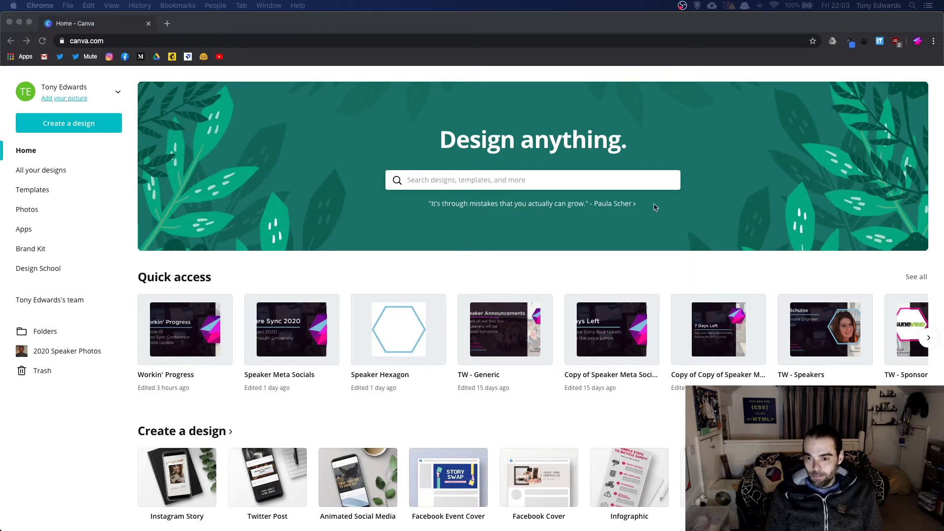
- Scroll through the home page's Quick access carousel and open All your designs via 'See all'
scroll(654, 226, "down", 1)
left_click(654, 245)
left_click(790, 249)
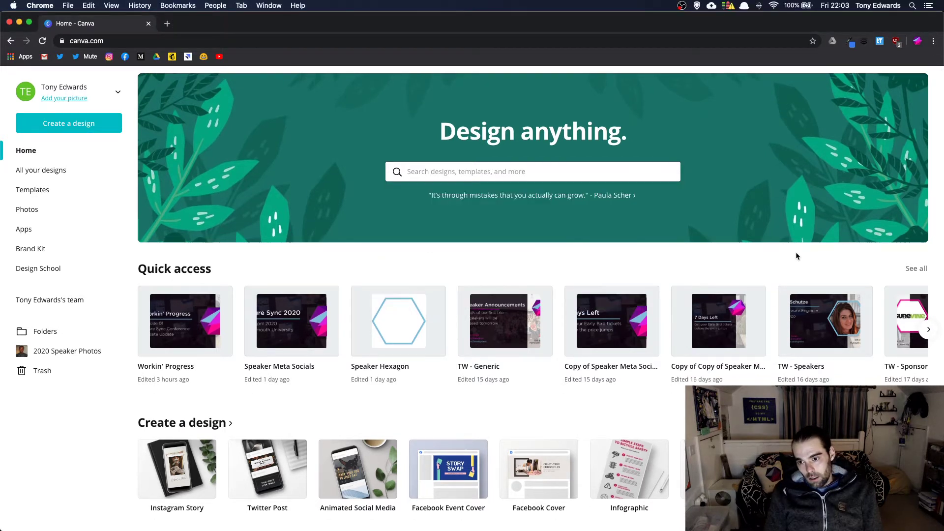
scroll(787, 299, "right", 4)
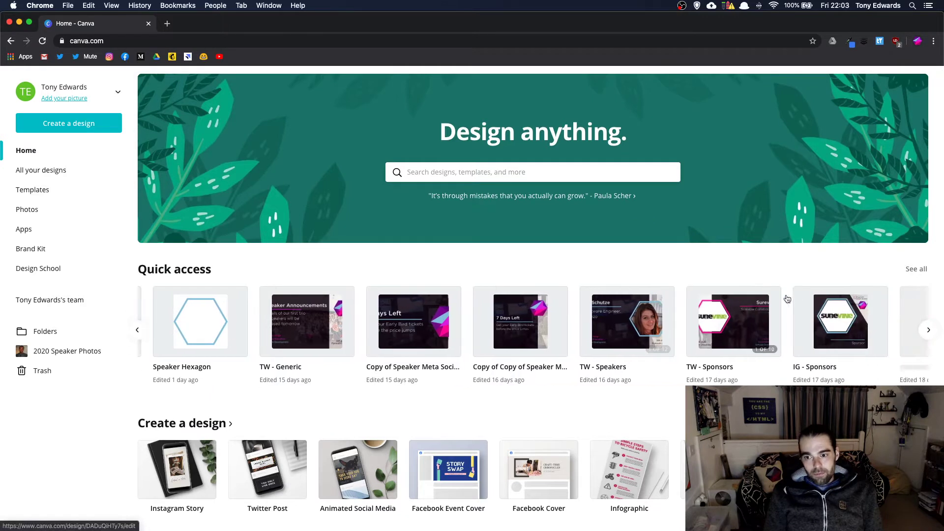
scroll(787, 298, "right", 4)
scroll(786, 298, "down", 1)
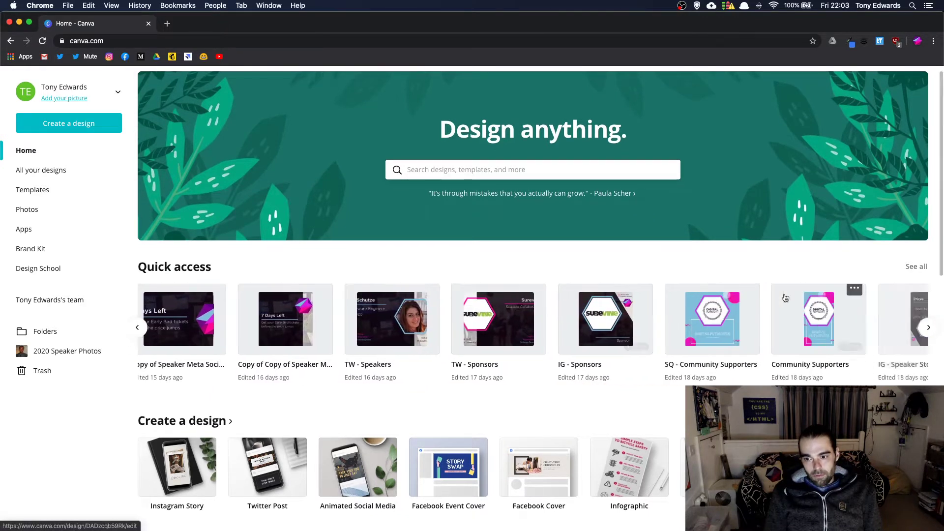
scroll(787, 297, "right", 10)
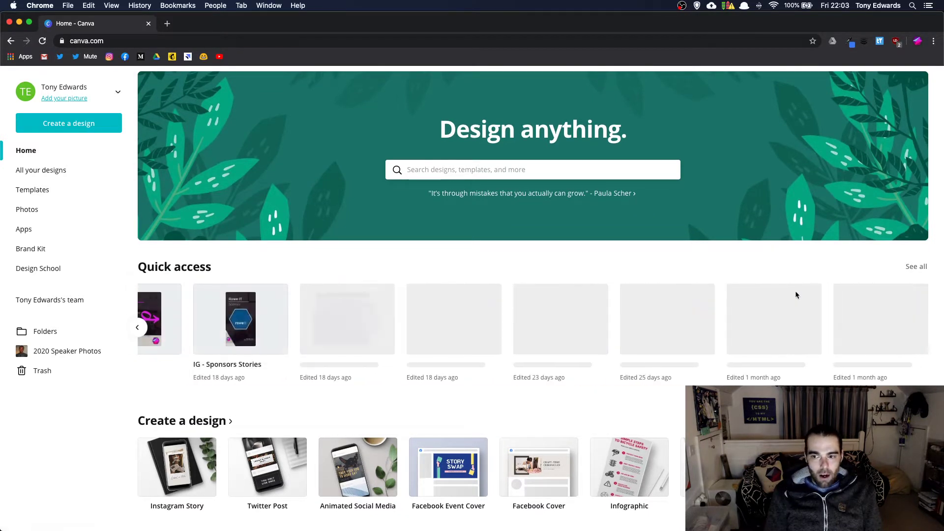
left_click(916, 267)
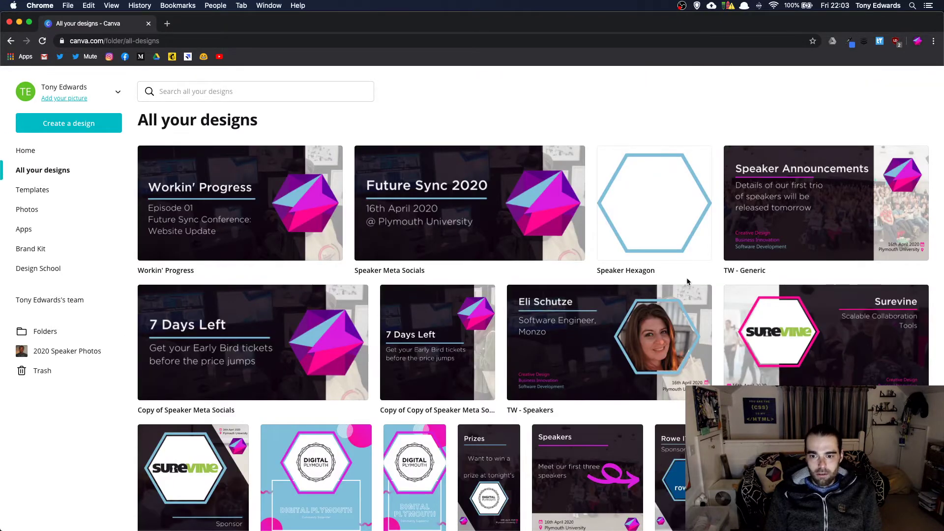
- Find the TW - Speakers design in All your designs and open it in the editor
scroll(688, 281, "down", 10)
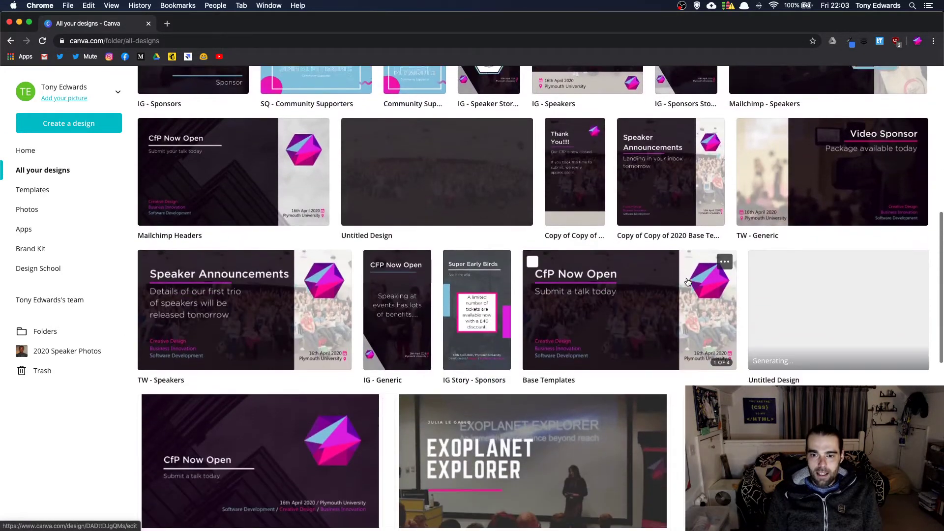
scroll(688, 282, "down", 9)
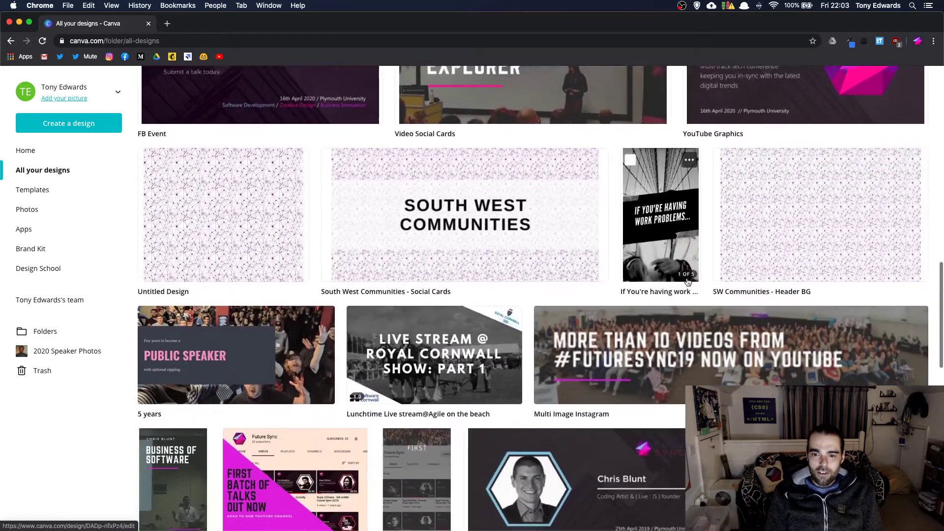
scroll(688, 281, "down", 4)
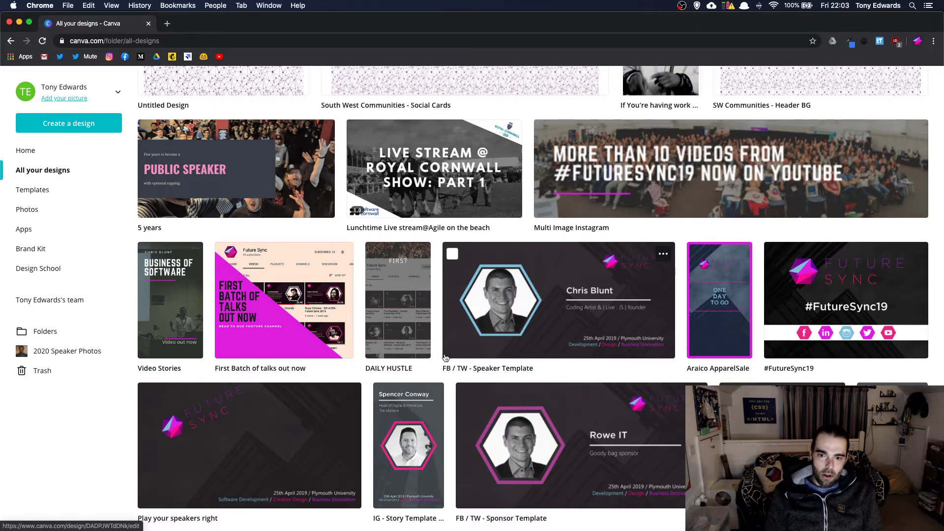
scroll(455, 326, "up", 2)
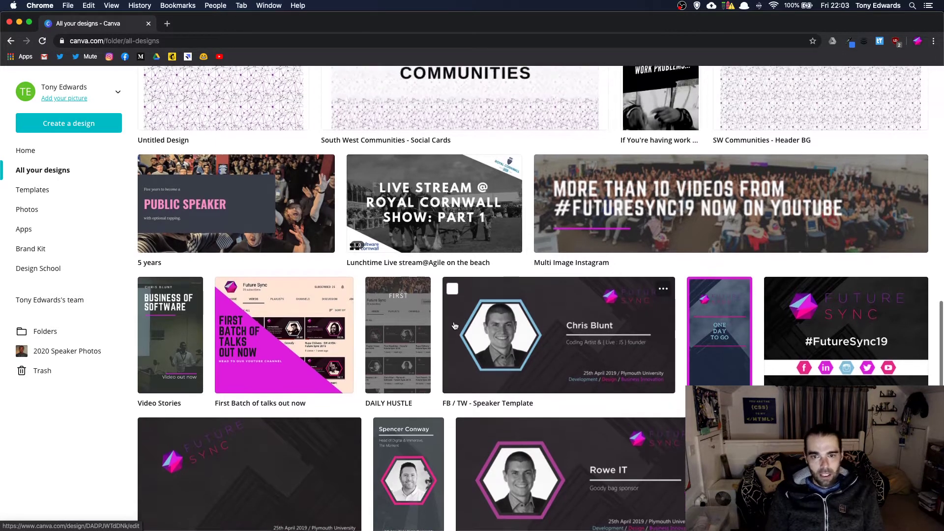
scroll(455, 326, "up", 5)
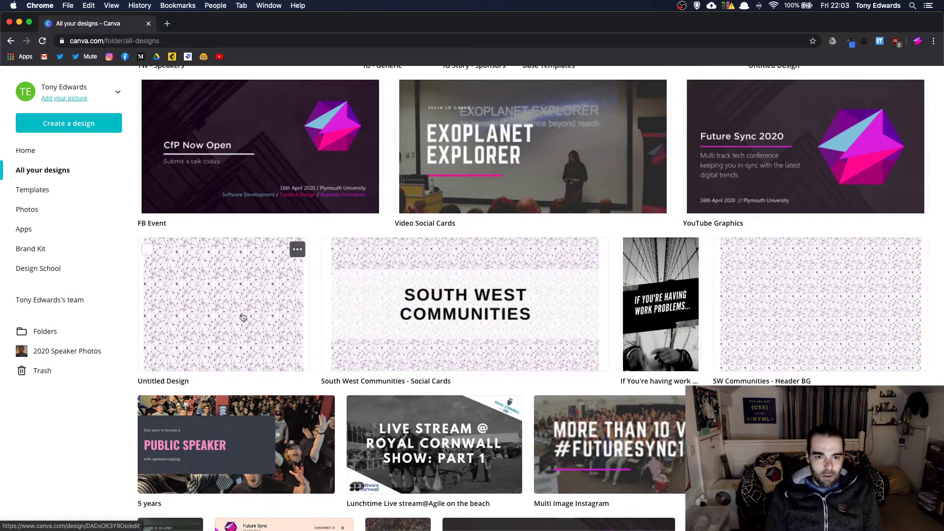
scroll(266, 316, "up", 4)
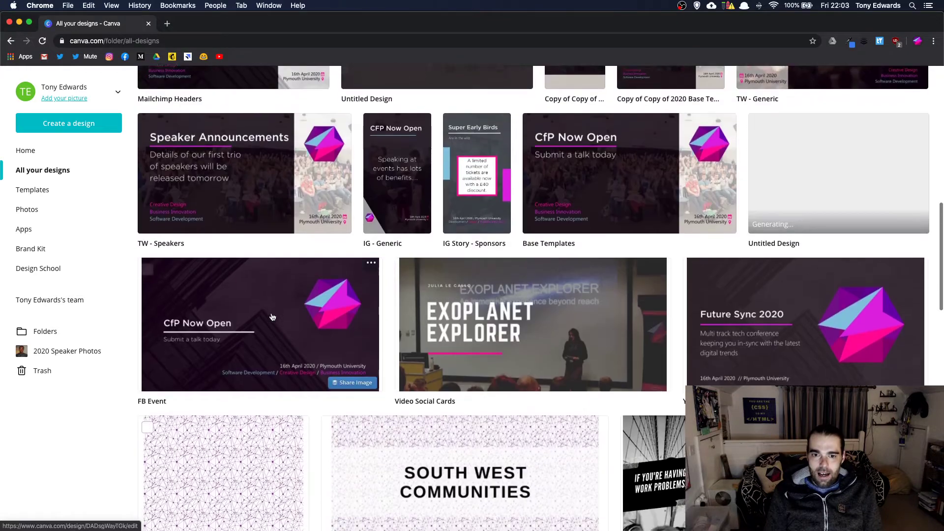
scroll(273, 317, "up", 5)
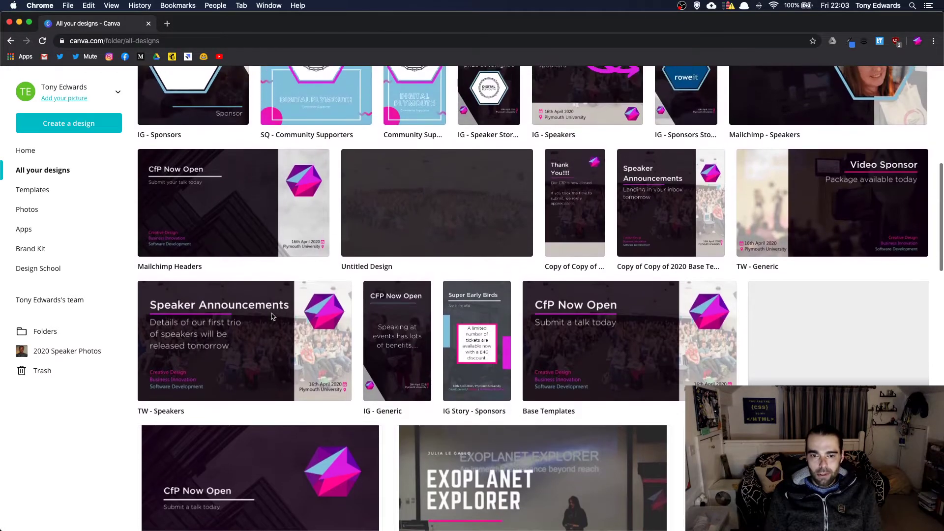
scroll(273, 316, "up", 10)
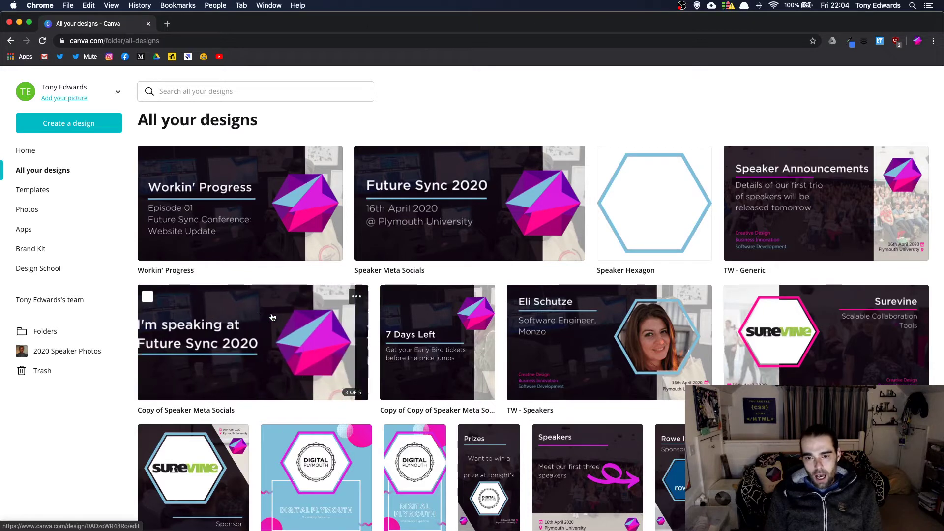
left_click(622, 313)
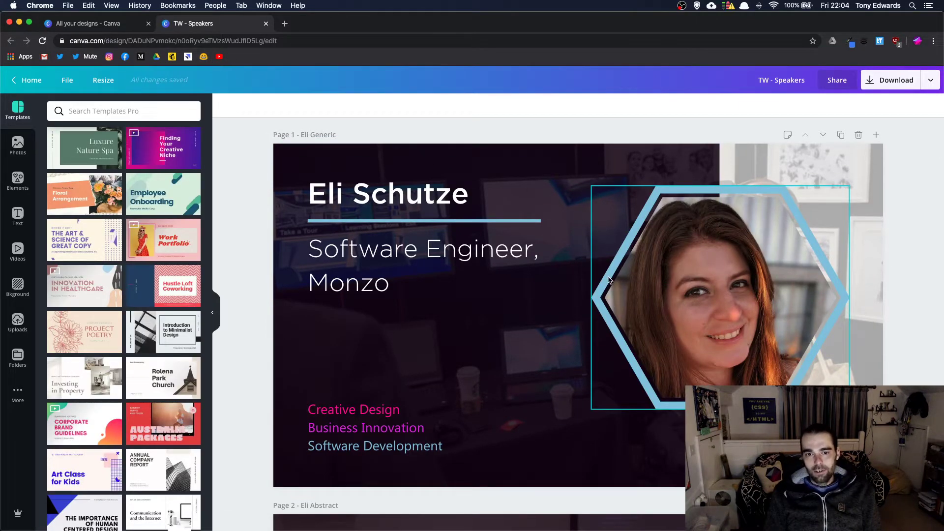
scroll(609, 279, "down", 10)
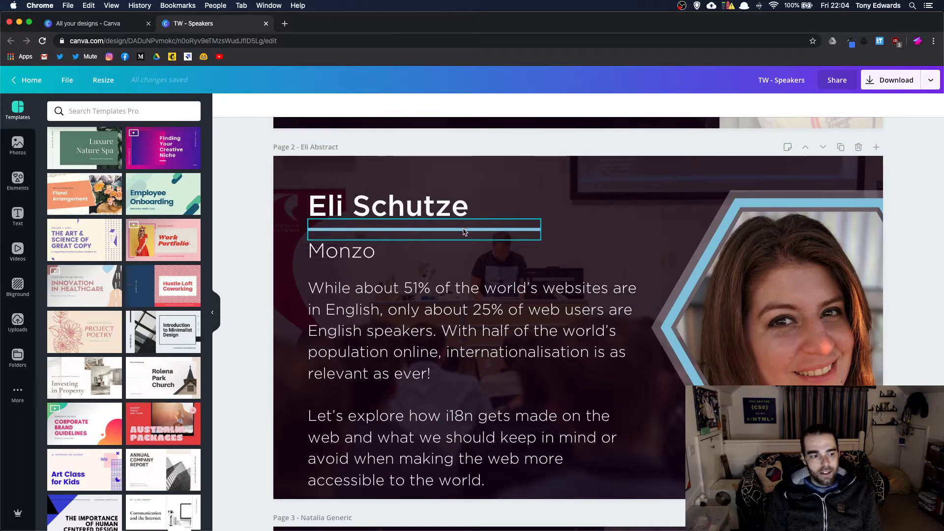
scroll(526, 271, "down", 7)
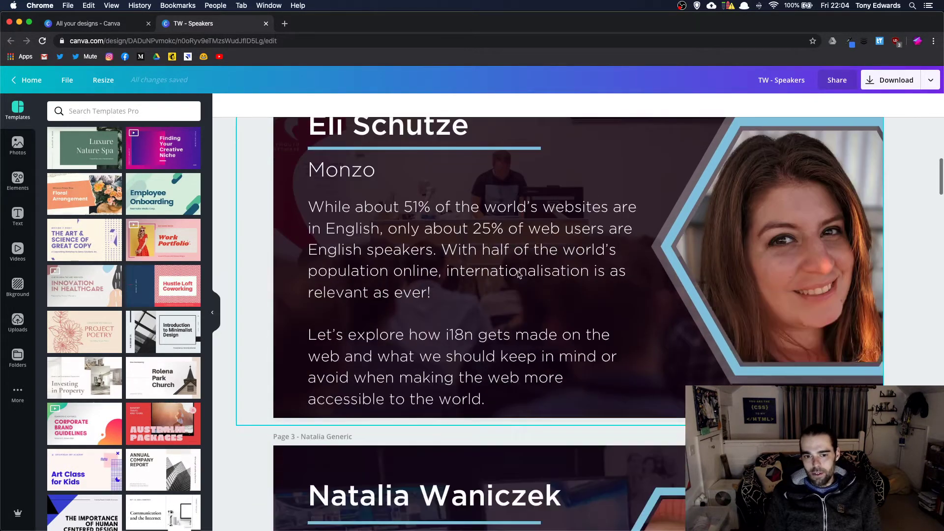
scroll(519, 274, "down", 15)
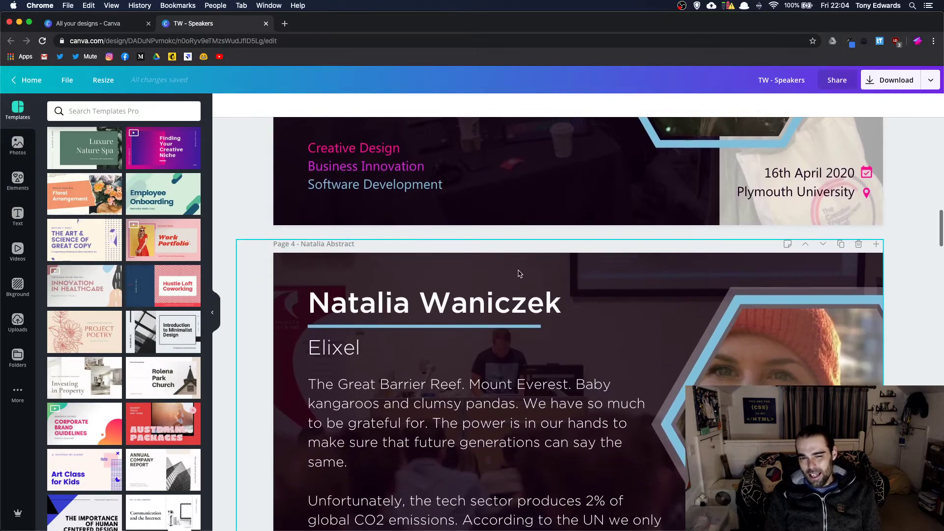
scroll(519, 274, "down", 15)
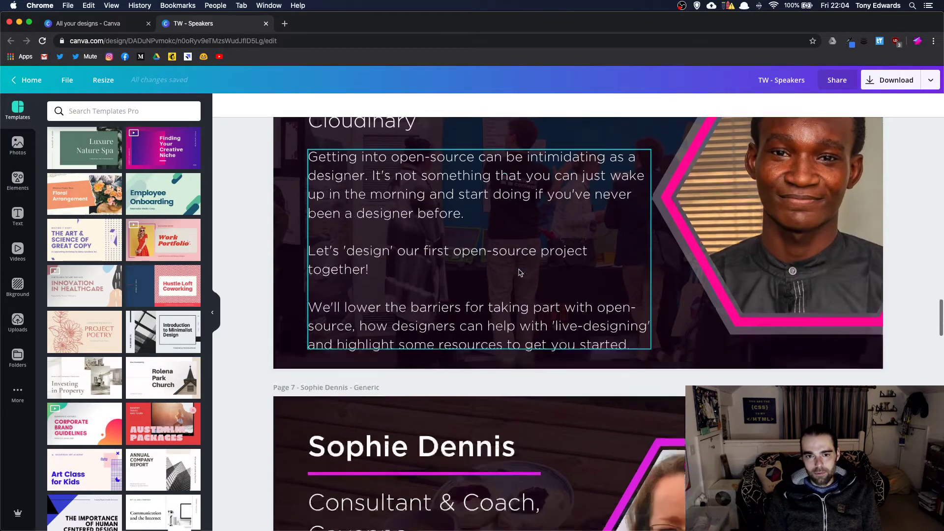
scroll(520, 273, "down", 15)
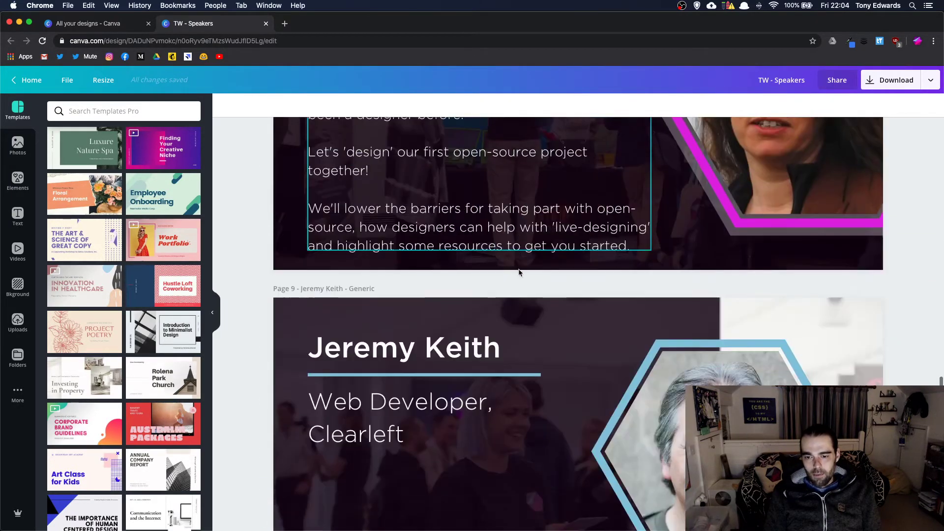
scroll(520, 273, "down", 10)
scroll(520, 273, "up", 20)
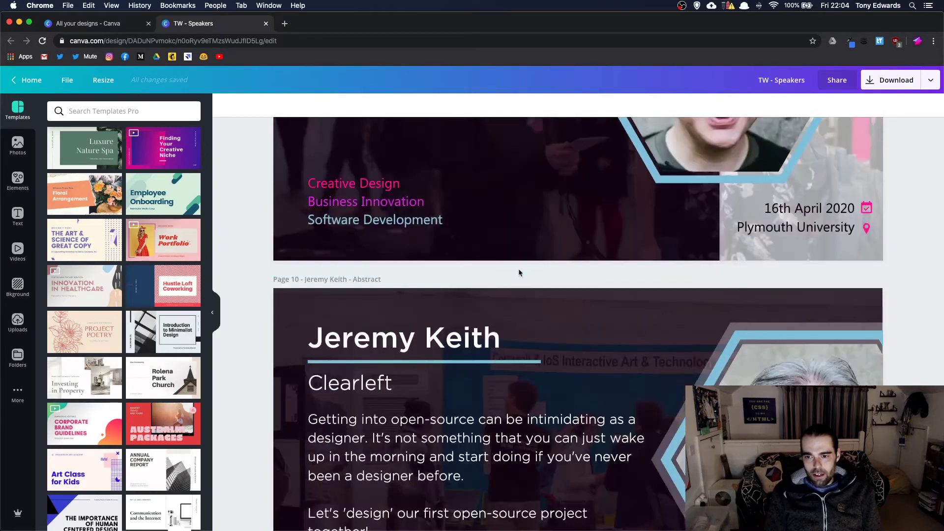
scroll(520, 273, "up", 10)
scroll(521, 273, "down", 5)
scroll(520, 273, "up", 6)
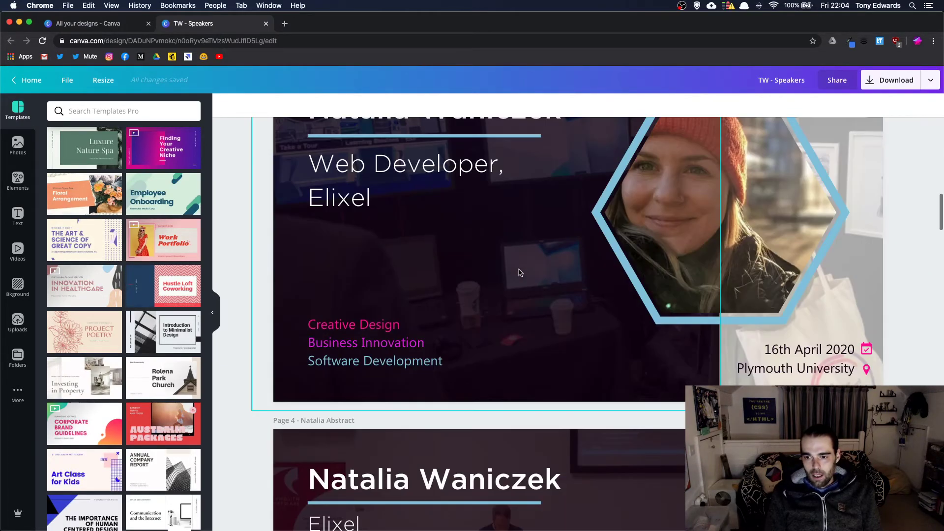
scroll(521, 272, "down", 10)
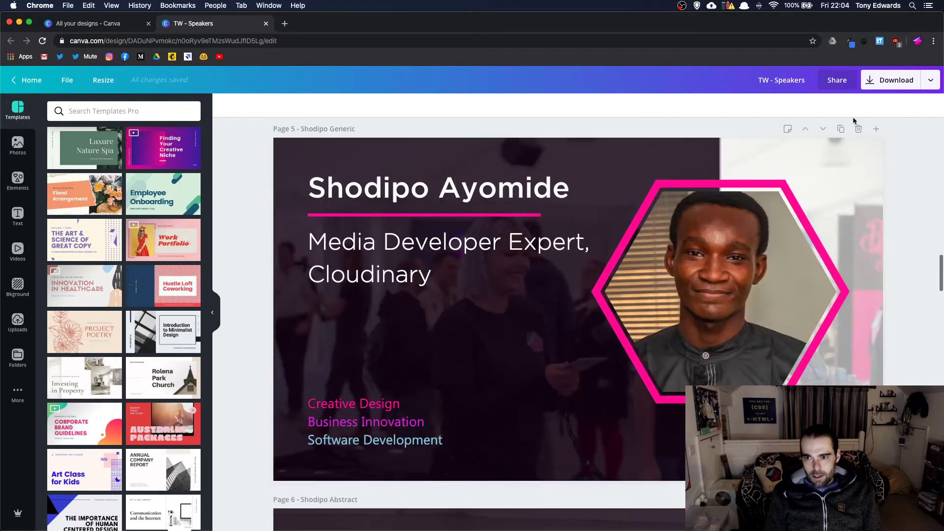
- Duplicate the speaker's Generic page and move the copy two places down
left_click(841, 130)
left_click(824, 129)
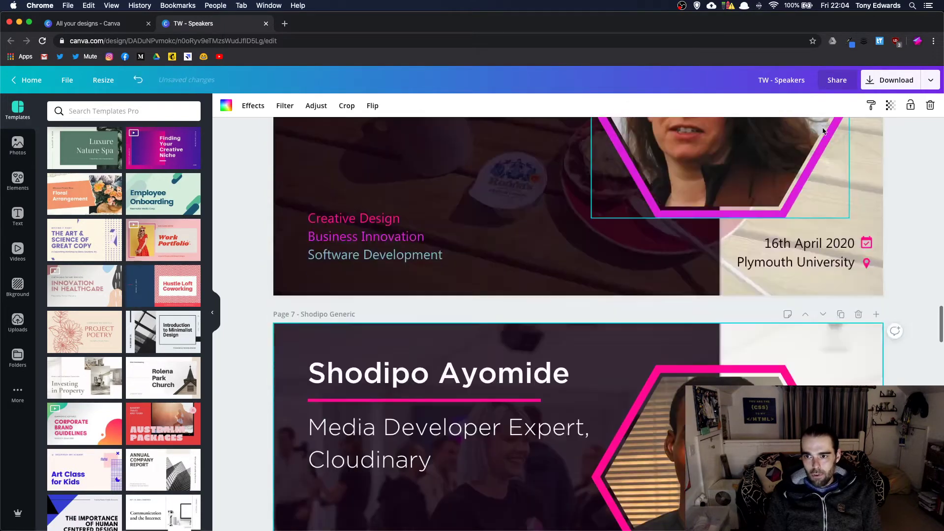
left_click(824, 130)
scroll(582, 392, "down", 4)
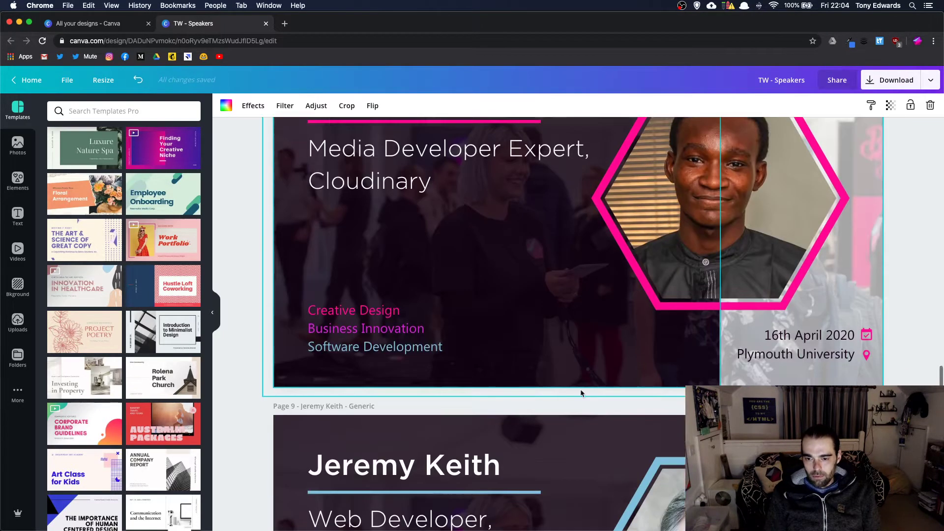
scroll(581, 392, "up", 4)
scroll(582, 392, "down", 20)
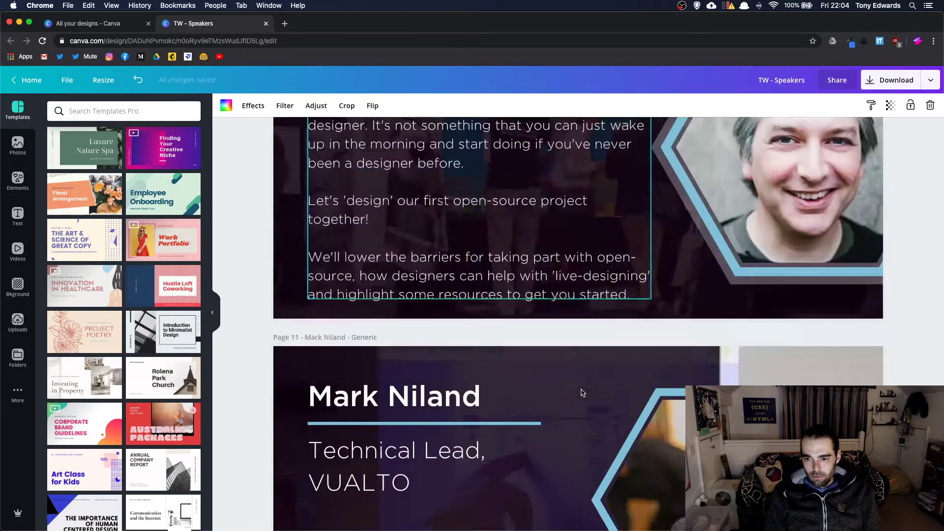
scroll(582, 392, "down", 4)
scroll(582, 392, "up", 15)
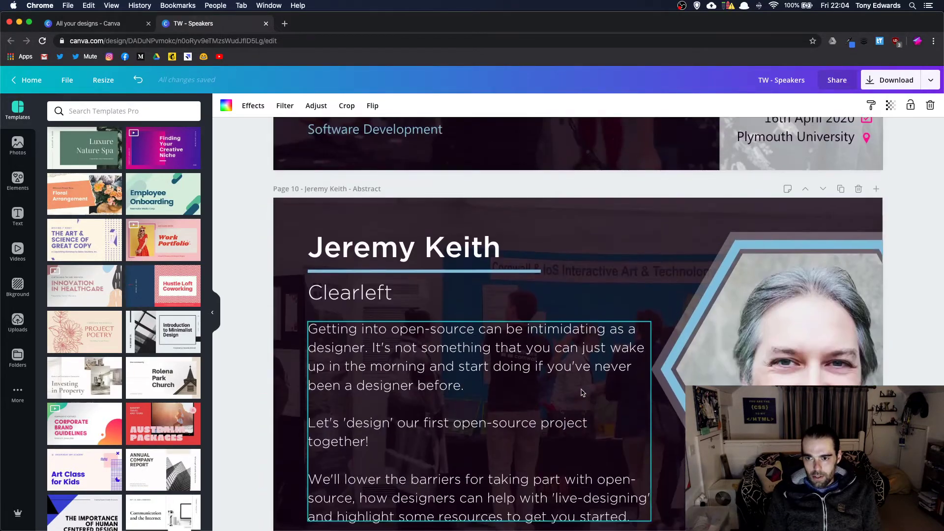
scroll(582, 392, "up", 5)
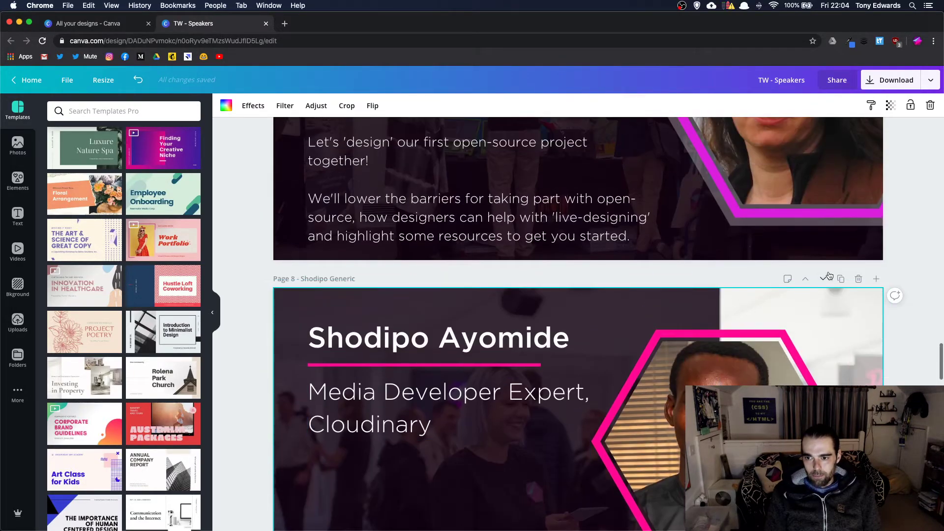
- Move that speaker page four more places down, below the next speaker's page
left_click(823, 274)
left_click(823, 279)
left_click(823, 279)
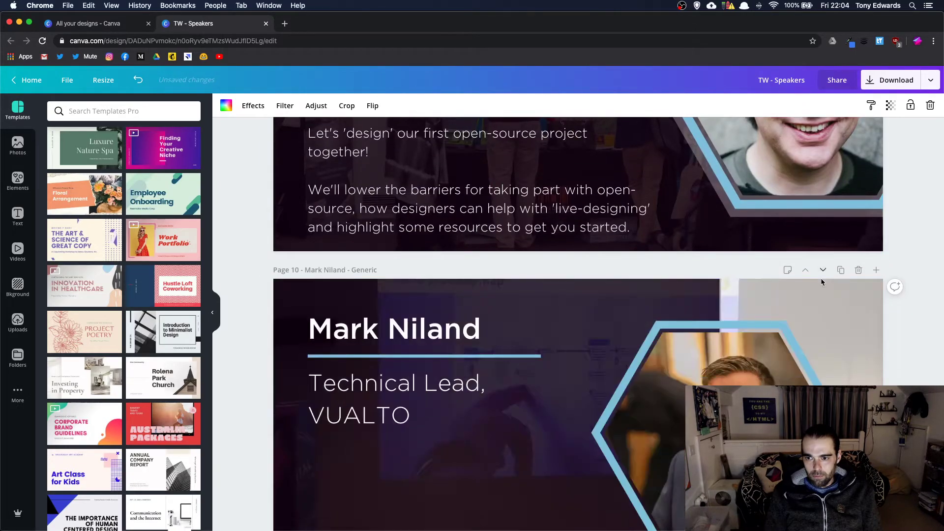
left_click(823, 280)
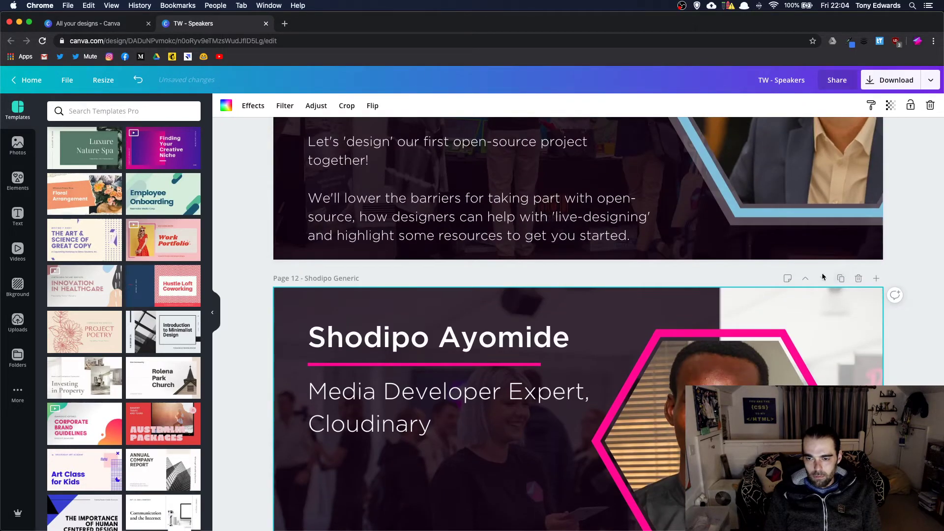
scroll(811, 281, "up", 10)
scroll(810, 281, "up", 20)
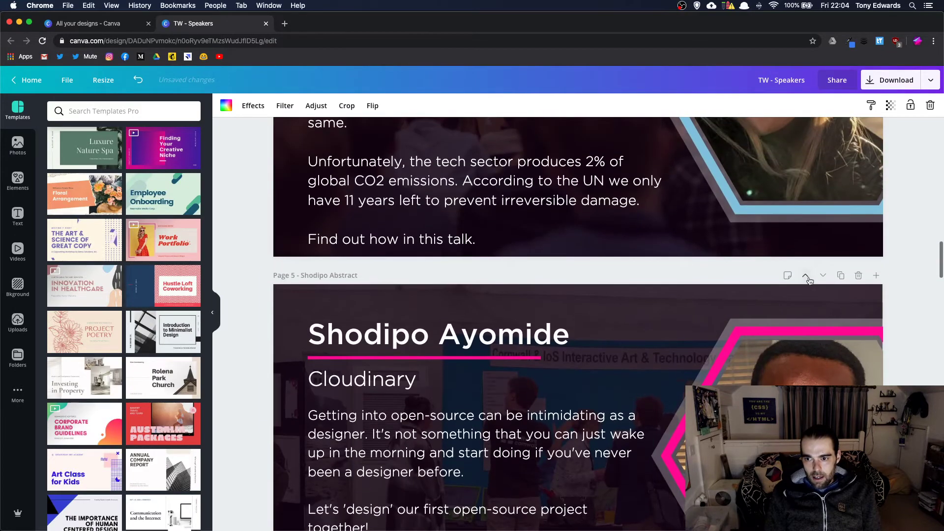
left_click(824, 276)
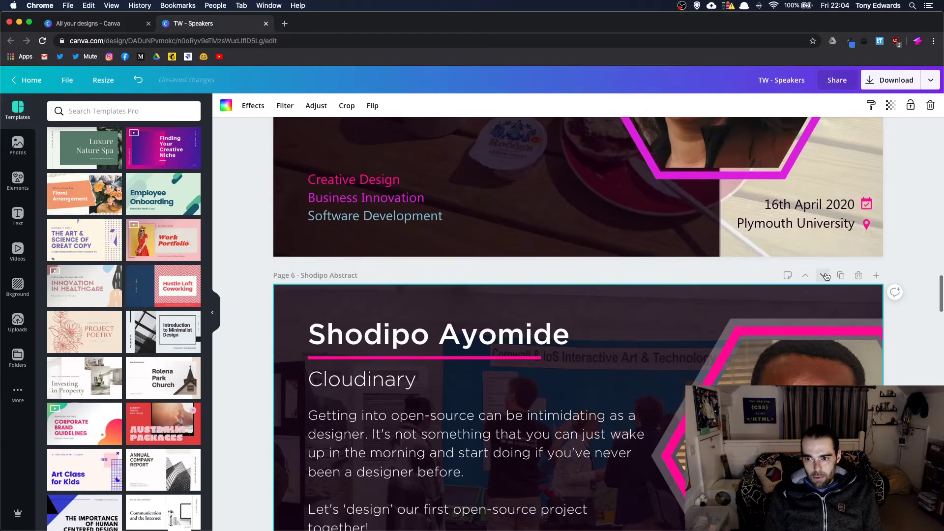
left_click(825, 276)
left_click(825, 276)
left_click(825, 277)
left_click(826, 277)
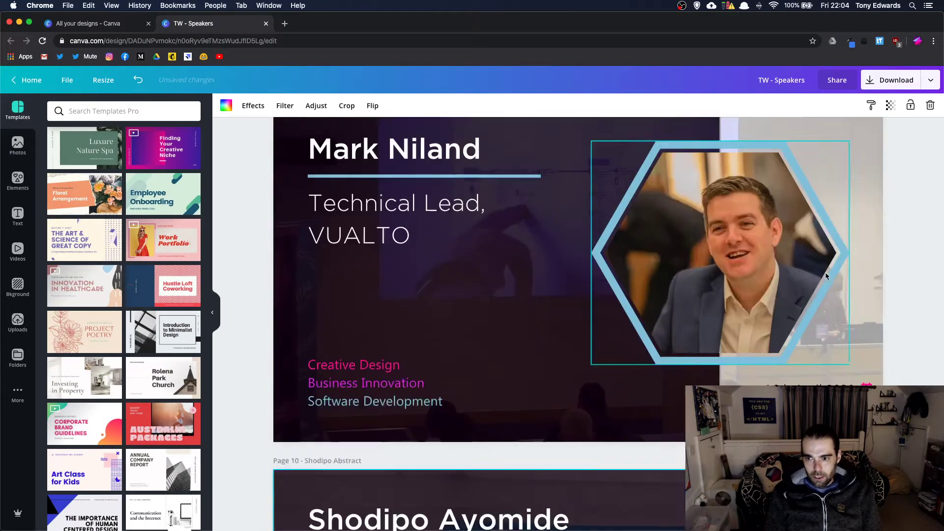
left_click(825, 276)
left_click(825, 276)
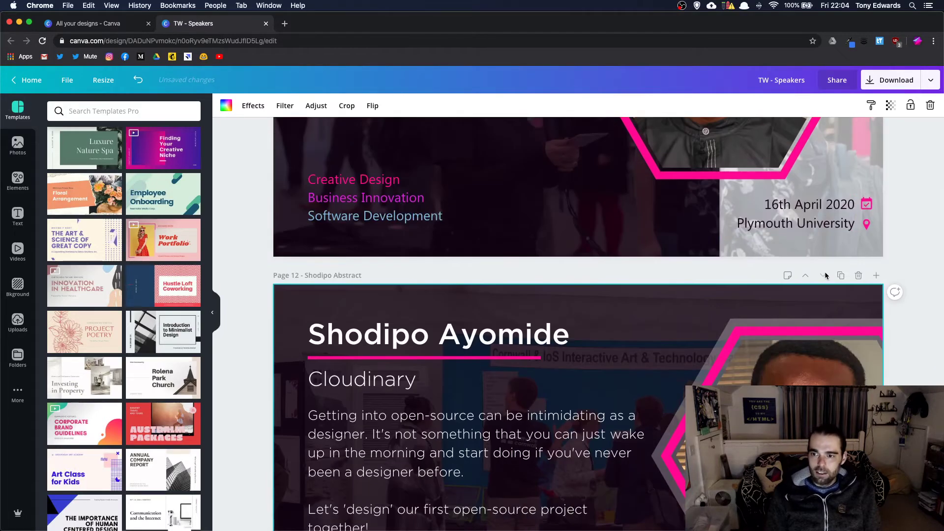
scroll(825, 275, "up", 20)
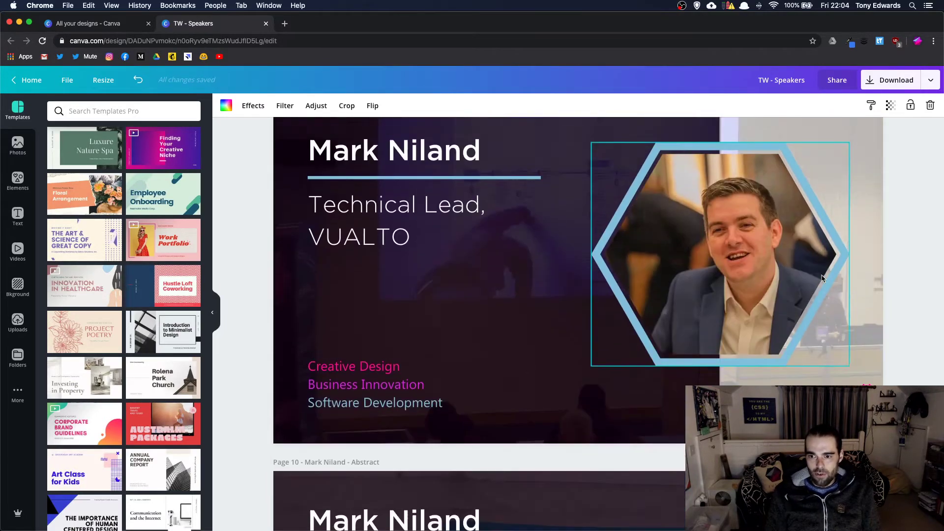
scroll(823, 279, "up", 18)
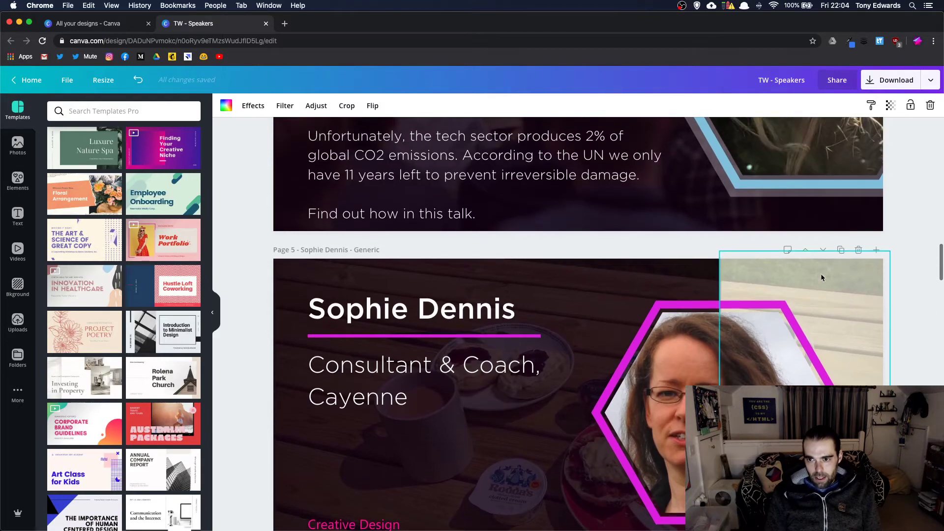
left_click(824, 250)
left_click(824, 250)
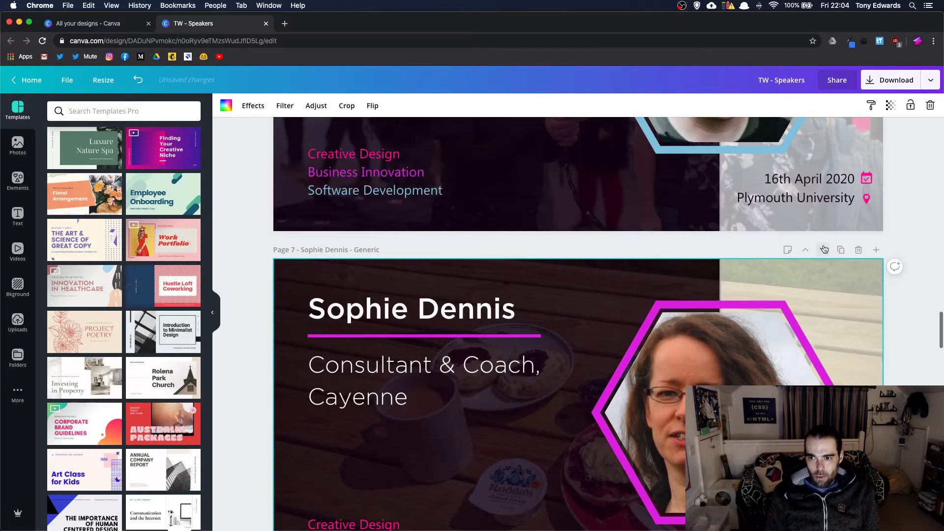
left_click(825, 250)
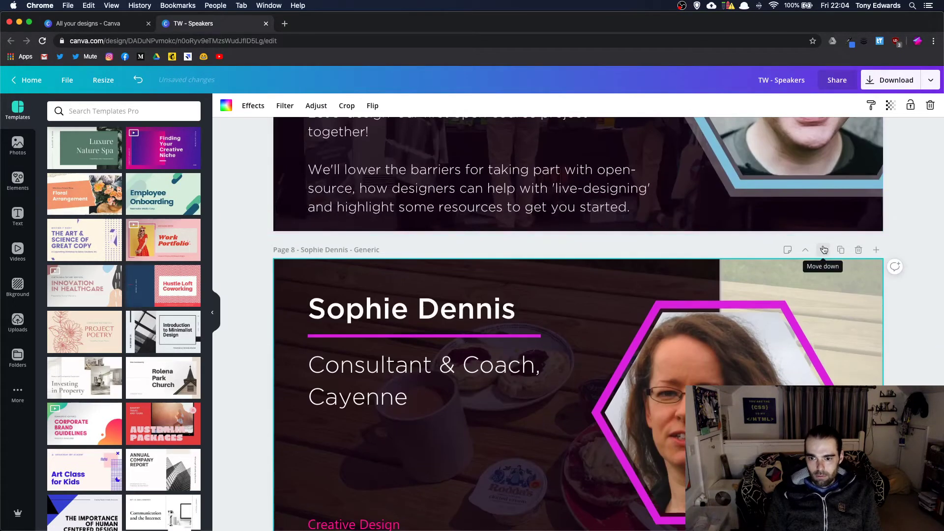
scroll(824, 249, "down", 3)
scroll(824, 250, "down", 7)
scroll(824, 249, "up", 8)
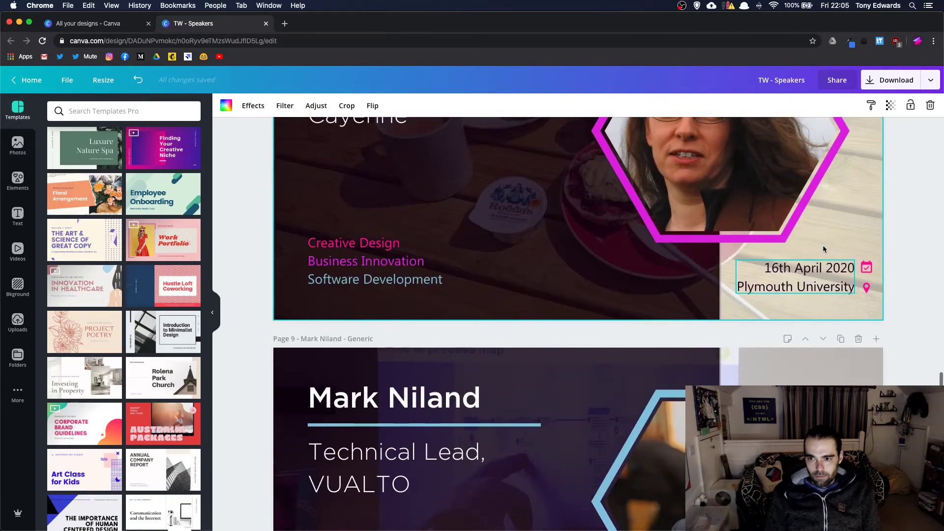
scroll(824, 249, "up", 2)
left_click(824, 264)
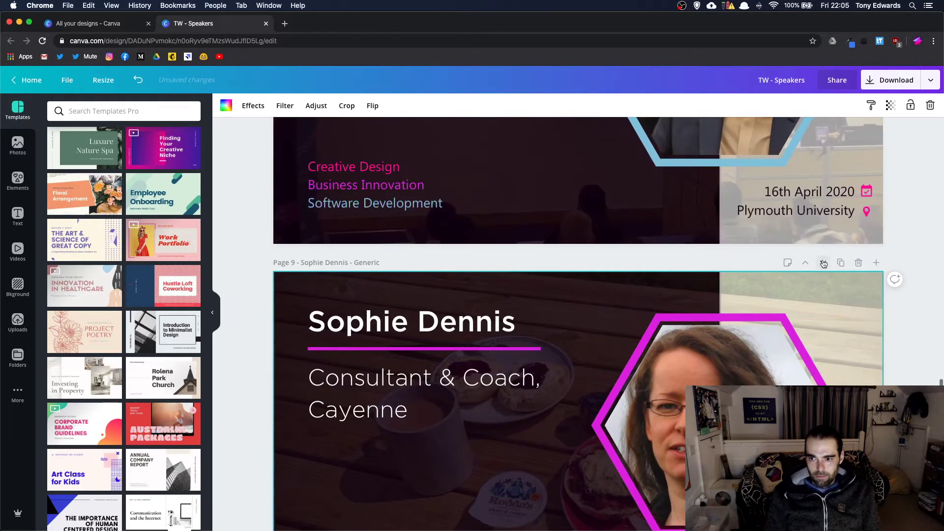
left_click(824, 263)
scroll(823, 263, "up", 20)
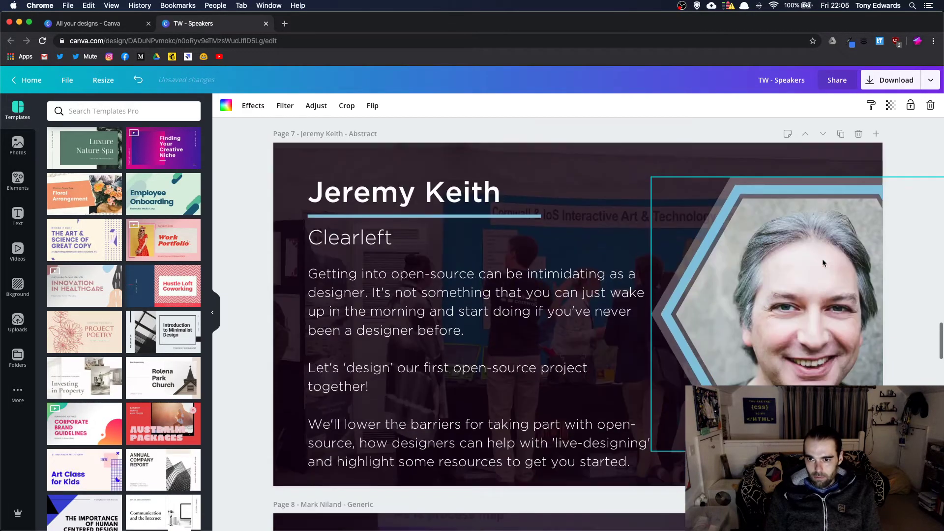
scroll(824, 263, "up", 9)
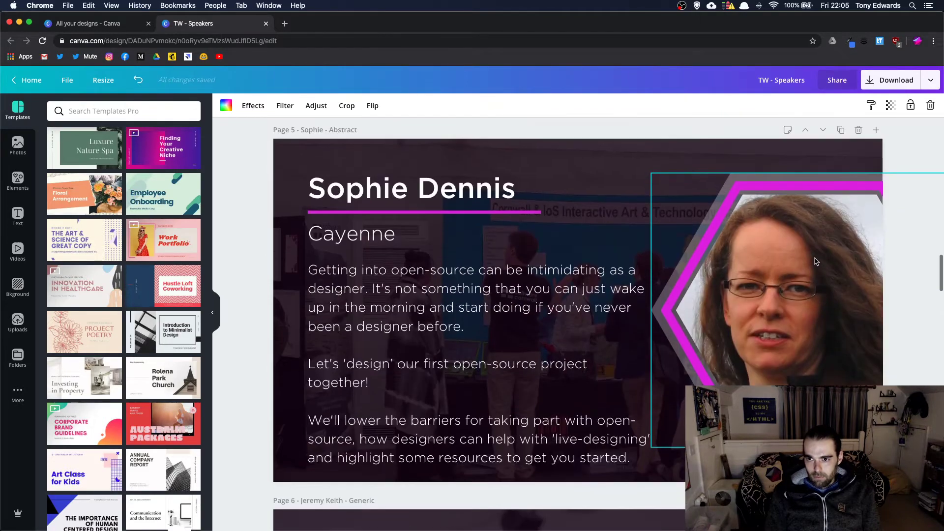
left_click(823, 155)
left_click(823, 160)
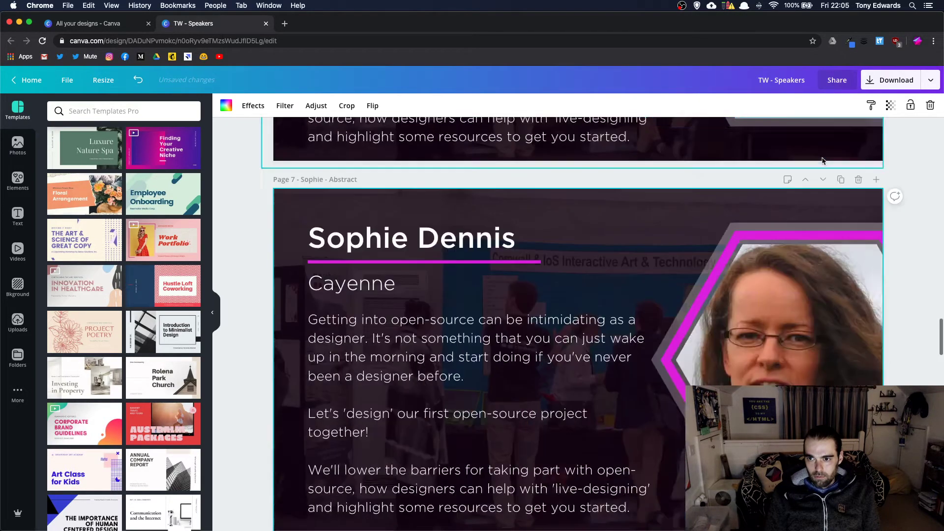
left_click(823, 161)
left_click(824, 162)
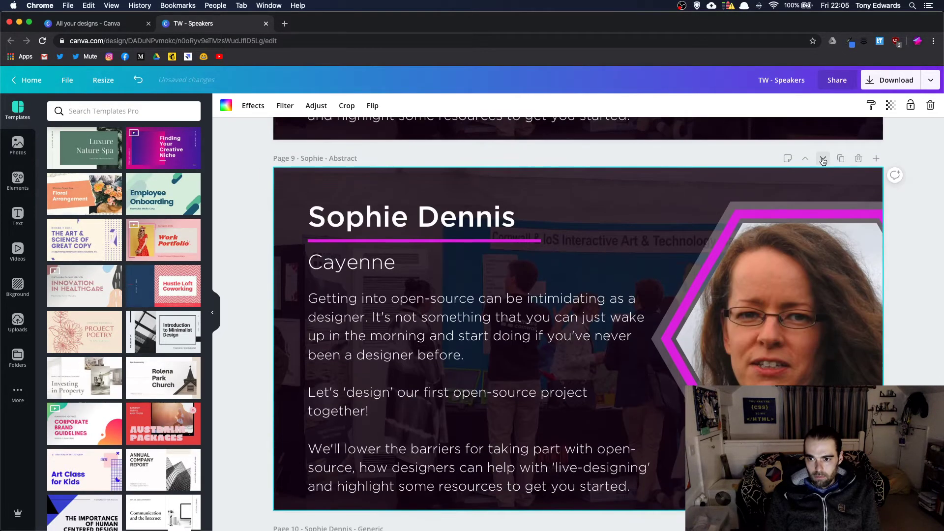
left_click(823, 161)
scroll(708, 279, "up", 15)
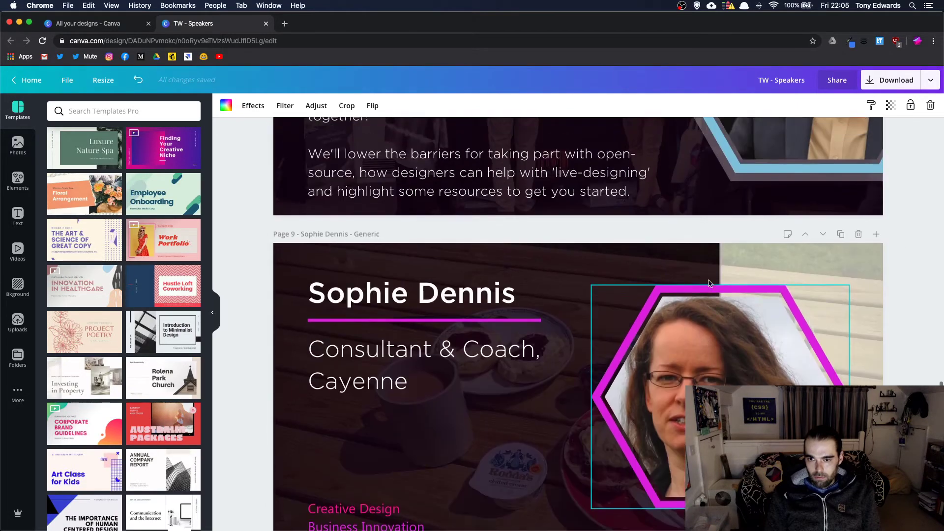
scroll(709, 280, "up", 20)
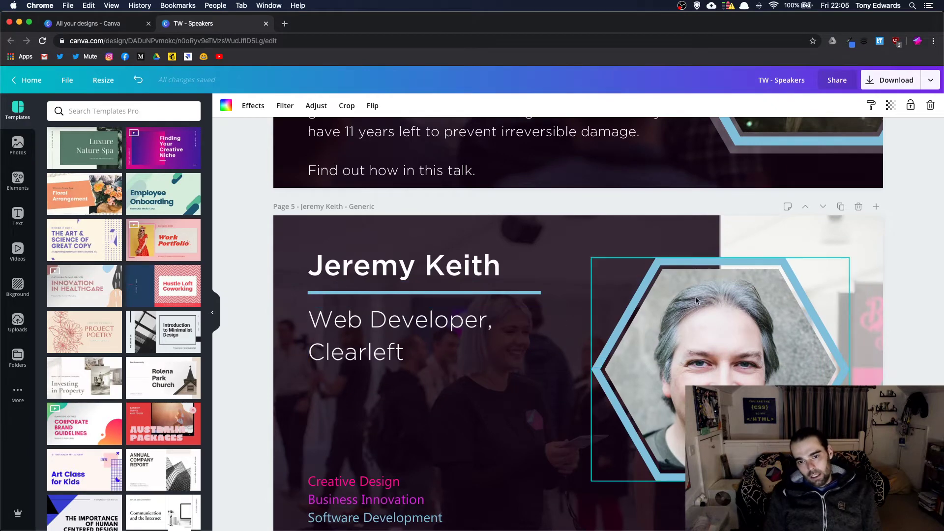
scroll(691, 296, "down", 2)
scroll(692, 297, "down", 2)
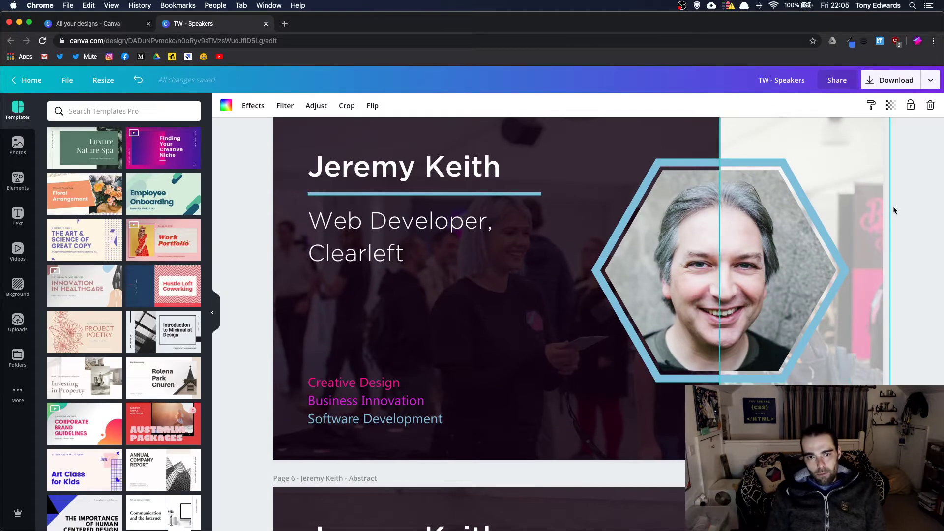
scroll(568, 320, "down", 12)
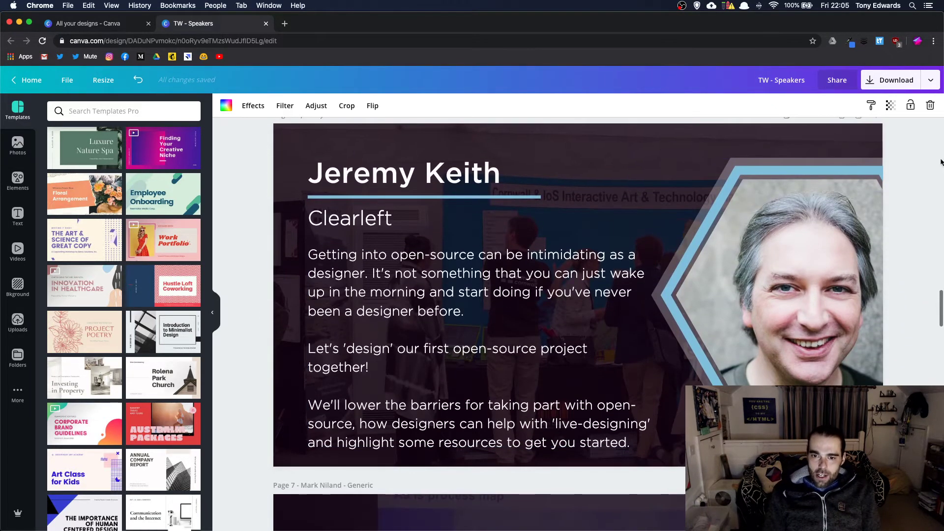
scroll(408, 484, "up", 1)
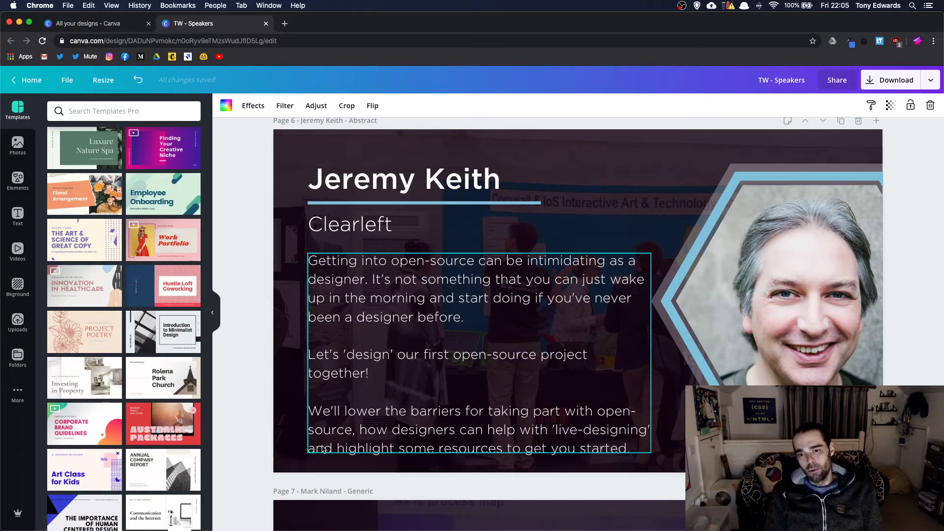
scroll(378, 465, "down", 20)
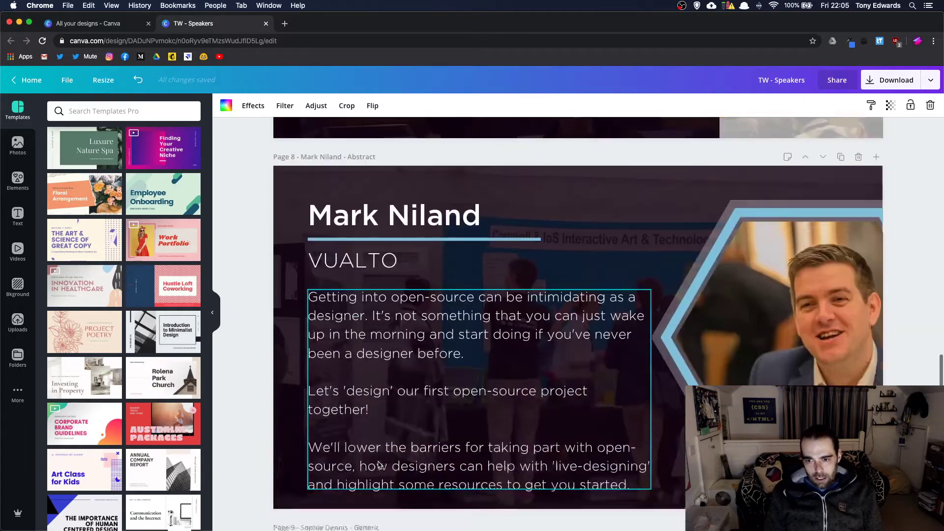
scroll(378, 464, "down", 4)
scroll(379, 465, "up", 20)
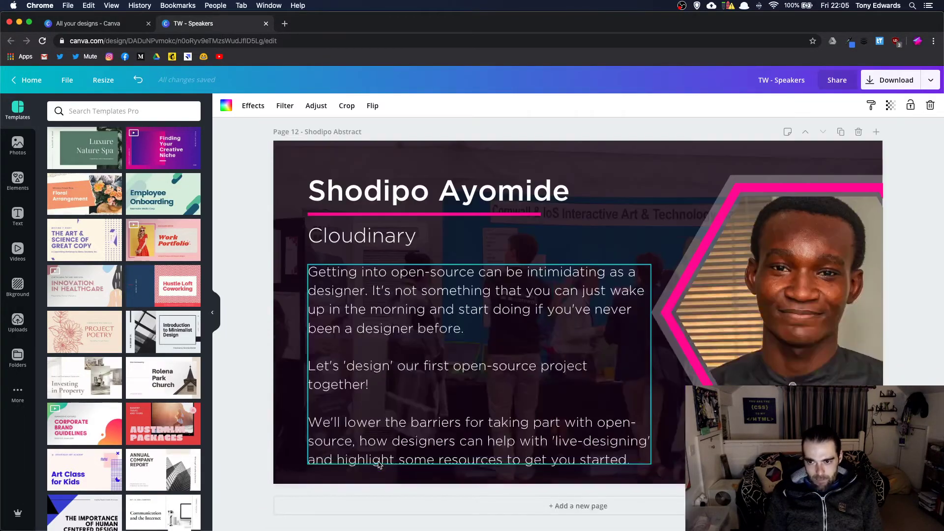
scroll(378, 465, "up", 20)
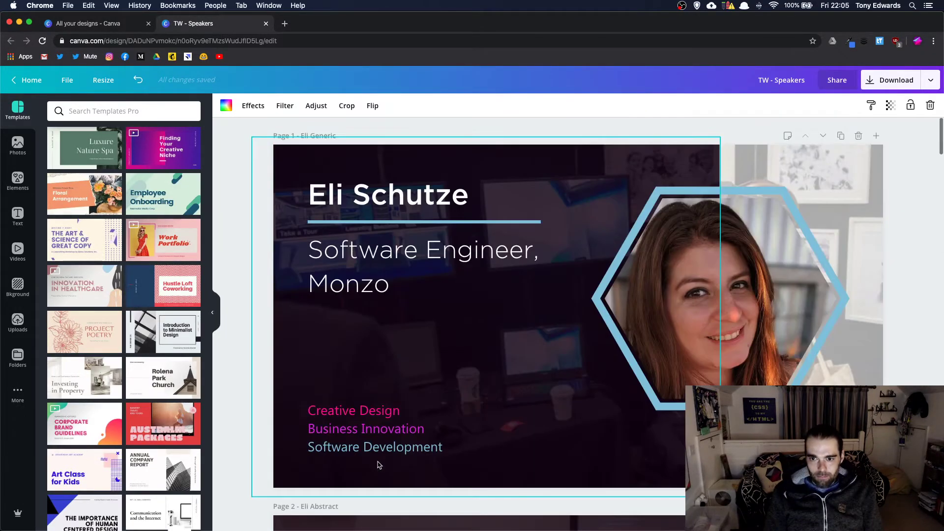
scroll(379, 465, "down", 20)
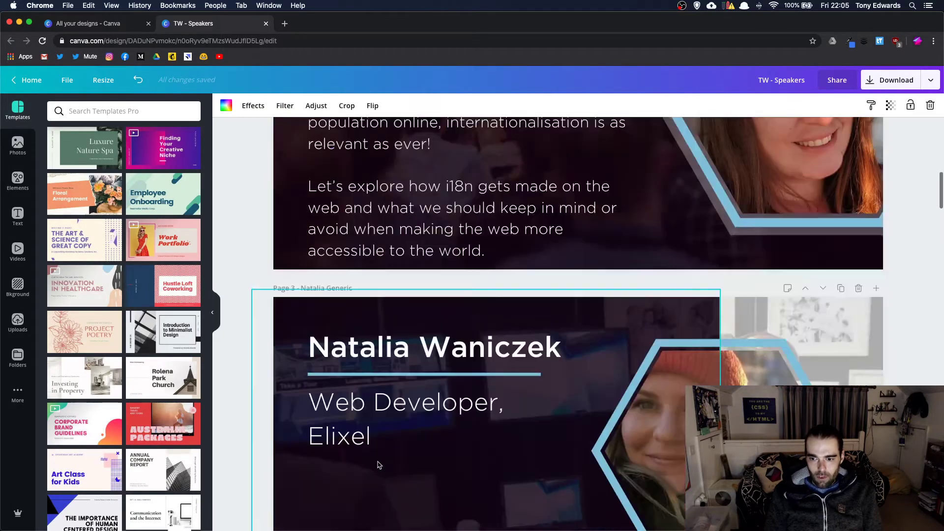
scroll(379, 465, "down", 20)
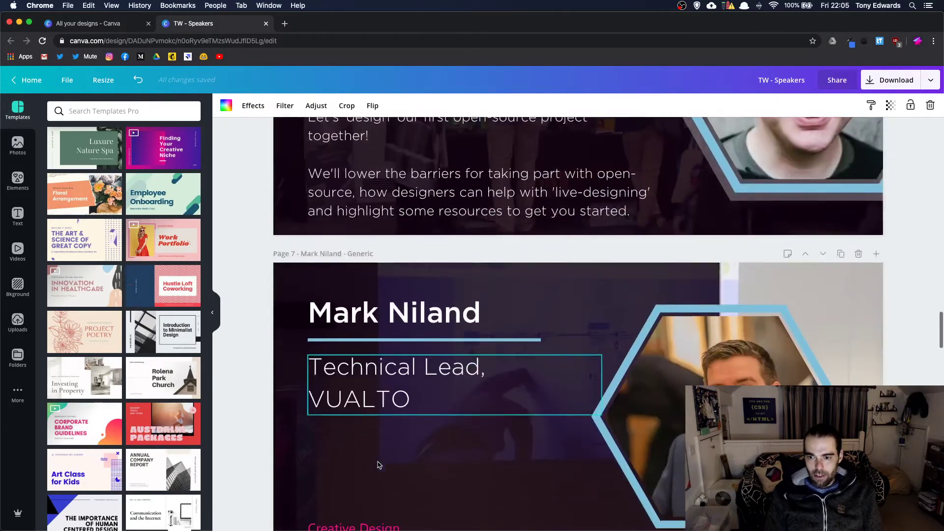
scroll(378, 465, "up", 10)
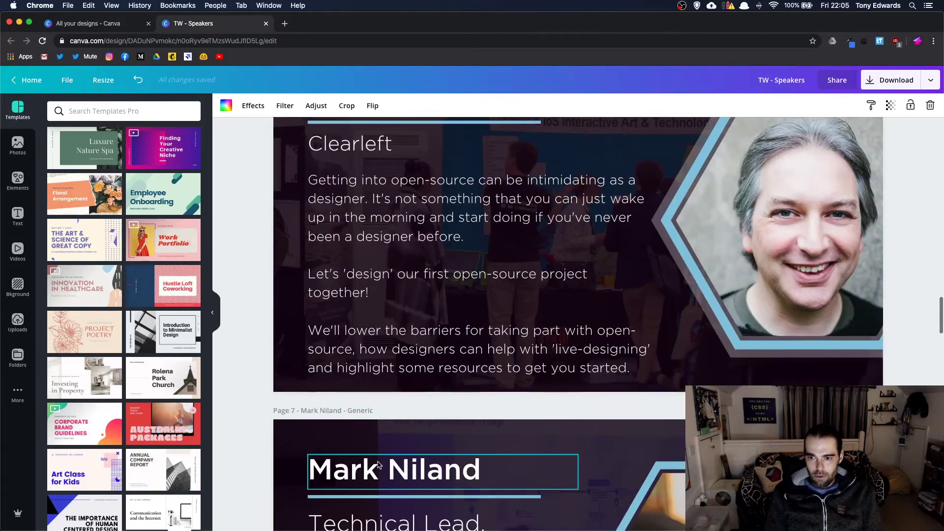
scroll(579, 324, "down", 6)
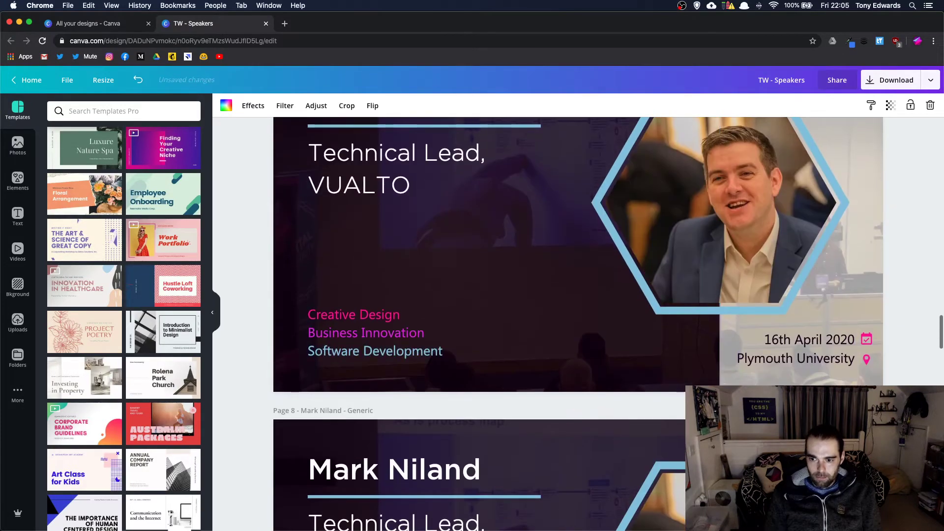
scroll(844, 331, "down", 5)
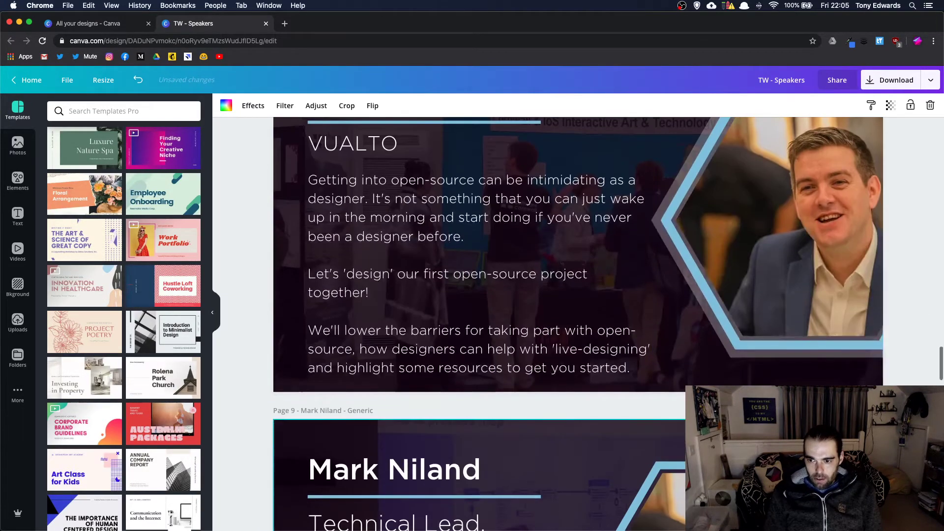
scroll(844, 330, "up", 4)
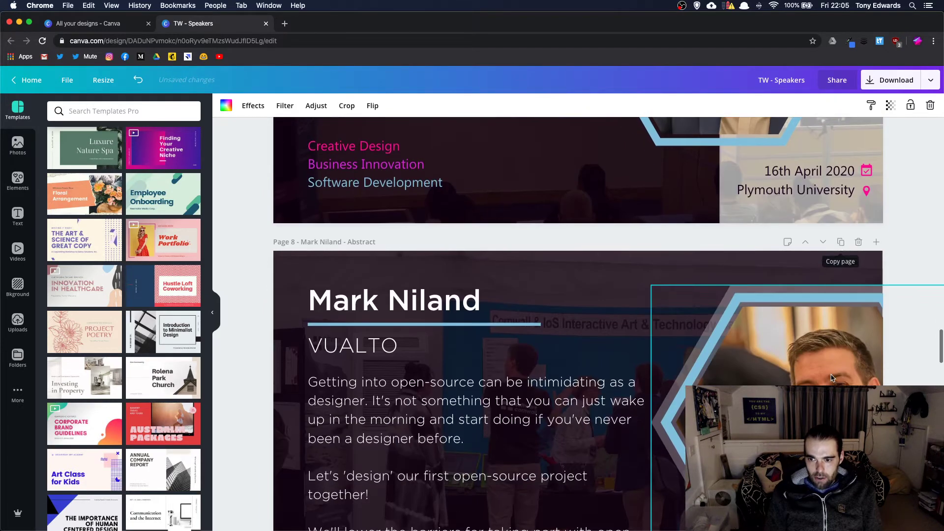
scroll(835, 380, "down", 3)
left_click(841, 241)
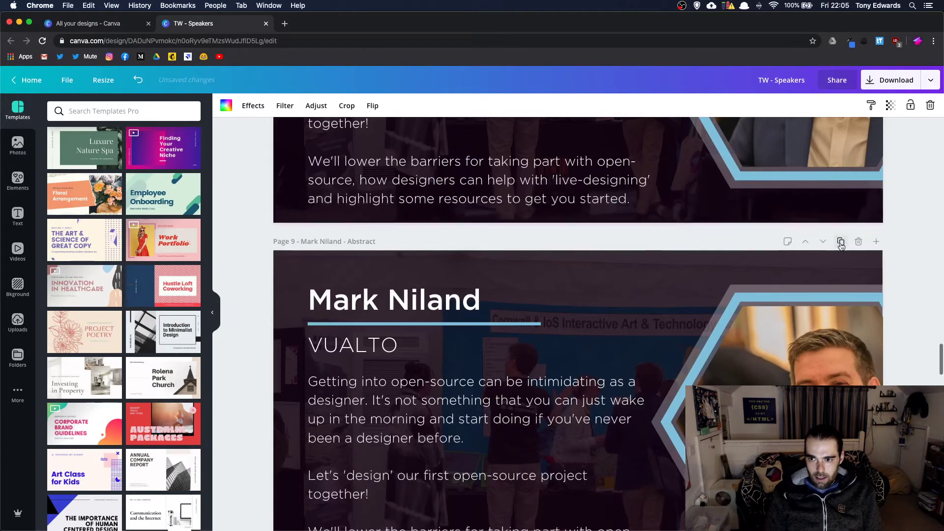
left_click(859, 242)
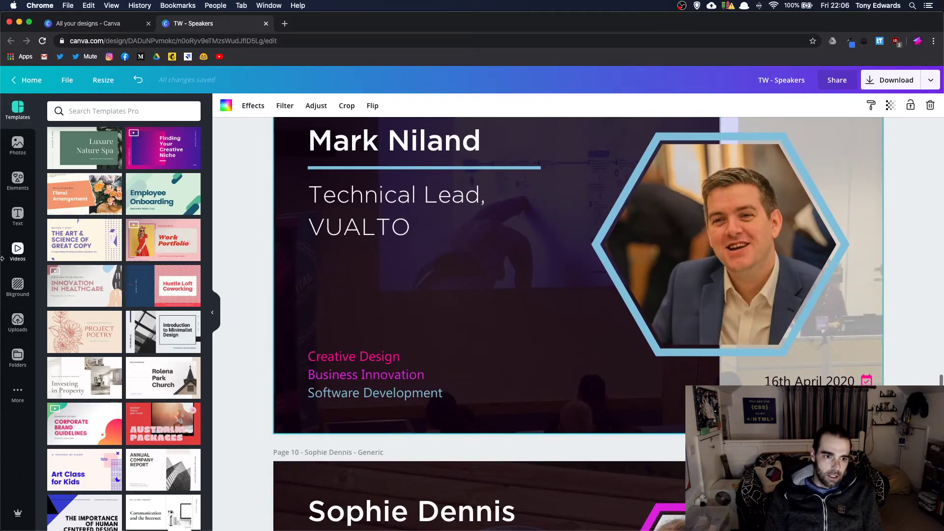
left_click(17, 324)
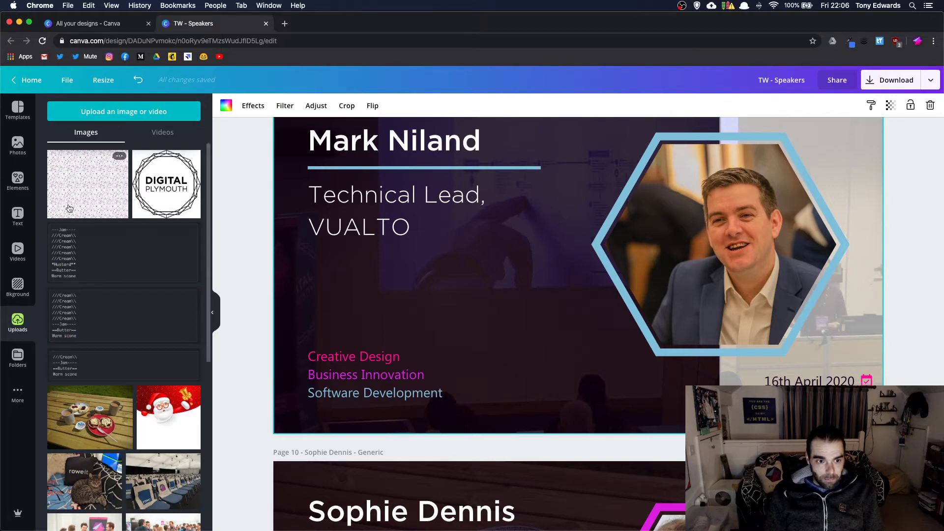
left_click(18, 358)
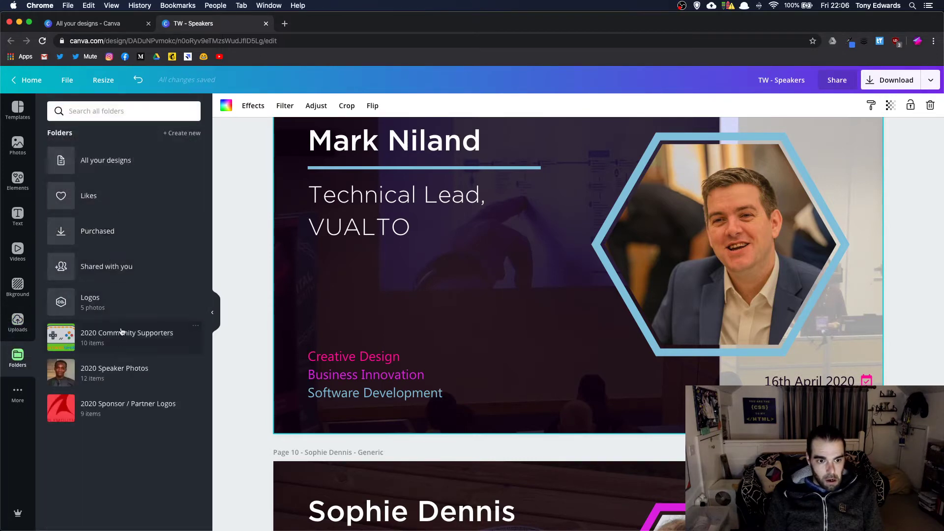
left_click(127, 369)
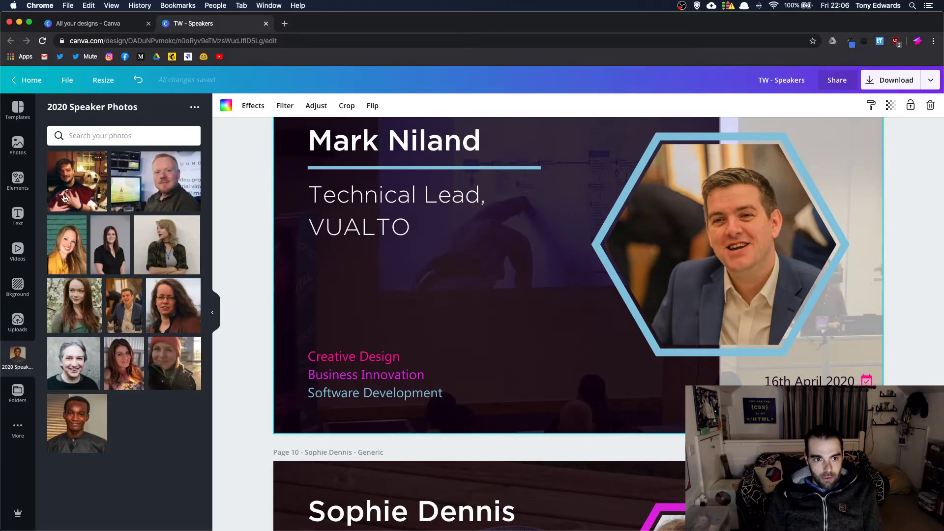
- Place the man-with-dog photo into the hexagon frame, reposition it, and open a new browser tab
left_click_drag(78, 182, 689, 247)
double_click(664, 246)
key("Return")
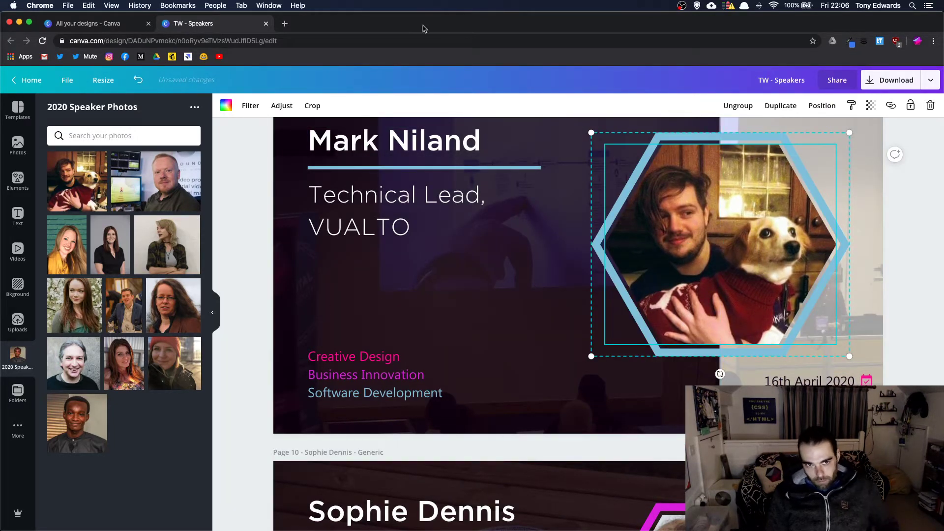
left_click(286, 24)
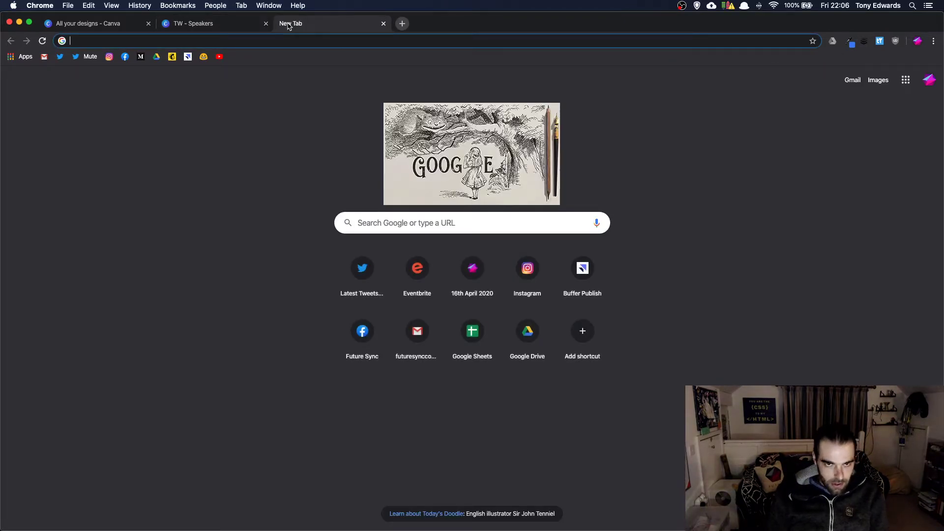
- Close the empty New Tab in Chrome
left_click(383, 23)
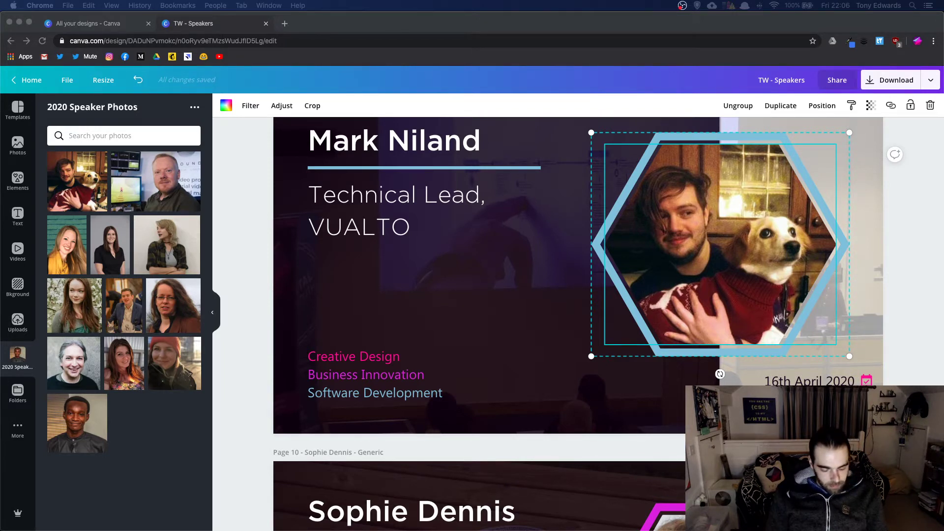
- Replace page 9's speaker name with the new speaker's first name and surname
scroll(224, 309, "up", 2)
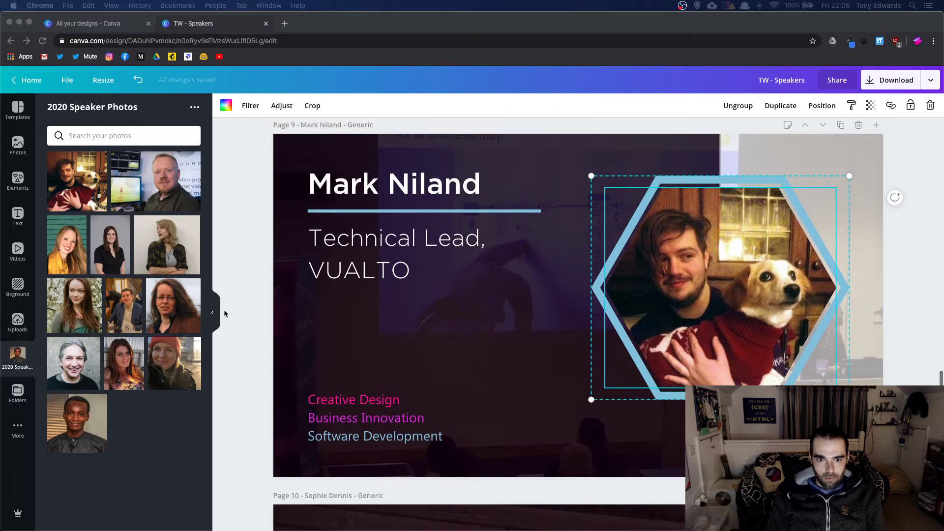
left_click(351, 179)
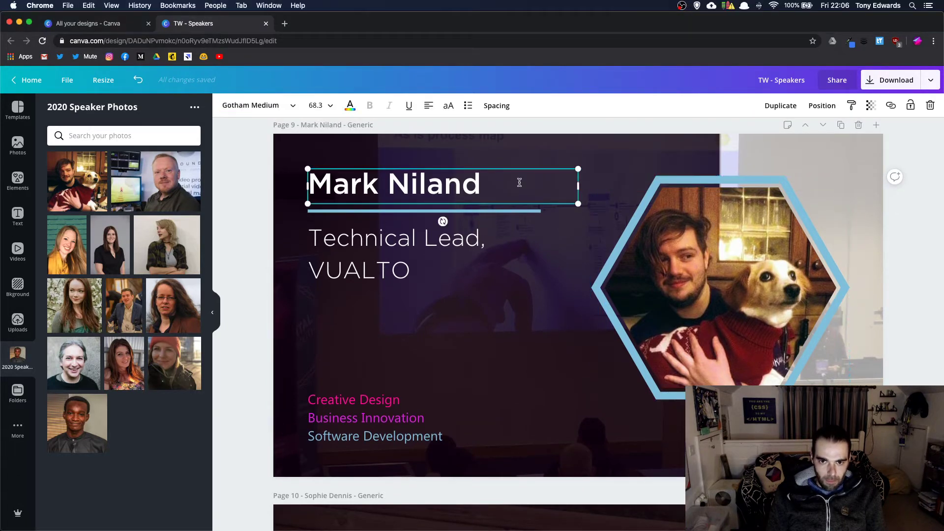
left_click_drag(518, 182, 306, 182)
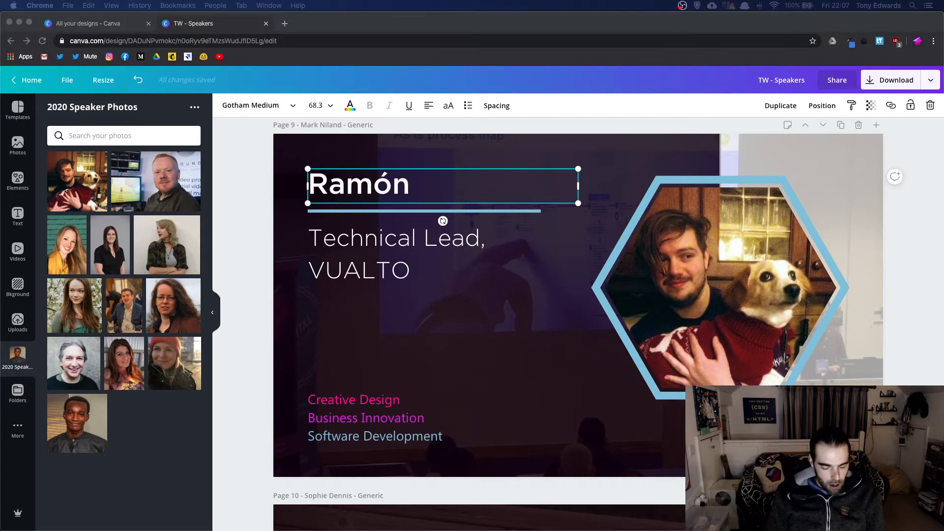
left_click(426, 182)
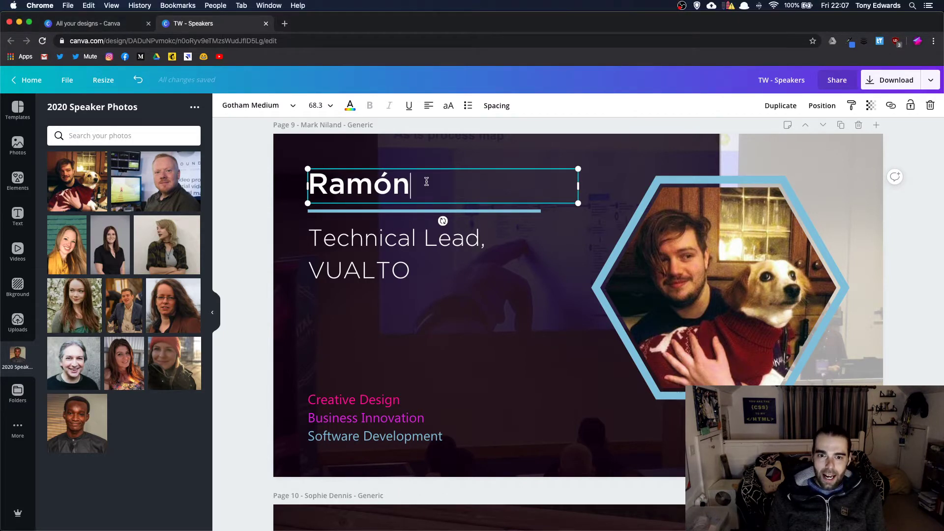
- Change page 9's role lines from Technical Lead and VUALTO to Software Developer and Freelance
scroll(432, 183, "down", 1)
left_click(413, 241)
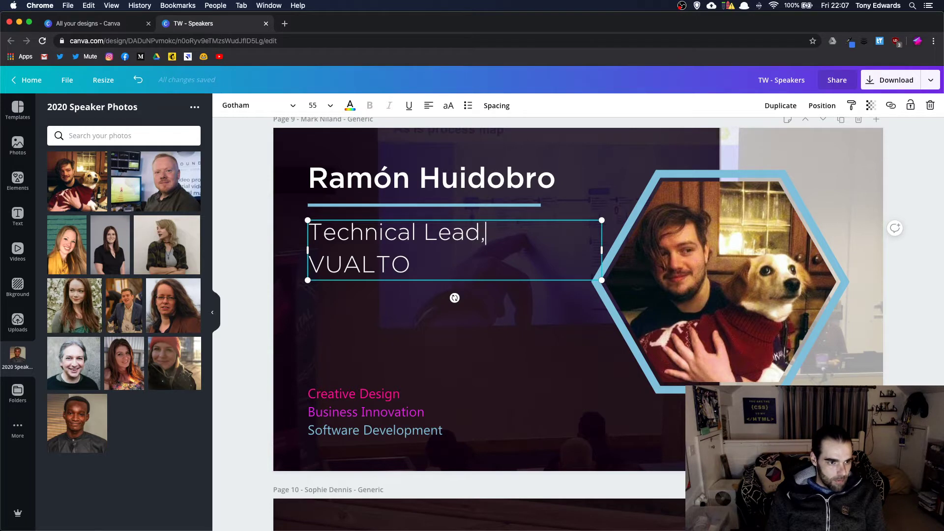
key("super+Tab")
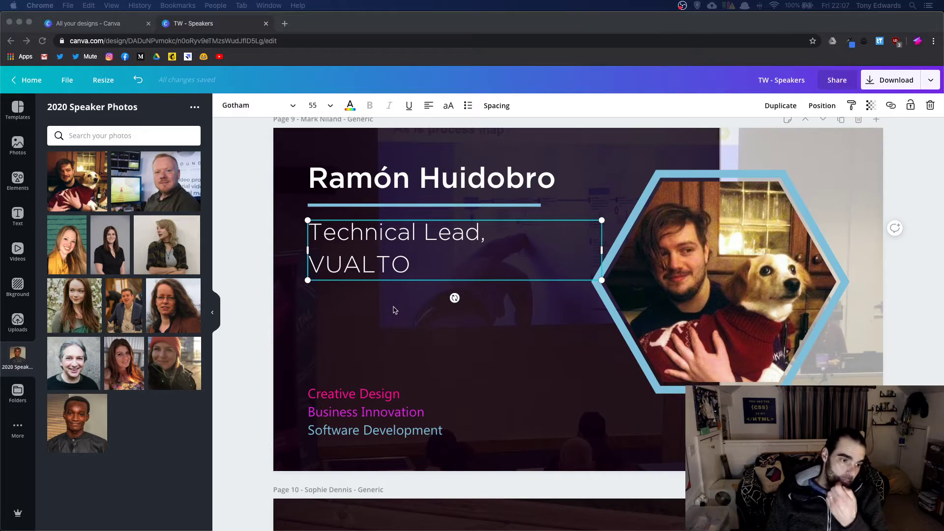
left_click(464, 218)
double_click(465, 228)
left_click(480, 230)
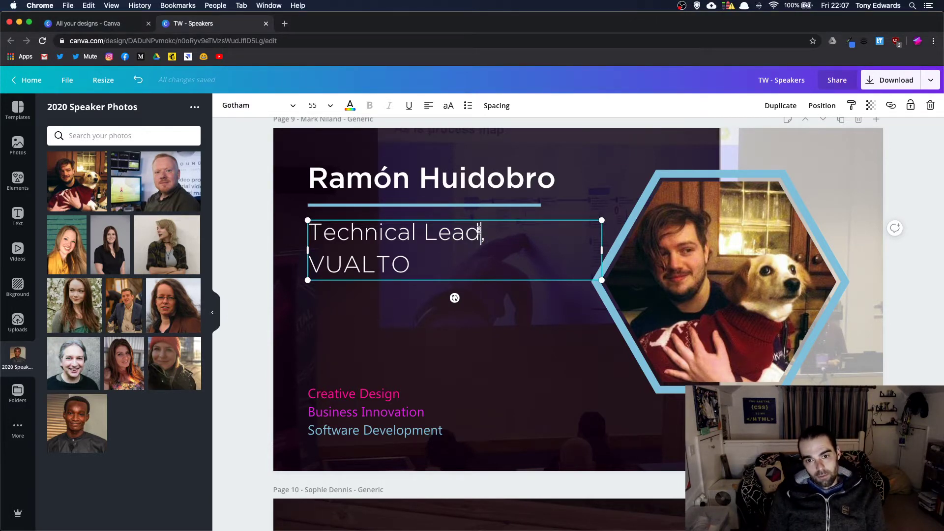
left_click_drag(479, 230, 312, 230)
type("Software D")
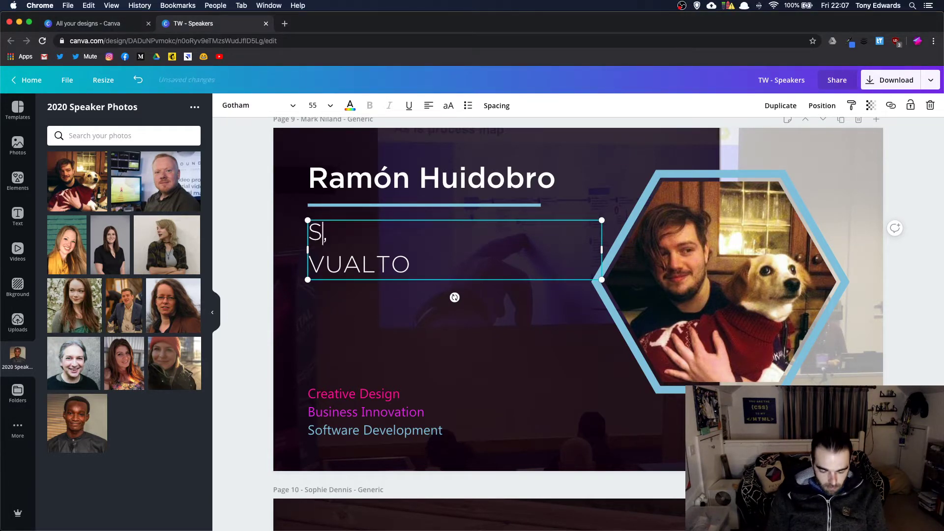
type("eveloper")
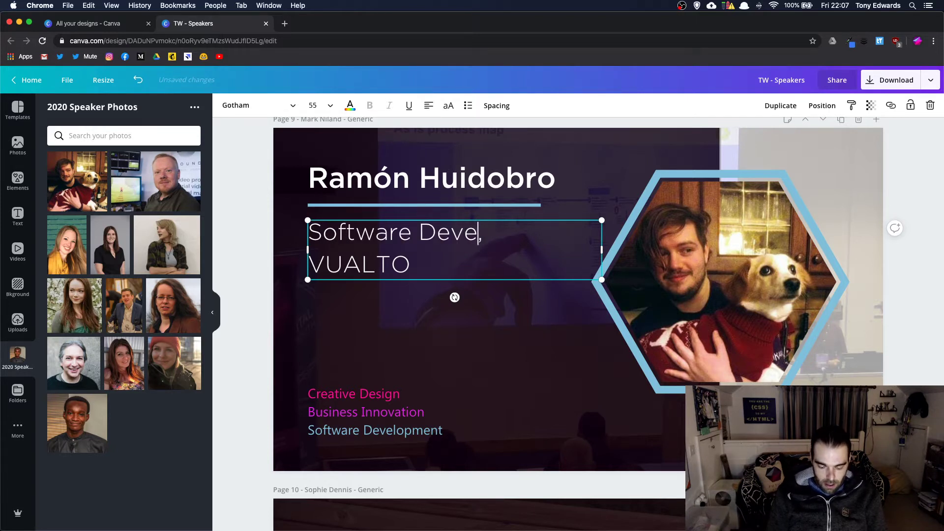
double_click(377, 255)
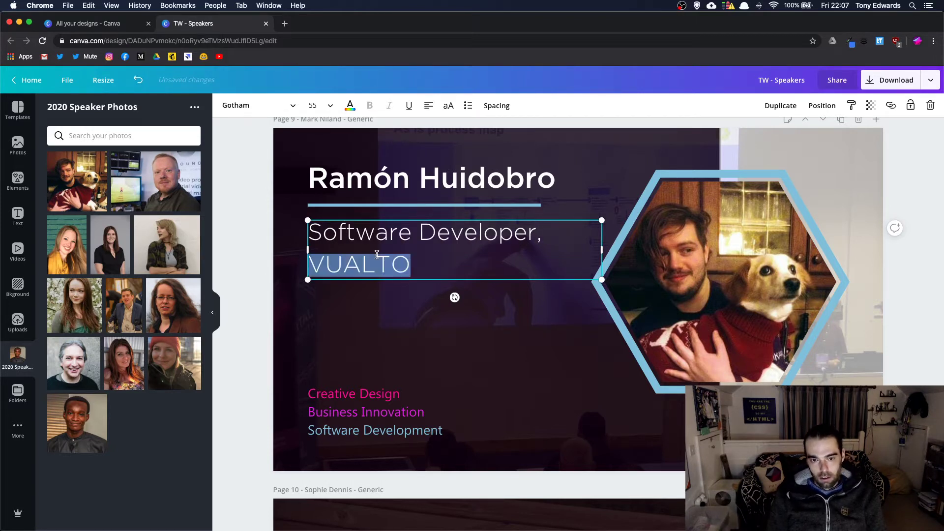
type("Freelance")
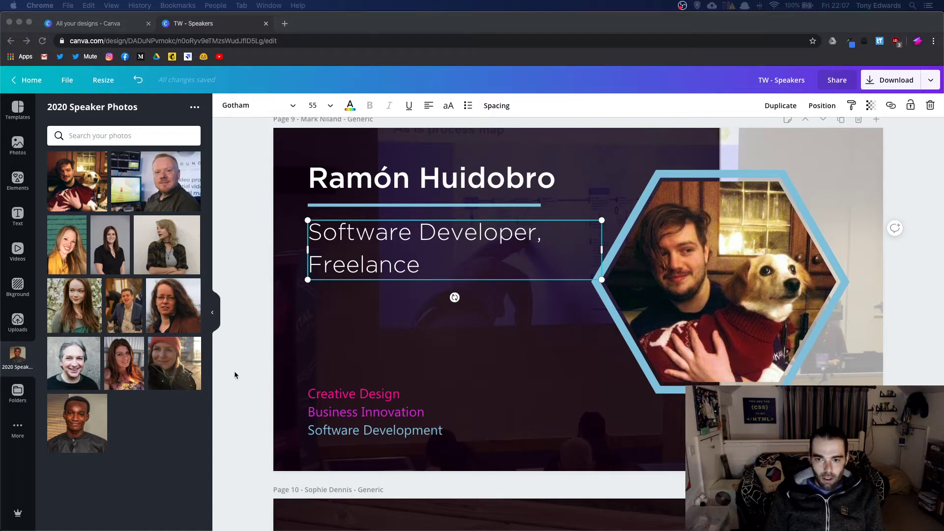
left_click(571, 262)
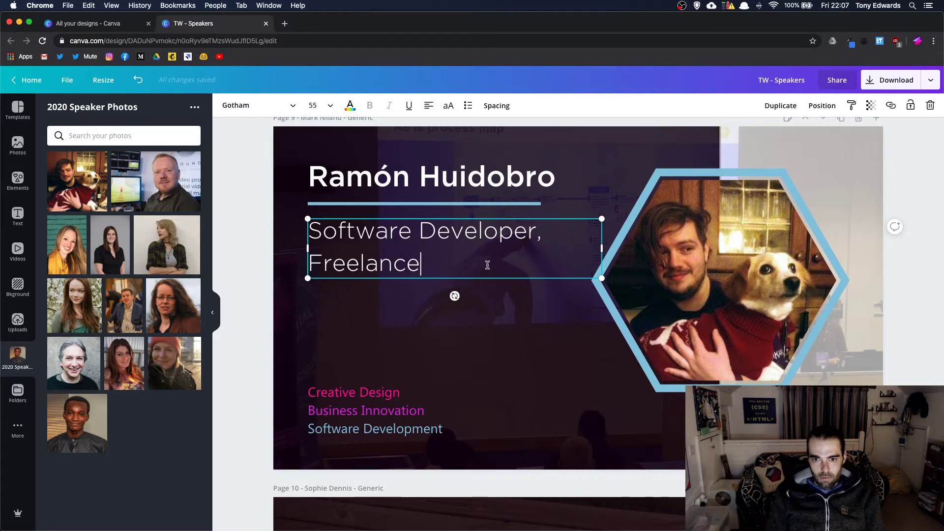
- Select page 9's background photo and shorten it from the bottom
scroll(488, 265, "down", 15)
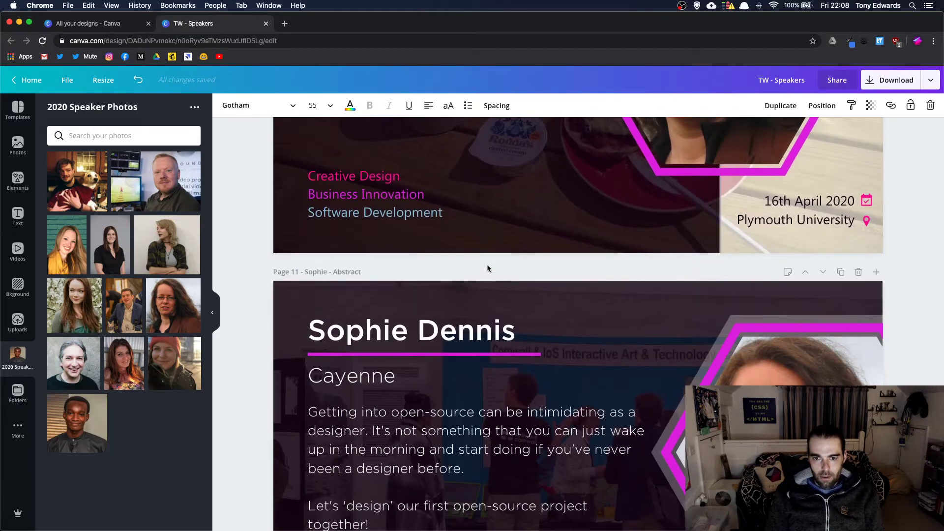
scroll(490, 266, "up", 6)
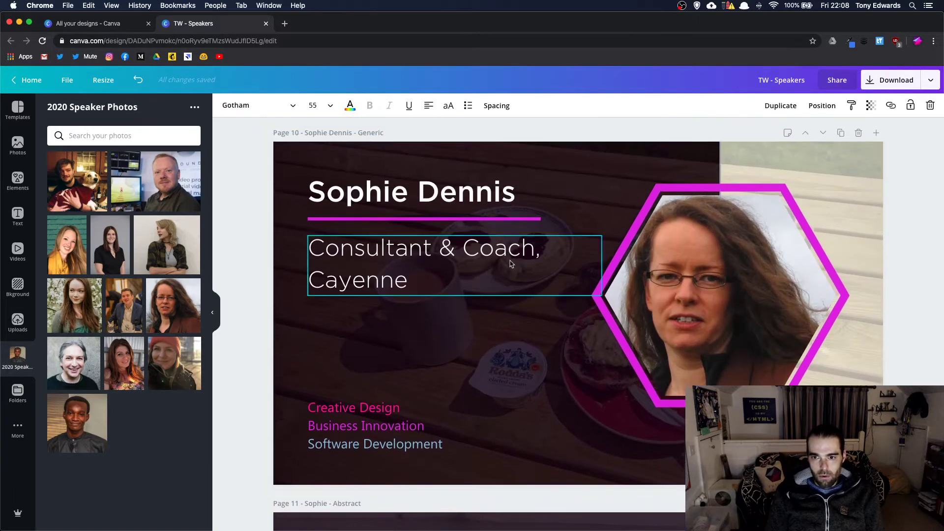
scroll(681, 276, "up", 8)
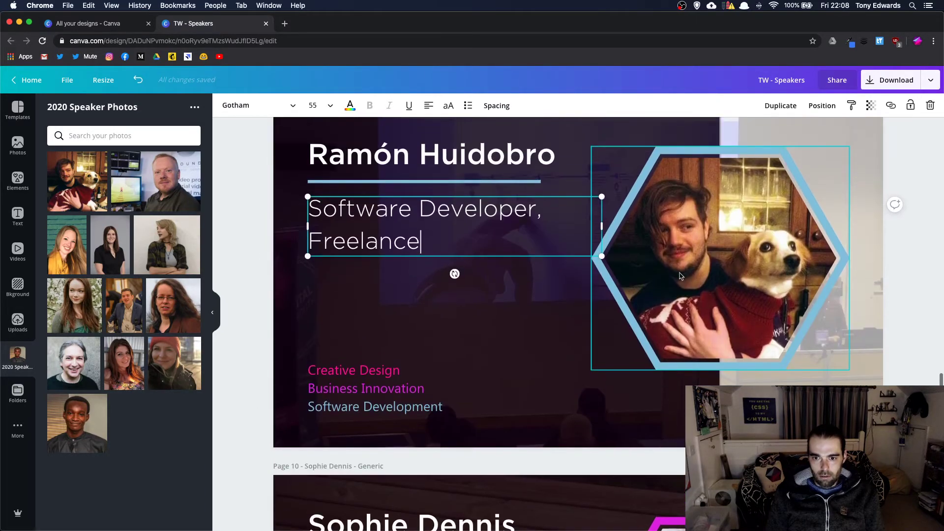
scroll(532, 375, "up", 10)
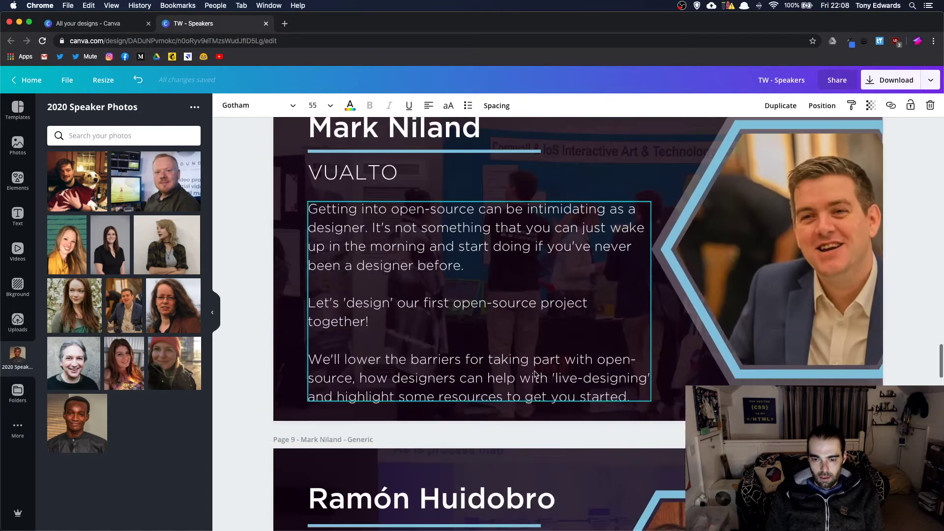
scroll(535, 374, "down", 6)
left_click(534, 447)
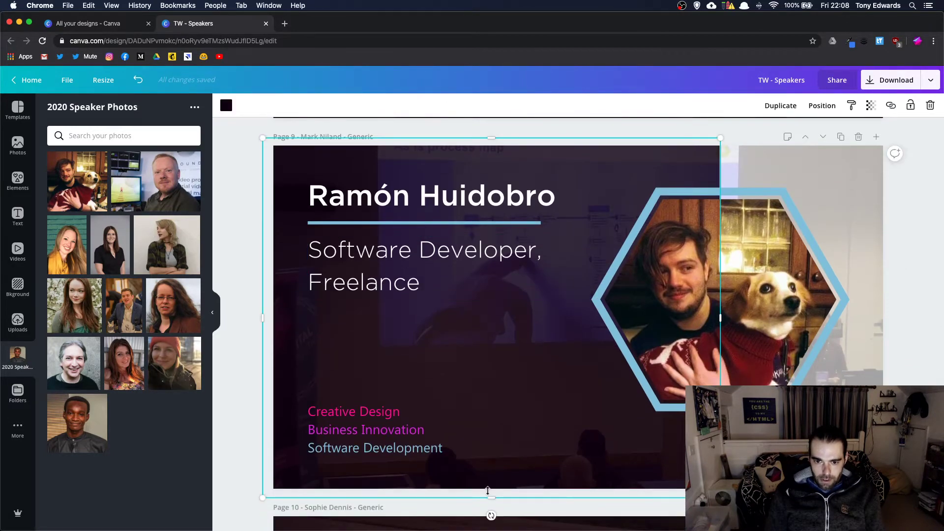
left_click_drag(490, 496, 491, 419)
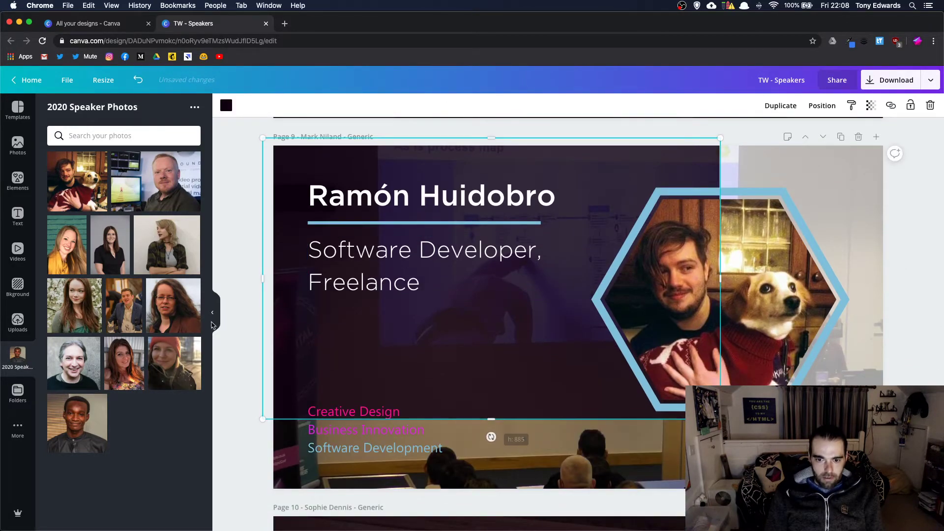
- Drag the uploaded stage photo onto page 9 as its new background
left_click(25, 319)
scroll(166, 335, "down", 5)
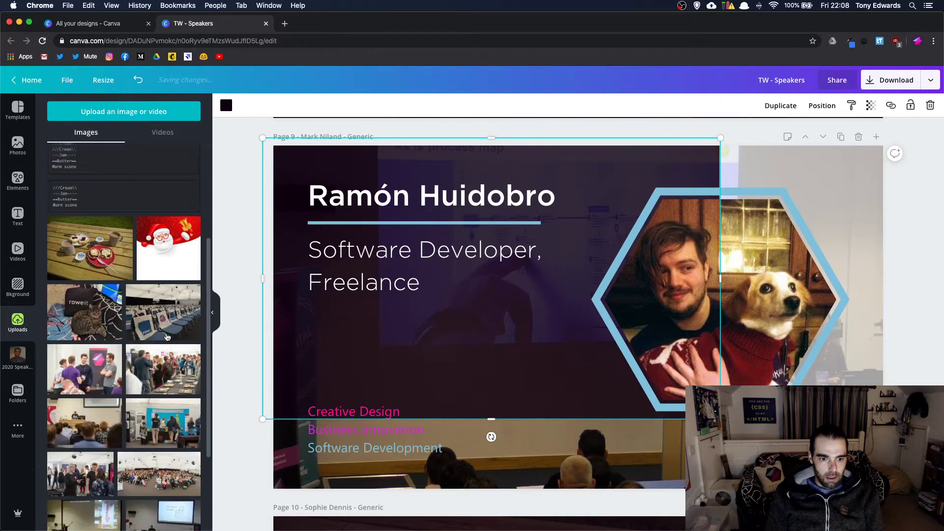
scroll(166, 335, "down", 4)
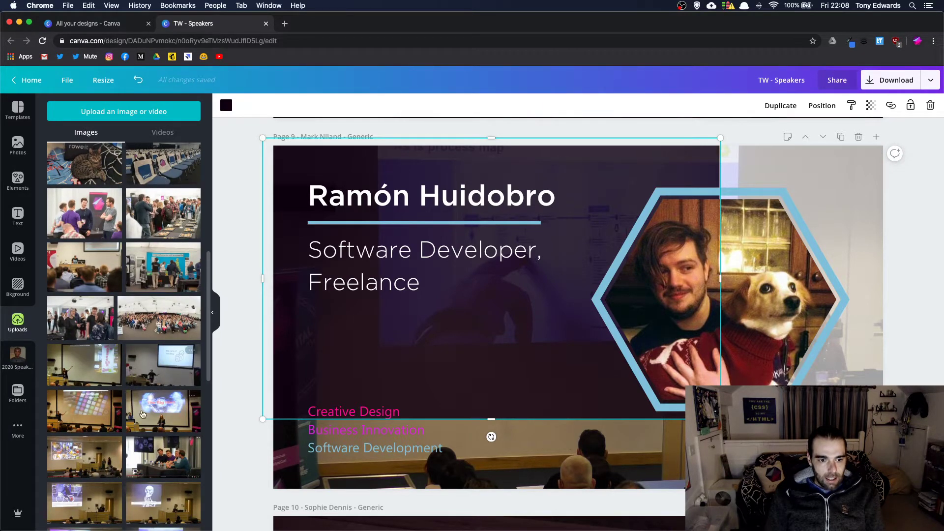
left_click_drag(106, 413, 524, 507)
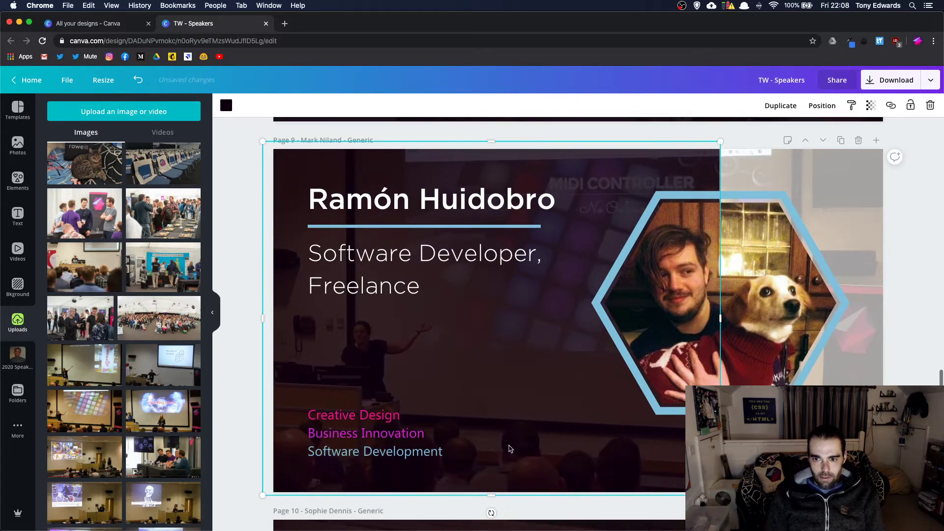
scroll(515, 351, "down", 1)
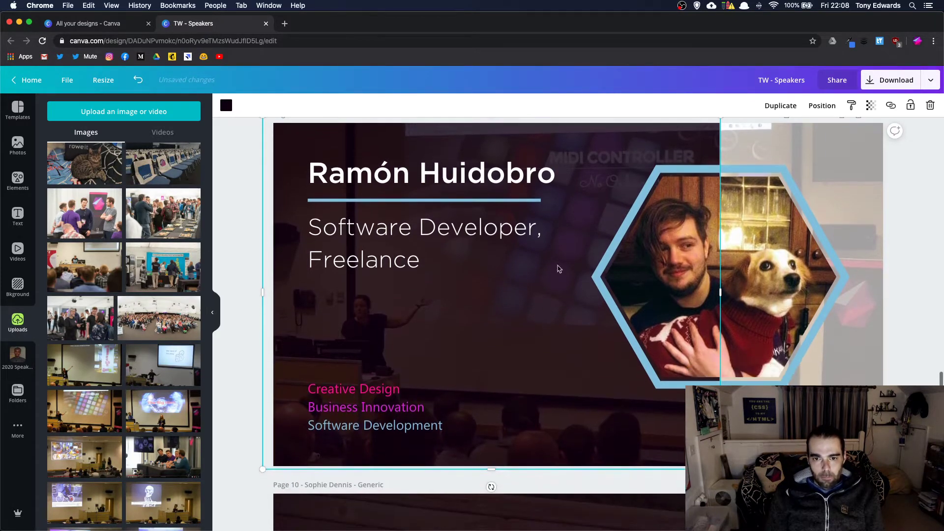
scroll(569, 251, "down", 6)
scroll(572, 252, "up", 5)
scroll(570, 249, "down", 6)
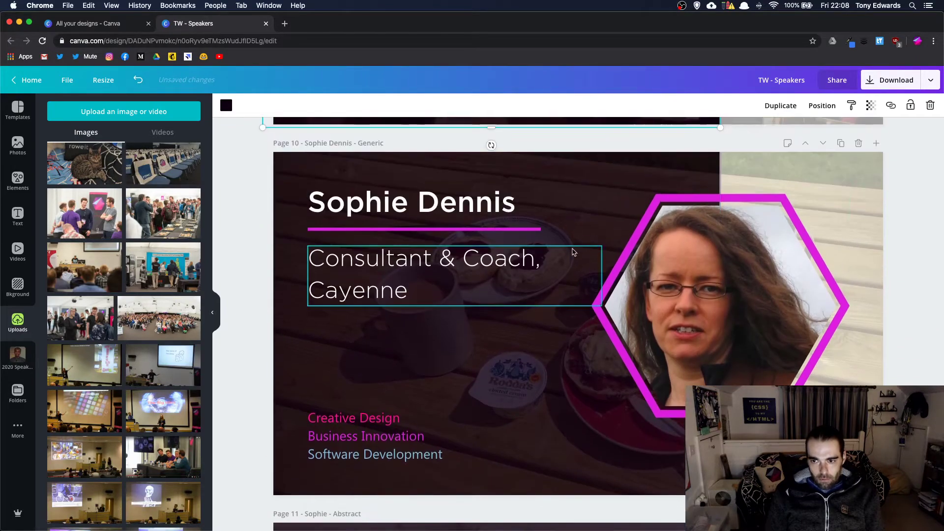
- Duplicate the page 10 speaker slide and move the copy below the Abstract page
left_click(841, 151)
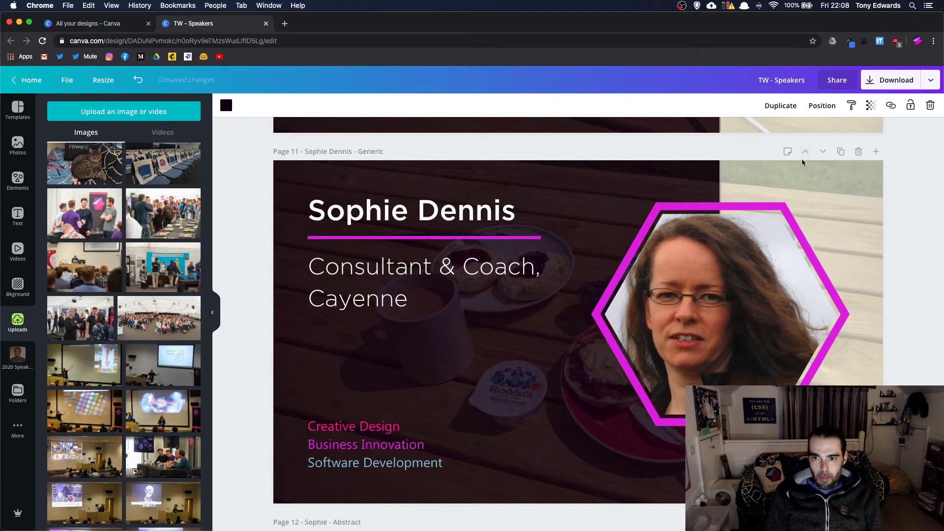
left_click(823, 152)
scroll(747, 231, "down", 1)
scroll(713, 229, "up", 7)
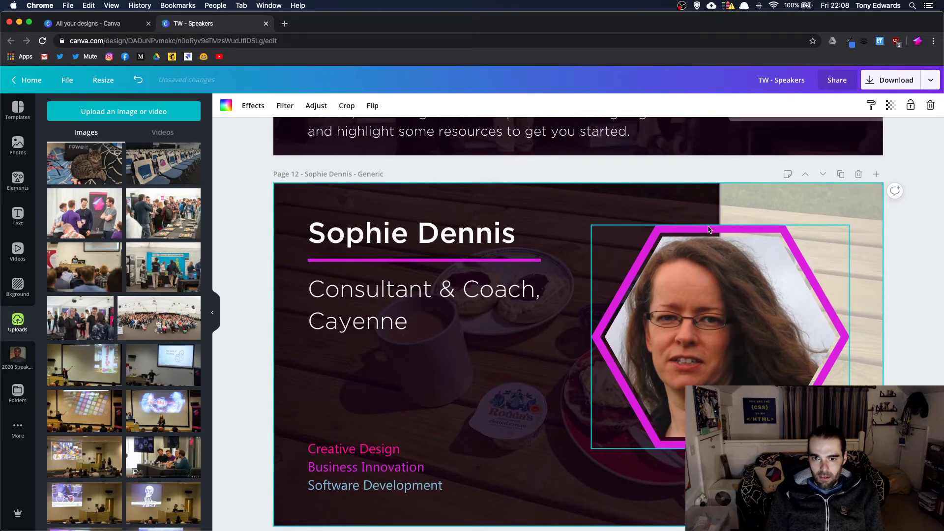
scroll(708, 230, "down", 8)
scroll(709, 229, "down", 2)
scroll(590, 246, "up", 5)
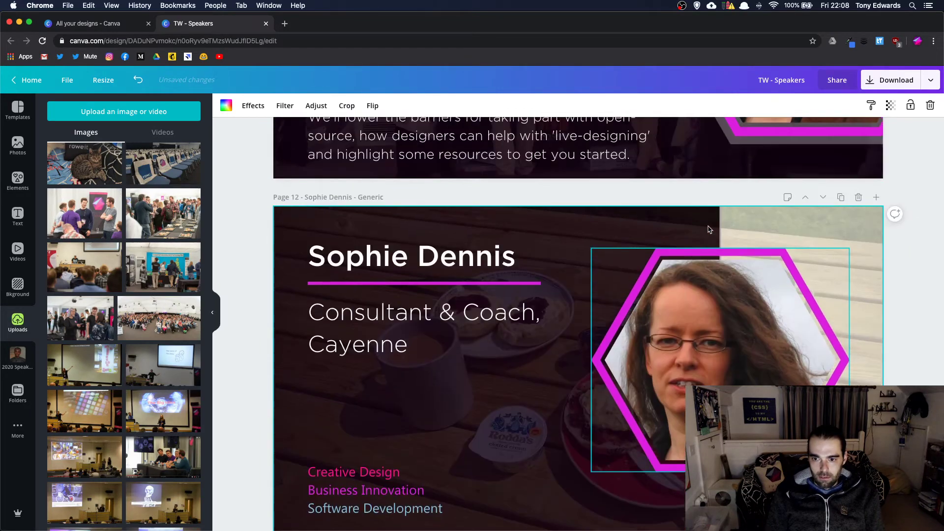
scroll(588, 302, "down", 3)
- Shrink the dark overlay and crop-enlarge the background video to fill the slide
left_click(550, 340)
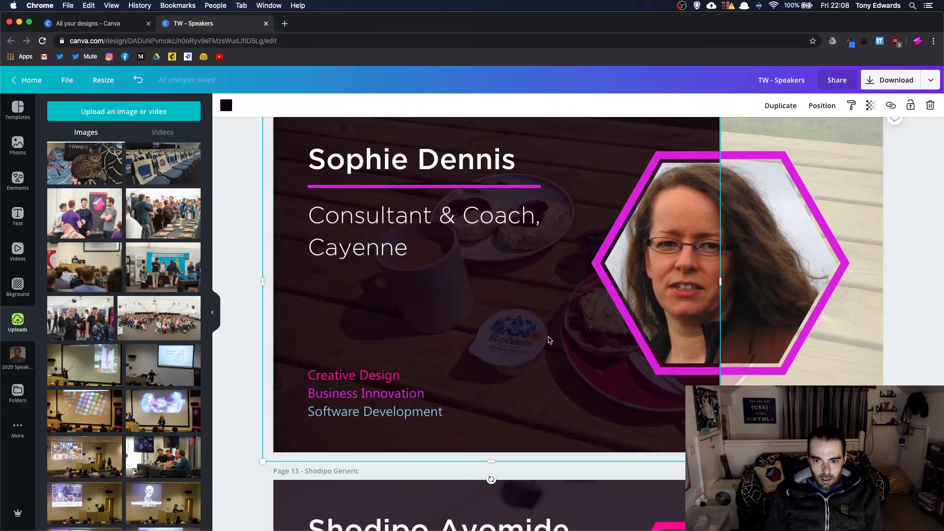
left_click_drag(493, 446, 492, 366)
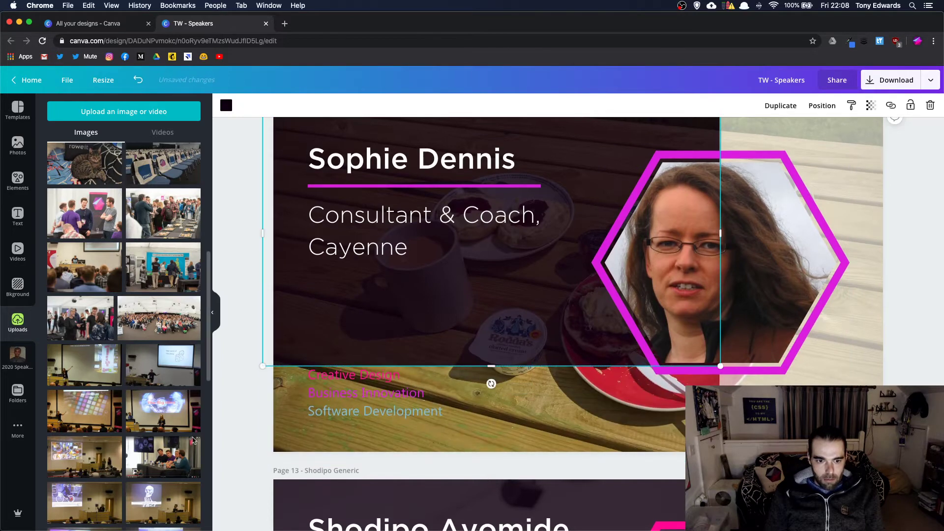
left_click(407, 443)
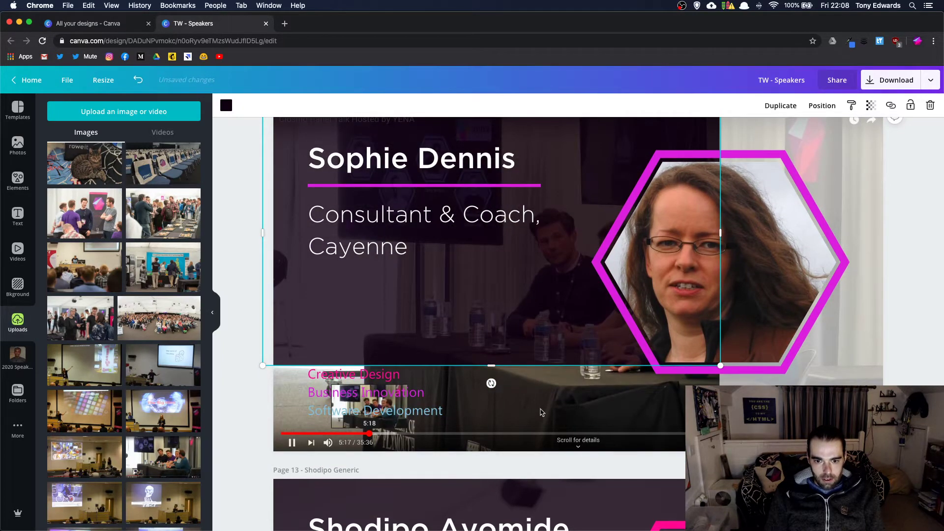
double_click(540, 410)
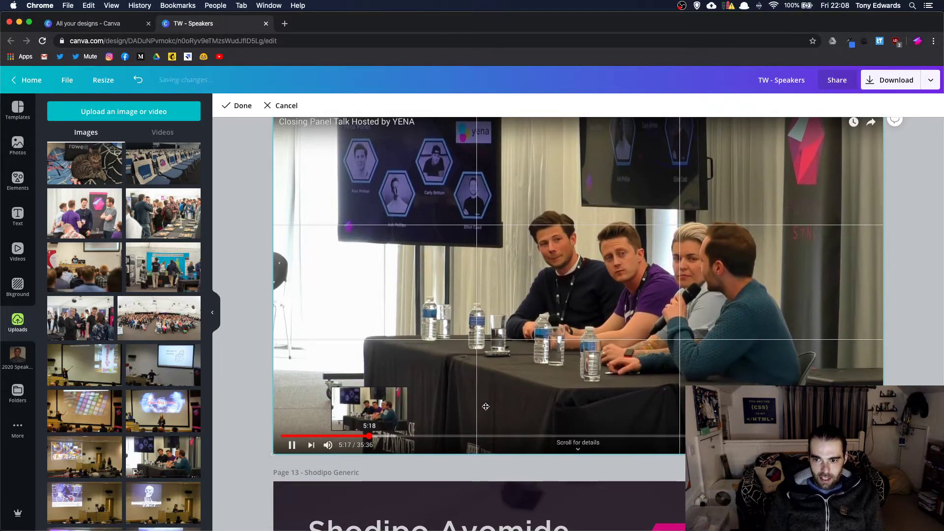
scroll(393, 413, "down", 1)
left_click_drag(261, 452, 214, 479)
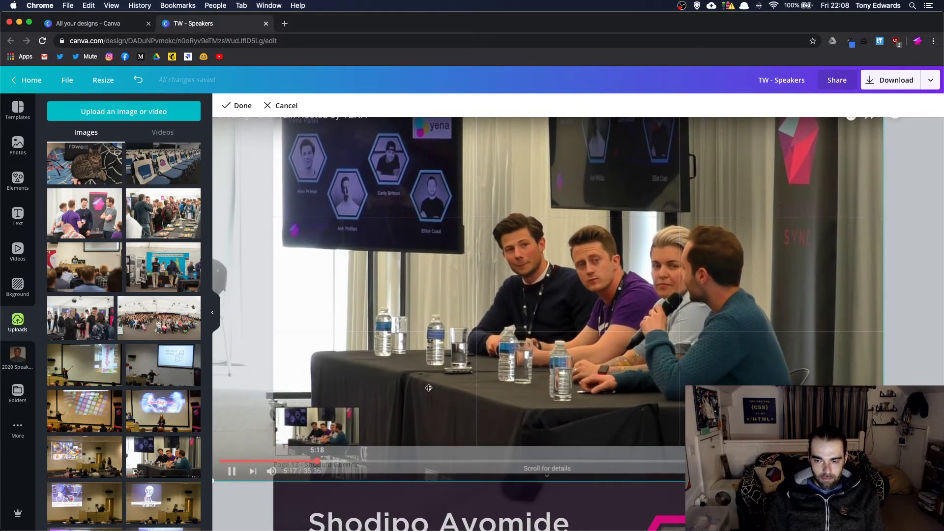
left_click(353, 444)
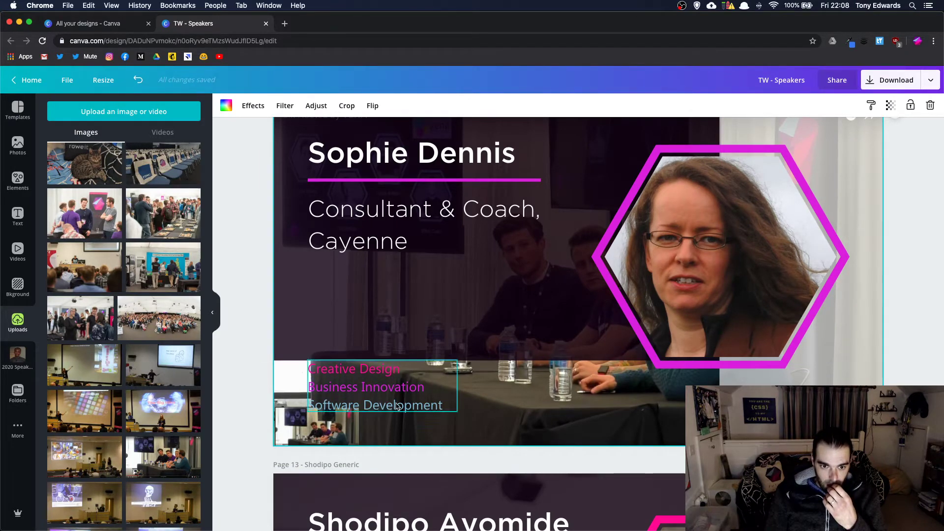
double_click(300, 436)
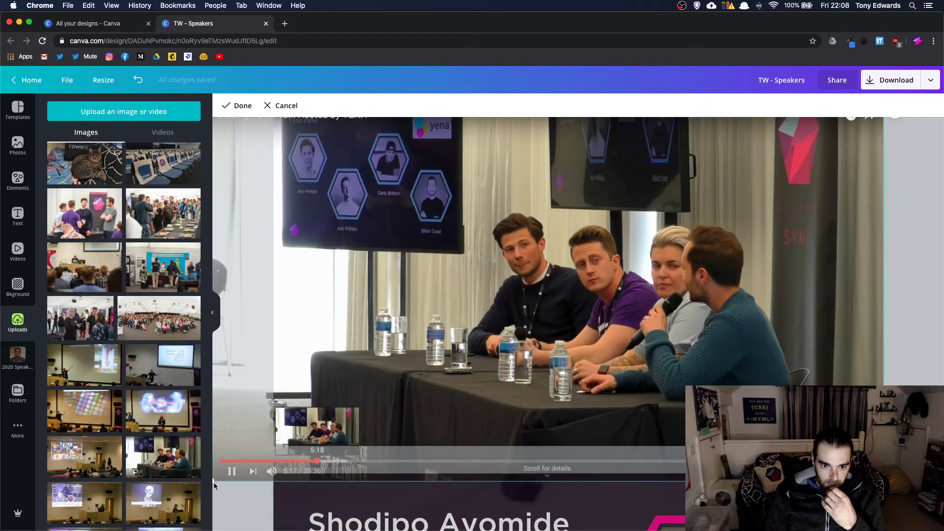
left_click_drag(212, 482, 108, 528)
key("Return")
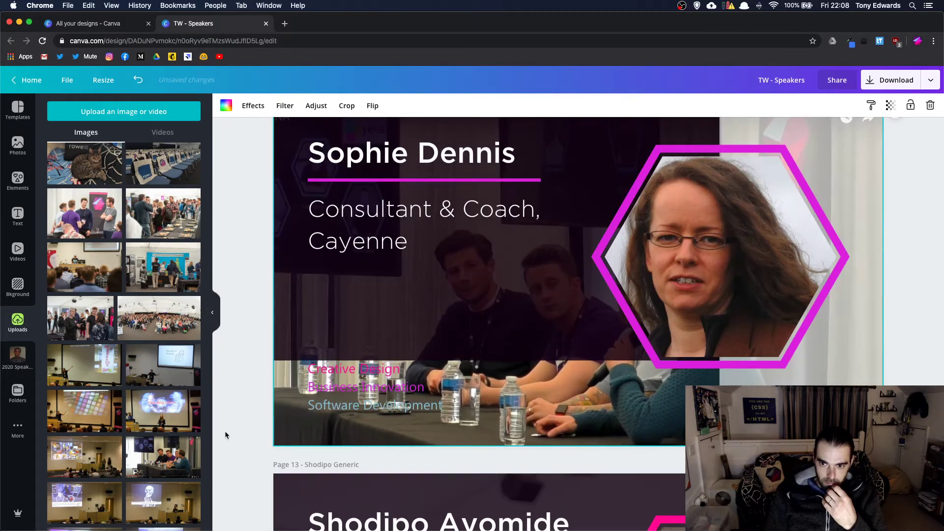
- Extend the dark overlay over the whole slide and drop in the stage photo as background
left_click(449, 323)
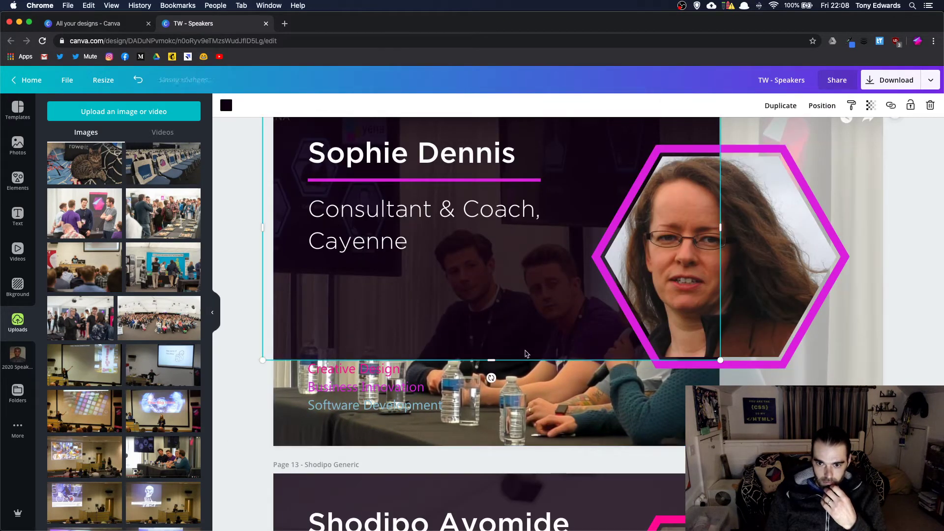
mouse_move(485, 359)
left_mouse_down()
mouse_move(482, 475)
mouse_move(483, 376)
left_mouse_up()
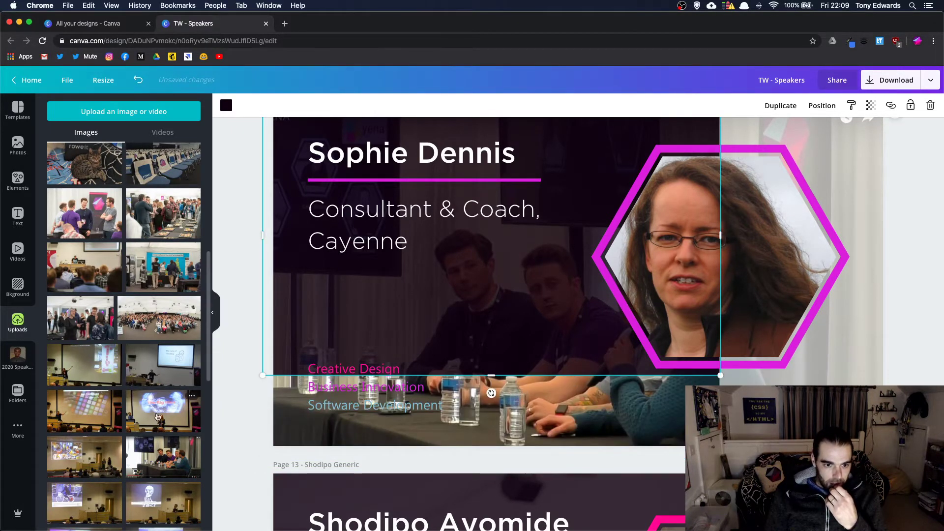
left_click_drag(157, 417, 489, 449)
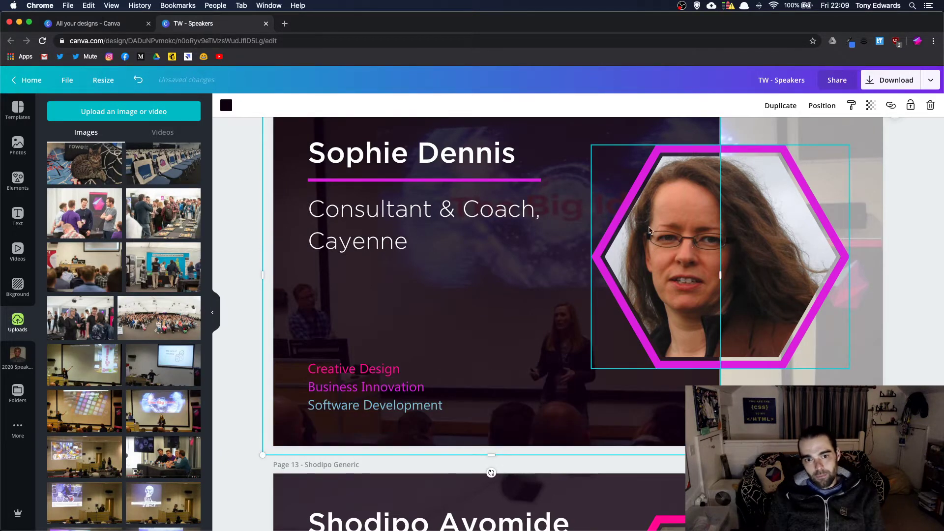
scroll(444, 218, "up", 2)
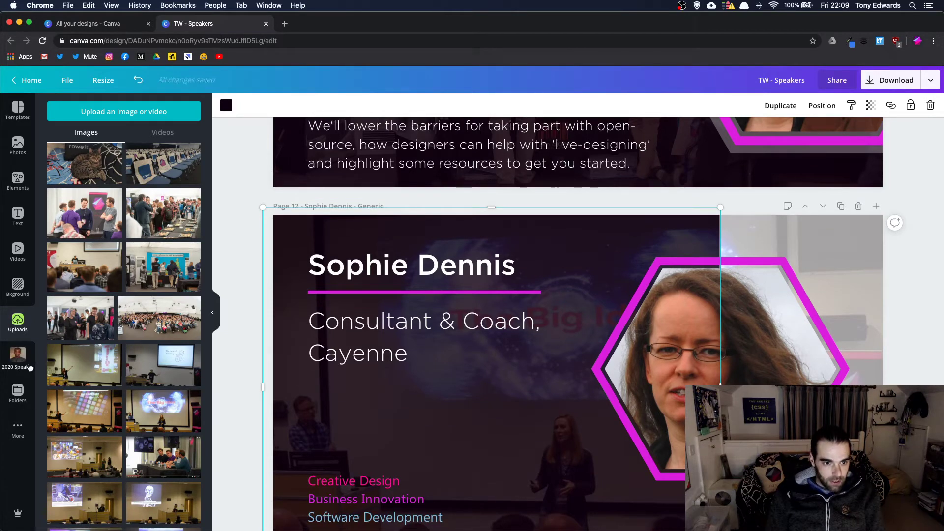
- Put the man's headshot from 2020 Speaker Photos into page 12's hexagon and enter his name
left_click(18, 357)
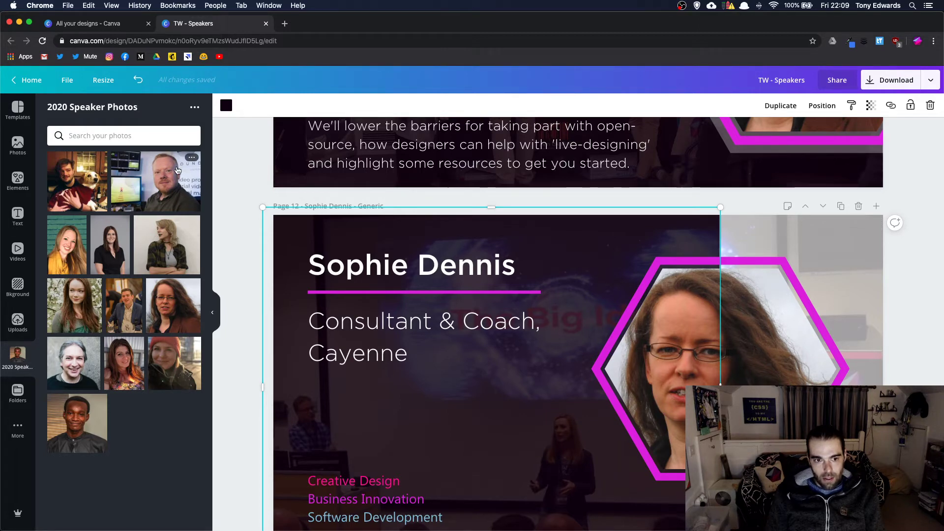
left_click_drag(177, 170, 656, 359)
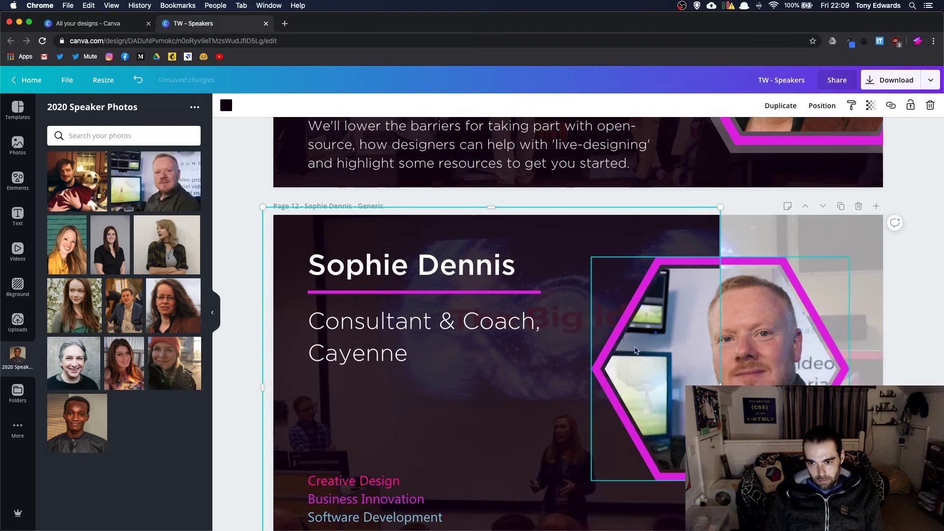
left_click(417, 262)
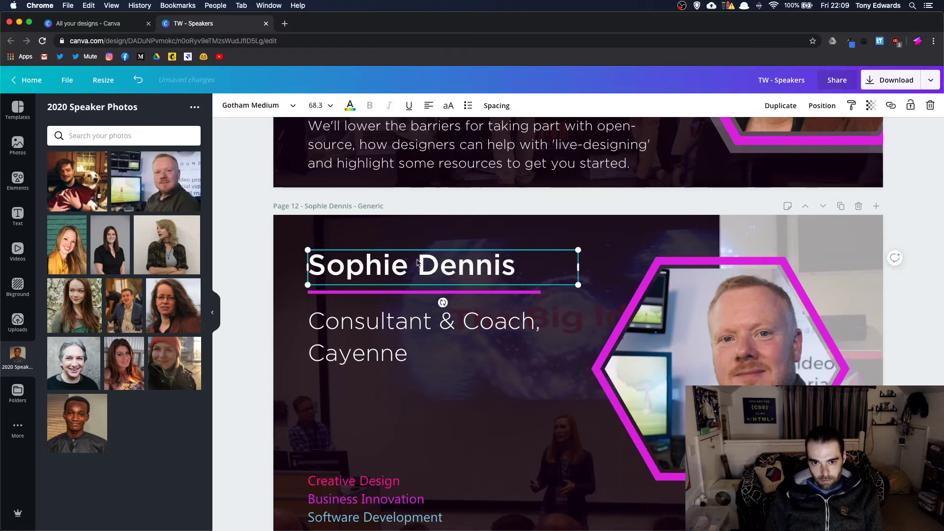
double_click(417, 262)
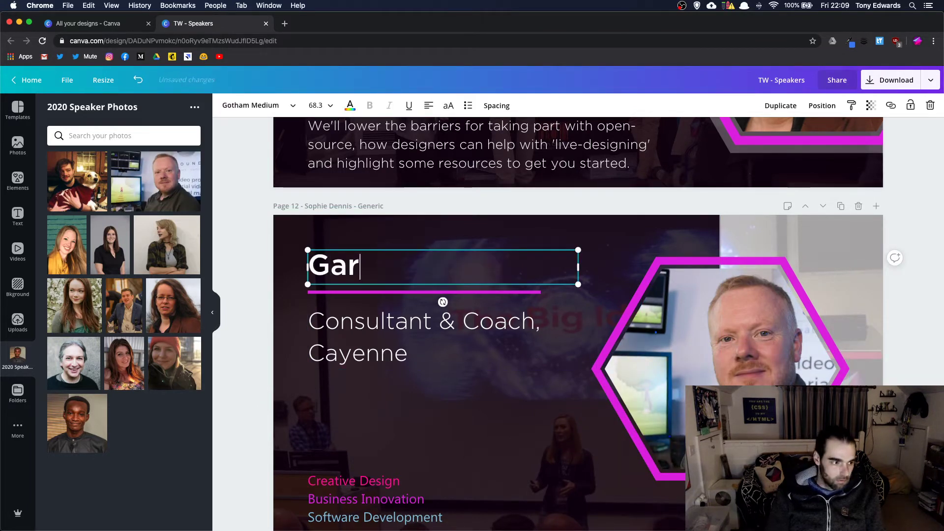
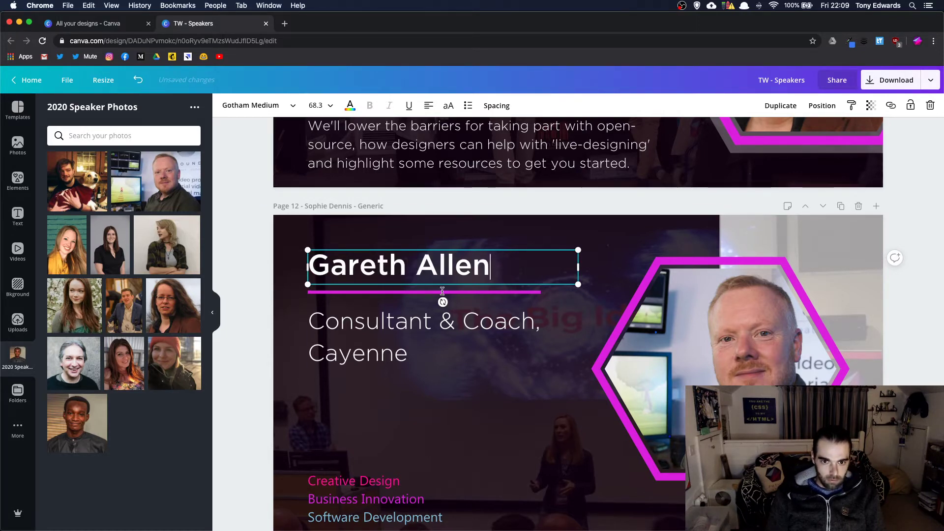
- Change the job title to 'Managing Director, Soundview Media'
left_click(379, 342)
left_click_drag(534, 324, 310, 315)
type("Managing ")
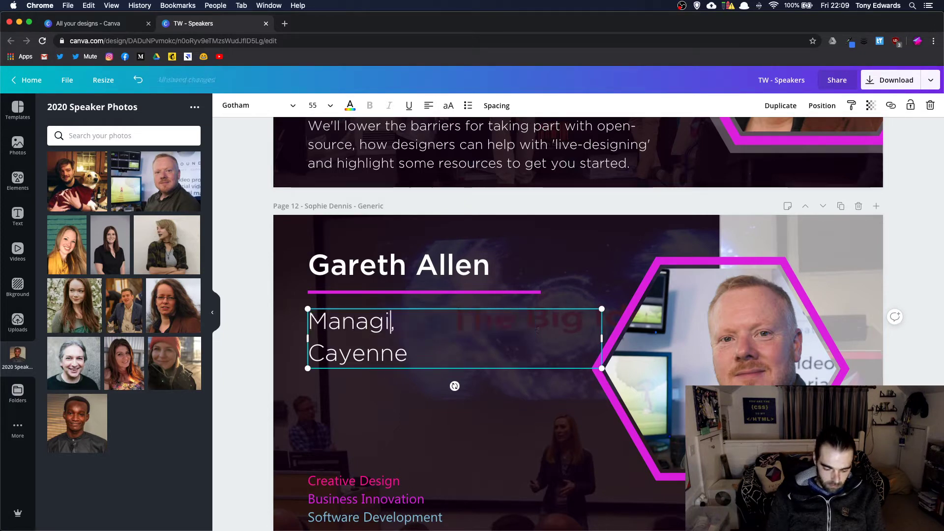
type("Director")
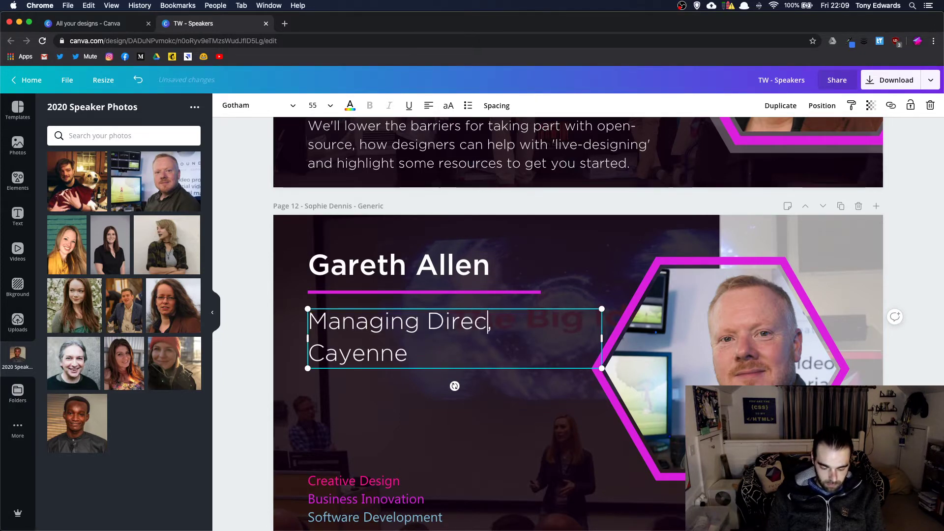
double_click(368, 355)
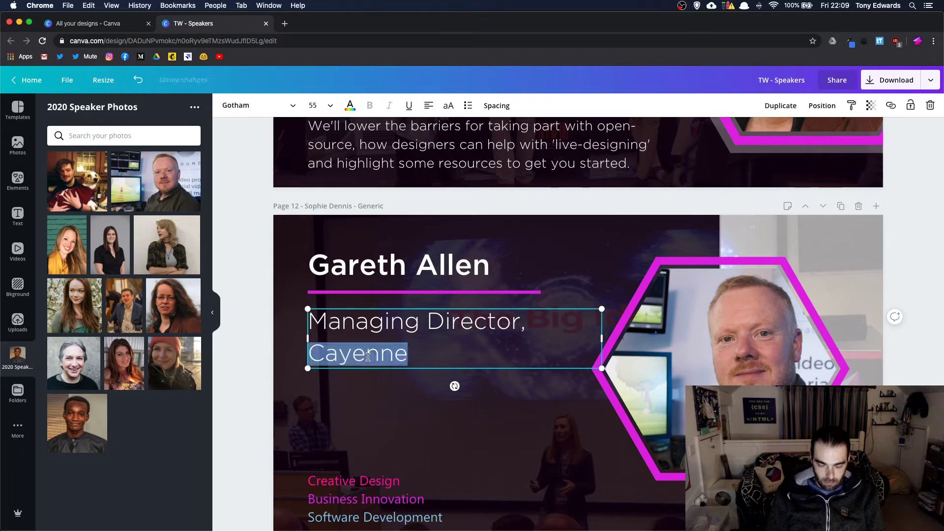
type("Soundv")
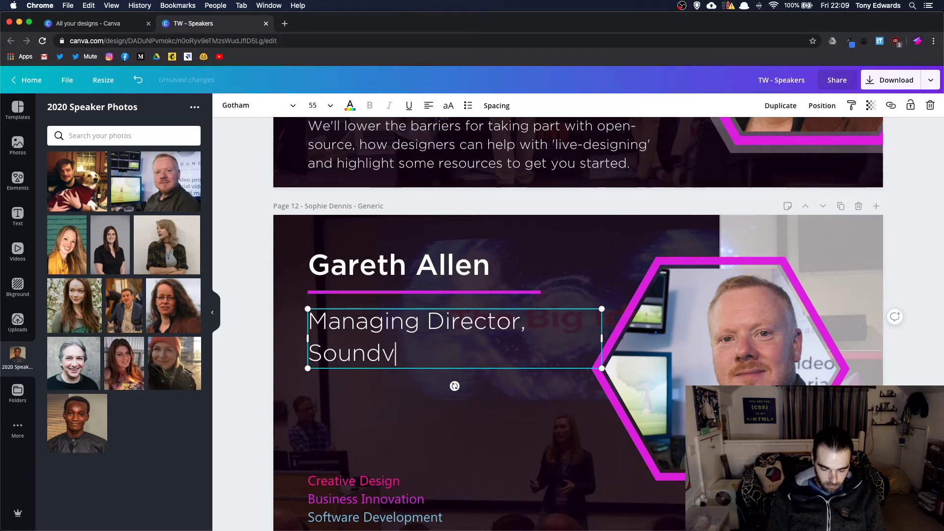
type("iew Media")
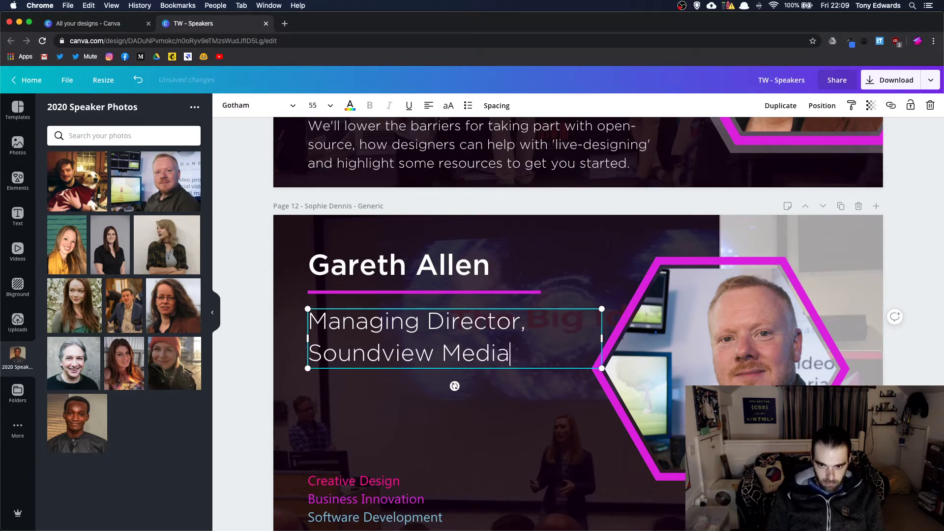
left_click(460, 423)
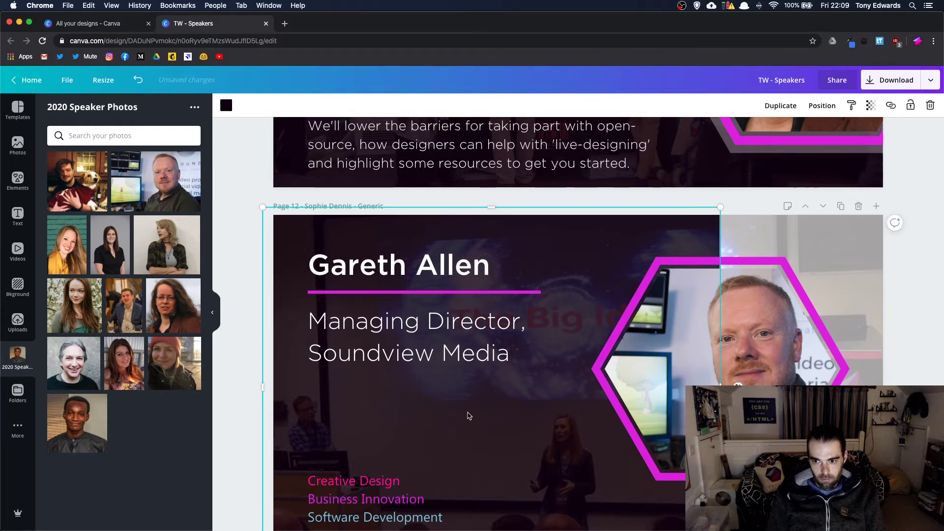
scroll(468, 416, "down", 5)
scroll(469, 416, "down", 15)
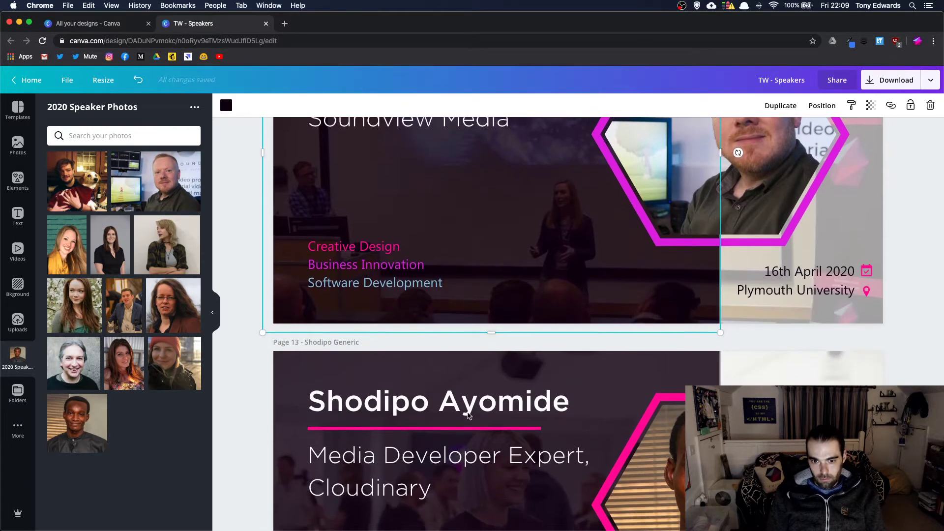
scroll(469, 415, "up", 15)
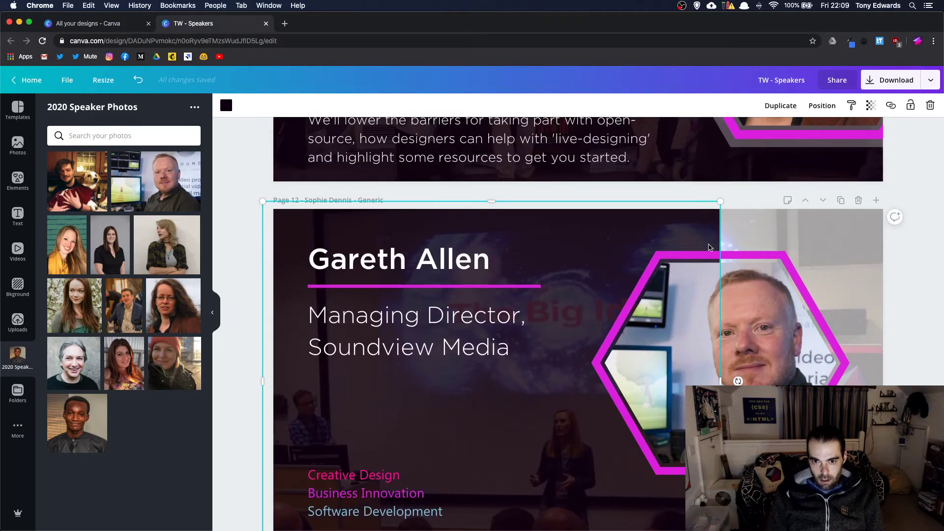
- Copy the word 'Director' into a Google search in a new tab, then close the search tabs
left_click(443, 311)
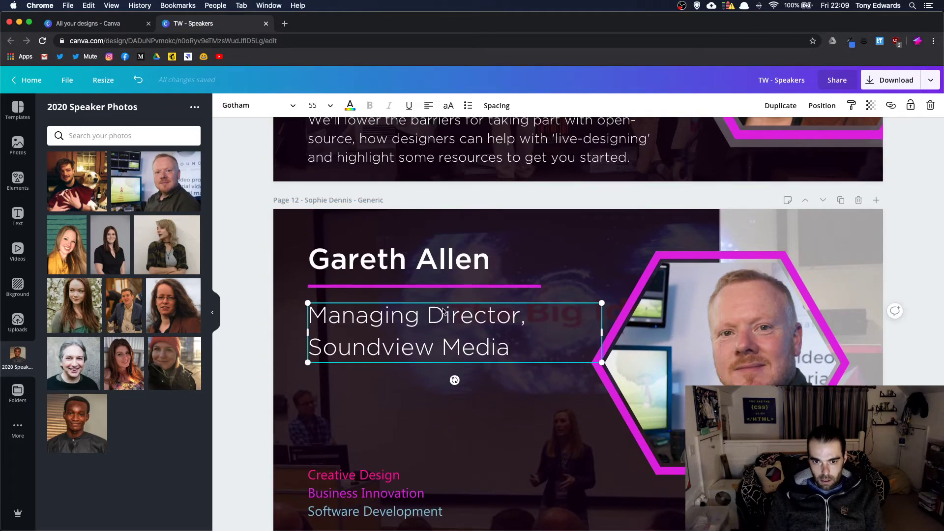
double_click(460, 309)
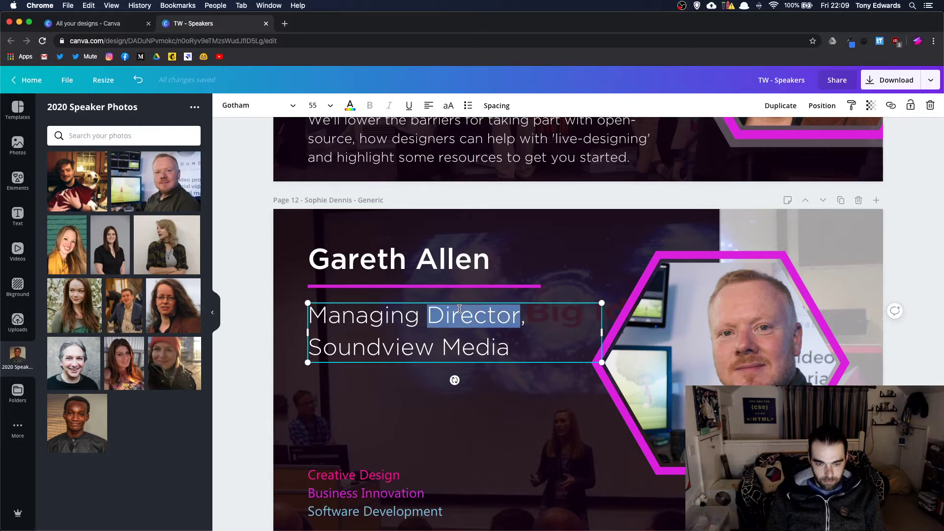
key("super+c")
key("super+t")
key("super+v")
key("Return")
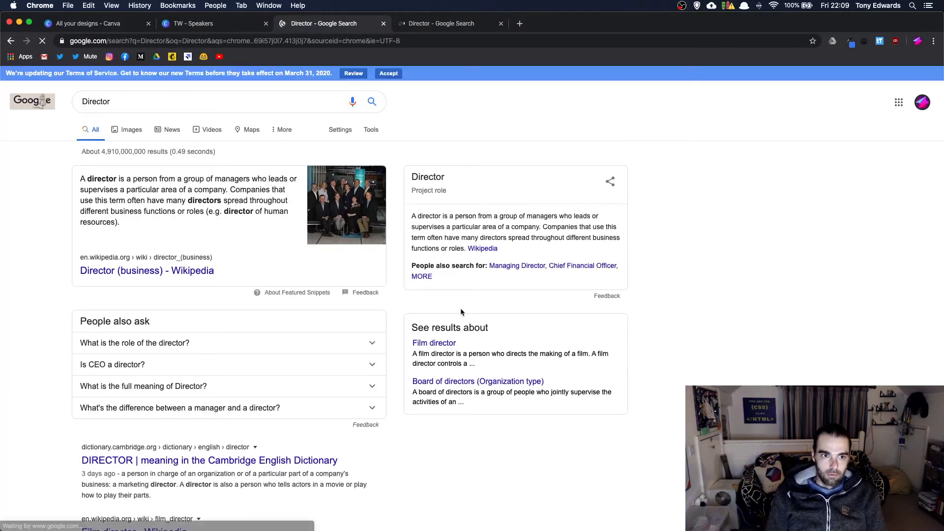
left_click(383, 24)
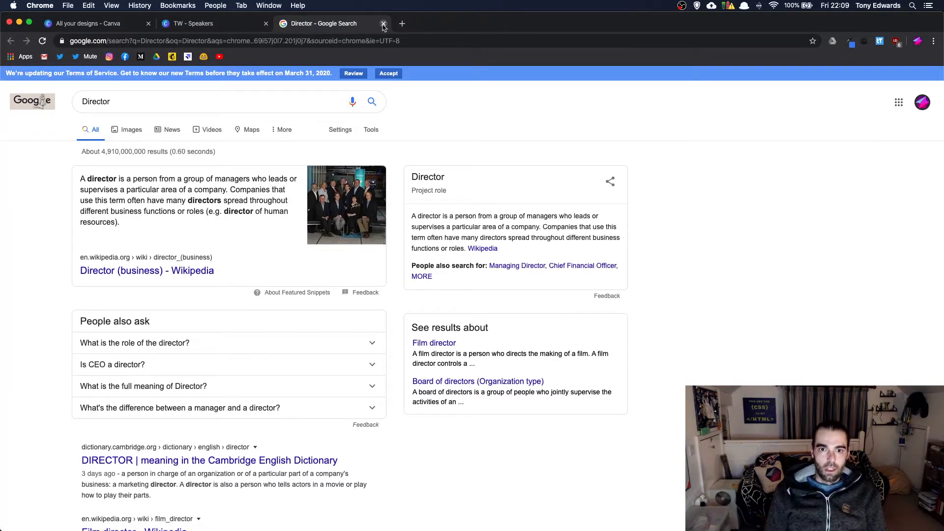
left_click(384, 24)
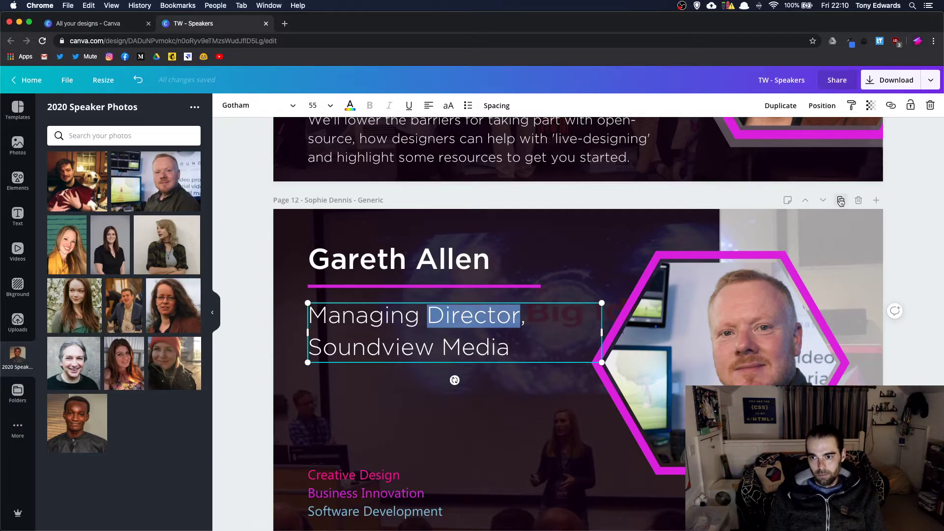
- Duplicate page 12 and place a woman's headshot in the hexagon, adjusting its position
left_click(841, 200)
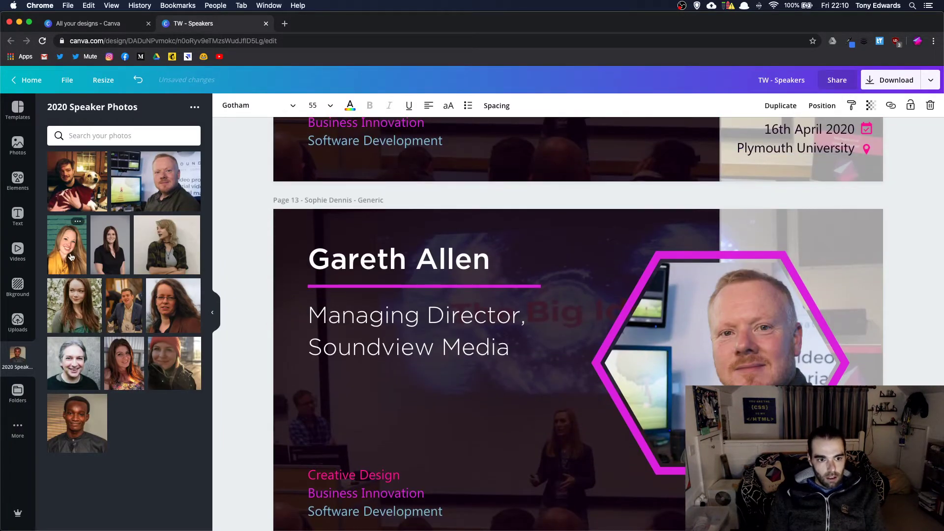
left_click_drag(71, 256, 688, 334)
double_click(677, 299)
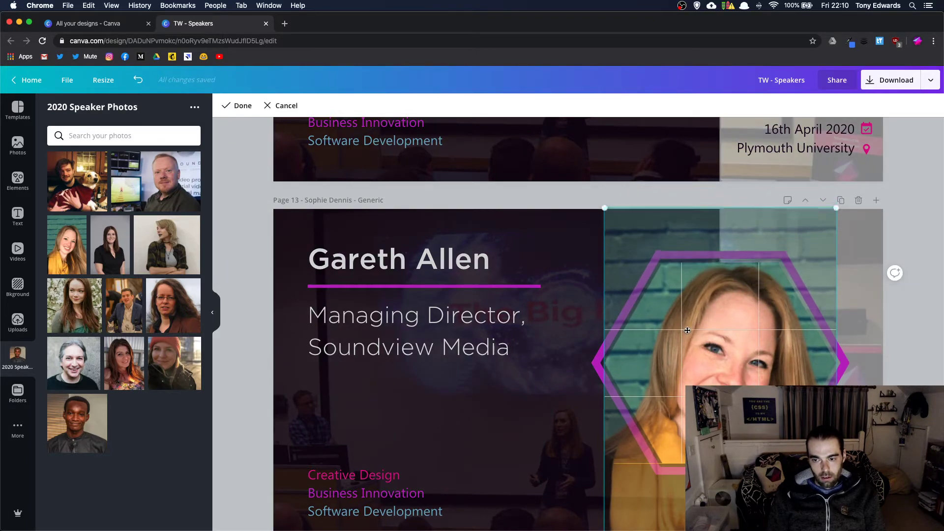
key("Return")
- Replace the heading with the new speaker's name and begin editing the job title
double_click(368, 256)
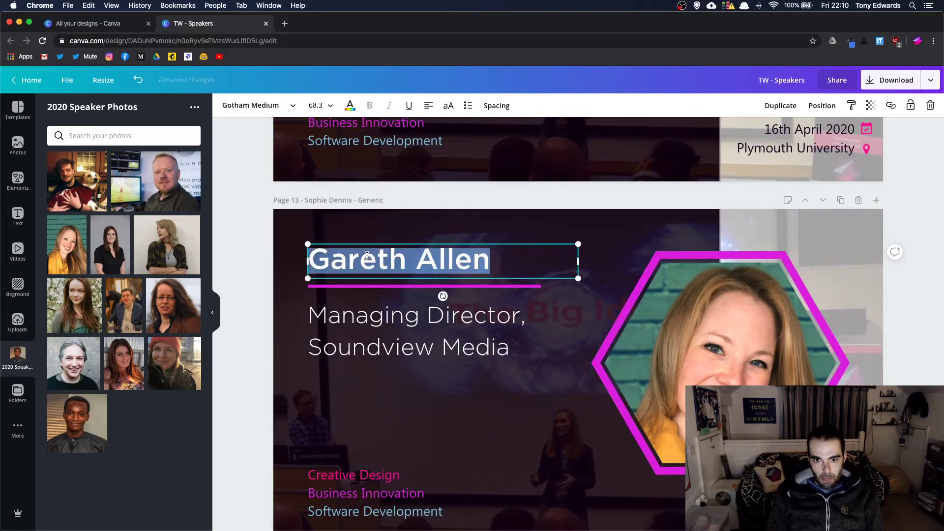
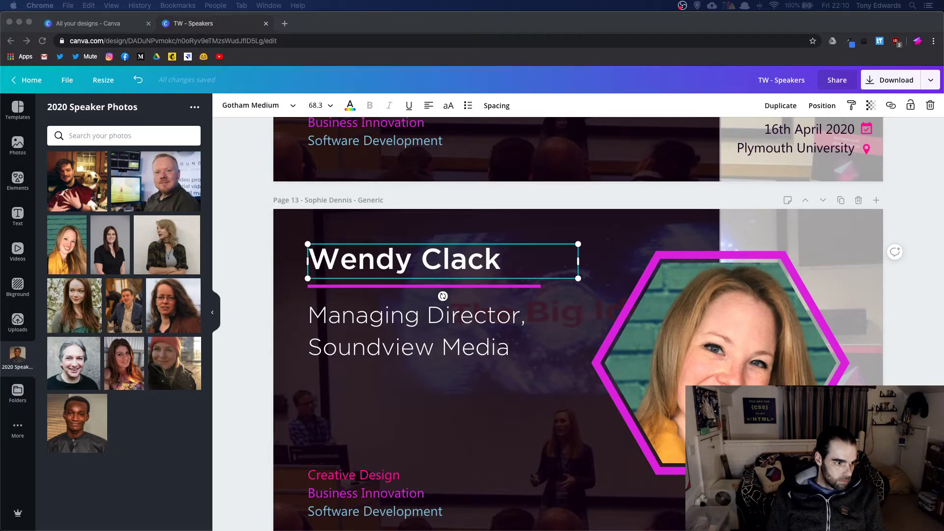
left_click(388, 321)
left_click(389, 317)
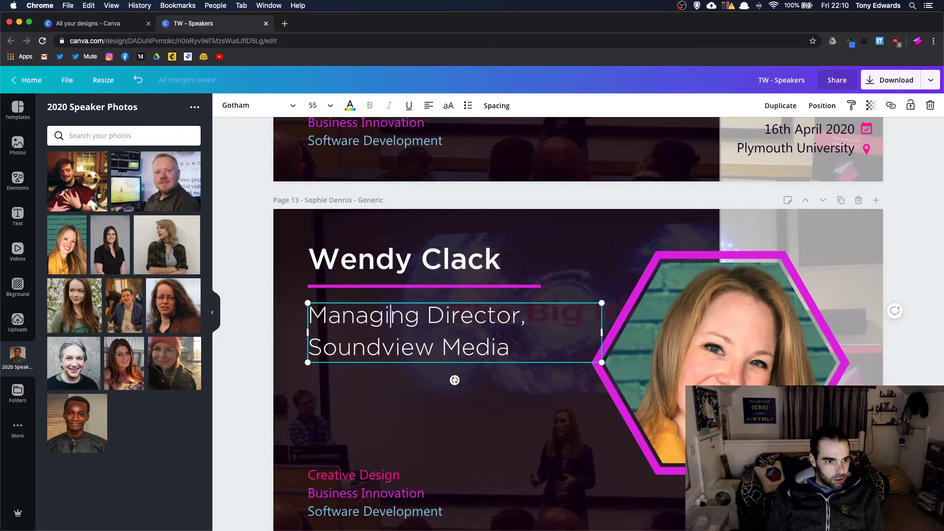
- Open the Speaker Meta Socials design and select the speaker's job title to copy
left_click(83, 23)
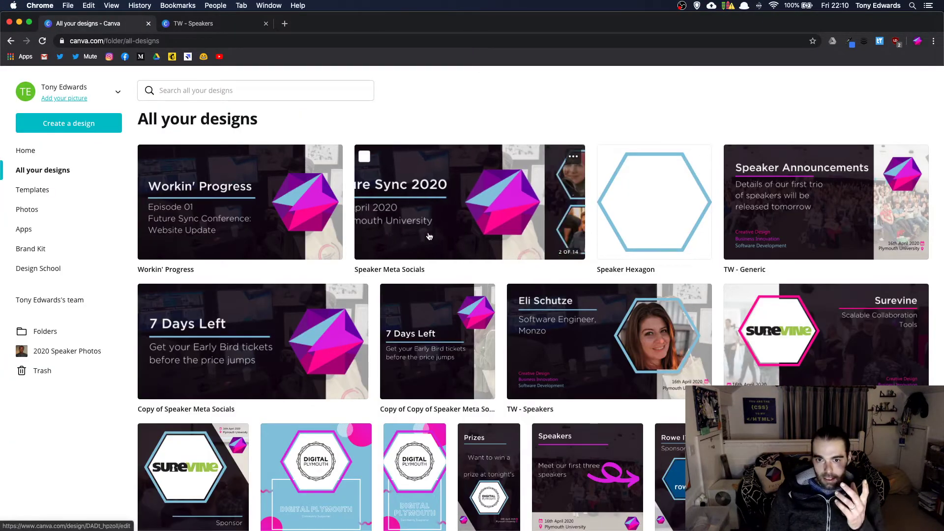
left_click(429, 237)
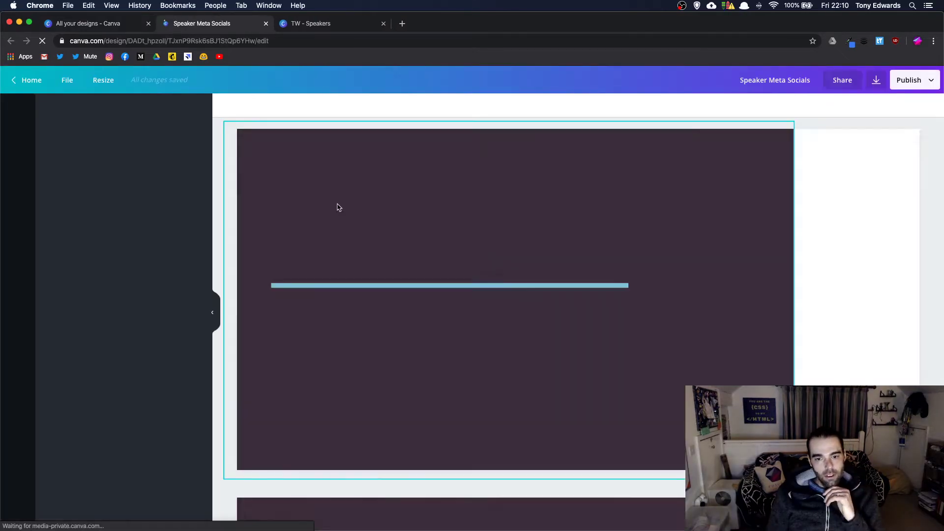
scroll(348, 221, "down", 20)
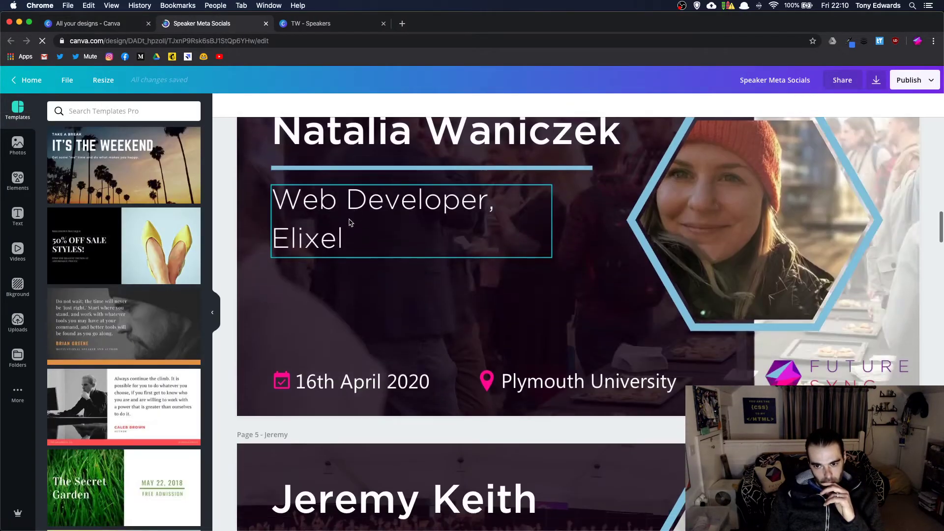
scroll(350, 223, "down", 20)
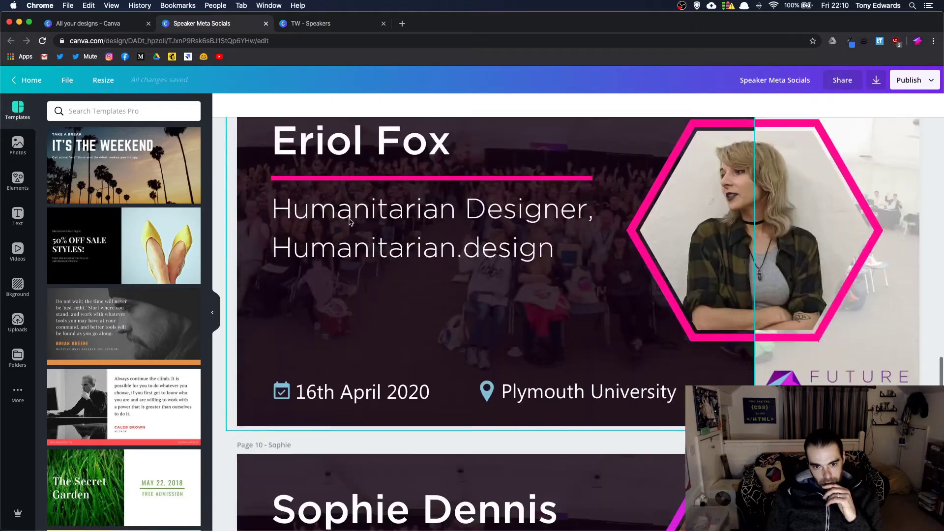
scroll(350, 222, "down", 15)
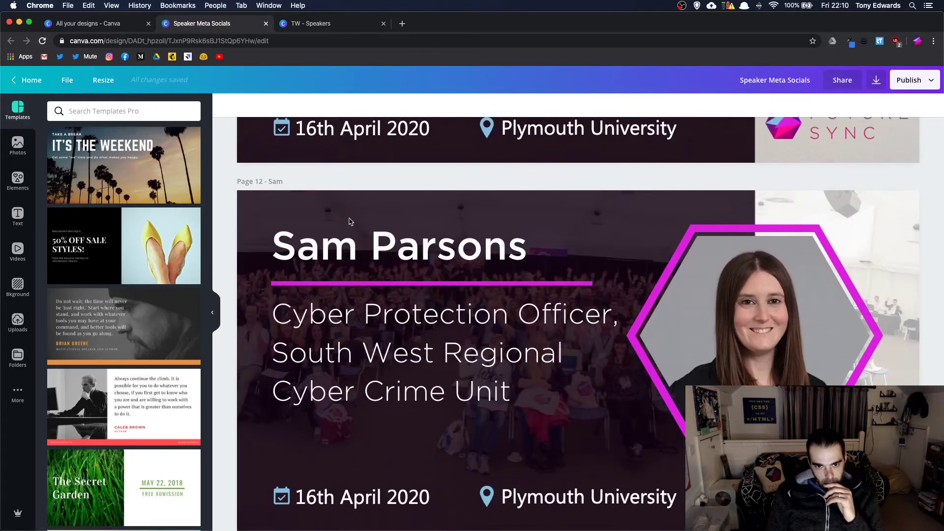
scroll(350, 221, "up", 9)
scroll(350, 221, "down", 5)
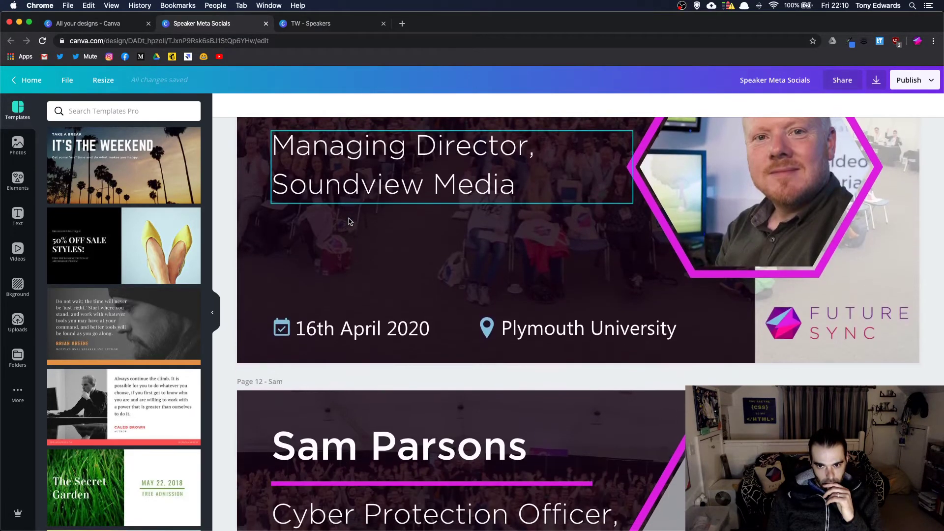
scroll(350, 221, "down", 10)
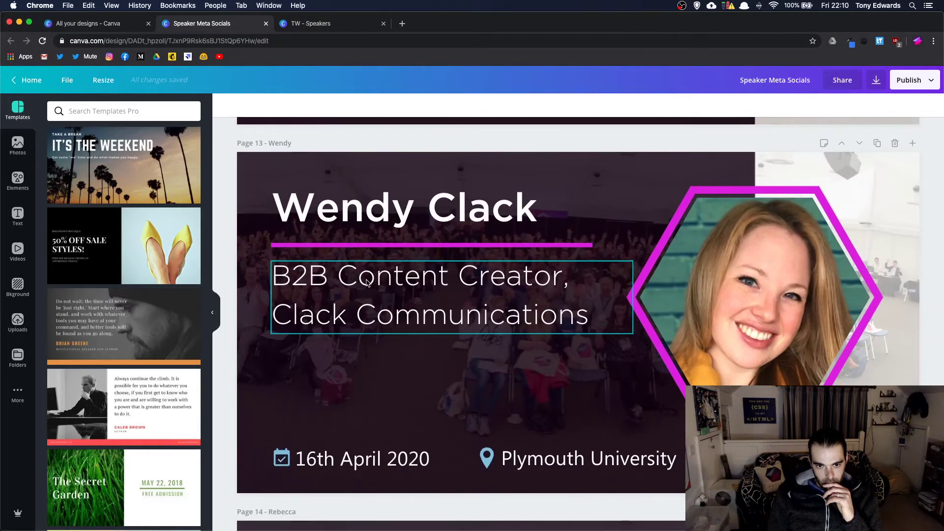
double_click(367, 282)
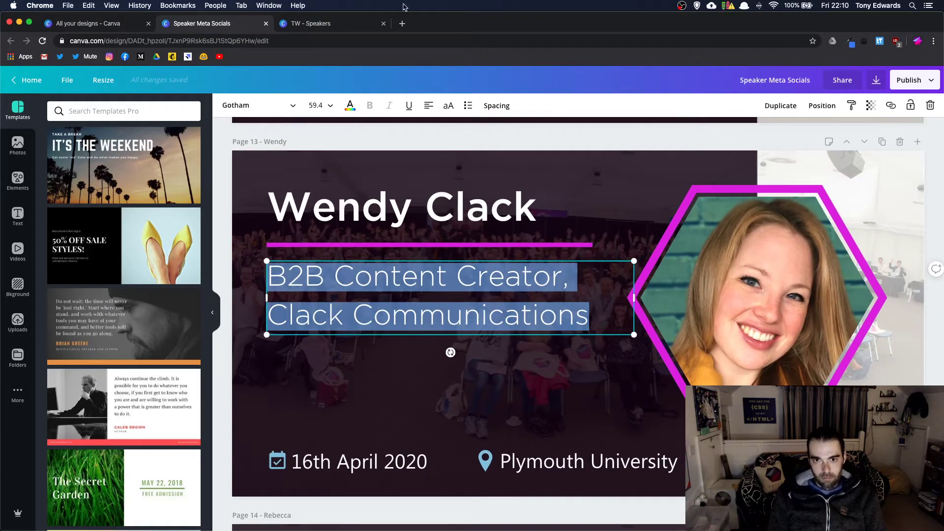
- Paste 'B2B Content Creator, Clack Communications' over the old subtitle in TW - Speakers
left_click(334, 27)
triple_click(428, 323)
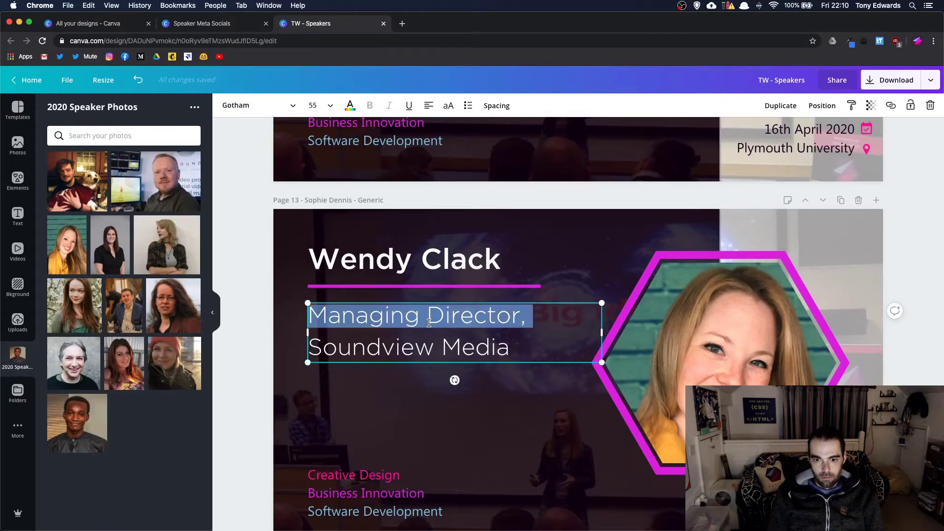
key("super+a")
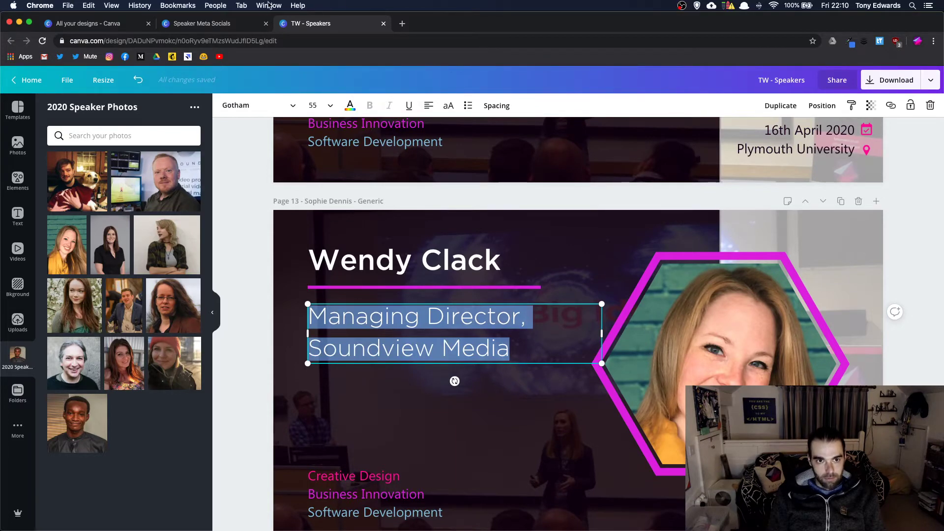
left_click(240, 24)
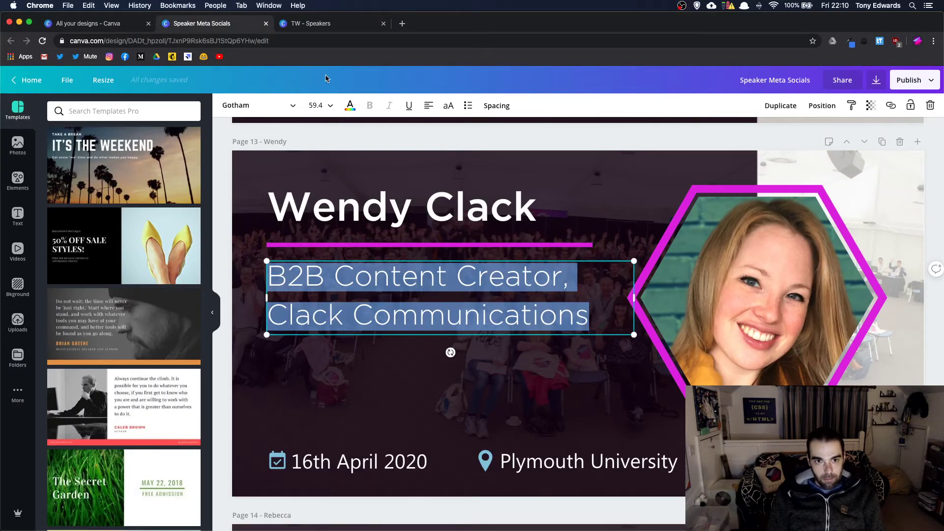
left_click(314, 26)
key("super+v")
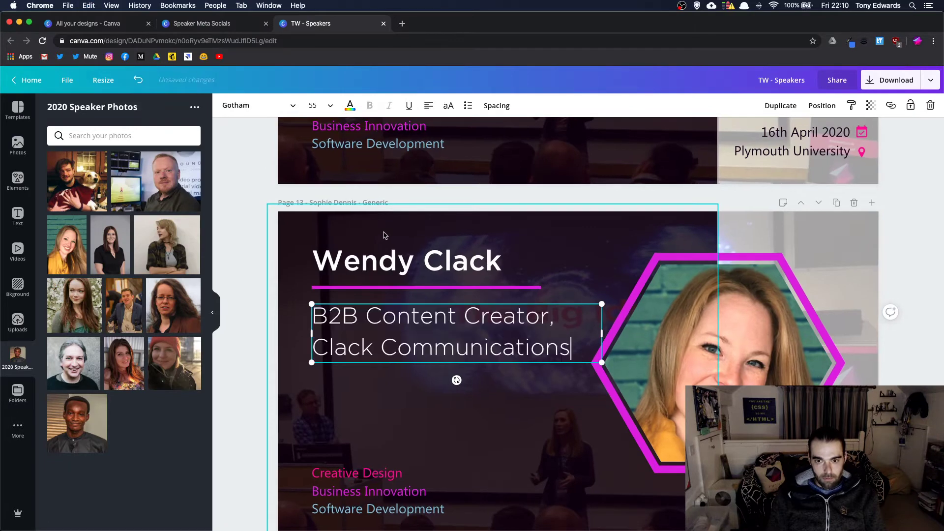
- Pull the background photo's bottom edge upward and browse the uploaded images
left_click(495, 392)
scroll(495, 388, "down", 2)
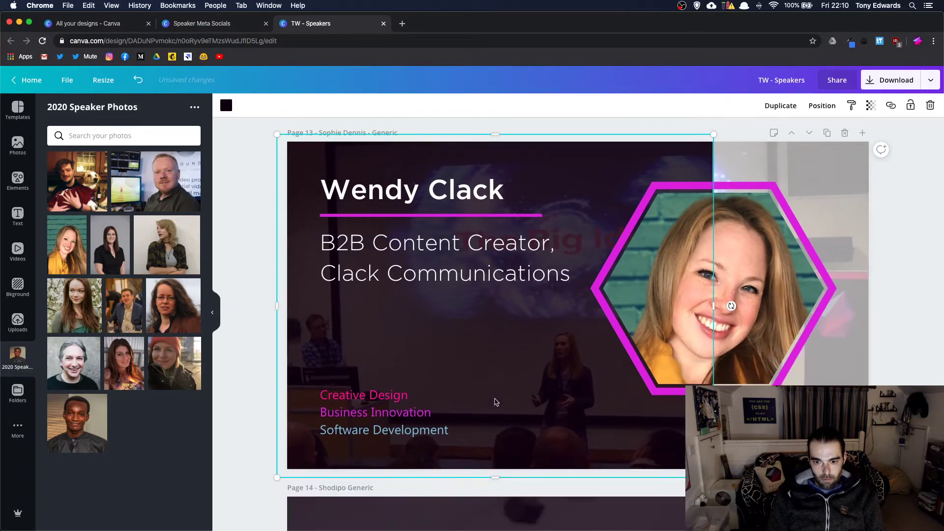
left_click_drag(496, 477, 495, 432)
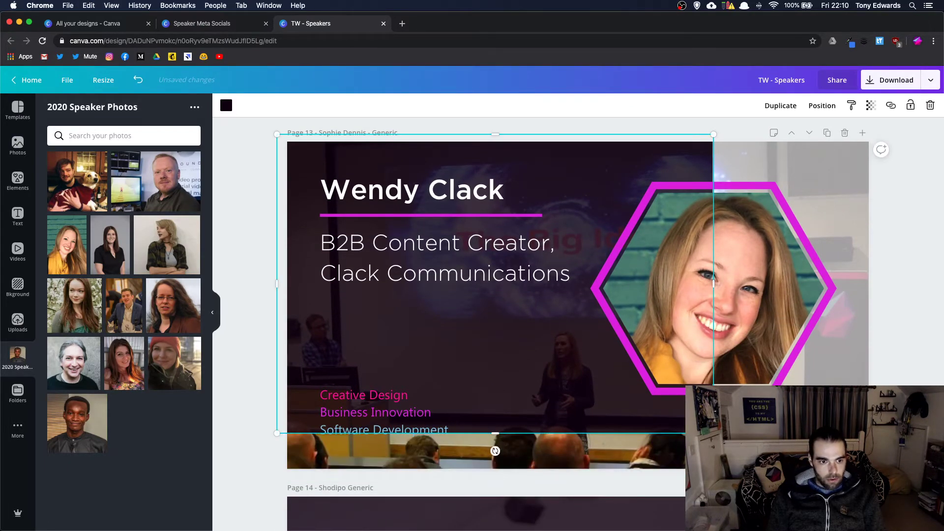
left_click(18, 321)
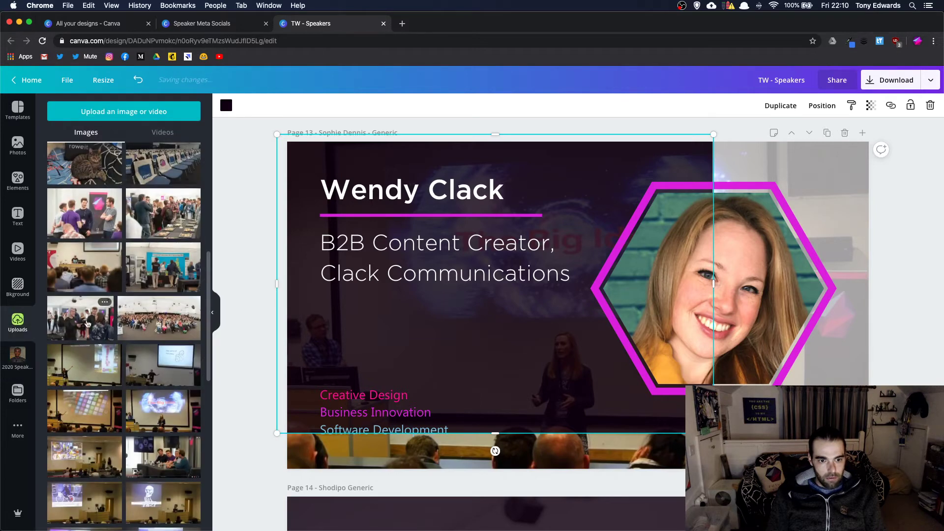
scroll(83, 339, "down", 6)
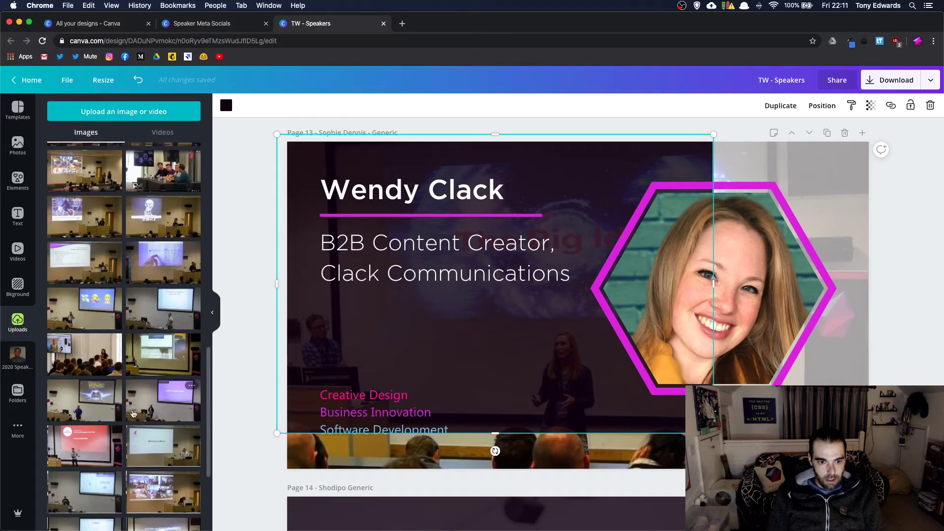
- Replace the page background with an uploaded event photo
left_click_drag(133, 414, 496, 477)
scroll(480, 446, "down", 2)
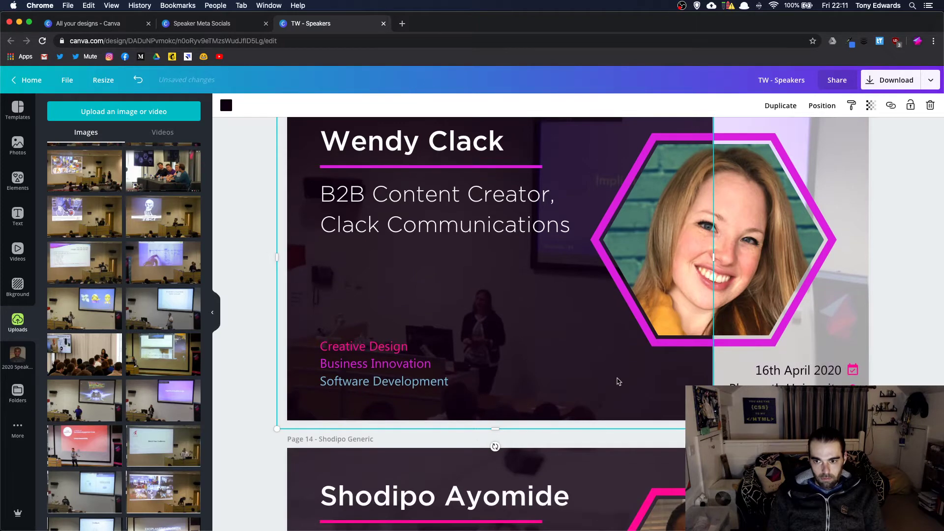
scroll(618, 381, "up", 2)
- Duplicate the page and put the woman-in-black portrait from 2020 Speaker Photos into the hexagon
left_click(828, 125)
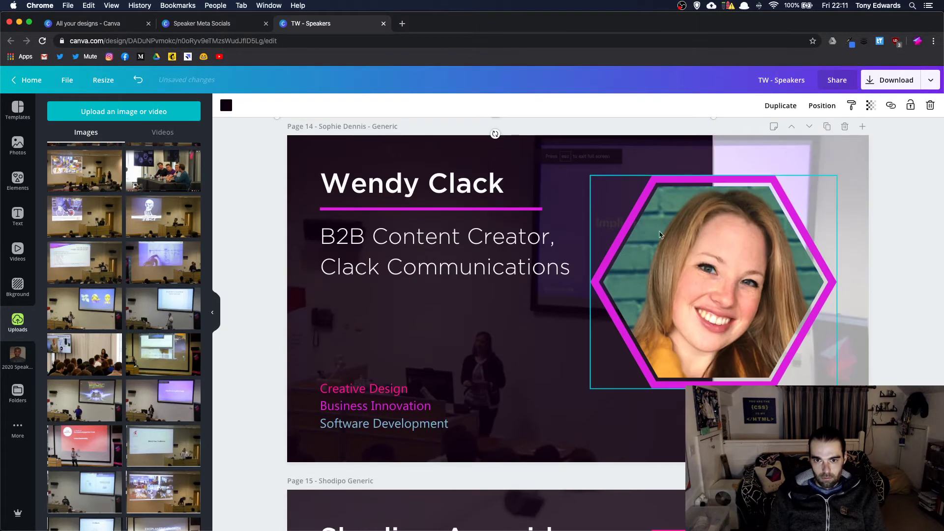
left_click(17, 355)
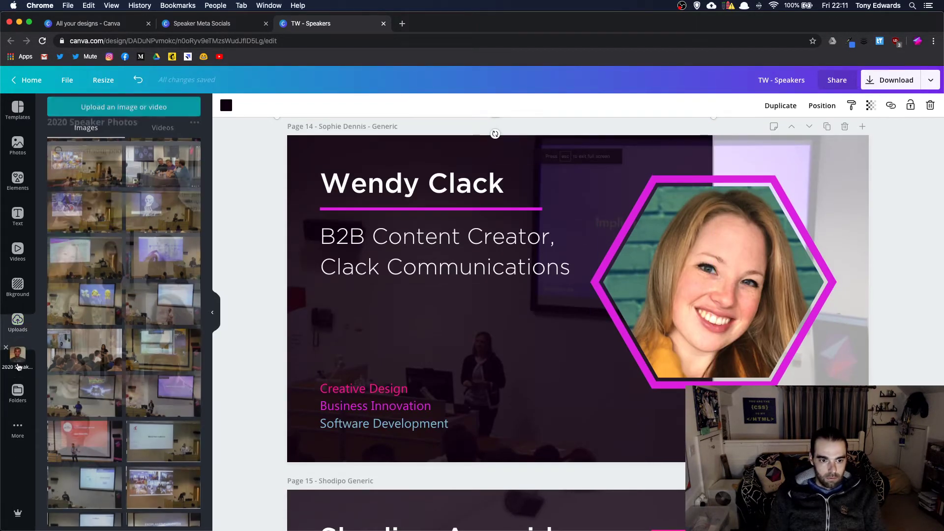
left_click_drag(113, 242, 711, 291)
double_click(716, 266)
key("Return")
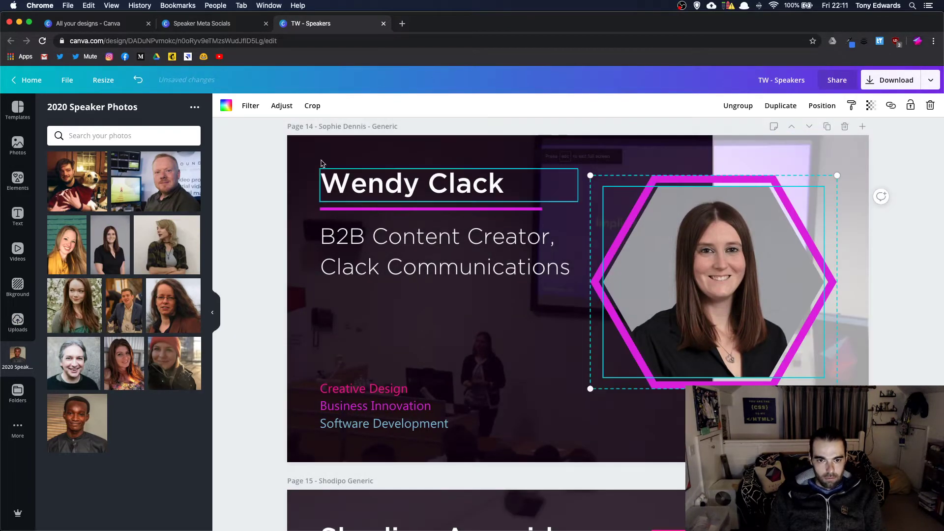
- Replace the heading with the new speaker's name
left_click(397, 191)
left_click(397, 191)
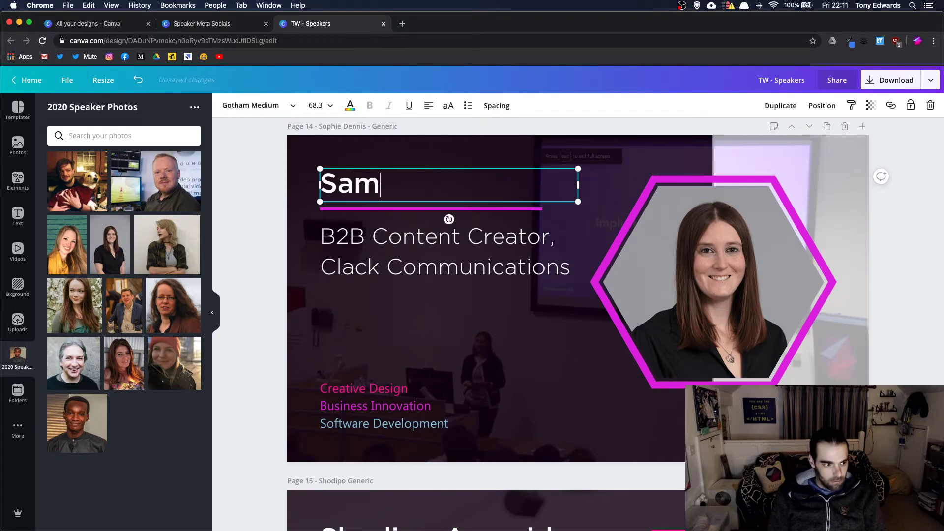
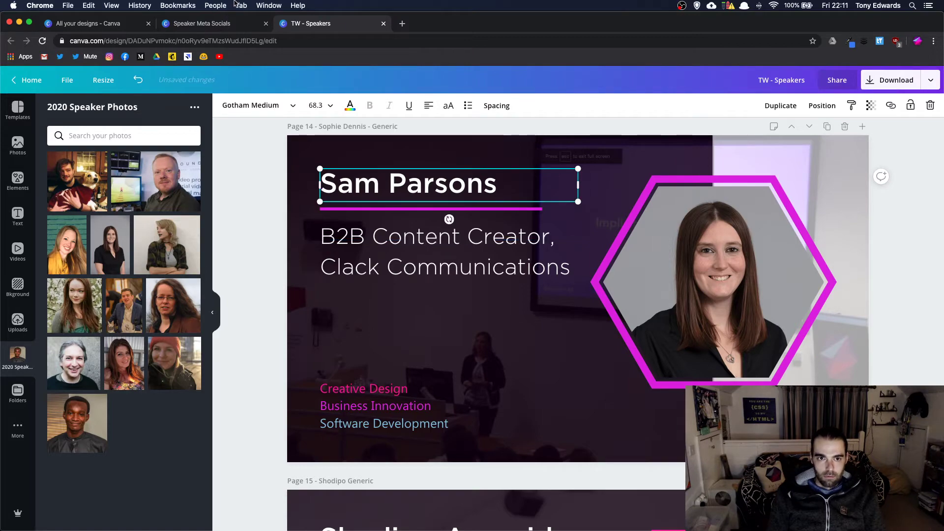
left_click(223, 22)
- Copy the new speaker's subtitle from the Speaker Meta Socials design
scroll(403, 277, "down", 3)
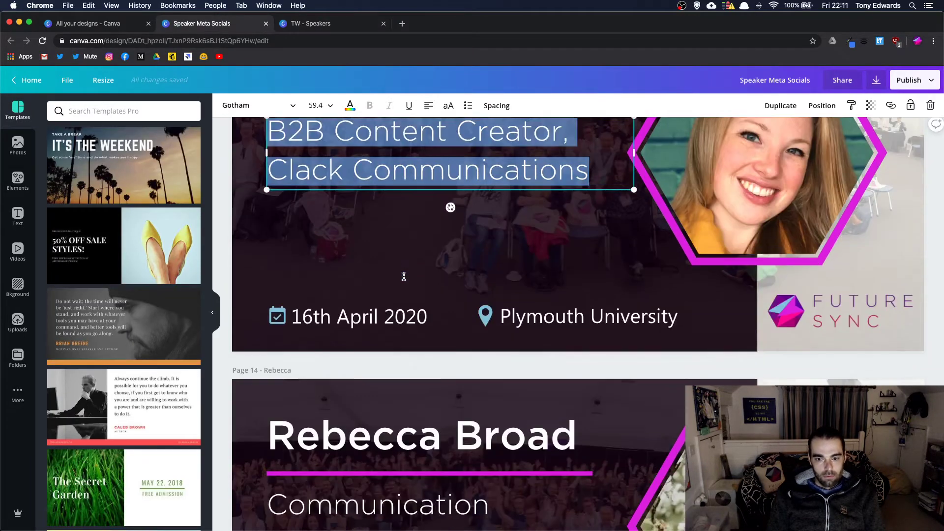
scroll(404, 276, "down", 5)
scroll(404, 277, "up", 15)
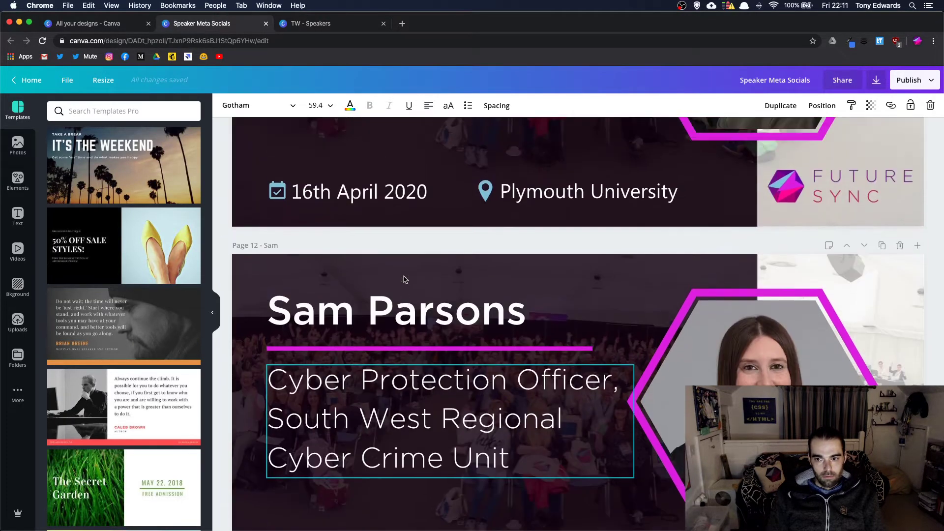
scroll(403, 280, "up", 6)
scroll(404, 280, "down", 6)
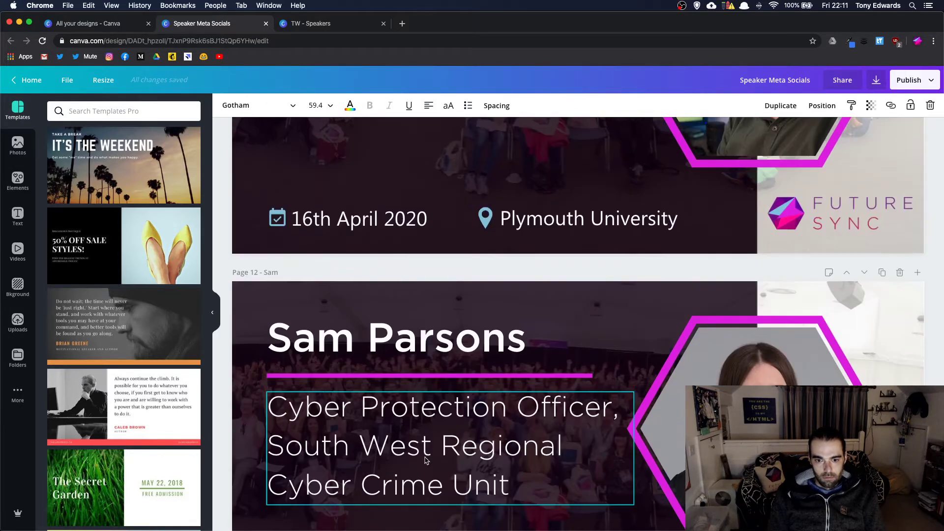
left_click(426, 460)
left_click(426, 460)
key("super+c")
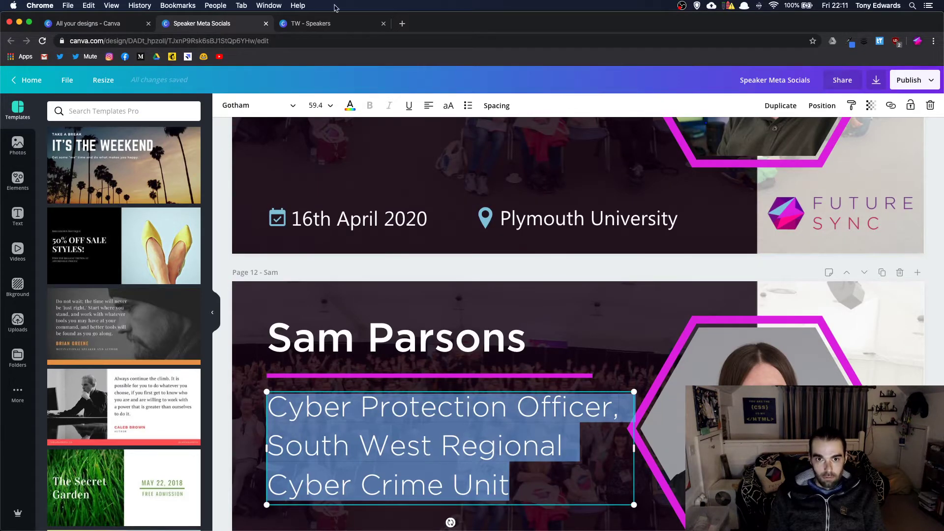
- Paste 'Cyber Protection Officer, South West Regional Cyber Crime Unit' as the subtitle, then duplicate the page
left_click(324, 24)
left_click(432, 270)
triple_click(432, 272)
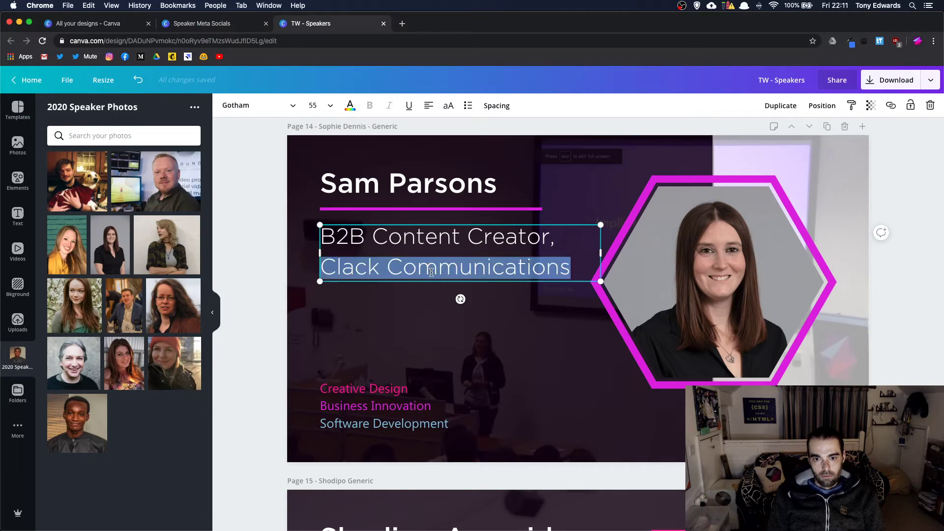
key("super+a")
key("super+v")
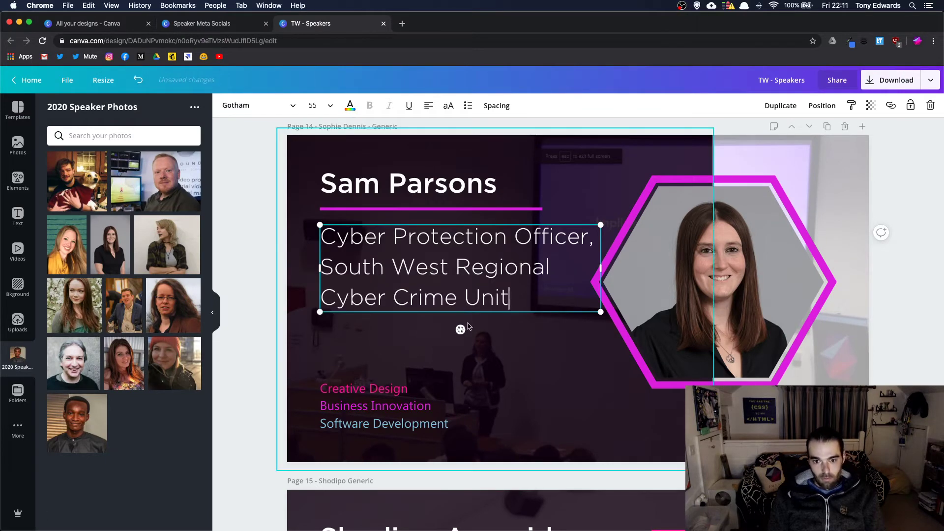
scroll(460, 295, "down", 2)
scroll(523, 310, "up", 2)
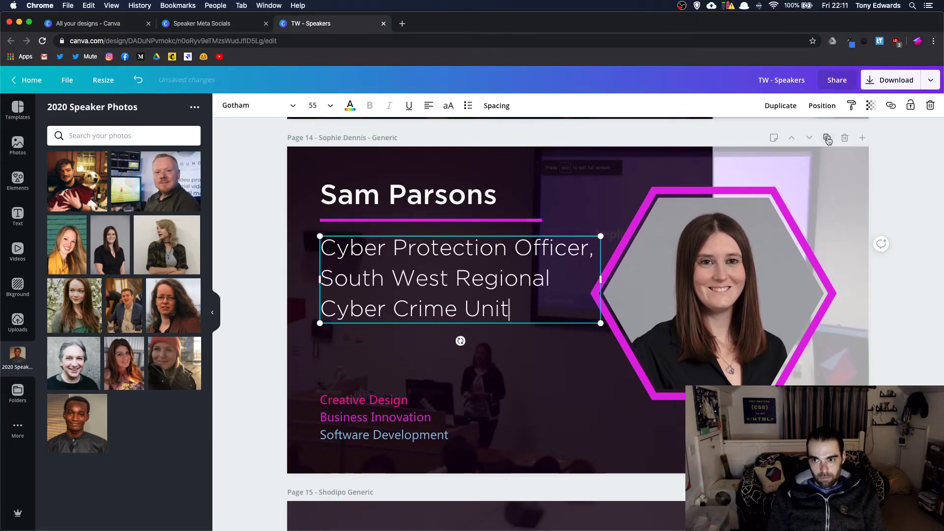
left_click(827, 138)
- Title page 13 with the name of the speaker shown on it
scroll(472, 214, "up", 10)
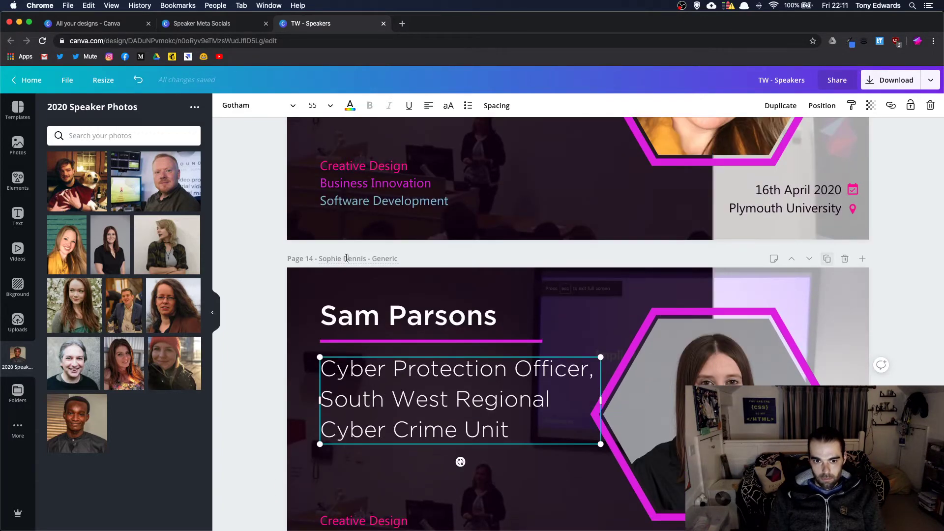
left_click(346, 258)
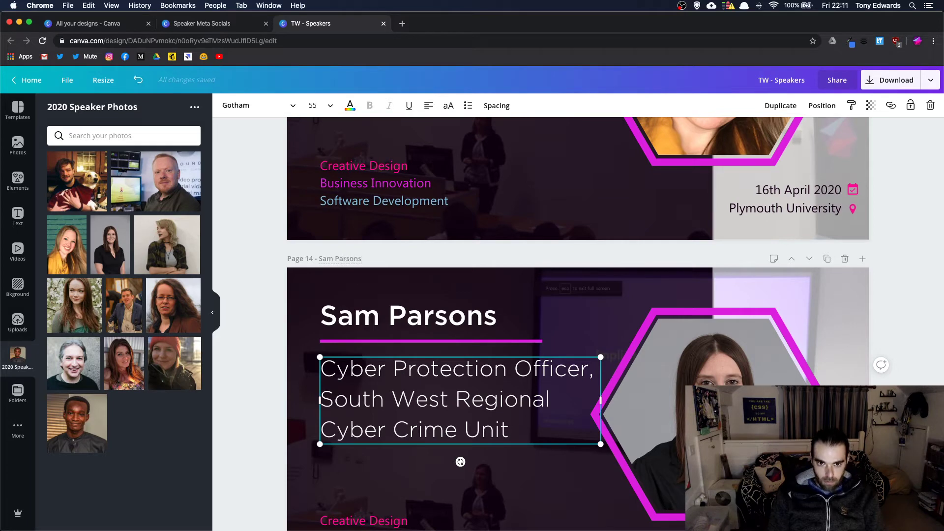
scroll(407, 258, "up", 5)
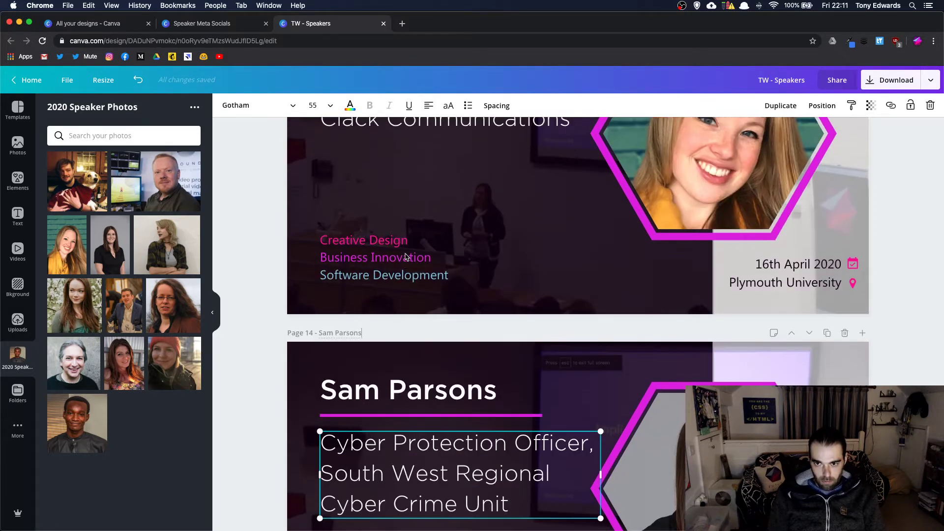
left_click(358, 165)
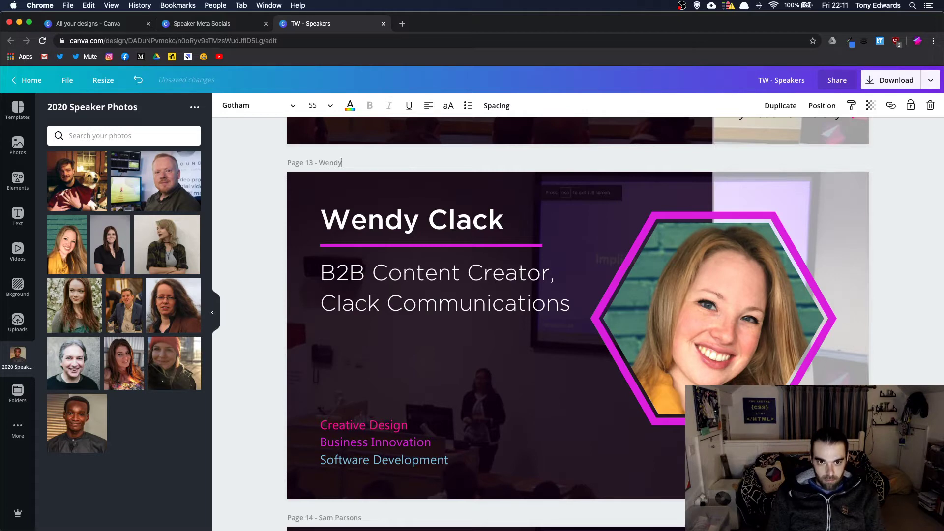
key("Return")
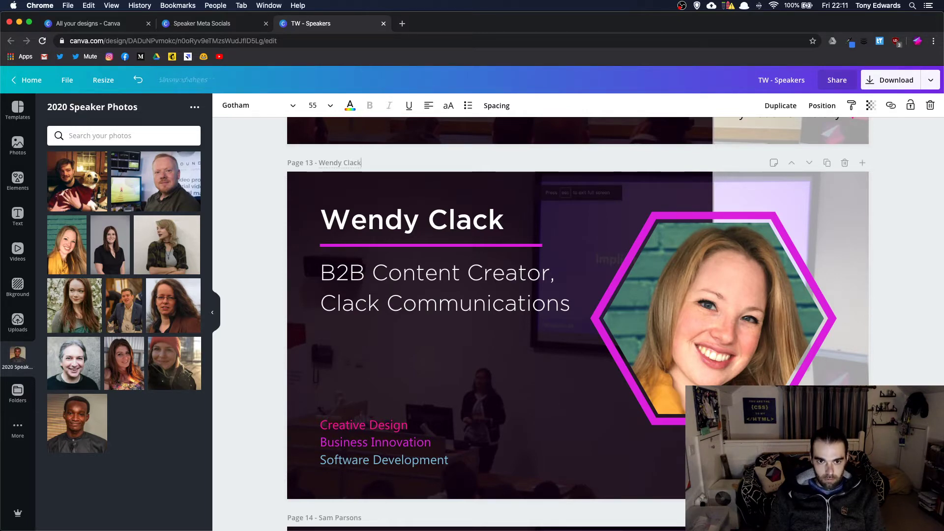
- Retitle page 12 with its speaker's name in place of the template title
scroll(412, 175, "up", 3)
scroll(413, 176, "up", 6)
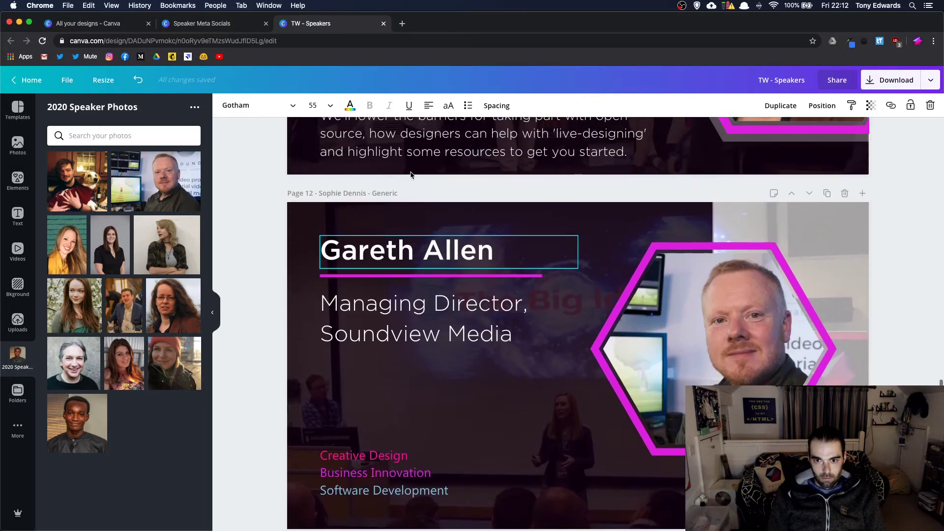
triple_click(361, 186)
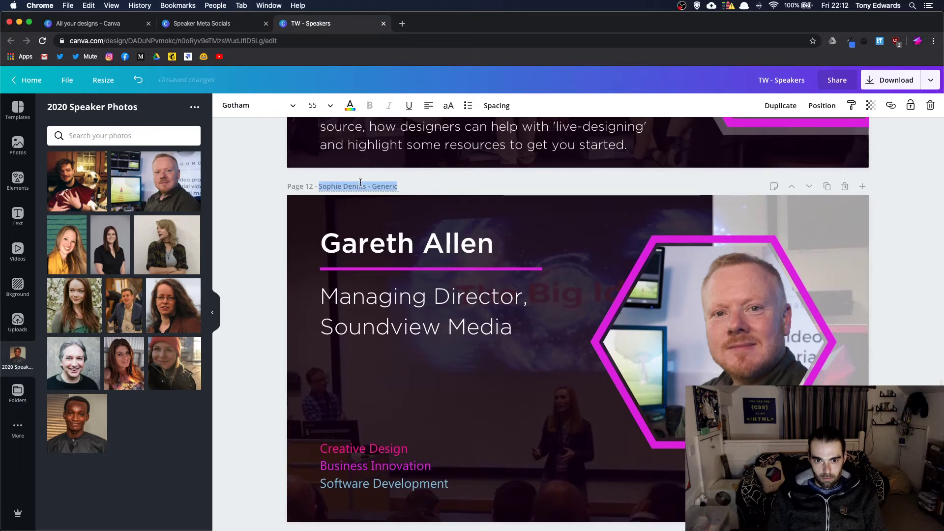
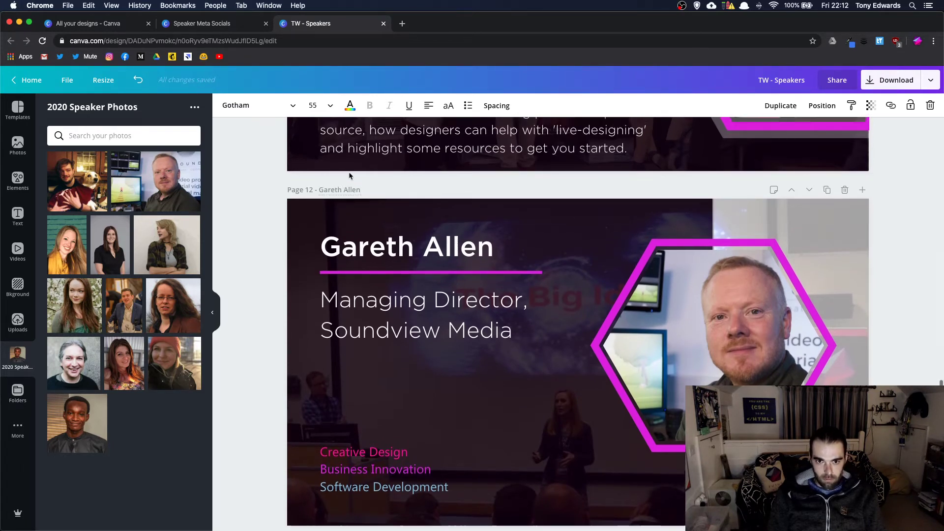
key("super+z")
scroll(350, 175, "down", 10)
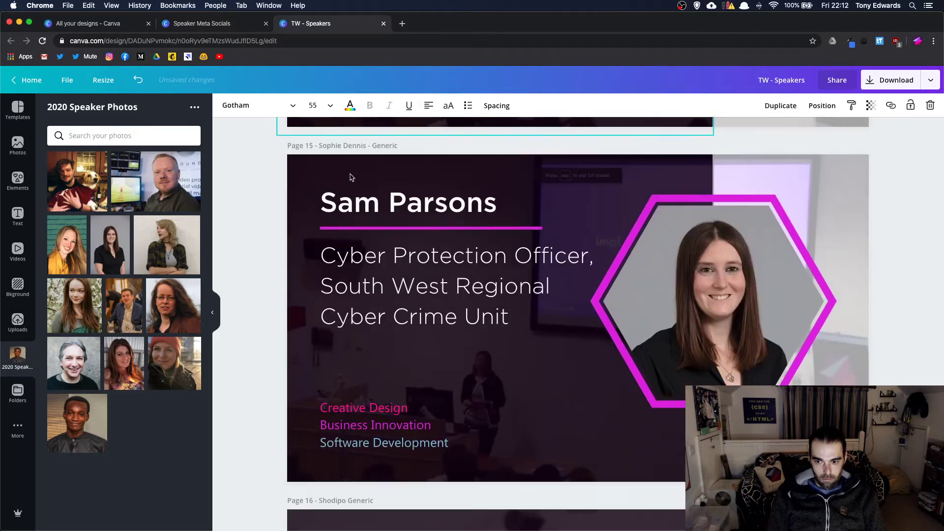
- Duplicate the cyber-protection page and put the flower-background woman's photo in the hexagon
left_click(283, 265)
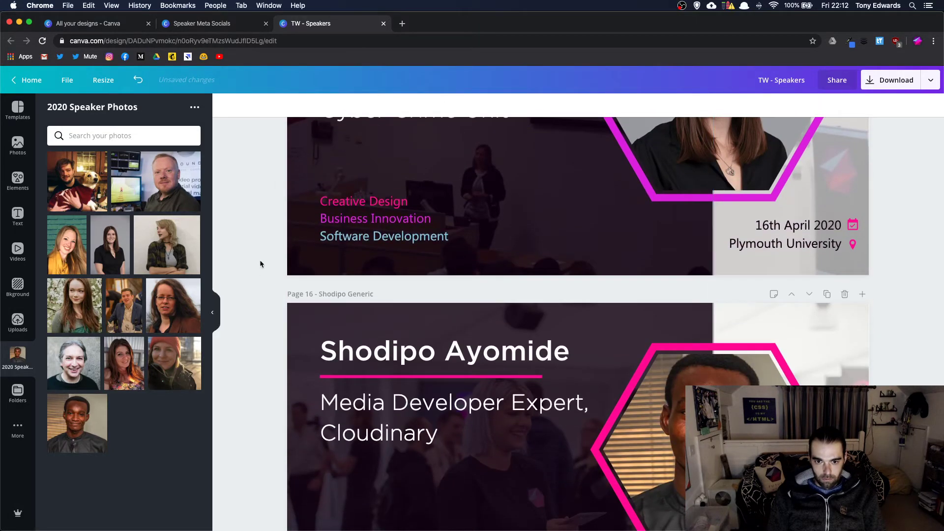
scroll(259, 259, "up", 7)
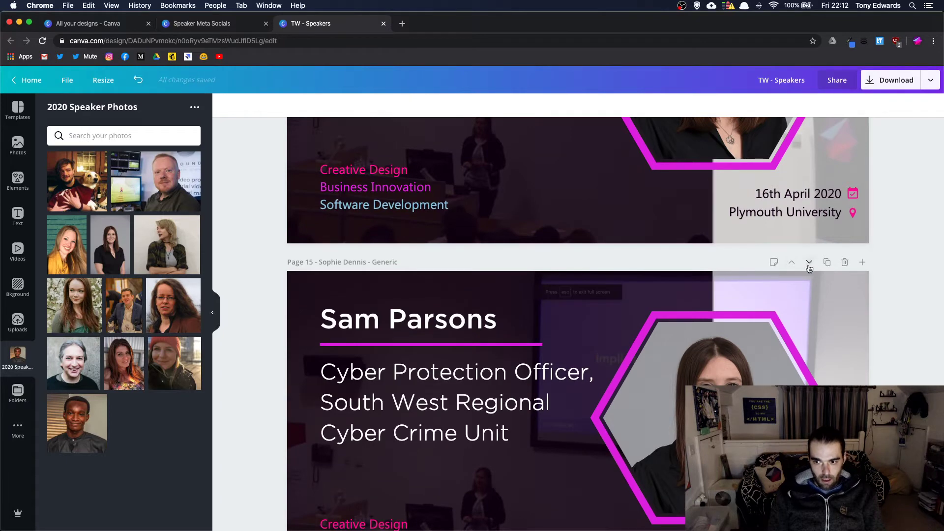
left_click(827, 262)
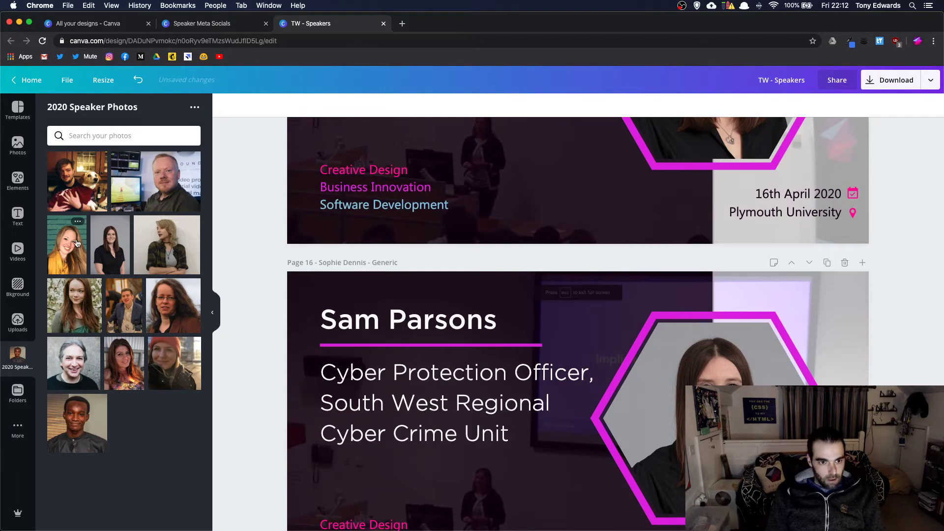
left_click_drag(86, 318, 674, 416)
double_click(673, 402)
key("Return")
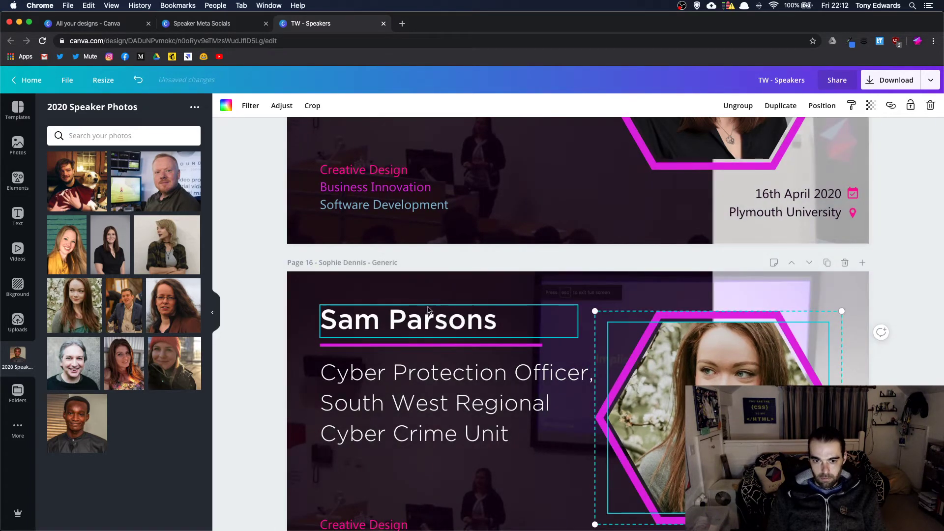
- Replace the heading with the new speaker's name, fixing a stray typed letter
left_click(418, 320)
left_click(416, 321)
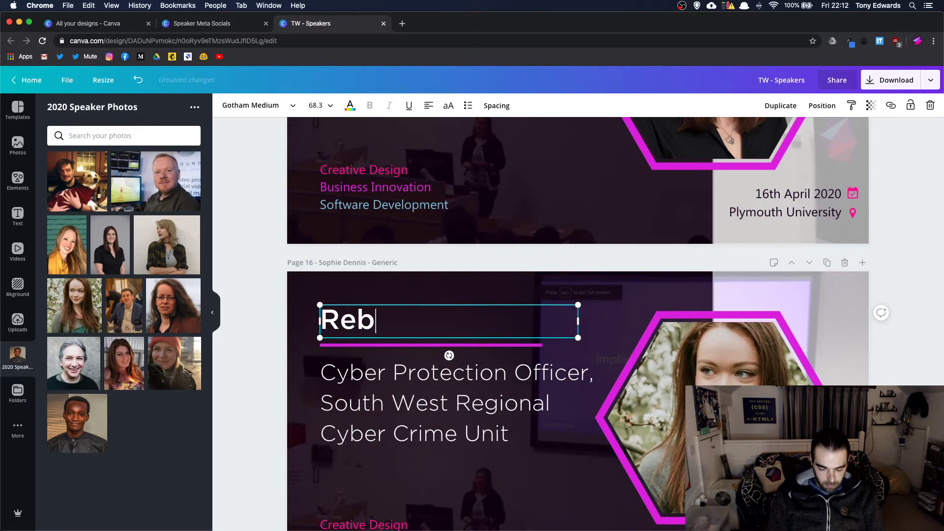
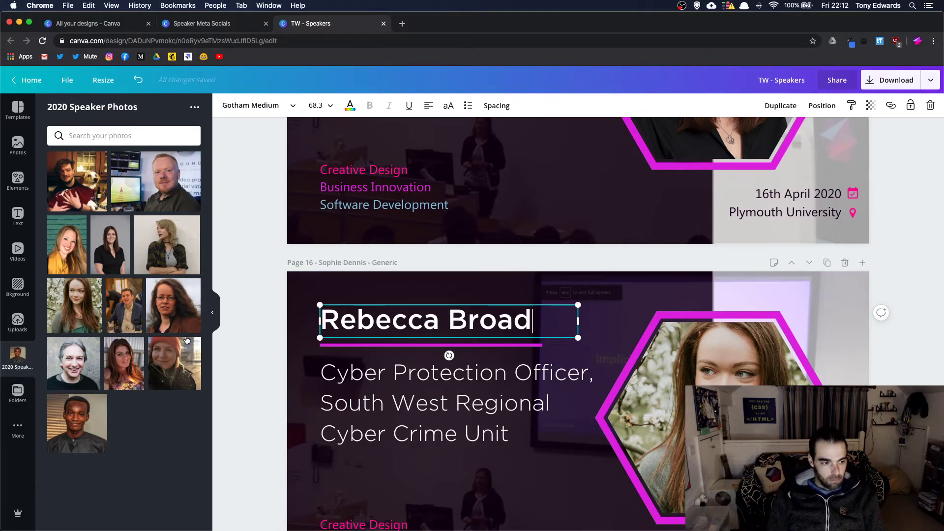
type("q")
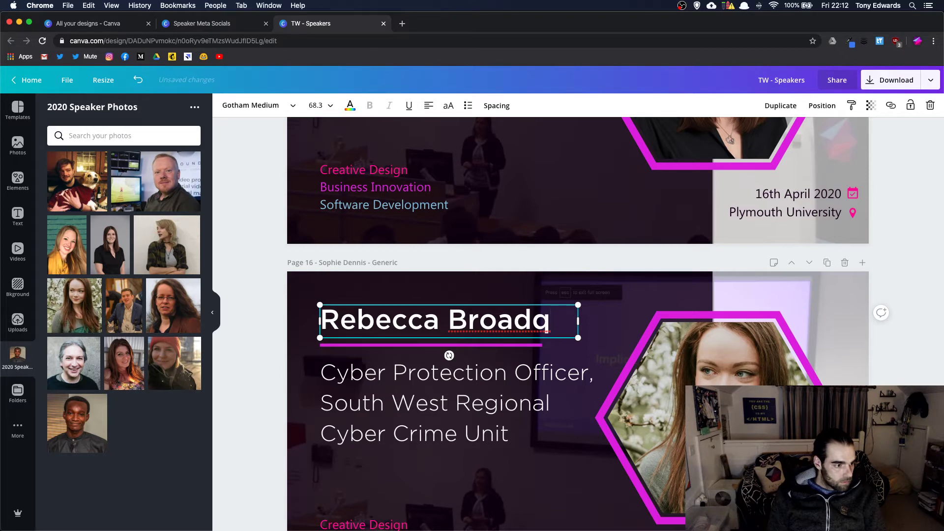
key("BackSpace")
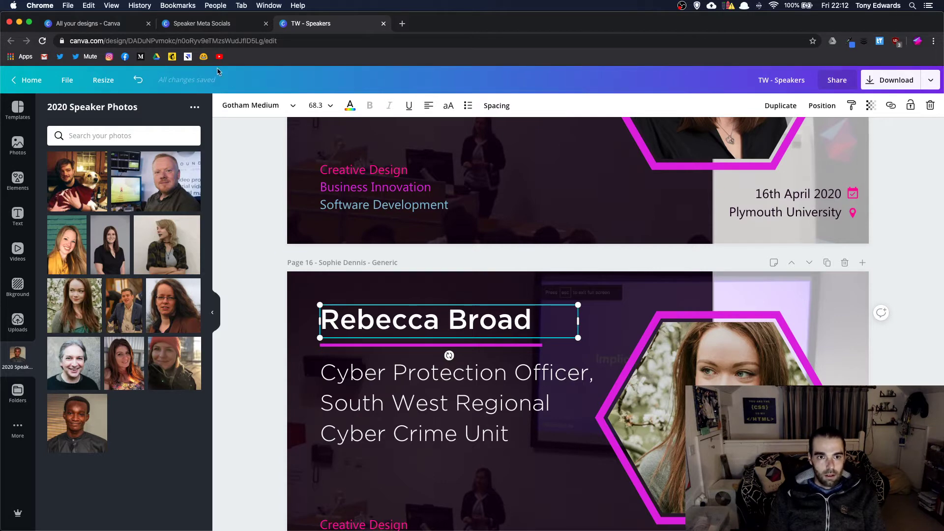
left_click(217, 24)
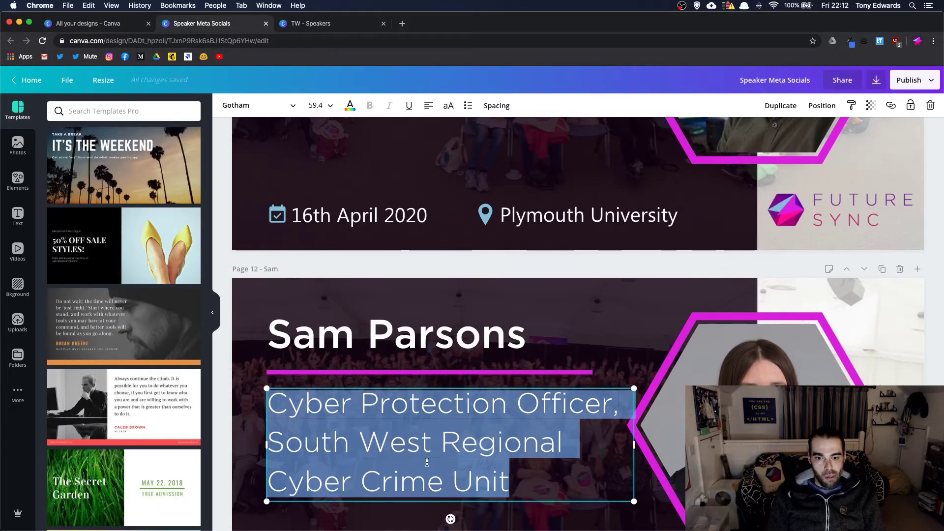
- Copy 'Communication Strategist' from Speaker Meta Socials and paste it over page 16's Cyber Protection Officer title
scroll(428, 466, "down", 10)
scroll(428, 465, "down", 10)
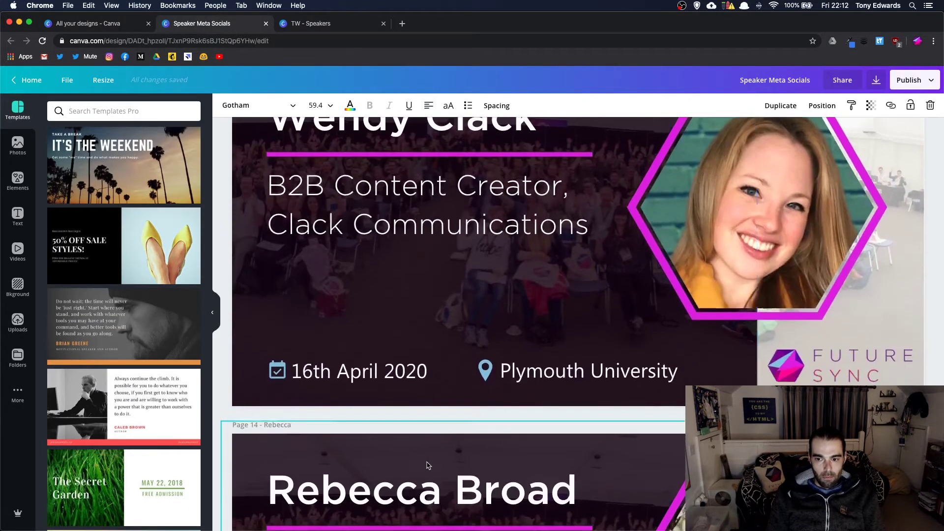
left_click(362, 291)
left_click(358, 276)
key("ctrl+c")
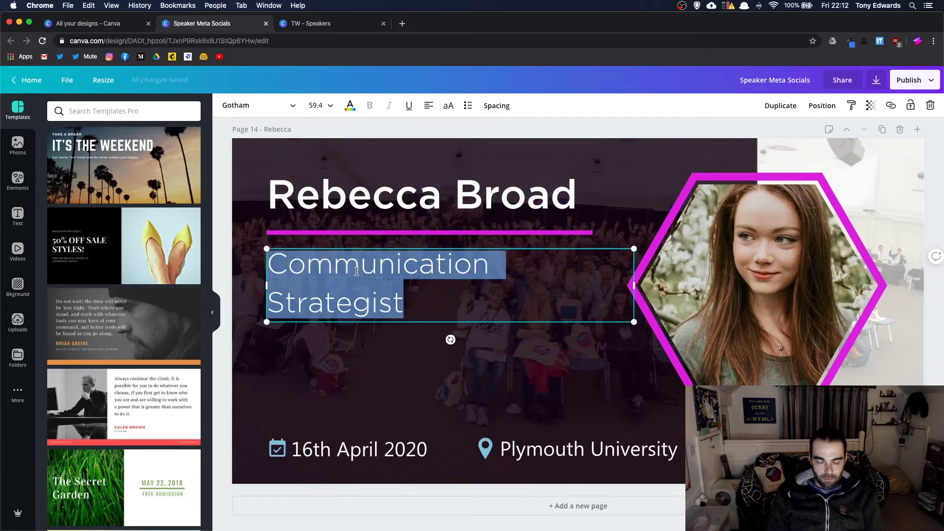
left_click(319, 23)
double_click(435, 419)
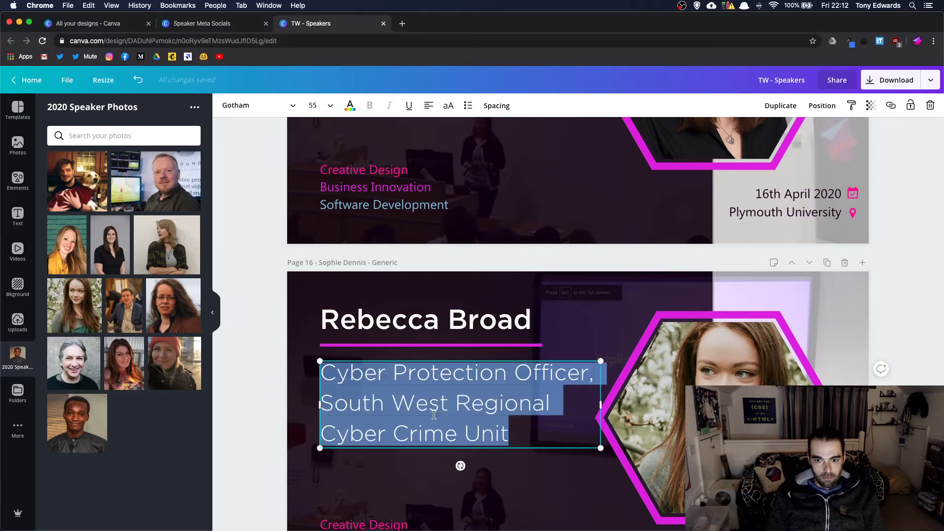
key("ctrl+v")
scroll(441, 409, "down", 10)
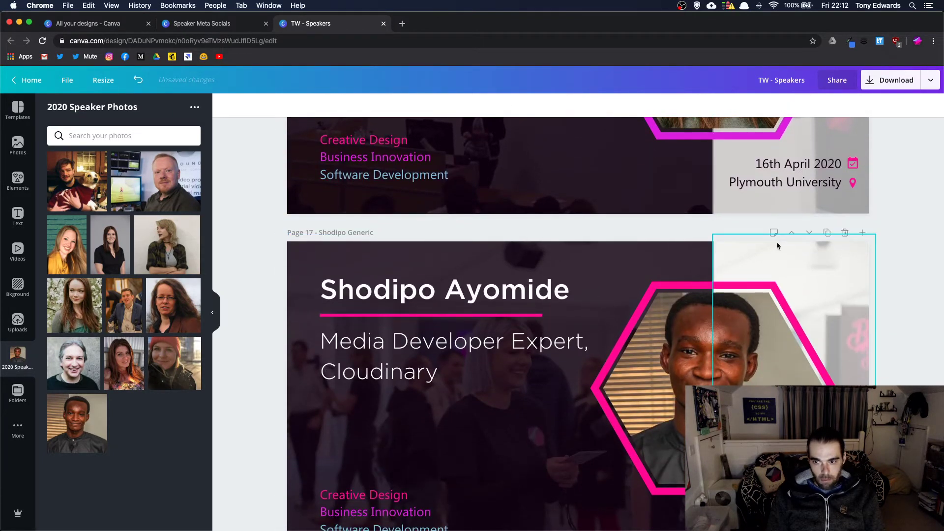
- Duplicate the media-developer page and place the blonde woman's photo in the hexagon
left_click(828, 232)
scroll(776, 285, "down", 2)
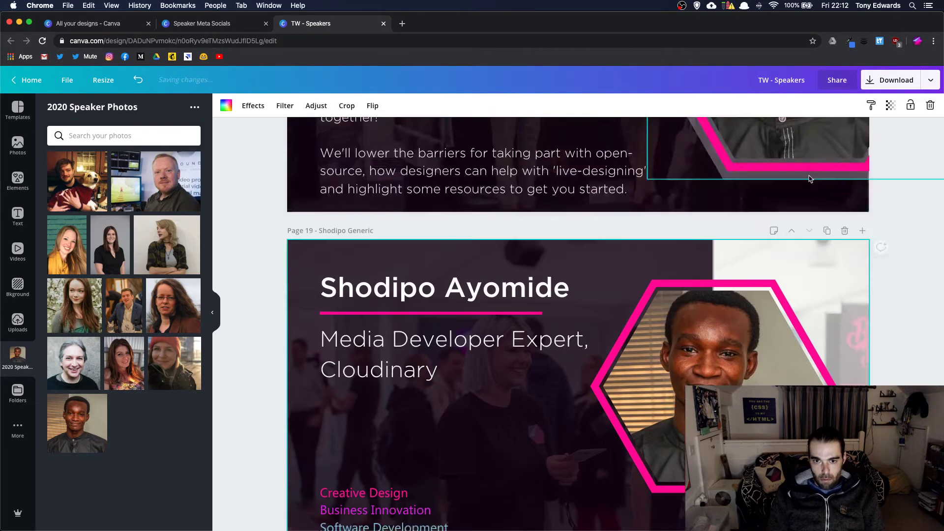
scroll(810, 179, "down", 2)
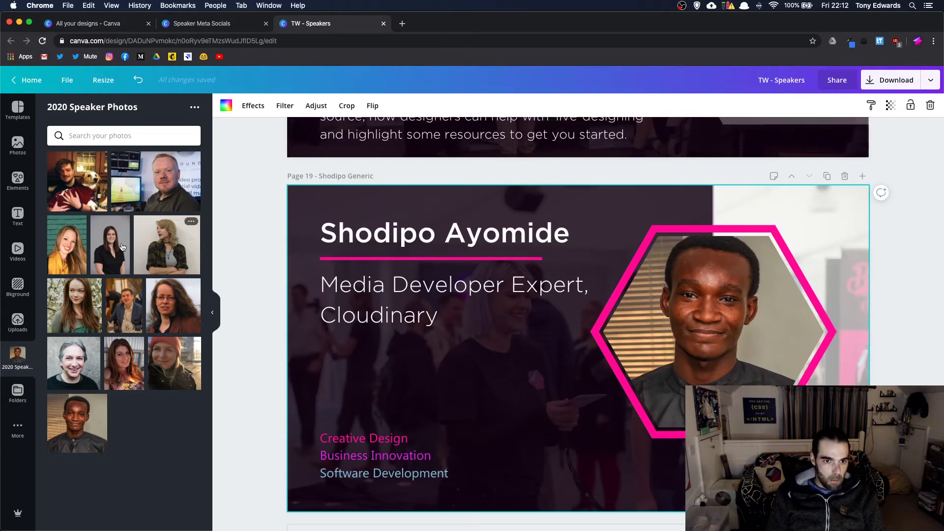
left_click_drag(167, 244, 657, 297)
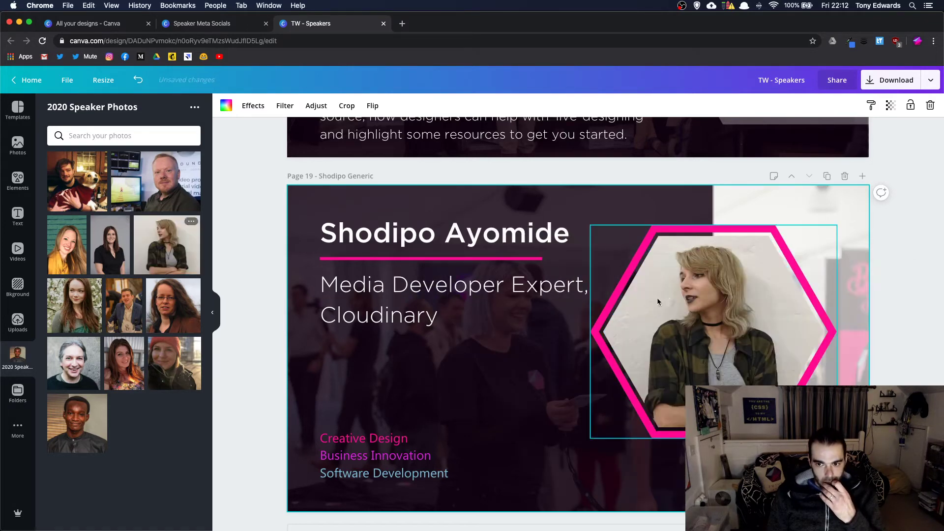
double_click(710, 300)
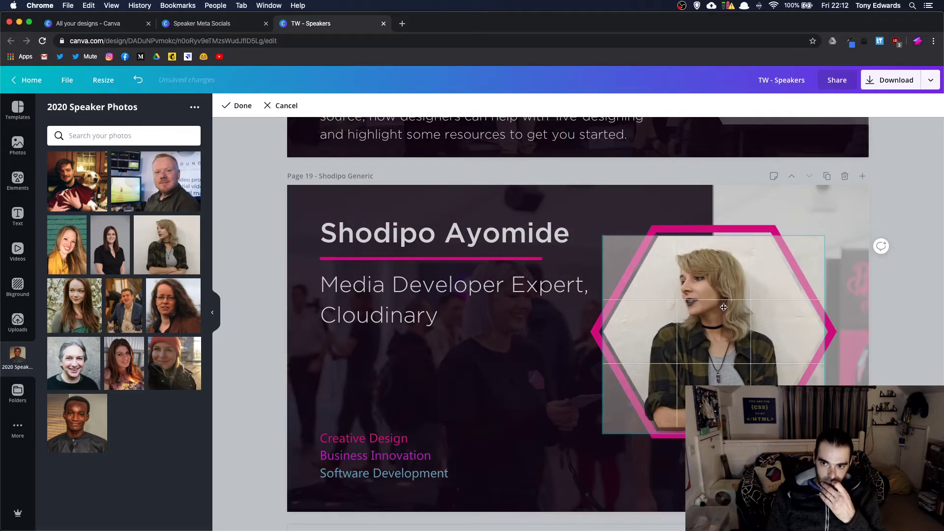
key("Return")
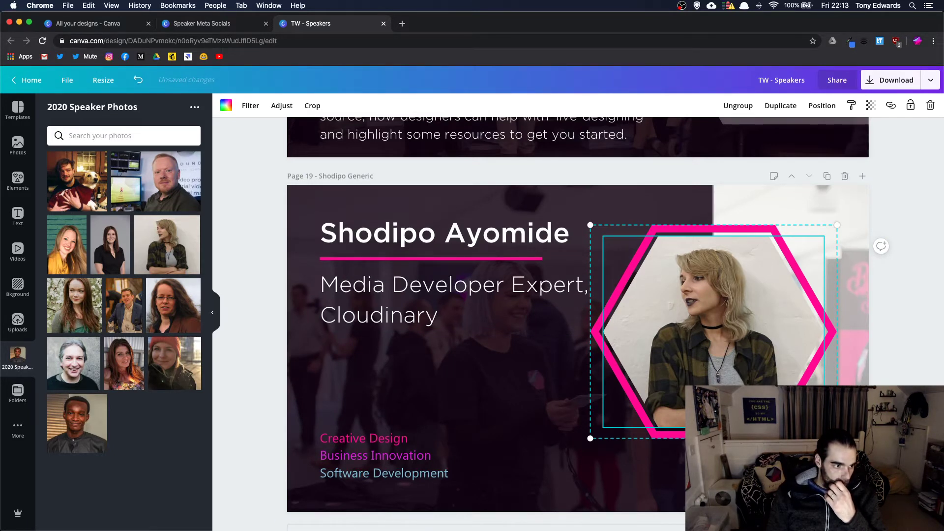
- Replace the heading with the new speaker's name, then bring up the Speaker Meta Socials design
left_click(377, 244)
left_click(376, 245)
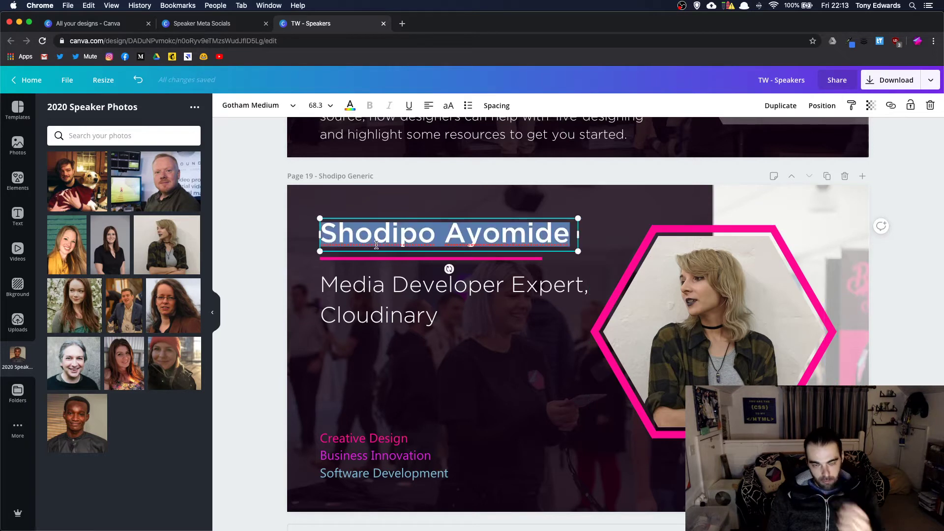
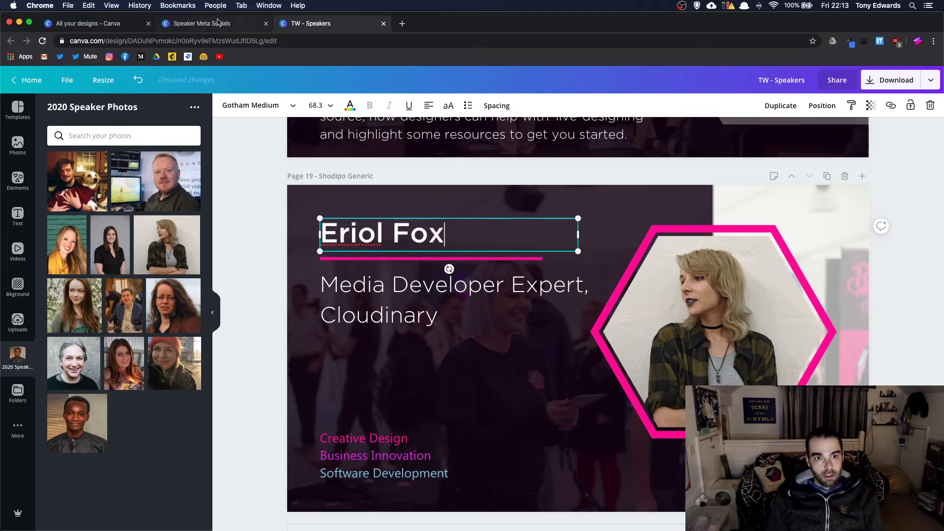
left_click(209, 24)
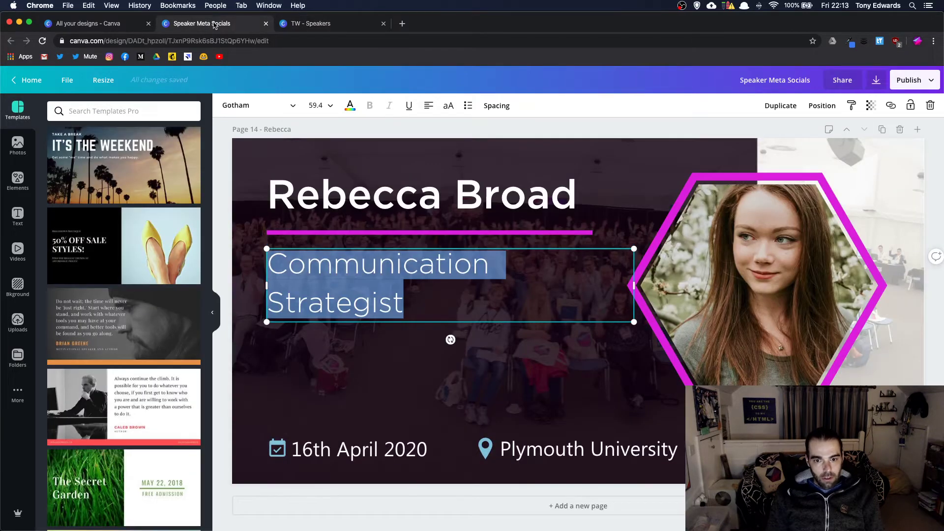
scroll(408, 228, "up", 5)
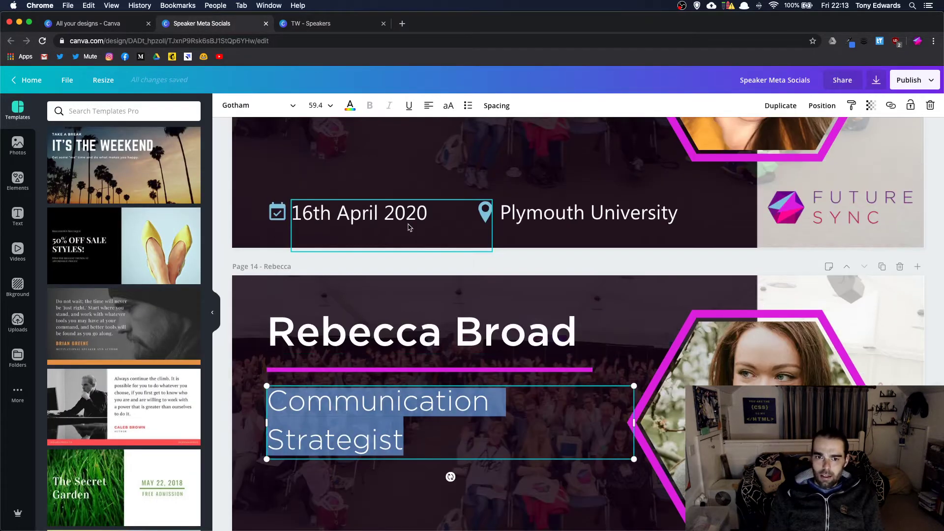
left_click(408, 228)
scroll(408, 227, "up", 20)
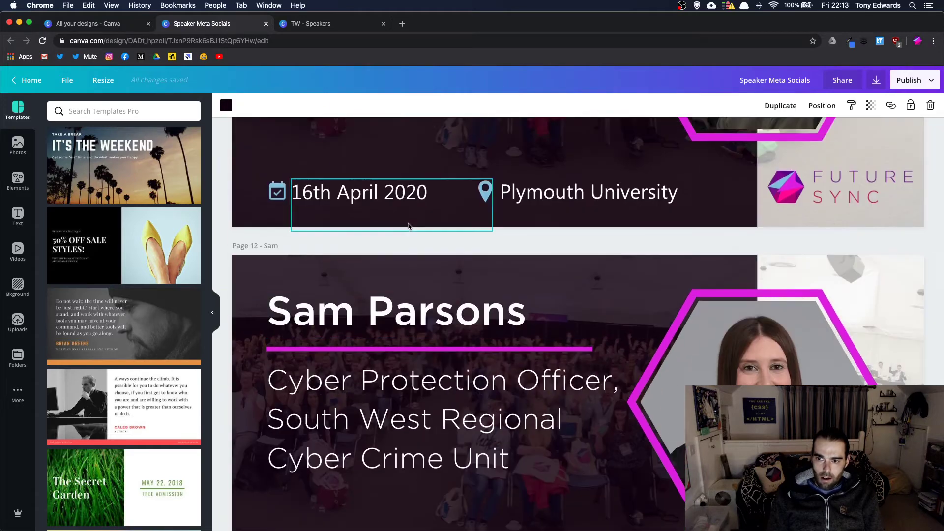
- Select both lines of the speaker's subtitle on page 9 of Speaker Meta Socials
scroll(408, 226, "up", 5)
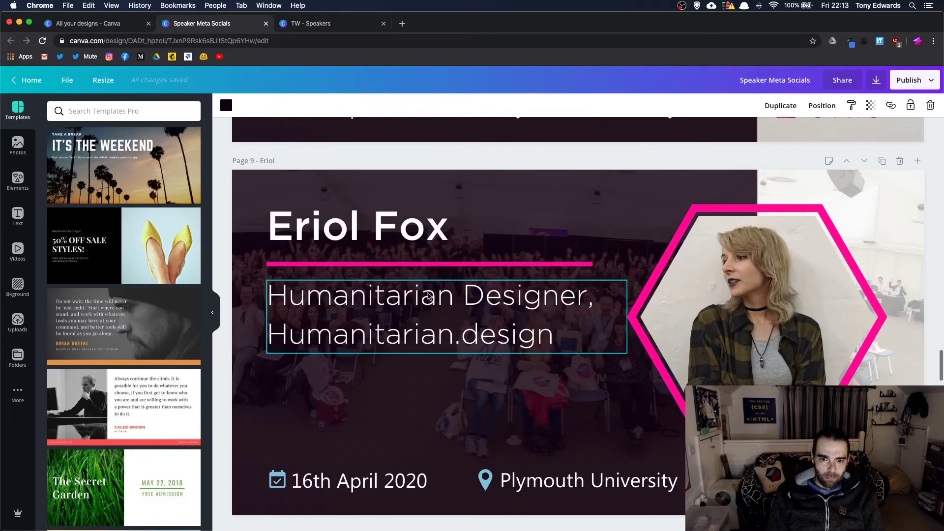
left_click(426, 294)
key("super+a")
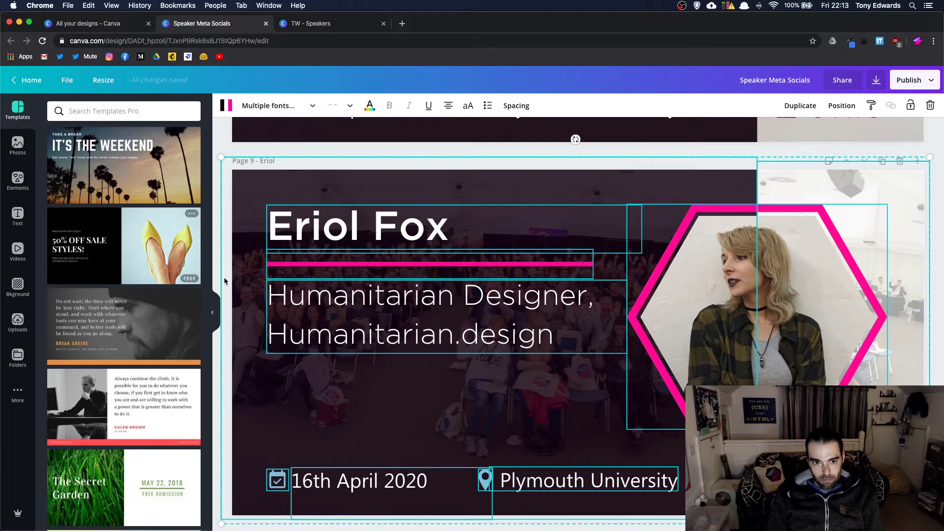
left_click(500, 374)
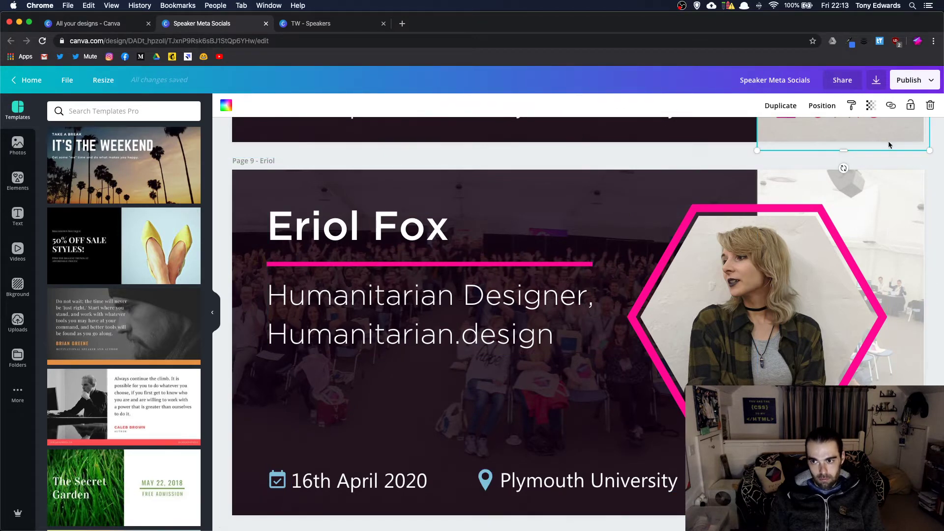
double_click(489, 339)
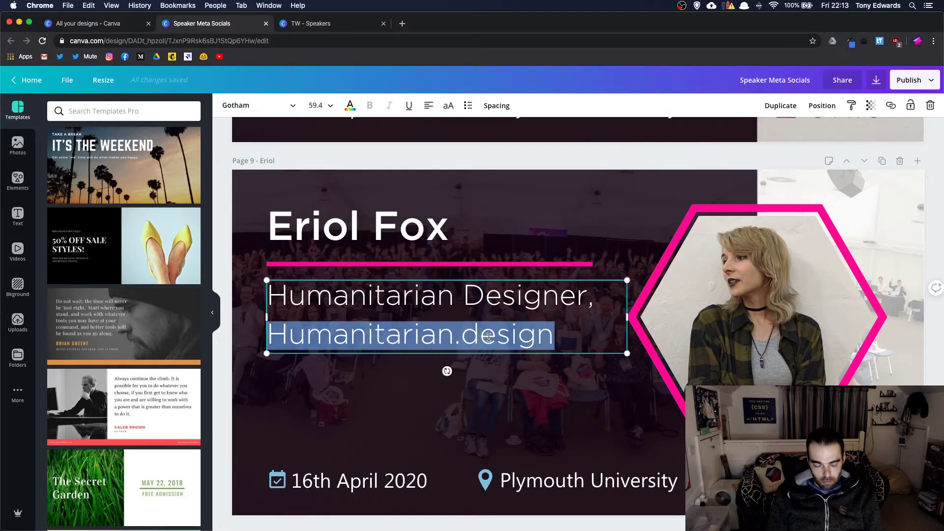
triple_click(489, 338)
key("super+c")
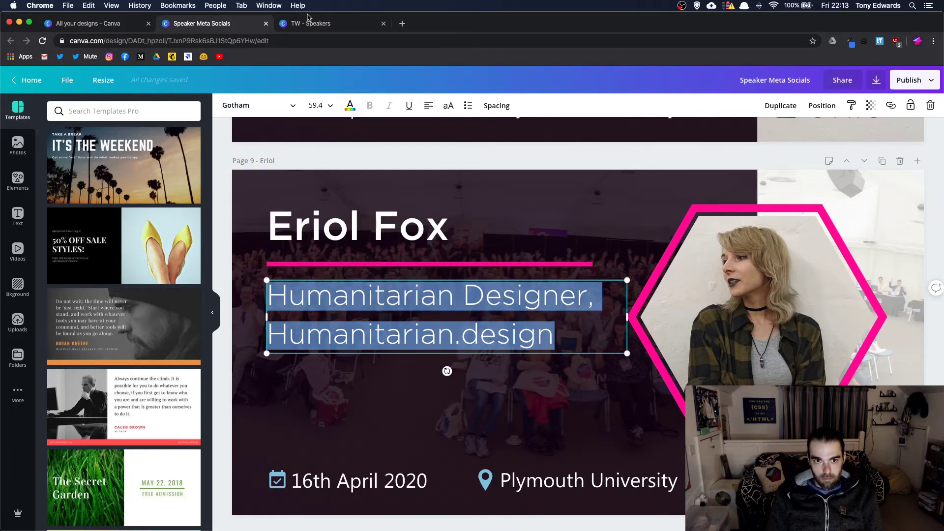
- Start editing the subtitle on the speaker's page in TW - Speakers
left_click(307, 22)
left_click(436, 315)
double_click(436, 315)
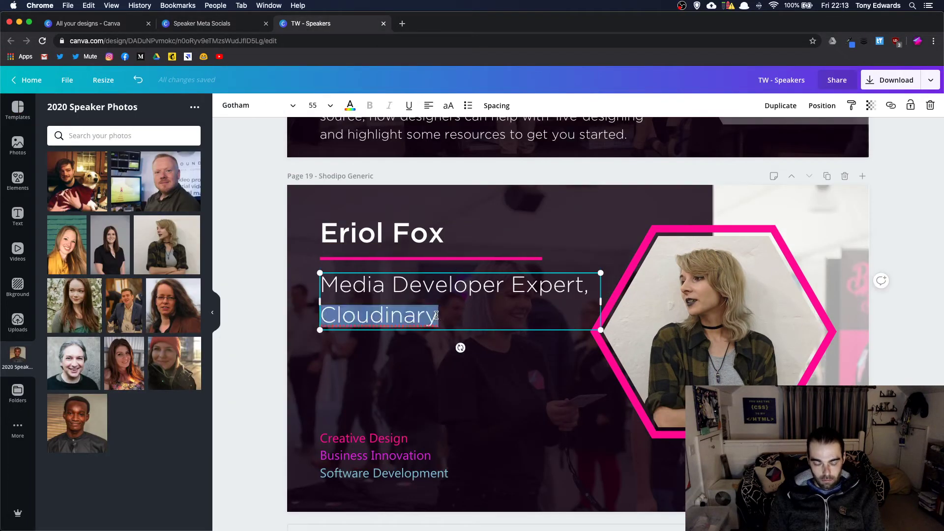
triple_click(437, 315)
key("super+v")
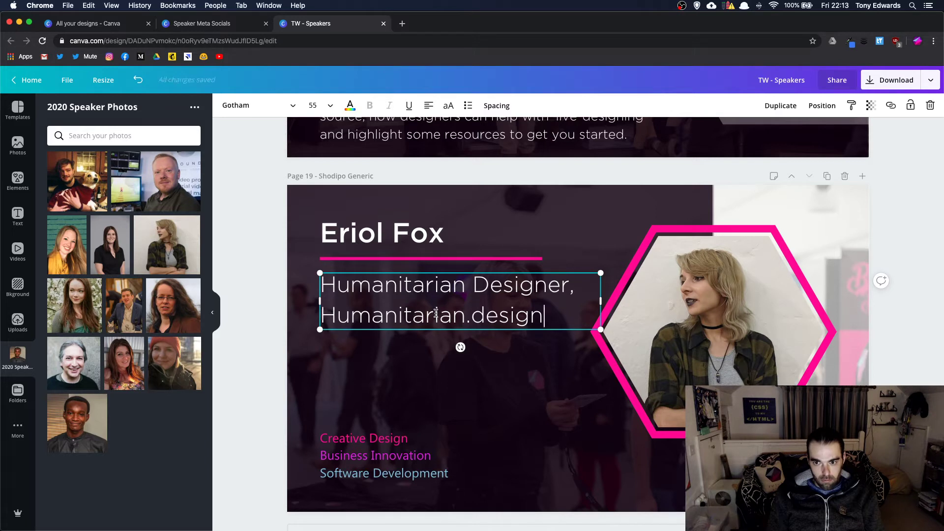
left_click(497, 374)
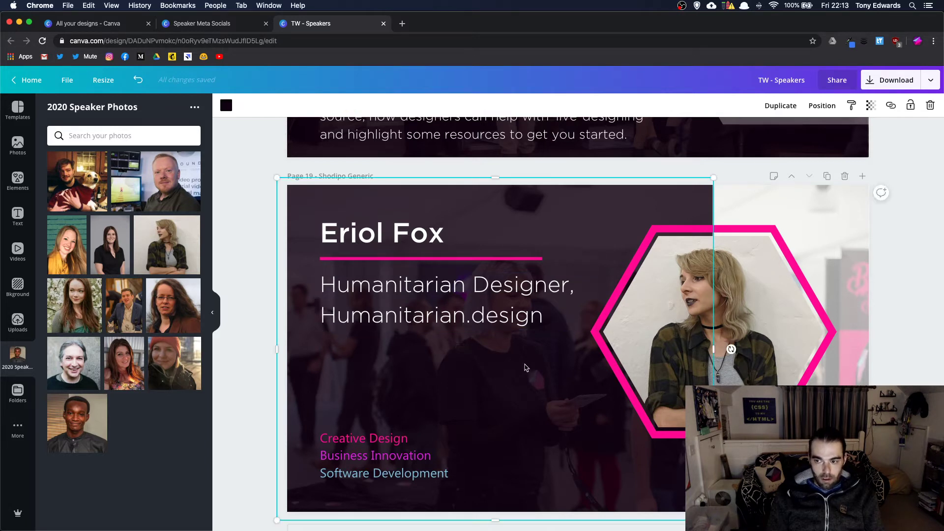
left_click(930, 351)
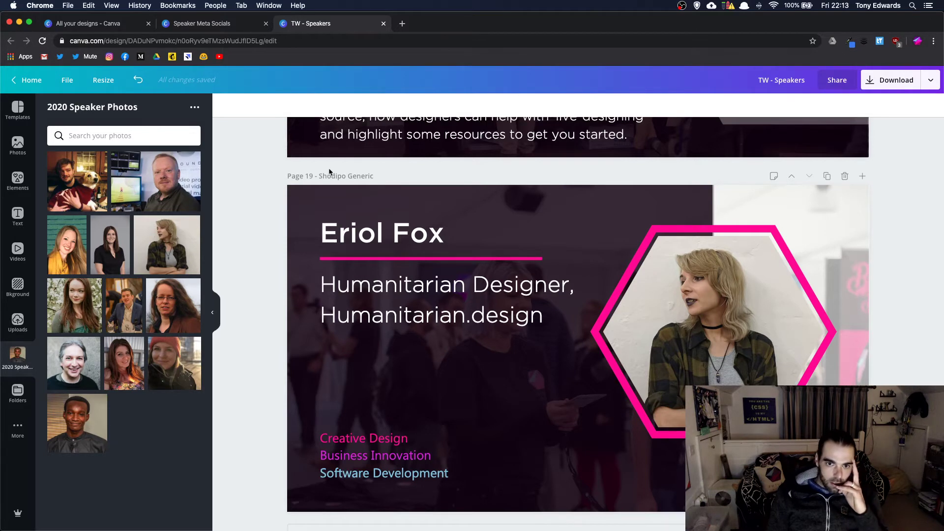
- Retitle page 19 as 'Eriol'
double_click(340, 176)
triple_click(344, 176)
type("Eriol")
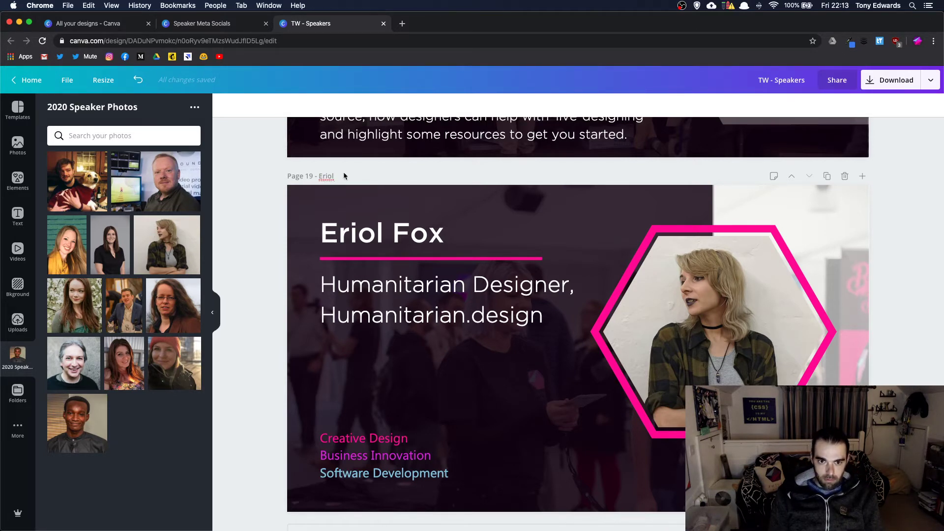
- Retitle page 16 as 'Rebecca'
scroll(900, 269, "up", 15)
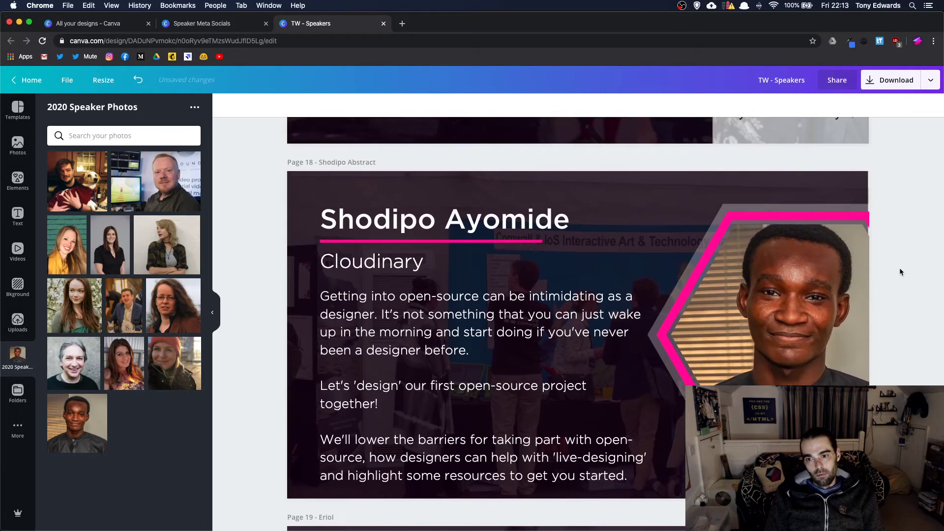
scroll(899, 268, "up", 2)
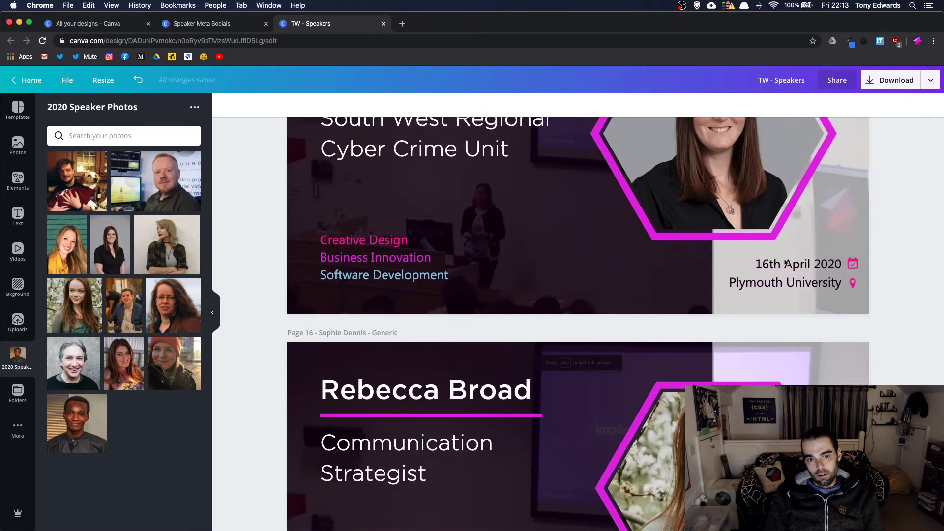
triple_click(344, 333)
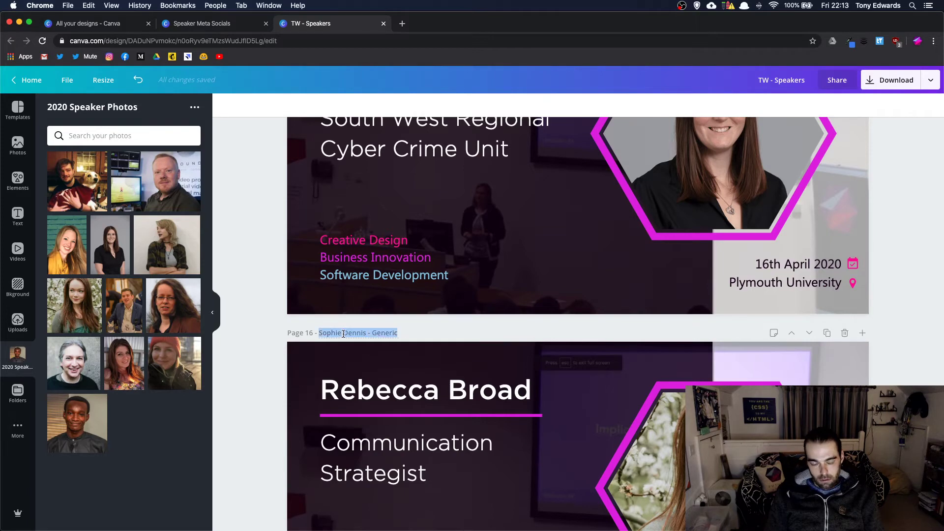
type("Rebecca")
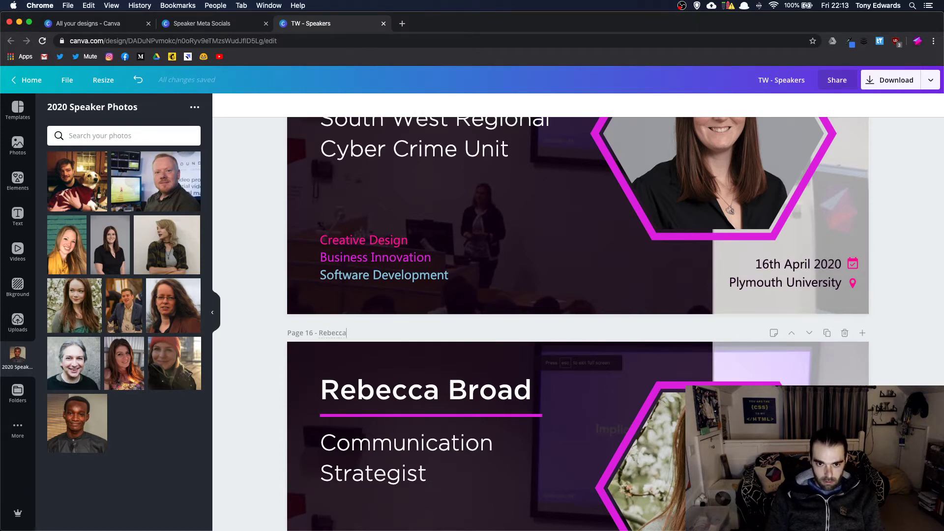
left_click(363, 311)
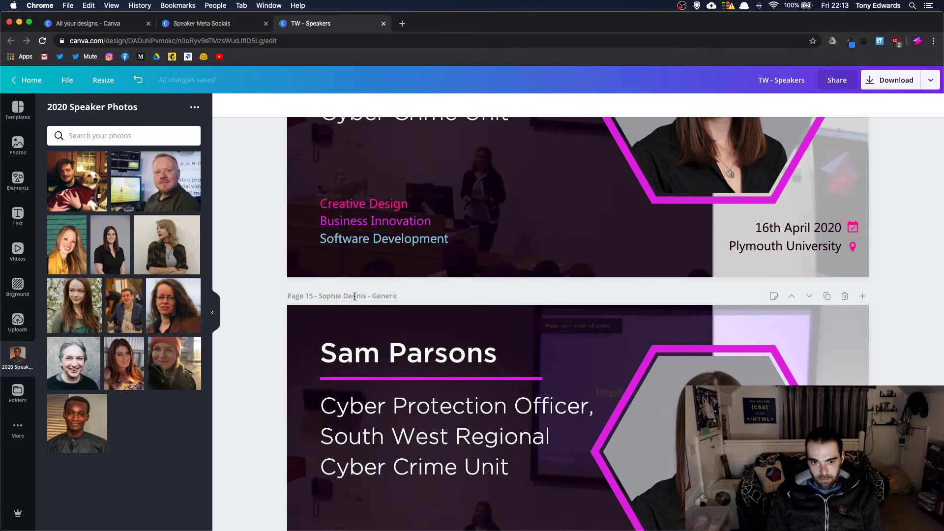
left_click(354, 296)
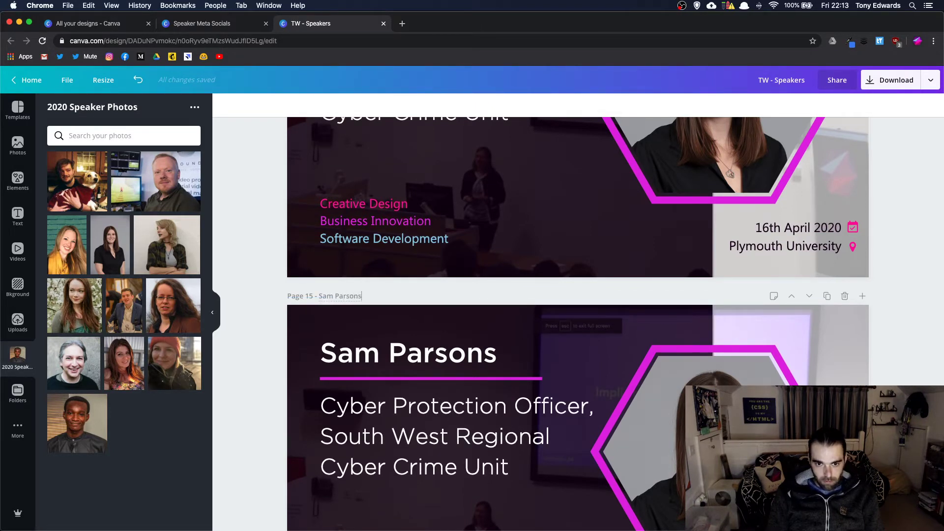
key("Return")
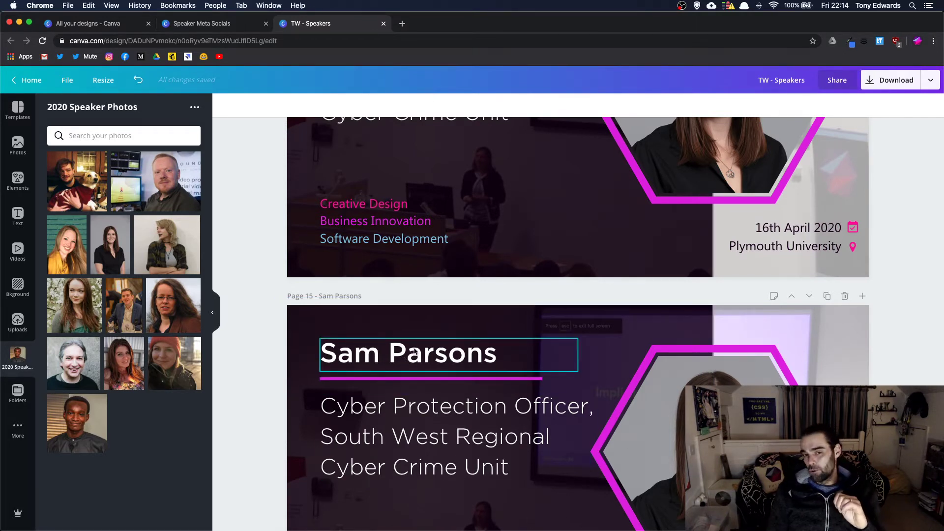
scroll(427, 334, "up", 1)
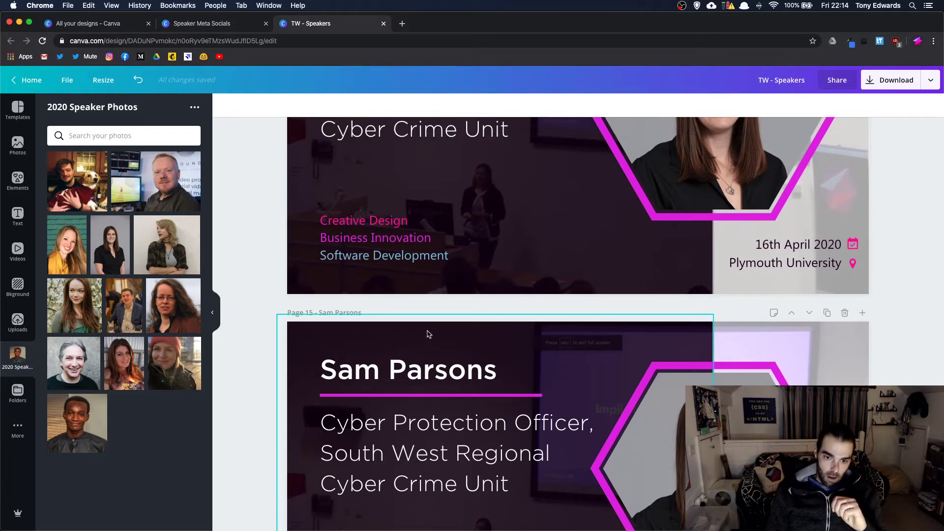
scroll(427, 334, "down", 1)
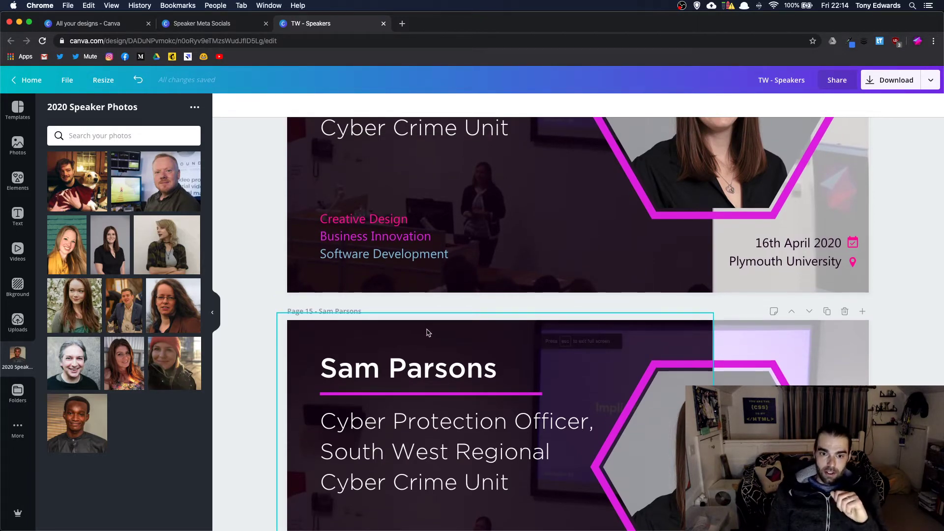
scroll(428, 335, "down", 5)
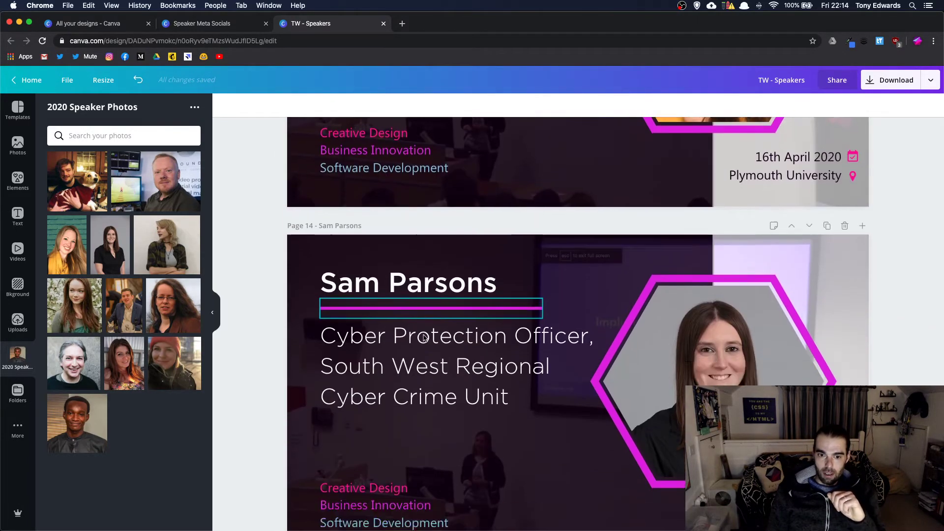
scroll(426, 338, "down", 6)
scroll(425, 339, "up", 15)
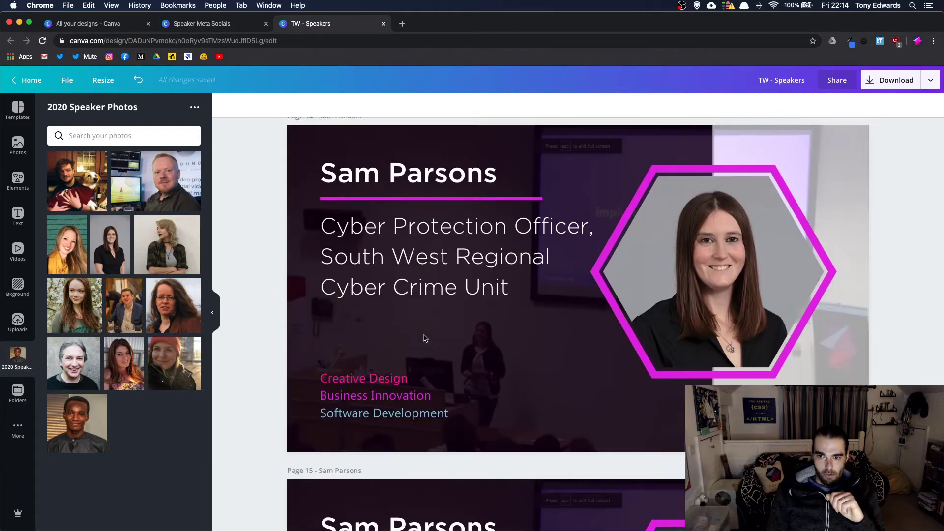
scroll(424, 339, "up", 20)
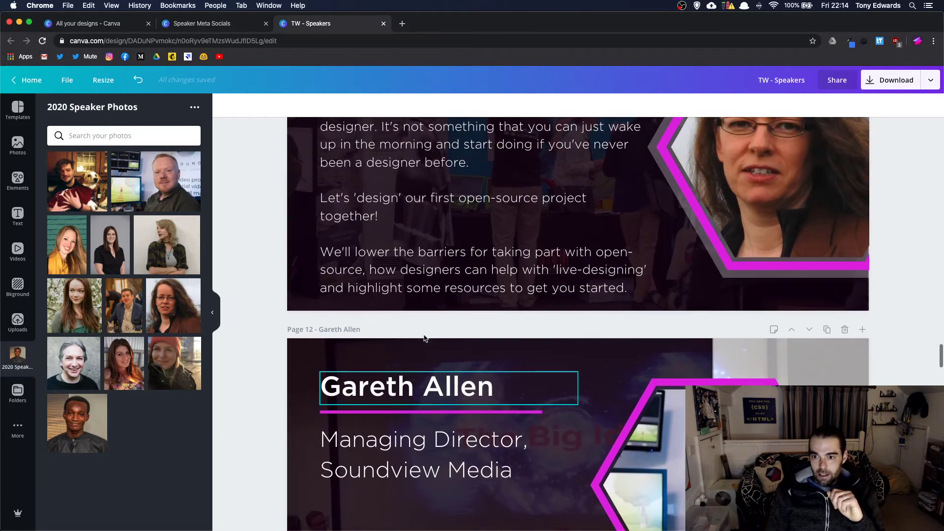
scroll(425, 337, "down", 6)
scroll(425, 336, "down", 16)
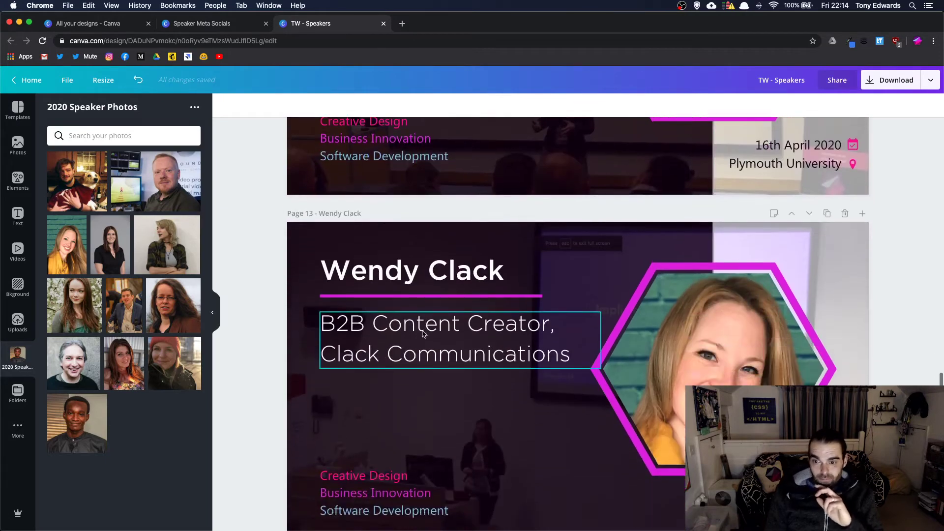
scroll(423, 335, "down", 19)
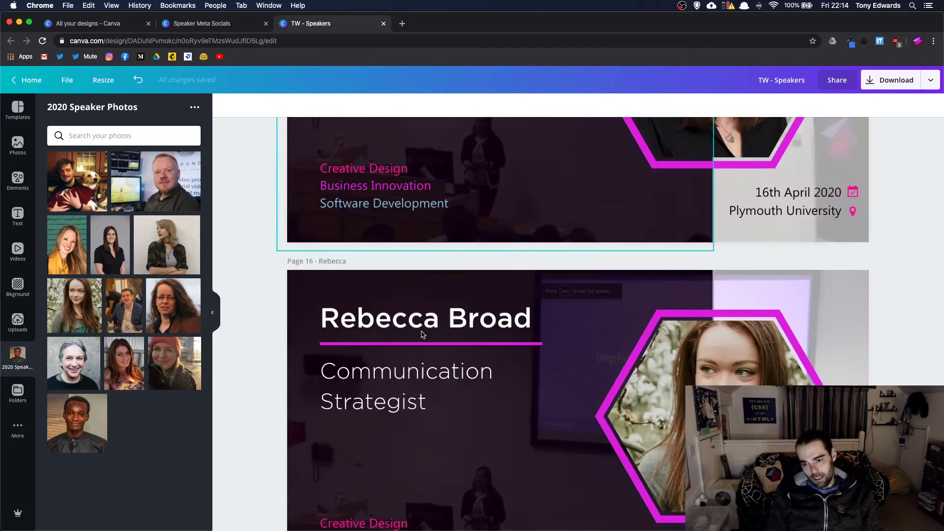
scroll(424, 335, "up", 13)
scroll(622, 290, "up", 5)
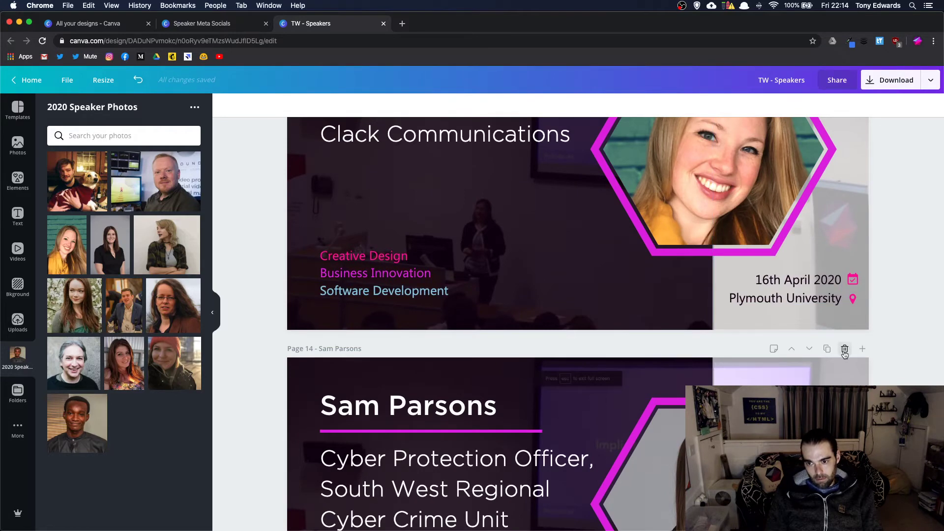
scroll(683, 279, "up", 2)
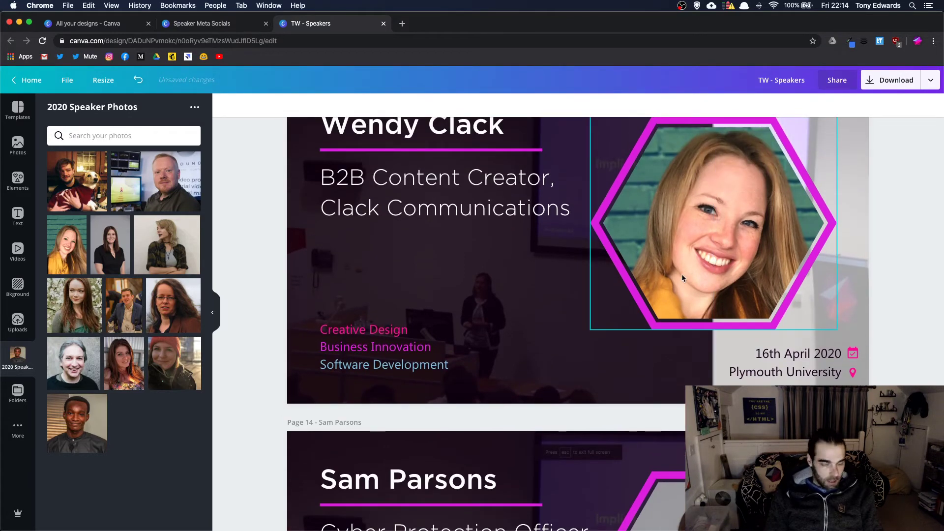
scroll(682, 278, "up", 7)
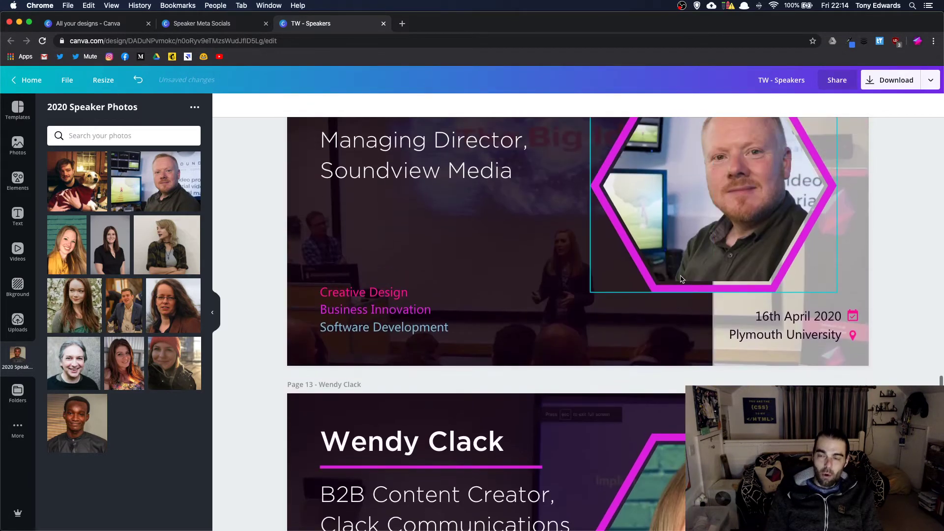
scroll(681, 278, "up", 6)
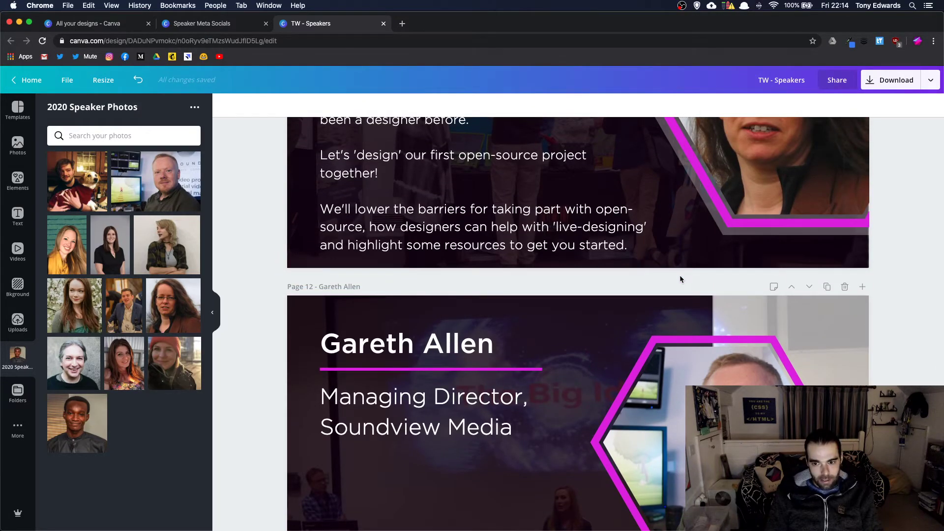
scroll(680, 276, "up", 6)
scroll(681, 275, "down", 20)
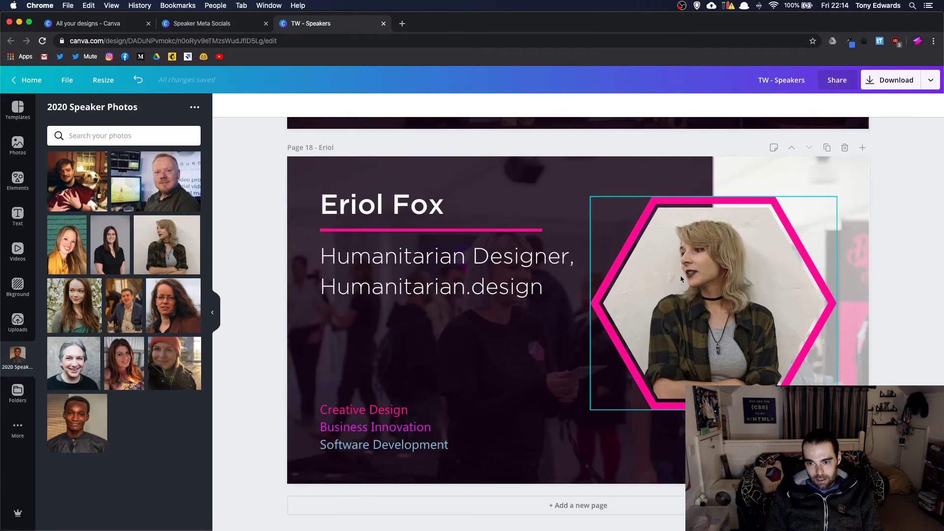
- Set the download format to JPG at 100% quality
left_click(883, 81)
left_click(817, 151)
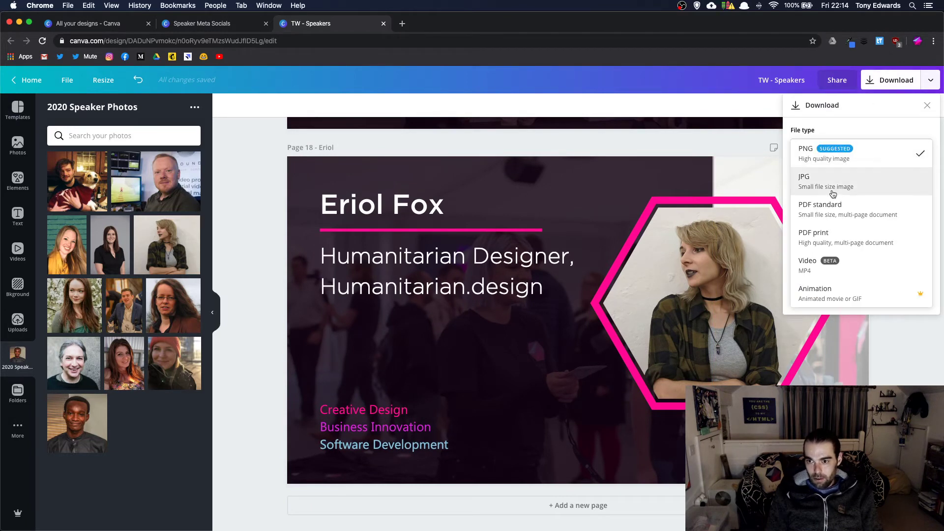
left_click(807, 183)
left_click_drag(887, 205, 906, 205)
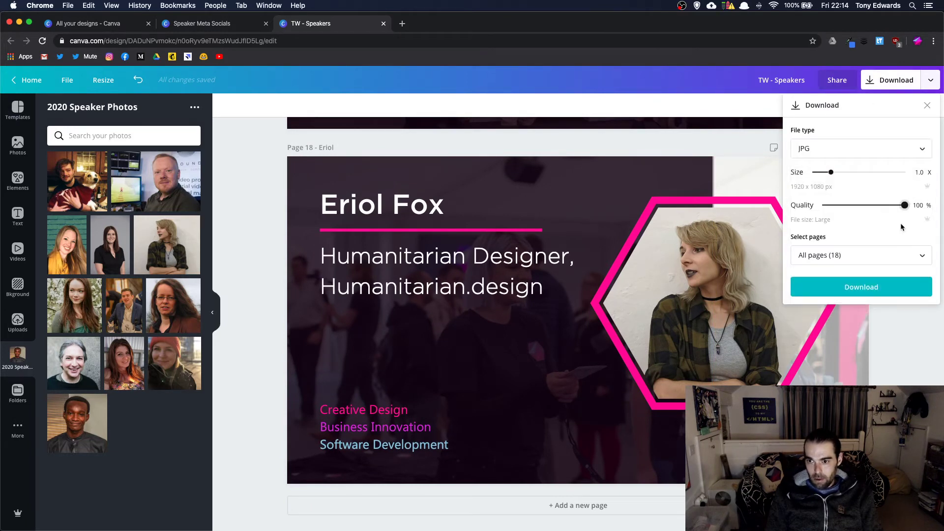
- Select pages 12, 13, 14 and 15 for export
left_click(881, 256)
scroll(860, 322, "down", 2)
scroll(859, 323, "down", 4)
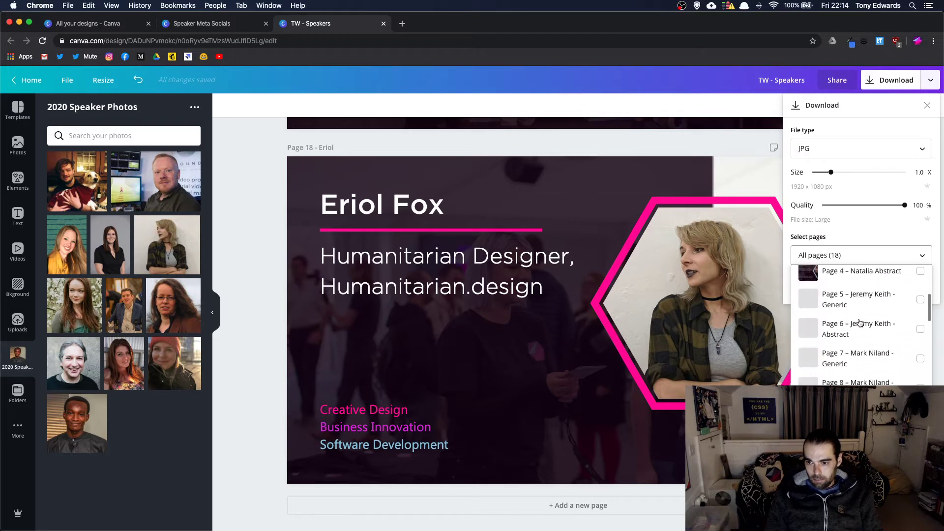
scroll(860, 323, "down", 1)
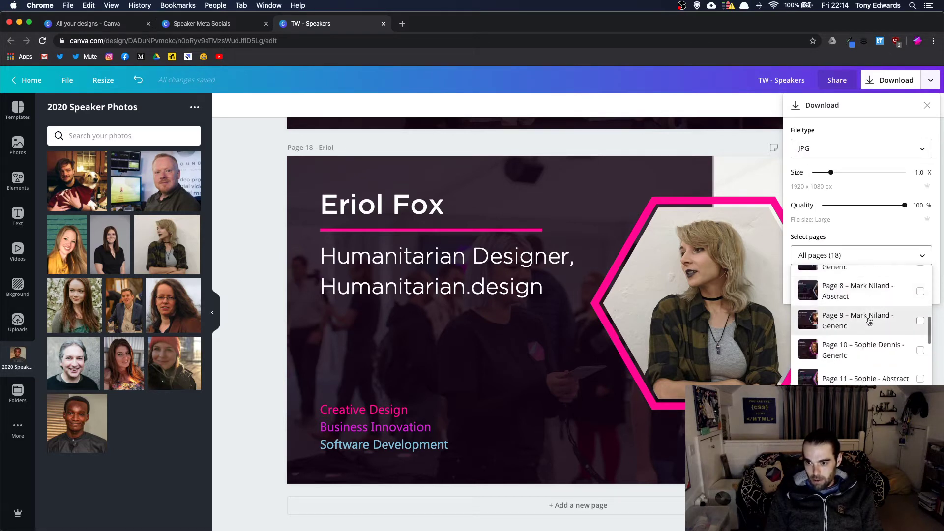
scroll(887, 329, "down", 3)
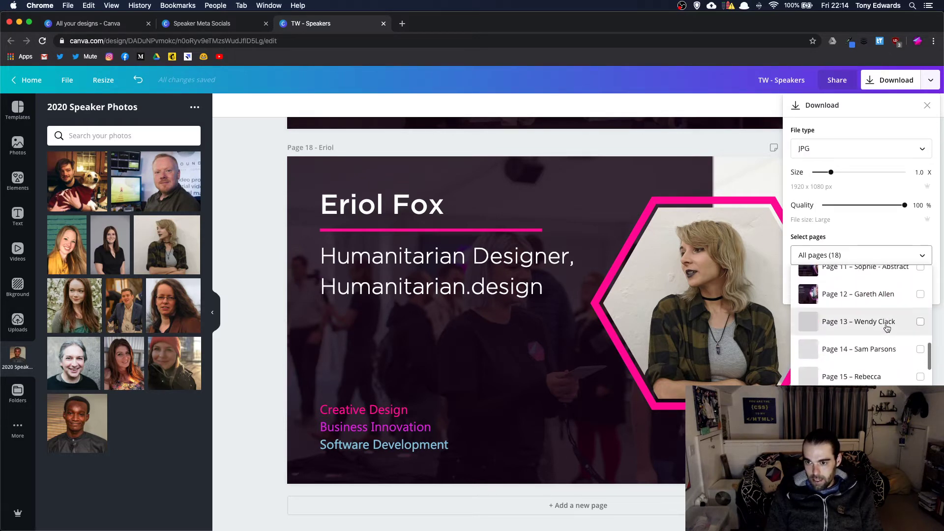
left_click(880, 296)
left_click(879, 323)
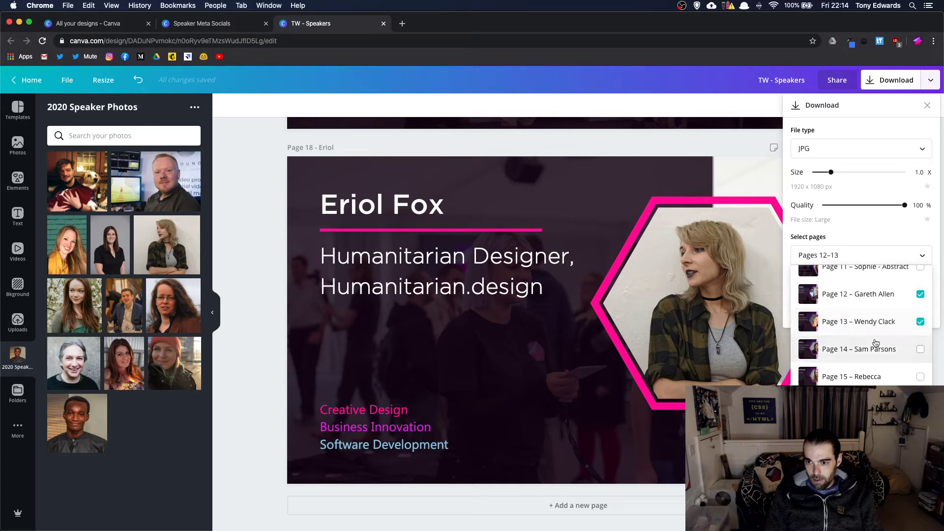
left_click(877, 345)
left_click(878, 373)
- Add pages 18 and 9 to the selection and start the JPG download
scroll(866, 333, "down", 3)
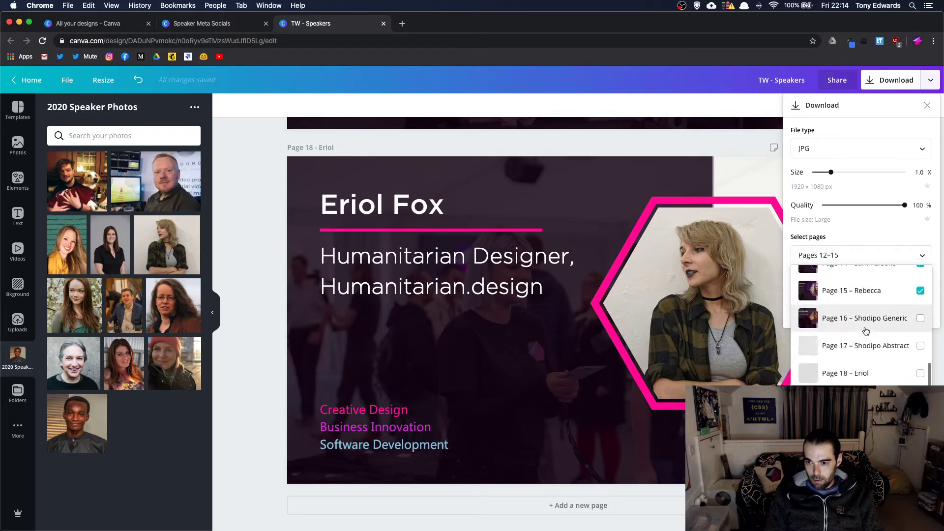
left_click(866, 372)
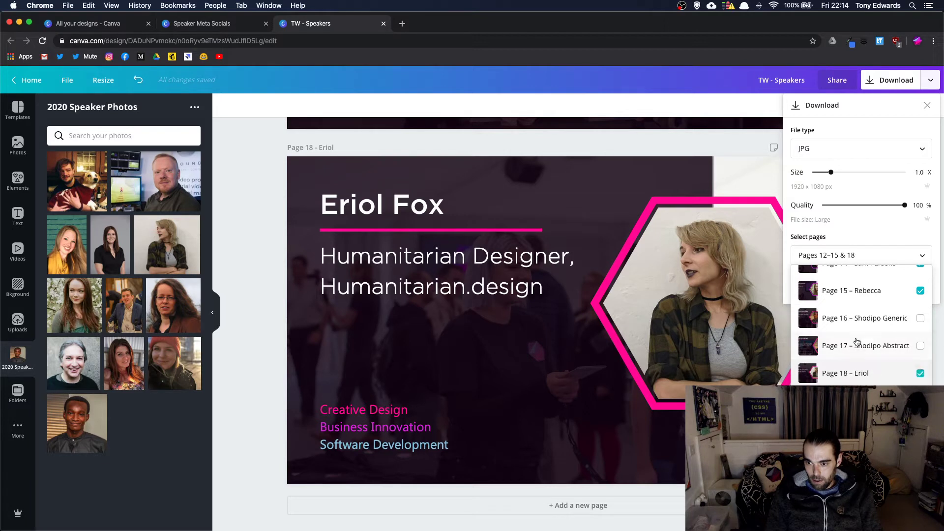
scroll(860, 340, "up", 8)
scroll(860, 338, "up", 1)
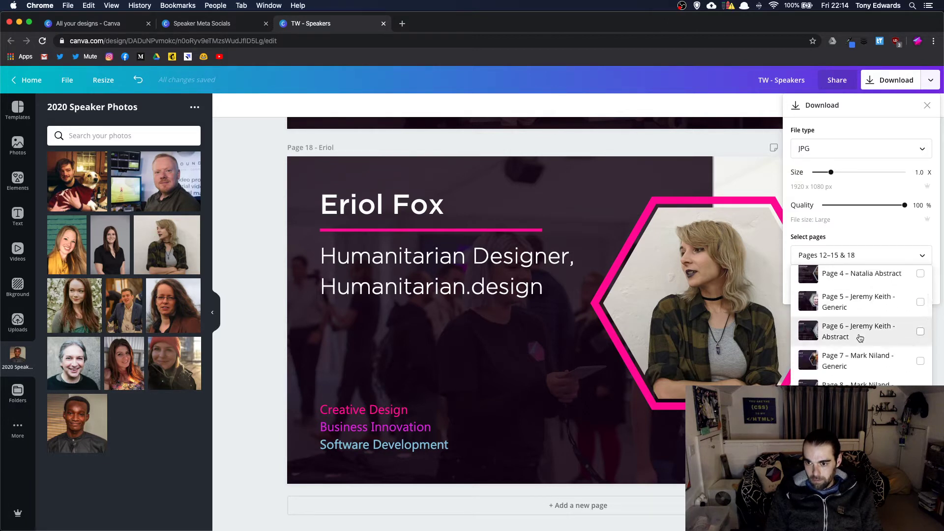
scroll(860, 338, "down", 3)
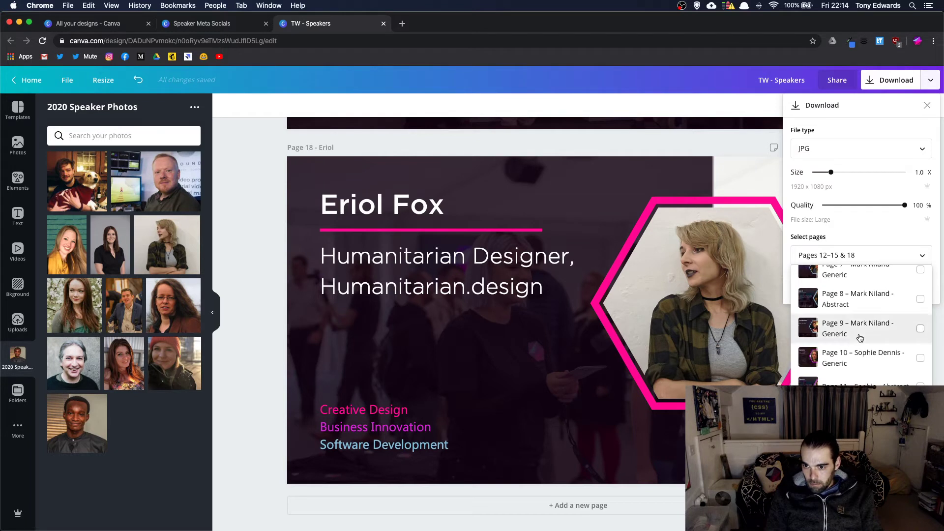
left_click(861, 331)
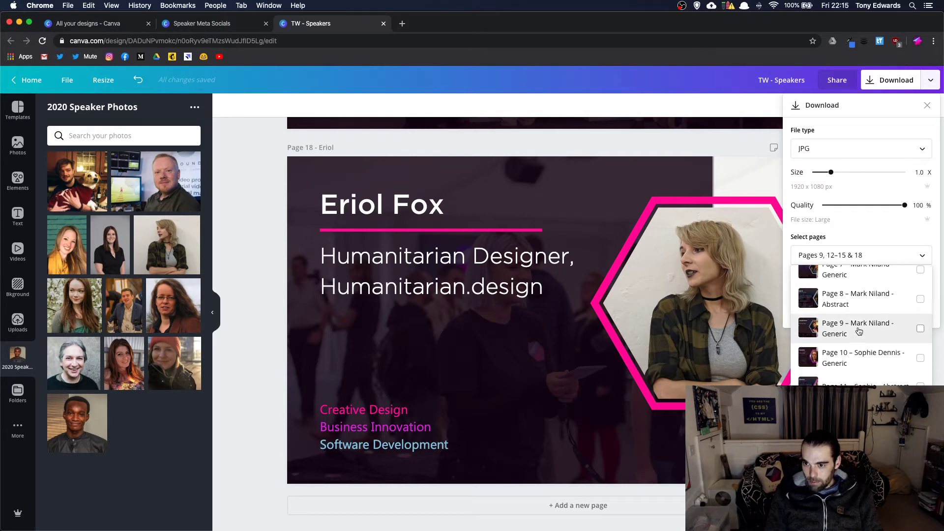
key("Escape")
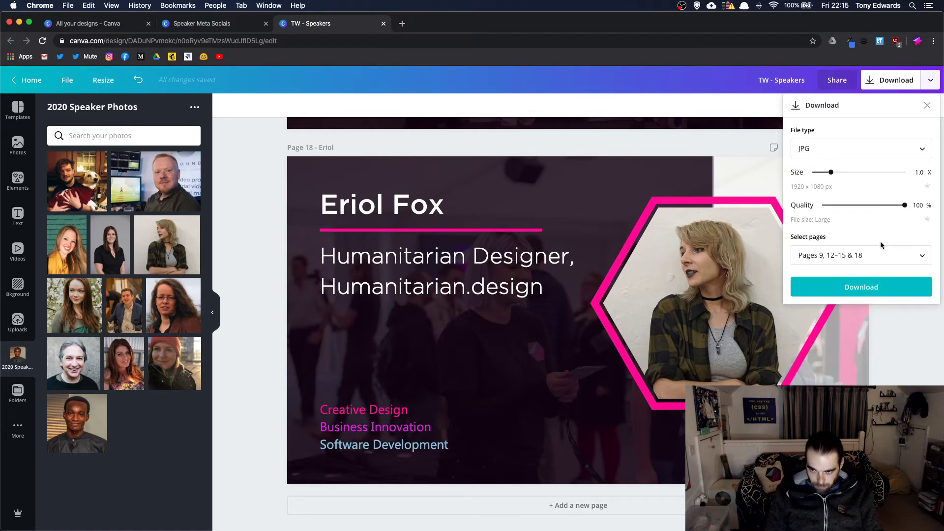
left_click(862, 287)
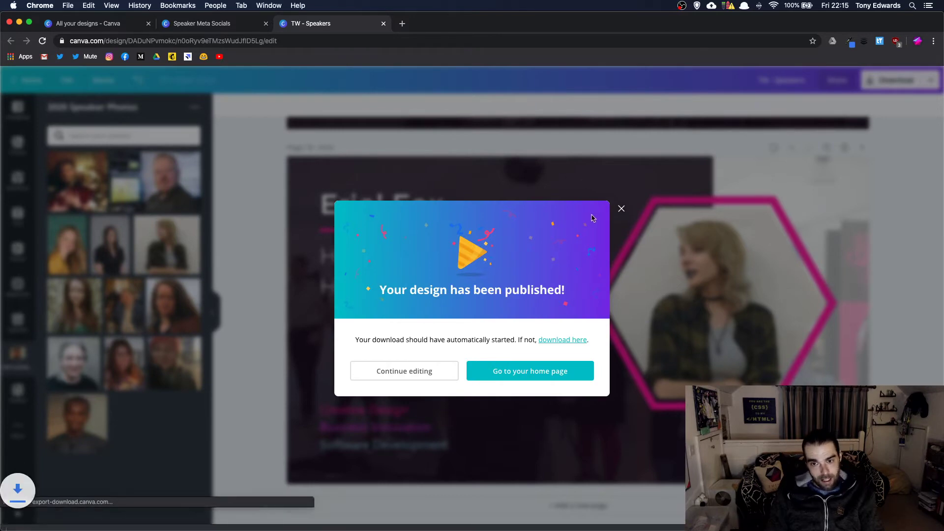
- Close the 'Your design has been published' message once the TW - Speakers (3).zip download finishes
left_click(622, 209)
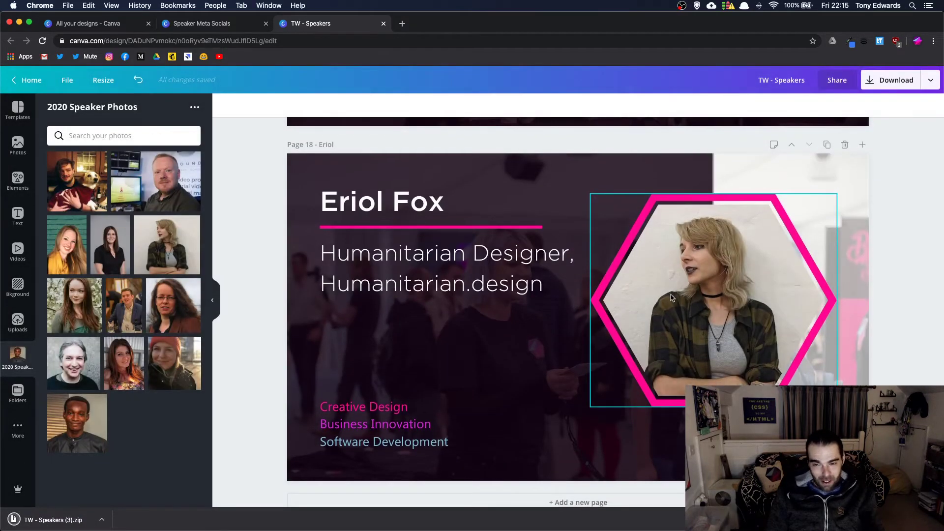
- Retitle page 9 with its speaker's full name, then open the downloaded speakers zip
scroll(670, 295, "up", 12)
scroll(672, 298, "up", 4)
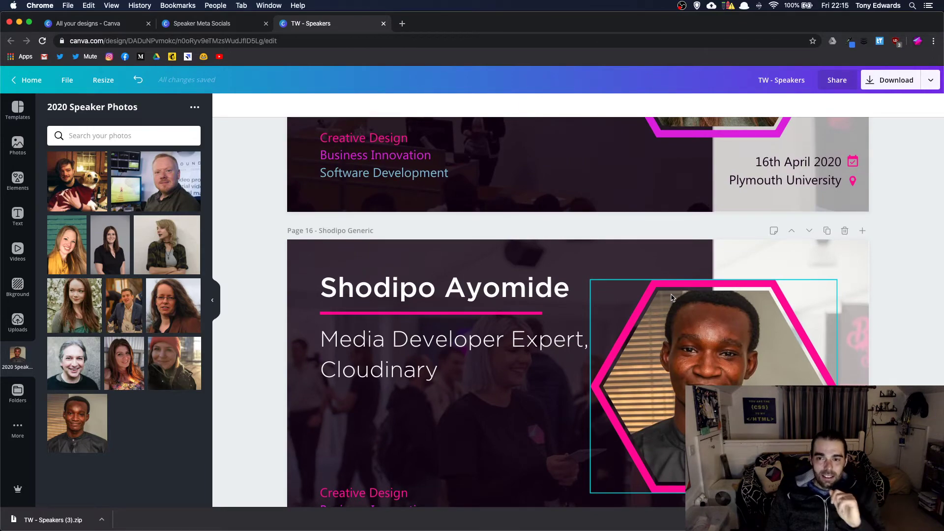
scroll(673, 297, "up", 20)
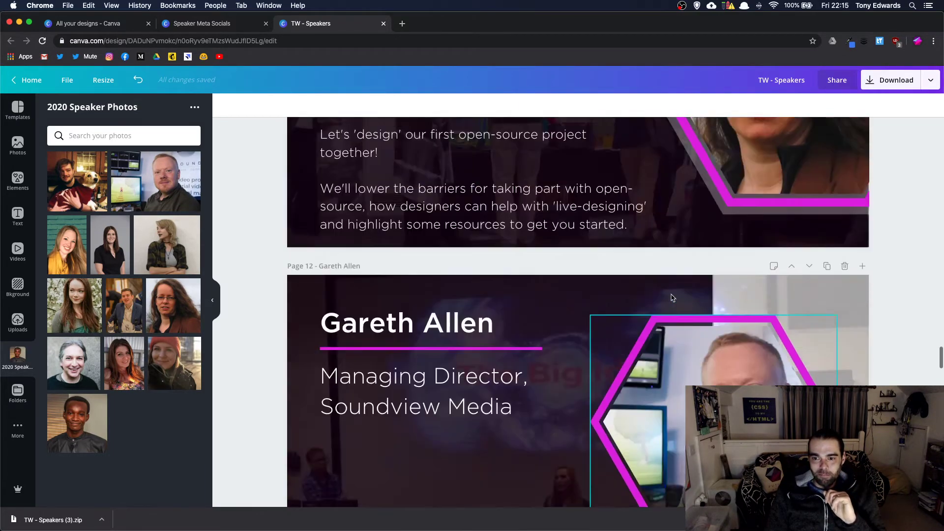
scroll(673, 297, "up", 9)
scroll(672, 298, "up", 3)
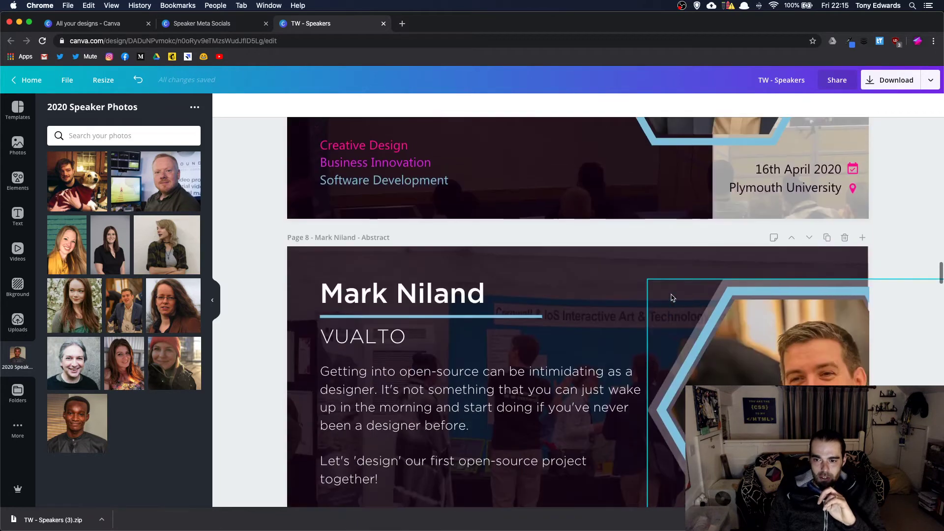
scroll(672, 298, "down", 6)
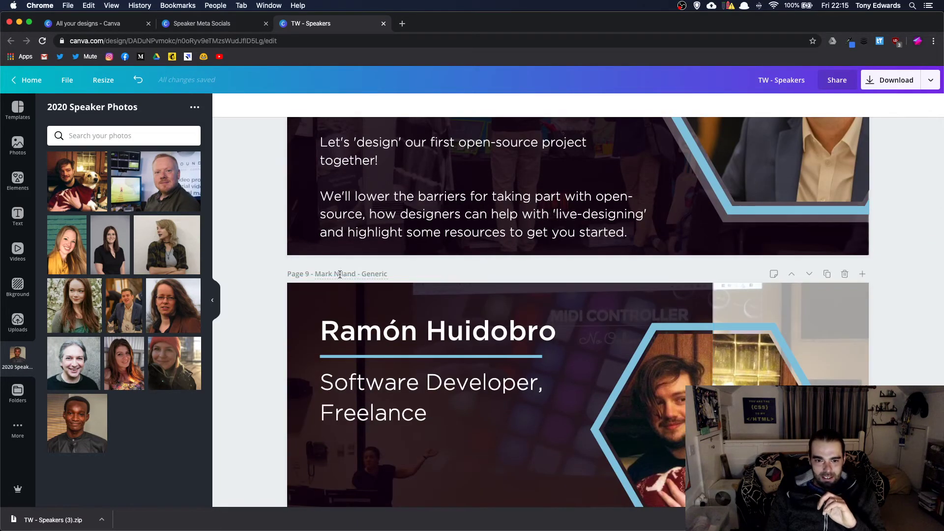
left_click(340, 274)
type("Ro")
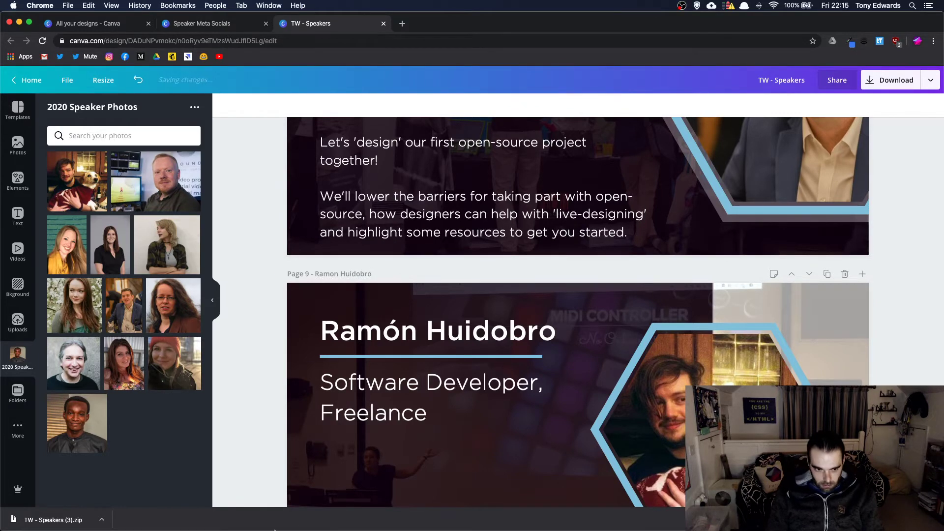
left_click(489, 519)
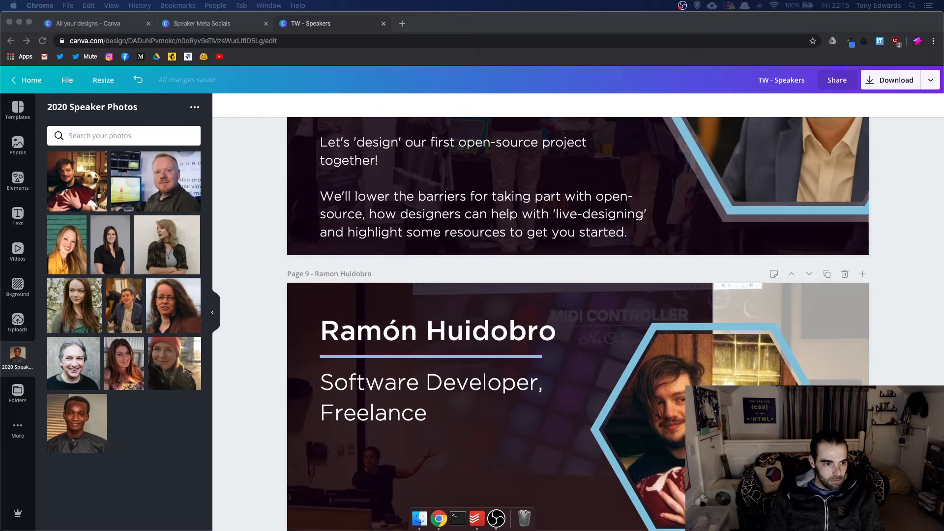
- In the TW - Speakers (3) folder, rename 9.jpg, 12.jpg and 13.jpg to ramon, gareth and wendy
left_click(419, 519)
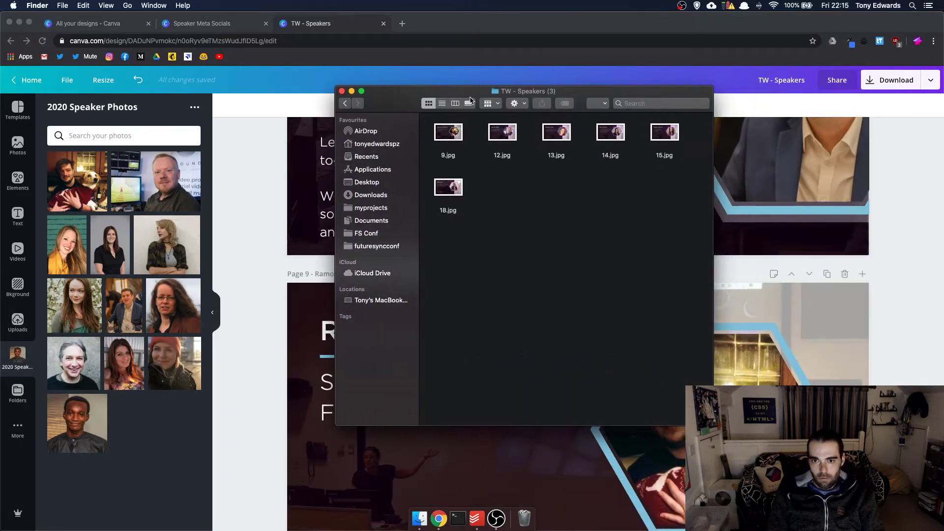
left_click(445, 137)
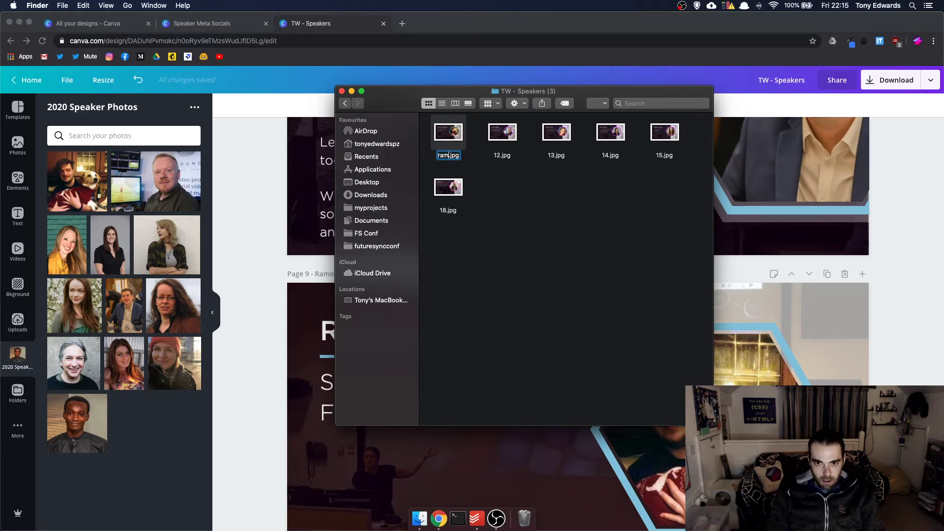
type("on")
key("Return")
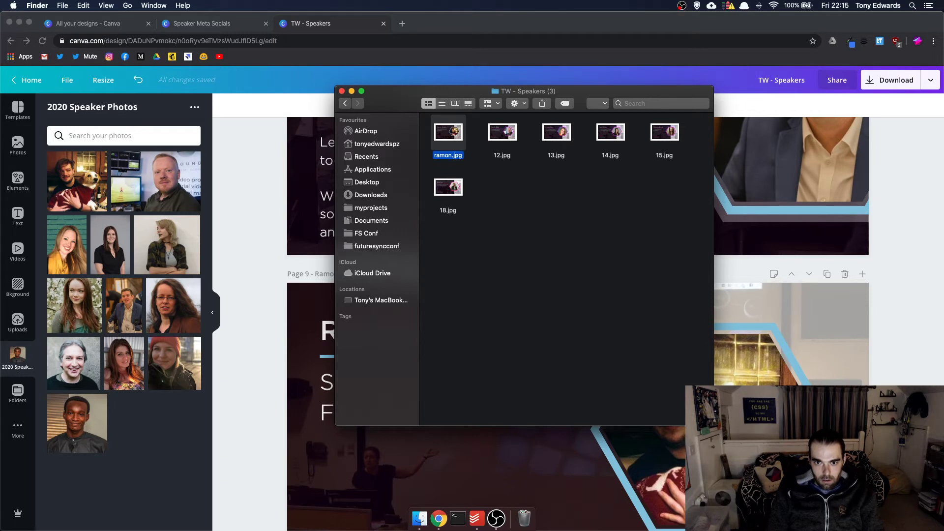
left_click(502, 132)
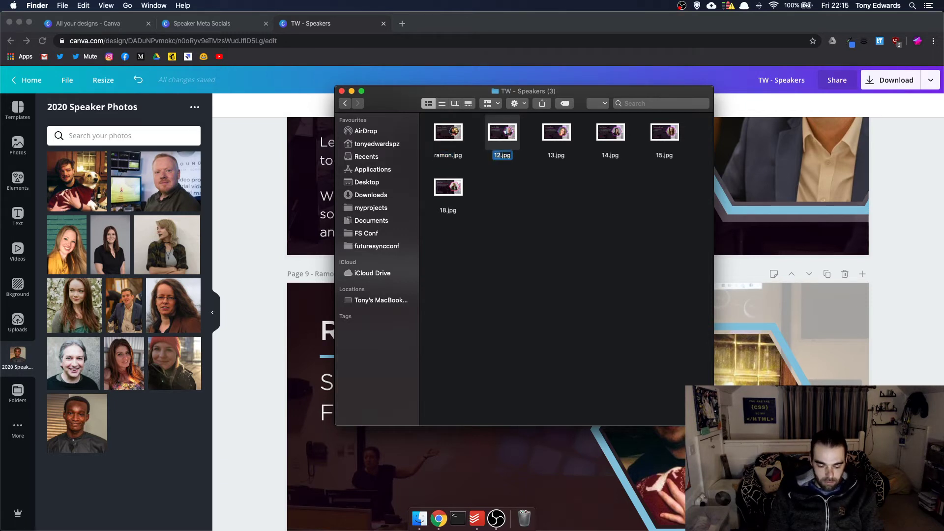
type("h")
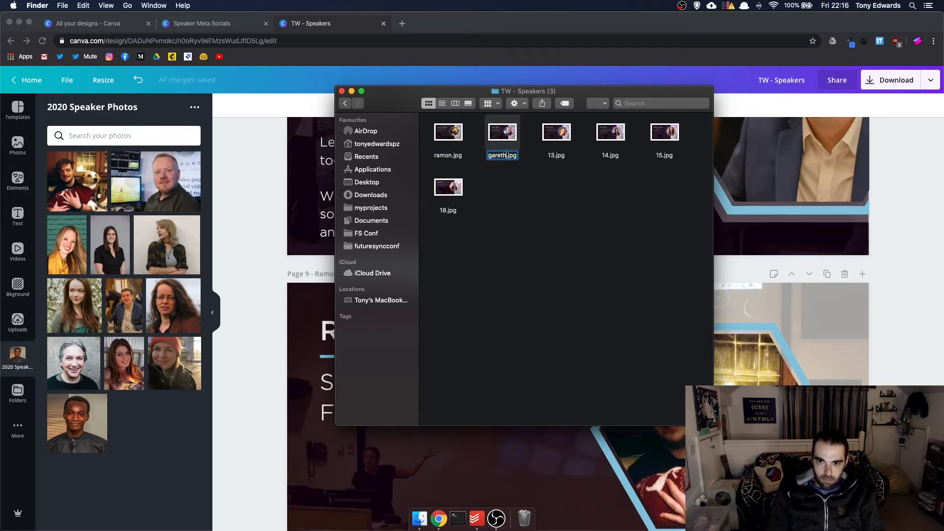
key("Return")
left_click(556, 132)
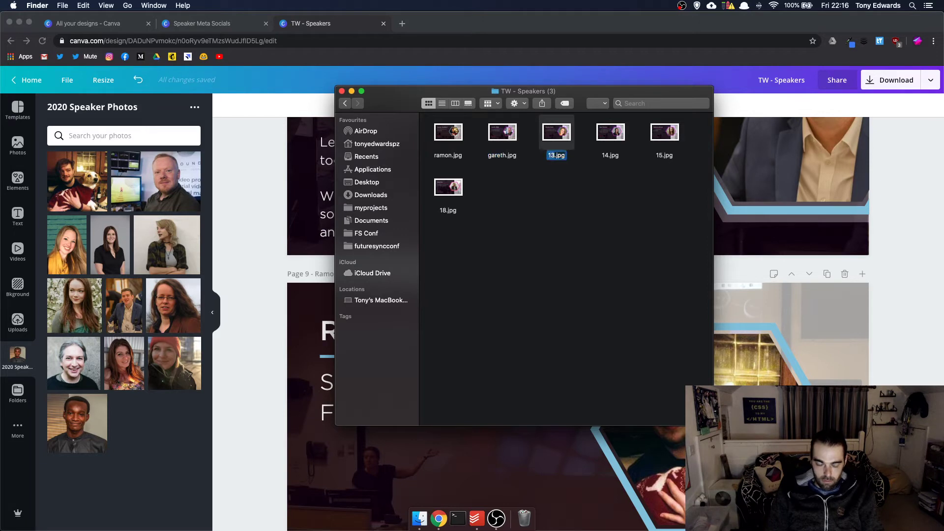
type("wen")
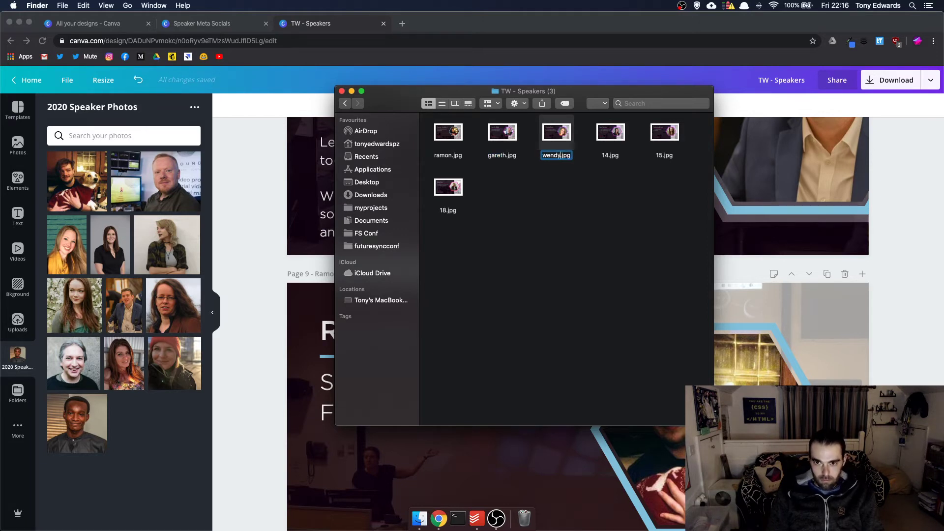
type("dy")
key("Return")
- Rename 14.jpg, 15.jpg and 18.jpg to sam, rebecca and eriol, then close the folder
key("Right")
key("Return")
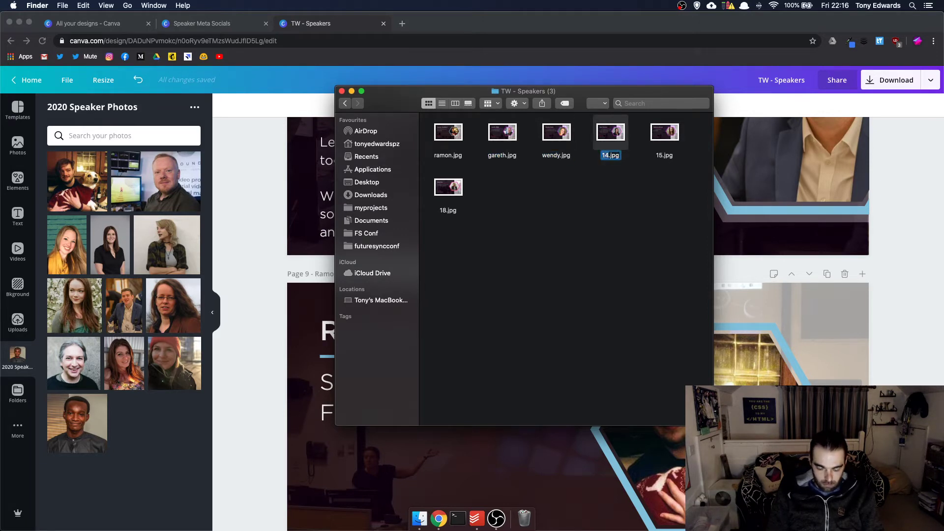
type("sam")
key("Return")
key("Right")
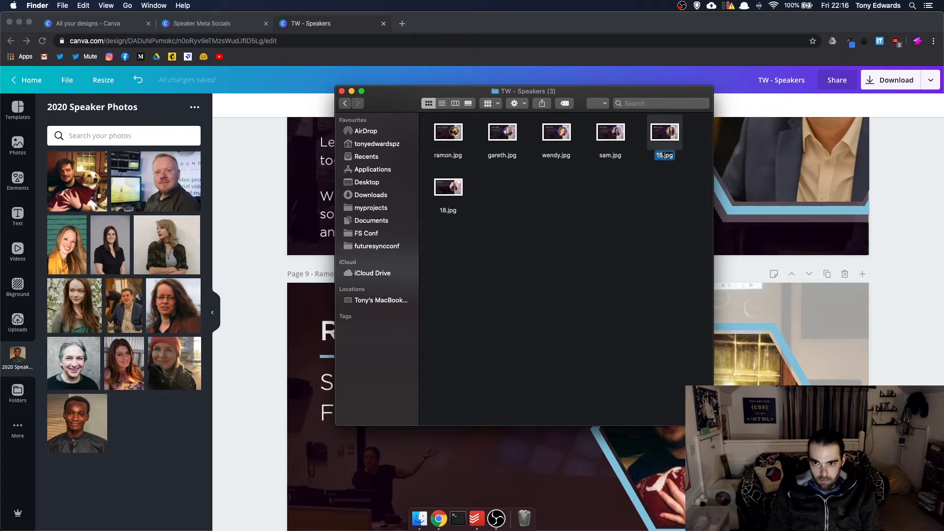
type("ecca")
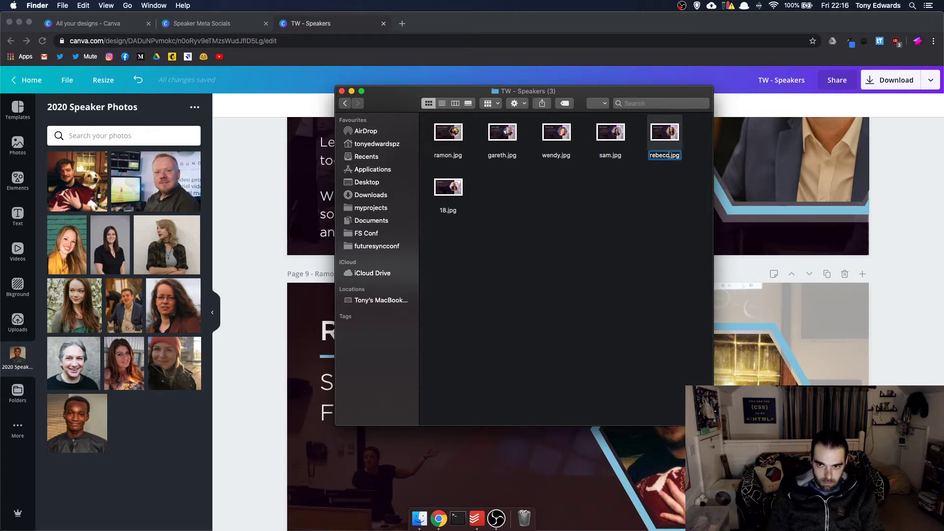
key("Return")
key("Left")
key("Left")
key("Left")
key("Left")
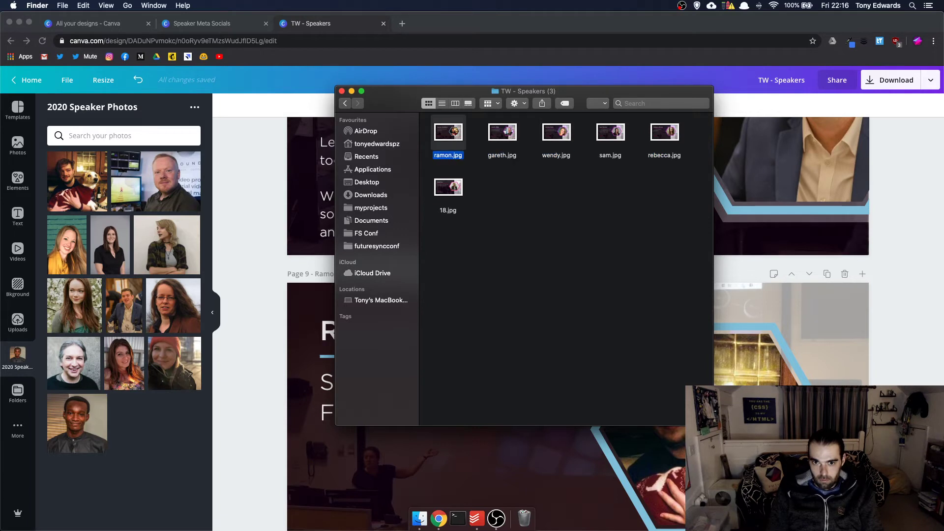
key("Down")
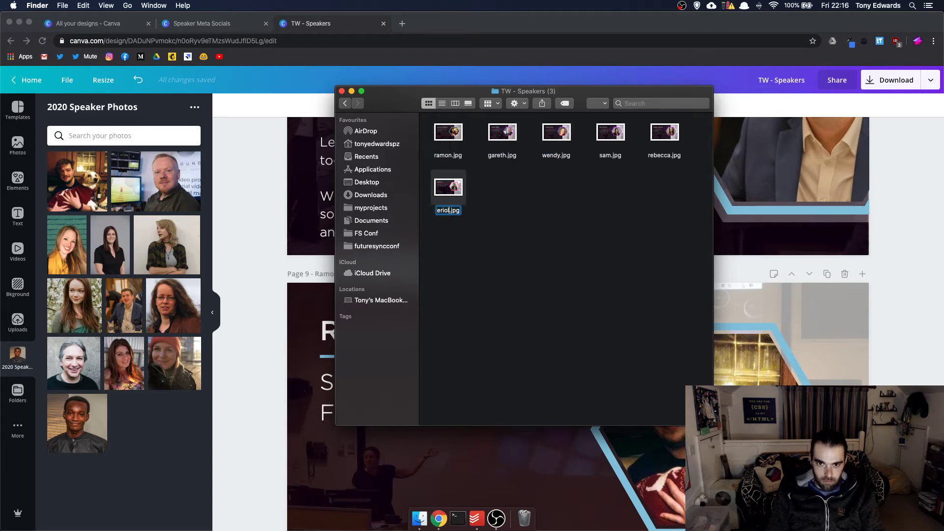
key("Return")
left_click(588, 241)
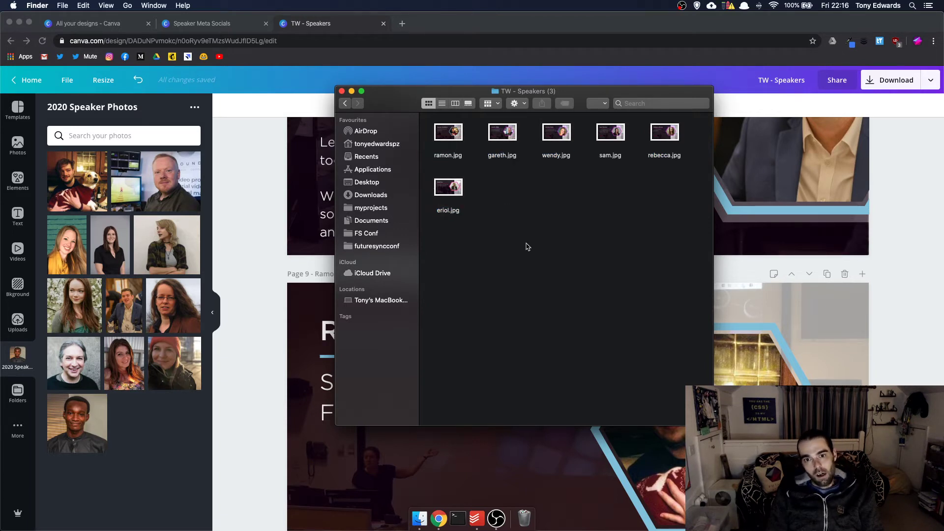
left_click(342, 92)
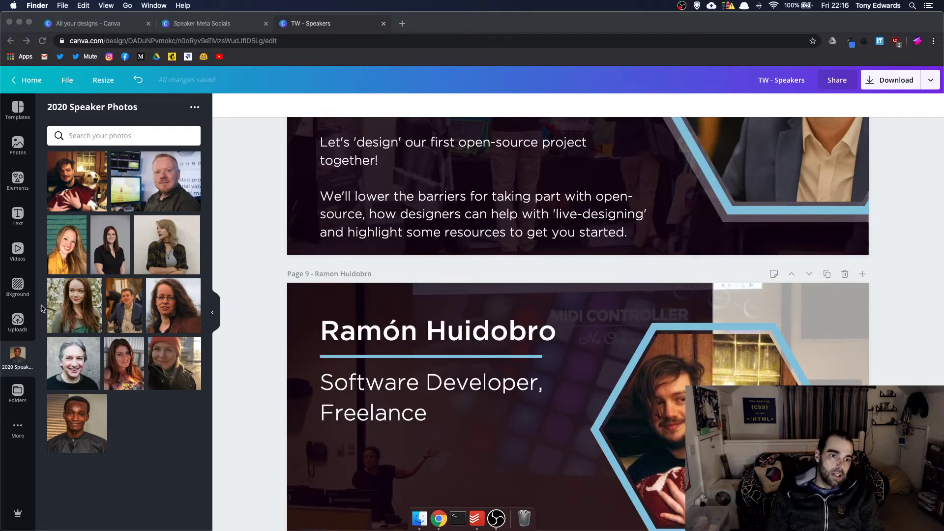
- Go to All your designs and open the IG - Speakers design
left_click(109, 23)
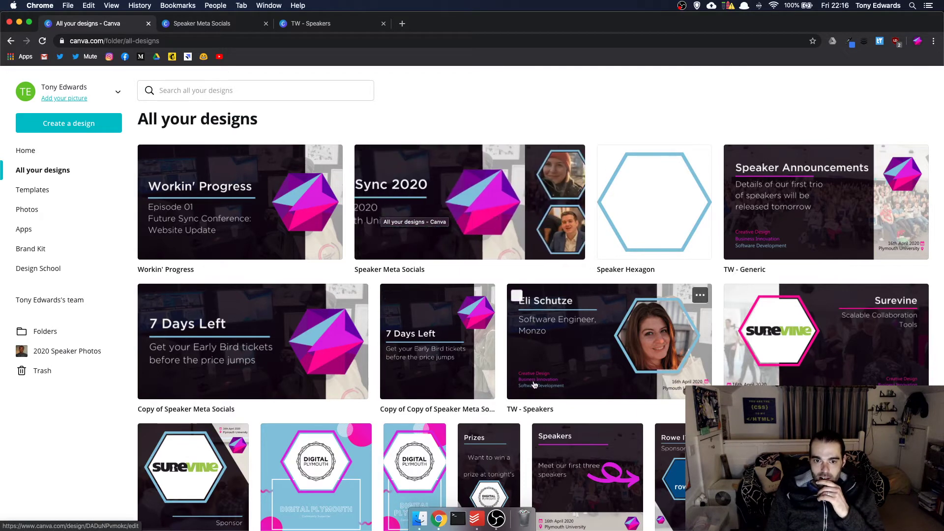
scroll(535, 385, "down", 4)
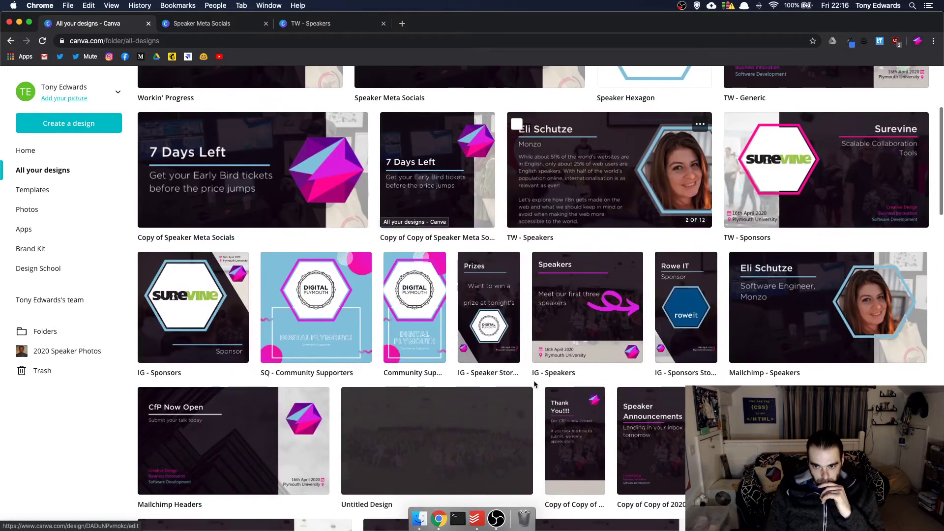
scroll(534, 379, "down", 3)
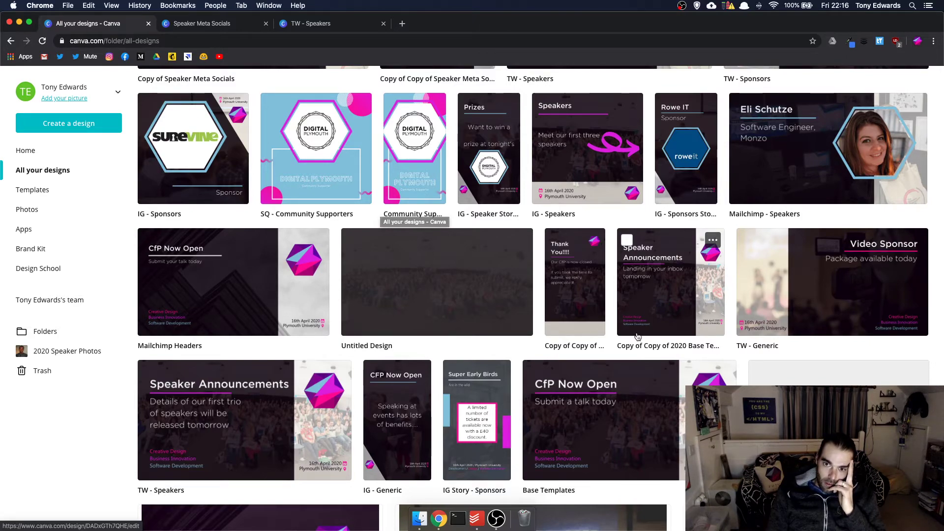
scroll(638, 336, "down", 5)
scroll(610, 325, "up", 8)
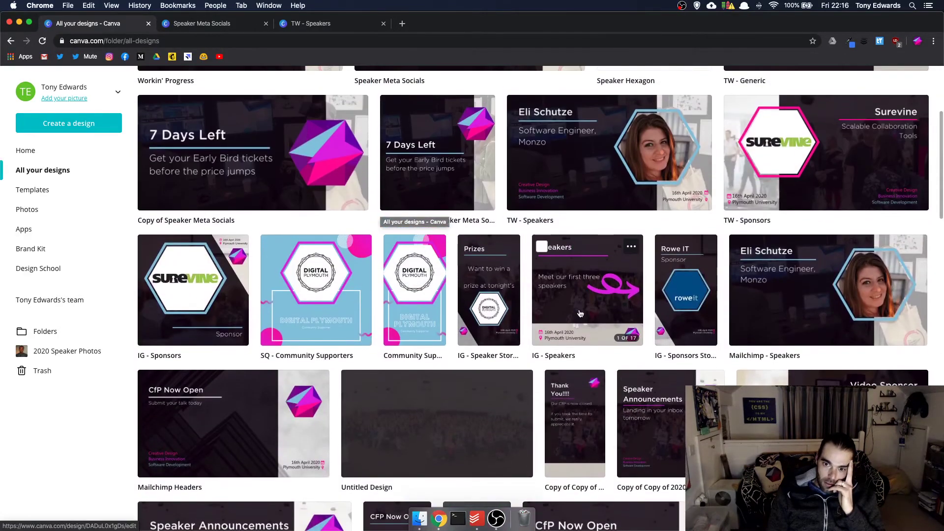
left_click(581, 314)
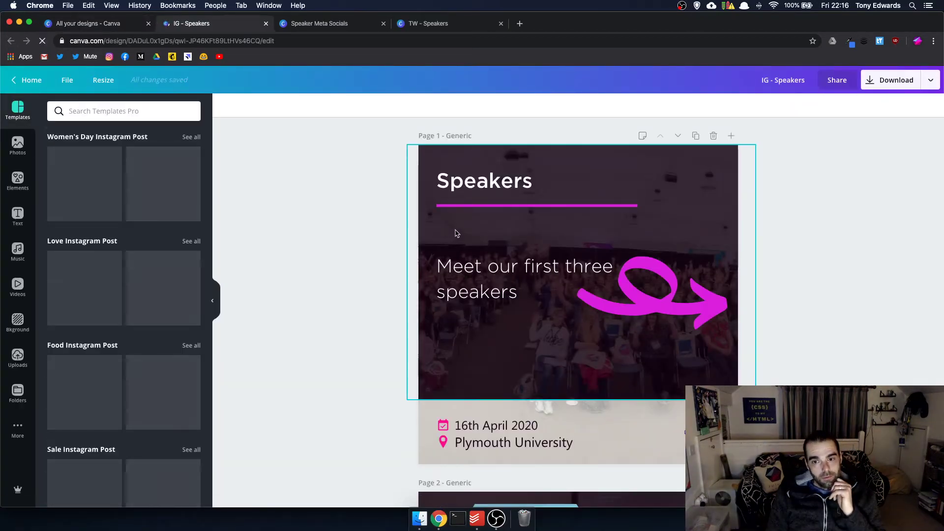
scroll(455, 233, "down", 15)
scroll(456, 233, "down", 20)
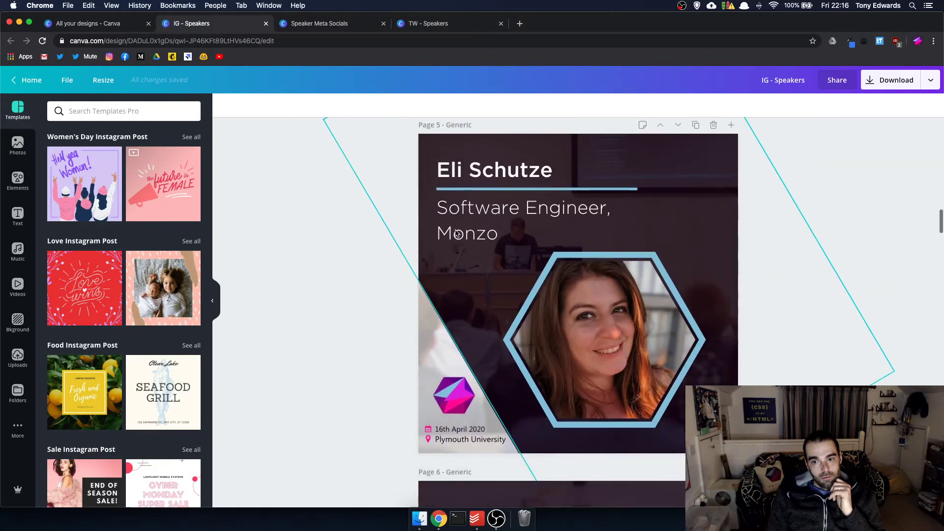
scroll(456, 233, "down", 20)
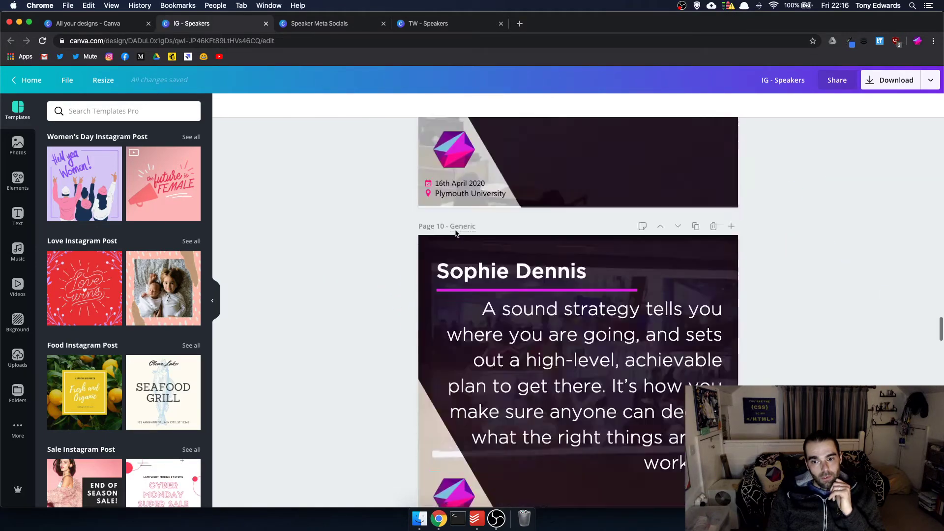
scroll(456, 233, "up", 10)
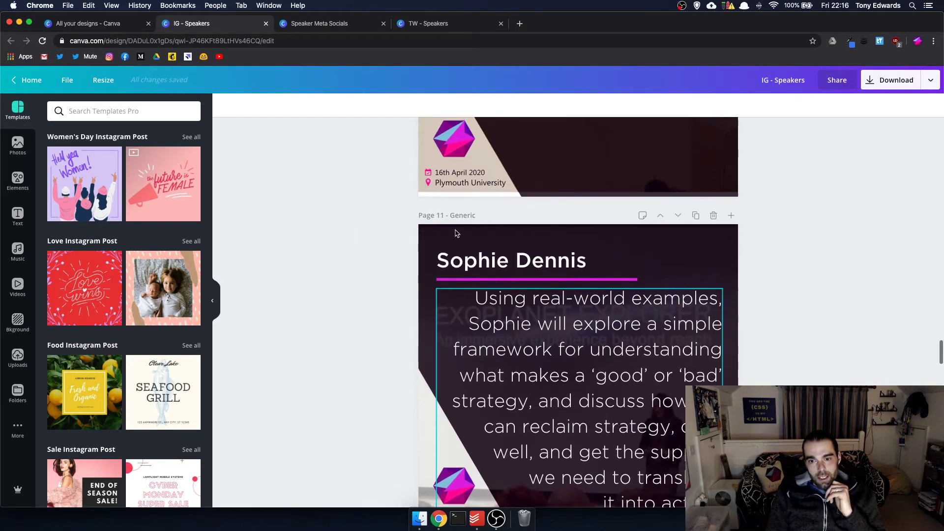
scroll(582, 280, "down", 10)
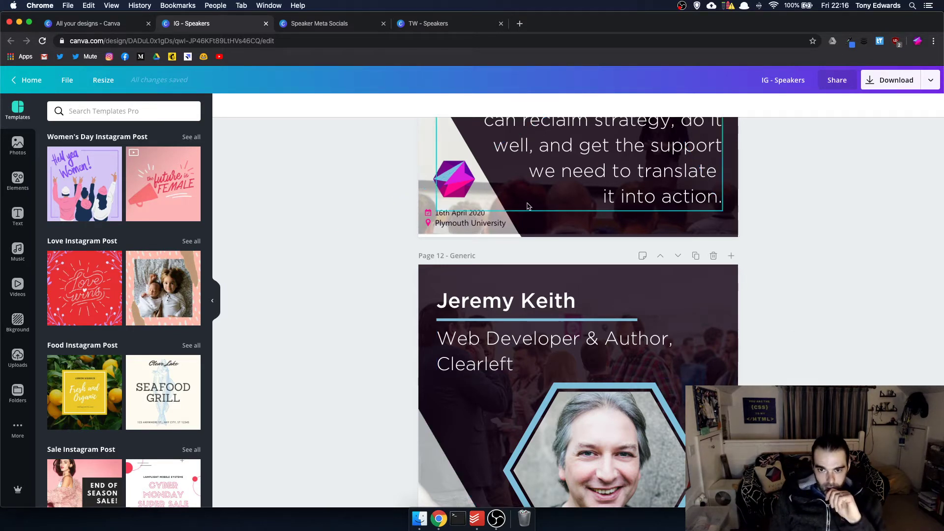
- Enlarge and reposition page 11's background photo, then shift and rotate its diagonal overlay
left_click(552, 224)
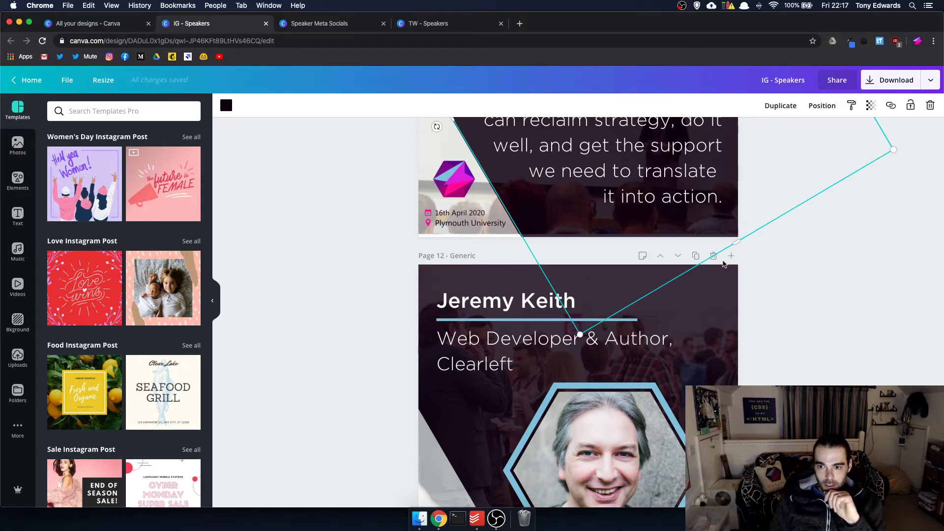
left_click_drag(736, 242, 709, 222)
left_click(736, 236)
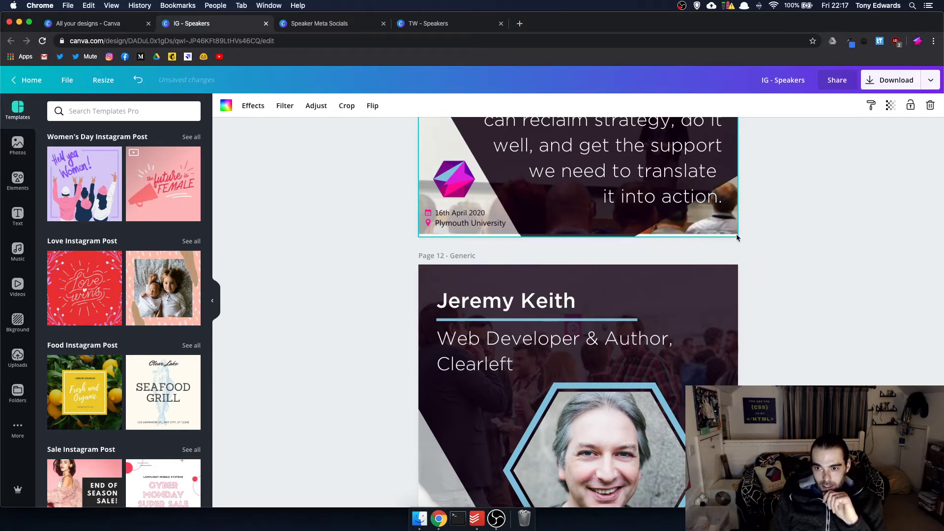
double_click(718, 228)
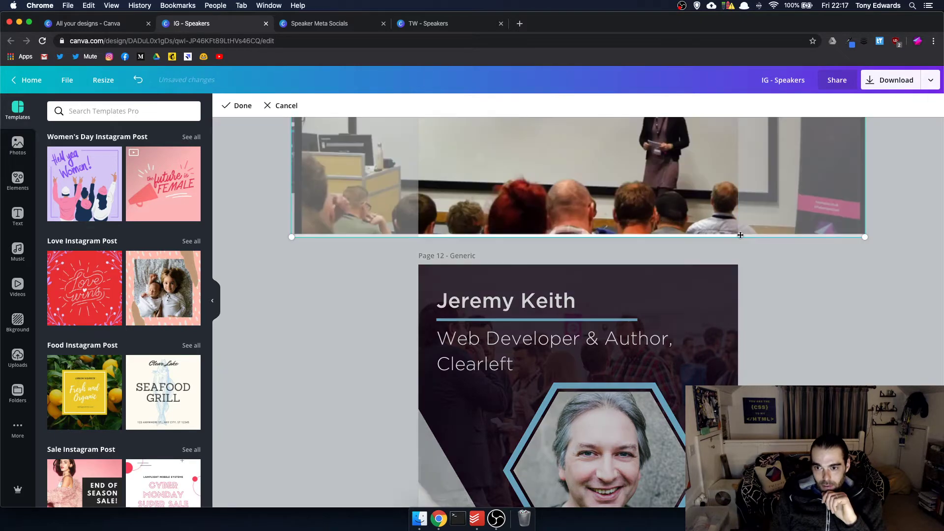
mouse_move(864, 236)
left_mouse_down()
mouse_move(878, 251)
mouse_move(872, 246)
left_mouse_up()
left_click(872, 246)
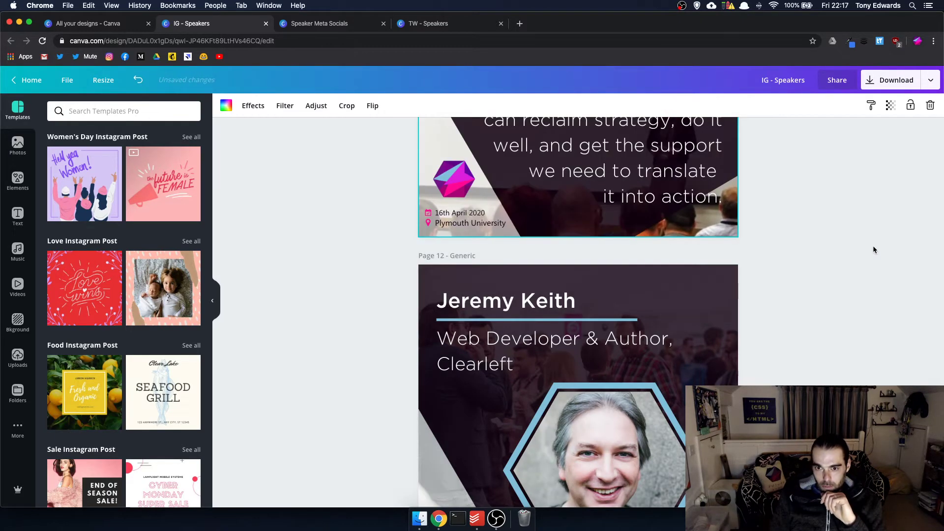
left_click(640, 224)
left_click_drag(710, 193, 754, 193)
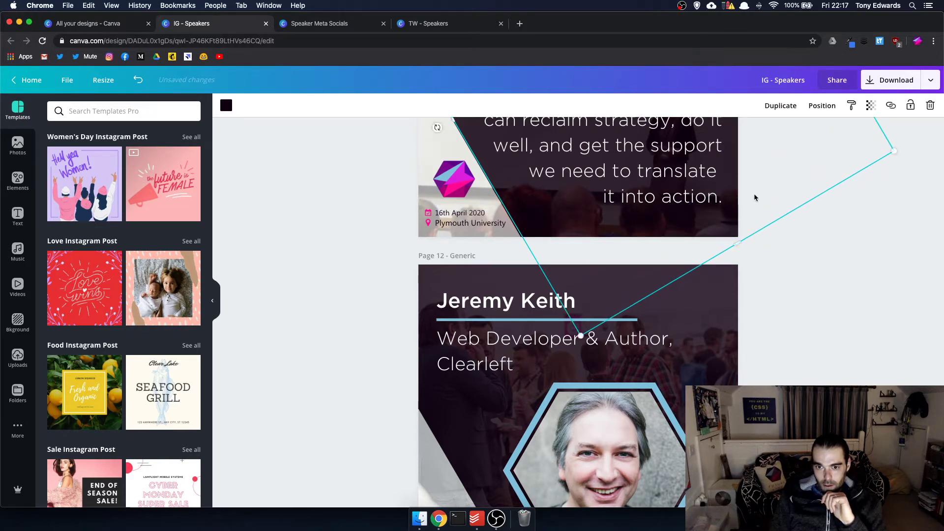
left_click(810, 265)
- Enlarge page 10's background photo and move its overlay down and right
scroll(810, 257, "down", 3)
scroll(811, 258, "up", 15)
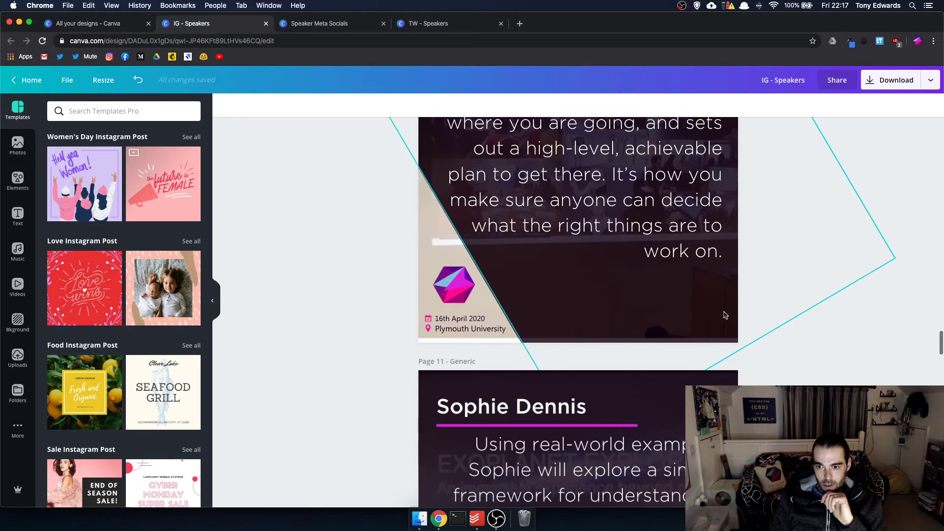
left_click(752, 321)
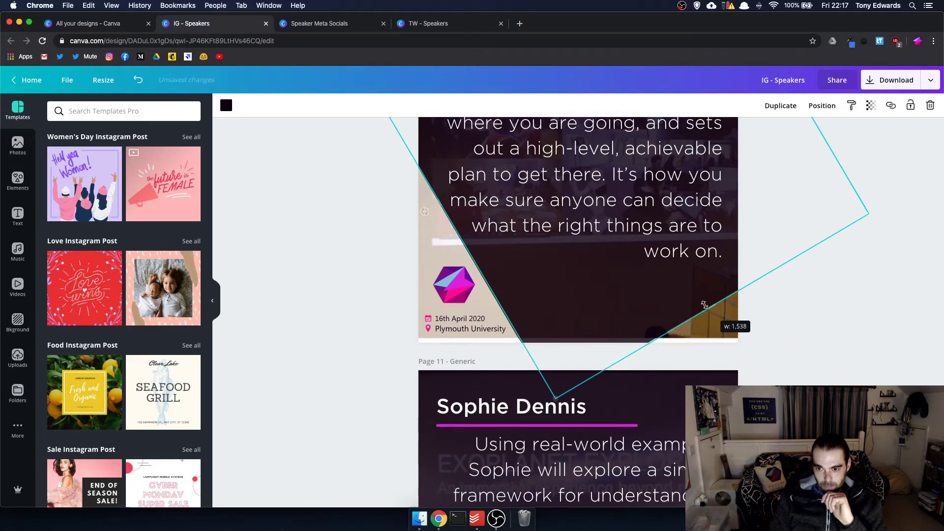
double_click(730, 330)
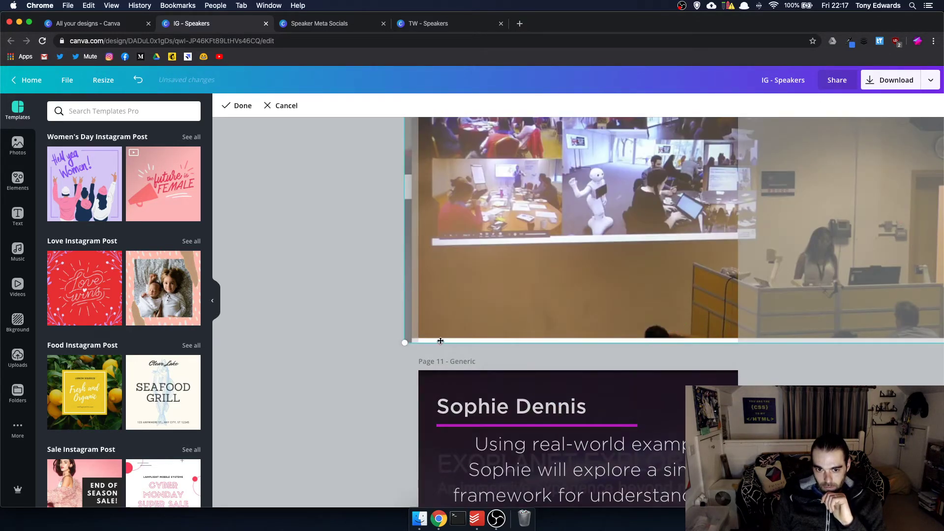
left_click_drag(396, 342, 380, 354)
left_click(380, 354)
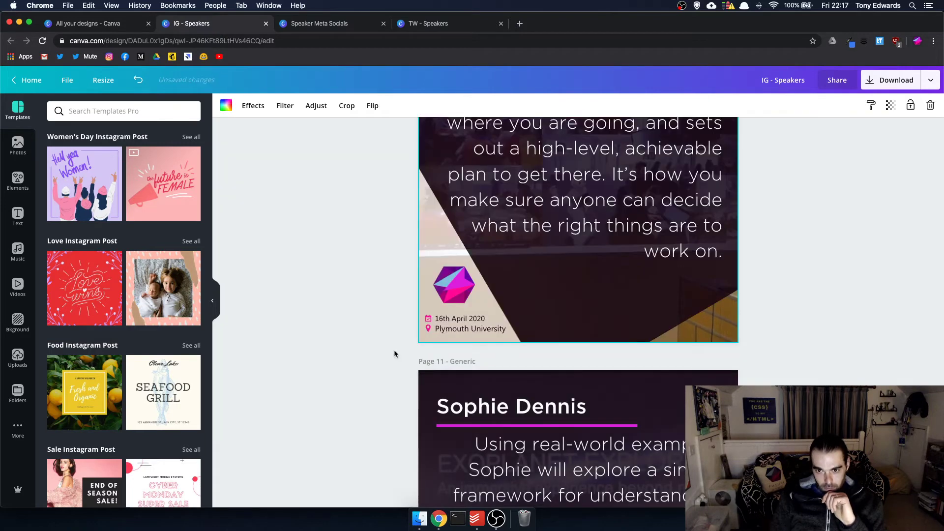
left_click(628, 311)
left_click_drag(712, 306, 733, 346)
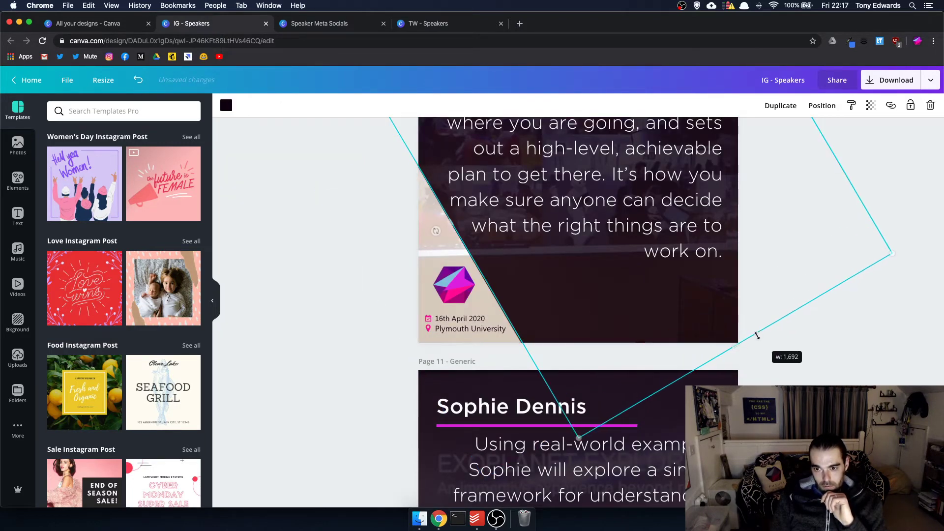
- Reframe page 8's background, then rotate and widen its diagonal overlay
scroll(732, 347, "up", 1)
scroll(746, 353, "up", 10)
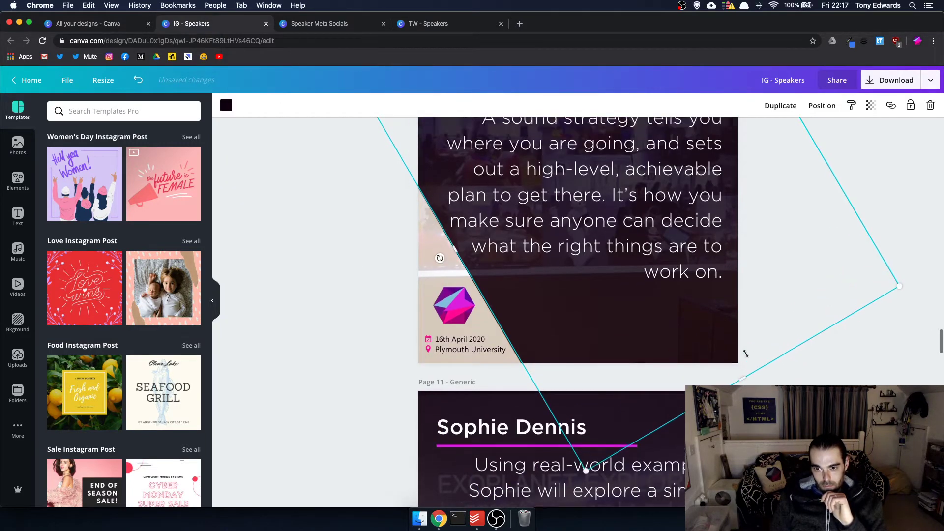
scroll(746, 353, "up", 4)
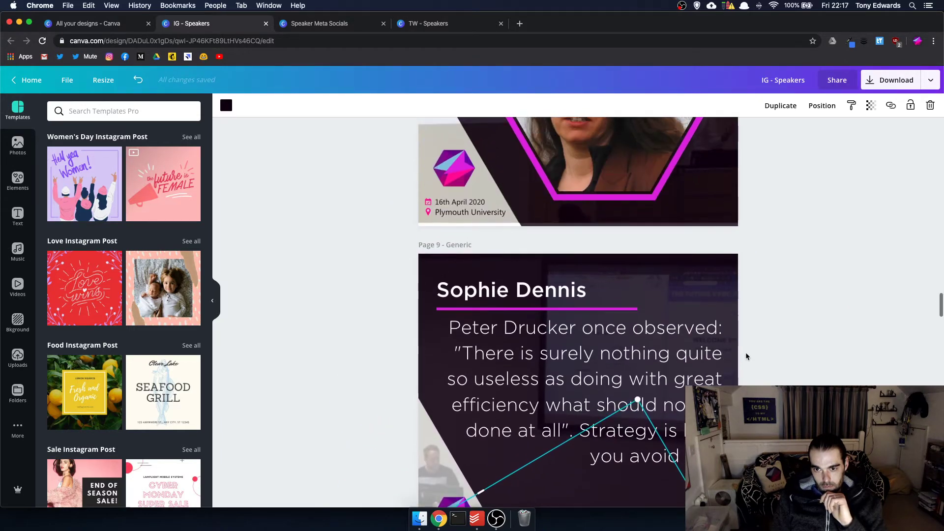
mouse_move(713, 290)
left_mouse_down()
mouse_move(711, 273)
mouse_move(734, 273)
mouse_move(727, 284)
left_mouse_up()
double_click(727, 281)
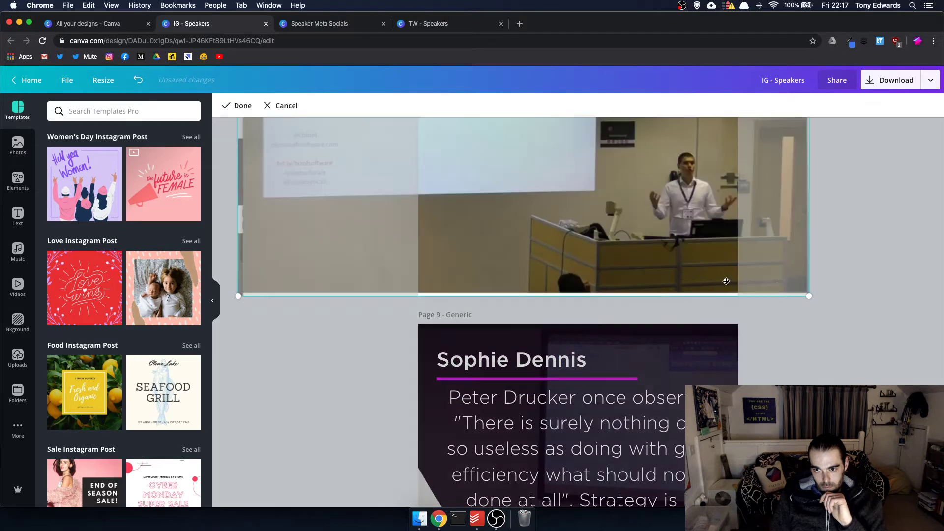
left_click(823, 300)
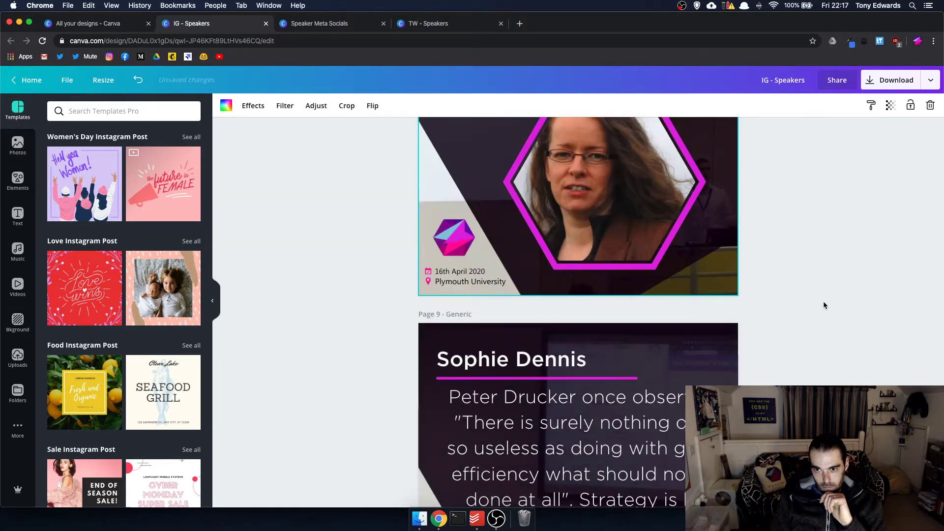
left_click(713, 238)
left_click_drag(706, 252, 747, 285)
scroll(747, 285, "up", 10)
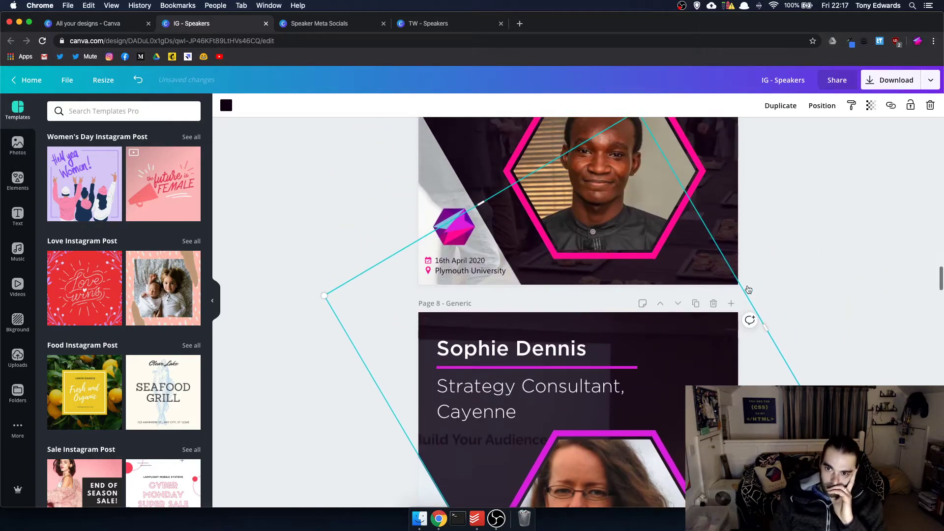
scroll(790, 265, "up", 5)
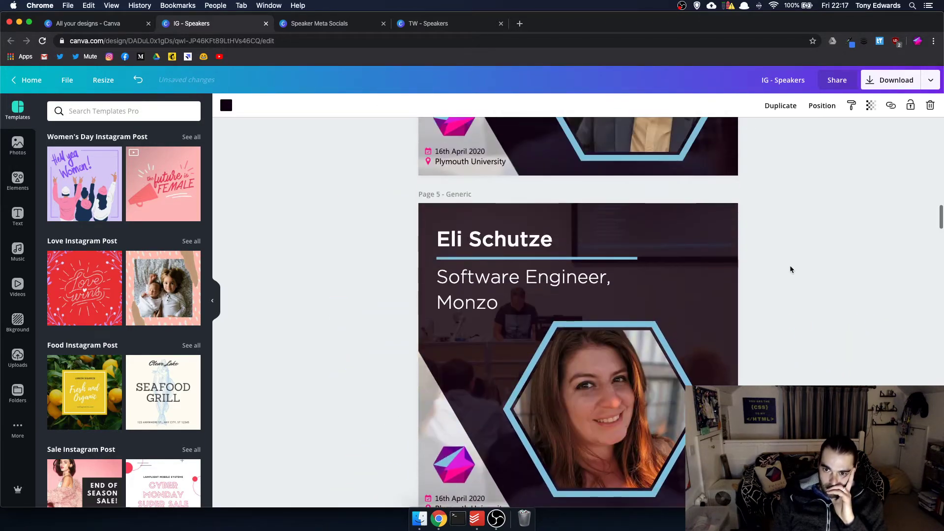
scroll(790, 264, "down", 15)
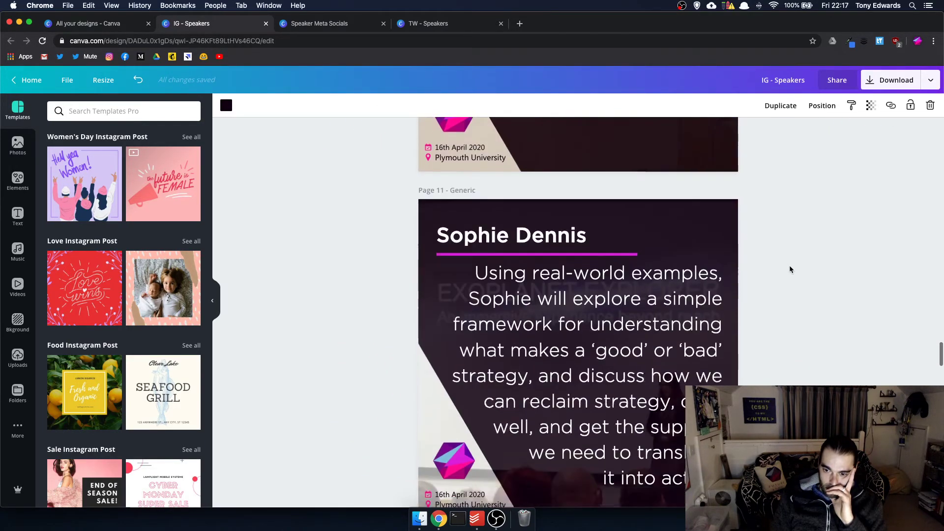
scroll(790, 265, "down", 15)
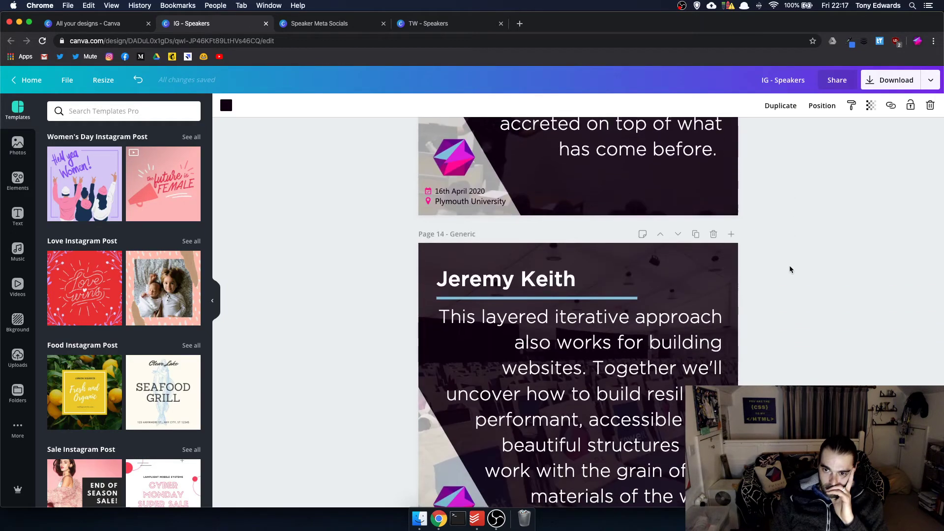
scroll(790, 269, "down", 15)
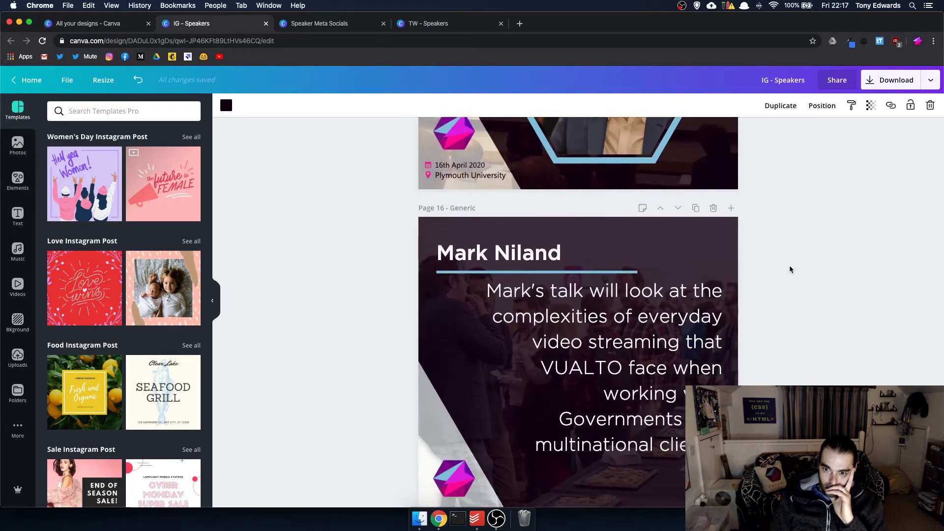
scroll(791, 270, "down", 3)
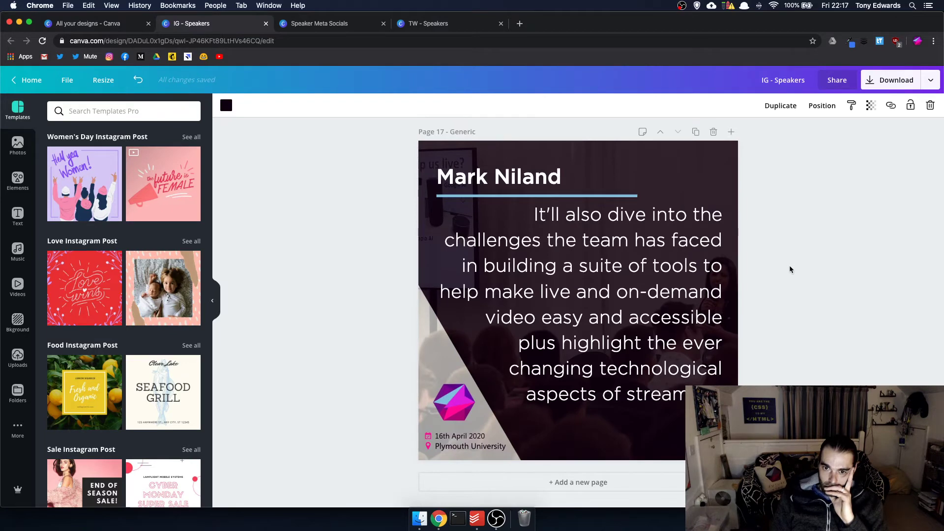
scroll(790, 268, "up", 10)
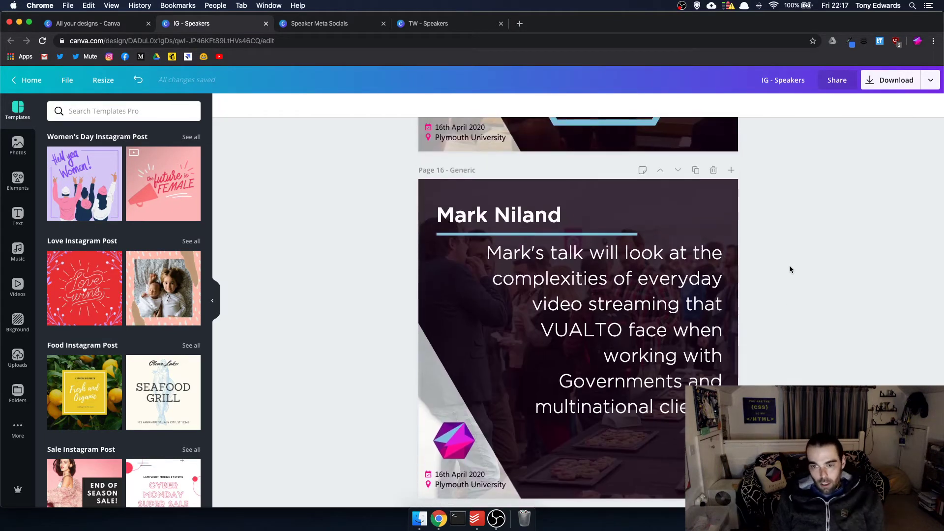
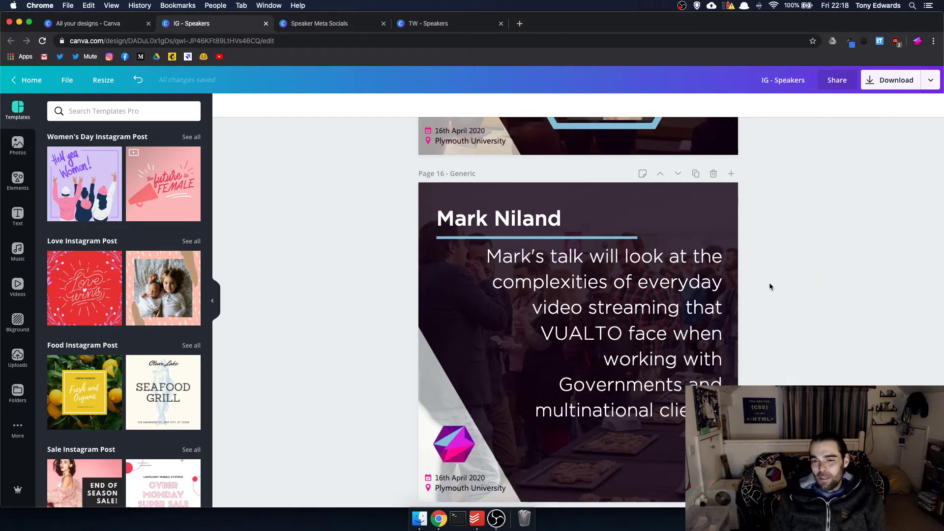
scroll(770, 285, "up", 6)
scroll(770, 286, "up", 20)
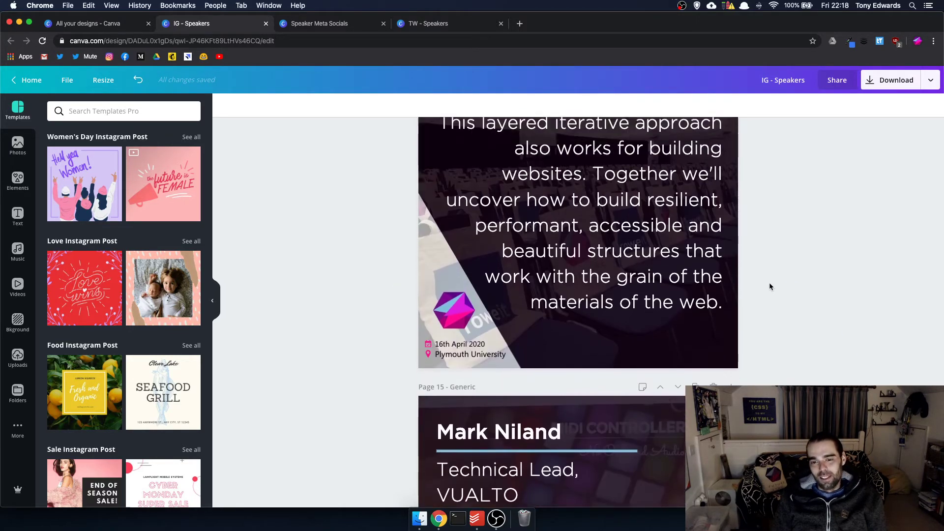
scroll(770, 283, "up", 10)
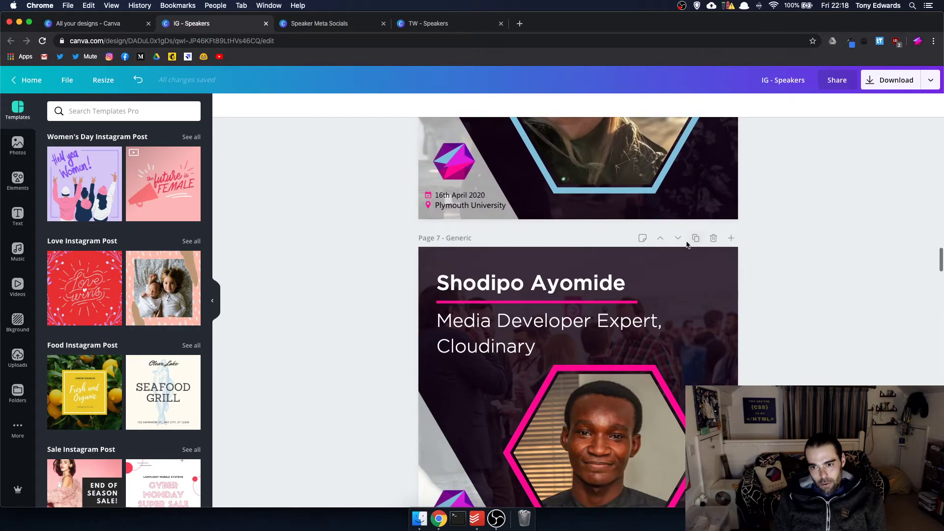
left_click(660, 238)
left_click(661, 238)
scroll(663, 241, "up", 4)
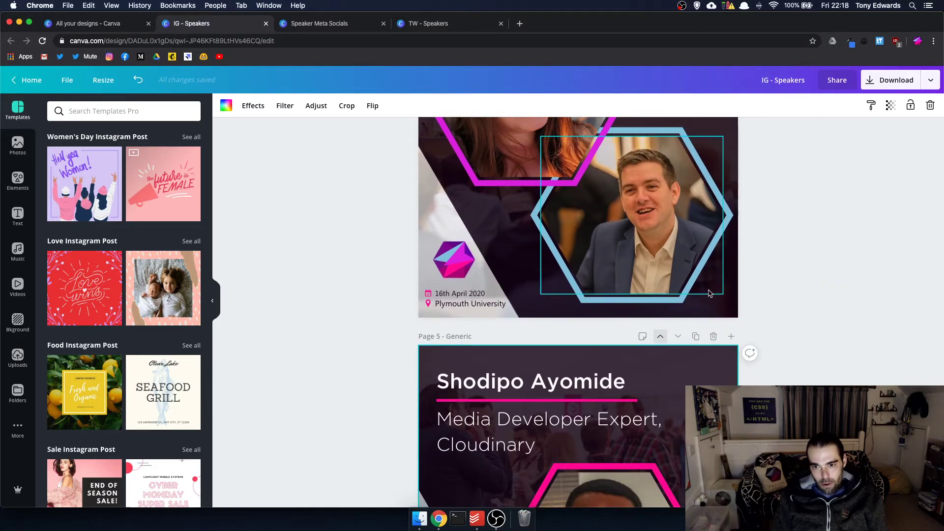
scroll(708, 290, "up", 17)
scroll(710, 290, "down", 20)
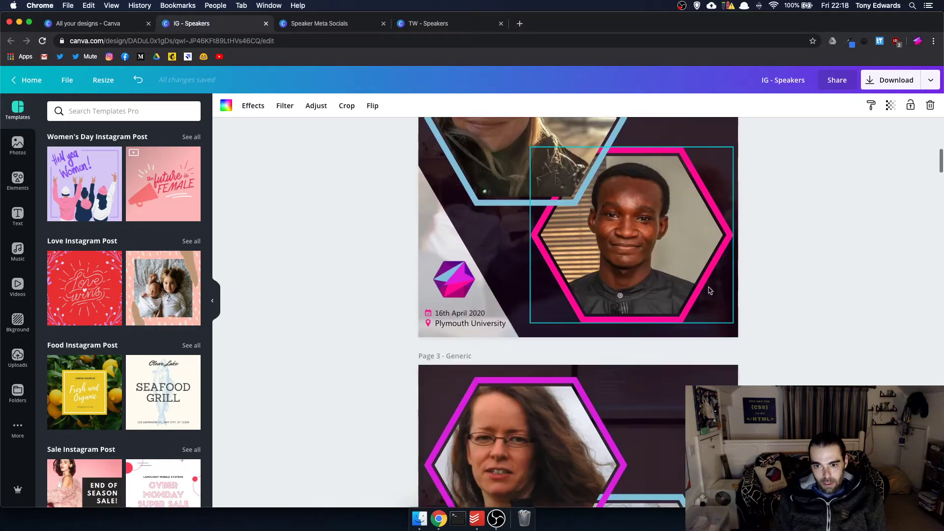
scroll(710, 290, "down", 17)
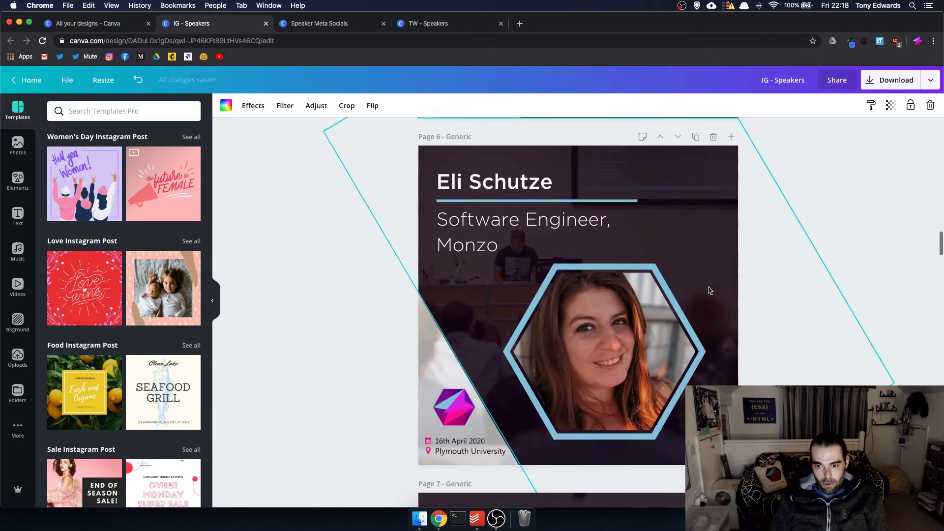
scroll(709, 290, "down", 2)
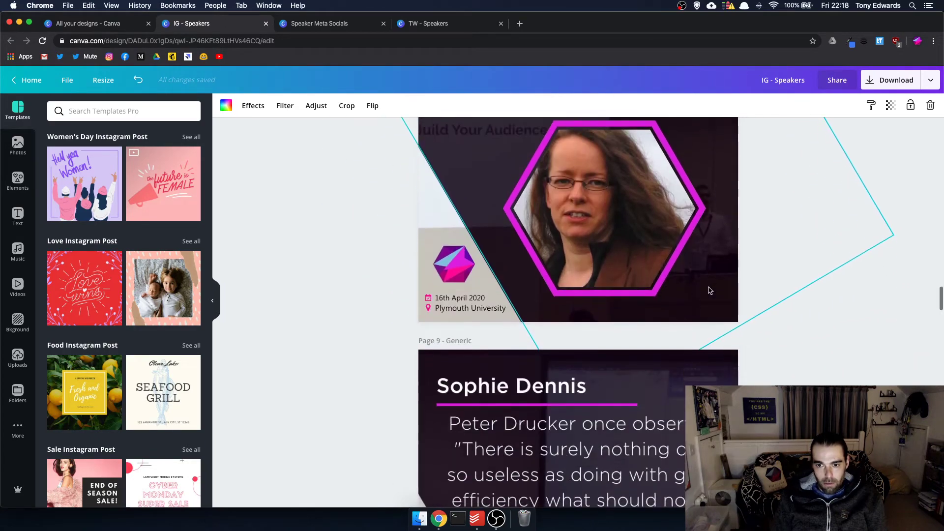
scroll(710, 290, "down", 20)
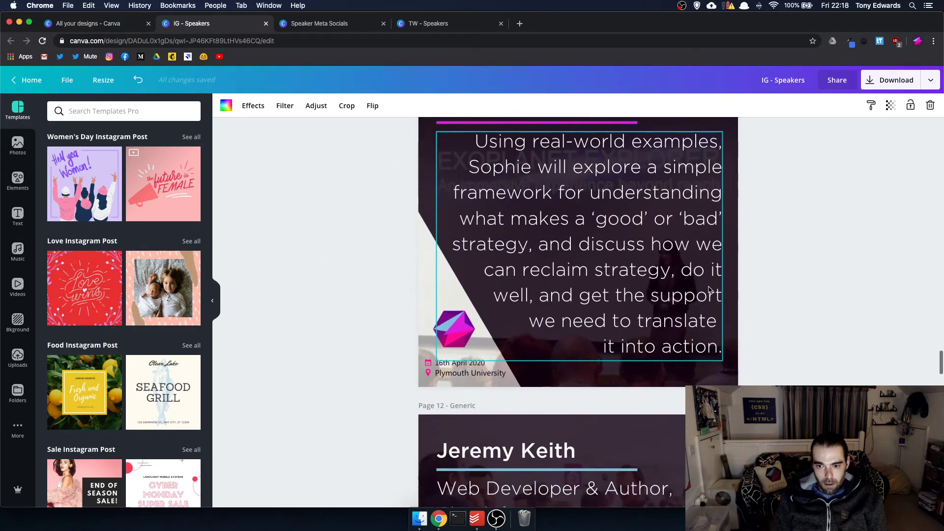
scroll(710, 290, "down", 20)
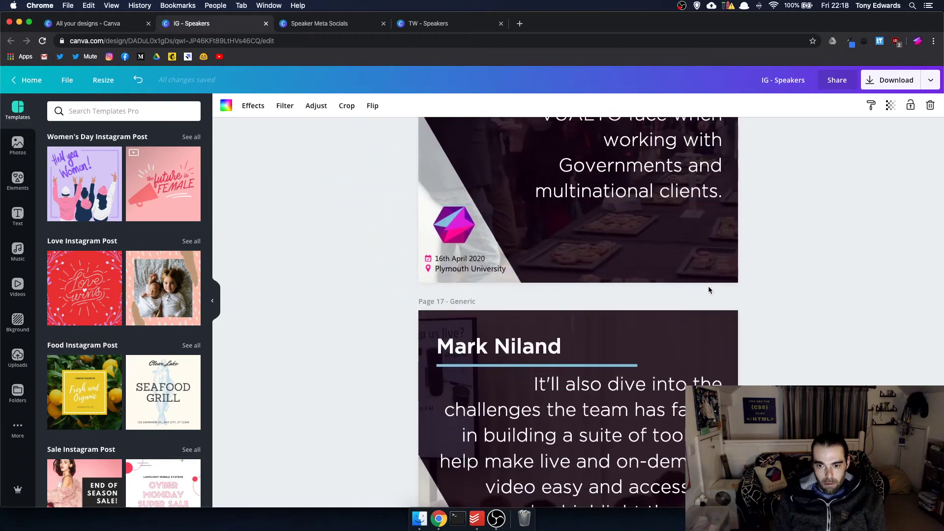
scroll(709, 290, "up", 20)
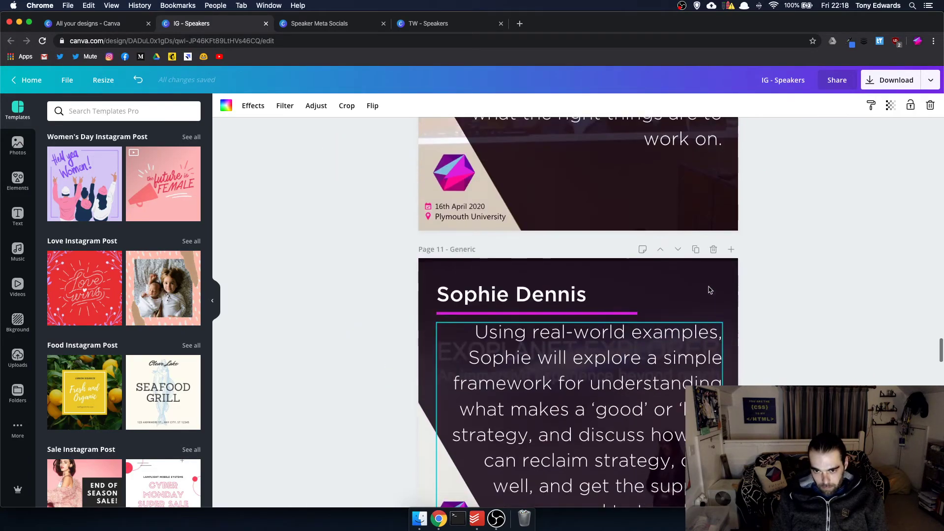
scroll(710, 290, "up", 15)
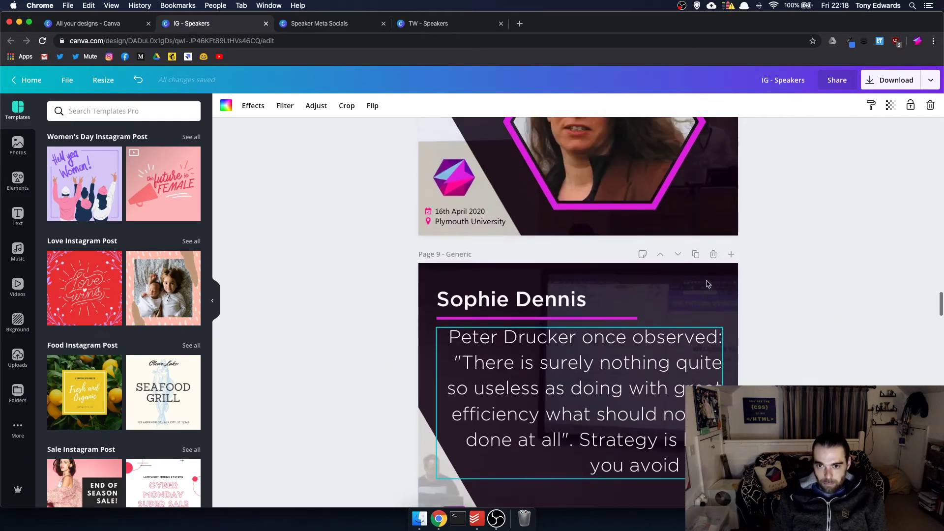
scroll(707, 286, "down", 12)
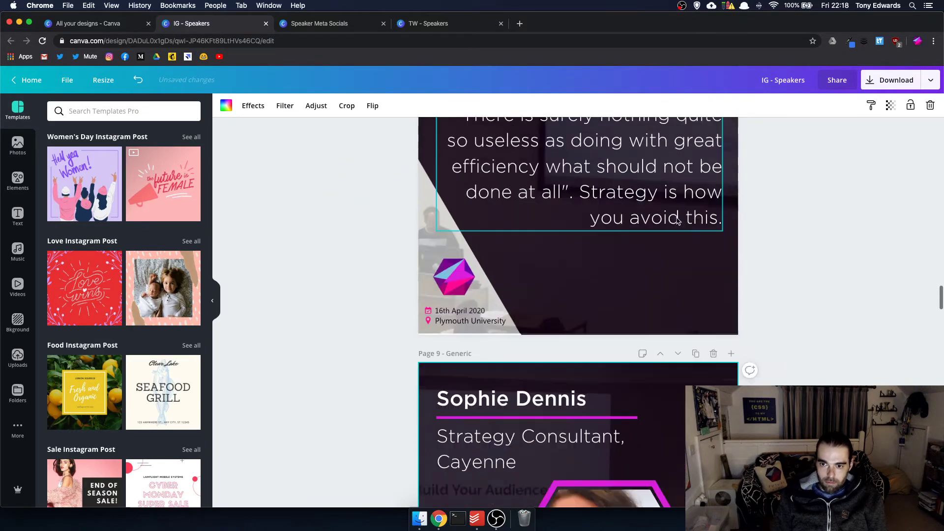
left_click(678, 222)
left_click(678, 222)
left_click(678, 222)
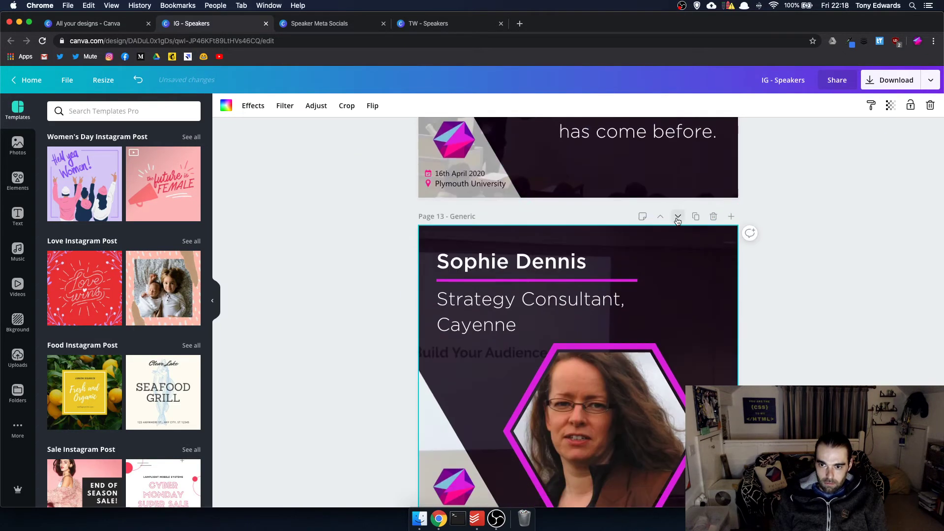
left_click(678, 222)
left_click(678, 217)
left_click(678, 217)
left_click(677, 217)
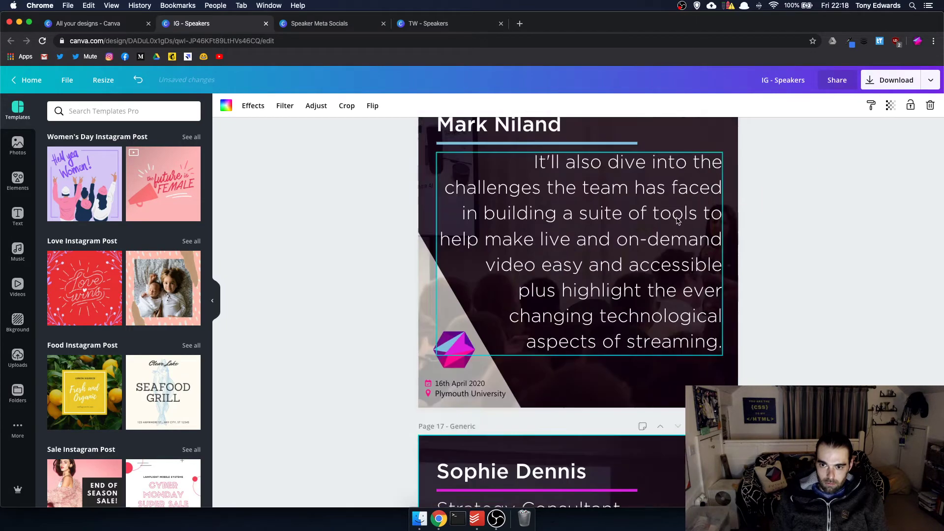
- Move the Peter Drucker slide down the deck to page 17
scroll(678, 221, "up", 20)
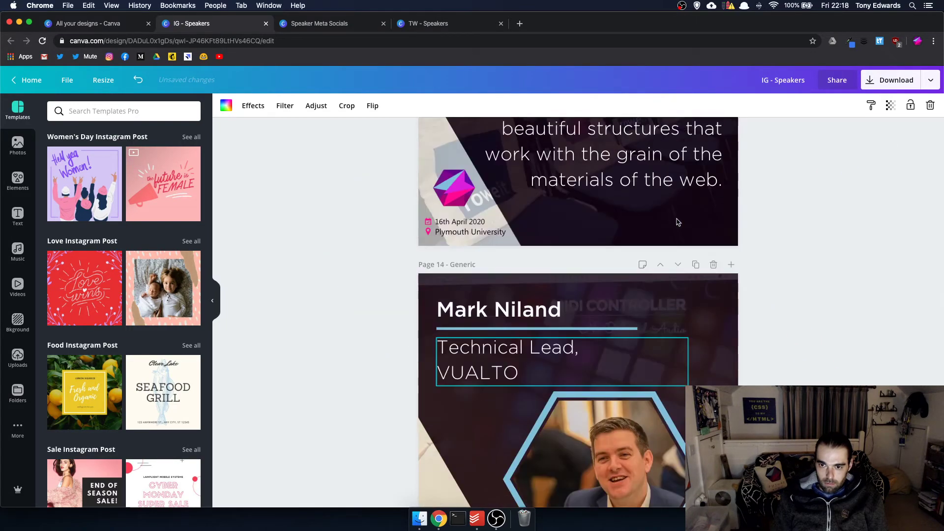
scroll(678, 222, "up", 12)
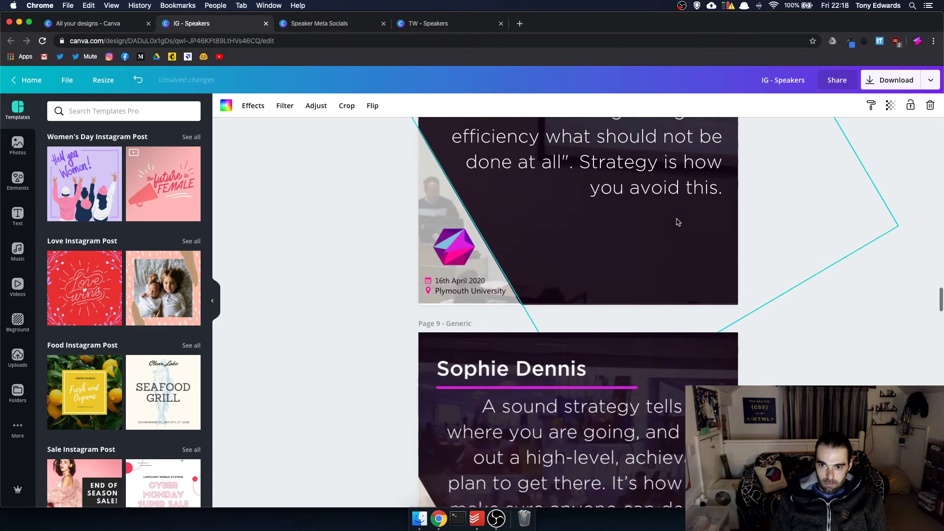
scroll(672, 362, "up", 2)
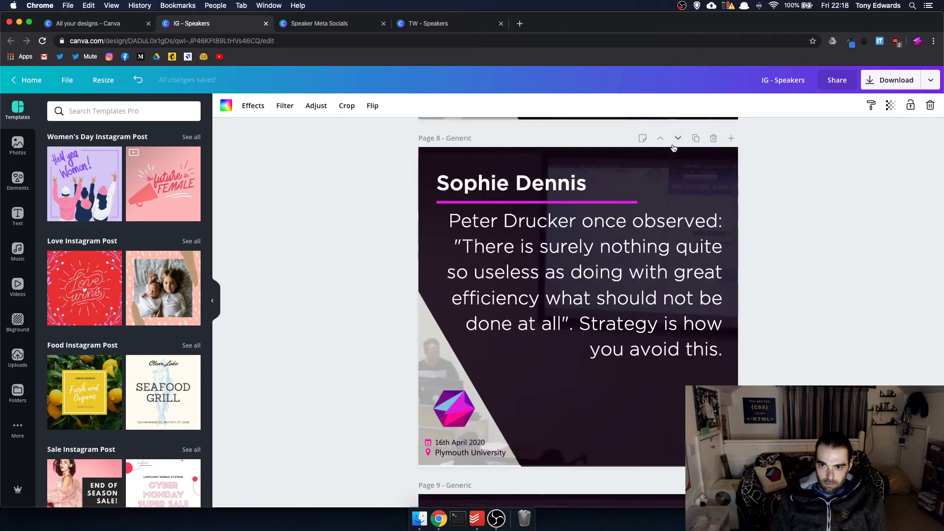
left_click(678, 140)
left_click(678, 140)
left_click(679, 141)
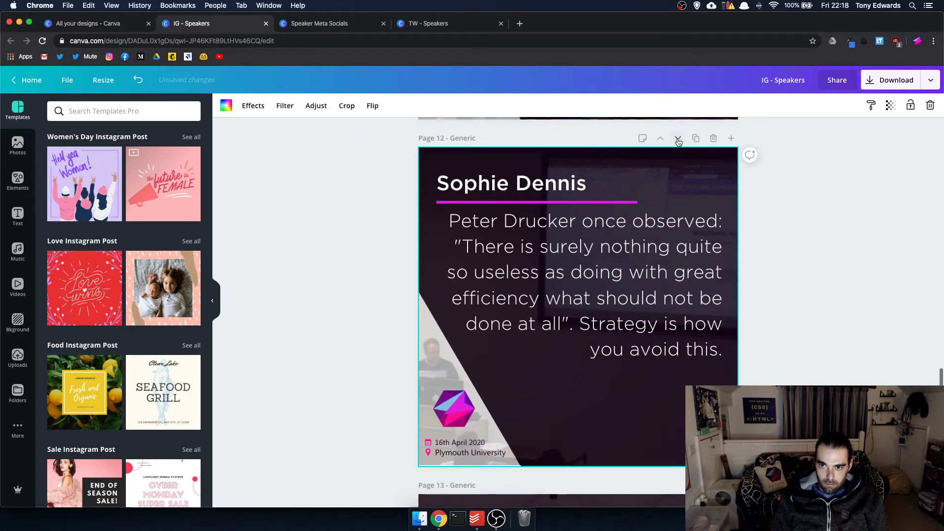
left_click(679, 141)
left_click(678, 141)
left_click(678, 141)
left_click(678, 142)
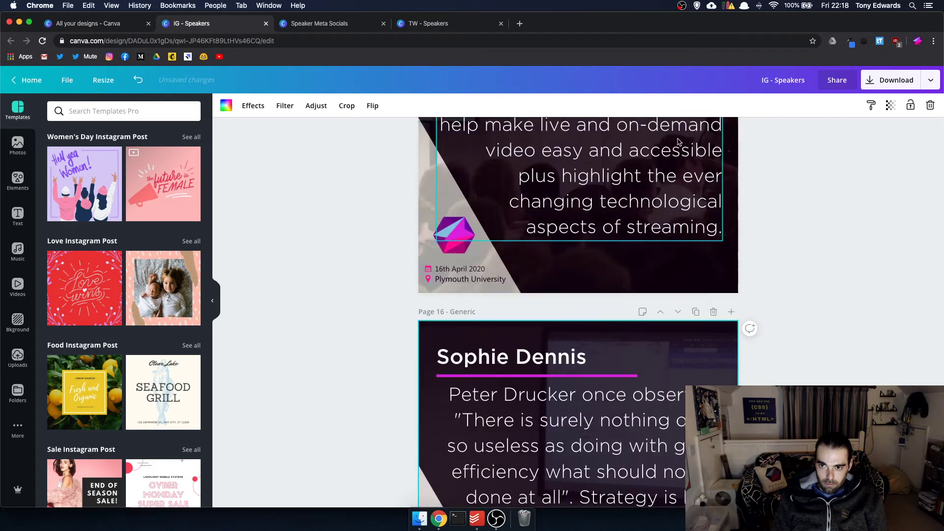
left_click(678, 141)
scroll(685, 150, "up", 20)
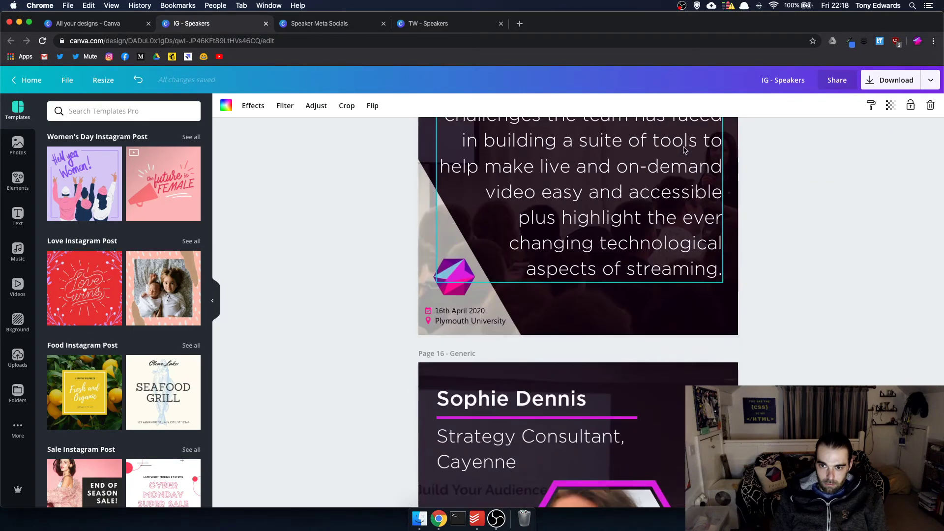
scroll(685, 151, "up", 20)
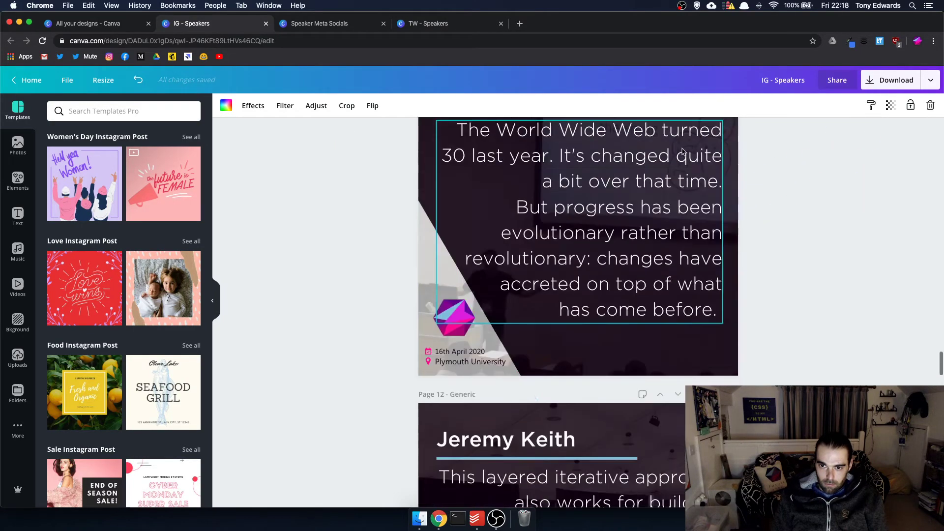
scroll(682, 151, "up", 10)
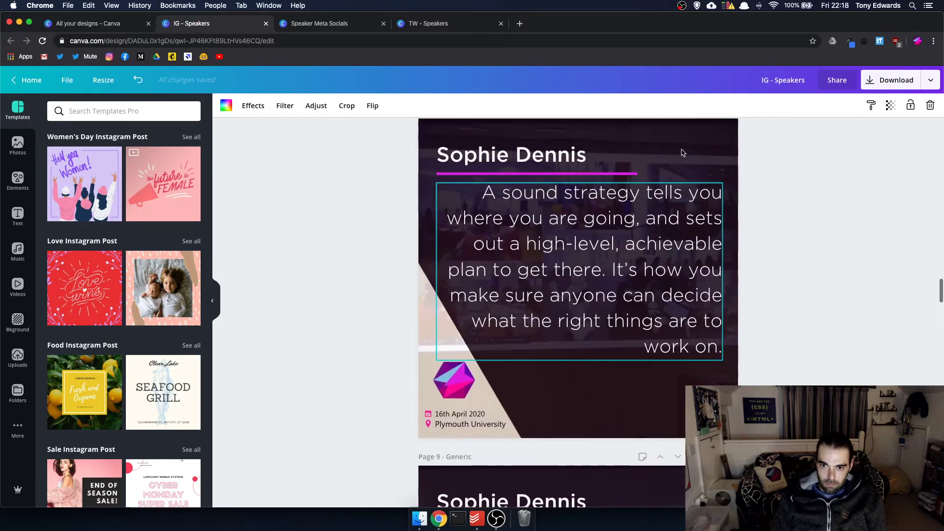
left_click(679, 286)
scroll(681, 286, "down", 20)
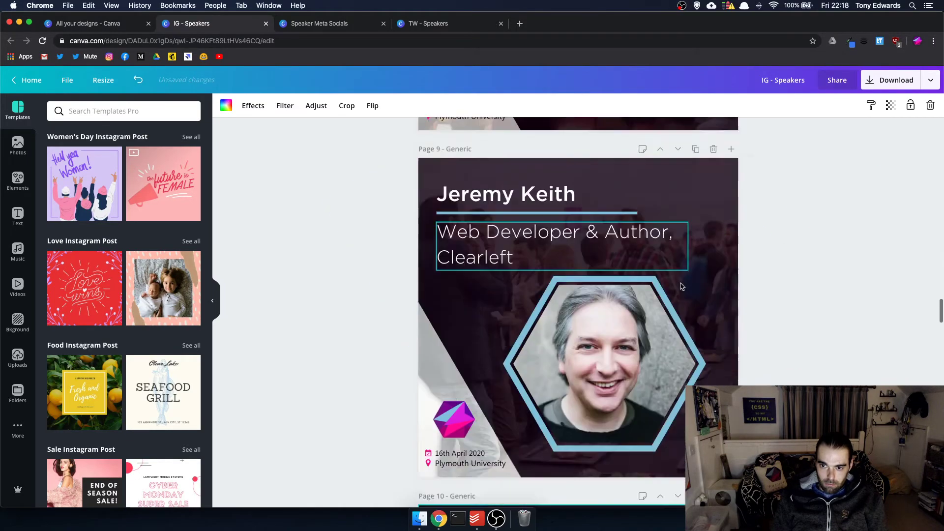
left_click(679, 286)
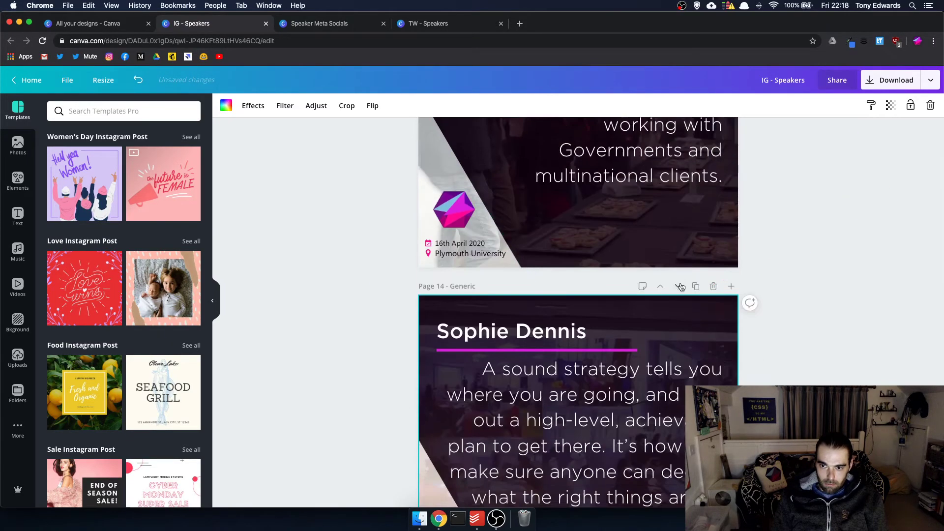
left_click(679, 287)
left_click(679, 286)
left_click(679, 287)
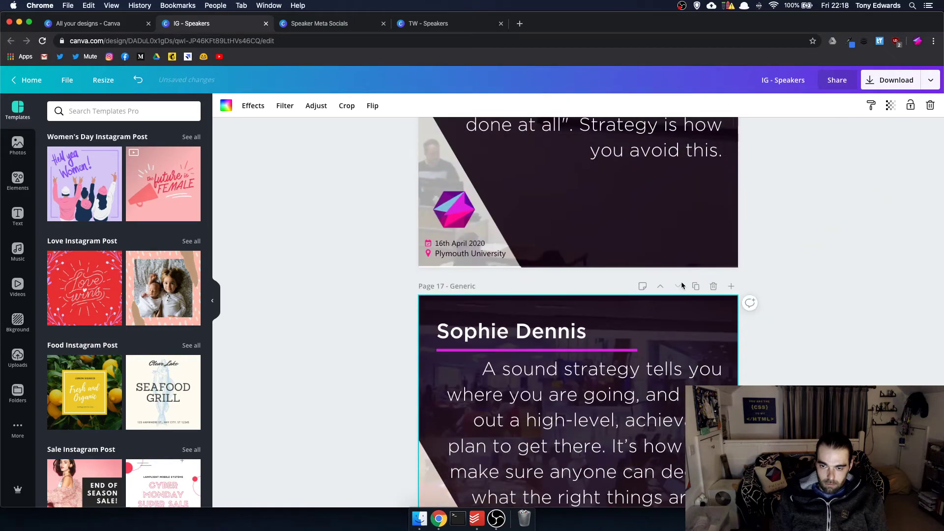
scroll(682, 287, "up", 20)
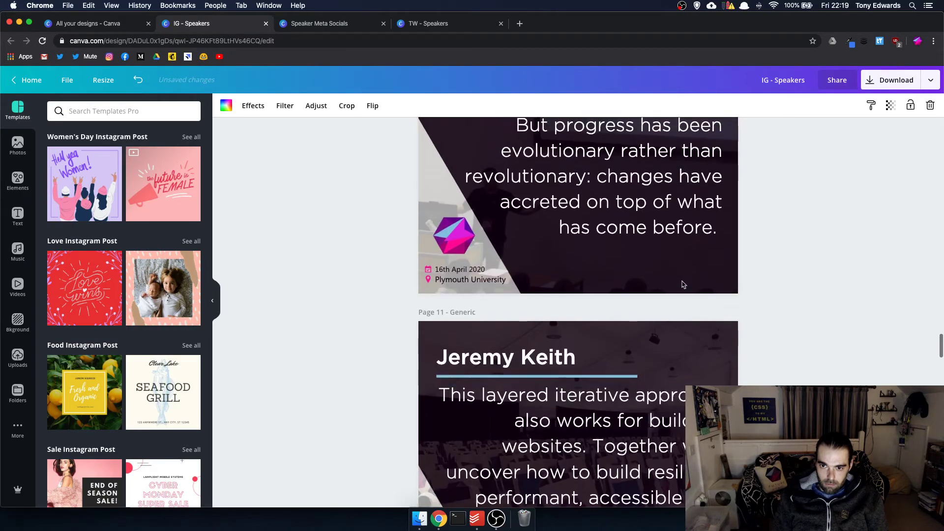
scroll(682, 284, "up", 15)
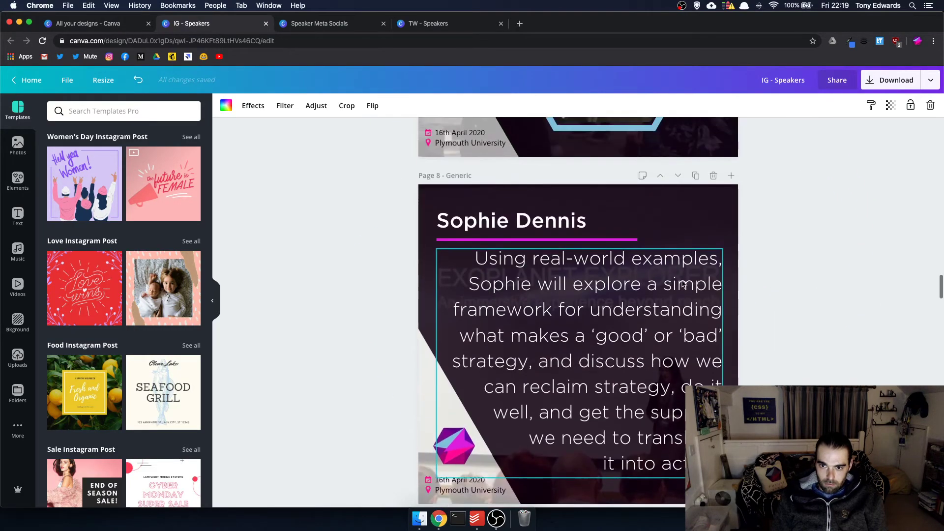
scroll(683, 284, "down", 1)
left_click(678, 158)
left_click(679, 158)
left_click(678, 159)
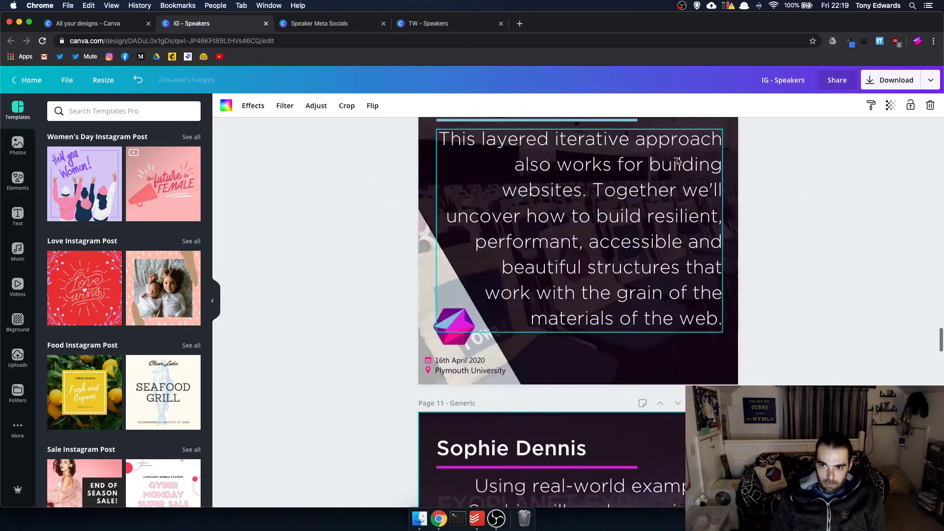
left_click(678, 160)
left_click(679, 160)
left_click(679, 160)
left_click(678, 161)
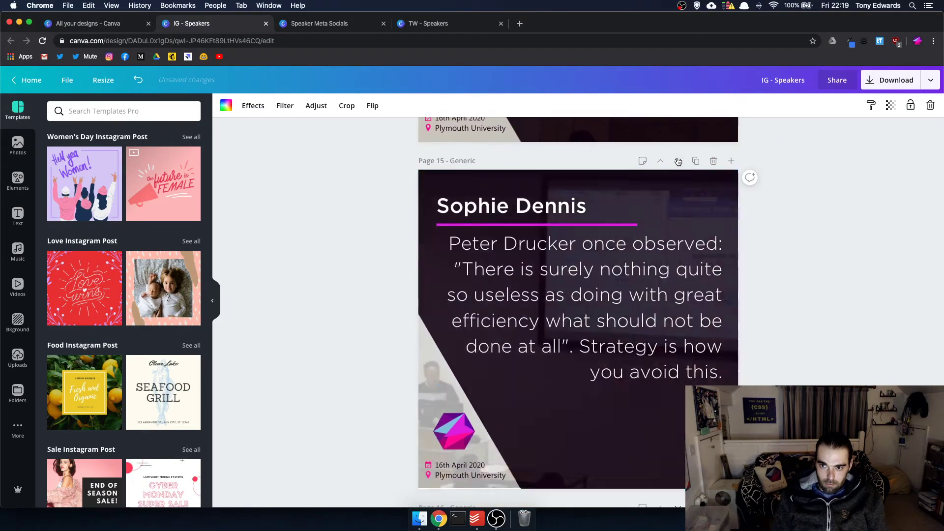
left_click(679, 161)
left_click(678, 160)
- Move the Media Developer Expert, Cloudinary speaker page down one place
scroll(677, 222, "up", 20)
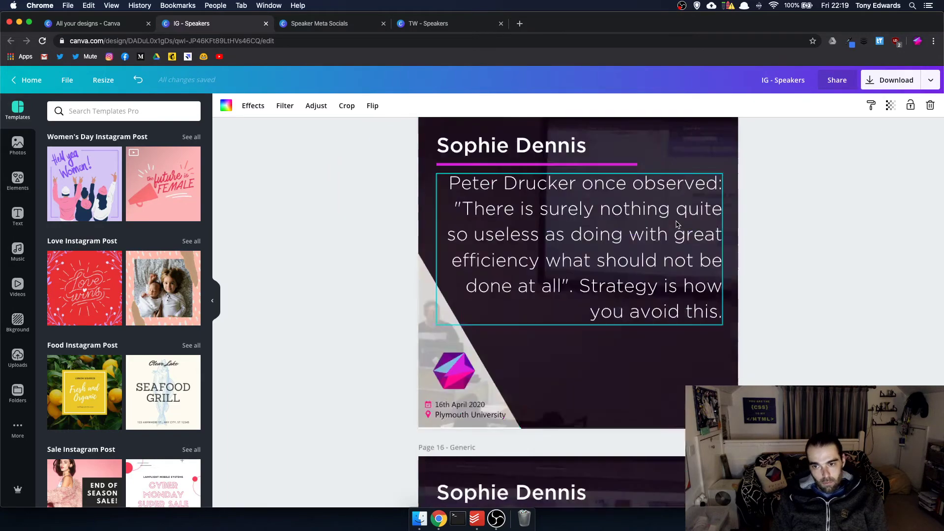
scroll(676, 224, "up", 9)
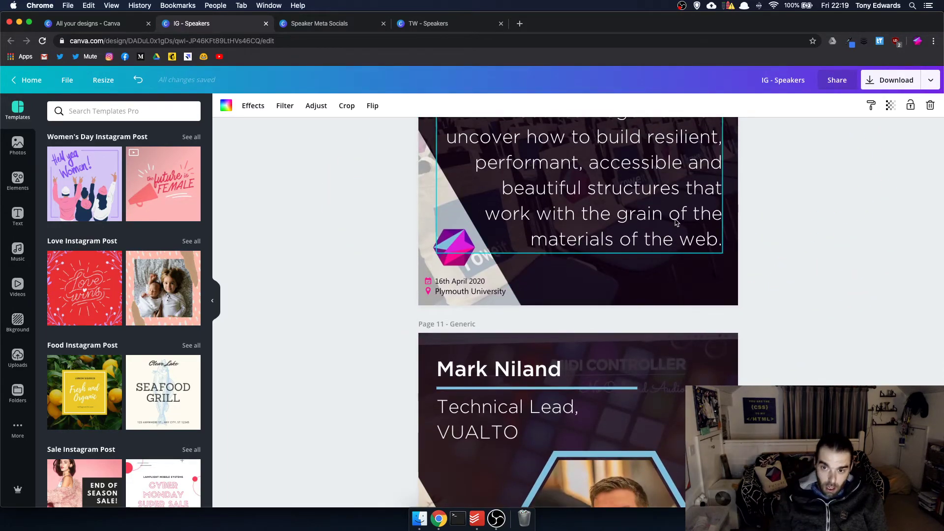
scroll(642, 265, "down", 5)
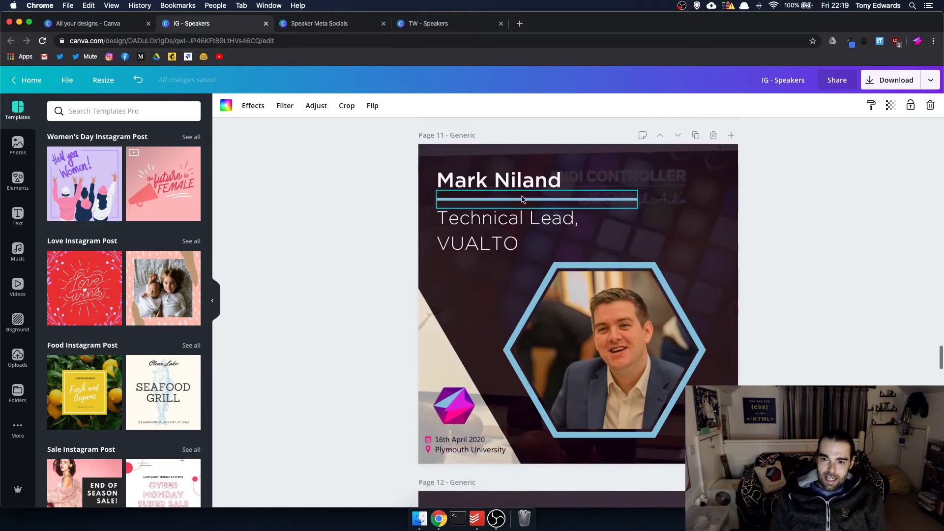
scroll(630, 330, "up", 20)
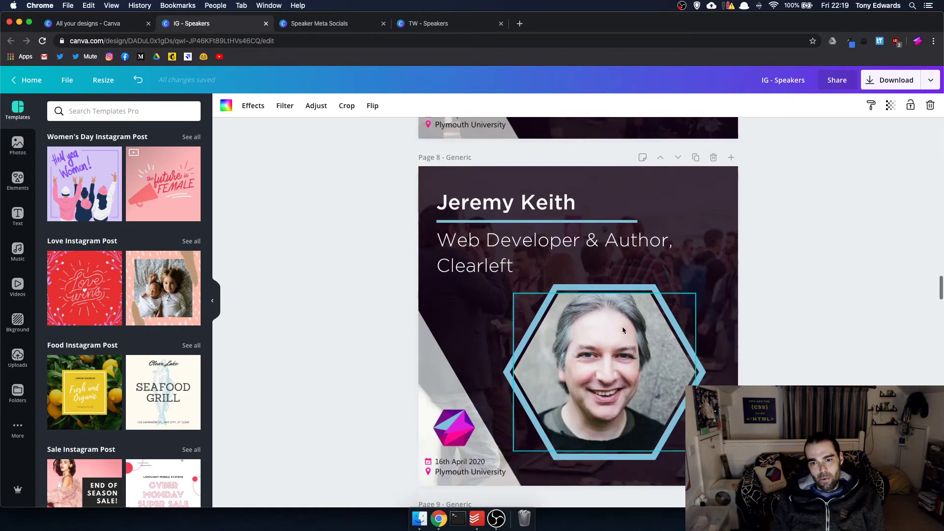
scroll(624, 330, "up", 15)
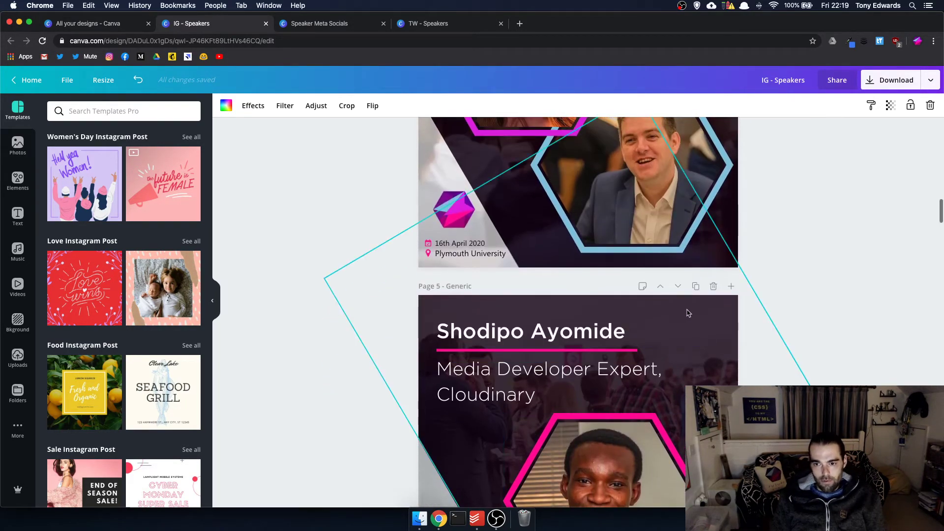
left_click(678, 287)
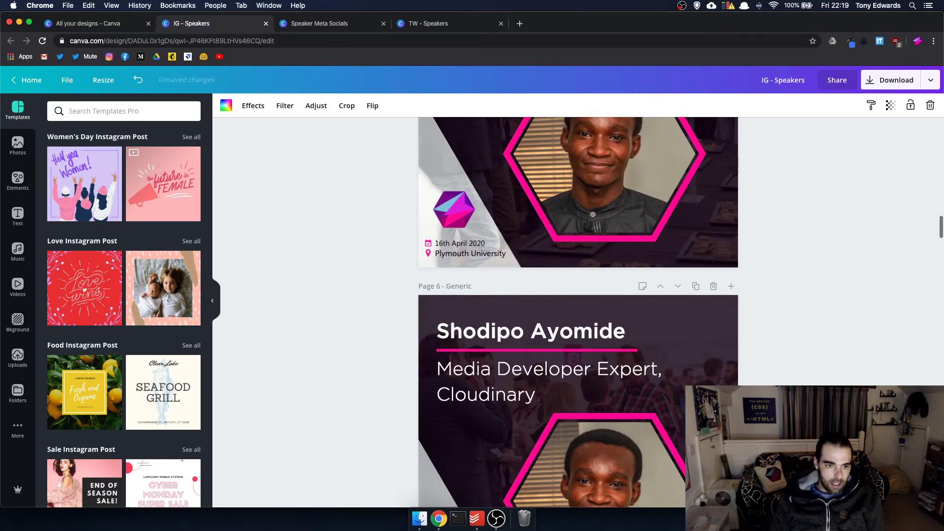
- Drag the blonde woman's photo from the 2020 Speaker Photos folder into page 6's hexagon
left_click(16, 358)
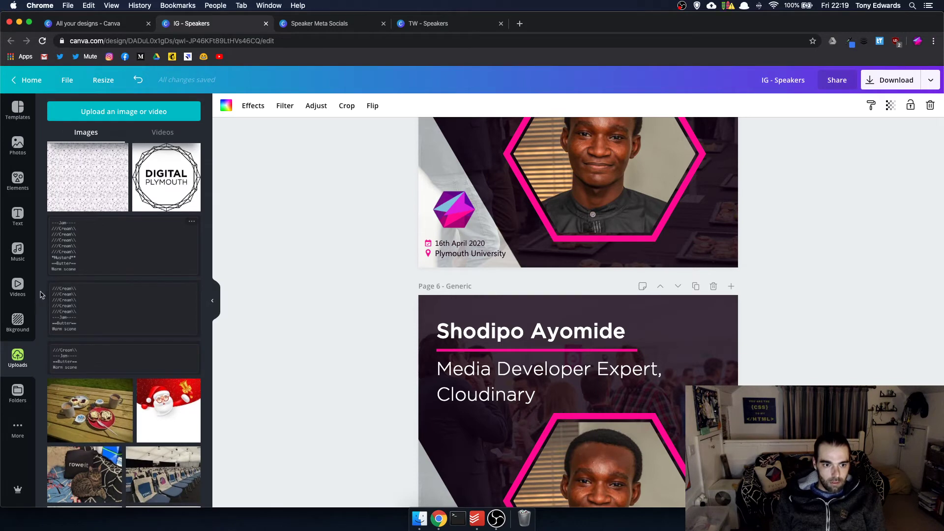
left_click(18, 393)
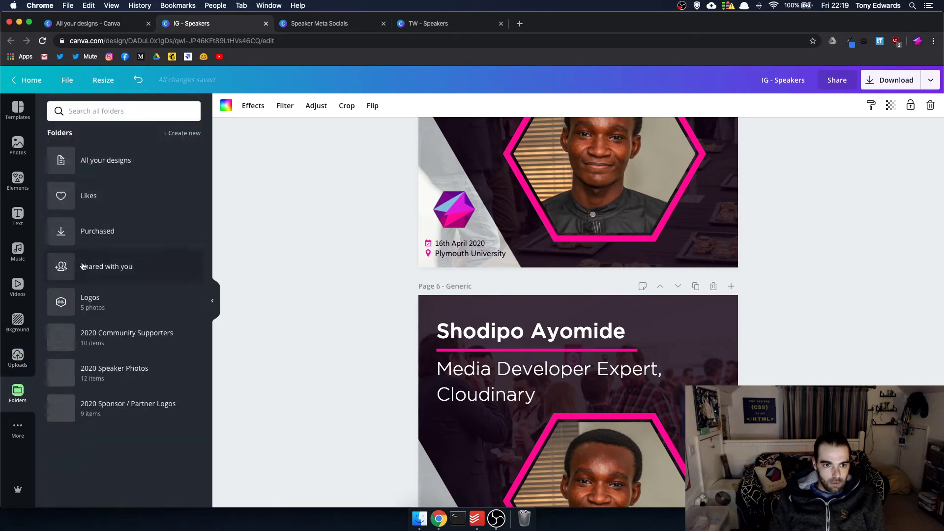
left_click(110, 376)
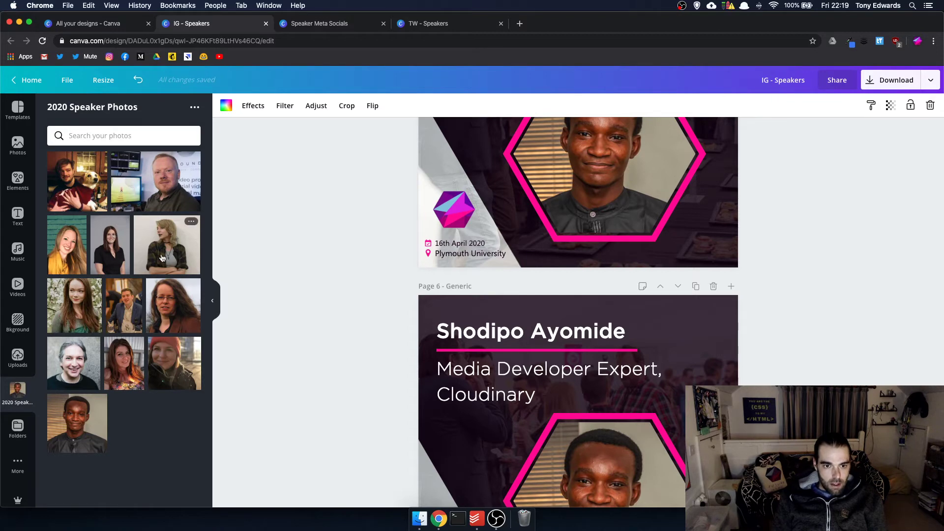
left_click_drag(162, 258, 548, 451)
- Replace page 6's heading with the new speaker's name
scroll(557, 453, "down", 2)
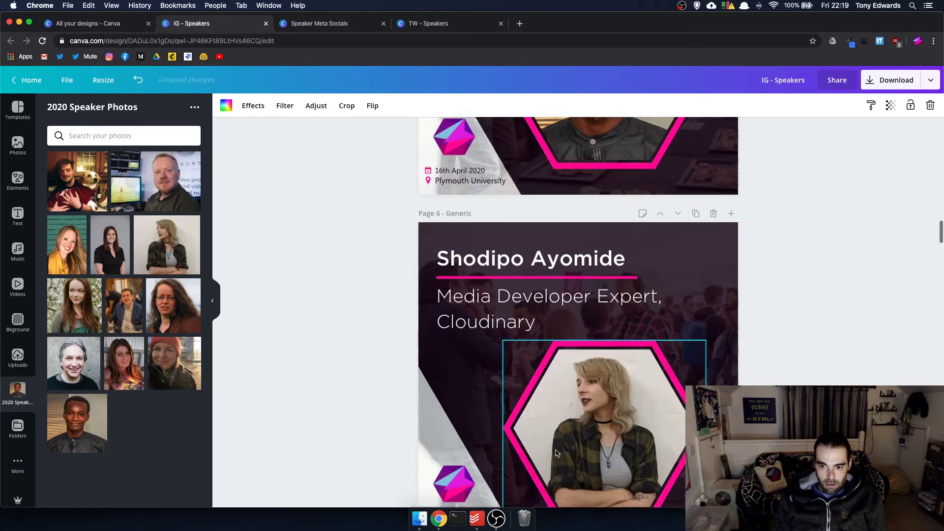
scroll(557, 453, "down", 1)
double_click(523, 219)
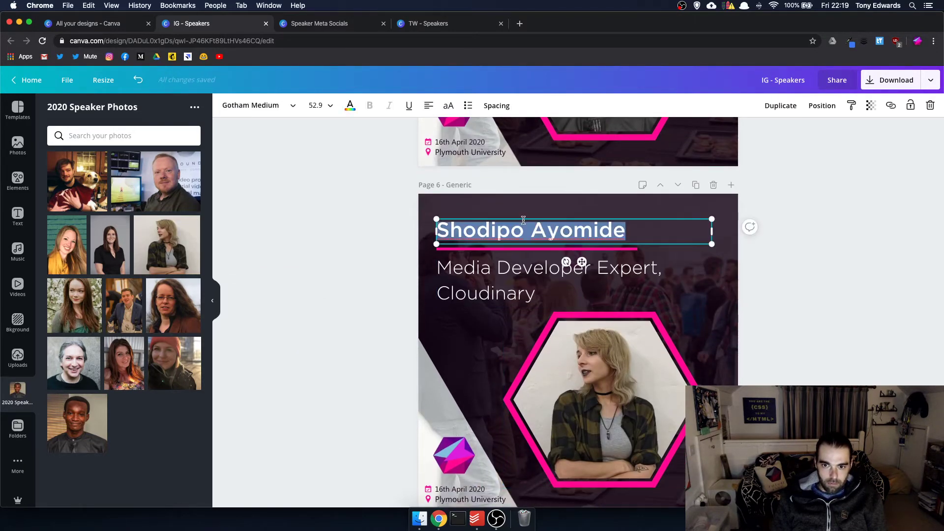
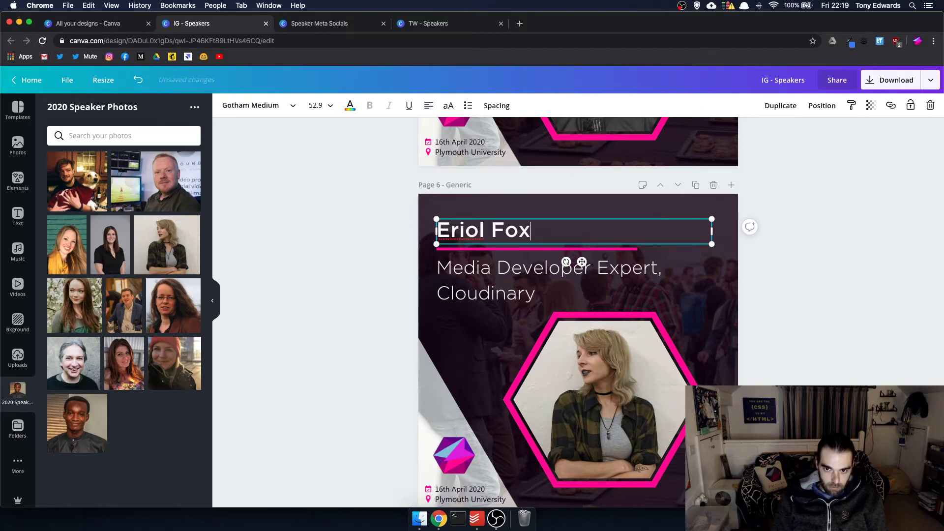
- Paste 'Humanitarian Designer, Humanitarian.design' from Speaker Meta Socials as page 6's subtitle
scroll(521, 159, "down", 1)
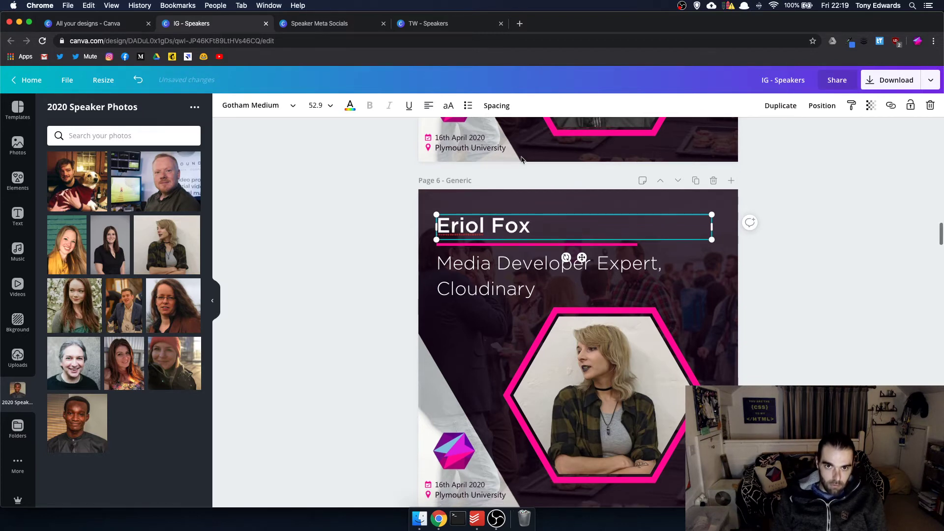
left_click(320, 27)
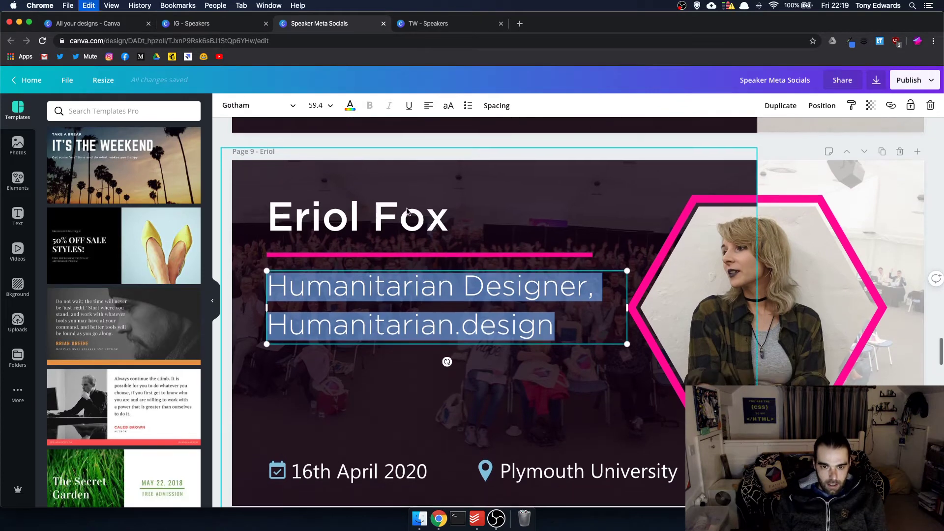
left_click(208, 23)
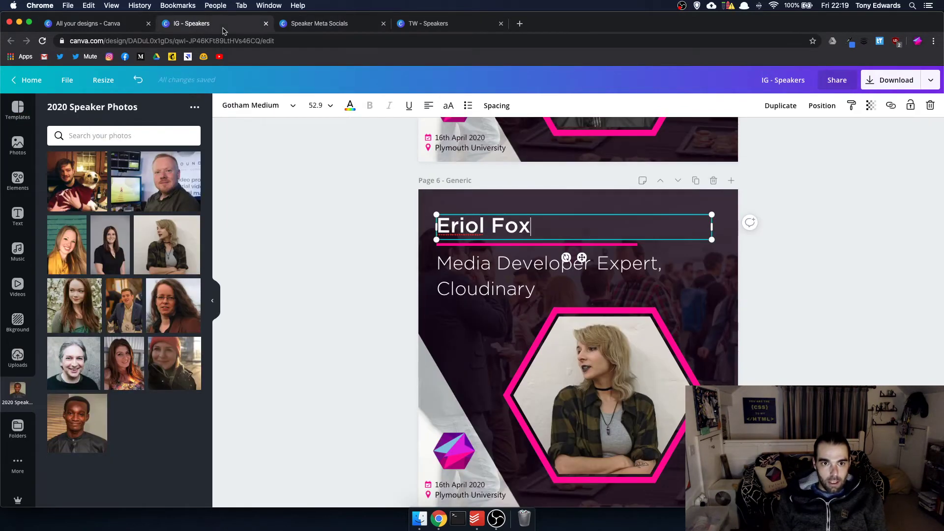
left_click(472, 264)
left_click(473, 264)
type("Humanitarian Designer, Humanitarian.design")
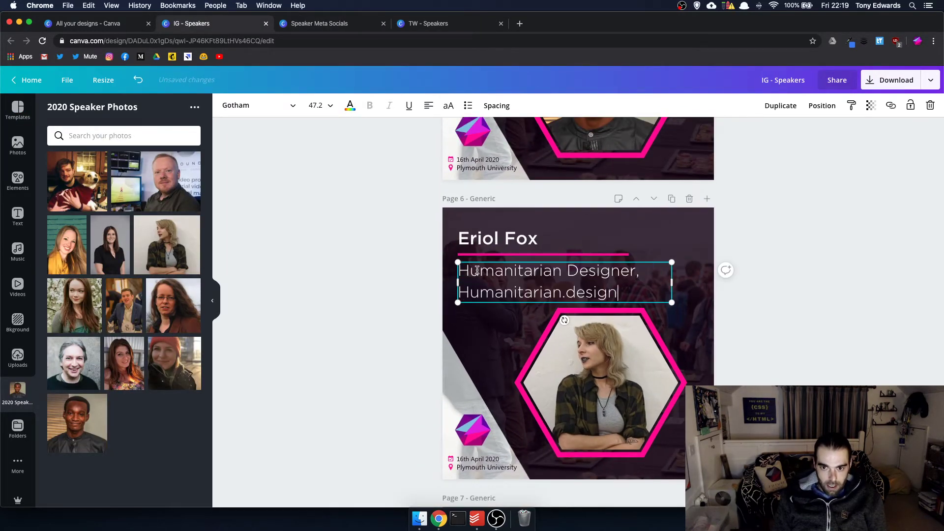
left_click(741, 285)
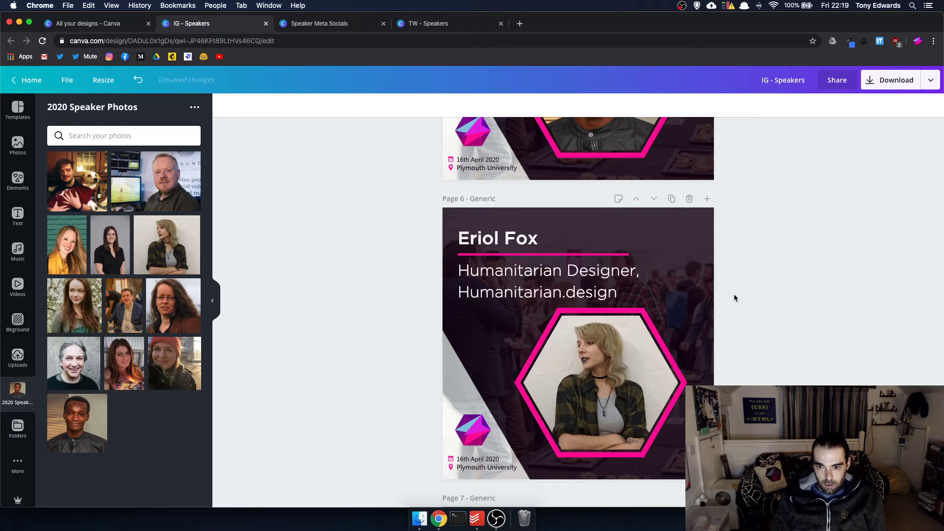
scroll(665, 292, "down", 2)
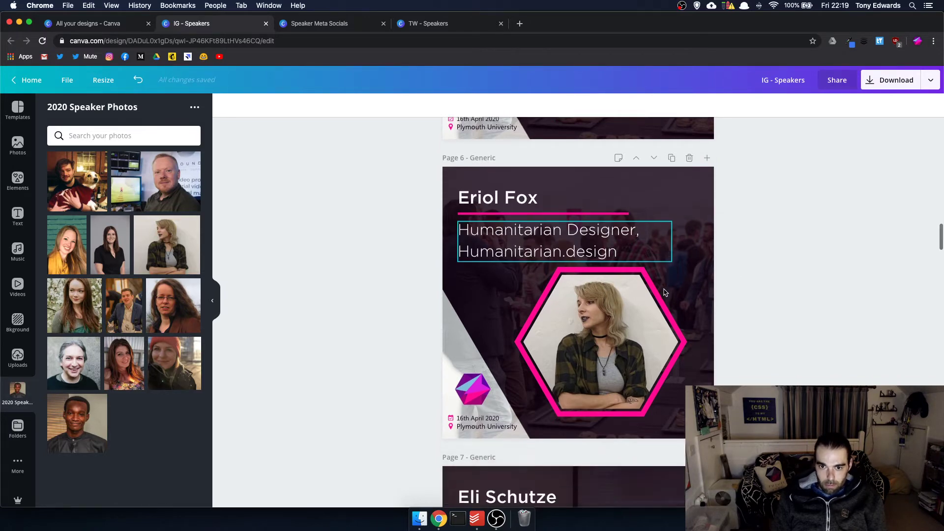
scroll(665, 292, "down", 20)
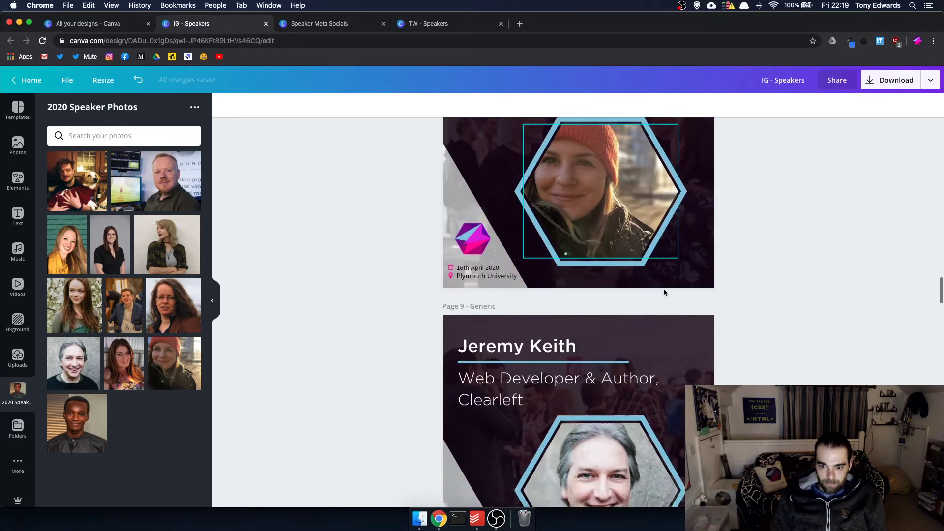
- Duplicate the VUALTO Technical Lead page and move the copy two places down, below the quote pages
scroll(665, 292, "down", 20)
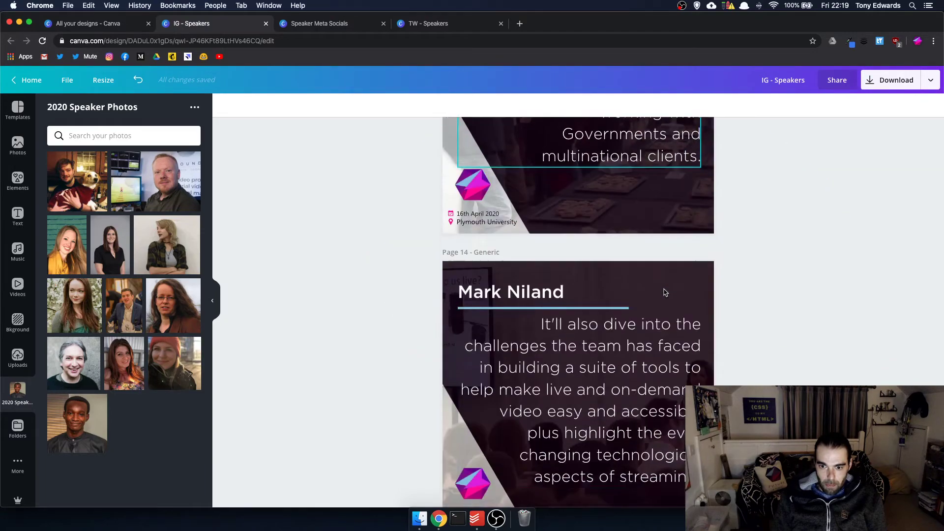
scroll(665, 292, "down", 7)
scroll(664, 292, "up", 20)
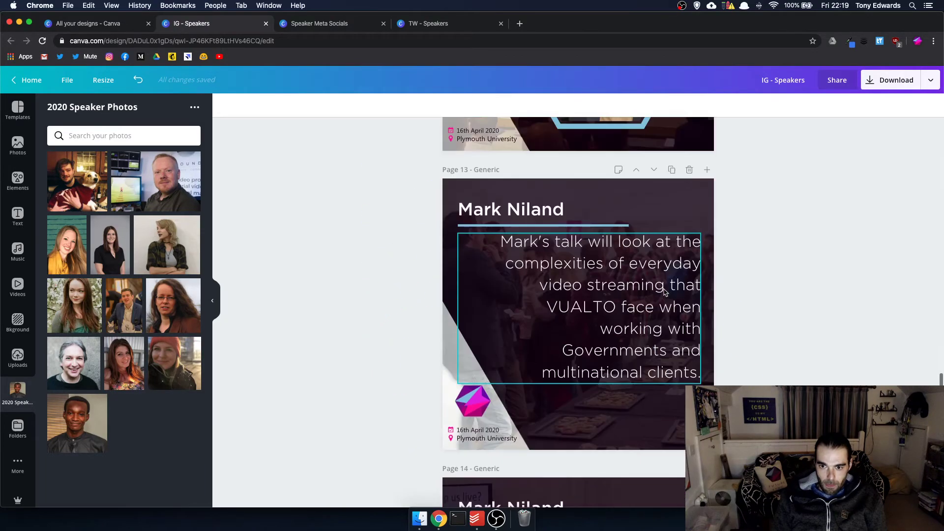
scroll(664, 293, "up", 3)
left_click(672, 178)
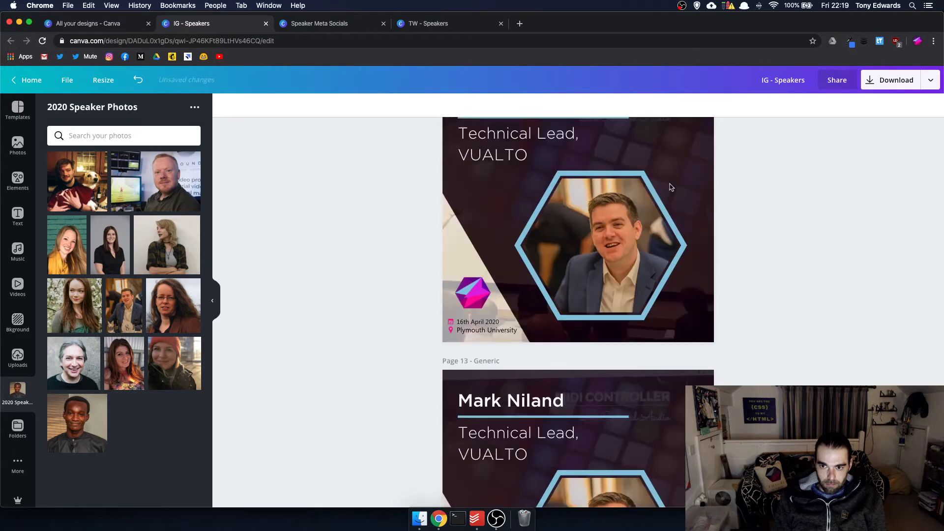
left_click(655, 178)
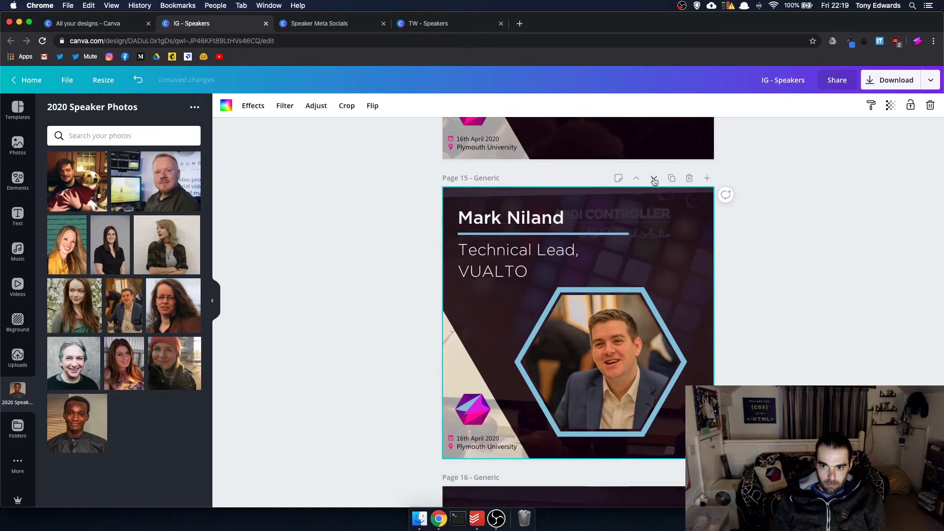
left_click(654, 178)
- Place the dog photo in the copy's hexagon and adjust its crop
scroll(661, 220, "down", 4)
scroll(649, 221, "up", 3)
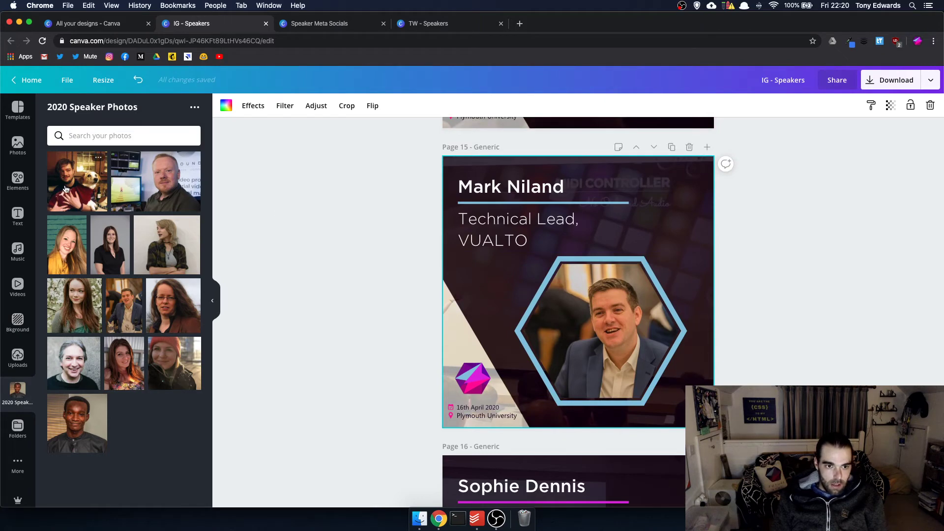
left_click_drag(68, 189, 592, 328)
double_click(595, 320)
left_click(315, 24)
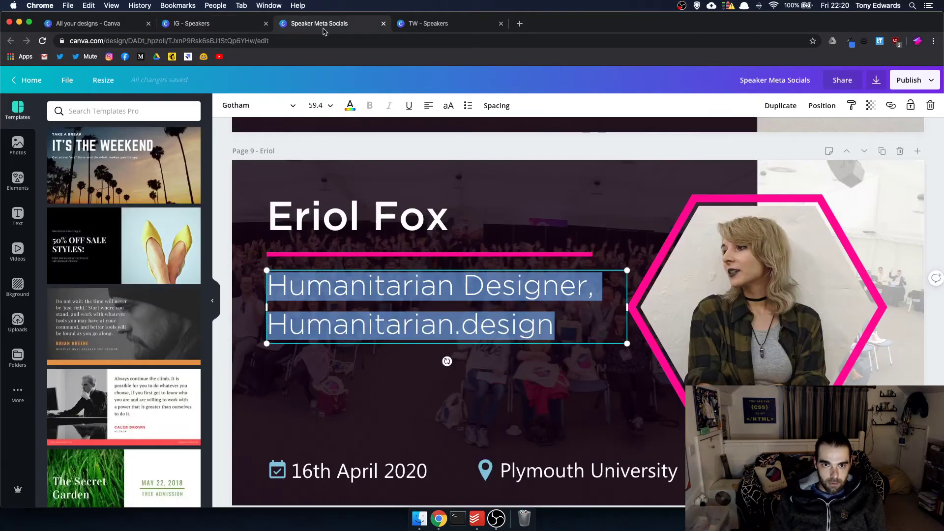
- Select page 7's speaker name in Speaker Meta Socials, check TW - Speakers, then return to IG - Speakers page 15
scroll(392, 160, "up", 10)
scroll(392, 161, "down", 10)
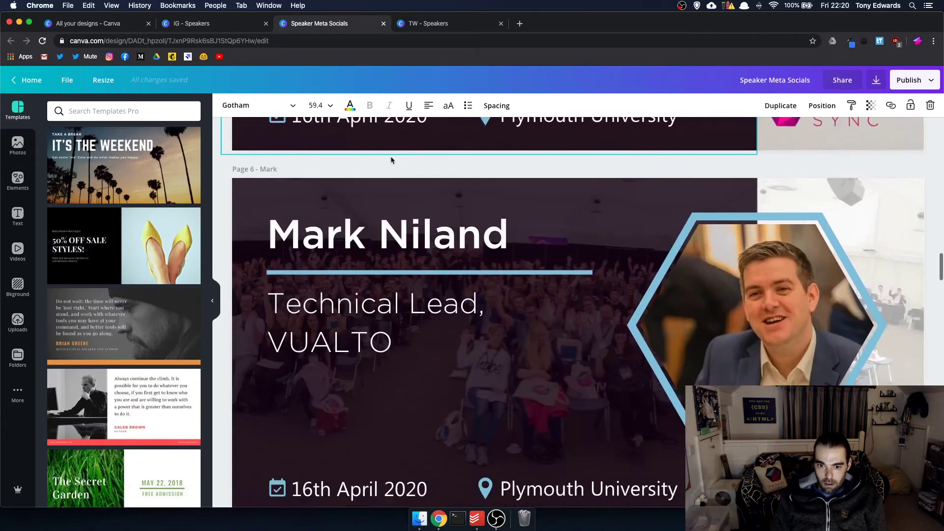
scroll(392, 160, "down", 1)
scroll(392, 160, "up", 15)
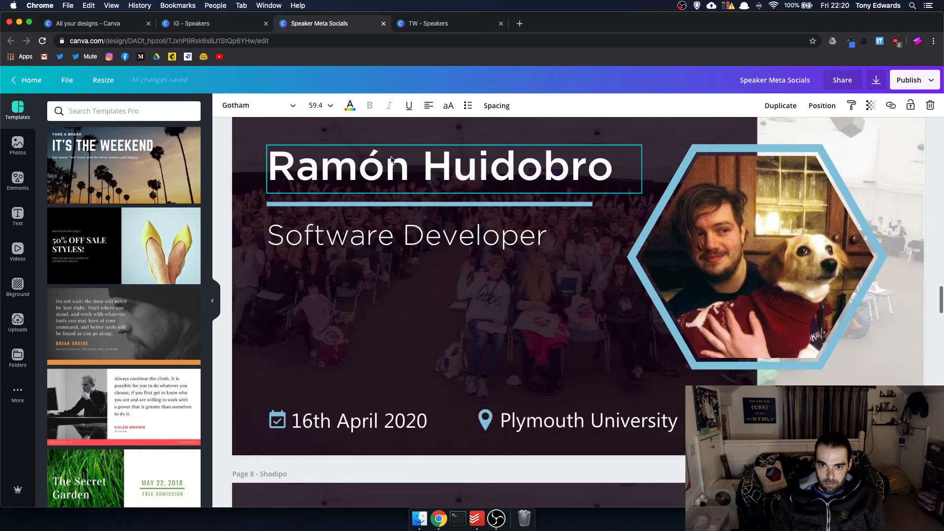
scroll(393, 160, "up", 3)
left_click(393, 267)
left_click(393, 267)
key("super+c")
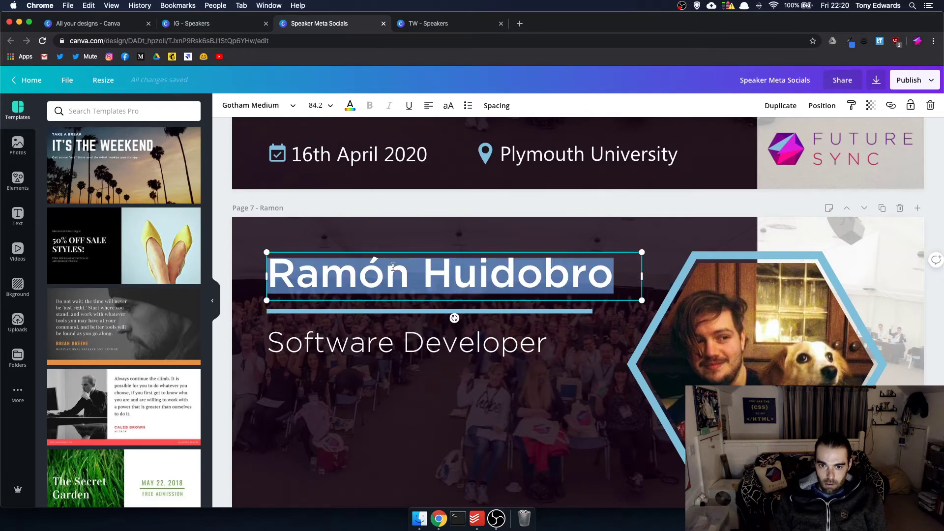
scroll(393, 264, "up", 1)
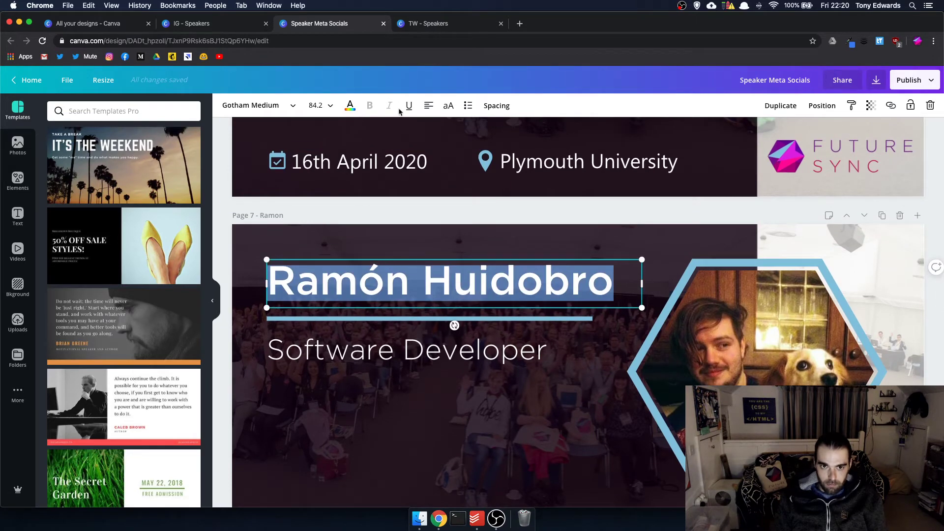
left_click(423, 23)
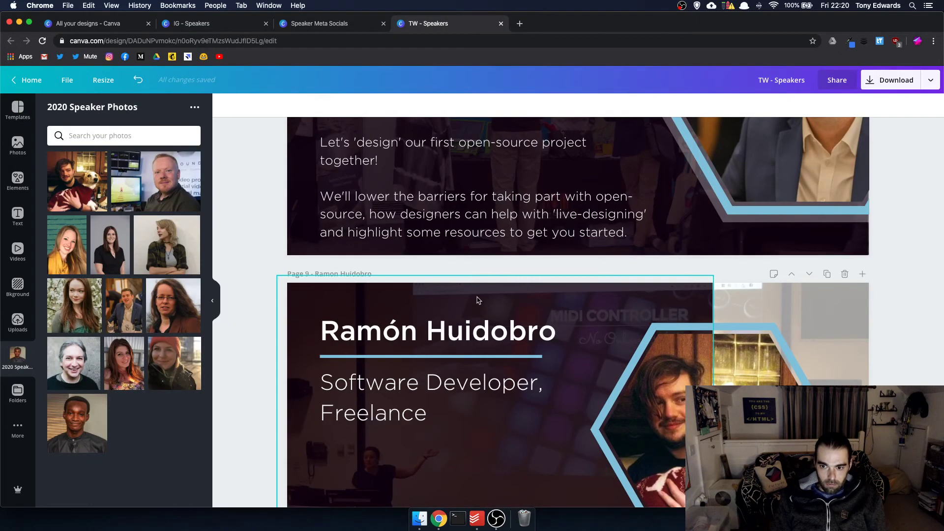
left_click(213, 26)
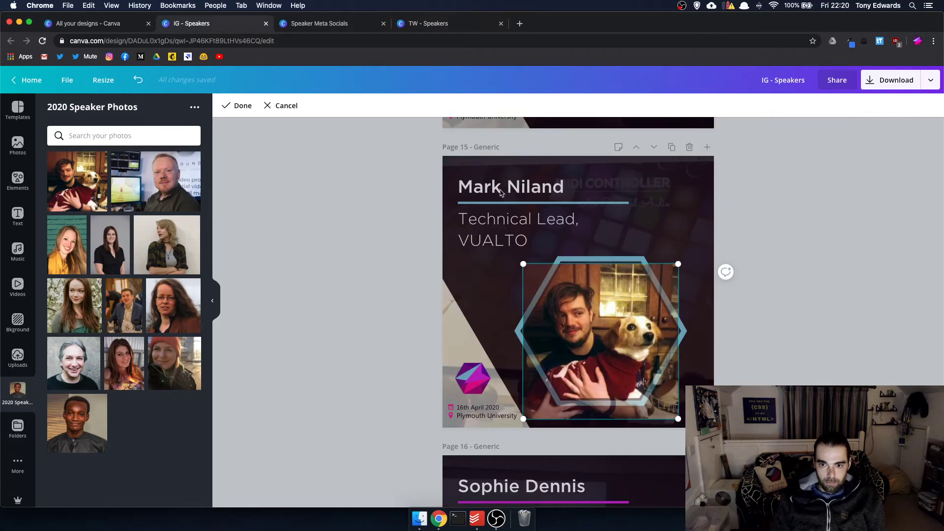
- Paste the copied speaker name into page 15's heading and set the subtitle to 'Software Developer, Freelance'
left_click(501, 191)
key("super+a")
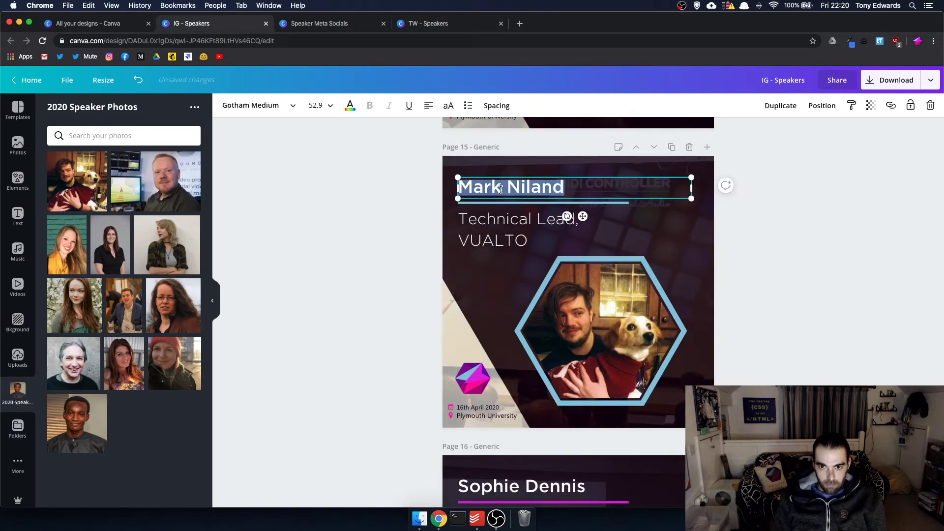
key("super+v")
triple_click(519, 218)
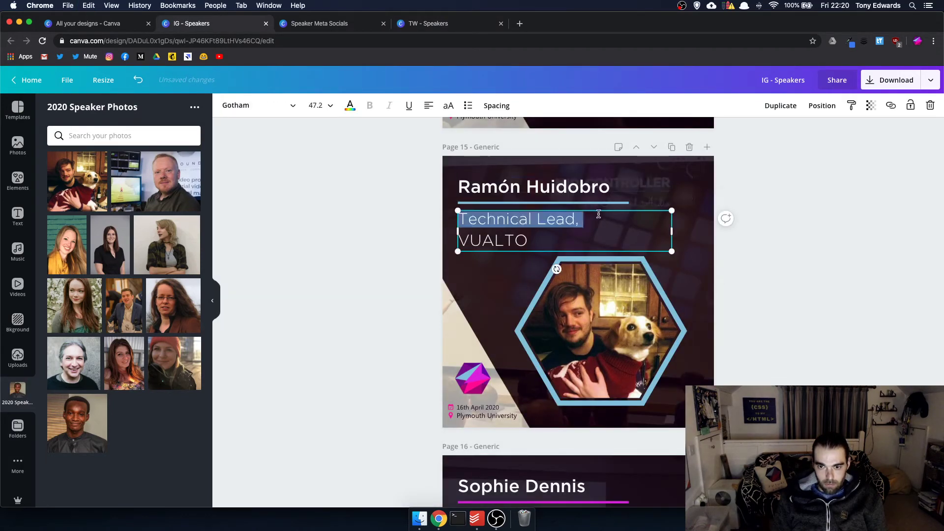
type("So")
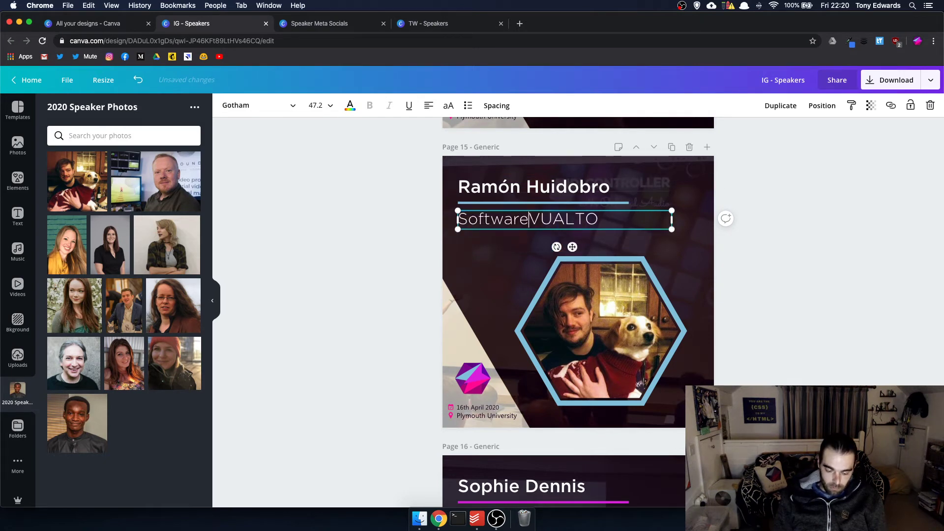
type("ftware Developer, Freelance")
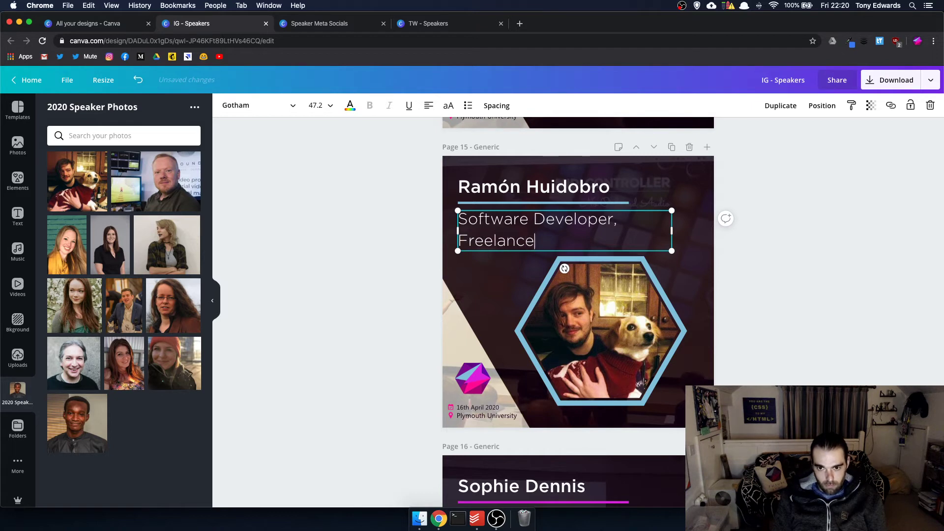
left_click(849, 268)
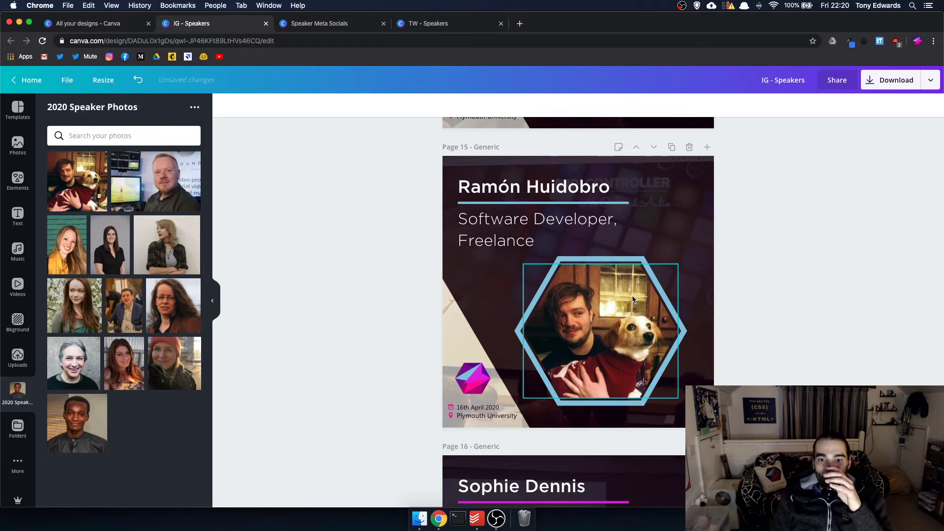
- Make five duplicates of the Strategy Consultant, Cayenne speaker page
scroll(633, 298, "down", 20)
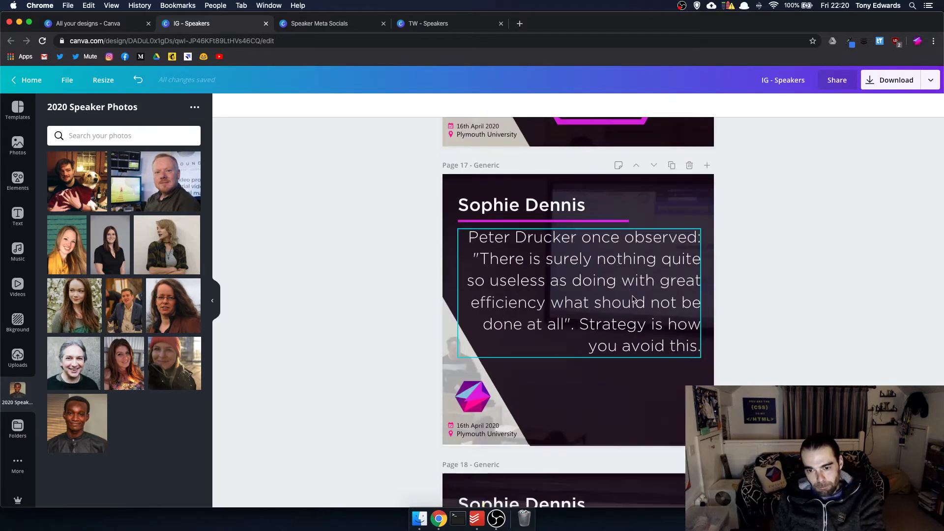
scroll(635, 298, "up", 12)
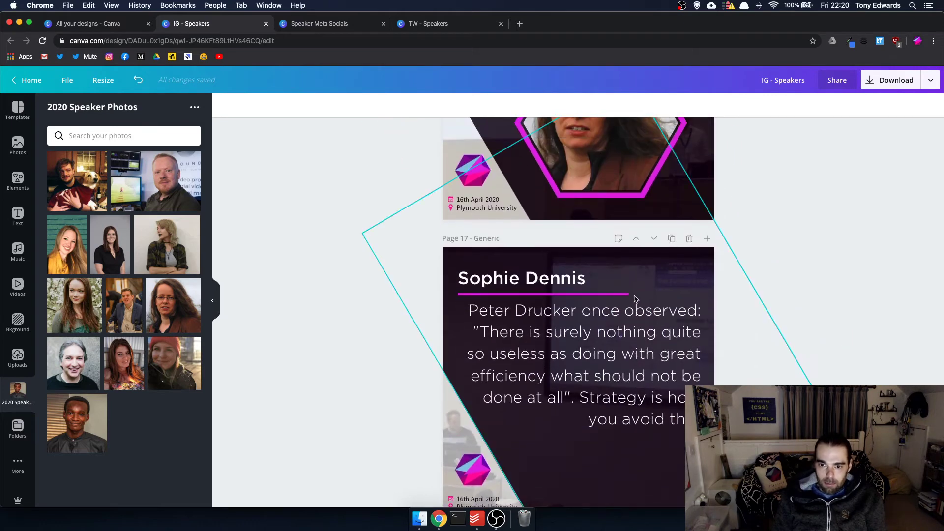
scroll(634, 299, "up", 5)
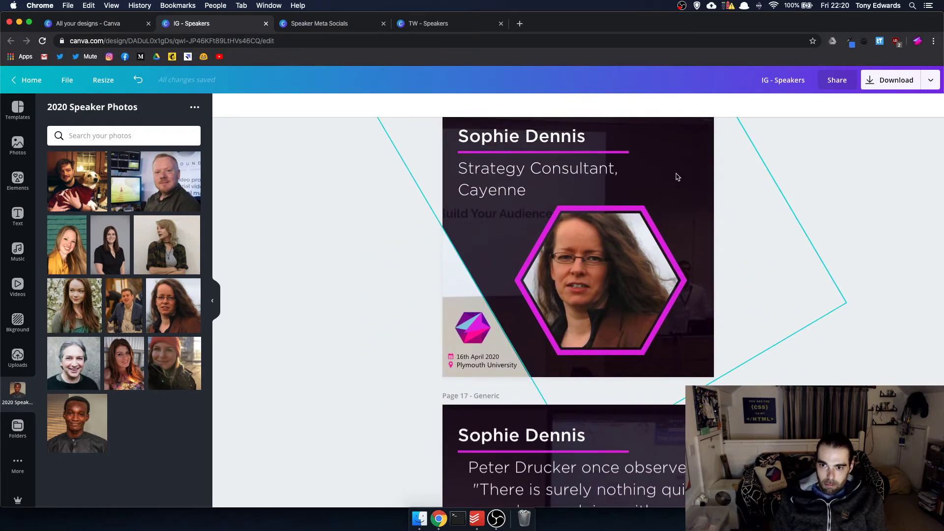
scroll(831, 211, "up", 3)
left_click(672, 210)
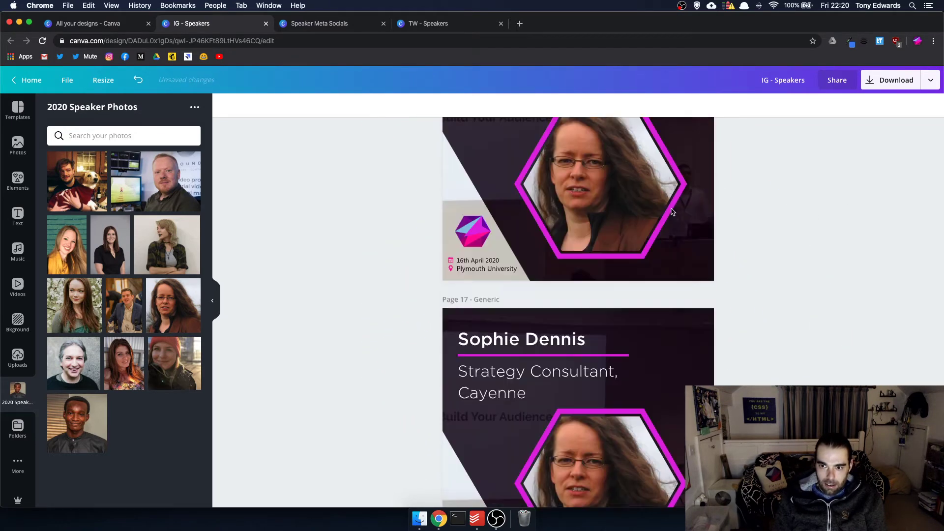
left_click(672, 209)
left_click(672, 210)
left_click(672, 209)
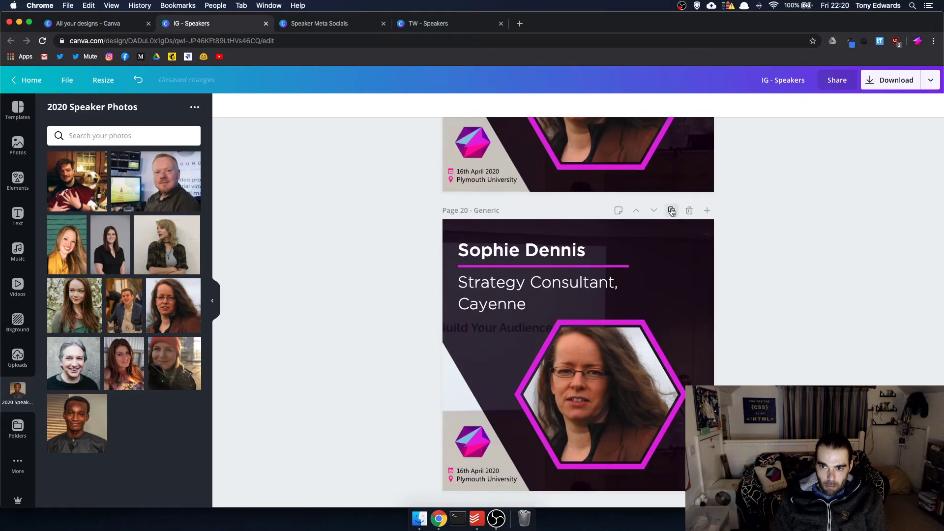
left_click(672, 210)
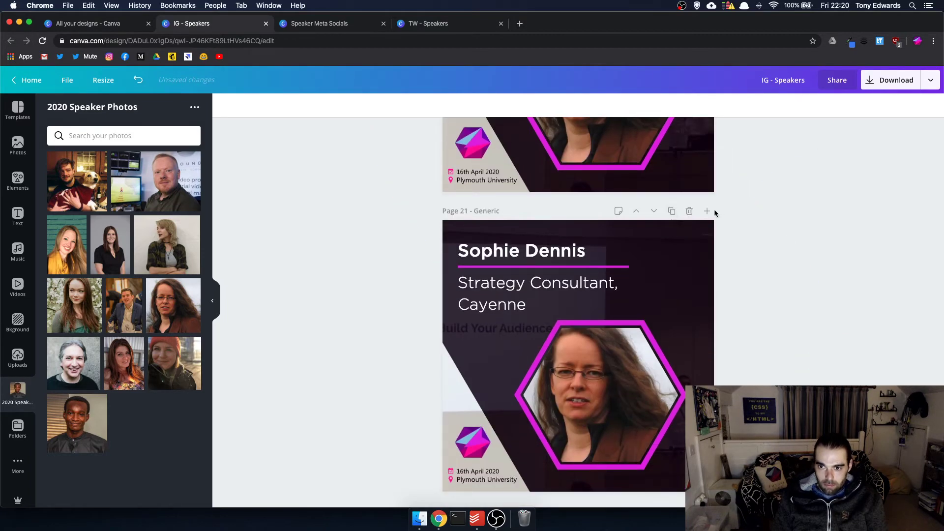
- Delete the surplus copies, then duplicate the page once and move it to the end as page 20
left_click(690, 211)
scroll(690, 202, "up", 15)
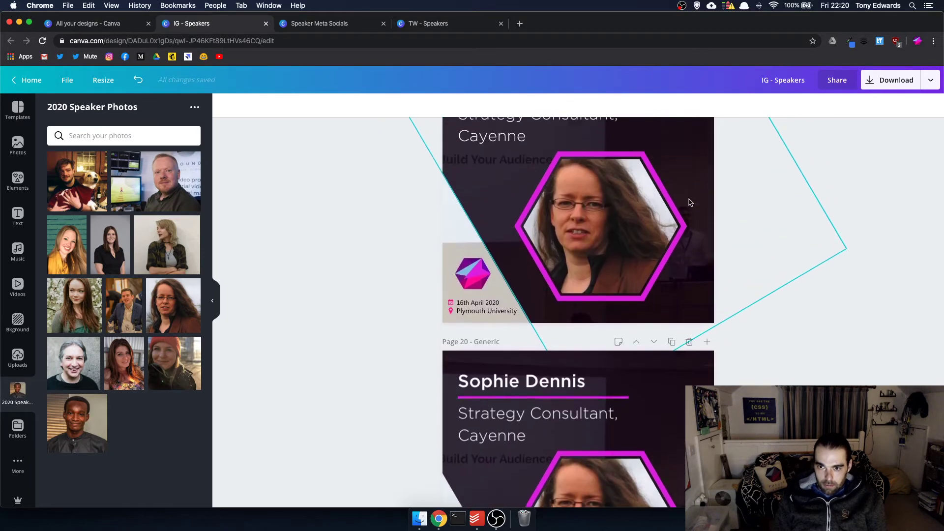
scroll(689, 202, "down", 1)
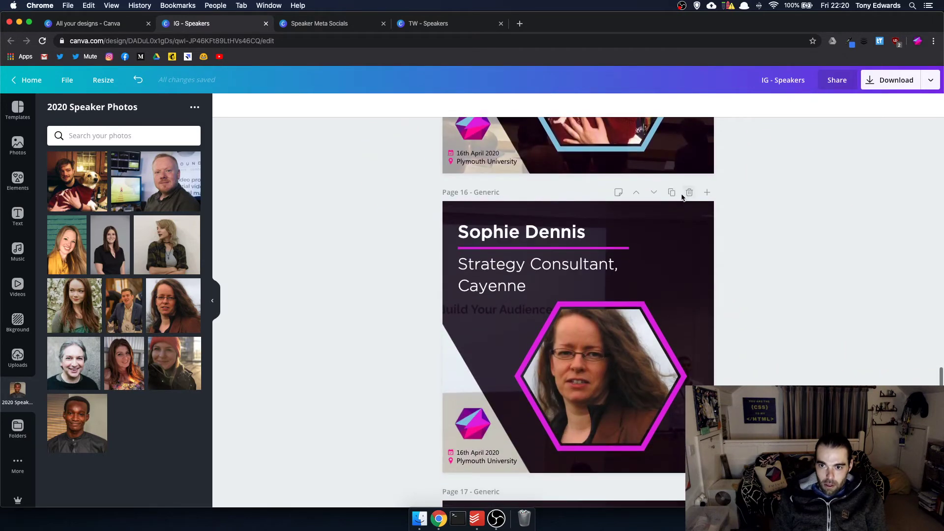
left_click(690, 193)
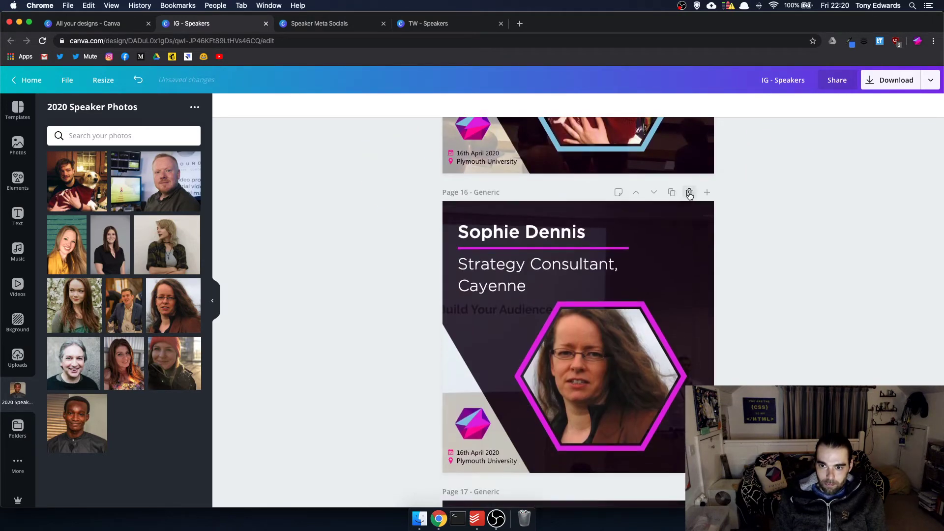
left_click(690, 192)
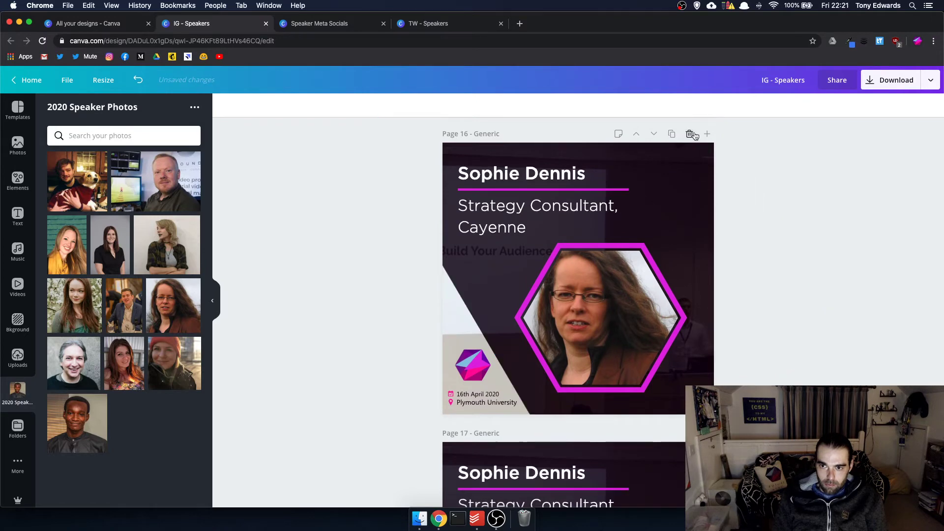
left_click(690, 134)
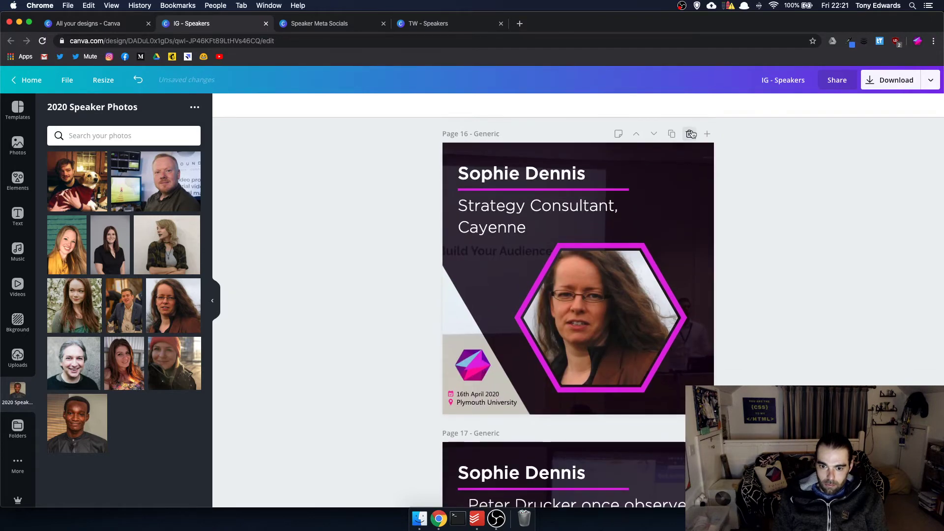
left_click(672, 134)
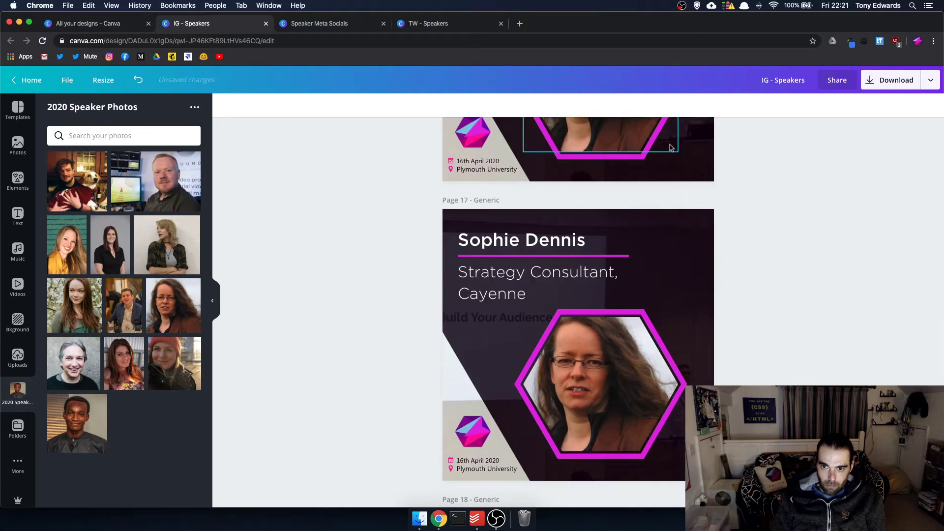
left_click(654, 134)
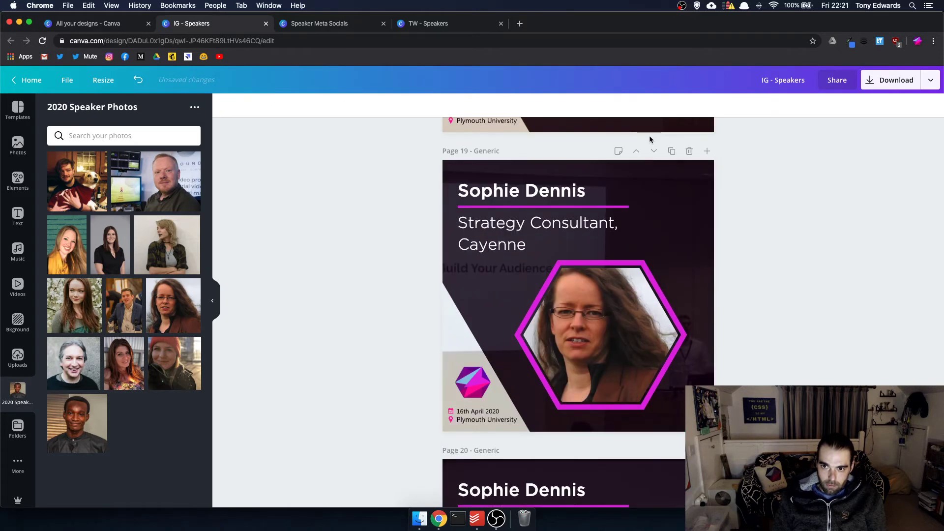
left_click(655, 152)
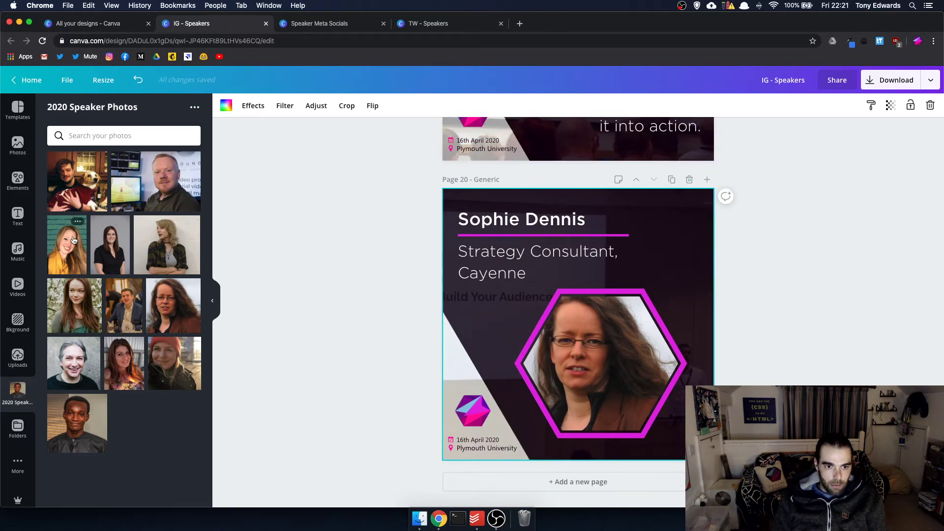
- Put the red-haired man's photo in page 20's hexagon, duplicate the page, and place the blonde woman's photo on page 21
mouse_move(74, 240)
left_mouse_down()
mouse_move(390, 266)
mouse_move(85, 237)
left_mouse_up()
left_click_drag(158, 191, 578, 364)
key("super+d")
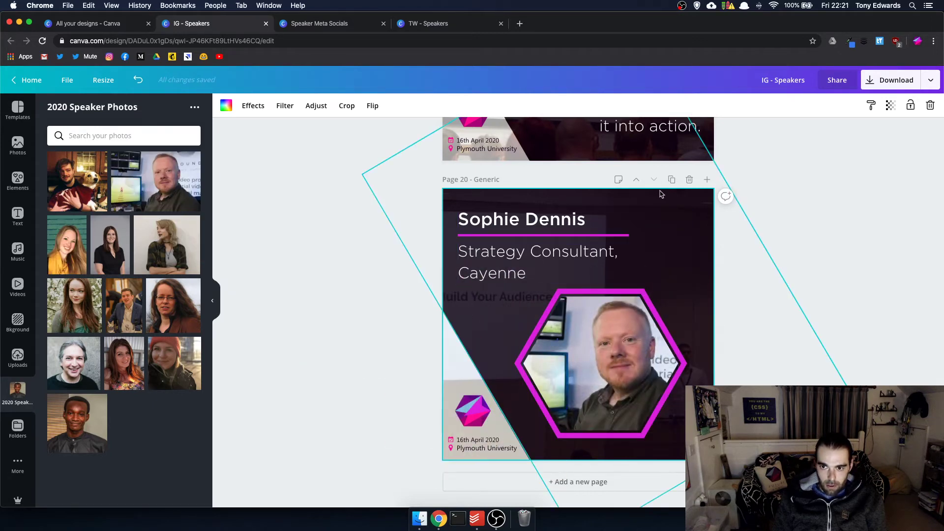
left_click_drag(73, 246, 603, 370)
double_click(596, 328)
key("Return")
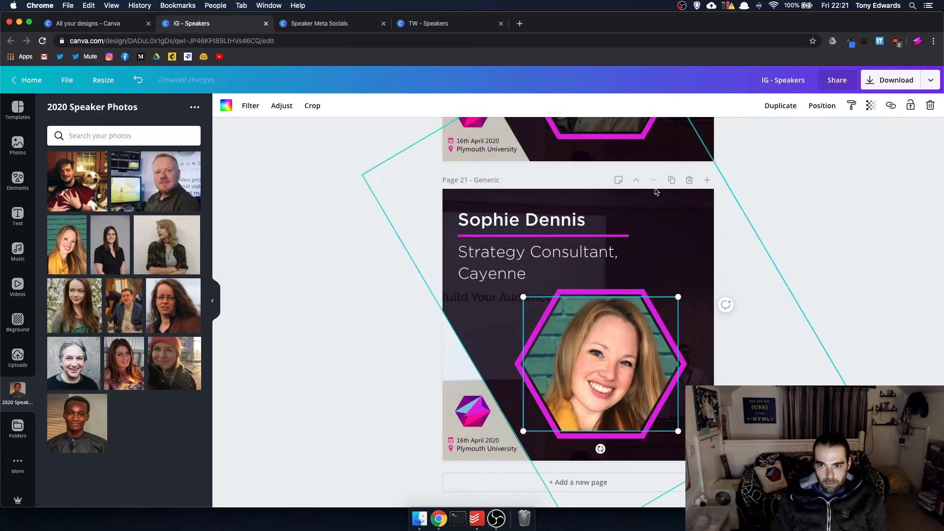
- Duplicate pages for 22 and 23, fitting the brunette woman's and another speaker's photos into their hexagons
left_click(672, 180)
left_click_drag(103, 234, 585, 367)
double_click(585, 349)
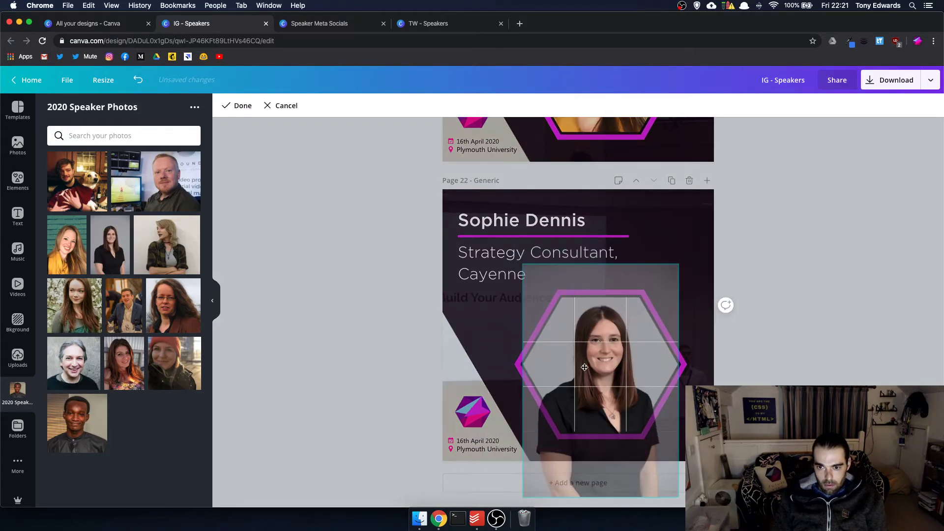
key("Return")
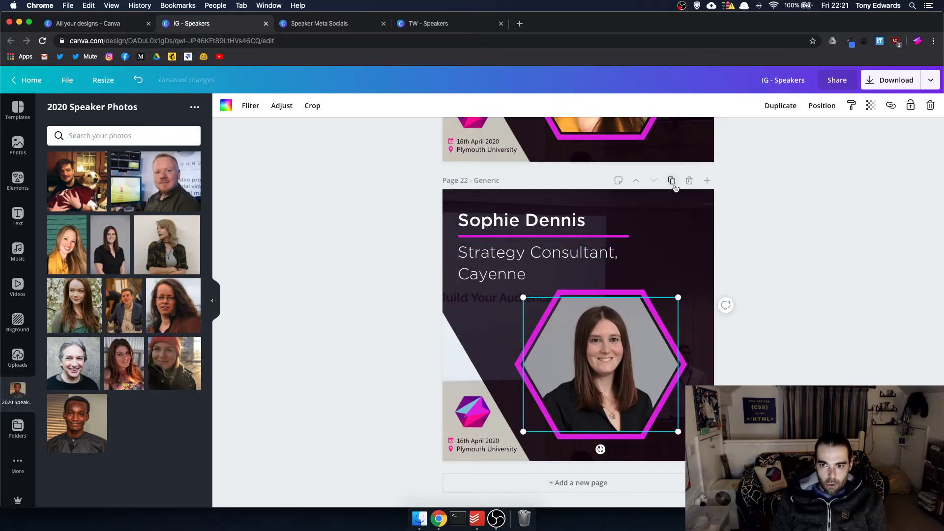
left_click(672, 181)
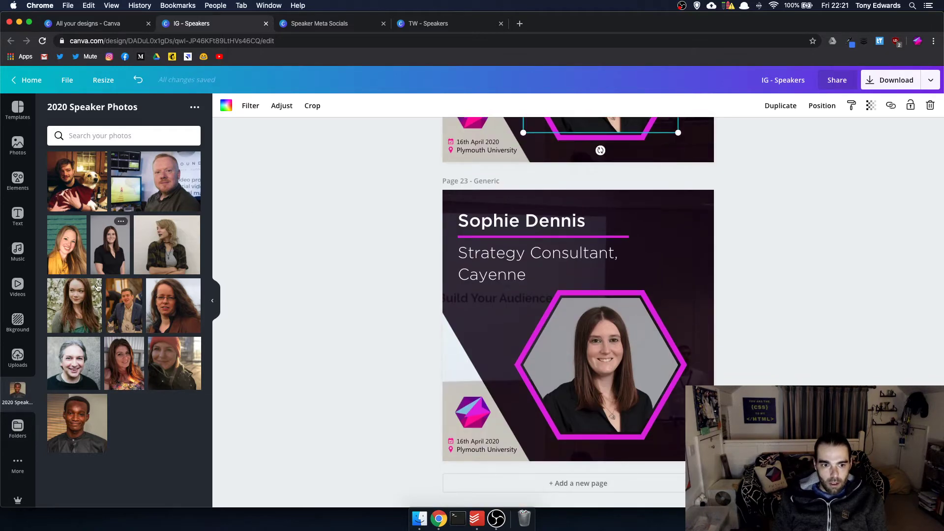
left_click_drag(97, 288, 606, 372)
double_click(606, 348)
left_click(846, 334)
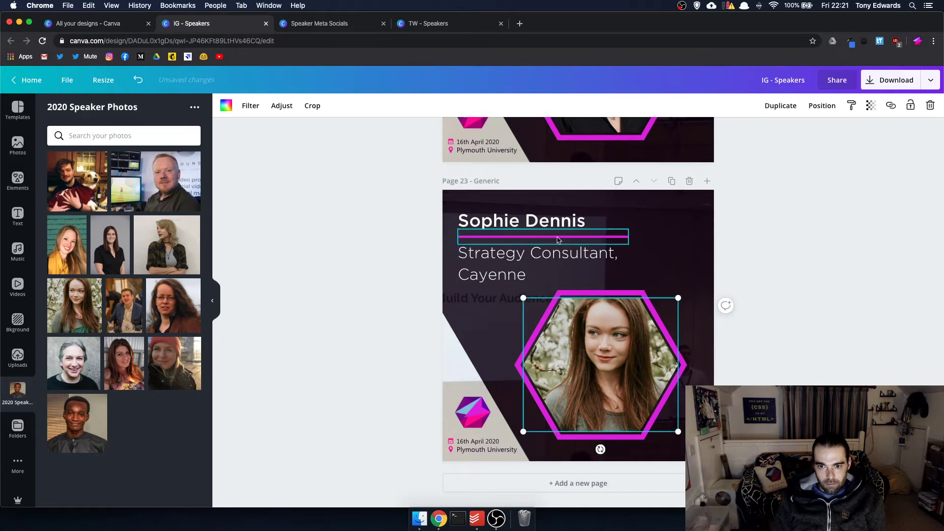
- Retype page 23's heading with the new speaker's name
left_click(529, 220)
left_click(526, 212)
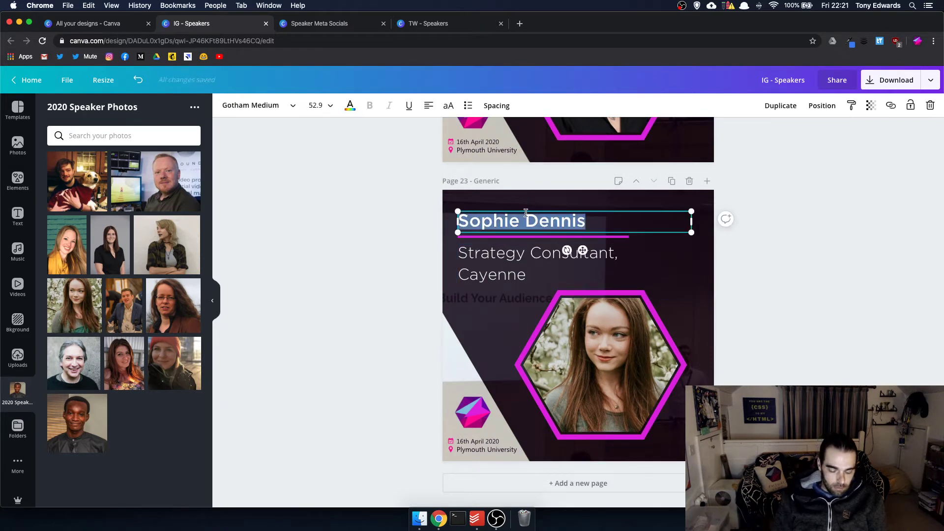
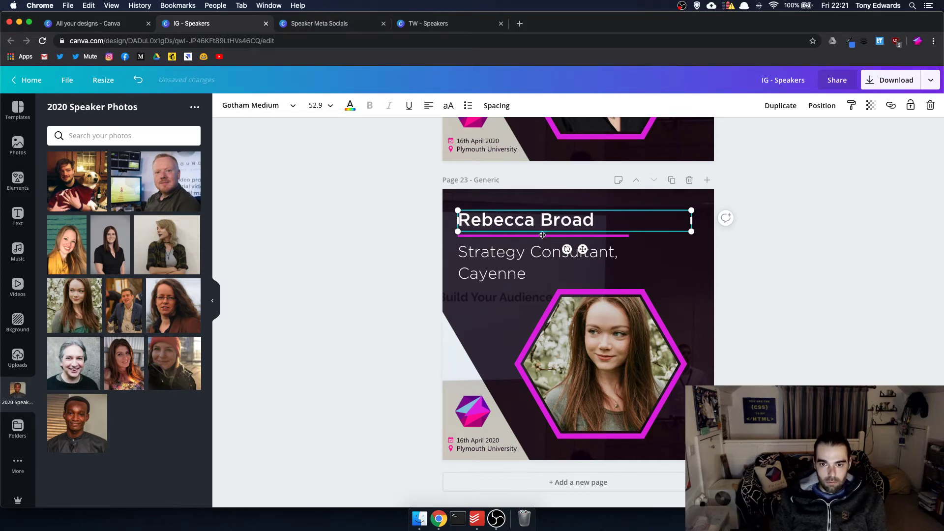
left_click(339, 23)
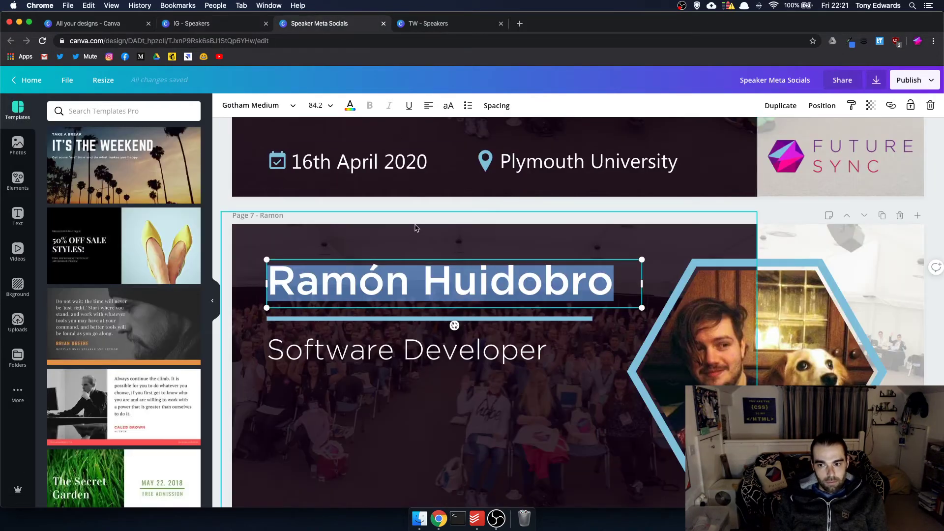
- Zoom the Speaker Meta Socials design out to 50% so whole pages fit
scroll(416, 228, "down", 4)
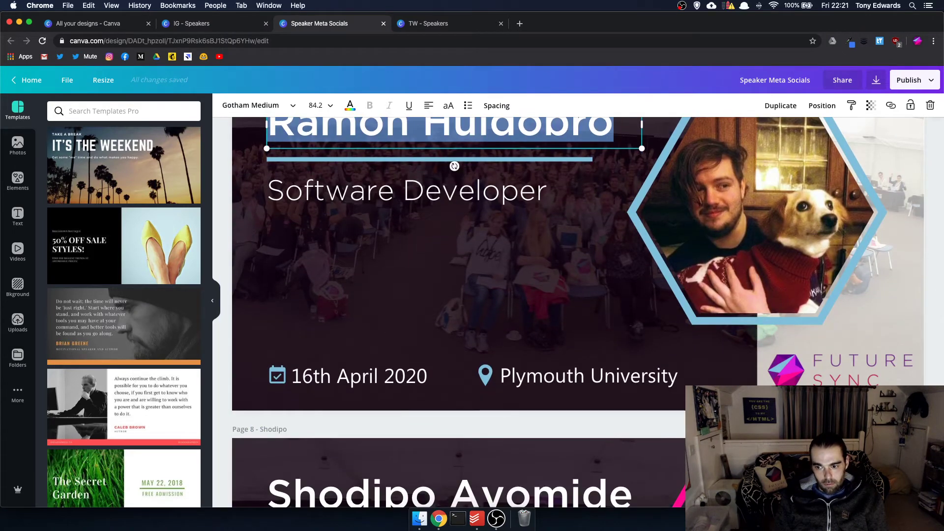
key("alt+1")
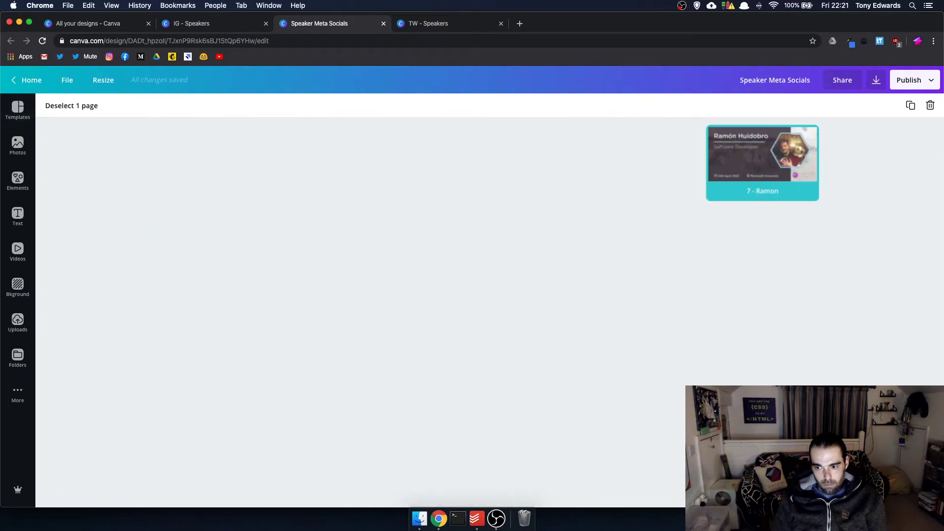
key("alt+1")
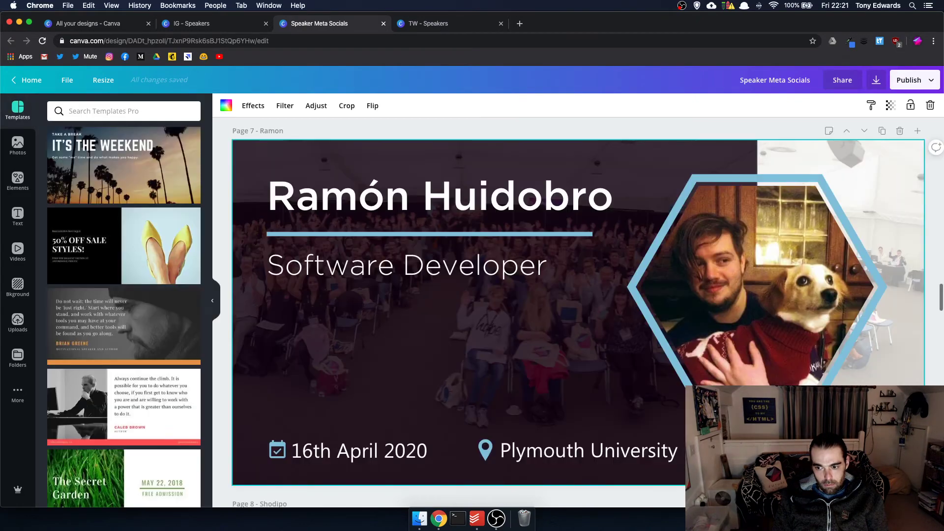
left_click(841, 497)
left_click(841, 374)
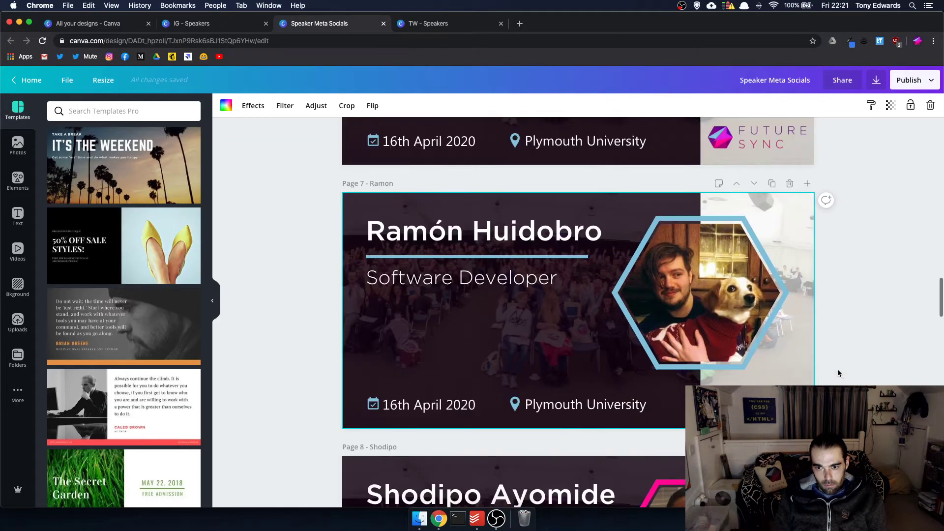
- Scroll to page 11 and select the 'Managing Director, Soundview Media' job title
scroll(574, 335, "down", 15)
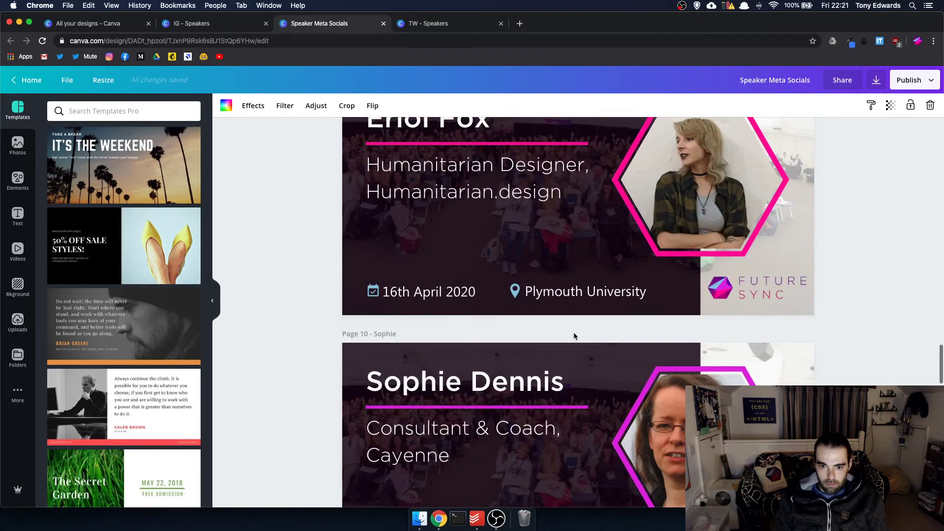
scroll(574, 336, "down", 12)
scroll(575, 335, "up", 5)
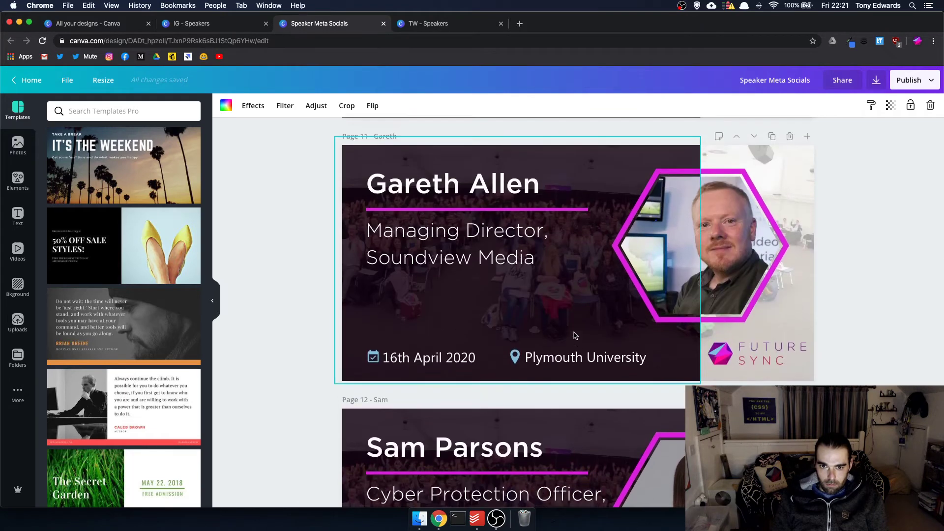
triple_click(452, 265)
- Copy the Soundview Media job title and paste it over page 20's Strategy Consultant subtitle in IG - Speakers
key("super+a")
key("ctrl+c")
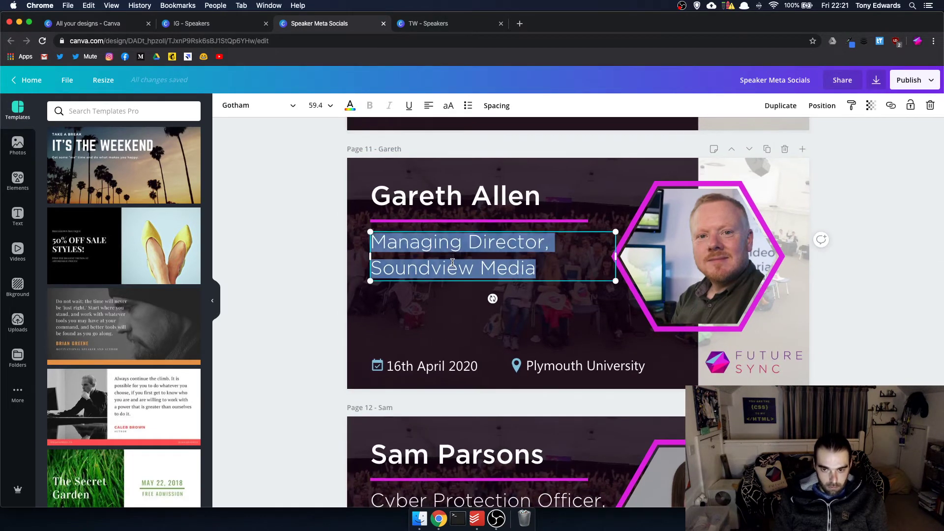
left_click(445, 24)
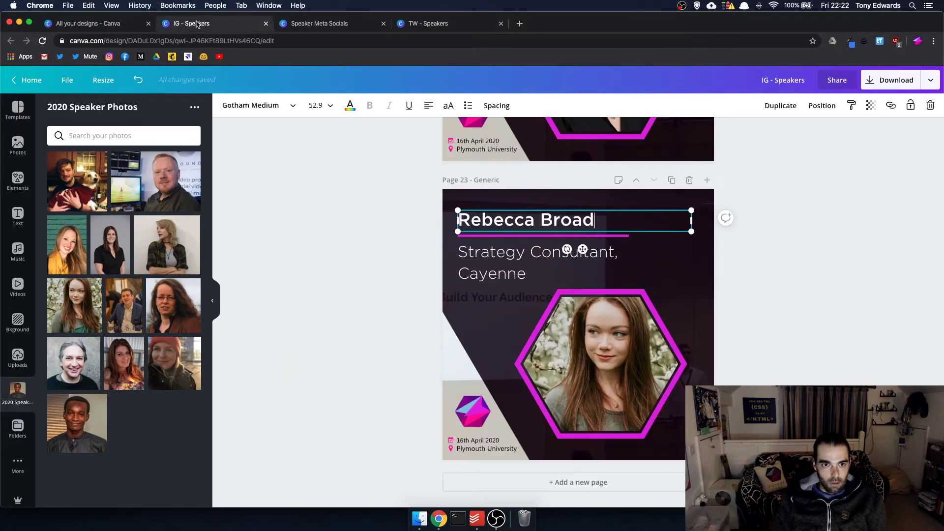
left_click_drag(197, 24, 499, 21)
scroll(573, 198, "up", 15)
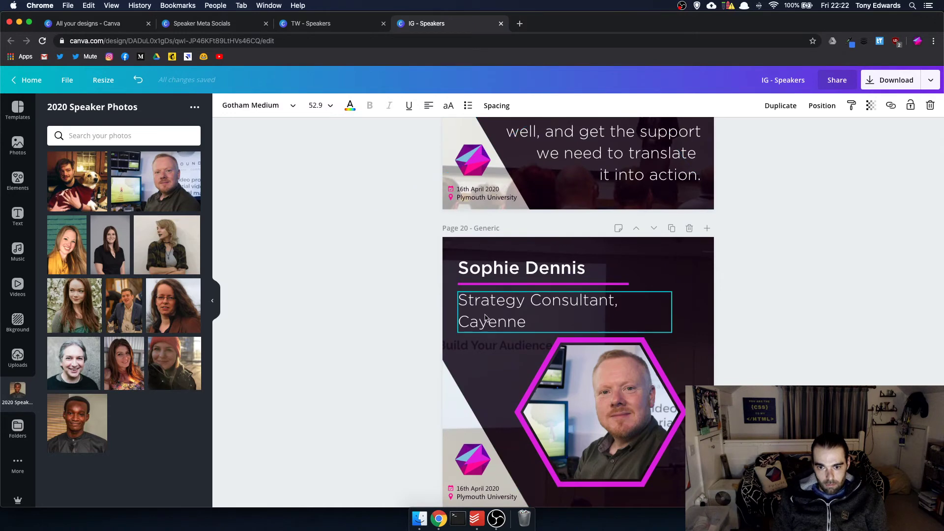
double_click(486, 315)
key("ctrl+a")
key("ctrl+v")
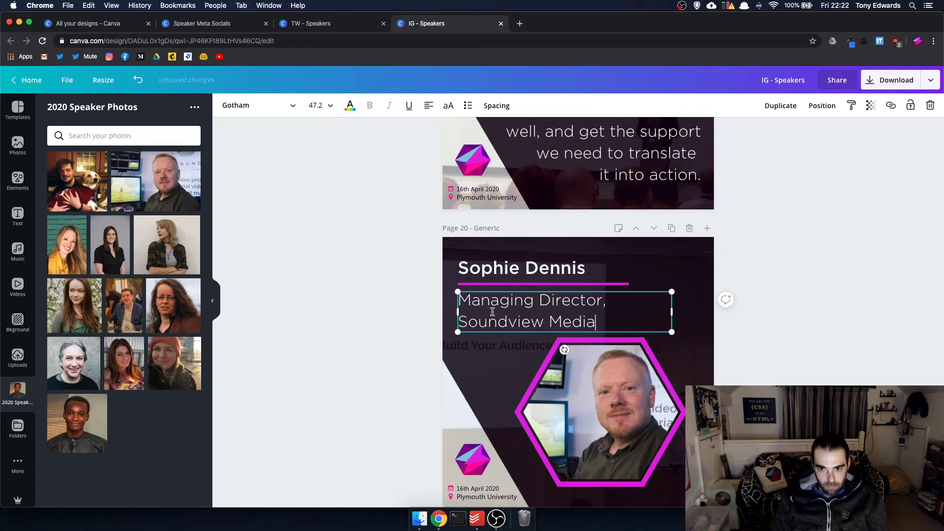
left_click(841, 334)
- Replace the speaker name on page 20 with the new speaker's name
scroll(777, 298, "down", 7)
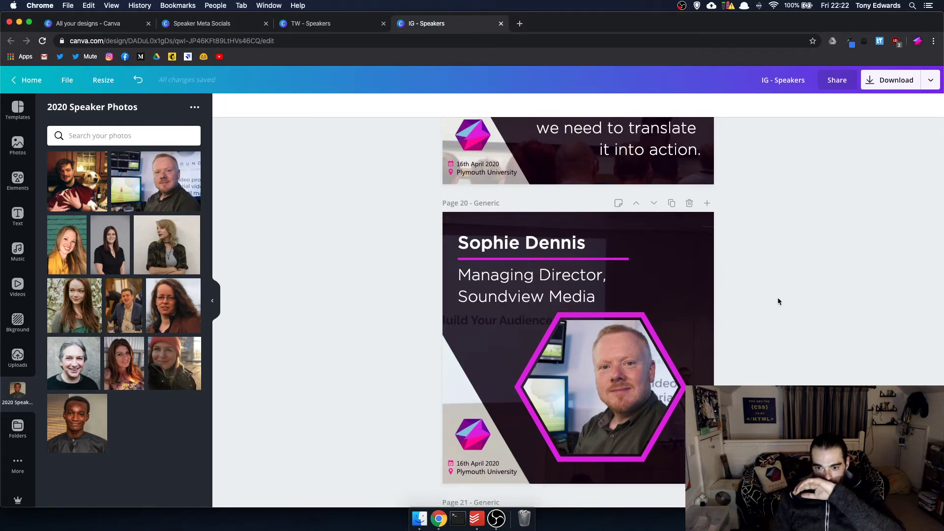
scroll(778, 298, "down", 1)
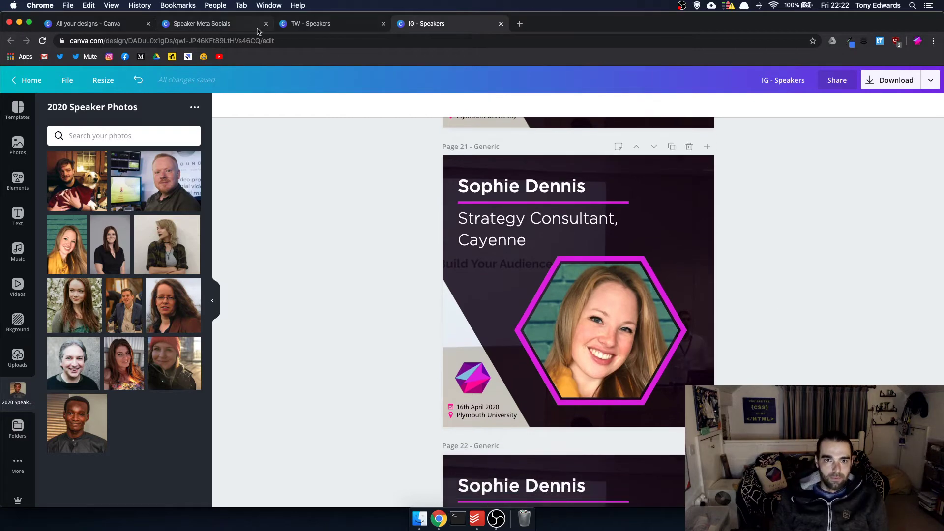
scroll(476, 167, "up", 7)
double_click(527, 224)
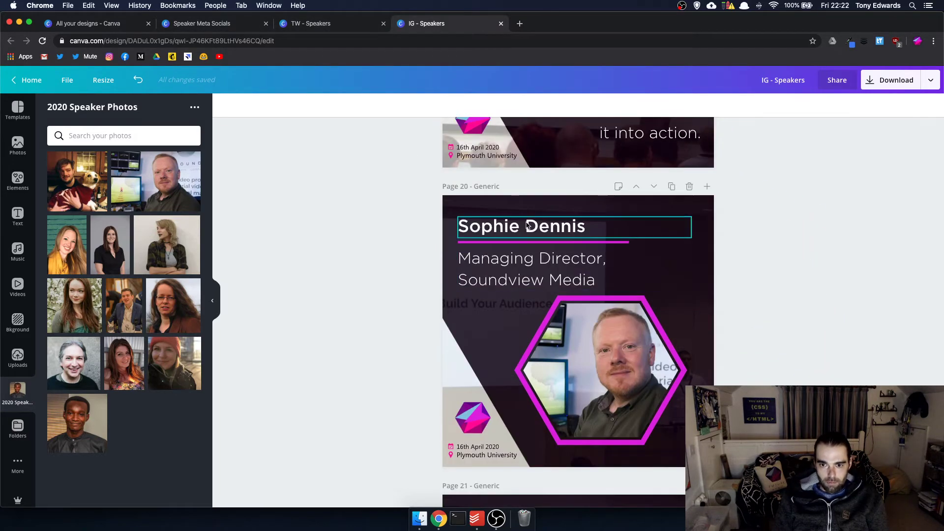
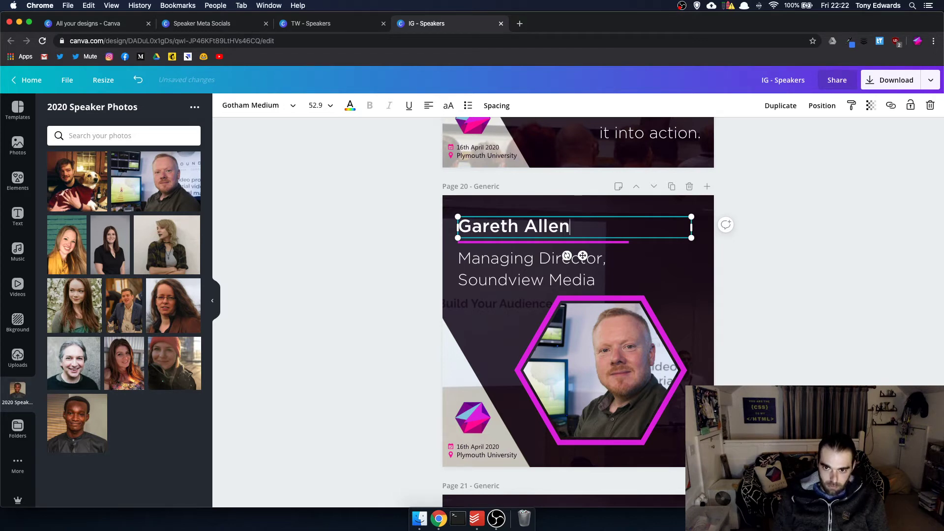
left_click(811, 256)
- Replace the speaker name on page 21 with the next speaker's name
scroll(803, 255, "down", 6)
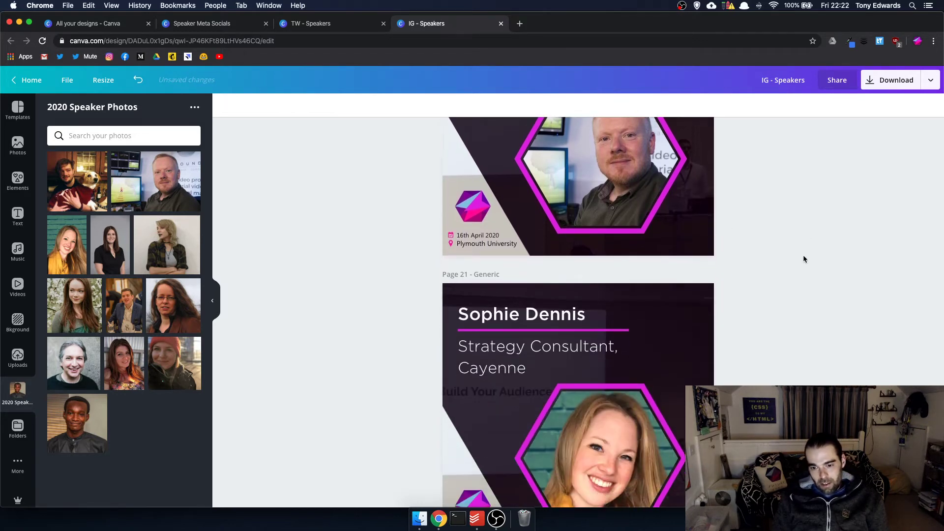
double_click(530, 208)
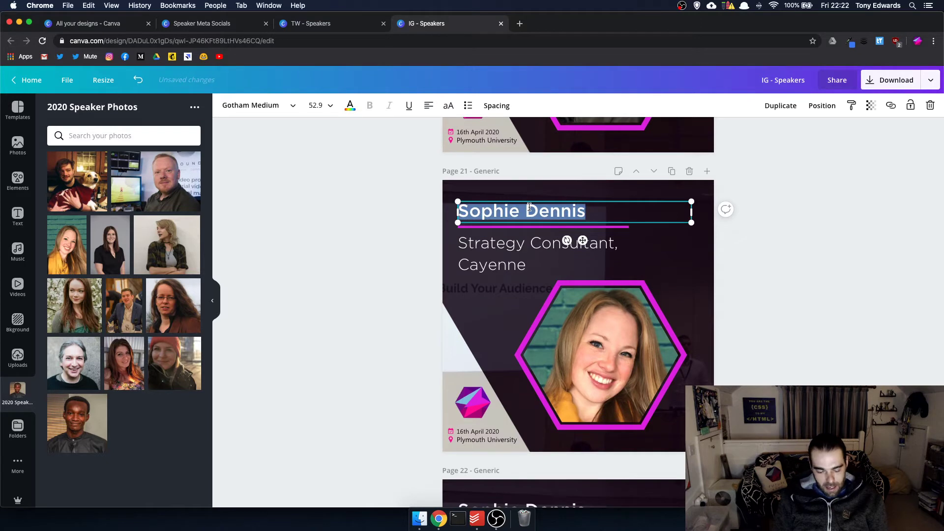
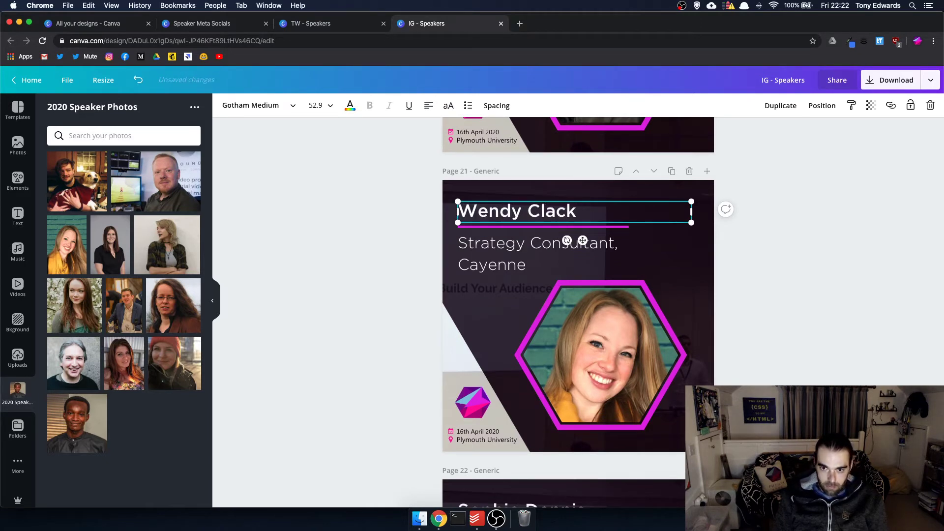
- Copy 'B2B Content Creator, Clack Communications' from Speaker Meta Socials and paste it over page 21's subtitle
left_click(197, 28)
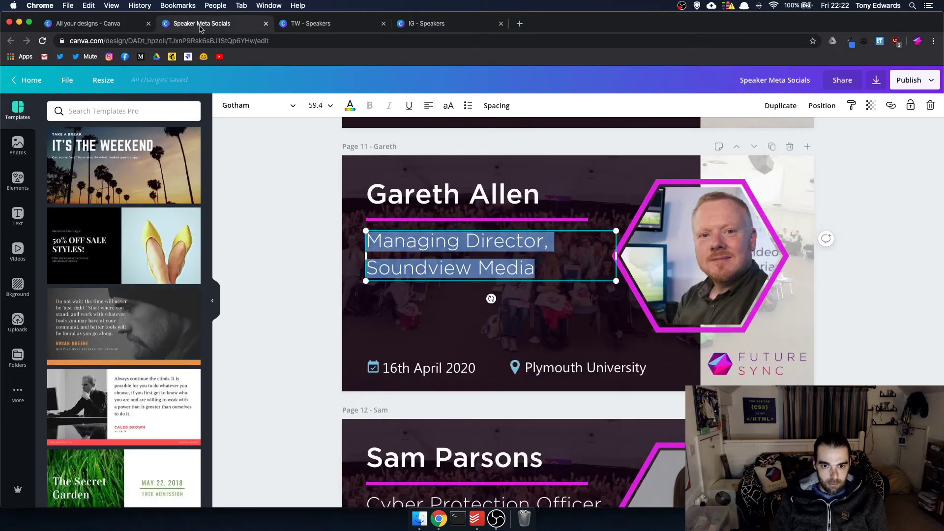
scroll(455, 235, "down", 10)
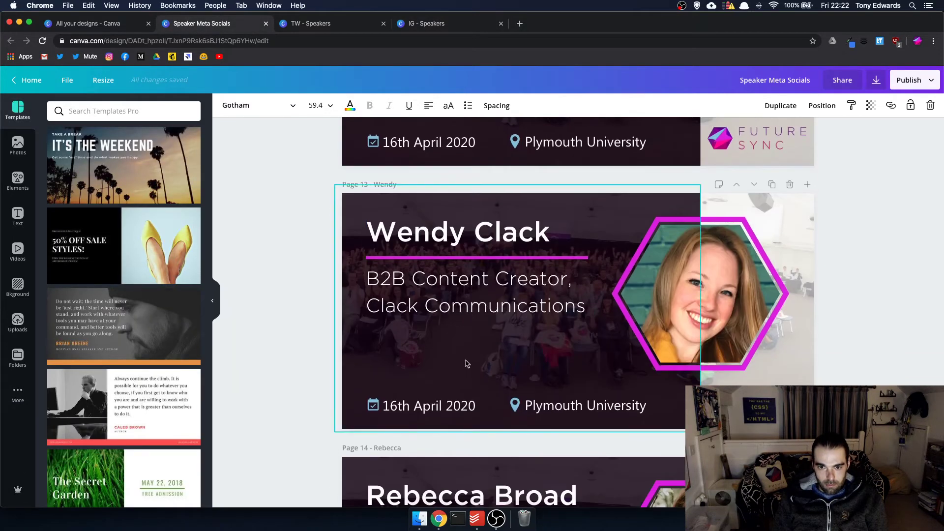
left_click(449, 282)
left_click(449, 280)
key("super+c")
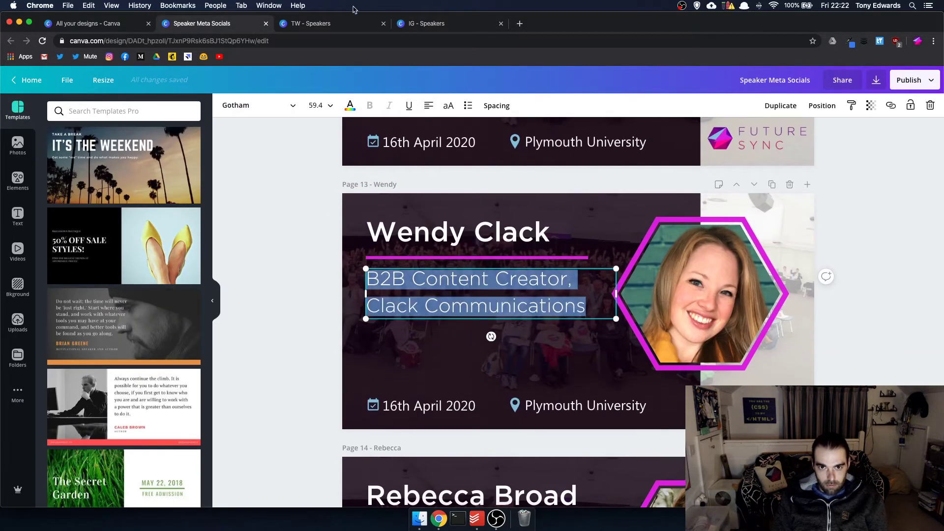
left_click(441, 25)
double_click(498, 251)
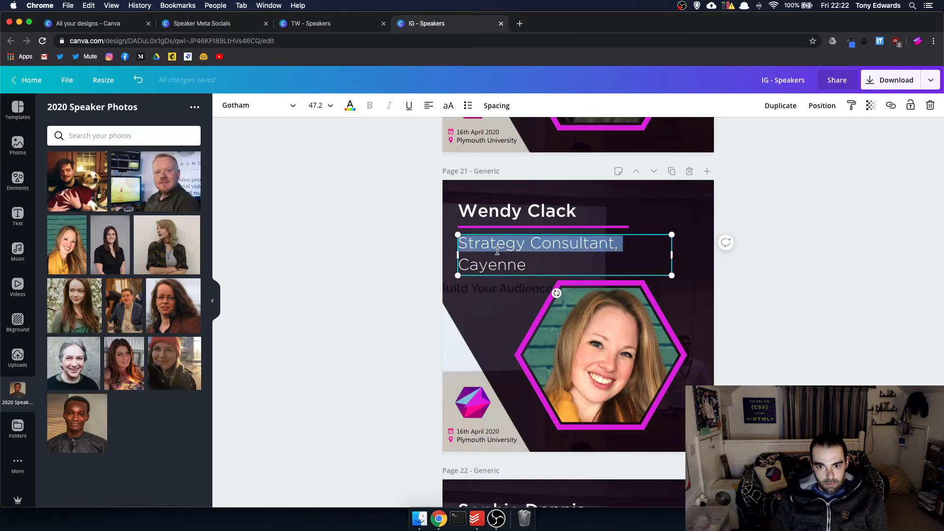
key("super+a")
key("super+v")
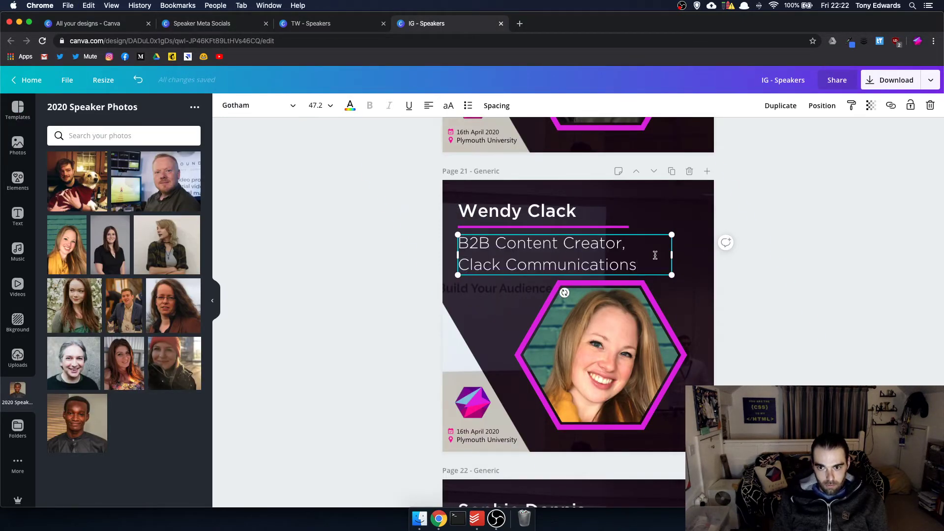
scroll(777, 344, "down", 6)
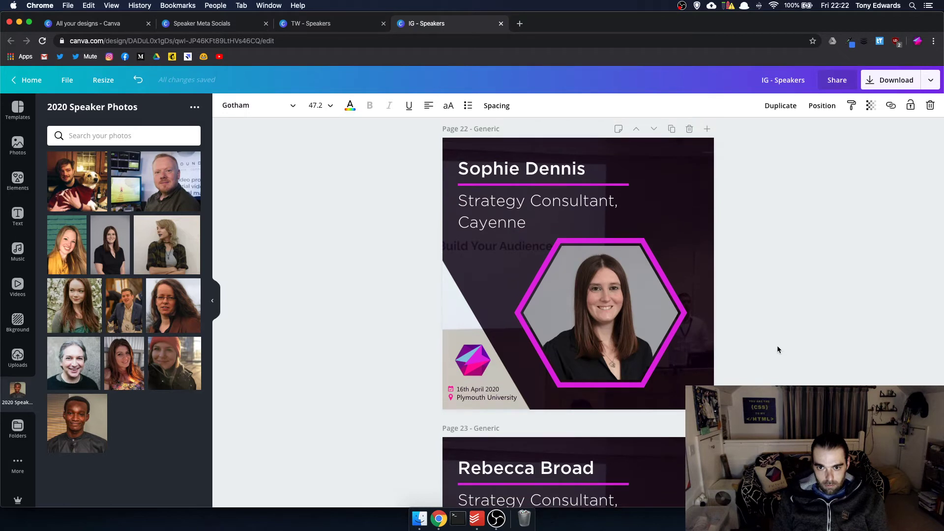
- Replace the speaker name on page 22 with the new speaker's name
left_click(539, 211)
left_click(539, 210)
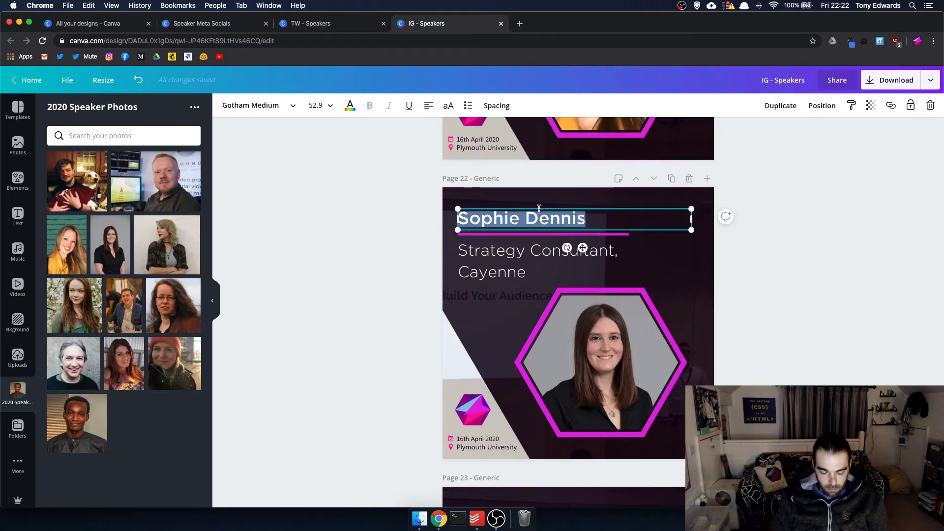
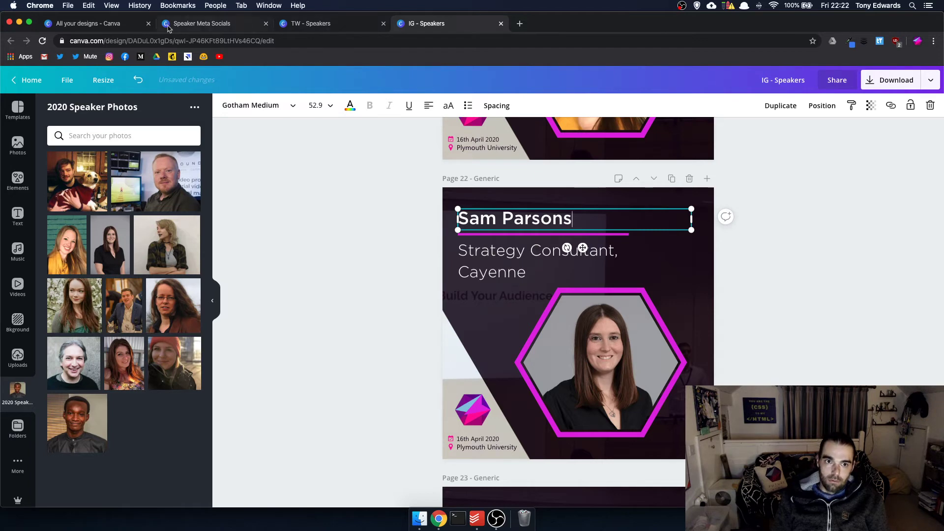
- Copy the Cyber Protection Officer title from Speaker Meta Socials and paste it over page 22's job title
left_click(168, 24)
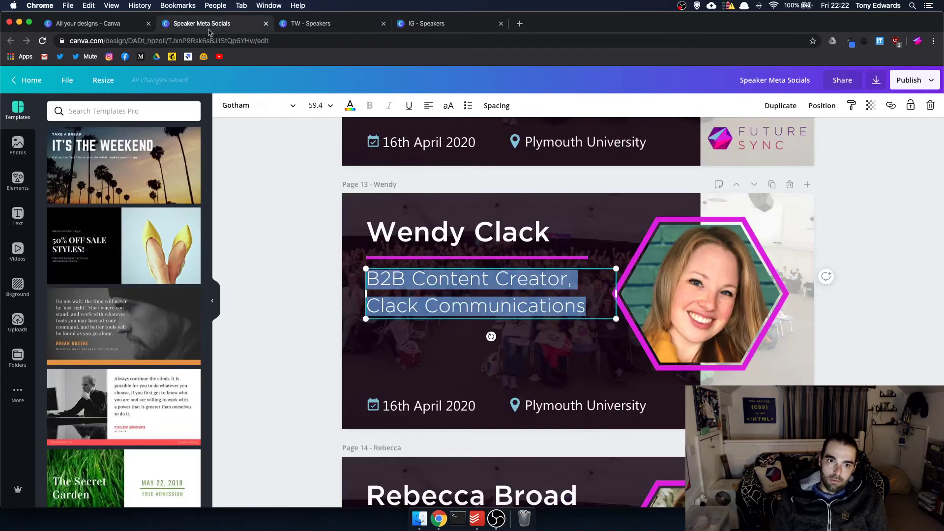
scroll(431, 186, "down", 3)
scroll(443, 295, "up", 8)
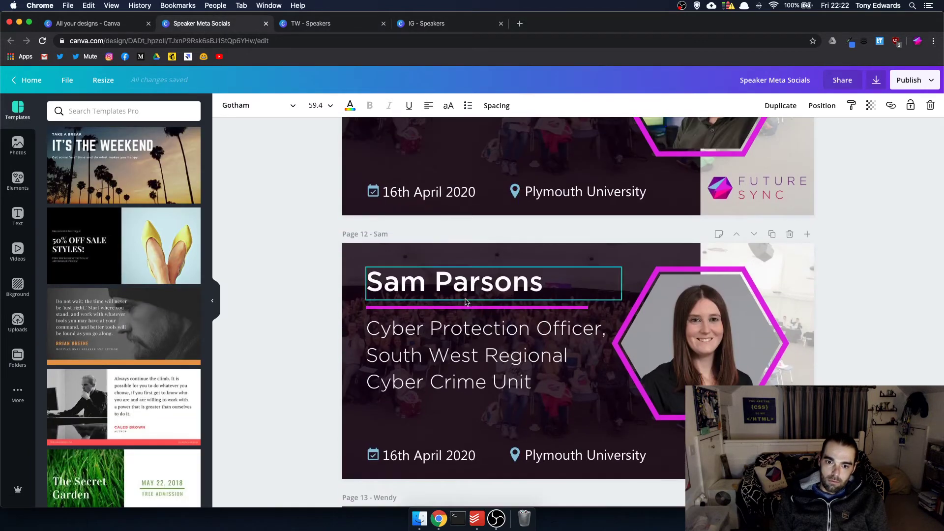
left_click(463, 346)
triple_click(462, 341)
key("cmd+c")
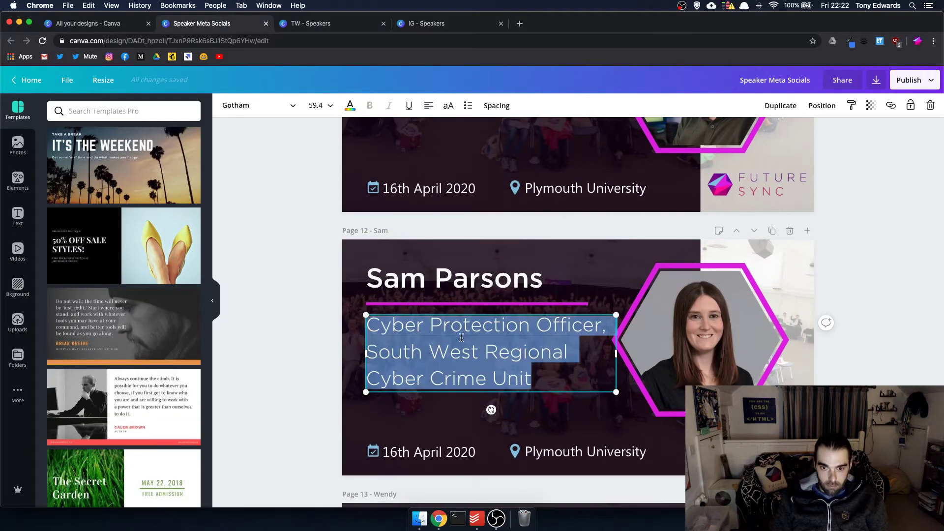
left_click(451, 24)
left_click(566, 251)
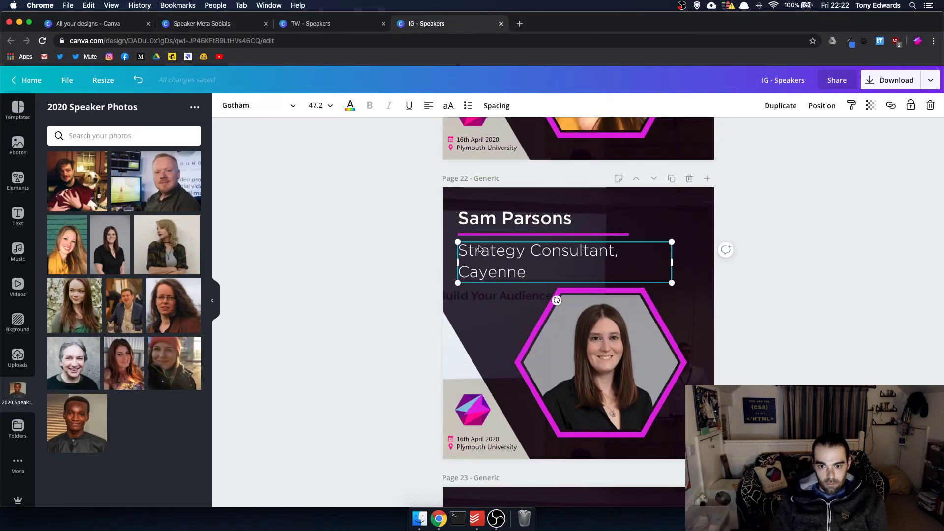
triple_click(480, 244)
key("cmd+a")
key("cmd+v")
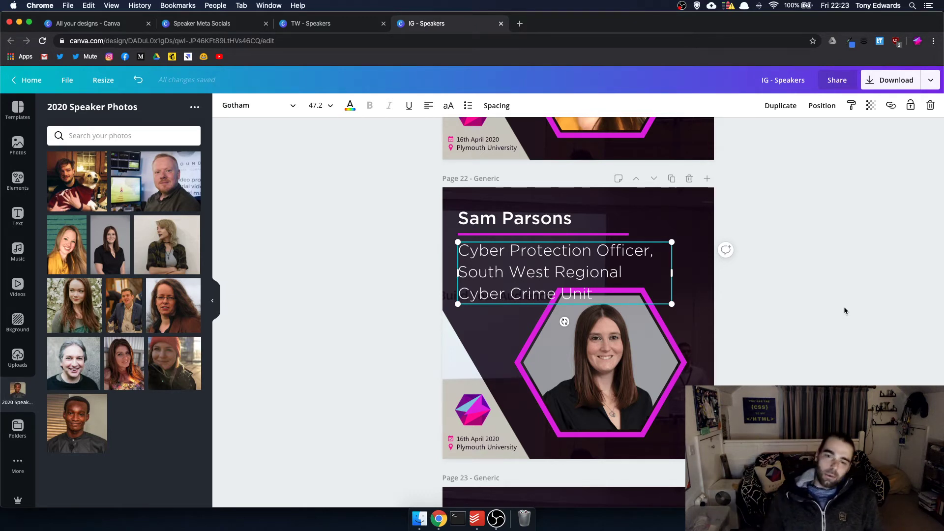
- Shorten 'South West' to 'SW' so the title reads 'SW Regional Cyber Crime Unit'
left_click(512, 272)
key("BackSpace")
key("BackSpace")
key("BackSpace")
key("BackSpace")
key("BackSpace")
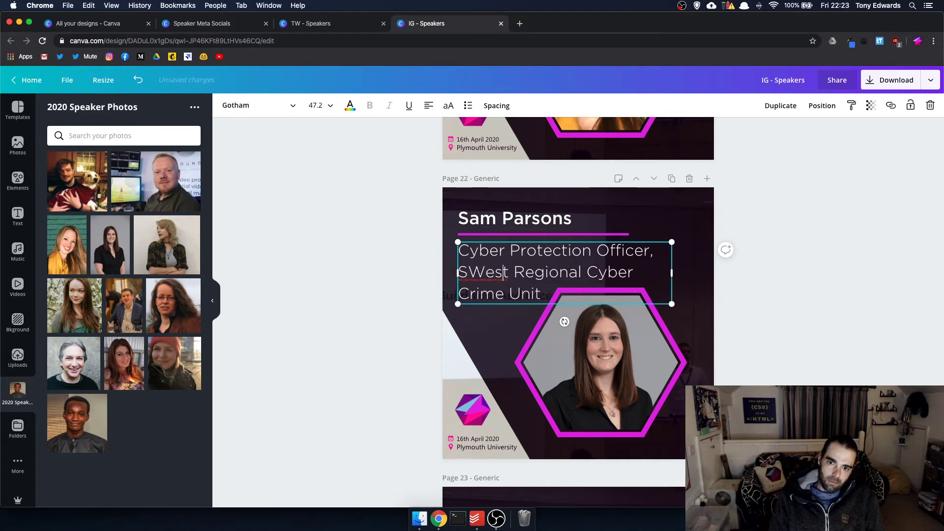
left_click(508, 273)
key("BackSpace")
key("BackSpace")
key("BackSpace")
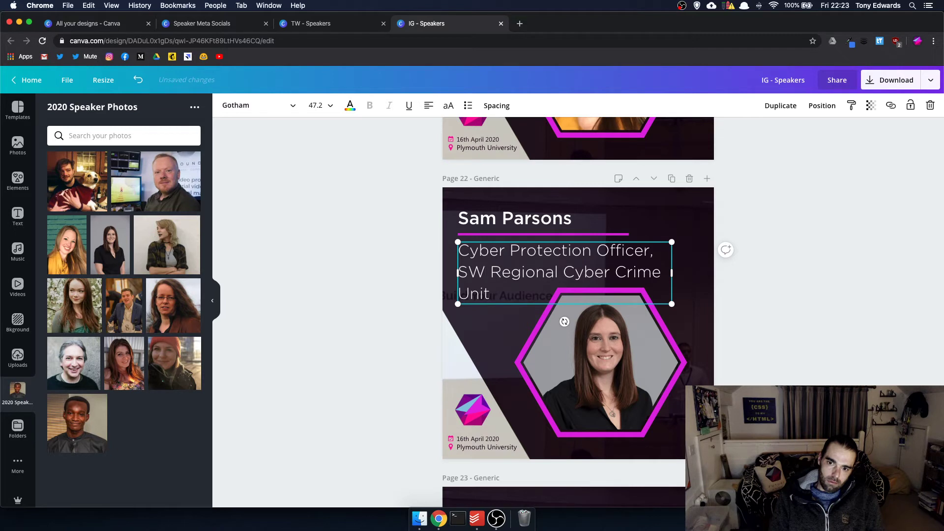
left_click(788, 277)
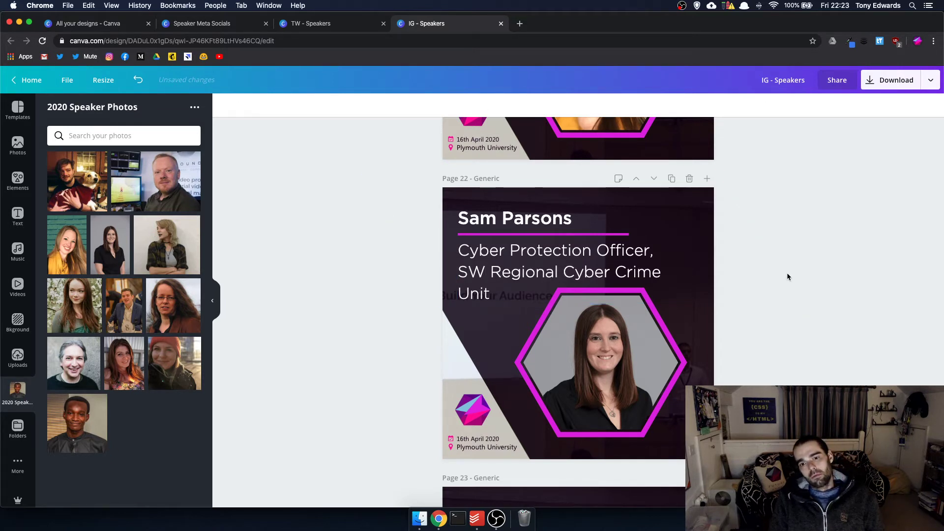
scroll(783, 274, "down", 3)
scroll(784, 273, "up", 3)
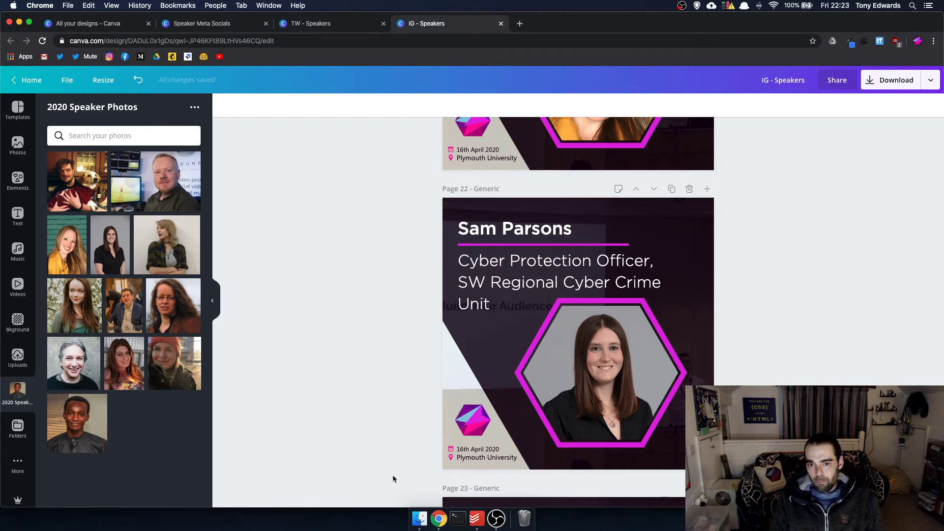
scroll(679, 294, "down", 2)
scroll(679, 294, "down", 9)
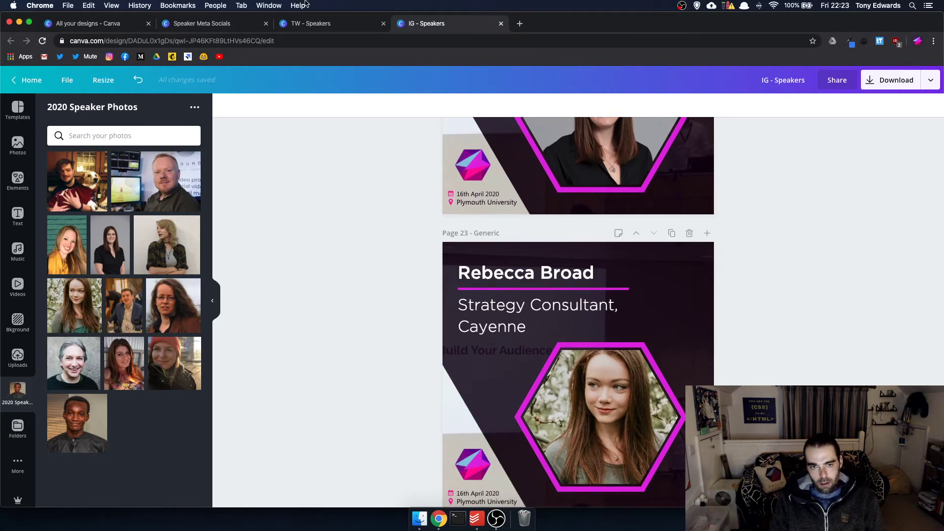
- Copy the 'Communication Strategist' title from the Speaker Meta Socials design
left_click(235, 27)
scroll(438, 181, "up", 10)
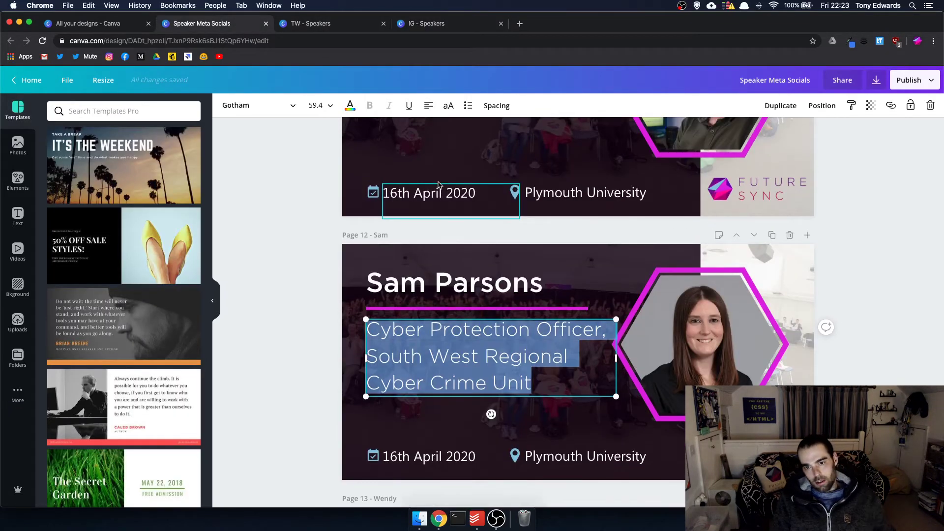
scroll(438, 184, "down", 20)
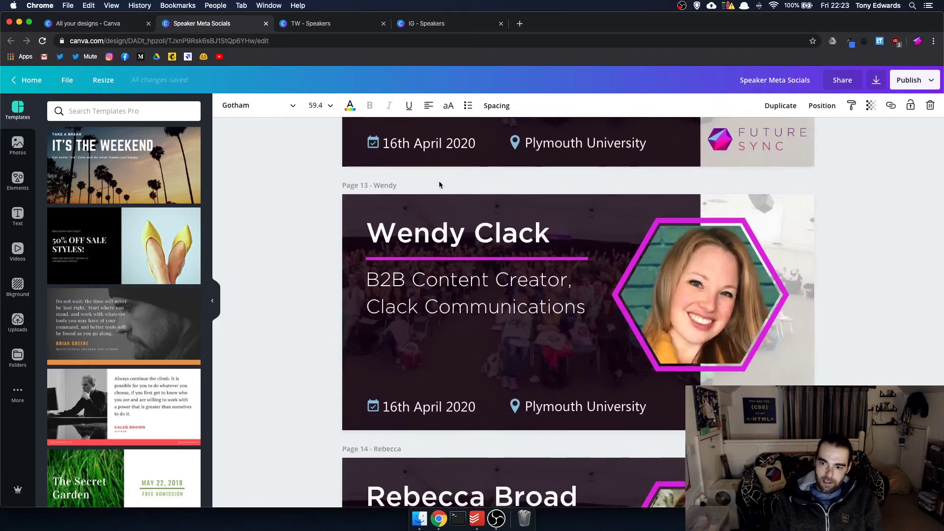
left_click(419, 325)
double_click(419, 327)
key("cmd+c")
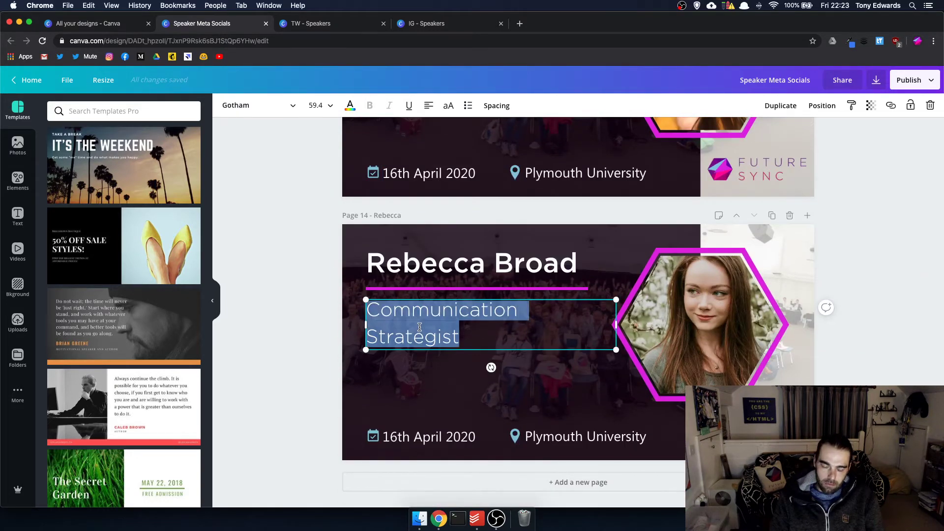
- Paste 'Communication Strategist' over page 23's job title and break it onto two lines
left_click(461, 27)
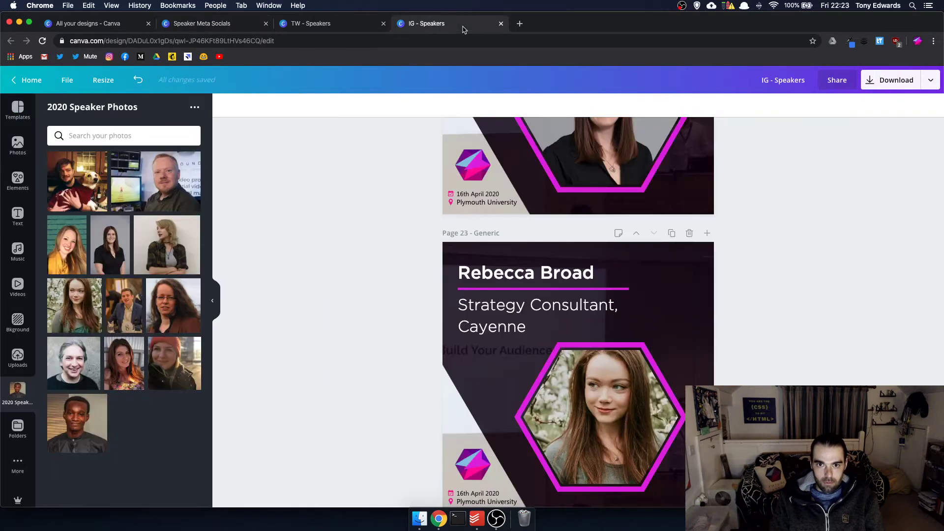
left_click(548, 330)
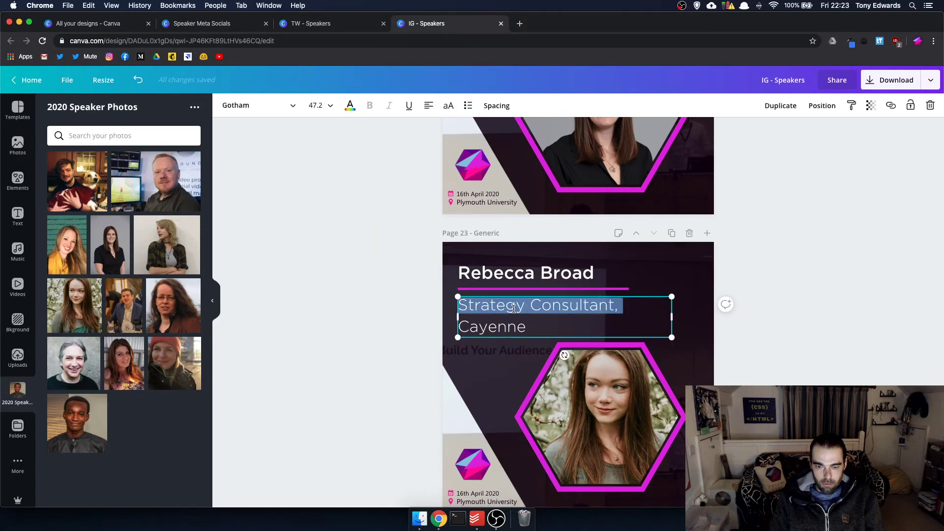
key("cmd+v")
scroll(763, 322, "down", 1)
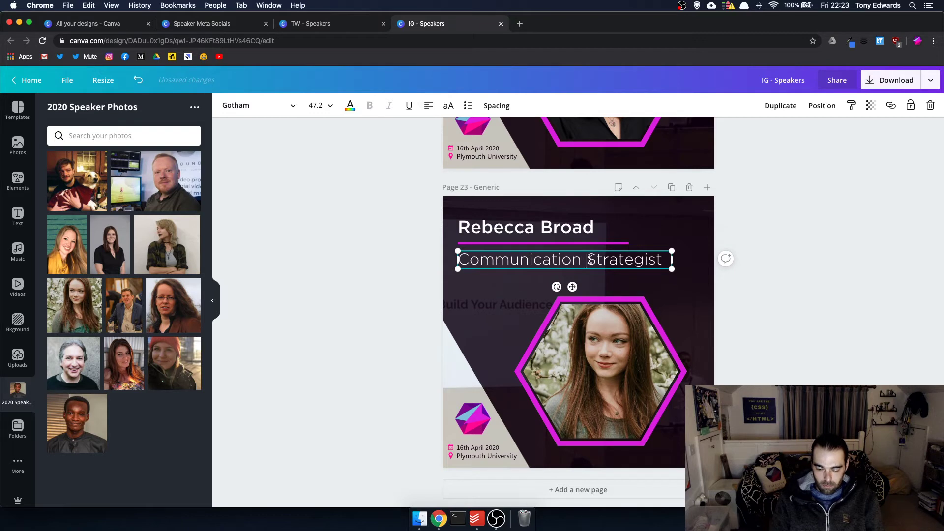
key("Return")
left_click(812, 252)
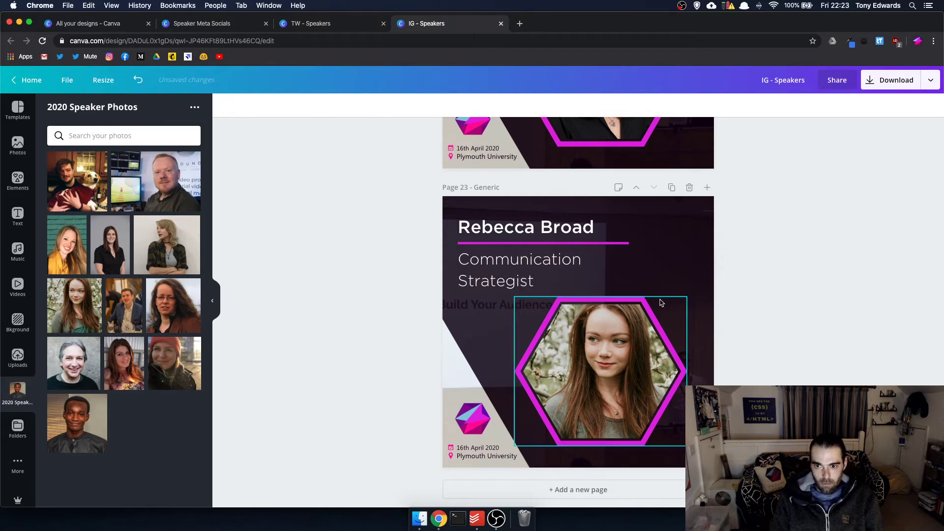
scroll(693, 320, "up", 6)
- Scroll back up to page 4 and duplicate it as a new page 5
scroll(695, 321, "up", 6)
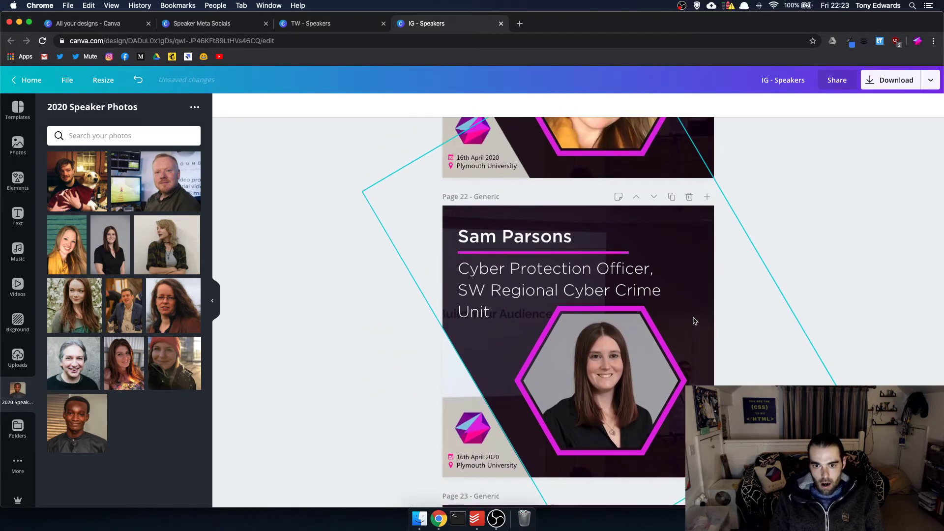
scroll(695, 321, "up", 12)
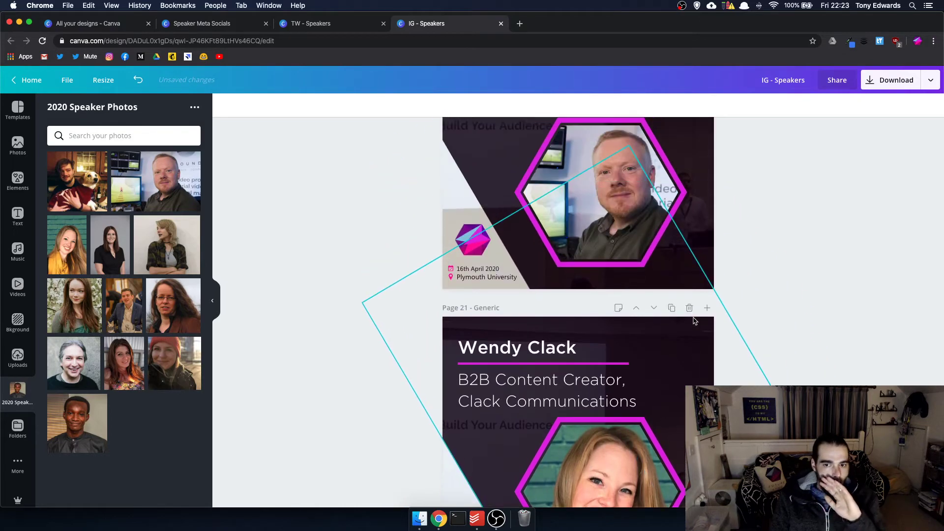
scroll(694, 321, "up", 20)
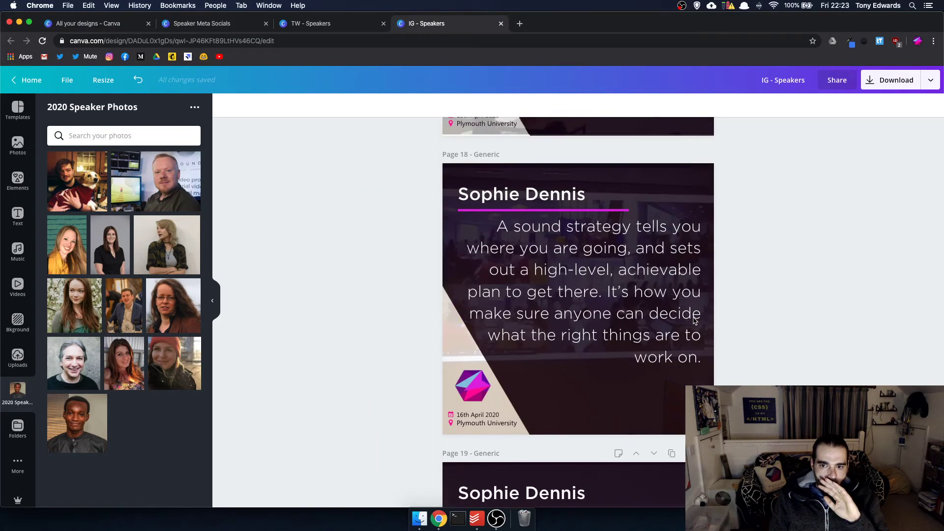
scroll(694, 321, "up", 12)
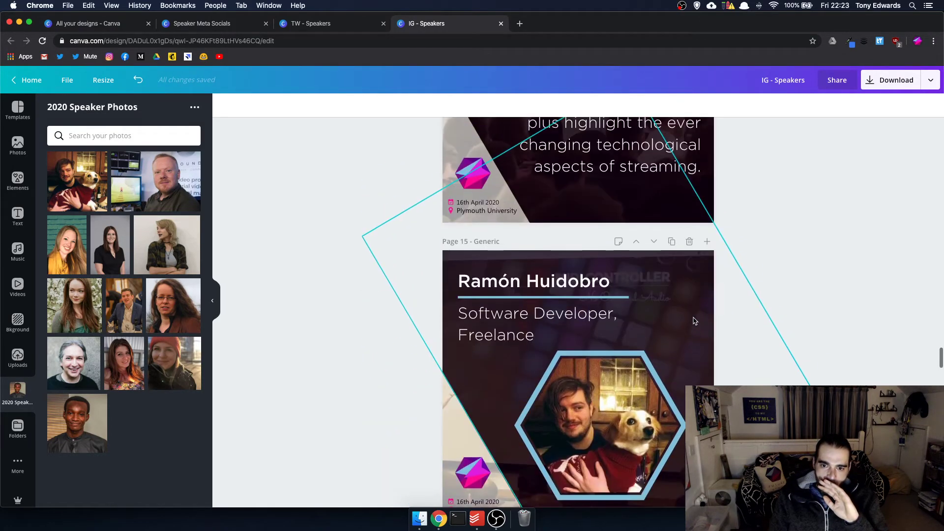
scroll(695, 321, "up", 15)
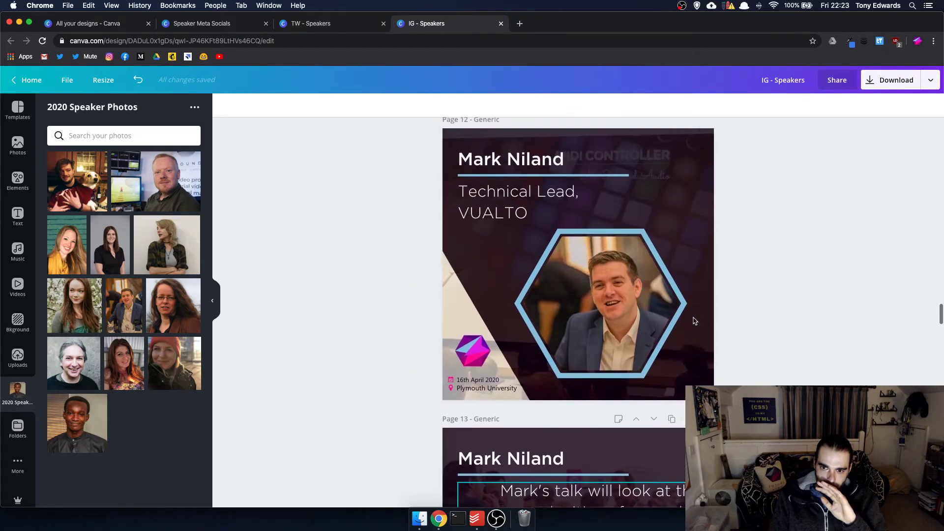
scroll(694, 320, "up", 15)
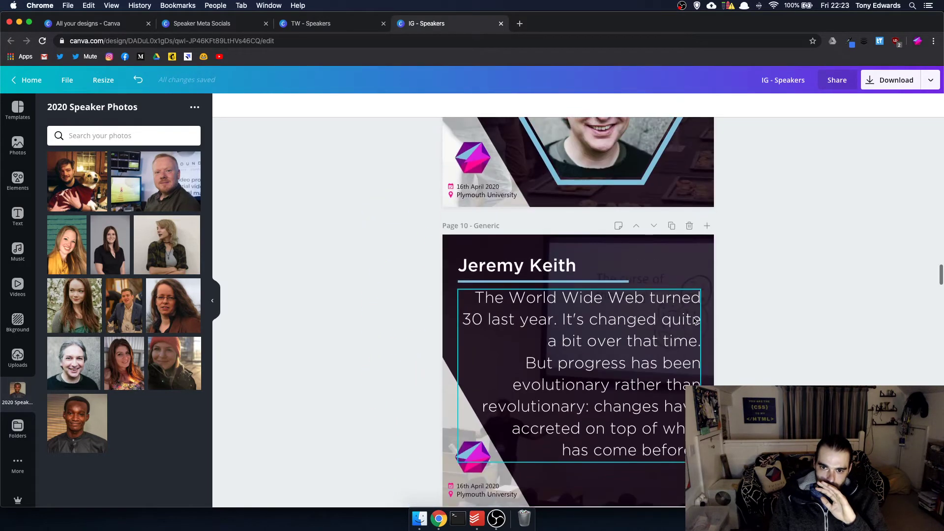
scroll(695, 321, "up", 15)
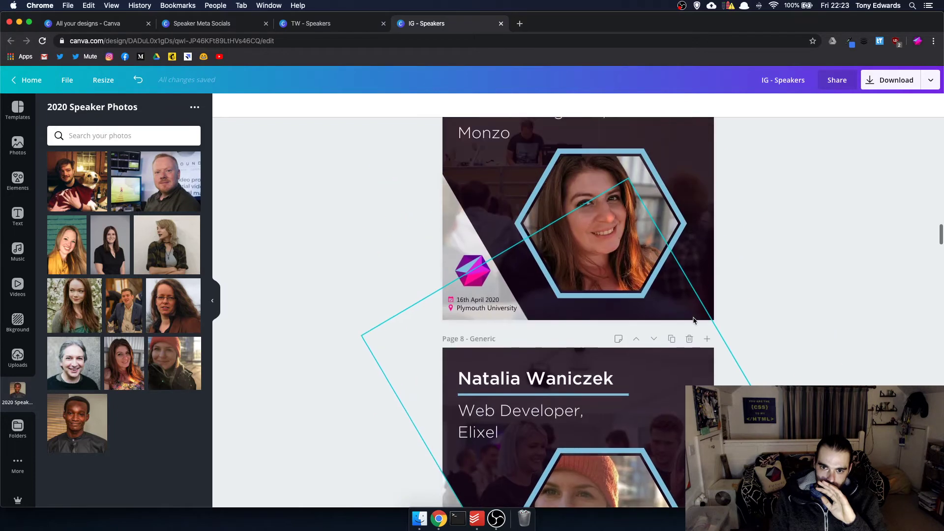
scroll(695, 320, "up", 15)
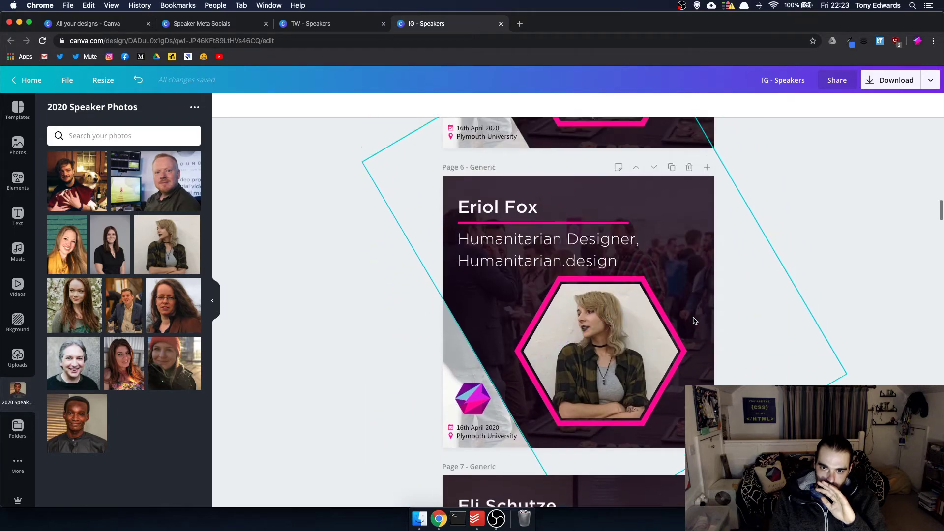
scroll(694, 321, "up", 1)
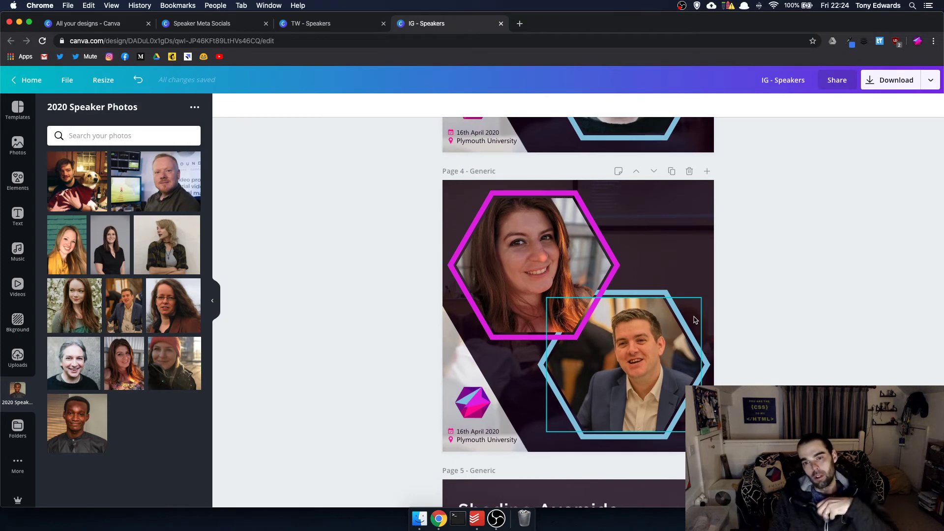
scroll(695, 320, "down", 4)
scroll(694, 320, "up", 15)
scroll(695, 320, "down", 15)
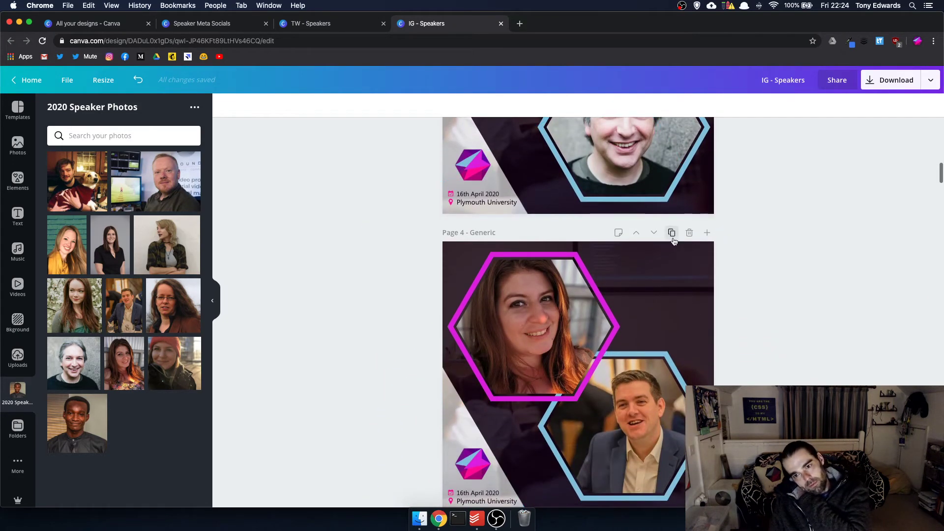
left_click(672, 233)
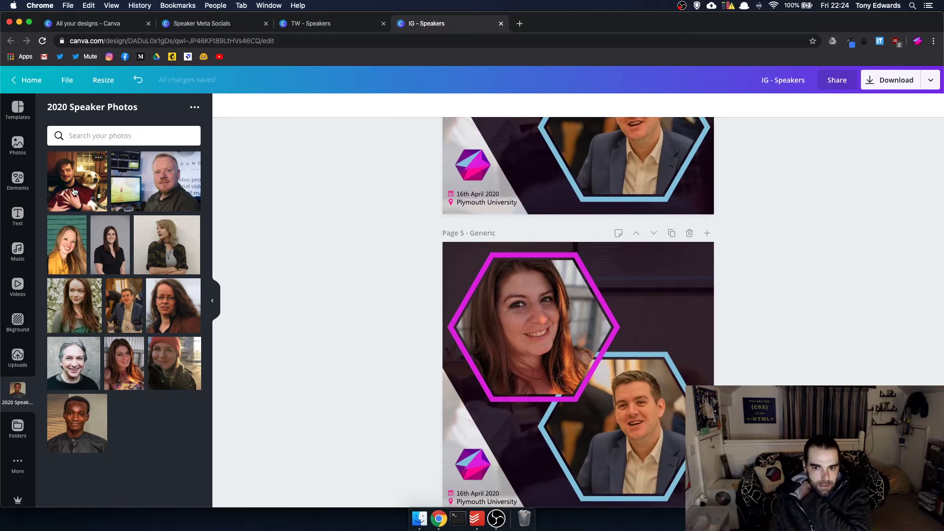
- Place the man-with-dog and woman photos into page 5's hexagons and adjust the woman's crop
left_click_drag(77, 181, 534, 326)
left_click_drag(162, 182, 613, 438)
double_click(606, 417)
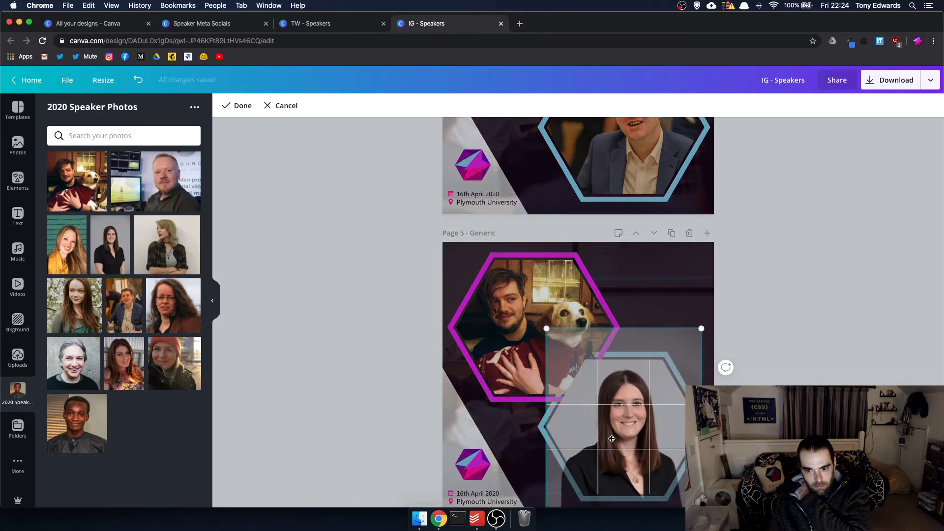
key("Return")
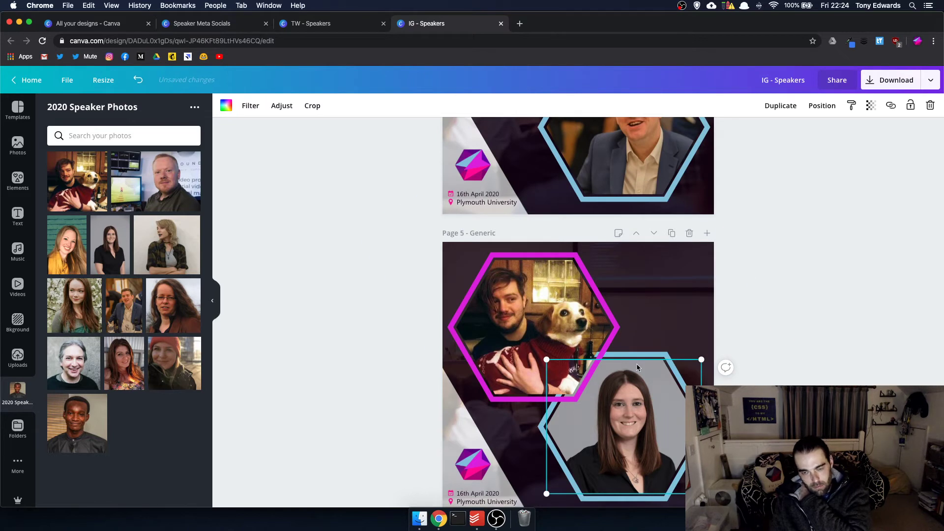
- Swap the frame colours to light blue top and magenta bottom, then duplicate the page
left_click(613, 314)
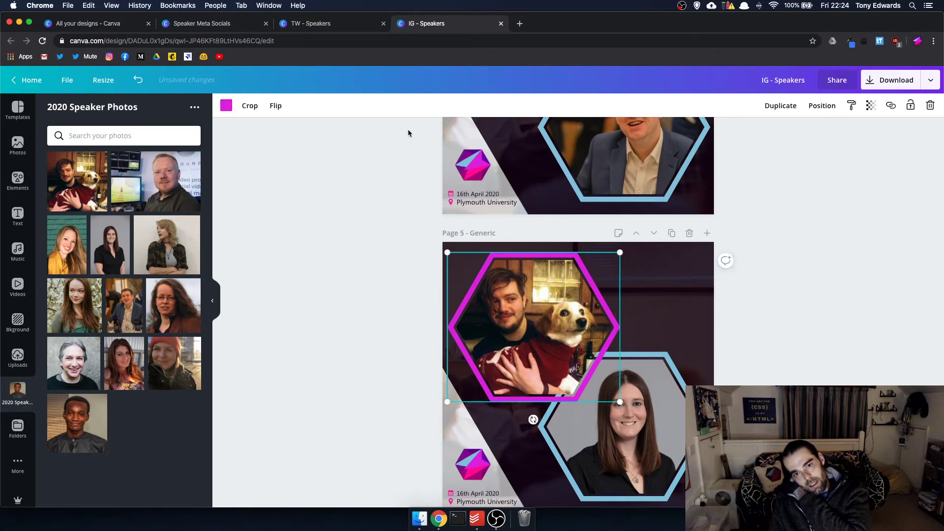
left_click(226, 105)
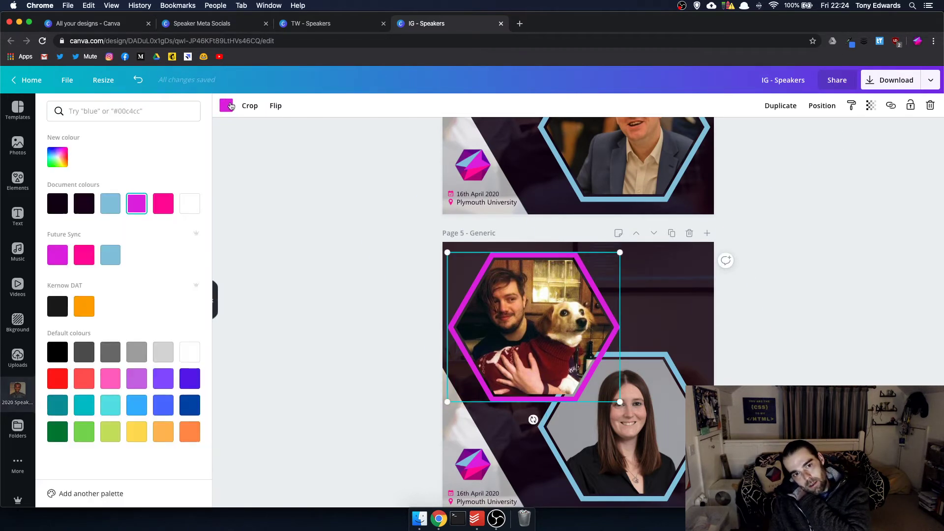
left_click(110, 203)
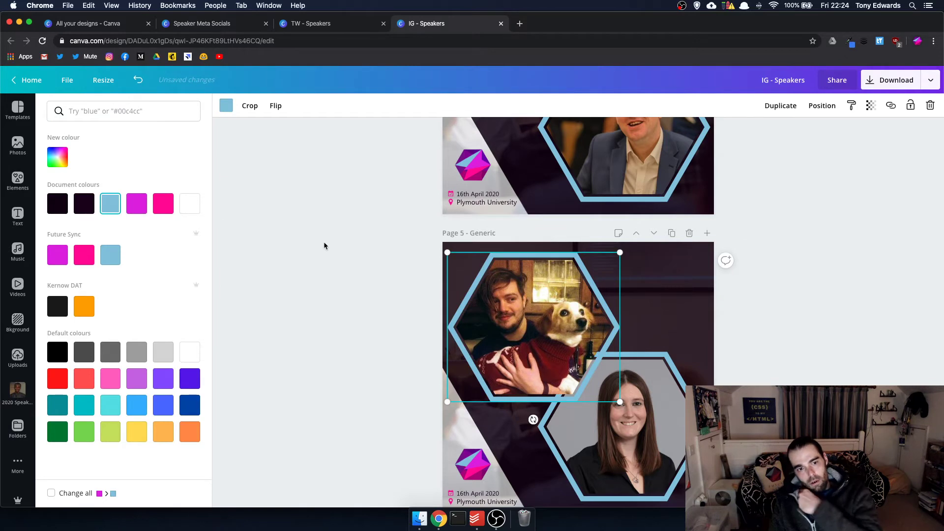
left_click(688, 379)
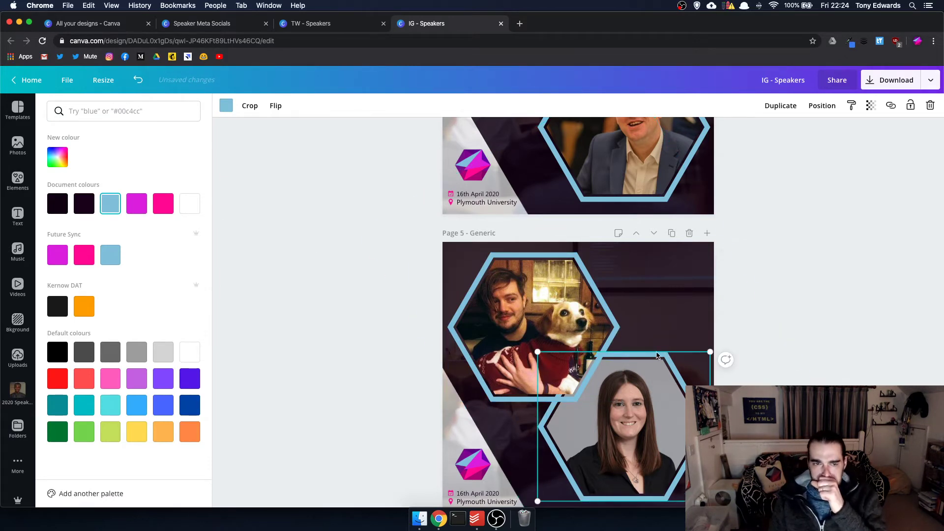
scroll(332, 248, "down", 1)
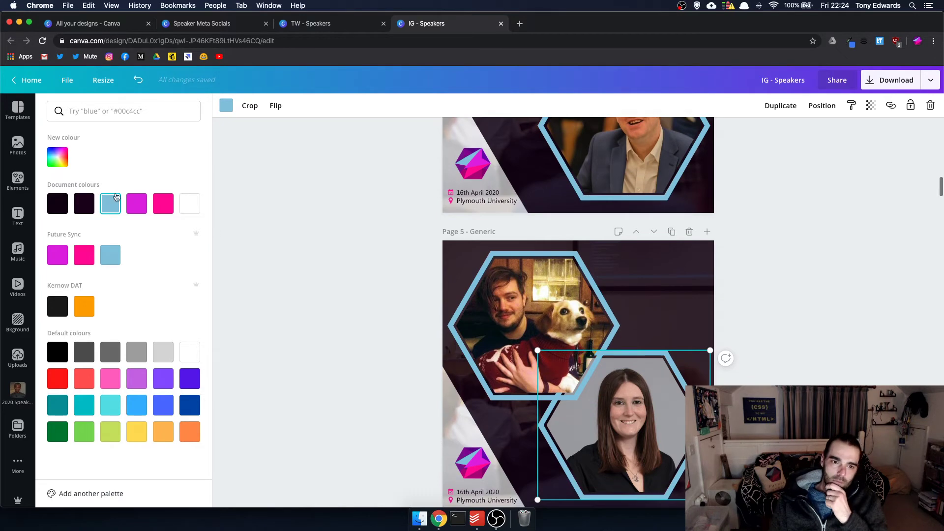
left_click(133, 206)
key("Escape")
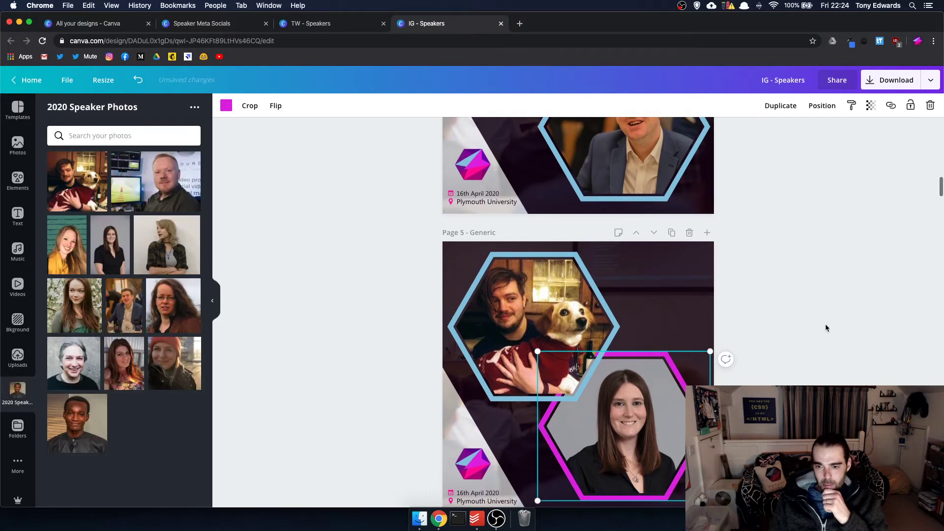
left_click(671, 234)
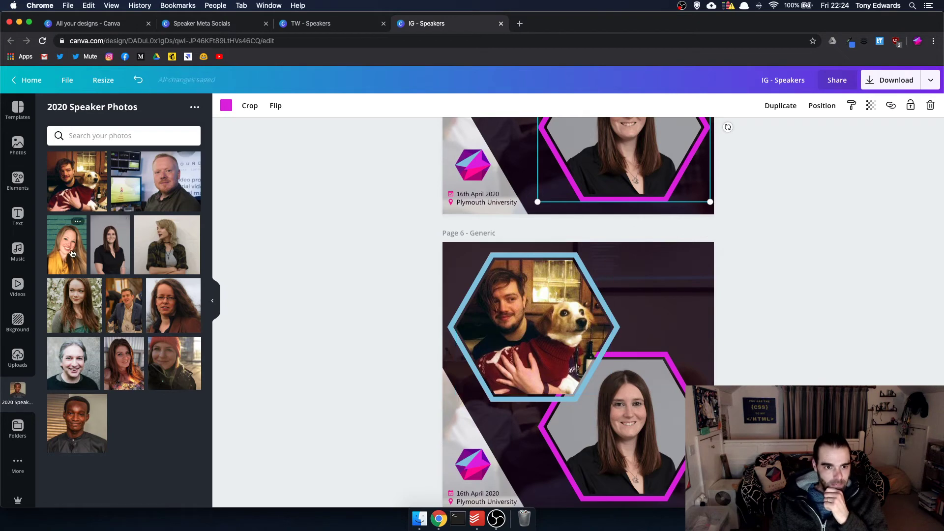
- Put the smiling blonde woman's photo in the upper hexagon and make its frame magenta
left_click_drag(68, 245, 528, 345)
double_click(541, 338)
key("Return")
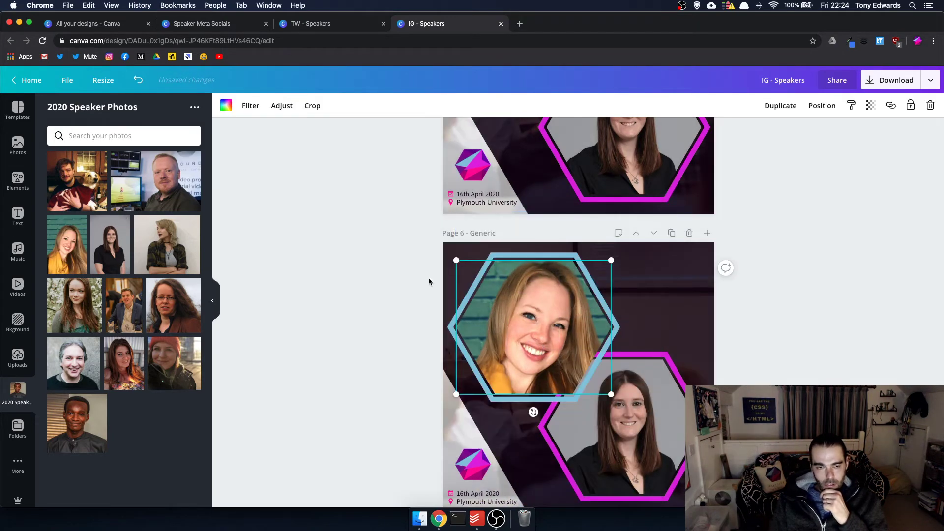
left_click(502, 259)
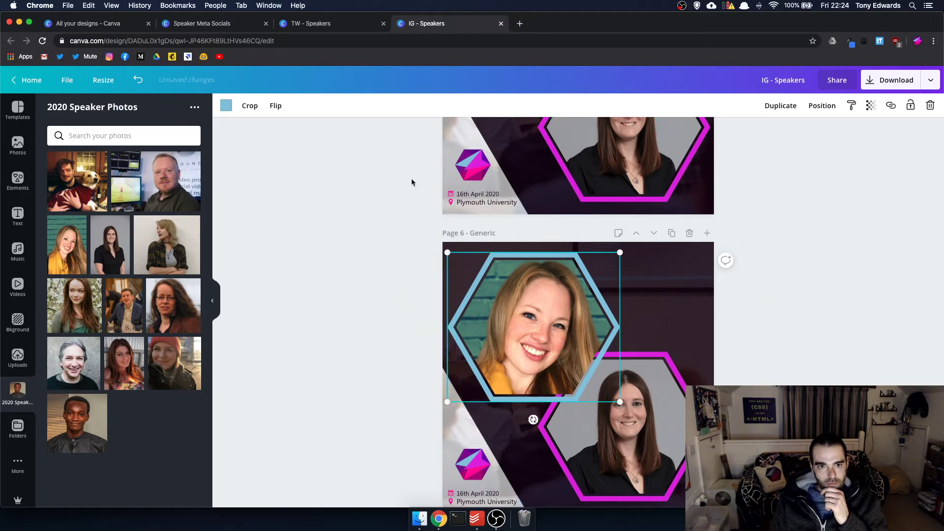
left_click(225, 106)
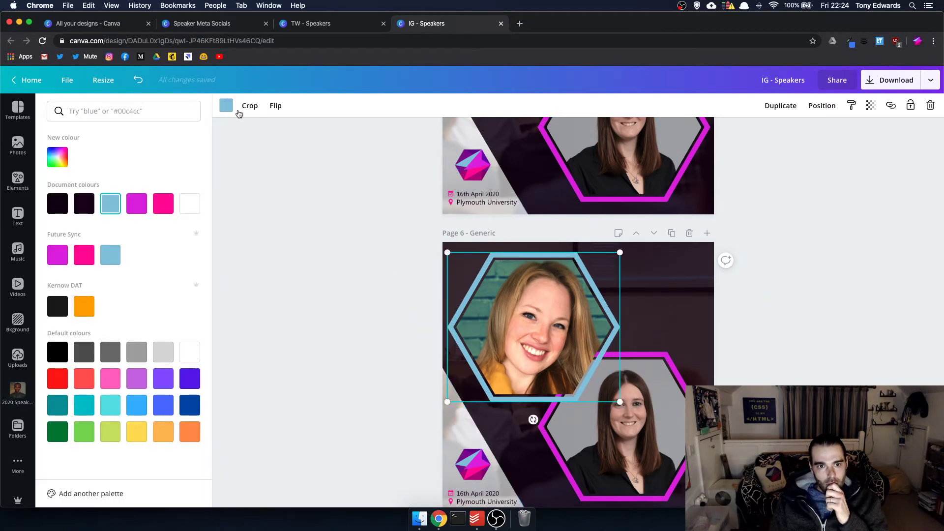
left_click(136, 209)
key("Escape")
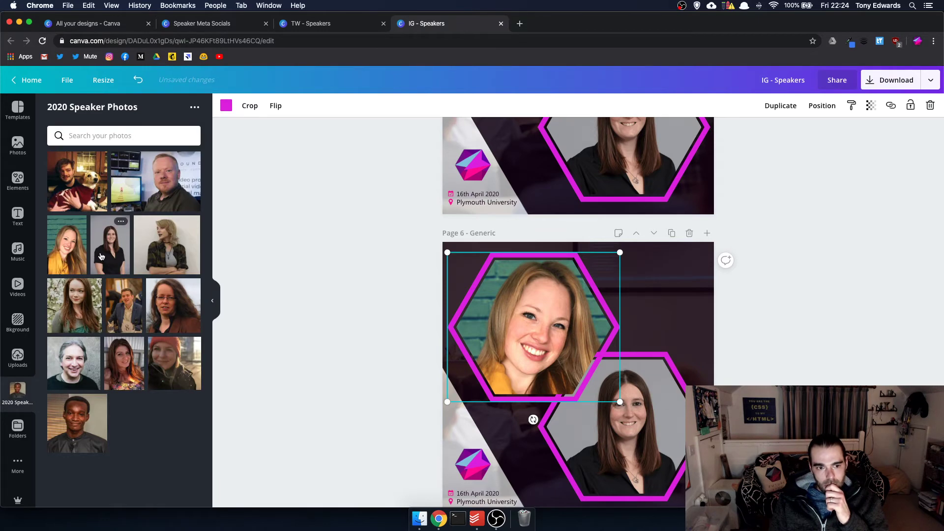
- Put the blonde speaker's photo in the lower hexagon and recolour its frame pink
left_click_drag(82, 303, 120, 320)
left_click_drag(149, 242, 641, 361)
left_click(642, 359)
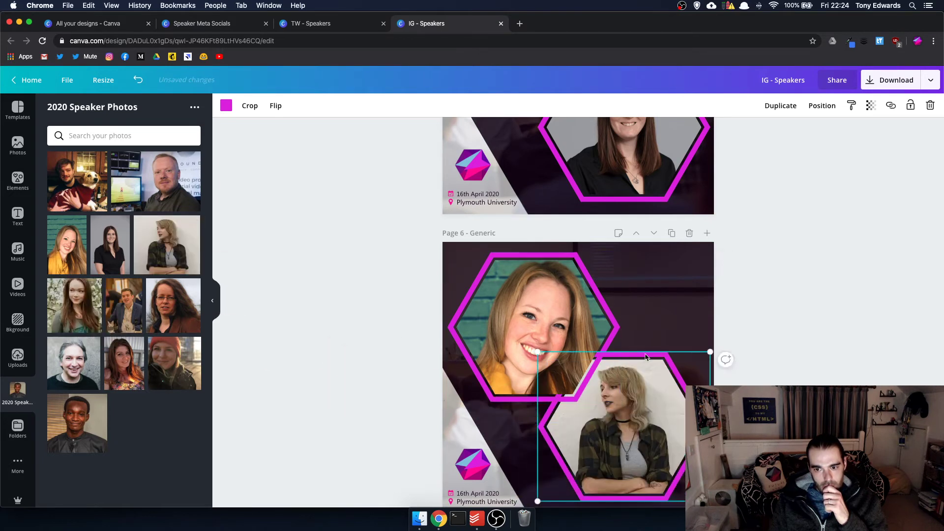
left_click(222, 105)
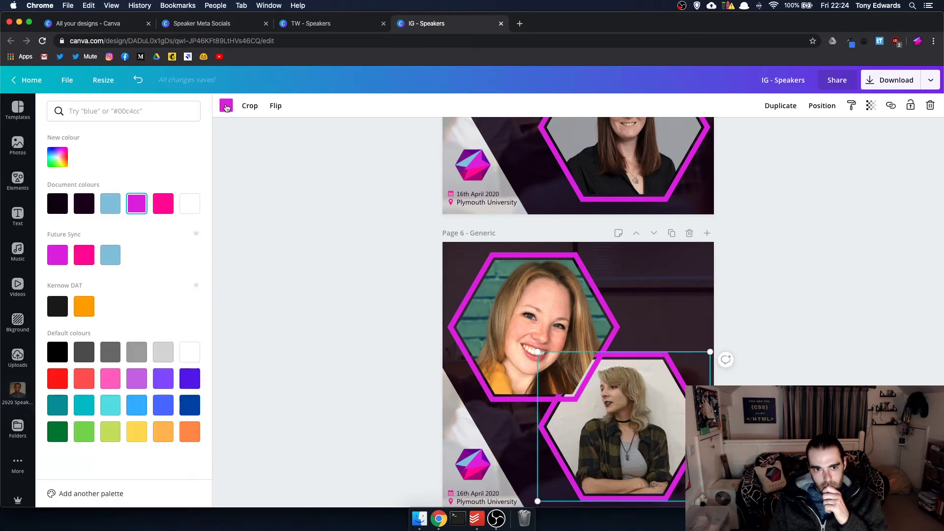
left_click(160, 207)
key("Escape")
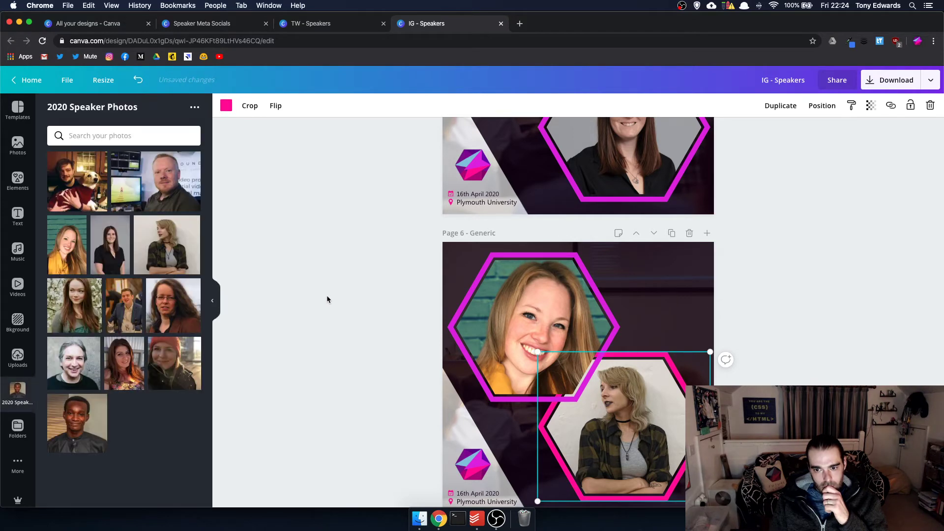
- Duplicate page 6 as a new page 7
scroll(810, 296, "up", 5)
scroll(810, 297, "down", 10)
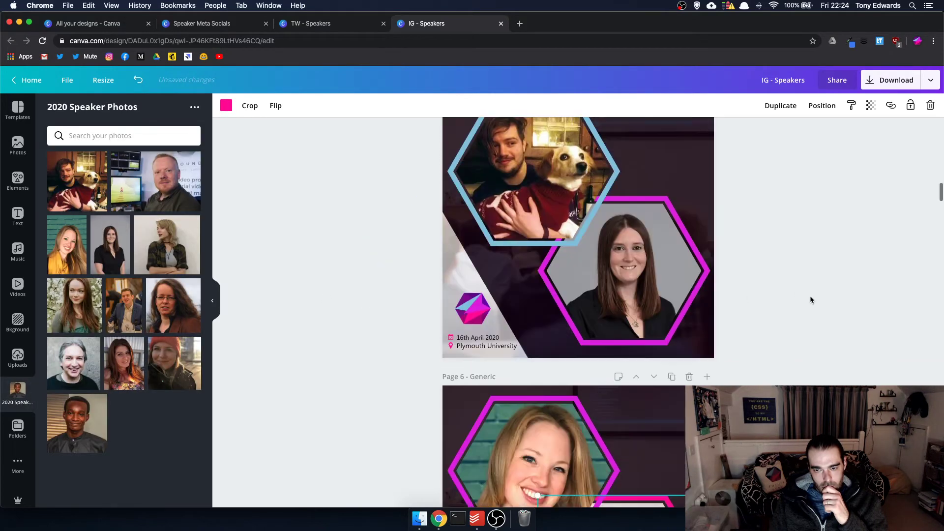
scroll(810, 296, "up", 7)
scroll(810, 296, "up", 5)
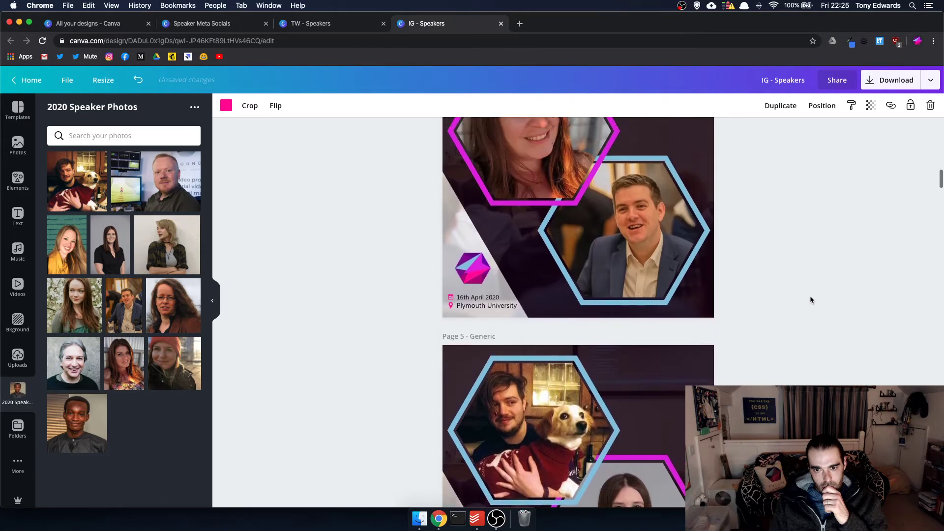
scroll(810, 296, "down", 6)
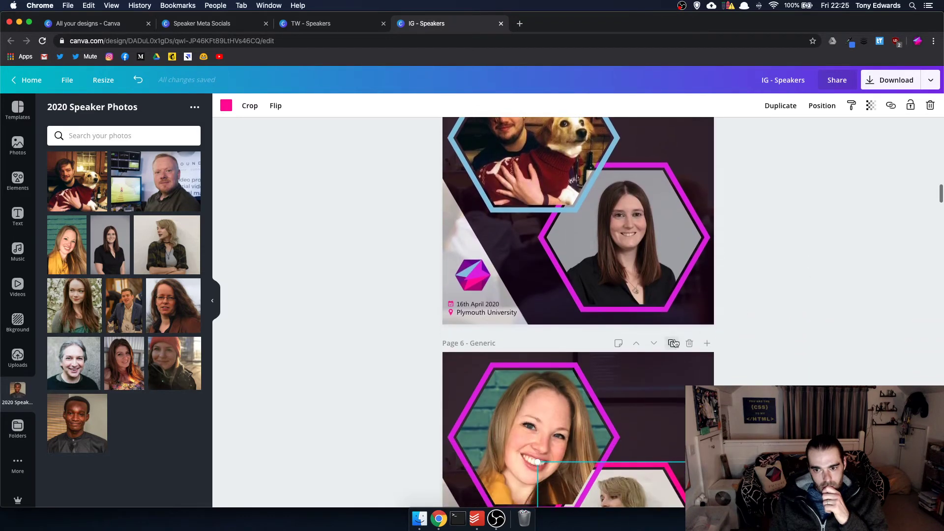
left_click(675, 344)
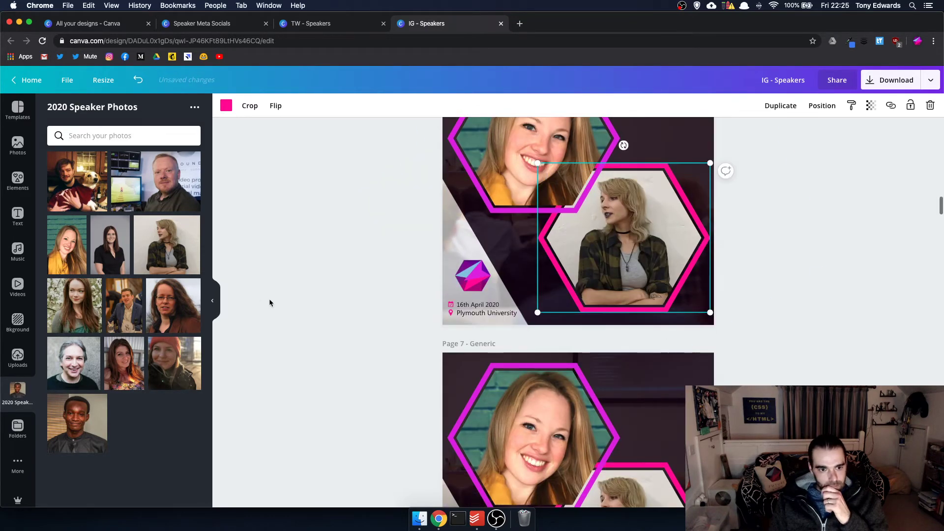
- Put the bald man's photo in page 7's lower hexagon and the long-haired woman's in the upper one
scroll(258, 237, "up", 8)
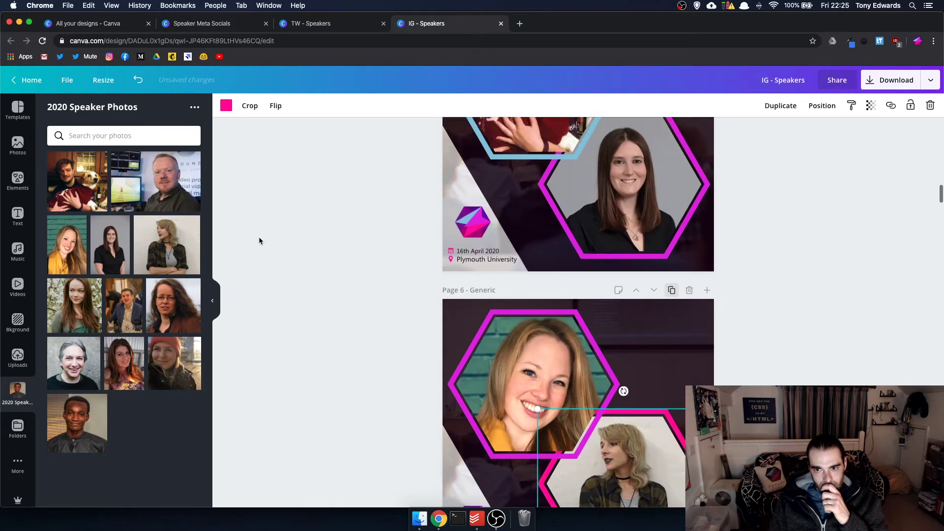
scroll(259, 237, "down", 6)
scroll(258, 237, "down", 3)
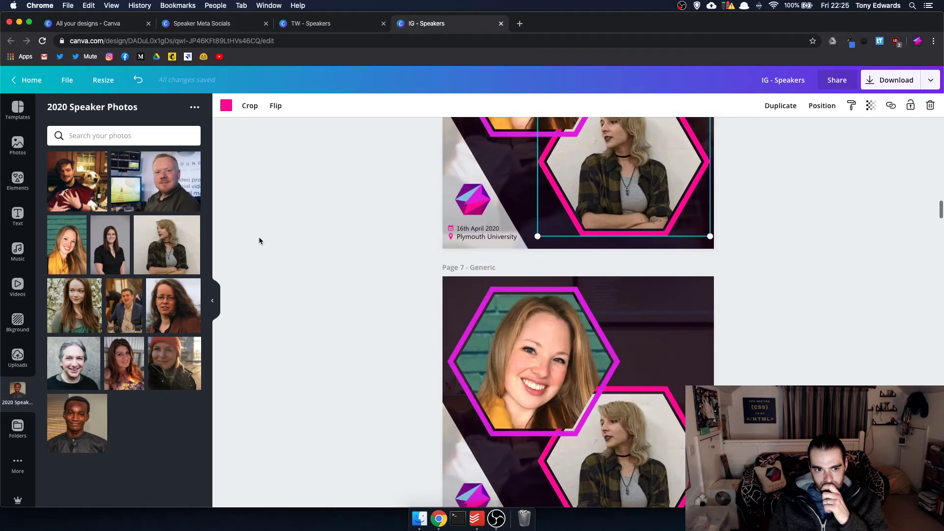
left_click_drag(188, 197, 595, 443)
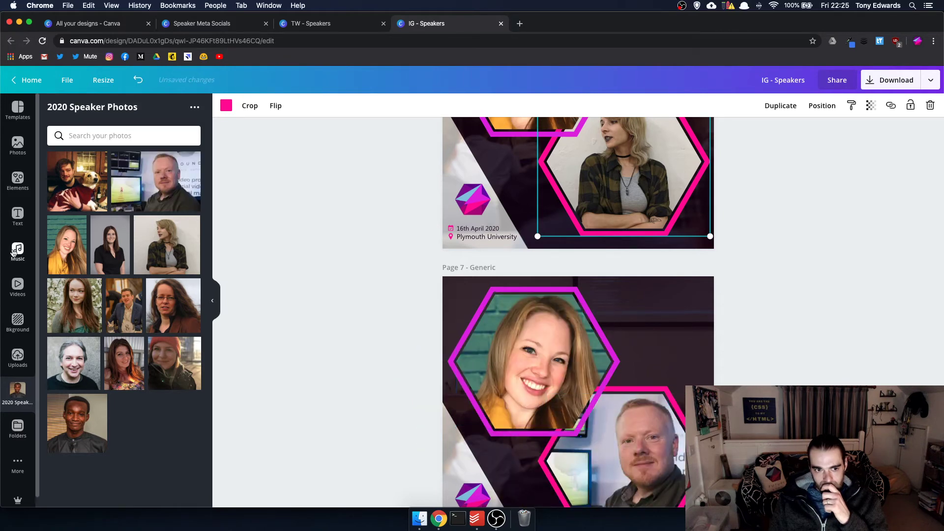
left_click_drag(74, 305, 594, 384)
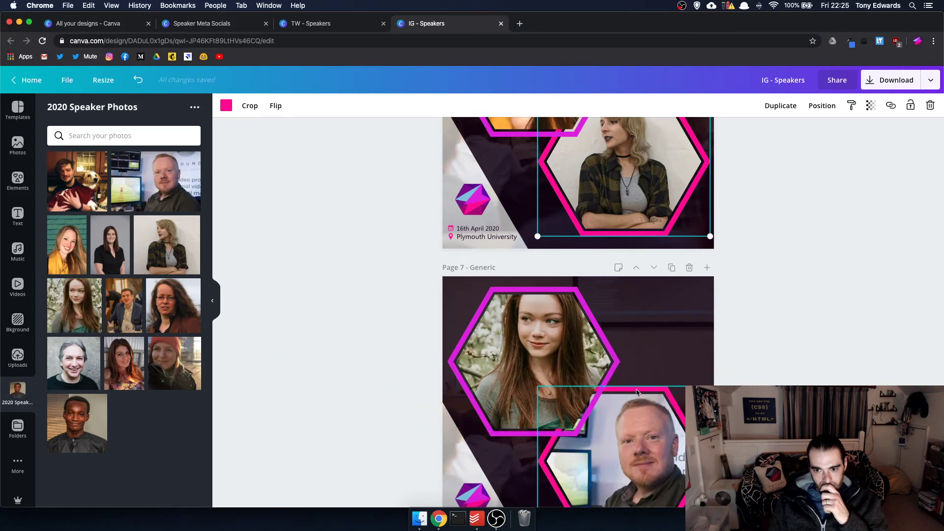
- Recolour page 7's lower hexagon frame magenta
left_click(594, 387)
left_click(225, 106)
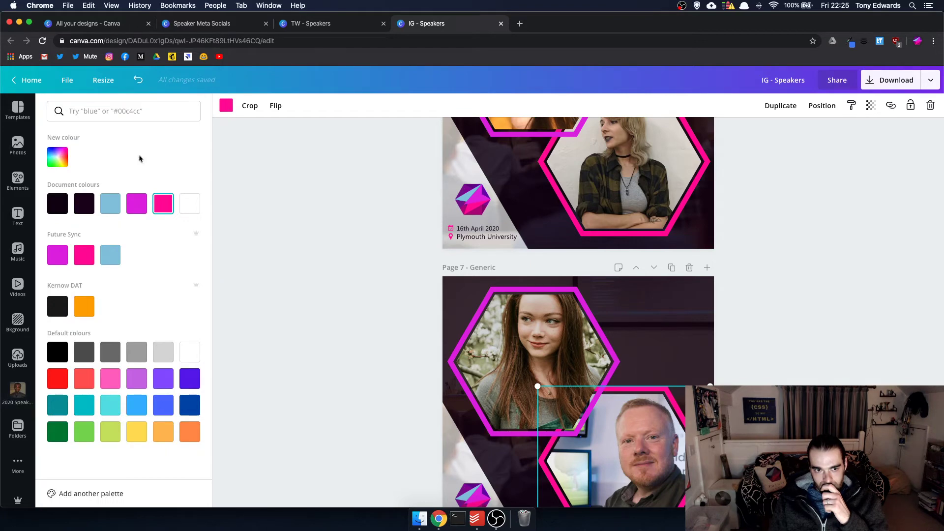
left_click(136, 203)
left_click(418, 253)
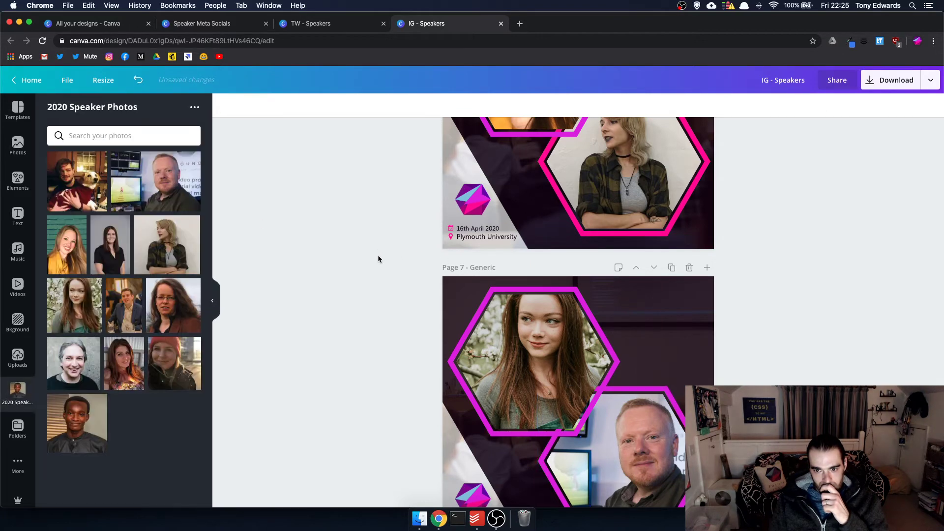
scroll(374, 255, "down", 3)
scroll(330, 256, "down", 2)
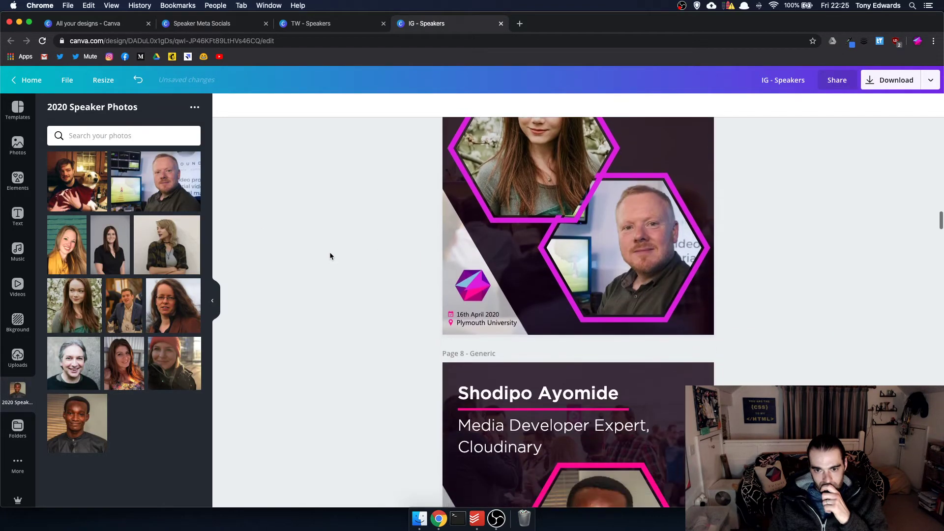
scroll(329, 255, "up", 10)
scroll(330, 255, "up", 10)
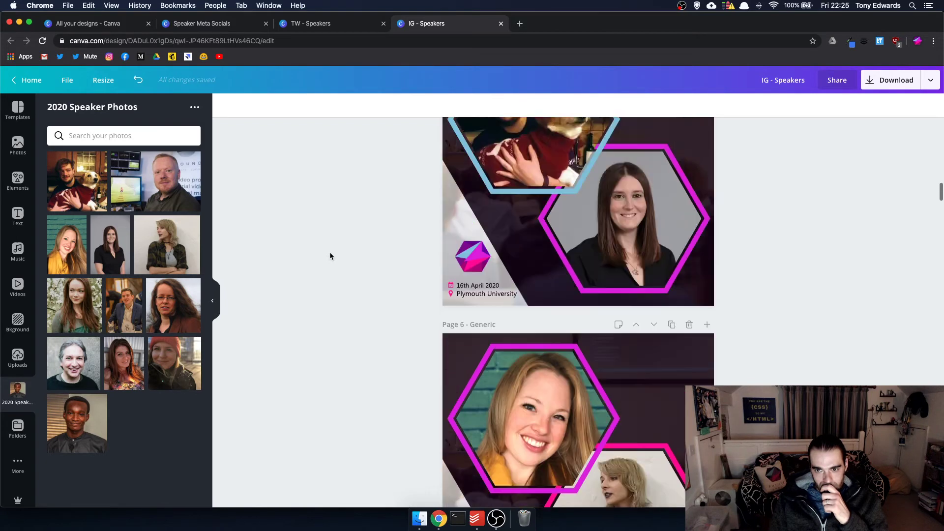
scroll(330, 256, "down", 10)
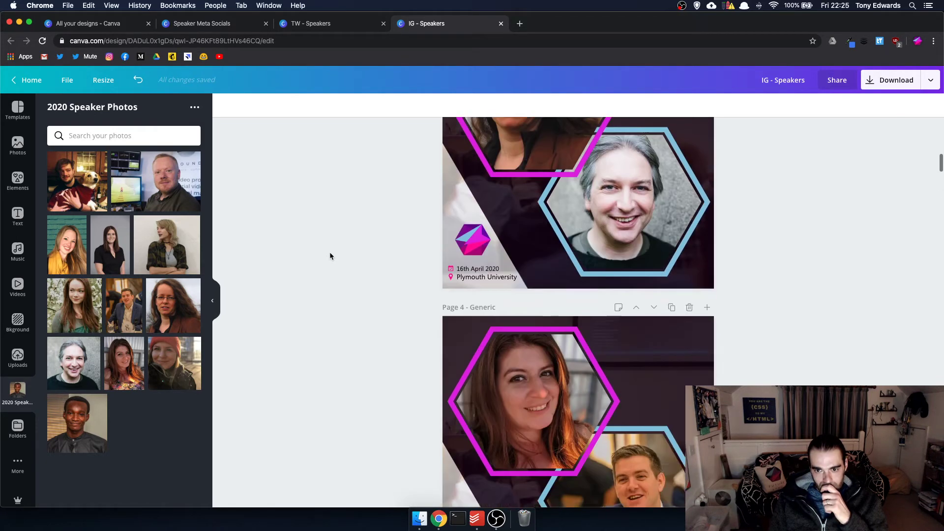
- Rotate page 5's background shape further, then bring the 'Future Sync 2019 - Unprocessed' album over Canva
left_click(719, 295)
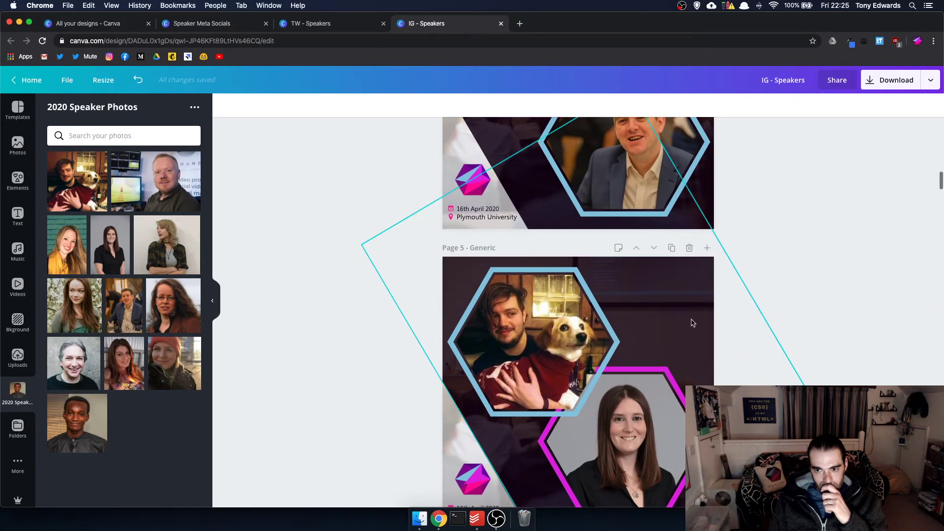
scroll(720, 295, "down", 2)
left_click_drag(456, 338, 444, 318)
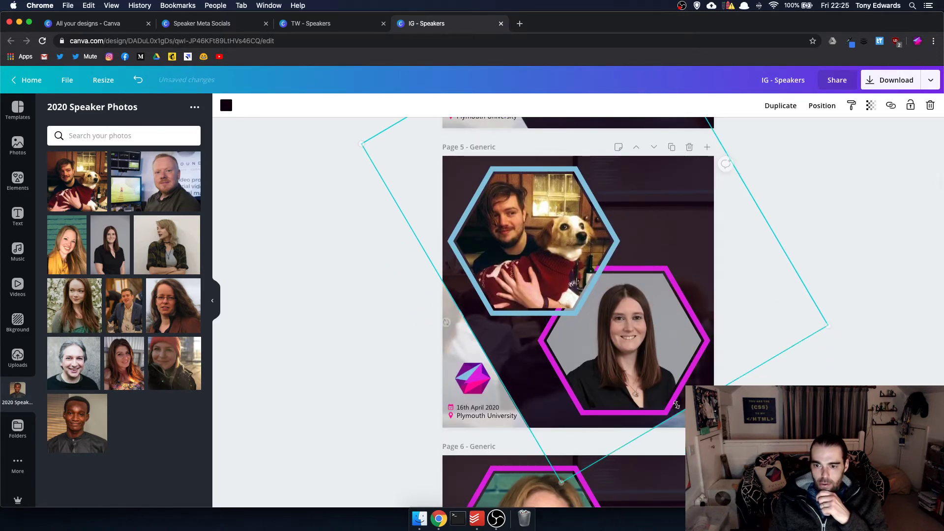
left_click(17, 356)
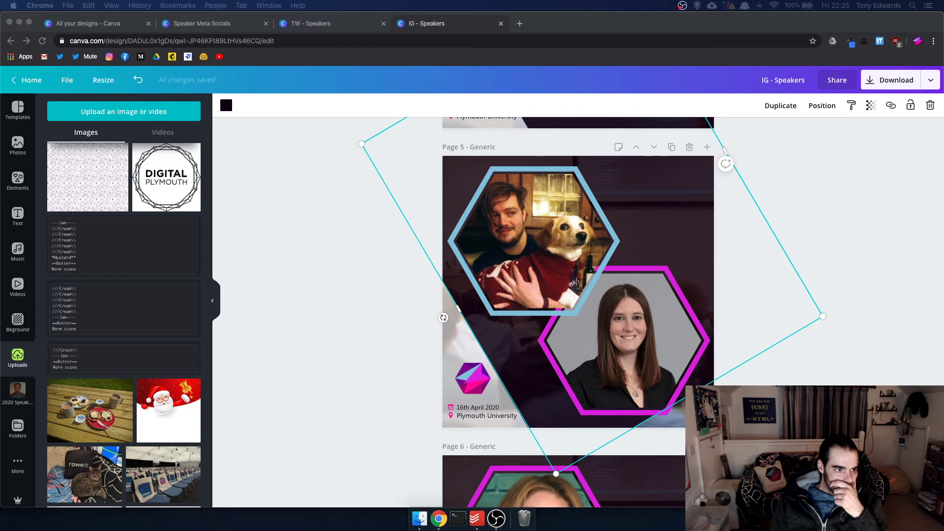
left_click_drag(943, 231, 197, 41)
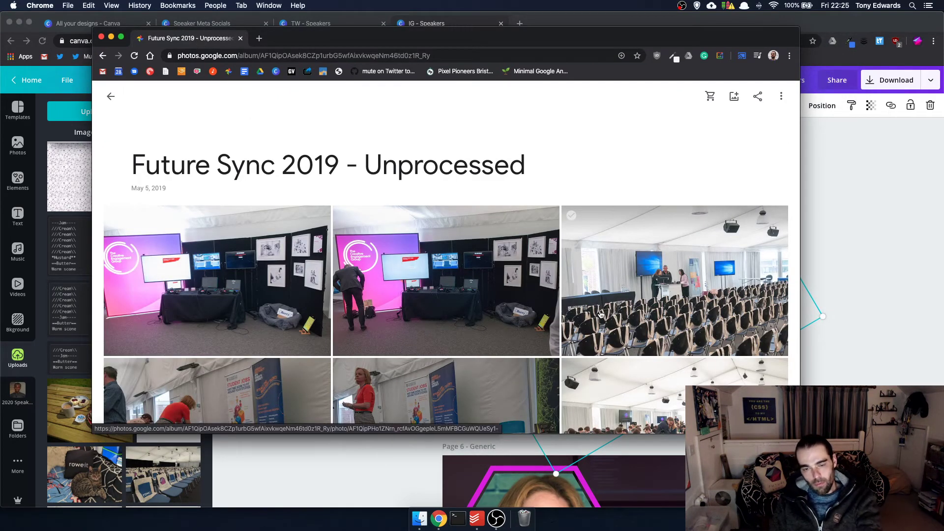
scroll(601, 314, "down", 15)
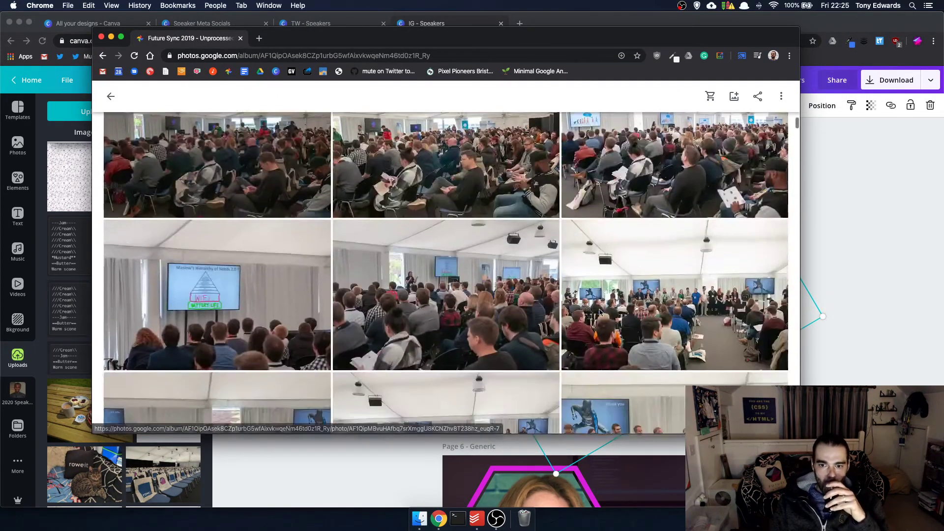
scroll(600, 313, "down", 10)
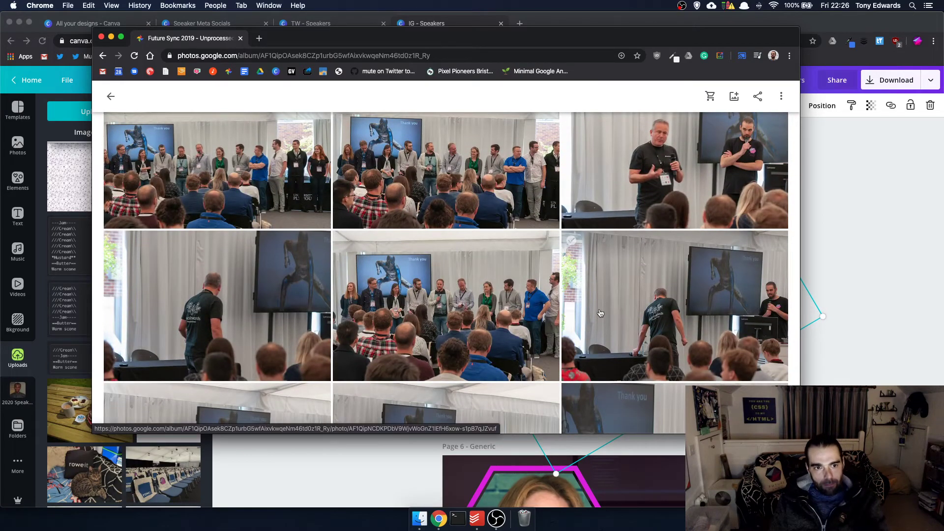
scroll(600, 313, "up", 10)
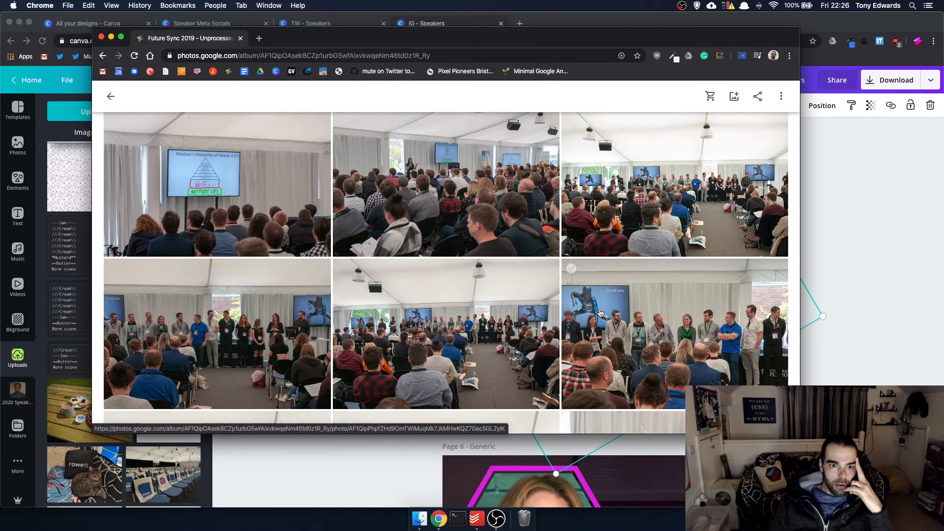
scroll(600, 313, "down", 5)
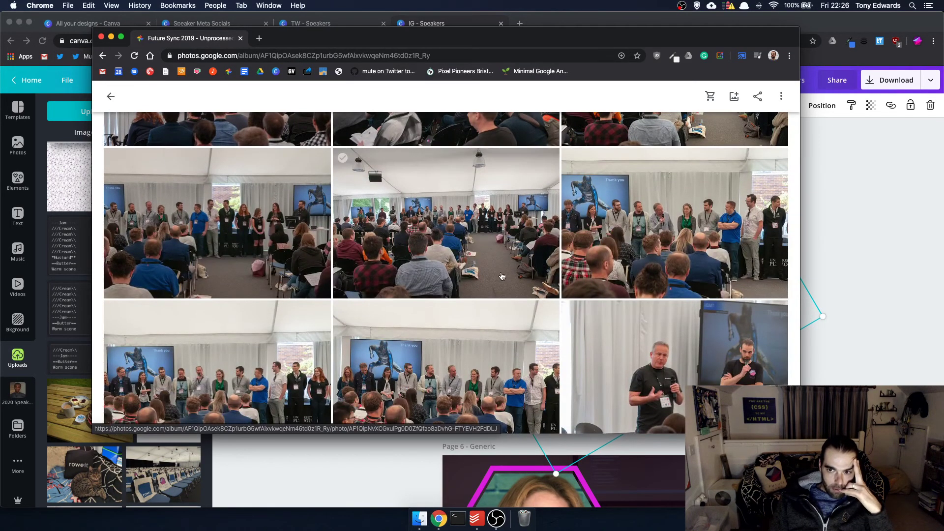
left_click(667, 266)
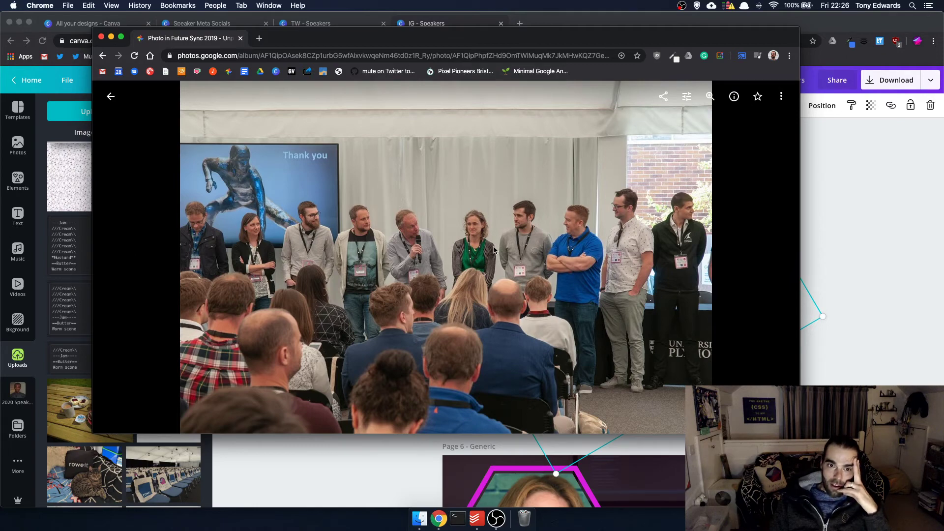
left_click(110, 96)
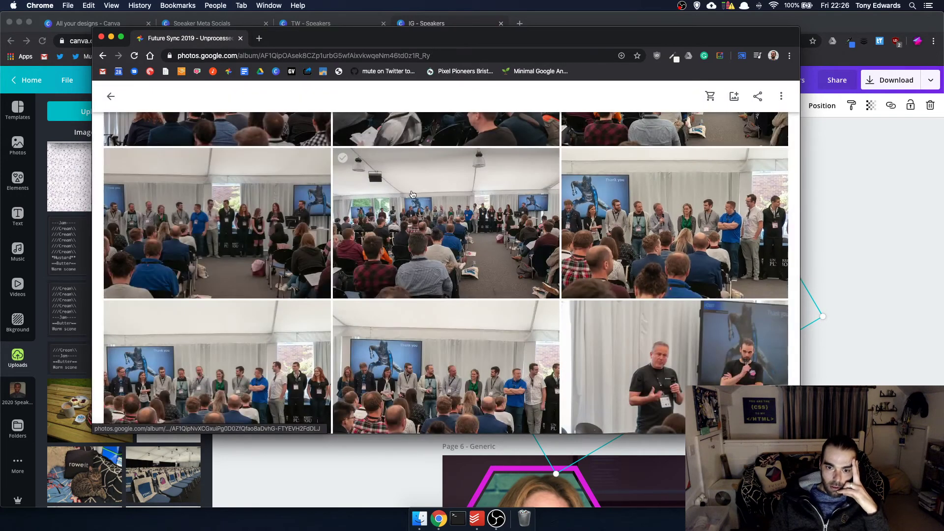
scroll(435, 209, "down", 10)
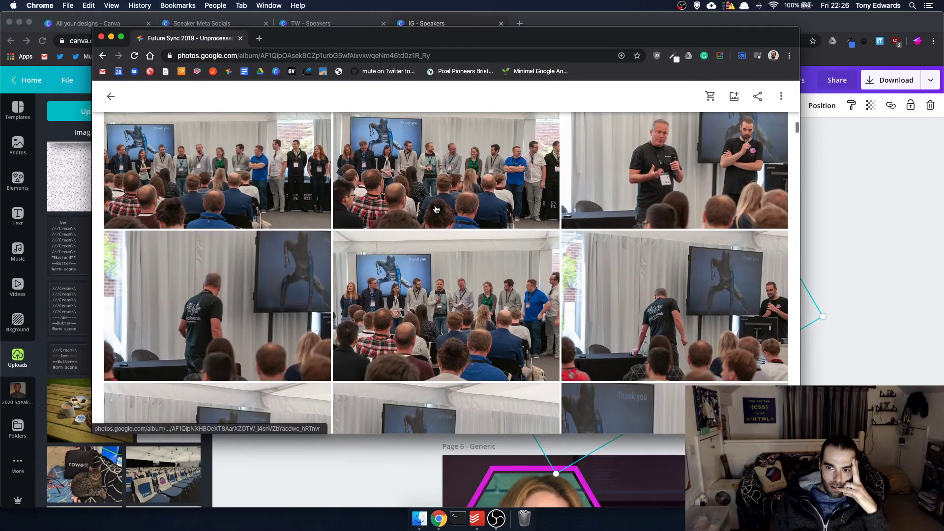
scroll(435, 209, "up", 3)
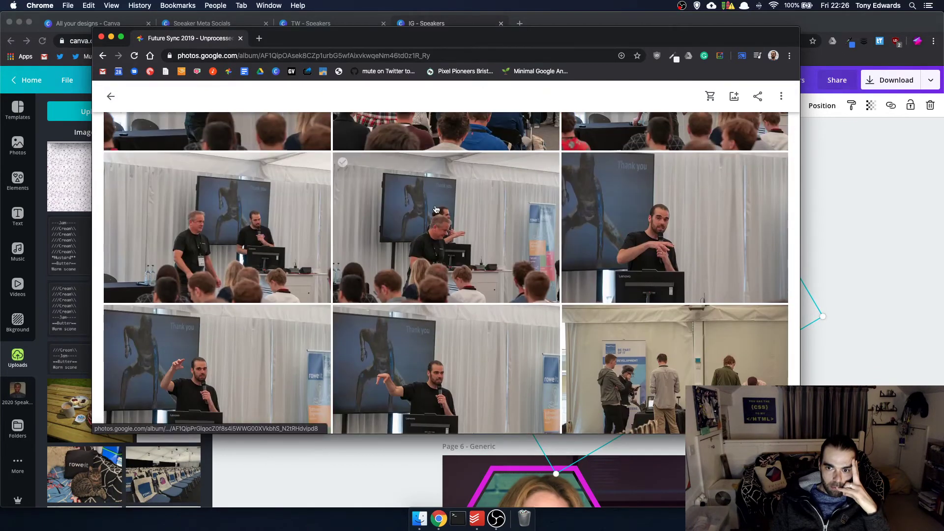
scroll(435, 209, "down", 5)
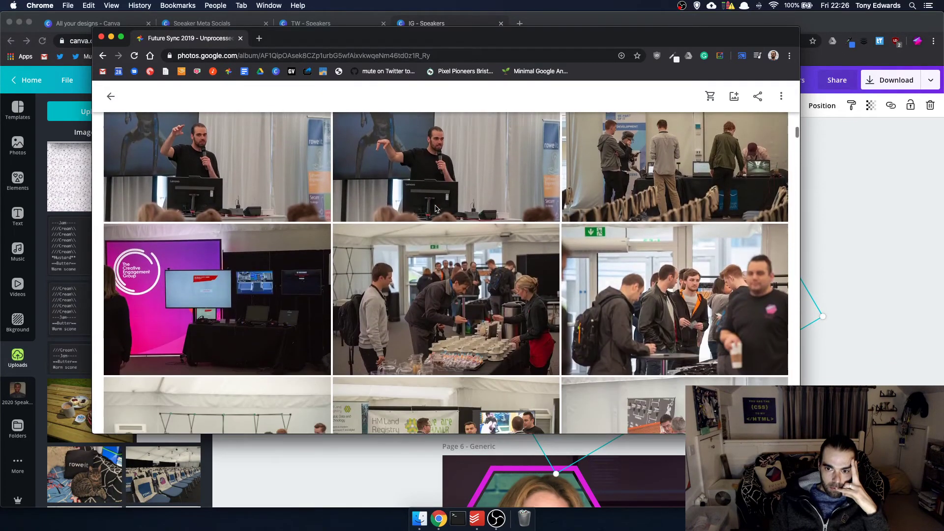
scroll(435, 209, "down", 3)
scroll(435, 209, "up", 2)
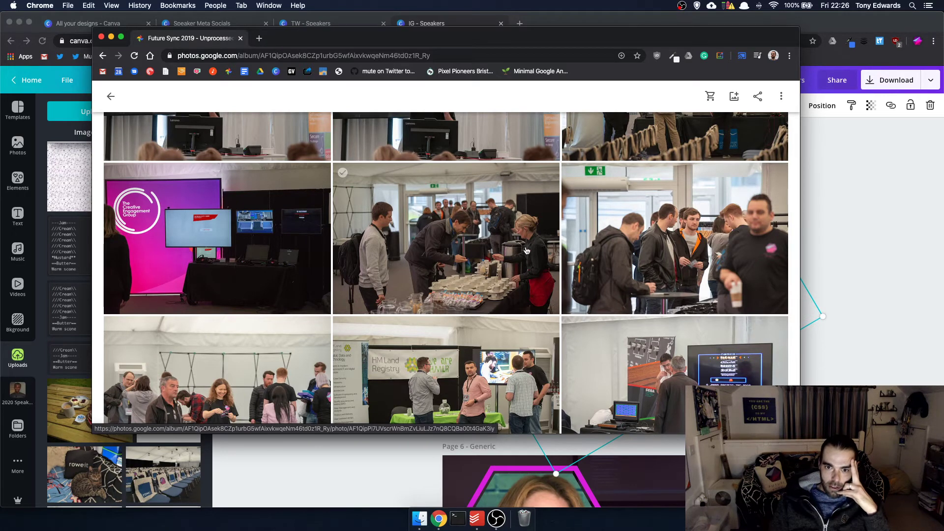
scroll(456, 242, "down", 3)
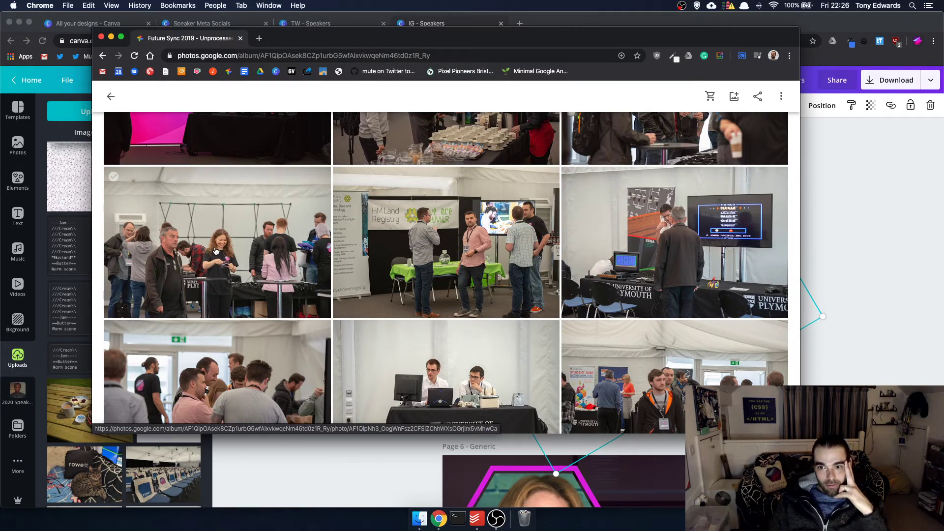
scroll(215, 252, "down", 3)
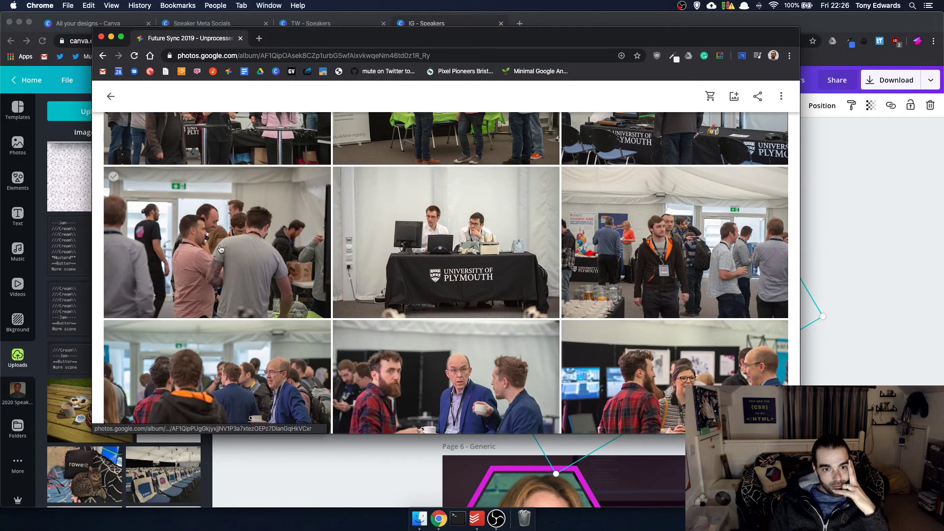
scroll(220, 249, "down", 3)
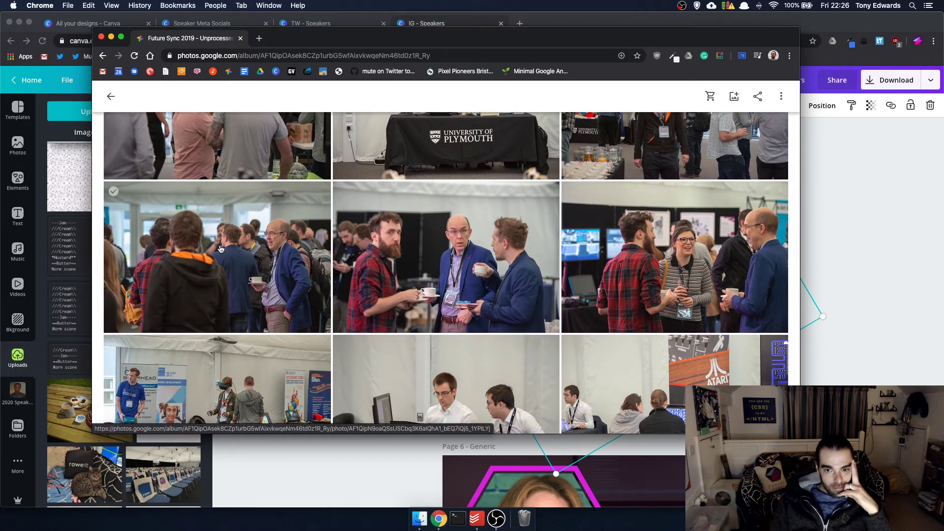
scroll(220, 249, "down", 3)
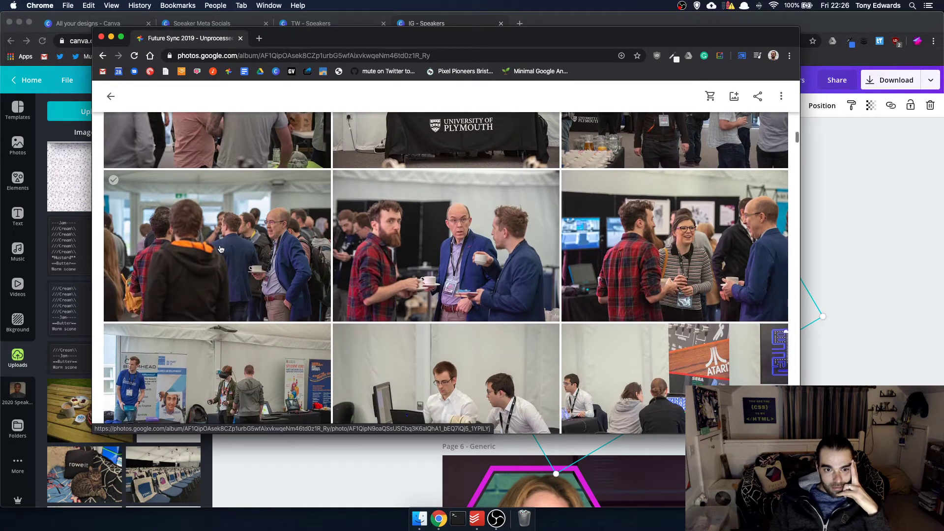
scroll(221, 249, "down", 4)
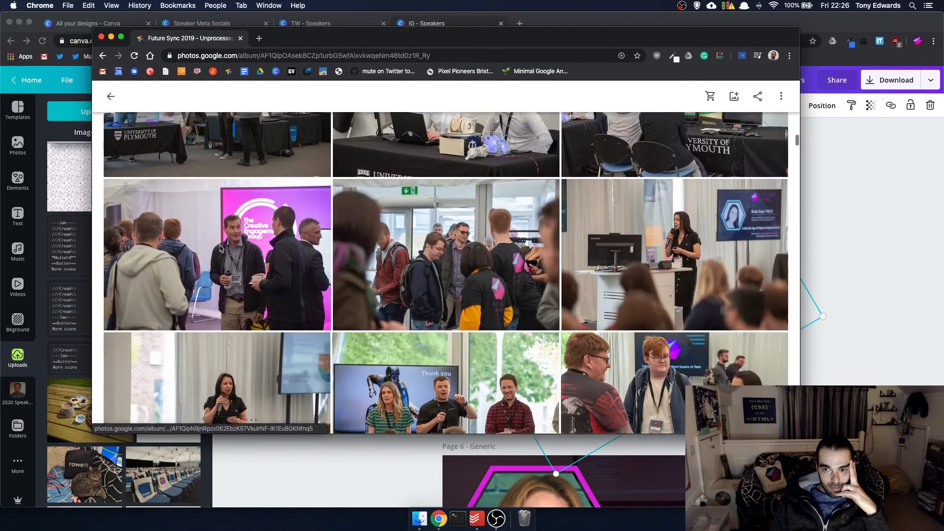
scroll(220, 249, "up", 1)
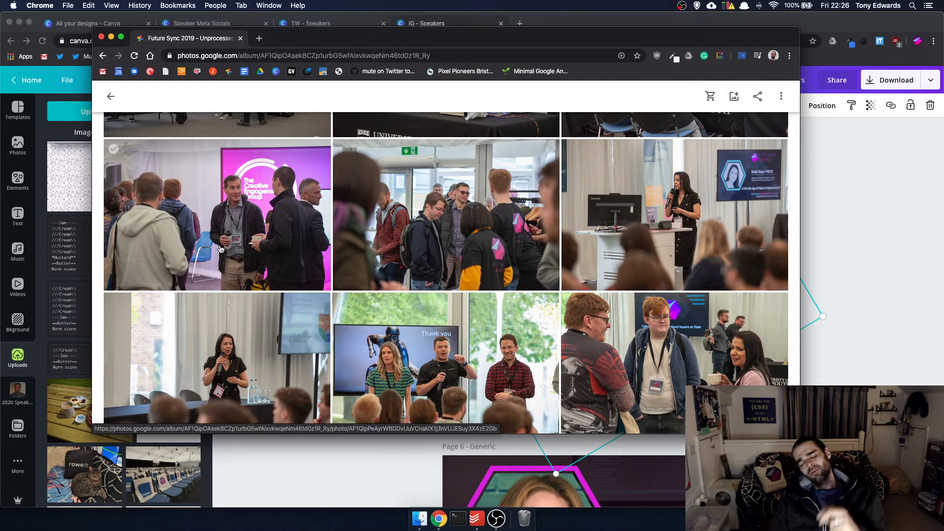
scroll(223, 257, "down", 5)
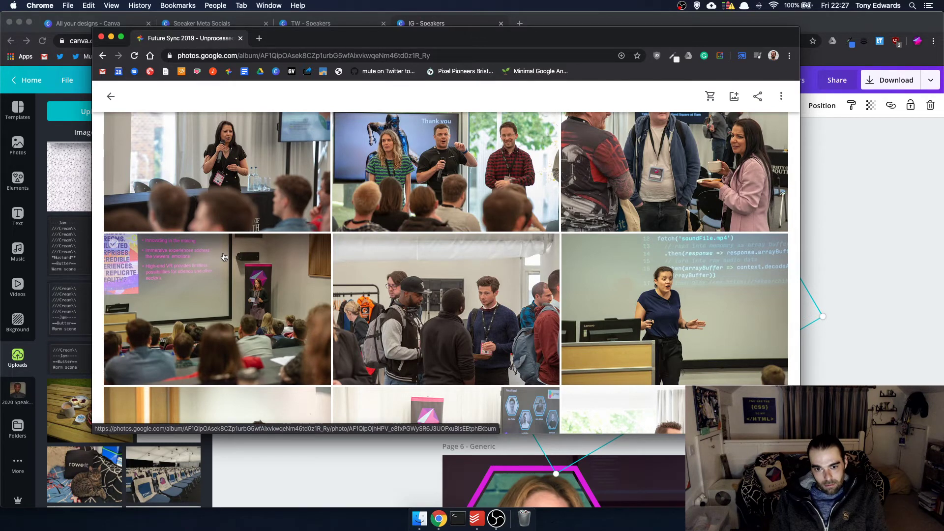
scroll(224, 256, "down", 4)
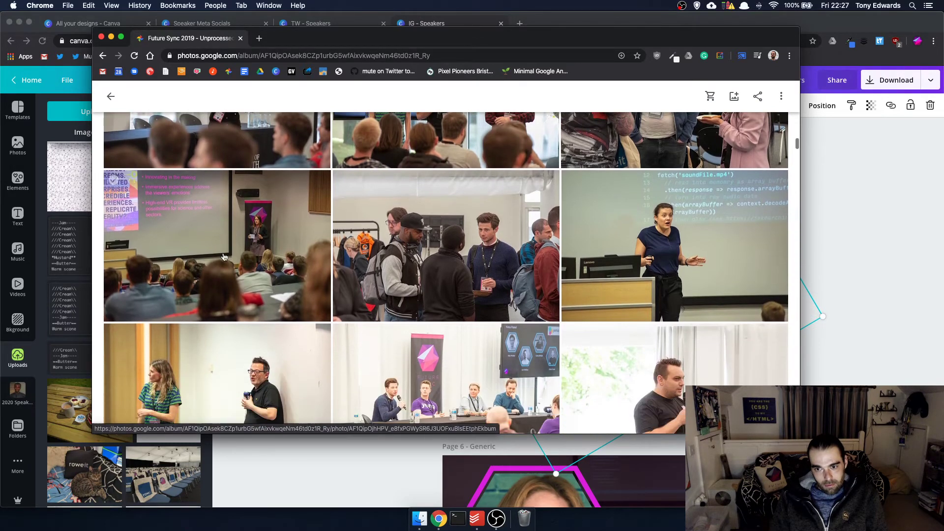
scroll(224, 257, "up", 2)
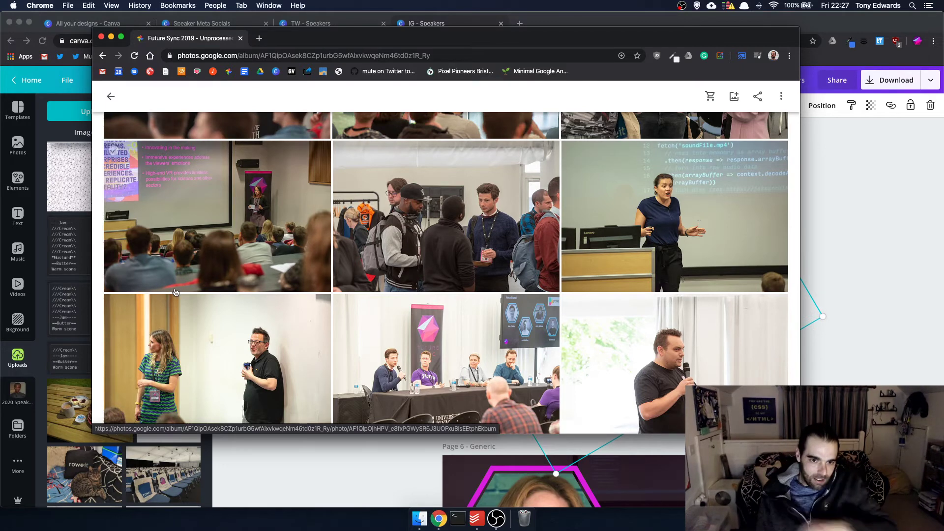
scroll(205, 286, "down", 2)
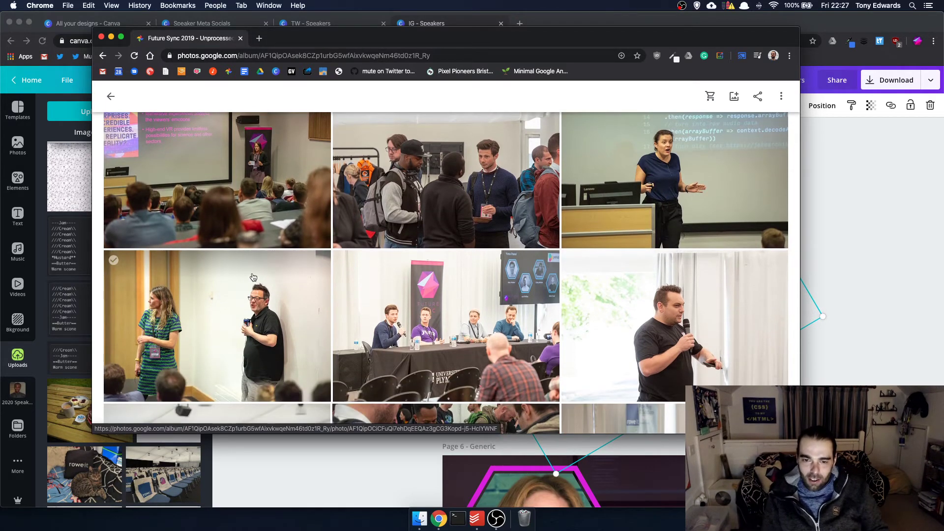
scroll(206, 286, "down", 10)
scroll(252, 276, "down", 5)
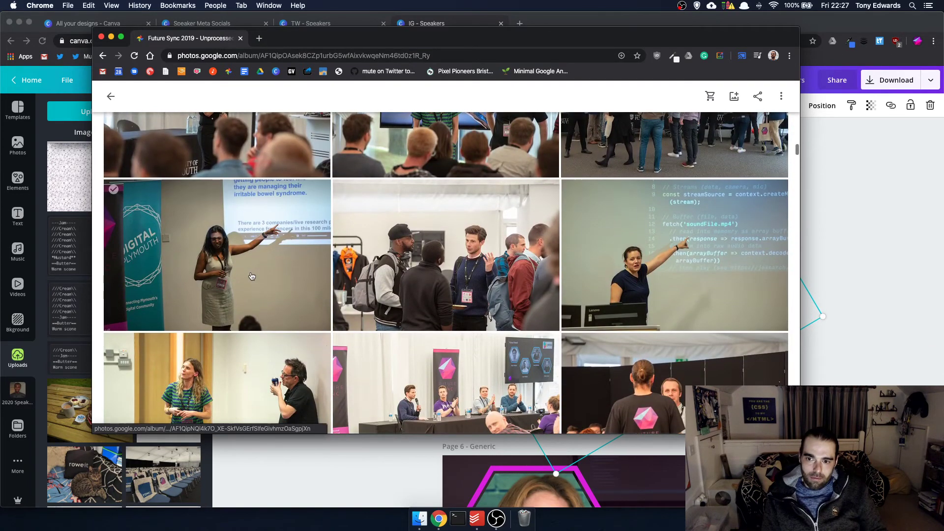
left_click(572, 190)
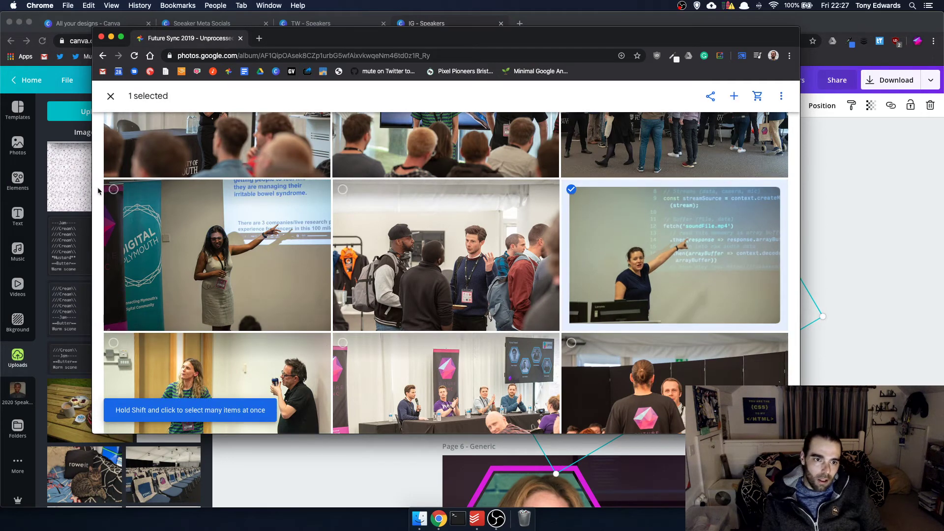
left_click(113, 189)
scroll(191, 249, "down", 8)
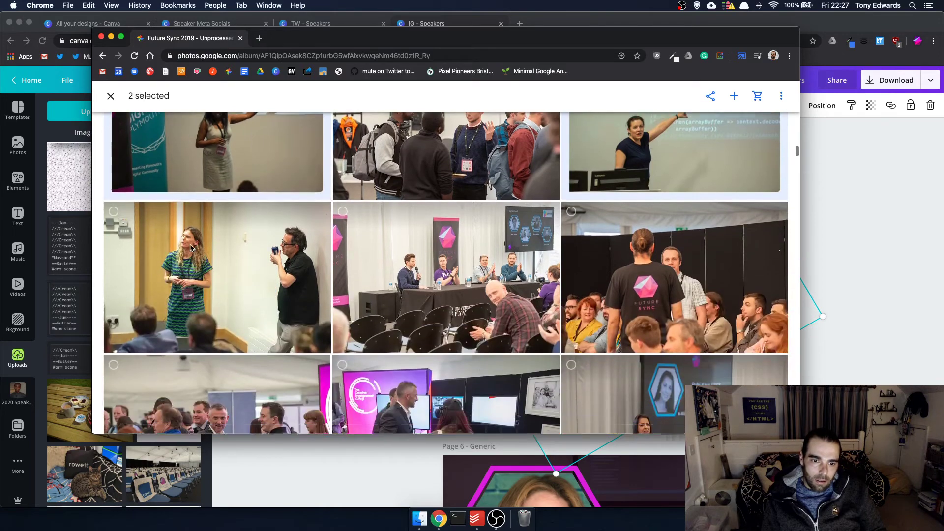
scroll(191, 249, "up", 3)
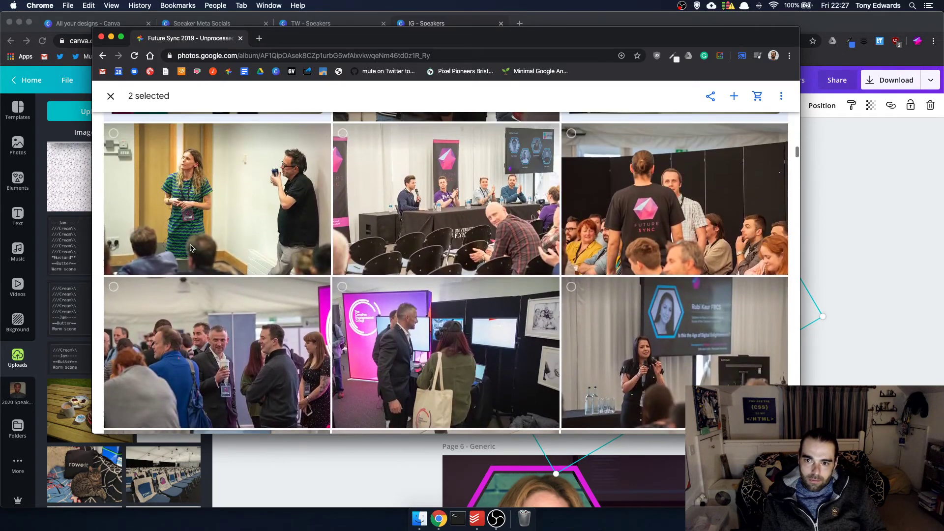
scroll(191, 248, "down", 8)
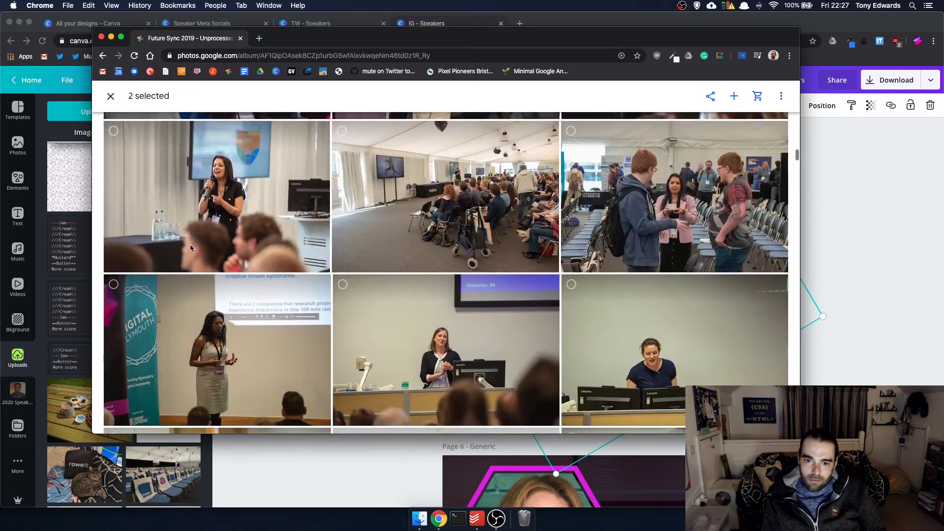
scroll(191, 248, "down", 5)
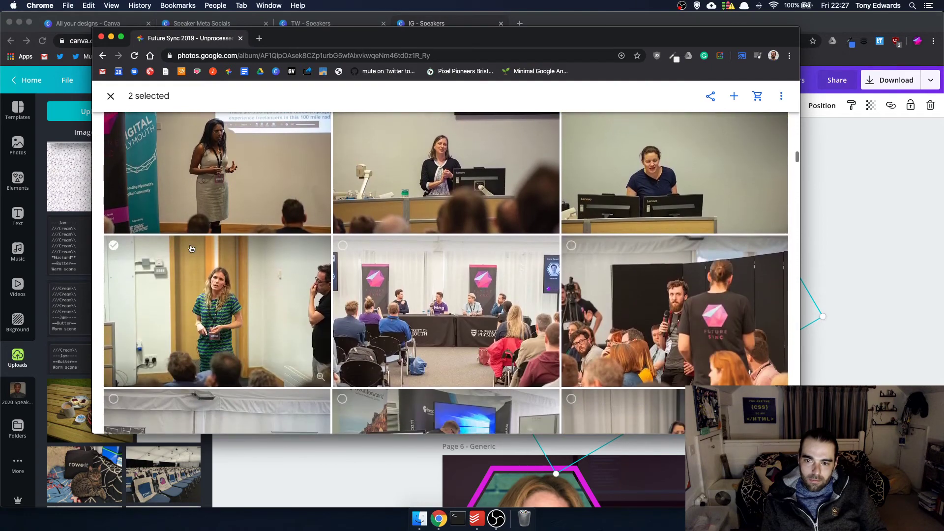
scroll(191, 249, "down", 8)
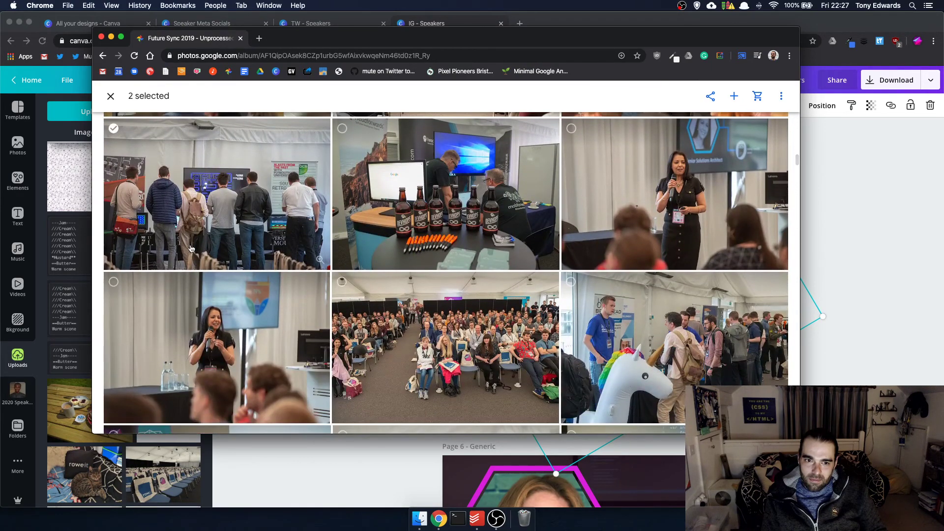
scroll(191, 249, "down", 3)
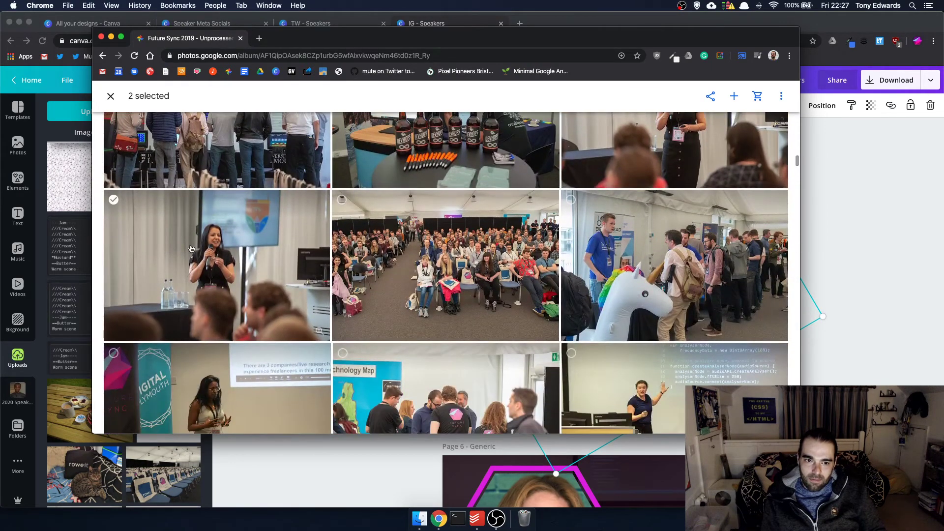
left_click(159, 230)
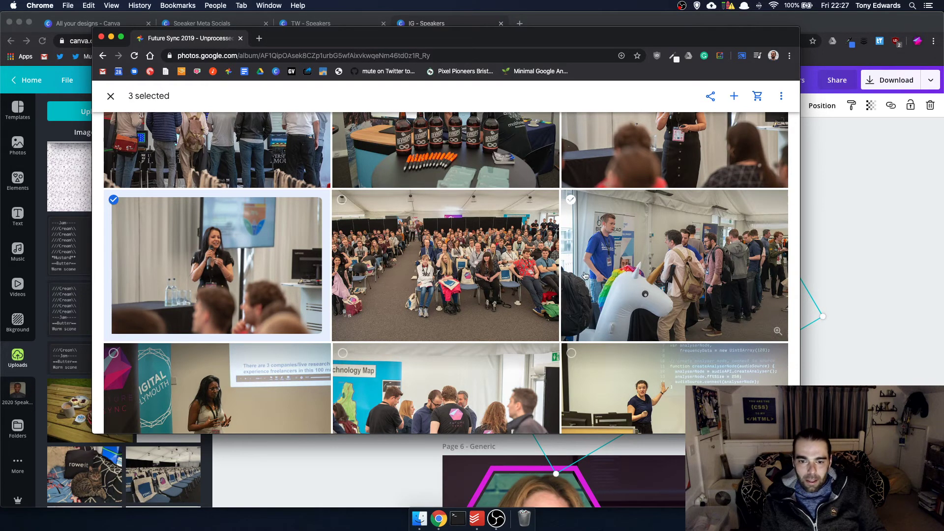
scroll(585, 276, "down", 6)
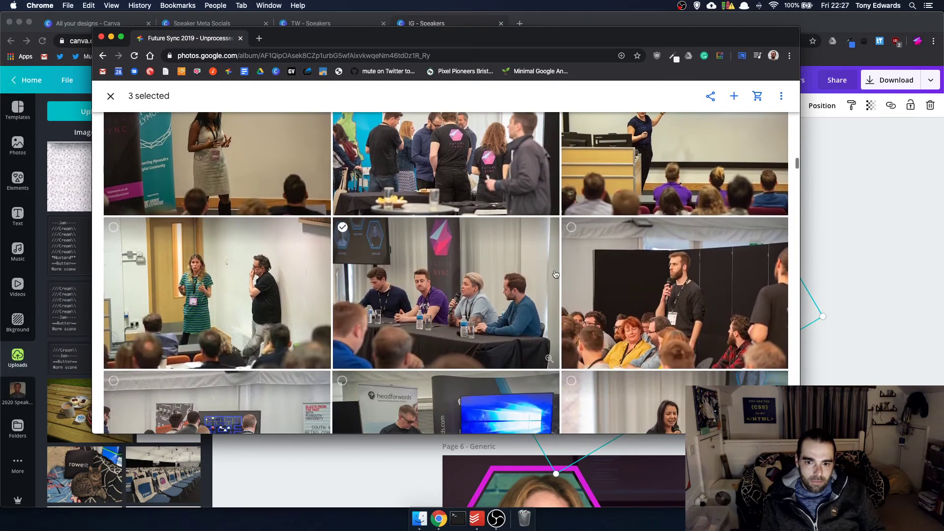
scroll(555, 274, "up", 1)
scroll(556, 274, "down", 5)
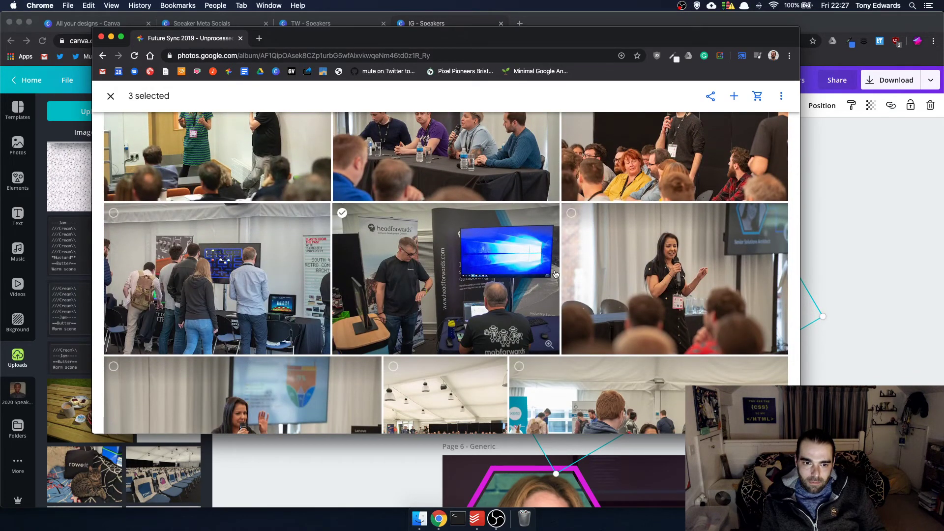
scroll(556, 274, "down", 10)
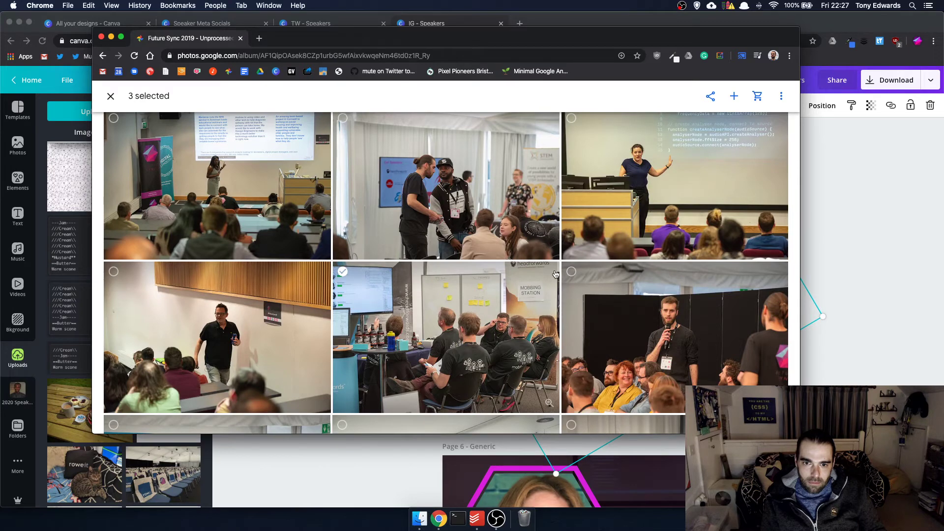
scroll(556, 274, "down", 4)
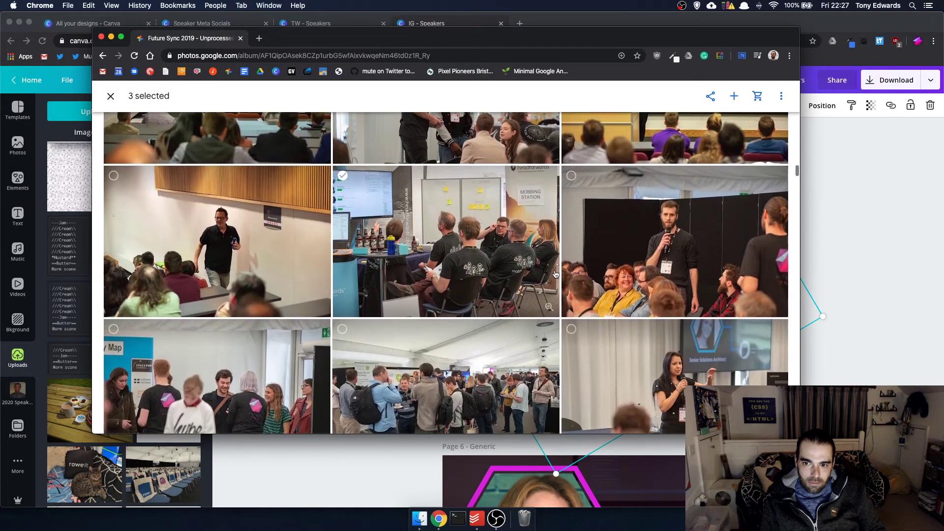
scroll(556, 274, "down", 5)
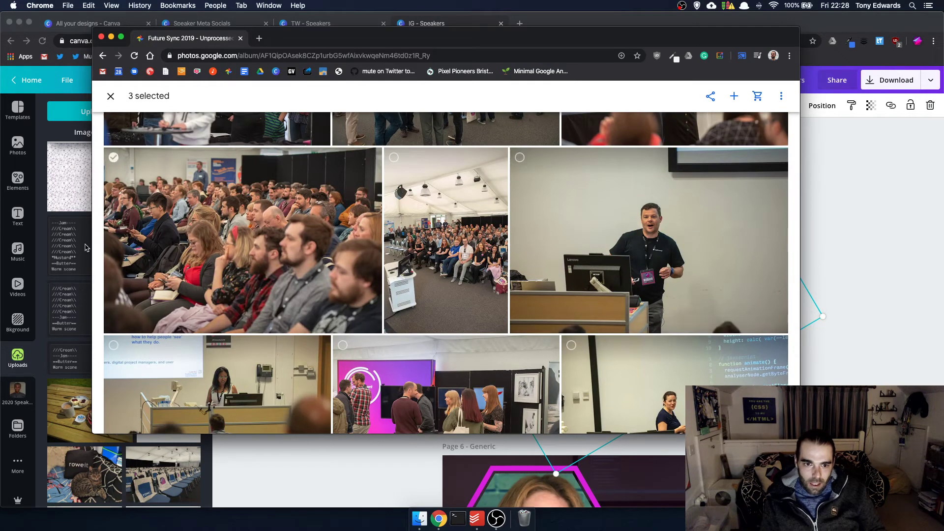
- Select the packed seated-audience photo, then scroll down the album toward the crowd-at-the-stand shot
left_click(113, 157)
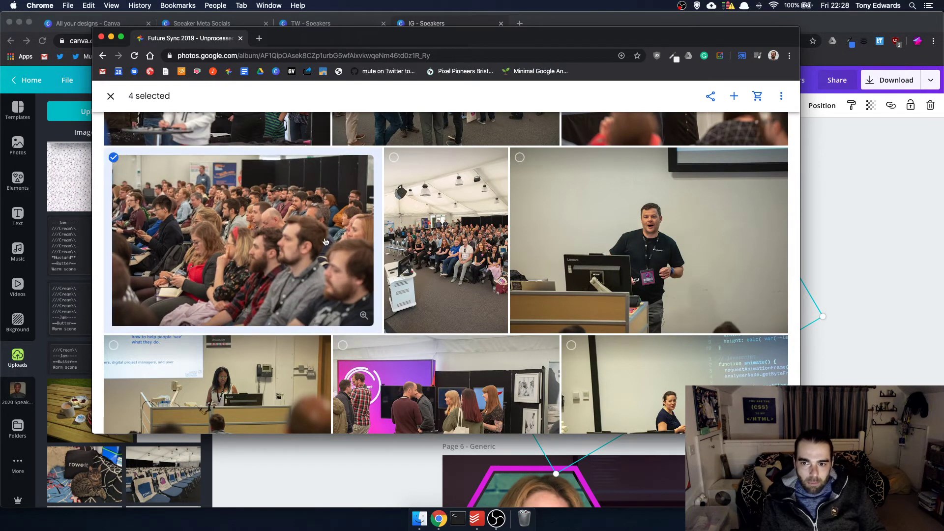
scroll(325, 241, "down", 2)
scroll(325, 241, "down", 5)
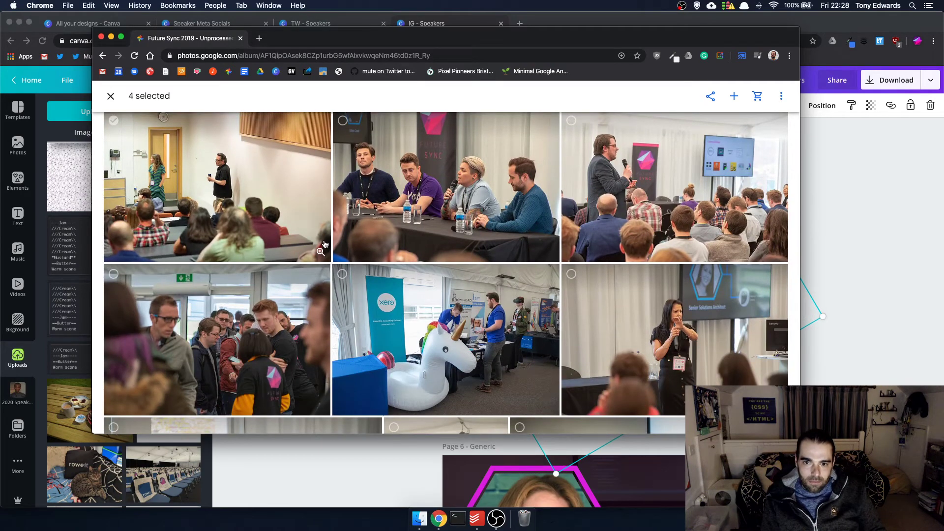
scroll(325, 244, "down", 3)
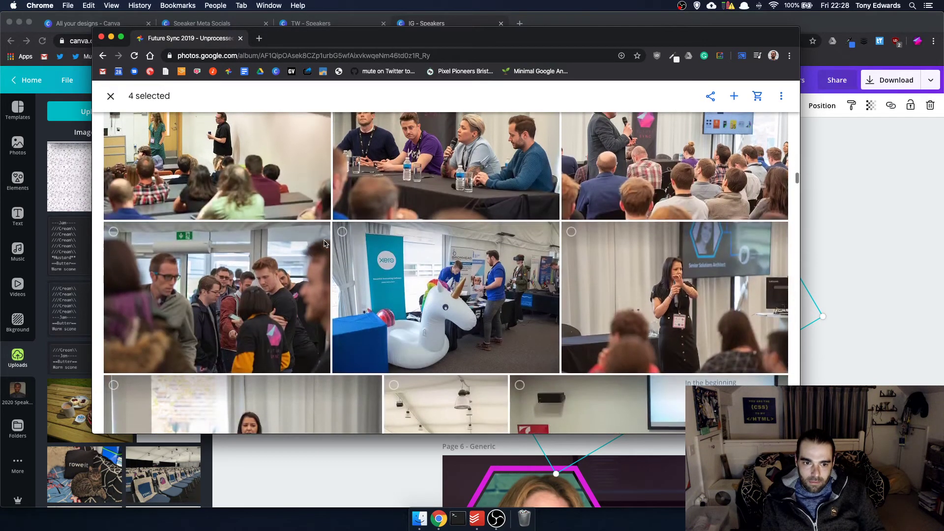
scroll(325, 243, "down", 6)
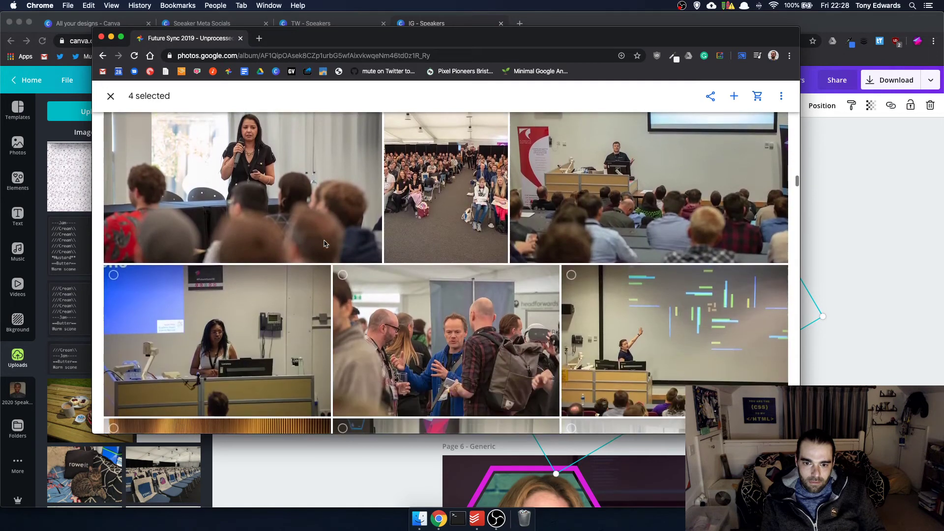
scroll(324, 244, "down", 3)
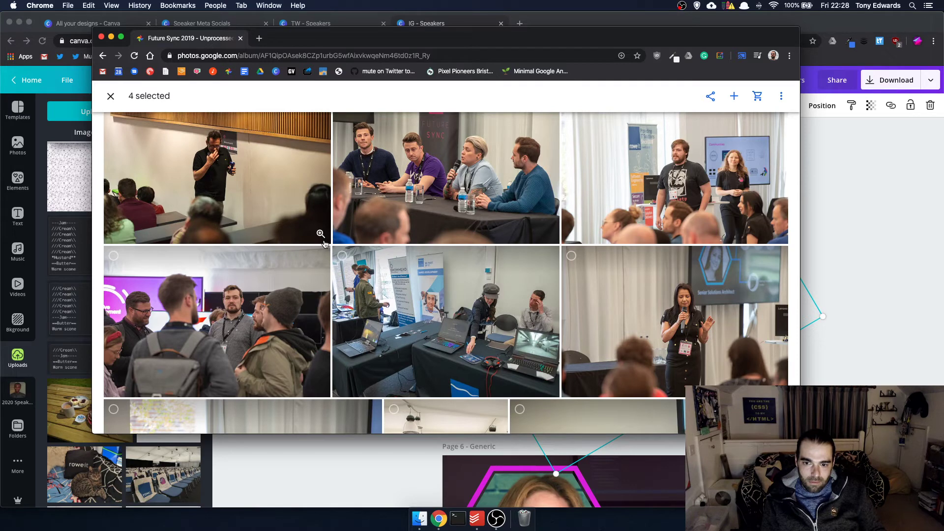
scroll(324, 244, "down", 3)
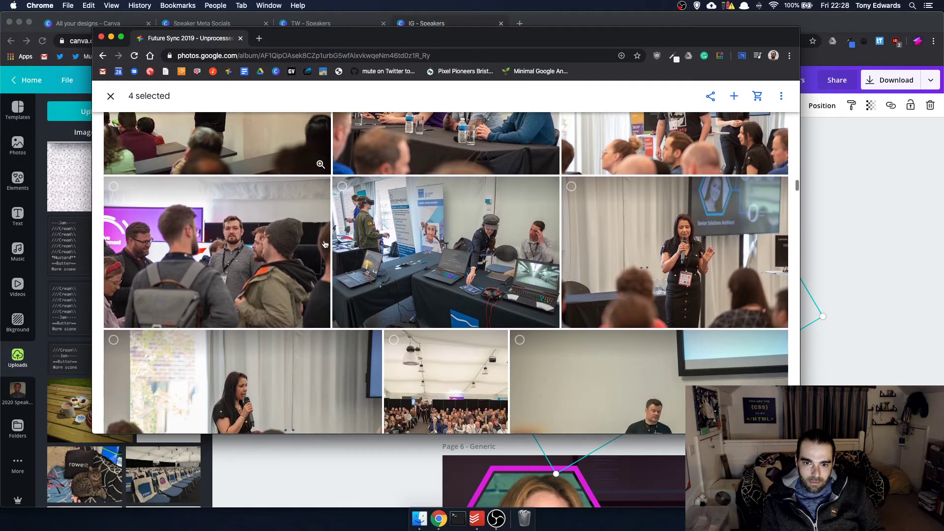
scroll(324, 244, "down", 3)
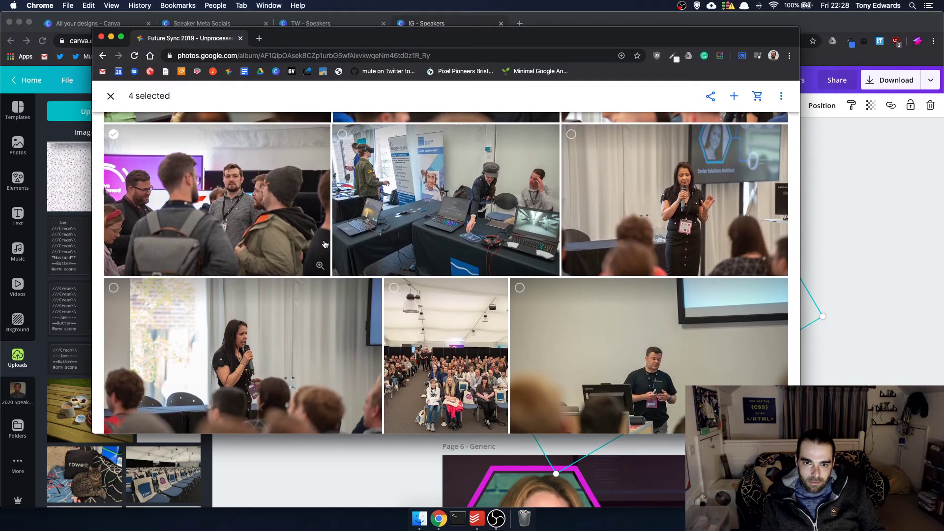
scroll(324, 243, "down", 4)
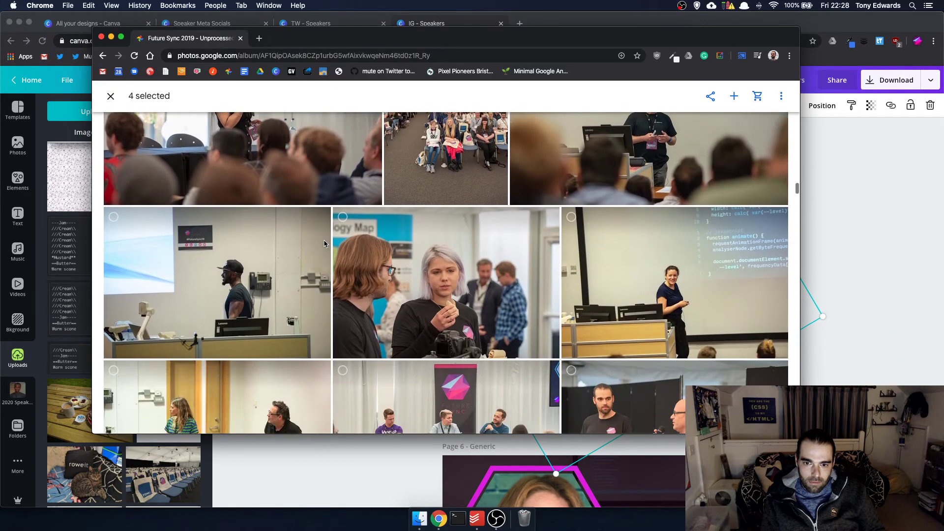
scroll(325, 244, "up", 2)
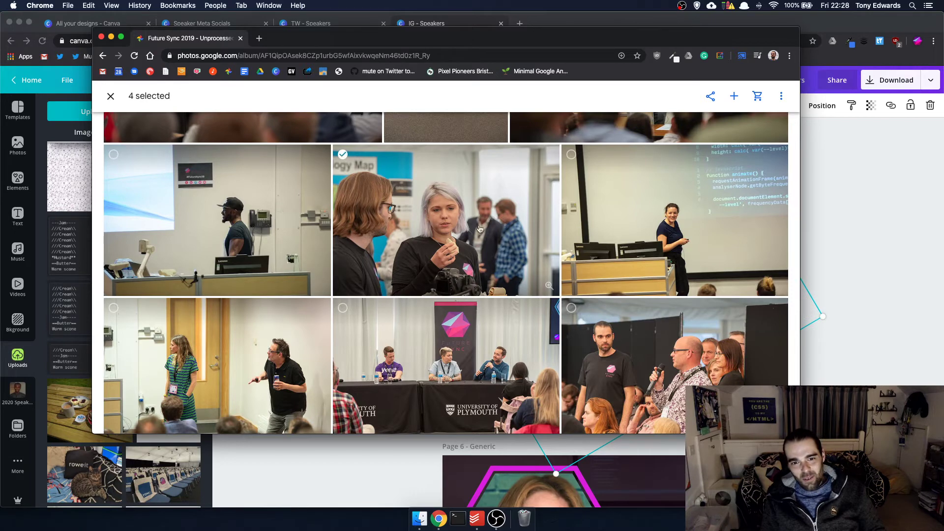
scroll(462, 221, "up", 1)
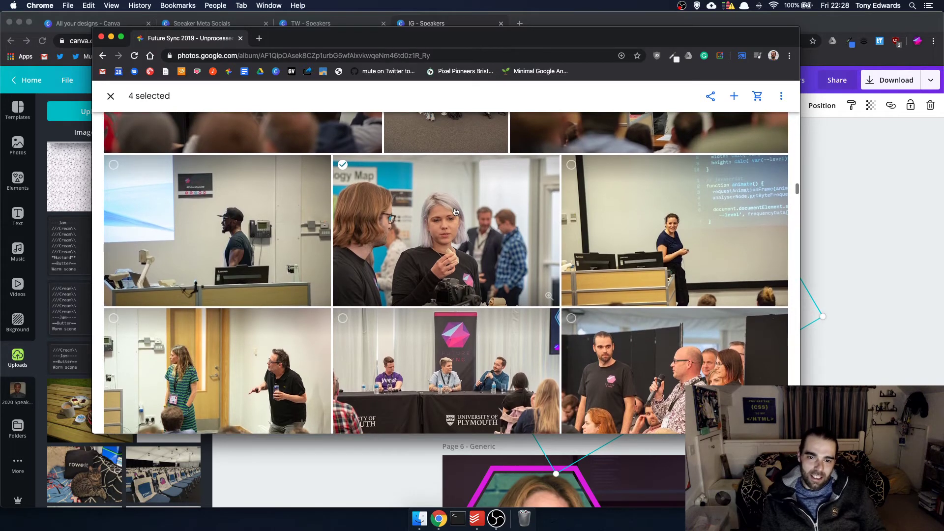
scroll(462, 231, "down", 1)
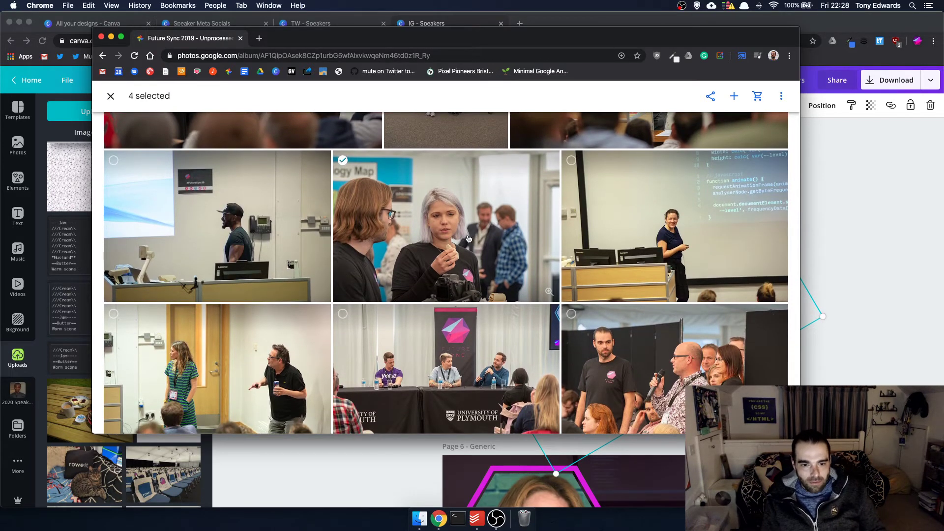
scroll(466, 238, "down", 5)
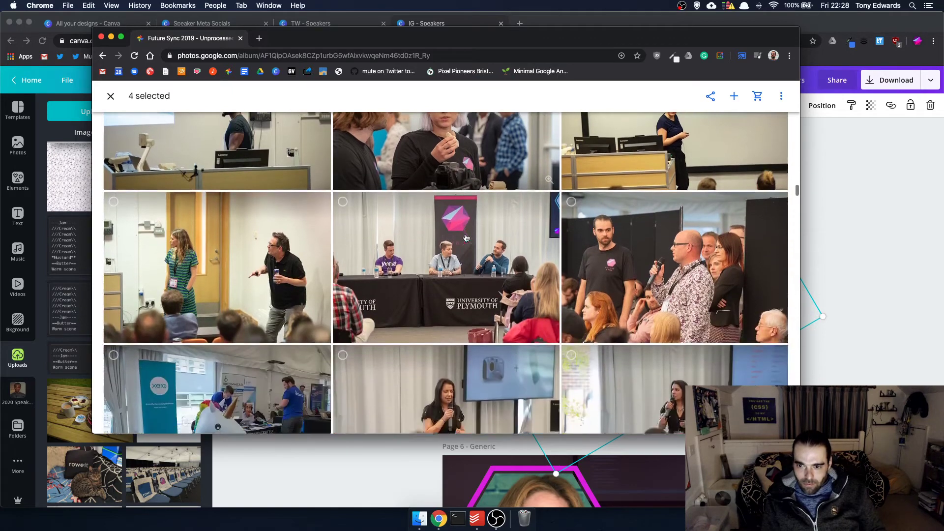
scroll(466, 238, "down", 1)
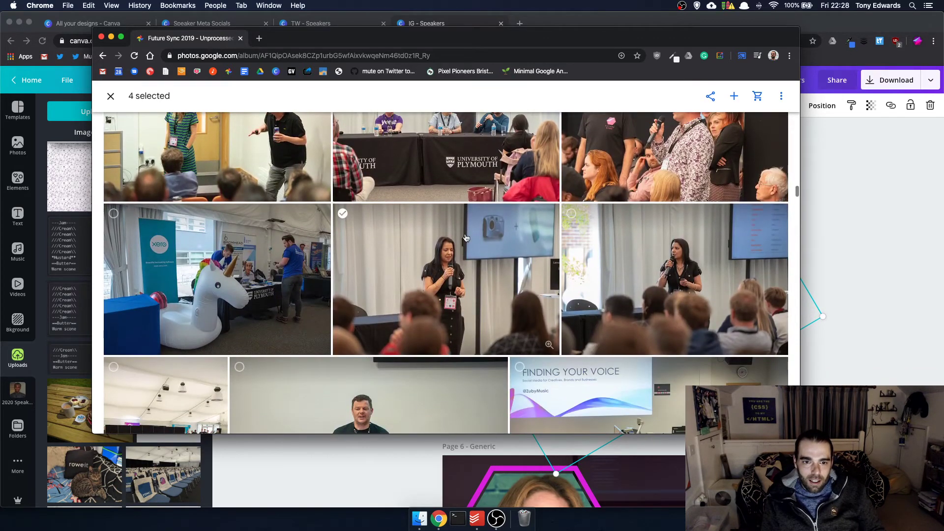
scroll(235, 362, "down", 5)
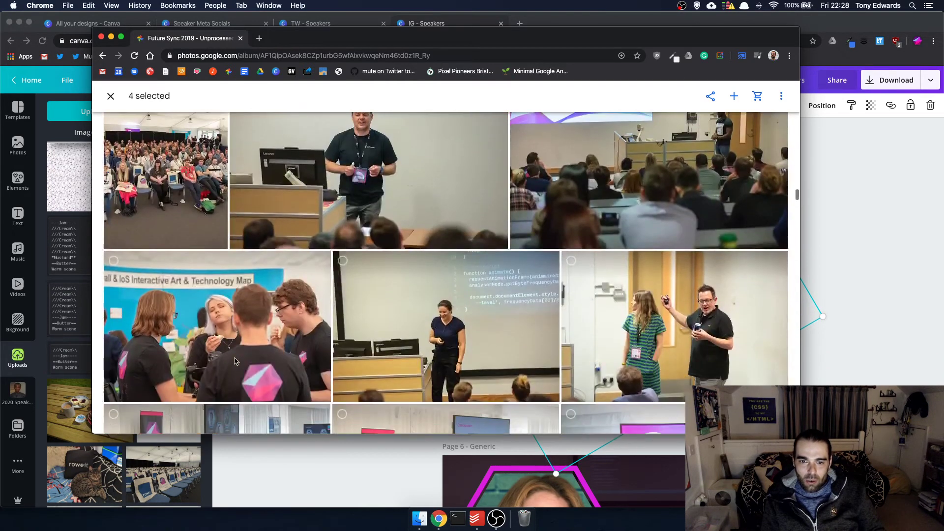
scroll(235, 361, "down", 2)
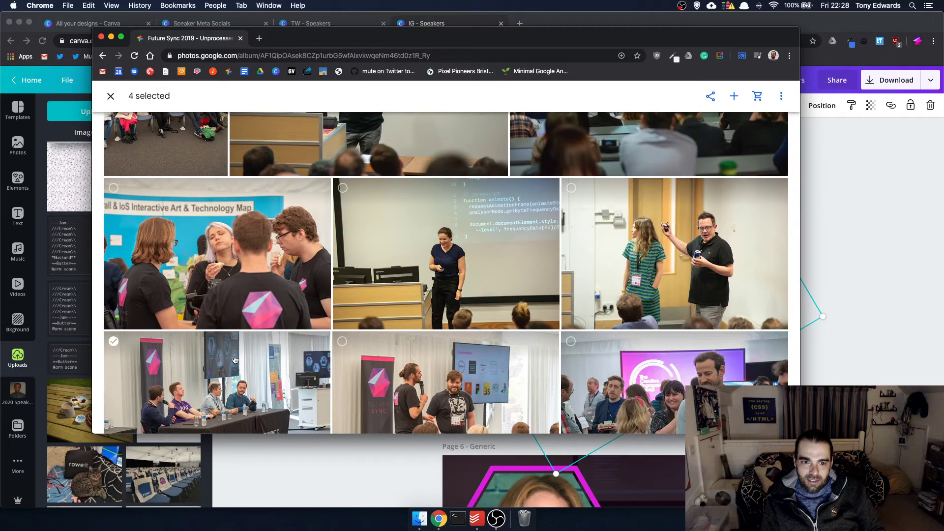
scroll(235, 360, "down", 3)
scroll(235, 360, "down", 1)
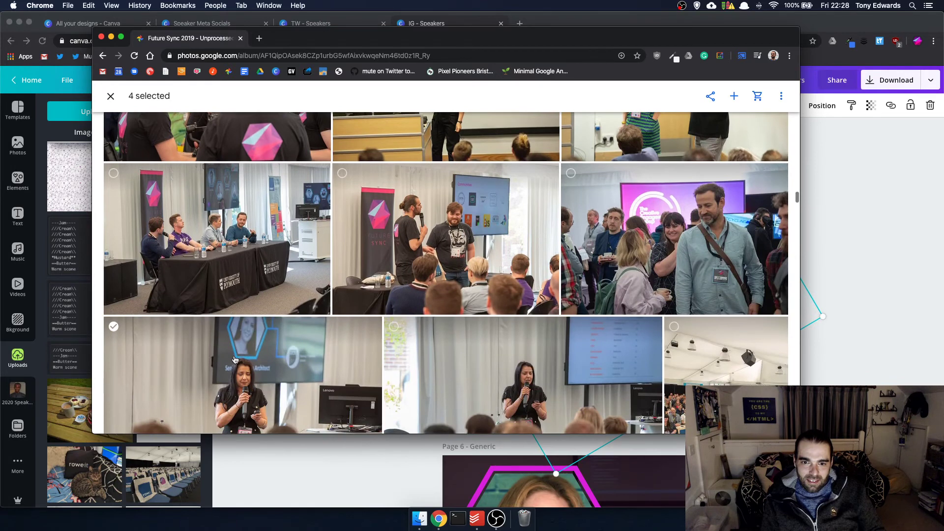
scroll(235, 359, "down", 3)
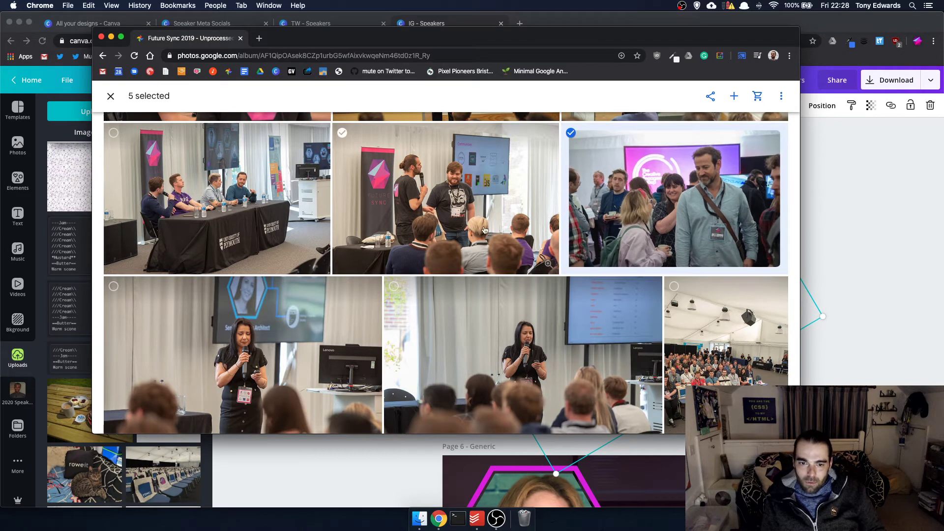
scroll(484, 230, "down", 15)
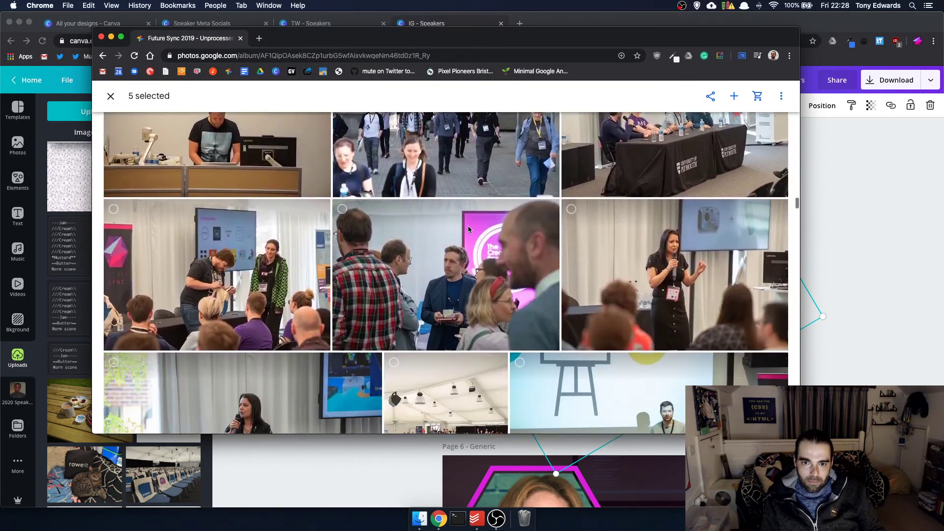
scroll(469, 229, "down", 10)
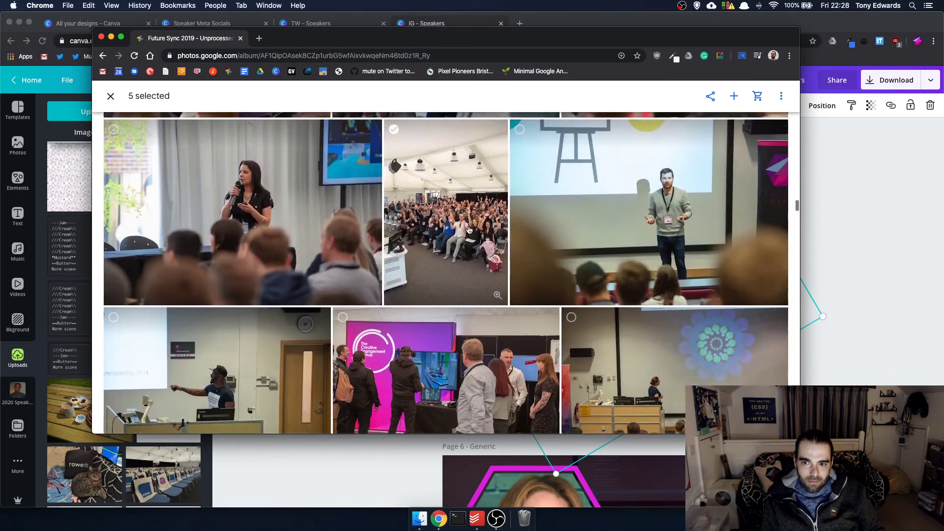
scroll(469, 230, "down", 10)
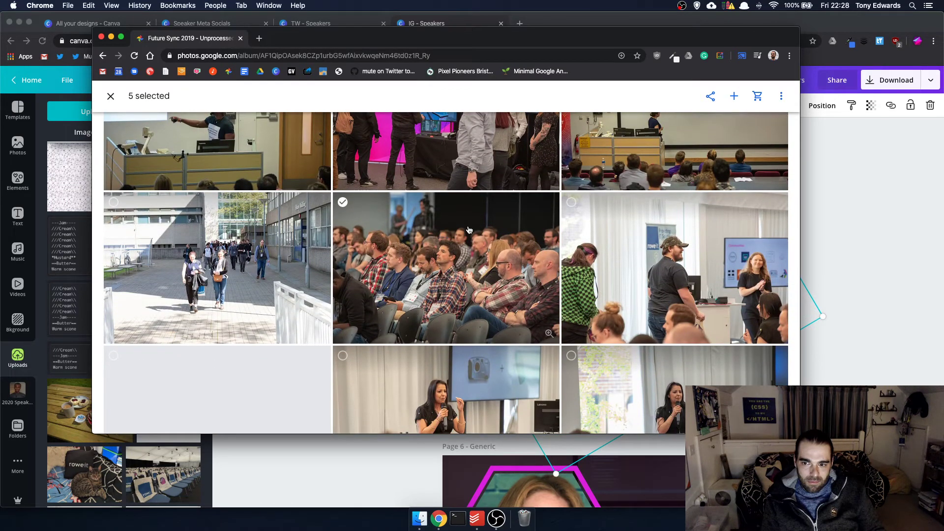
scroll(469, 229, "down", 15)
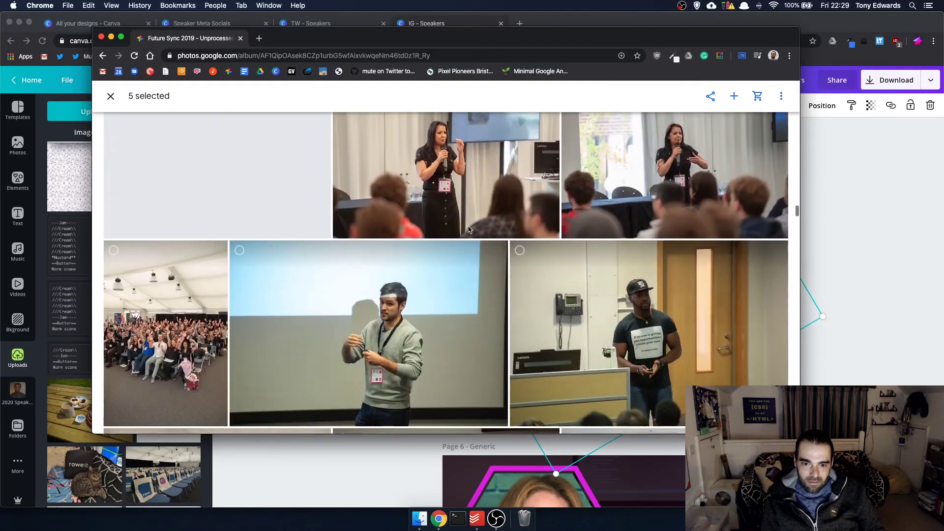
scroll(469, 228, "down", 15)
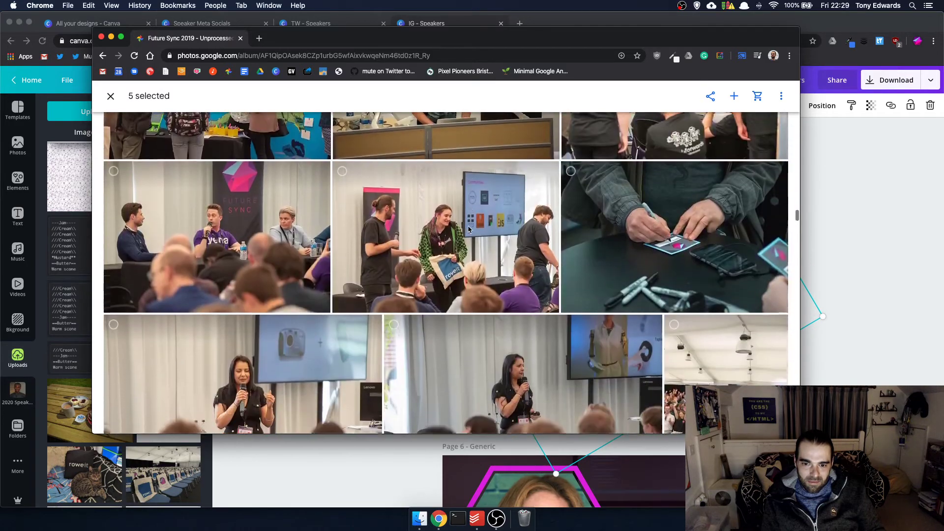
scroll(468, 230, "down", 6)
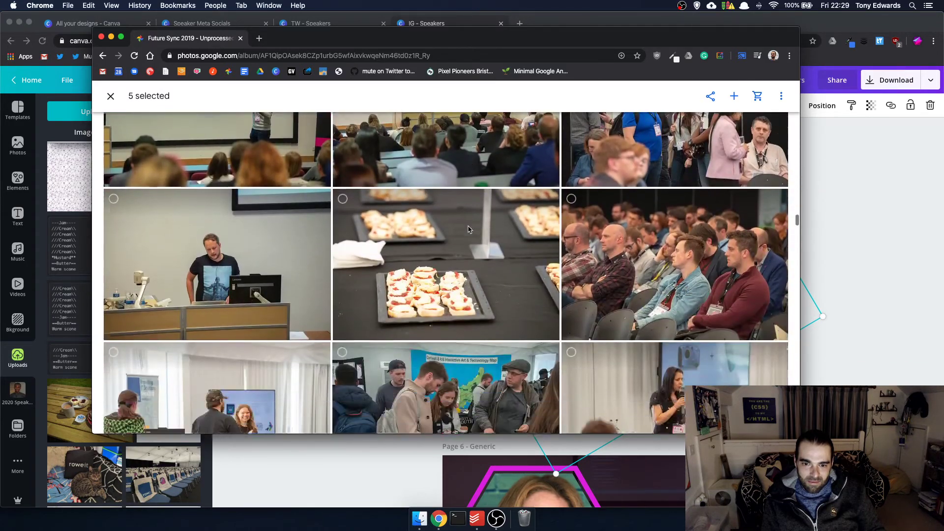
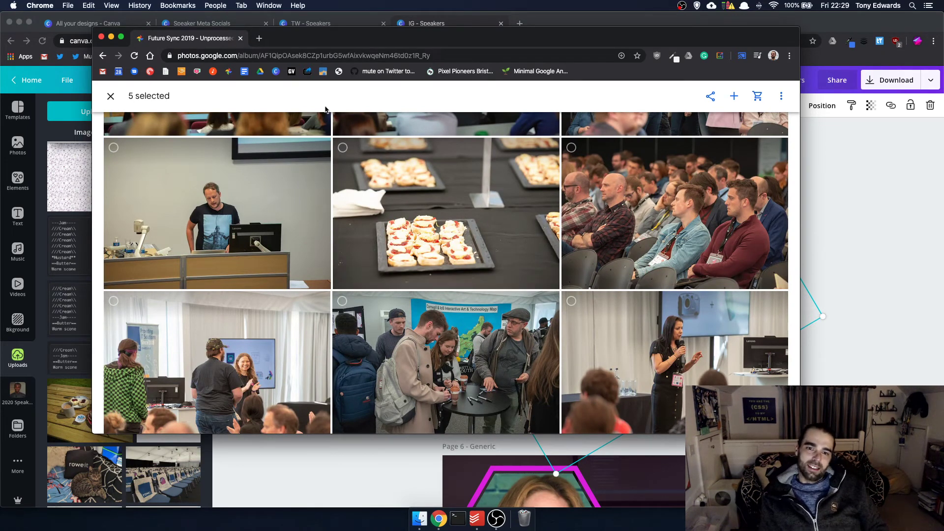
- Add the canapé platters photo to the selection and keep browsing down the album grid
left_click(343, 147)
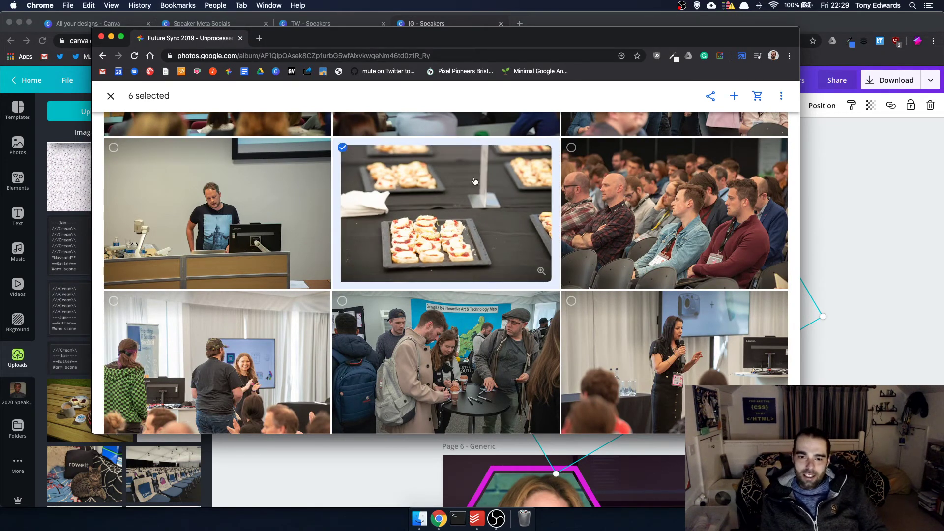
scroll(476, 181, "down", 10)
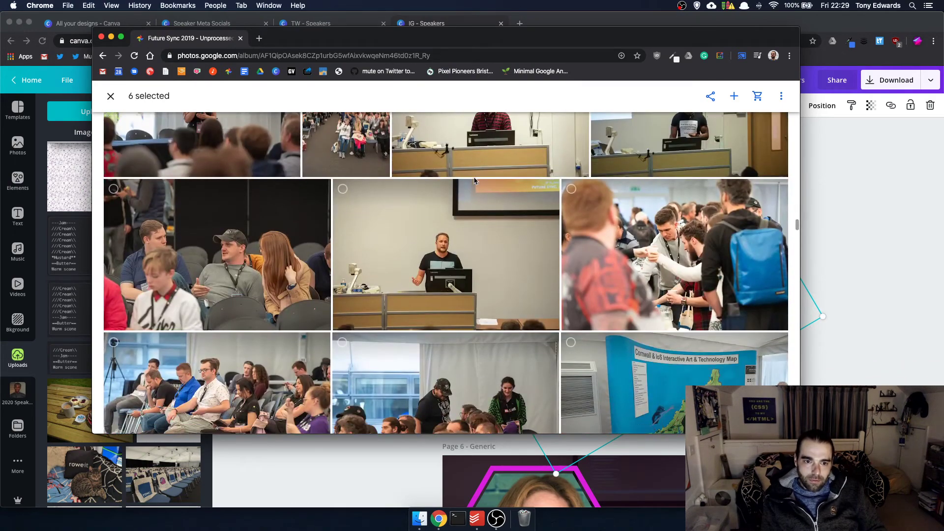
scroll(475, 181, "down", 1)
scroll(475, 182, "down", 1)
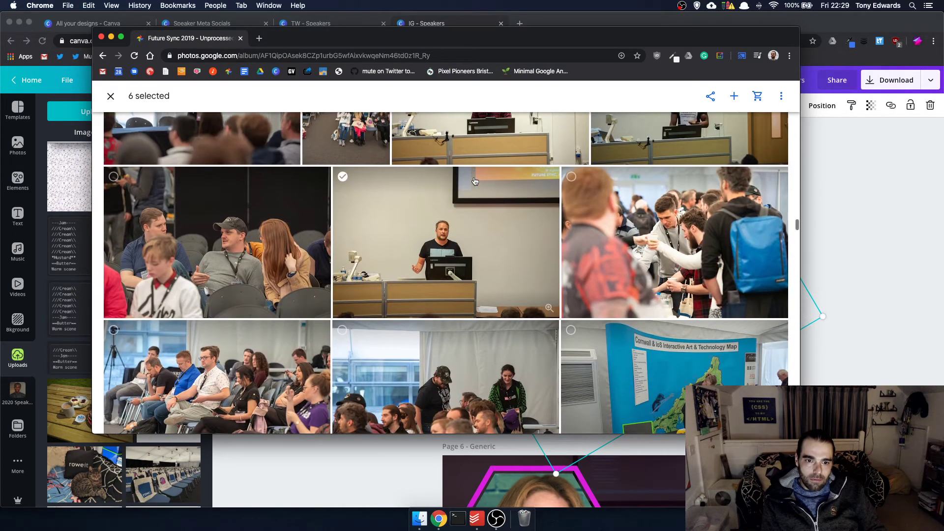
scroll(476, 181, "down", 1)
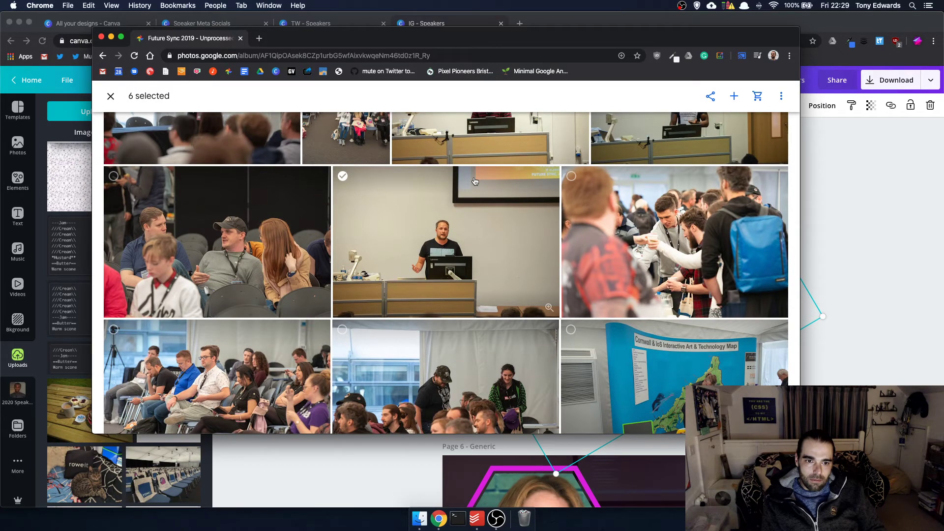
scroll(475, 181, "up", 1)
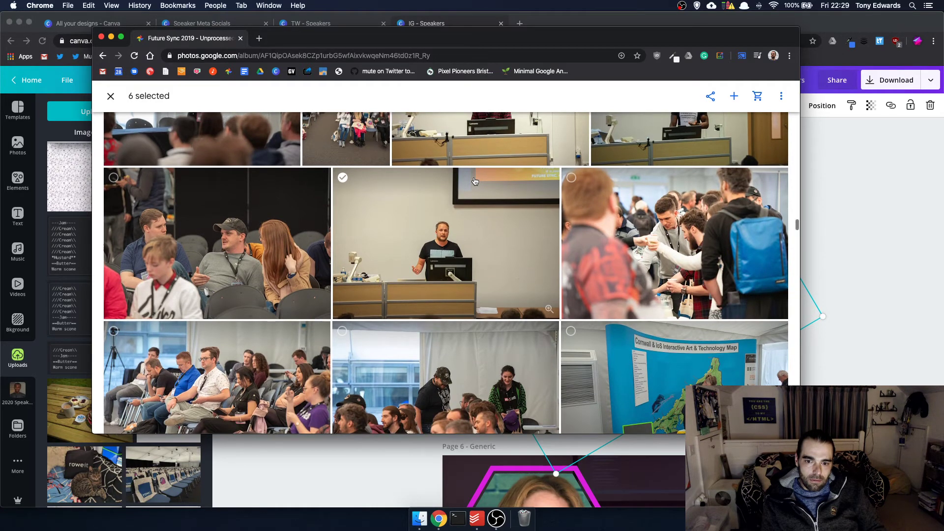
scroll(475, 181, "down", 5)
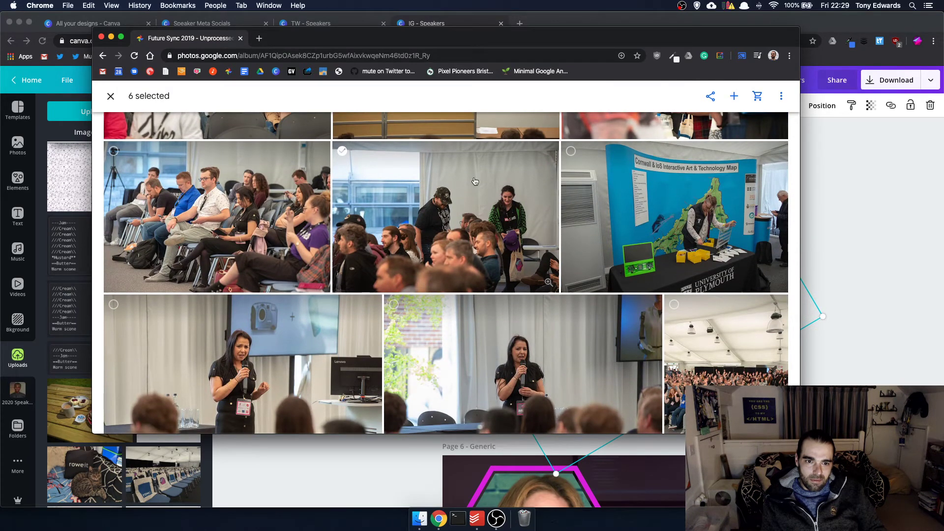
scroll(476, 181, "down", 10)
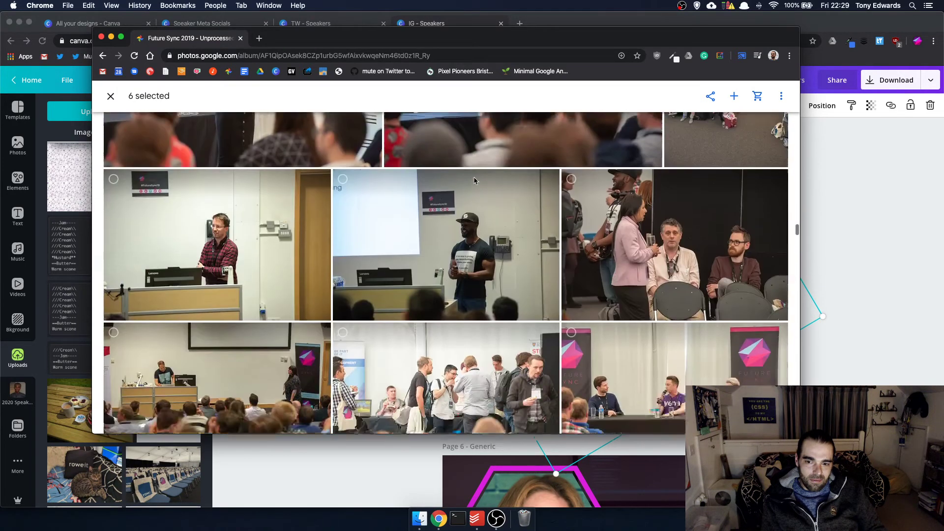
scroll(474, 181, "down", 10)
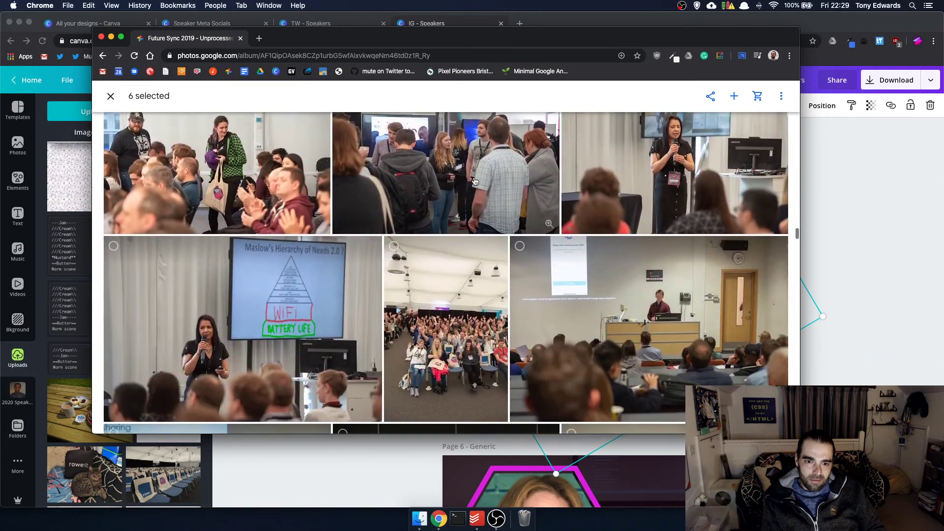
scroll(475, 181, "up", 3)
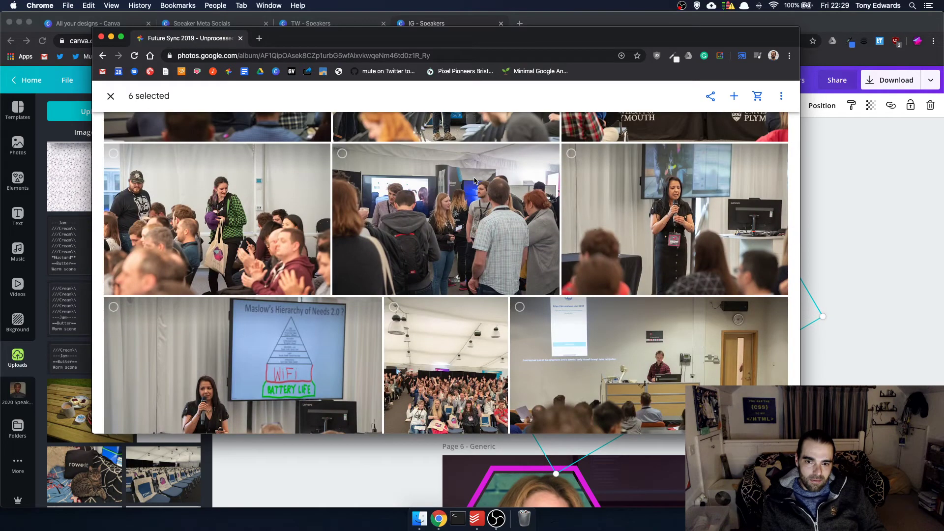
scroll(475, 181, "down", 6)
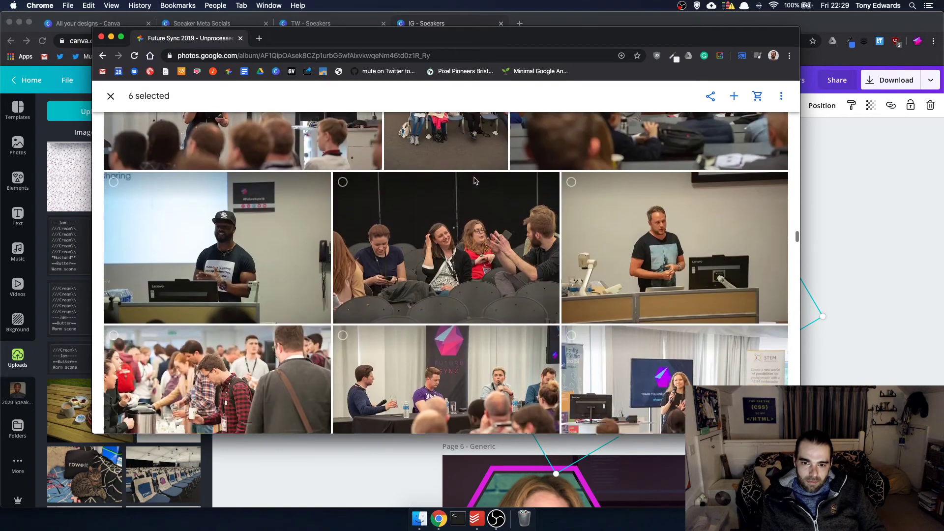
scroll(475, 181, "down", 3)
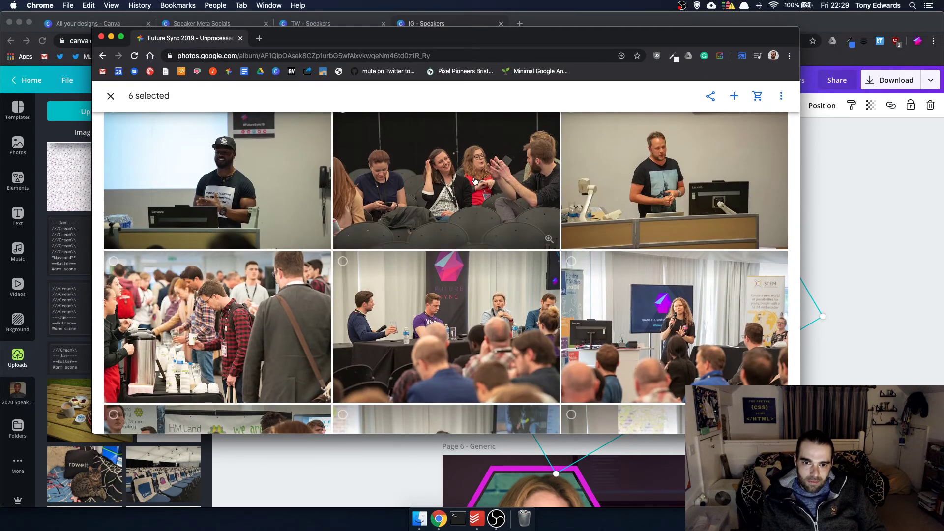
scroll(475, 181, "down", 5)
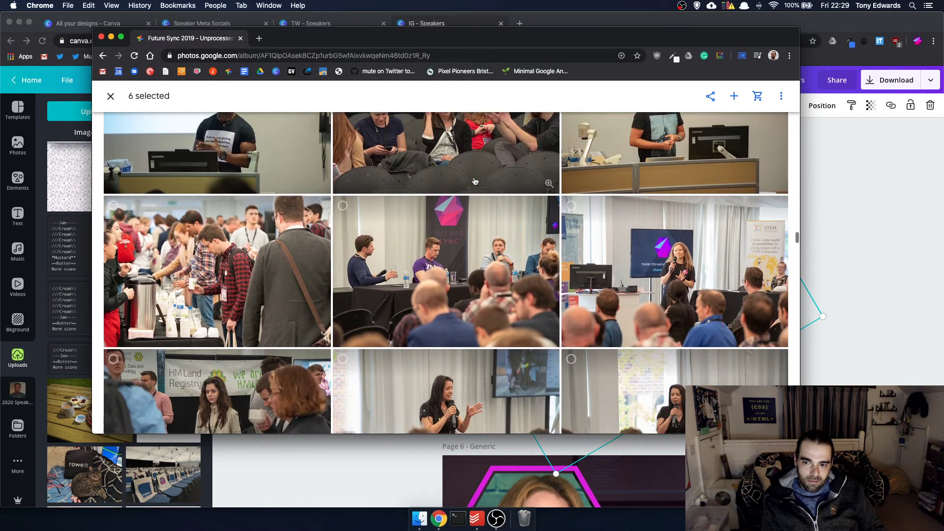
scroll(475, 181, "down", 10)
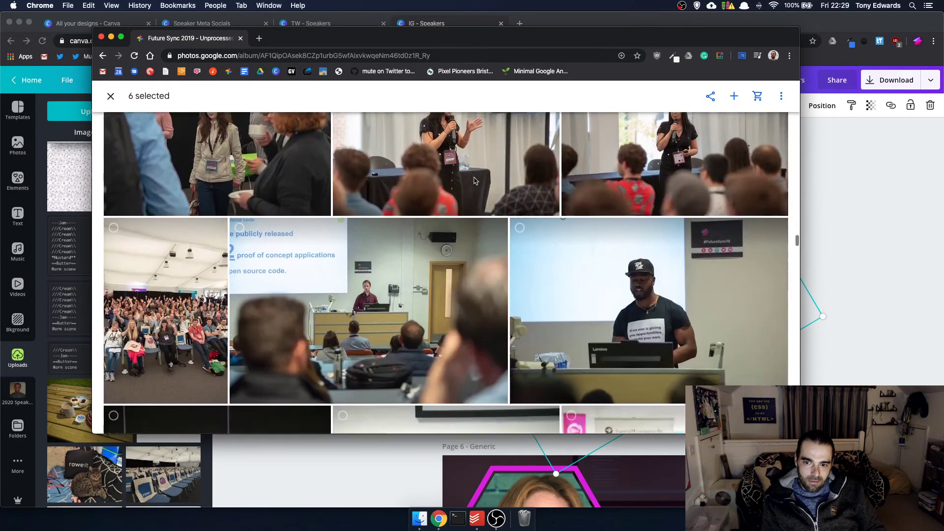
scroll(475, 181, "down", 10)
scroll(475, 181, "up", 12)
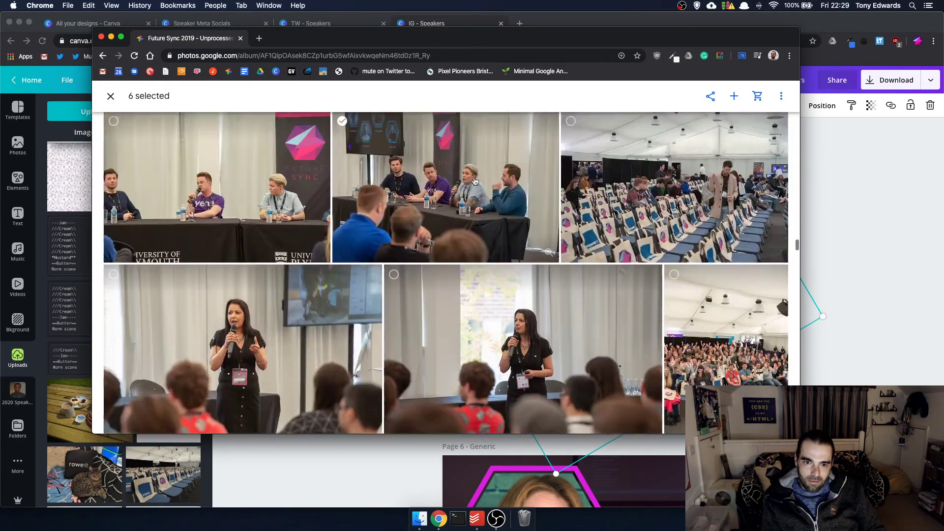
scroll(475, 181, "down", 7)
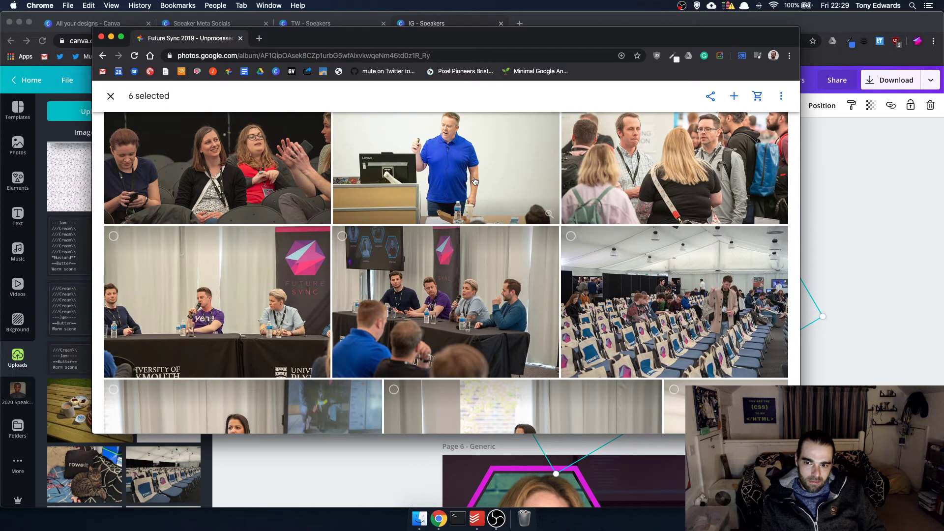
scroll(476, 181, "down", 3)
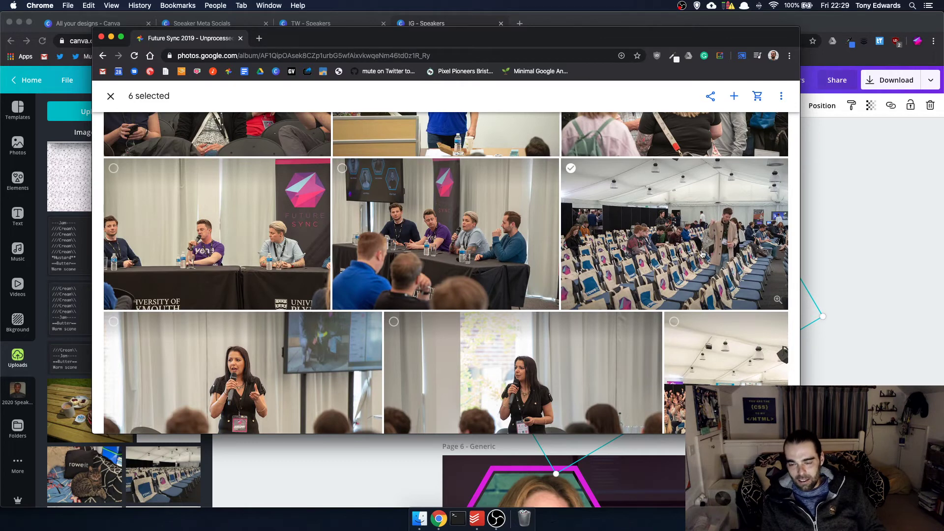
scroll(477, 277, "down", 13)
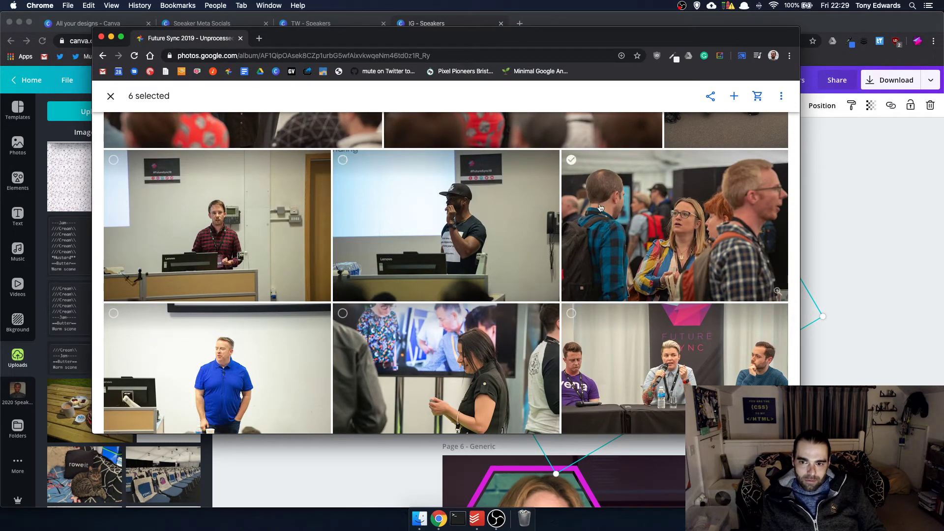
scroll(447, 219, "up", 2)
scroll(447, 220, "down", 13)
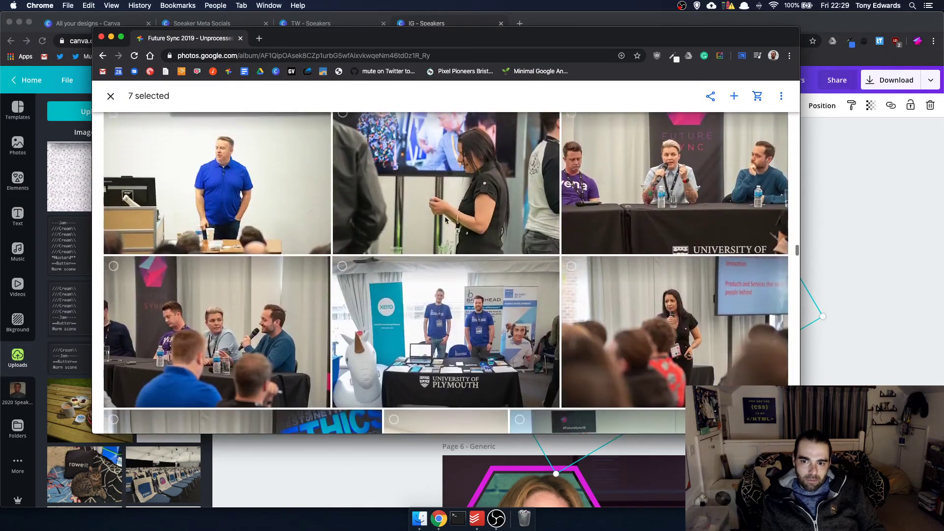
- Select the speaker-by-the-Future-Sync-banner photo and the group chatting photo
scroll(446, 220, "up", 2)
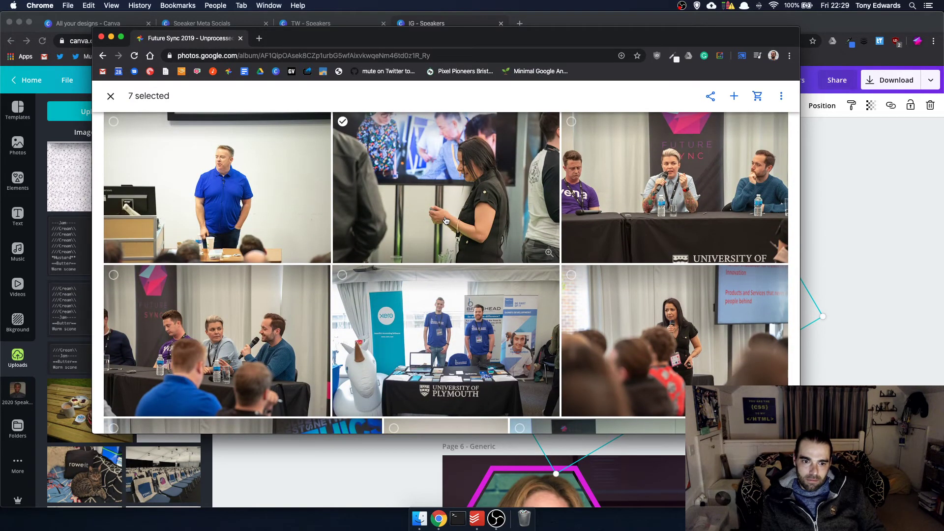
scroll(446, 220, "down", 4)
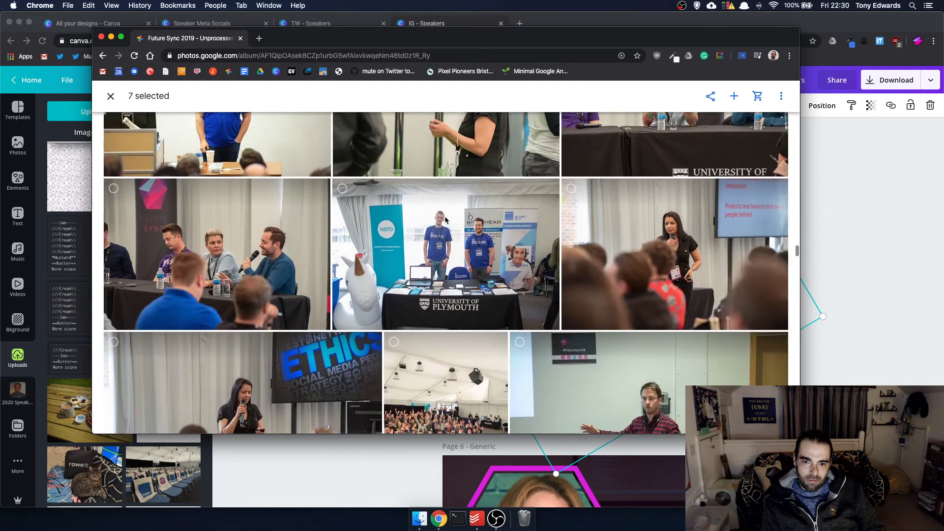
scroll(446, 220, "down", 12)
scroll(446, 220, "down", 20)
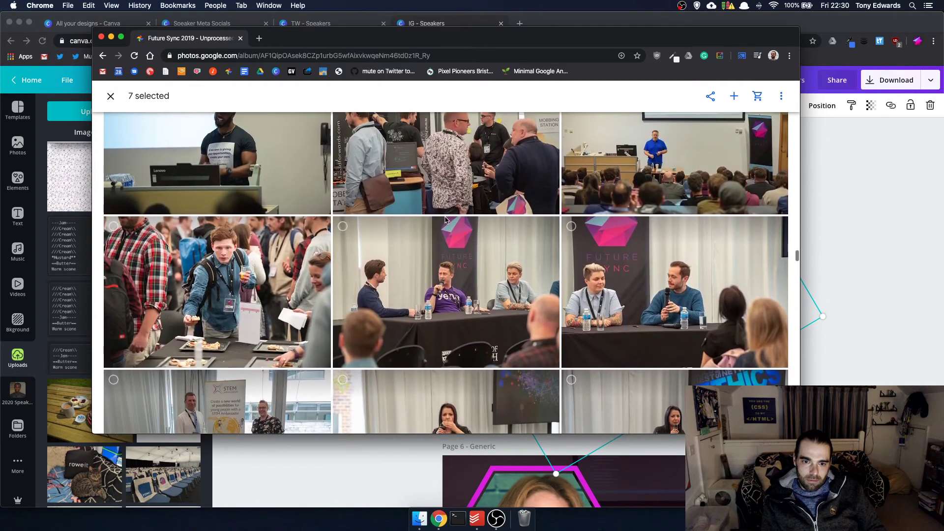
scroll(446, 220, "down", 20)
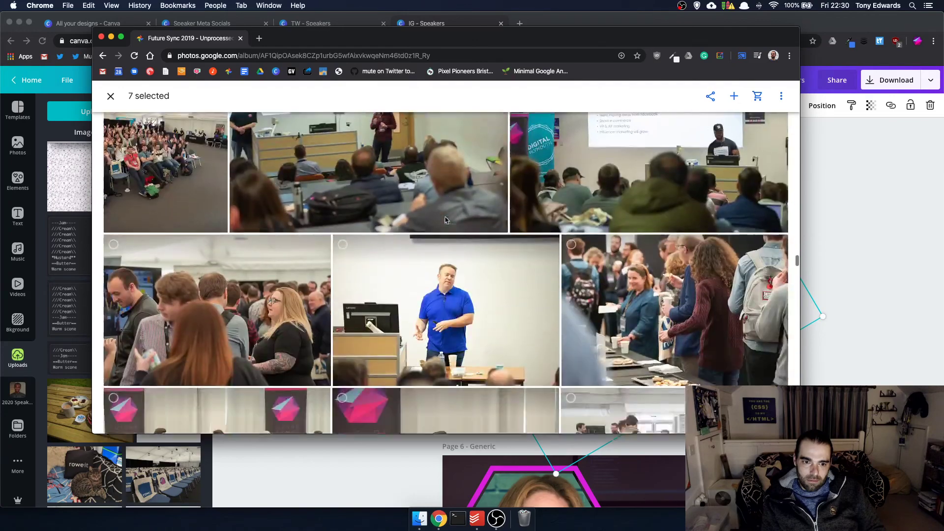
scroll(445, 220, "down", 20)
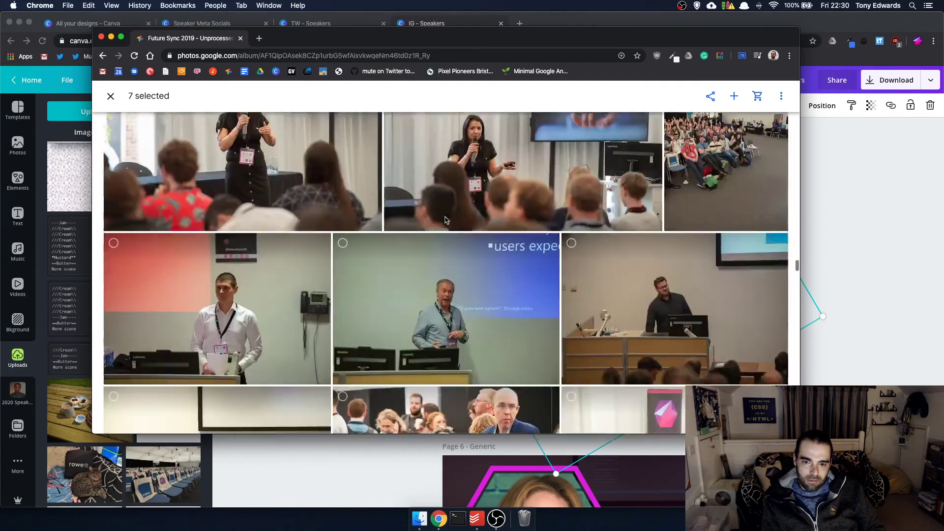
scroll(445, 219, "down", 5)
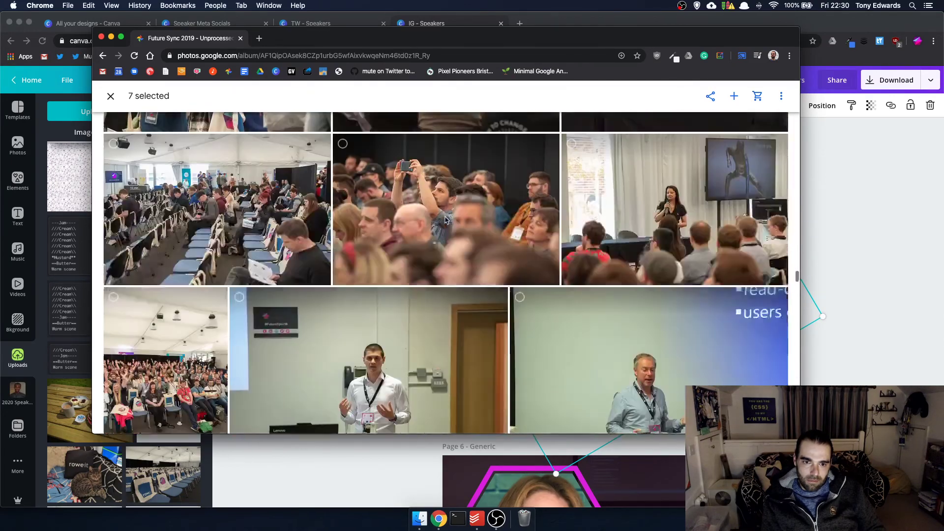
scroll(446, 220, "down", 1)
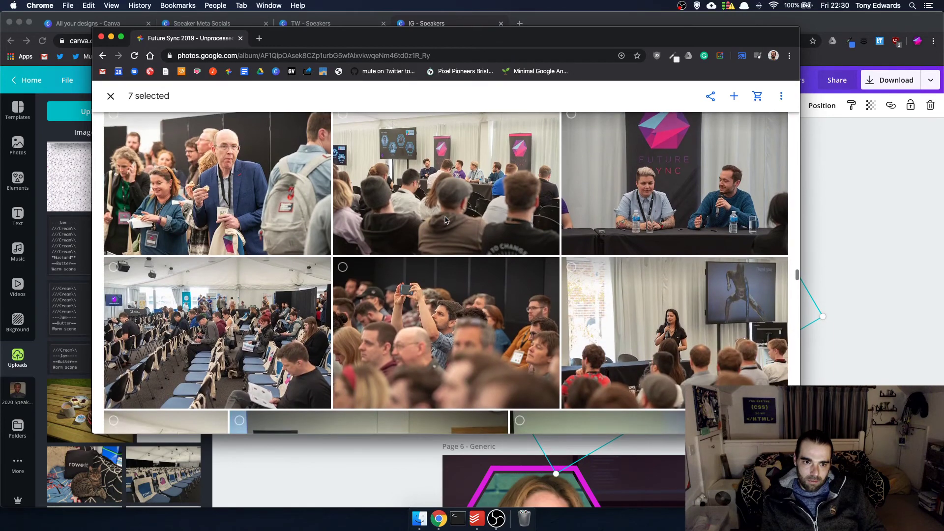
scroll(446, 220, "down", 10)
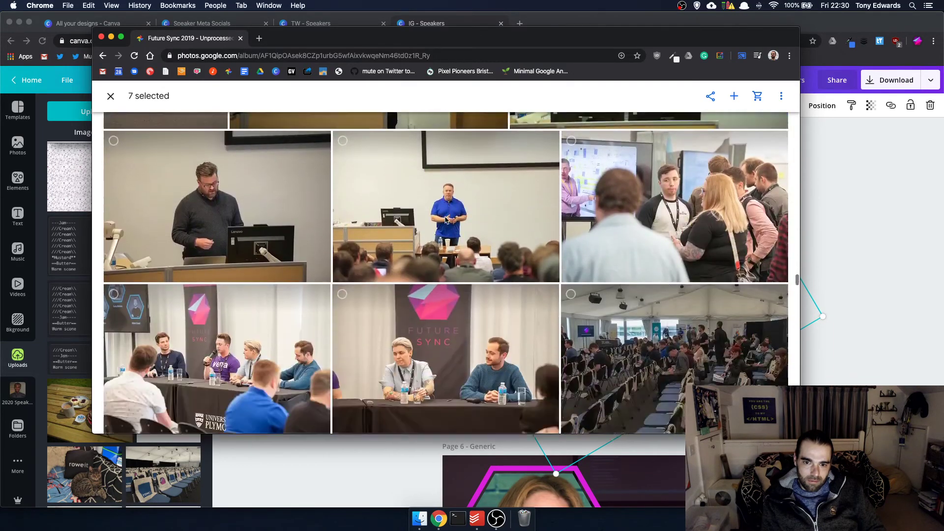
scroll(446, 220, "down", 10)
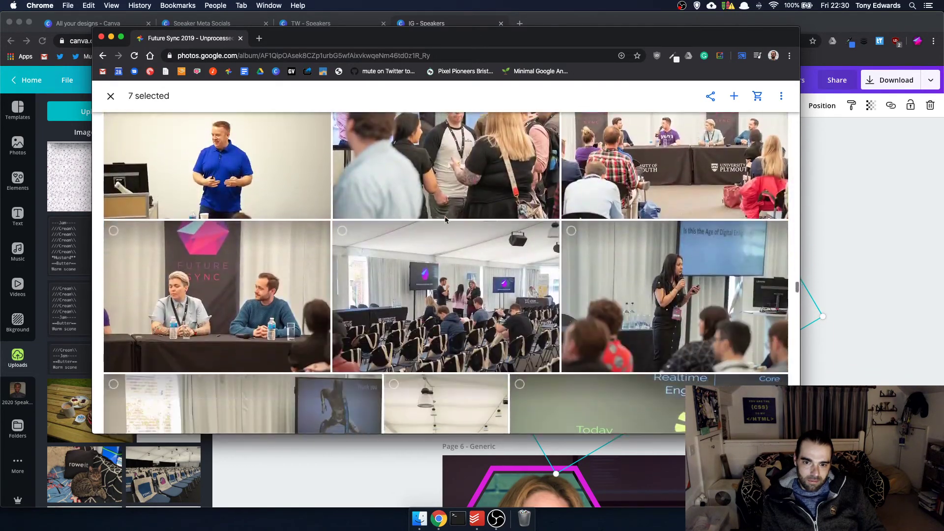
scroll(446, 220, "down", 10)
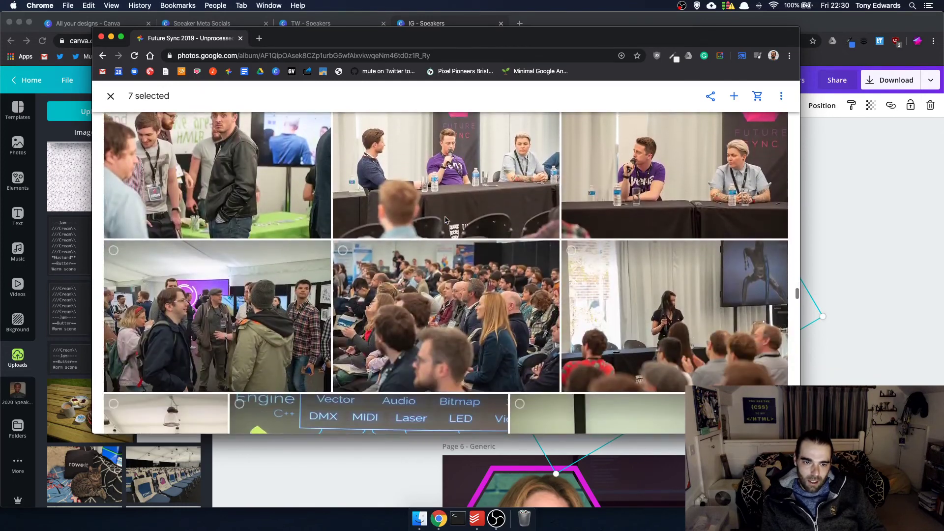
scroll(445, 220, "down", 1)
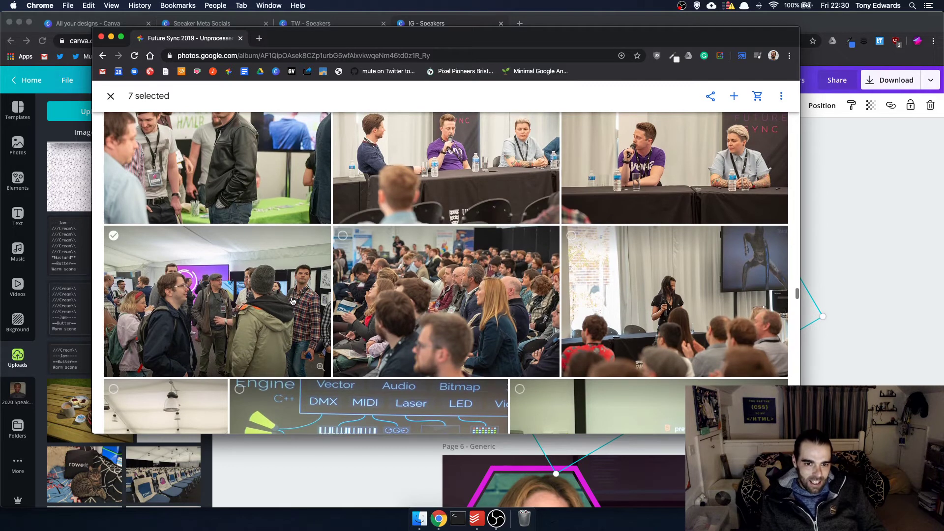
scroll(242, 292, "up", 1)
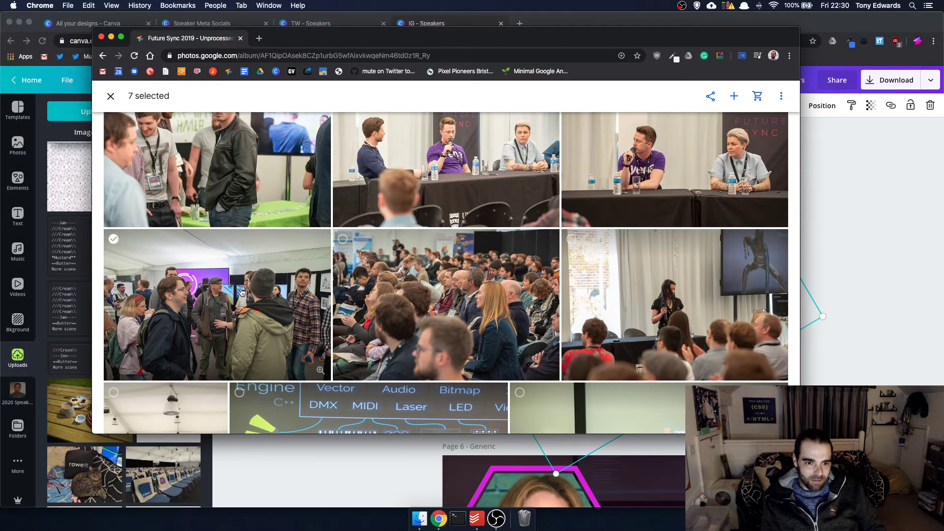
scroll(243, 292, "down", 5)
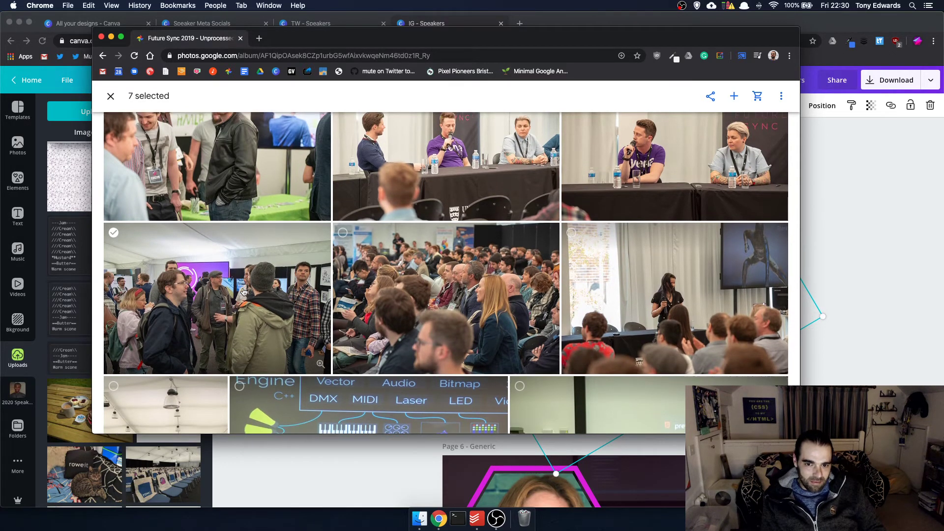
scroll(243, 291, "down", 8)
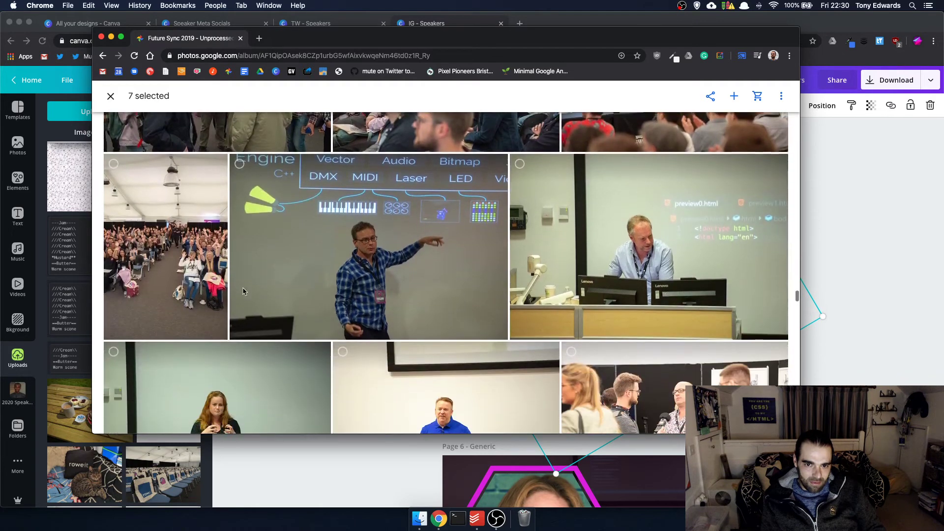
scroll(243, 291, "down", 6)
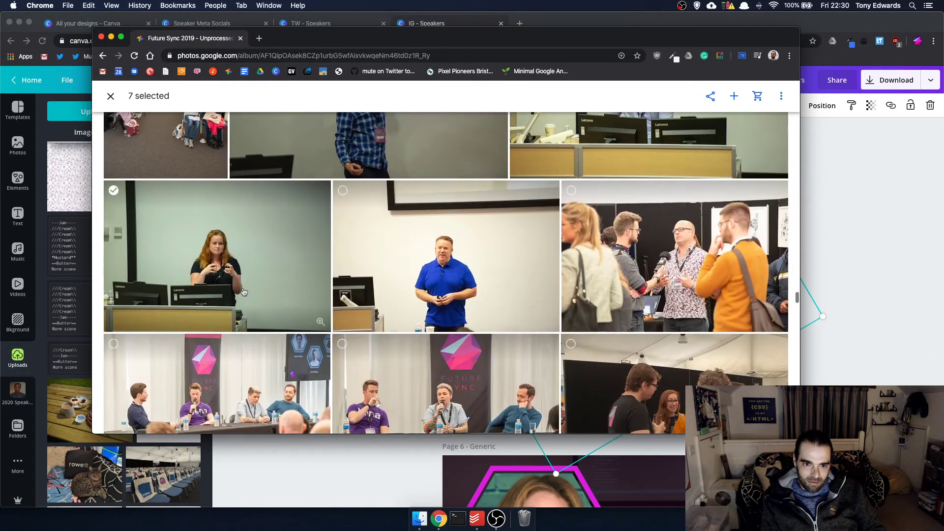
scroll(243, 291, "down", 3)
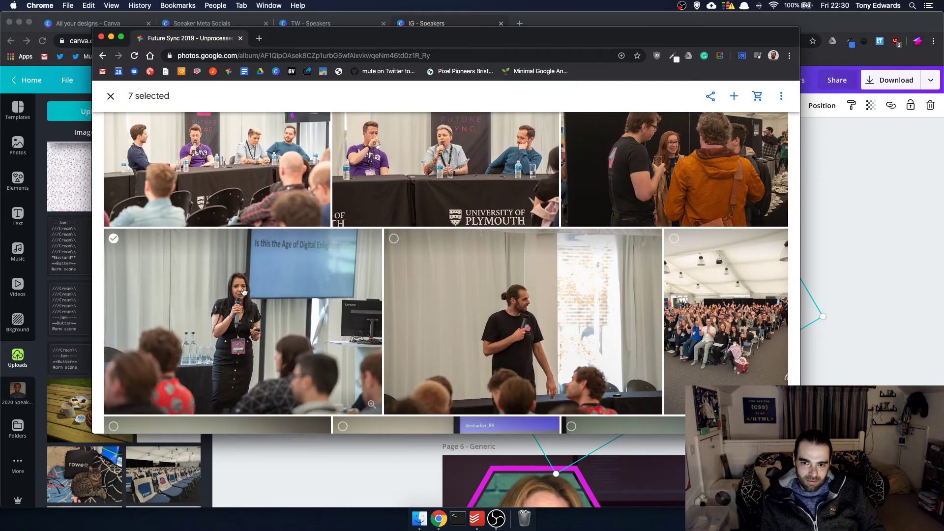
scroll(243, 292, "down", 1)
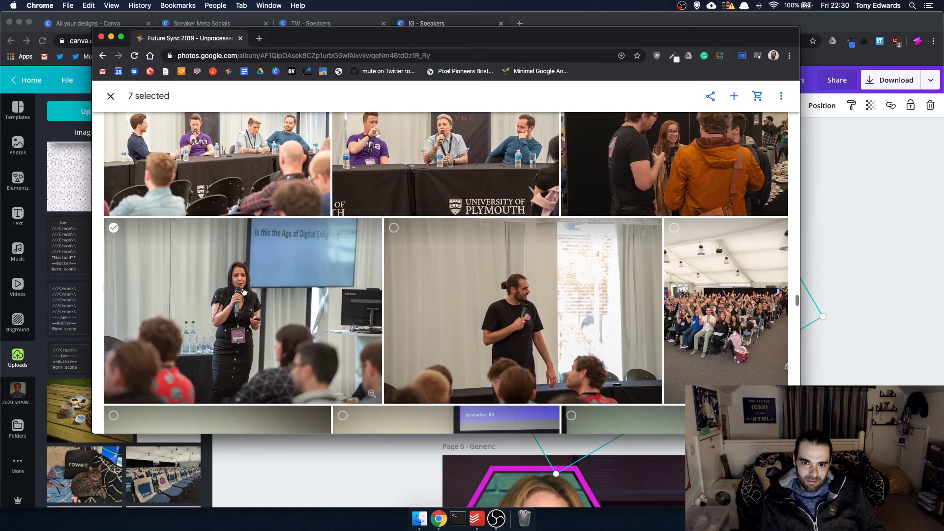
scroll(243, 292, "down", 1)
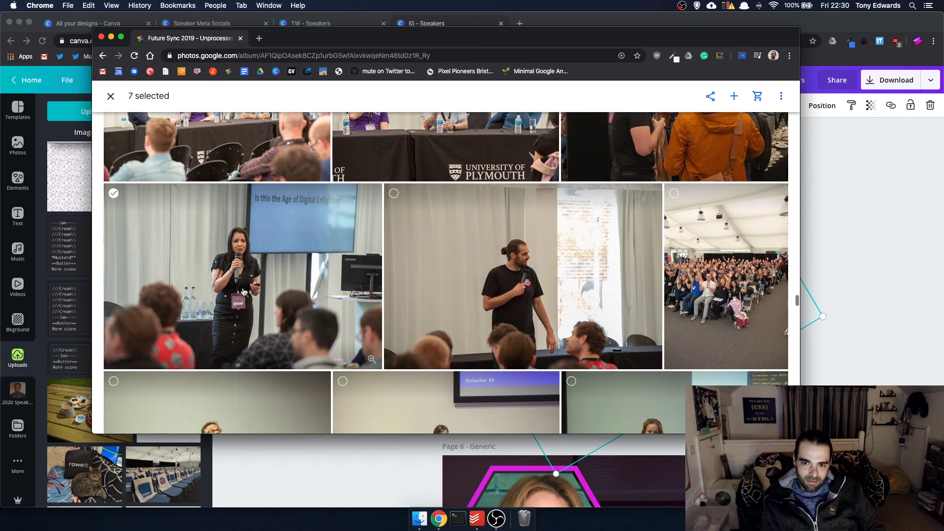
scroll(243, 291, "down", 10)
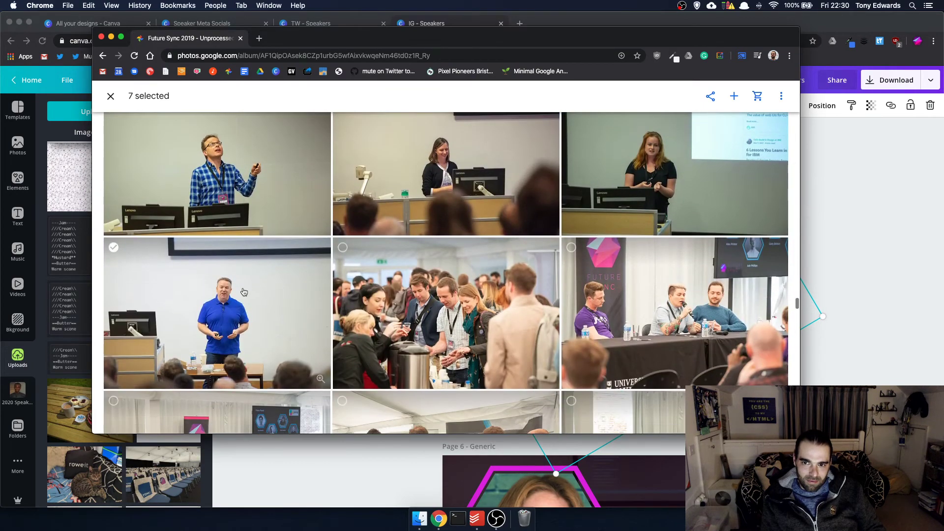
scroll(243, 291, "down", 10)
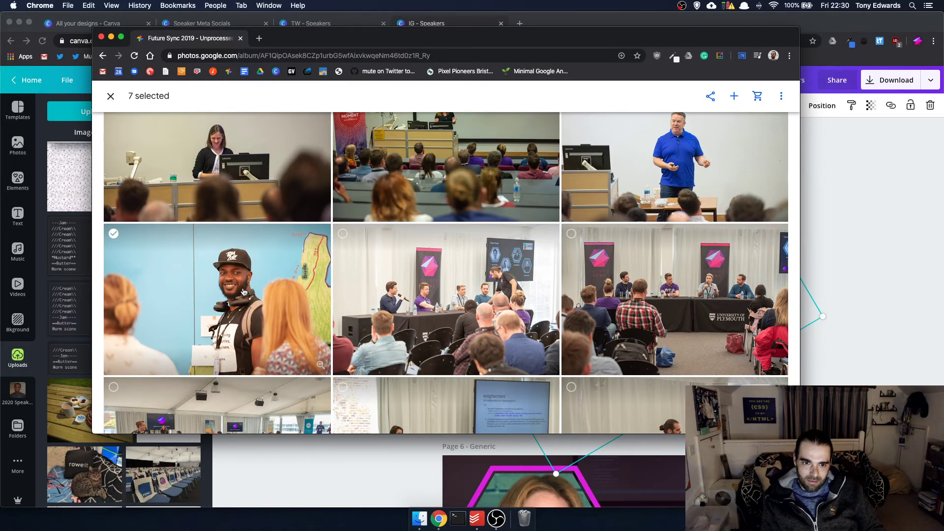
scroll(243, 291, "down", 10)
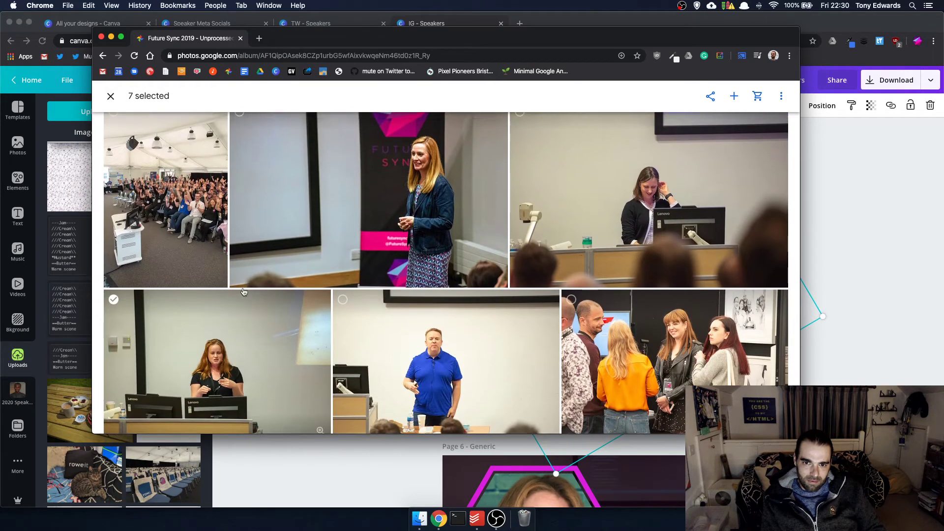
scroll(264, 262, "up", 2)
left_click(249, 188)
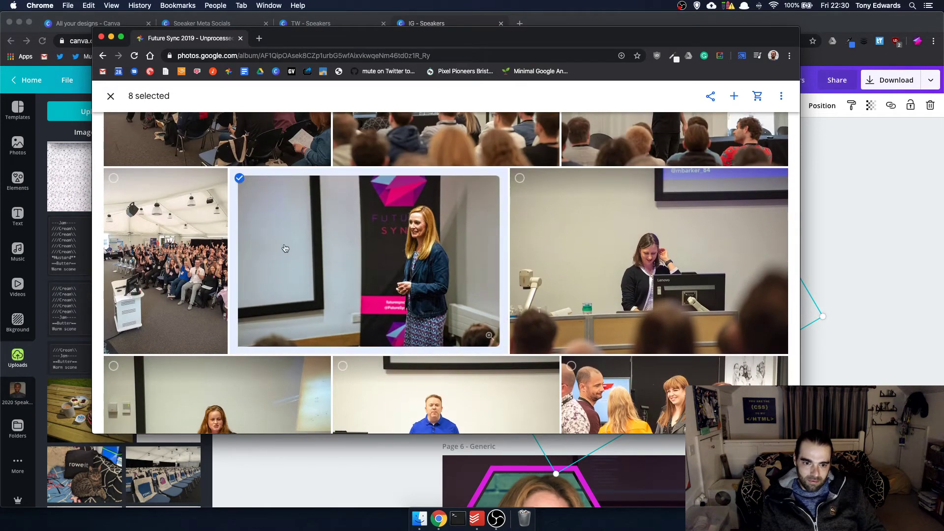
scroll(285, 247, "down", 5)
scroll(284, 247, "up", 1)
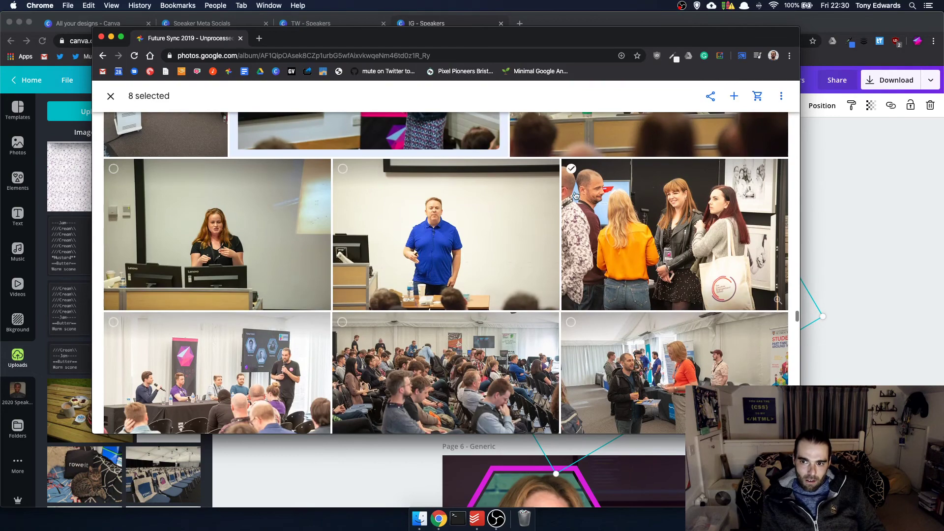
left_click(572, 169)
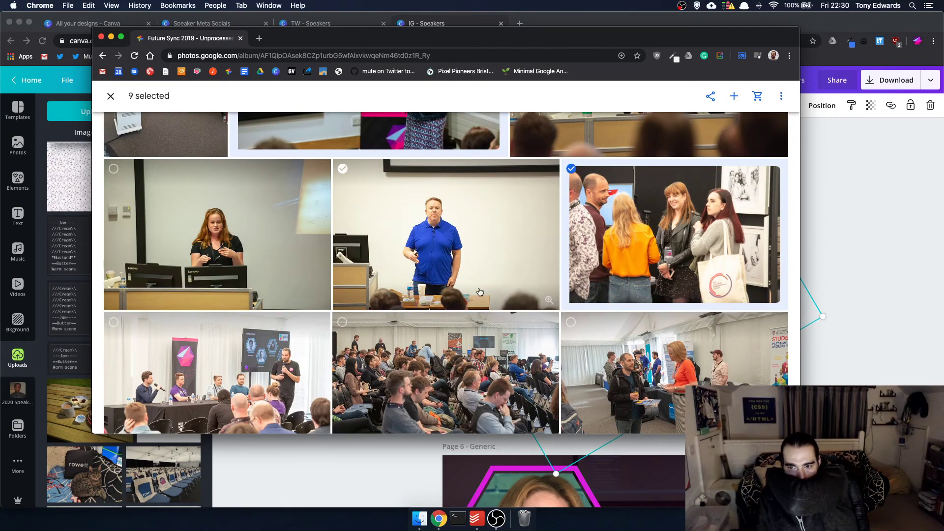
- Browse the rest of the album until ten photos are selected
scroll(480, 291, "down", 10)
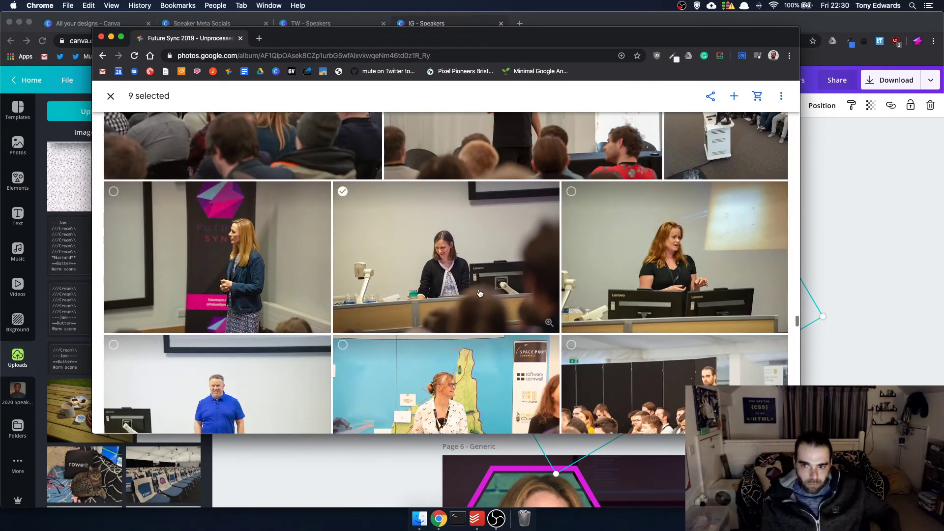
scroll(480, 293, "down", 3)
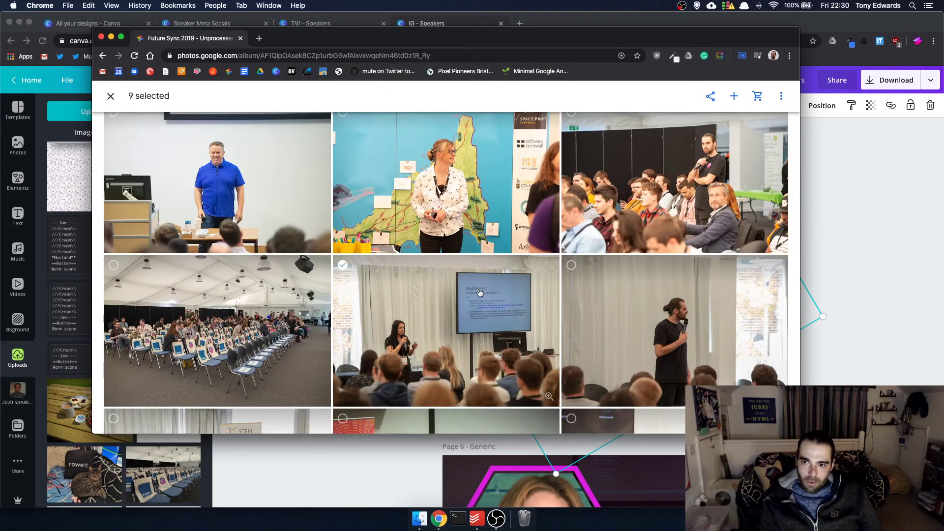
scroll(480, 292, "down", 12)
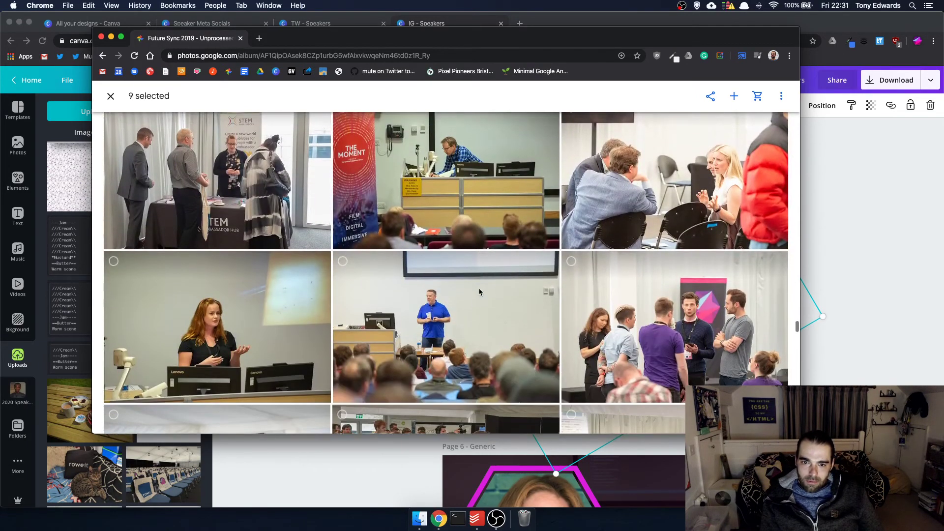
scroll(480, 292, "down", 12)
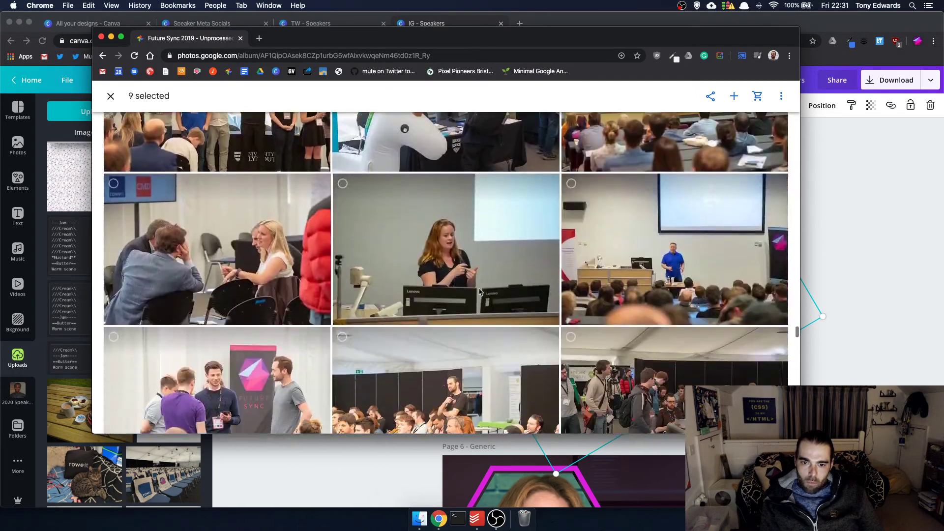
scroll(479, 292, "down", 10)
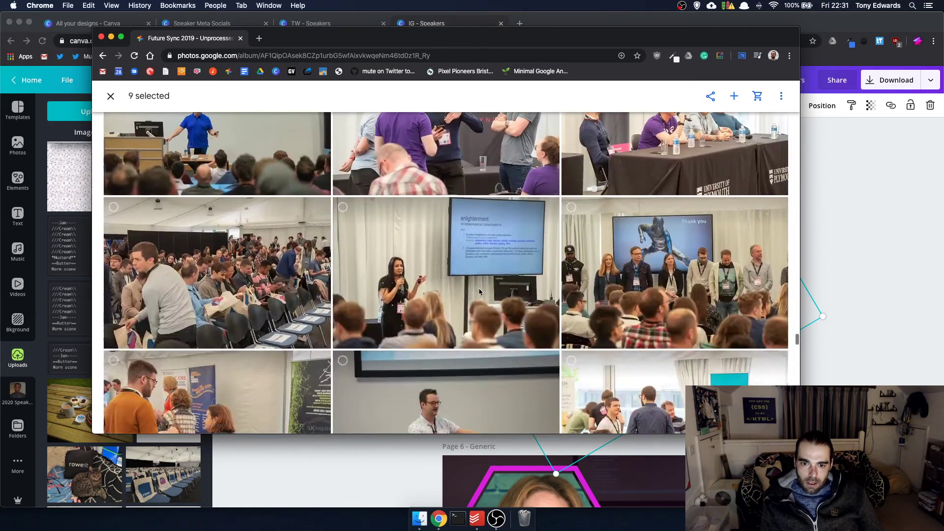
scroll(479, 292, "up", 4)
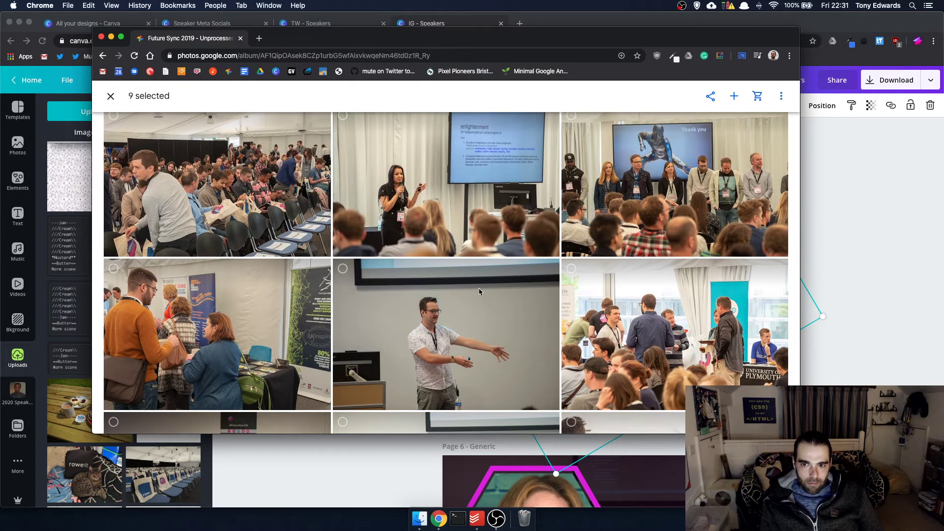
scroll(479, 291, "down", 7)
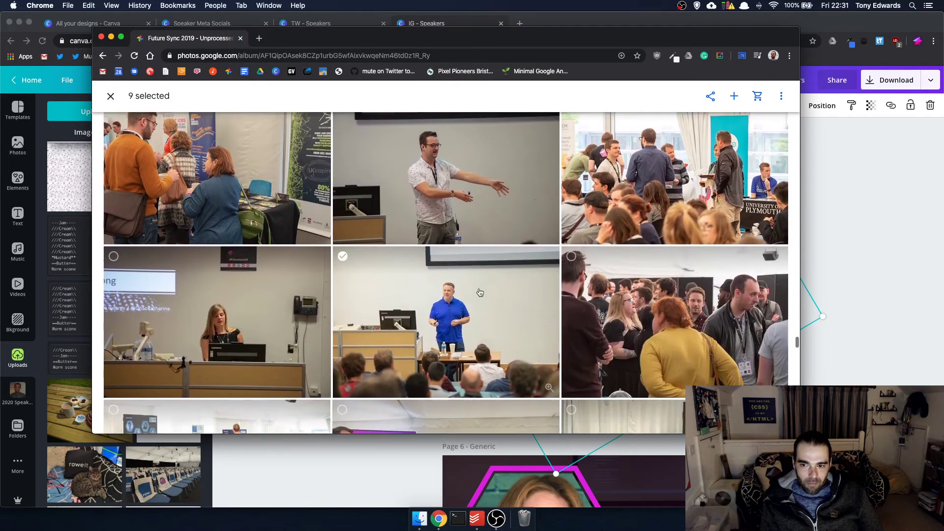
scroll(479, 292, "up", 3)
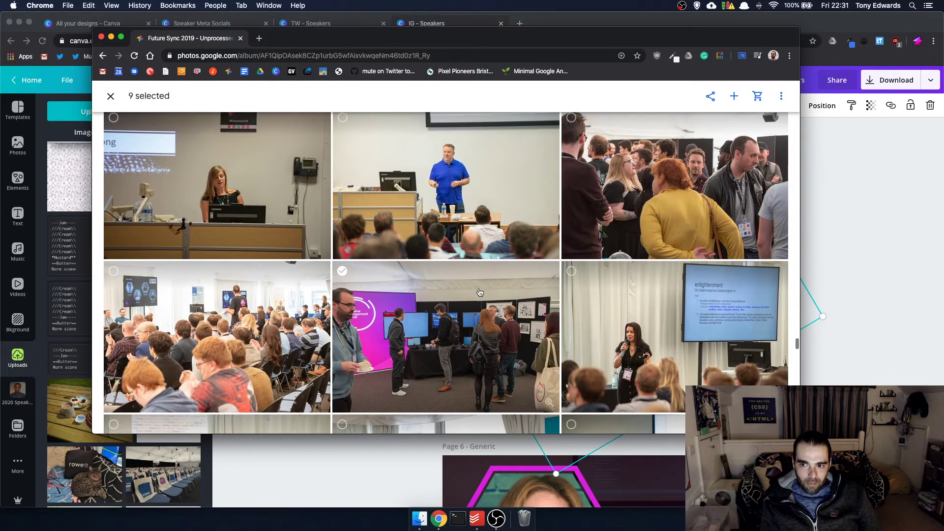
scroll(479, 292, "down", 7)
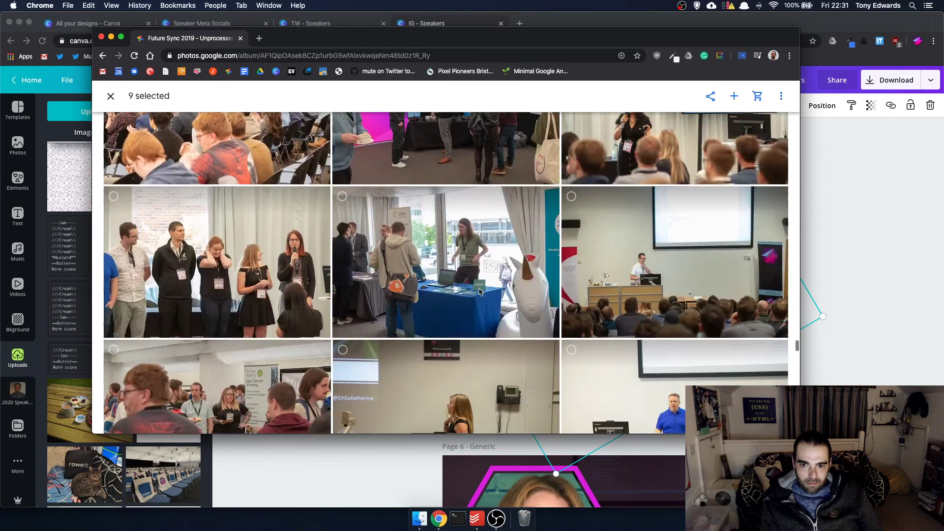
scroll(480, 293, "down", 5)
scroll(479, 292, "up", 4)
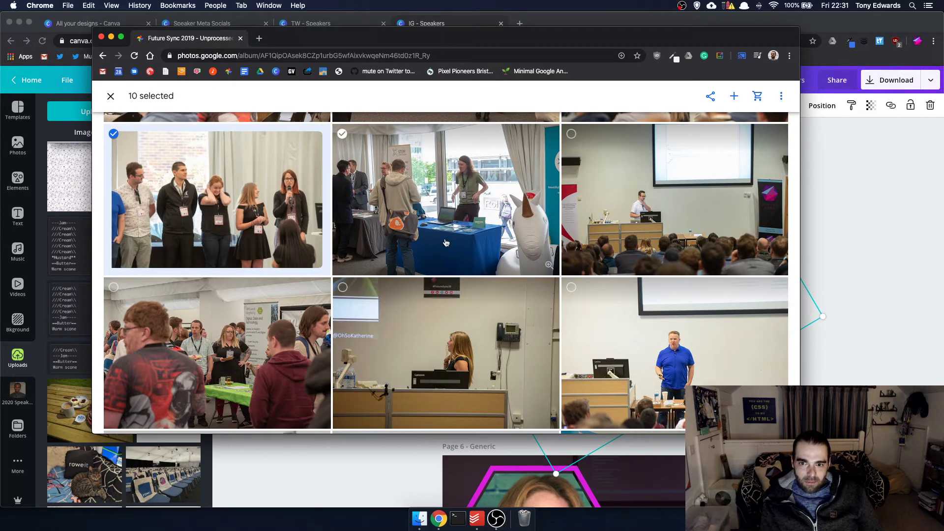
scroll(447, 242, "down", 1)
scroll(446, 243, "down", 5)
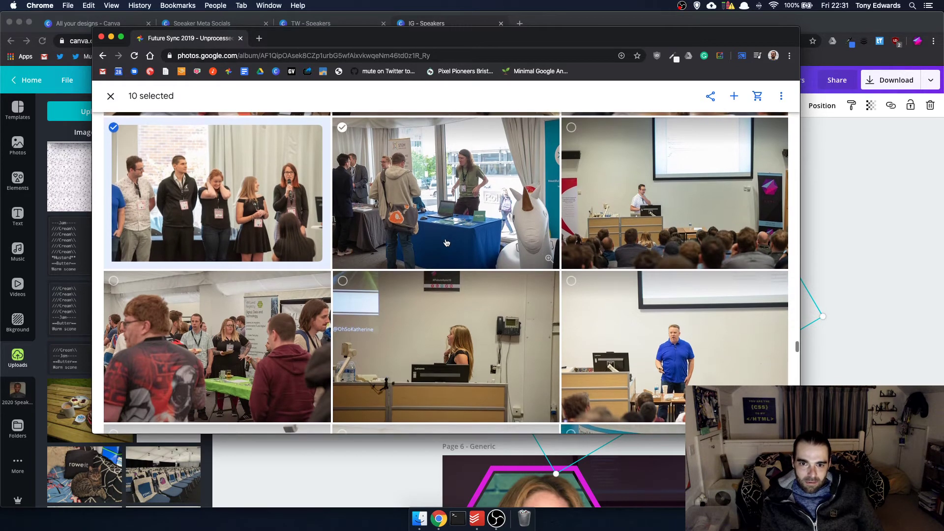
scroll(445, 240, "down", 6)
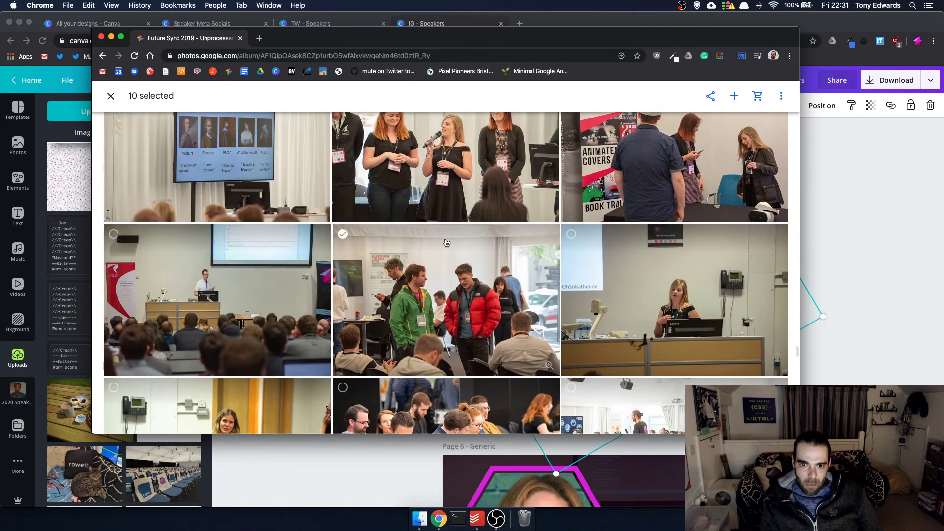
scroll(446, 242, "down", 1)
scroll(446, 242, "up", 2)
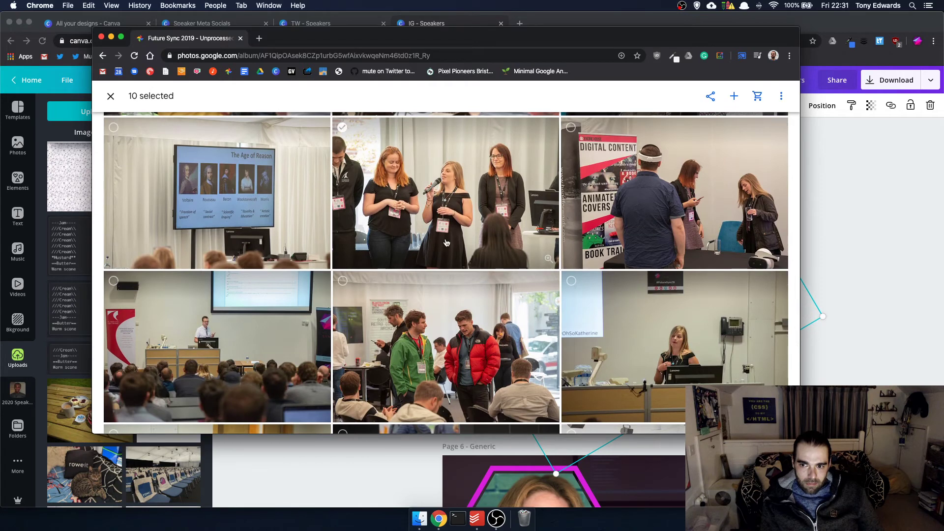
scroll(446, 243, "down", 1)
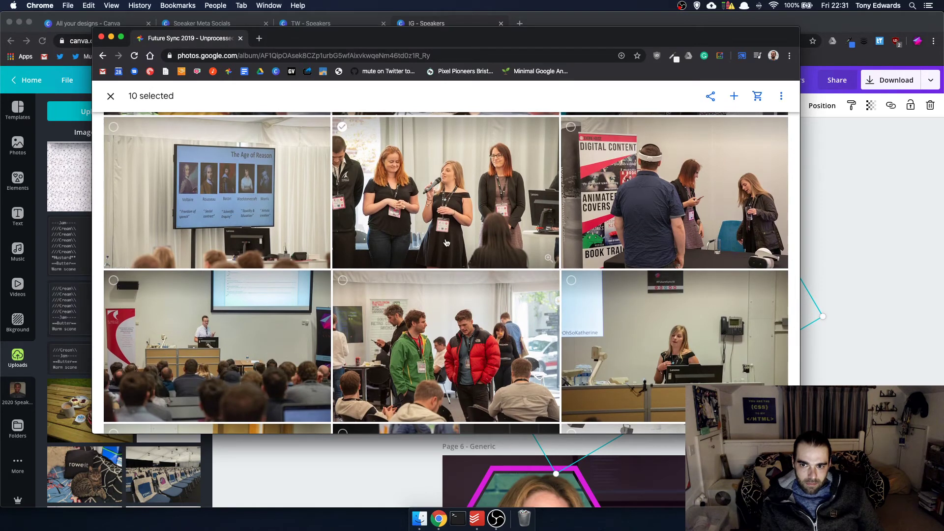
scroll(447, 243, "down", 10)
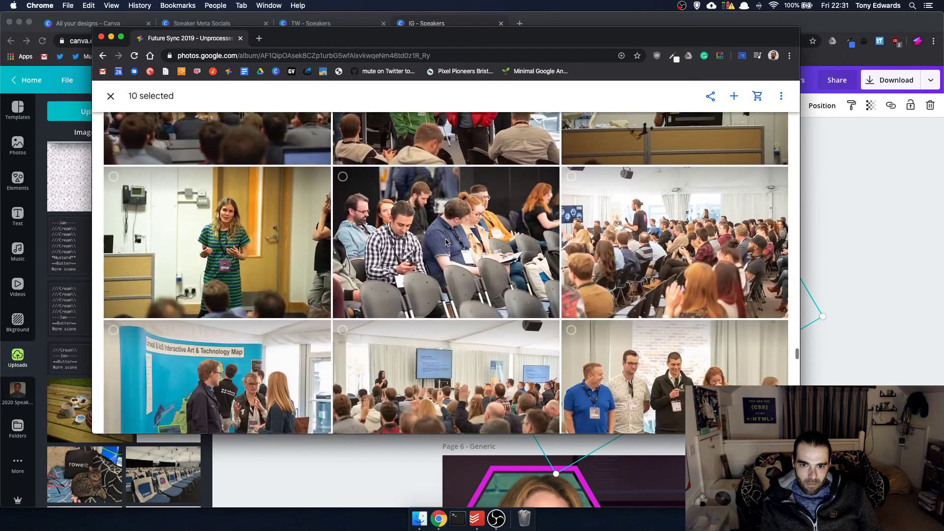
scroll(446, 243, "down", 12)
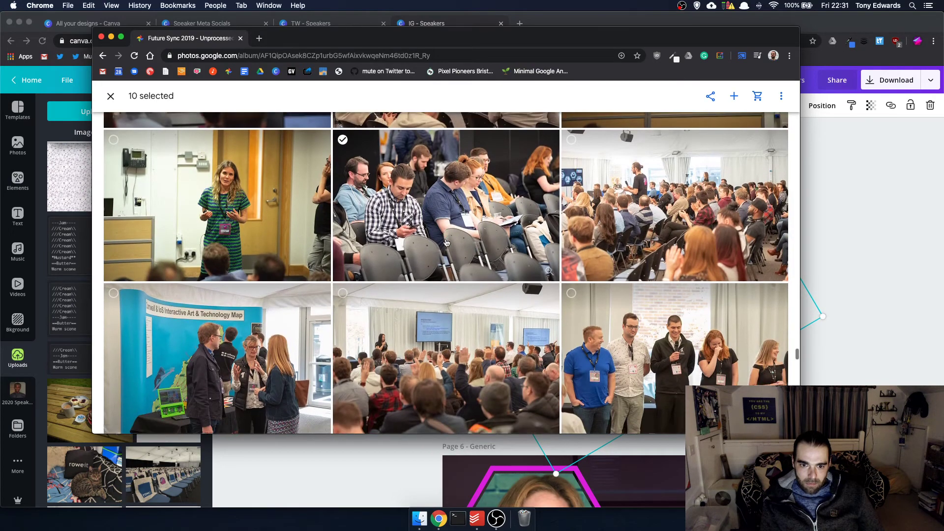
scroll(446, 242, "down", 15)
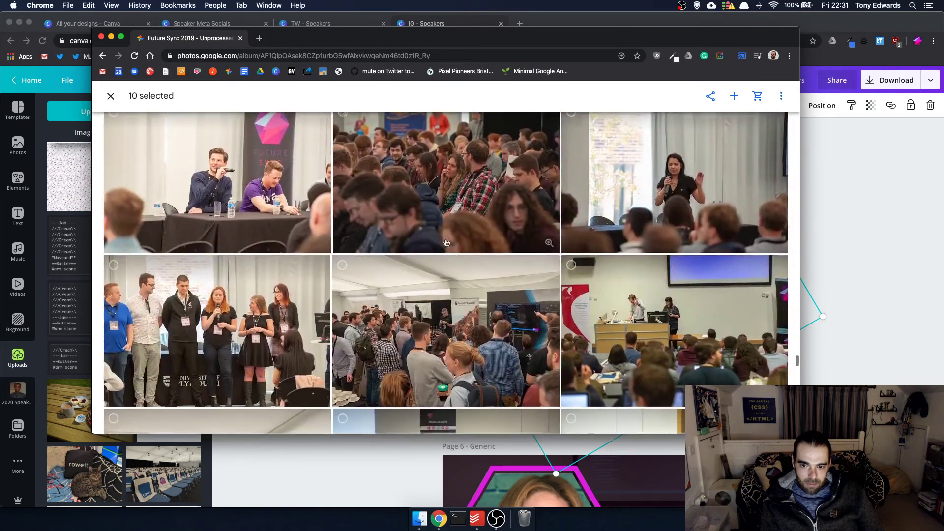
scroll(446, 242, "up", 3)
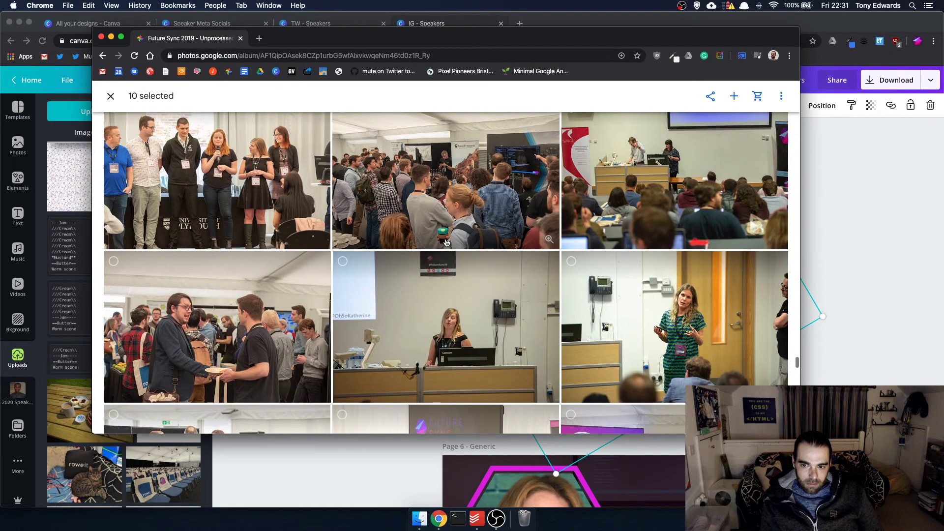
scroll(447, 242, "down", 10)
scroll(446, 242, "down", 20)
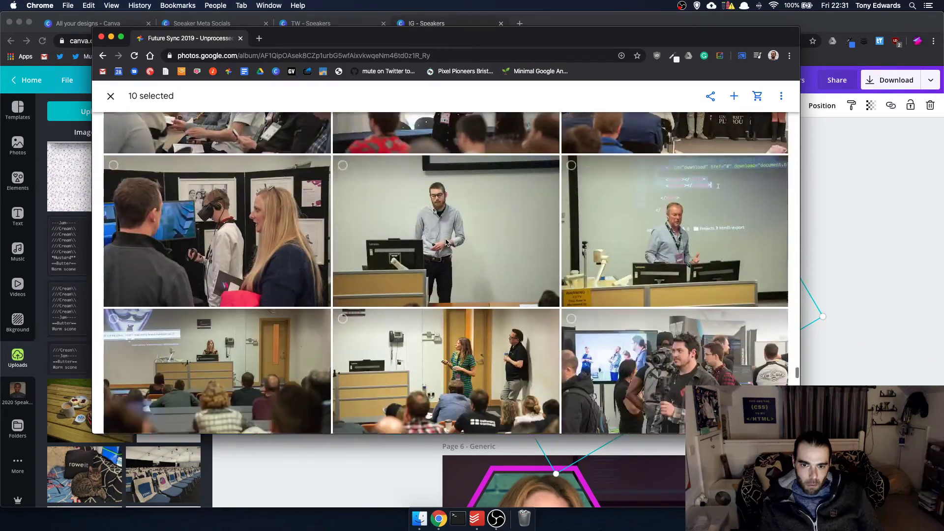
scroll(446, 242, "up", 3)
scroll(446, 242, "down", 3)
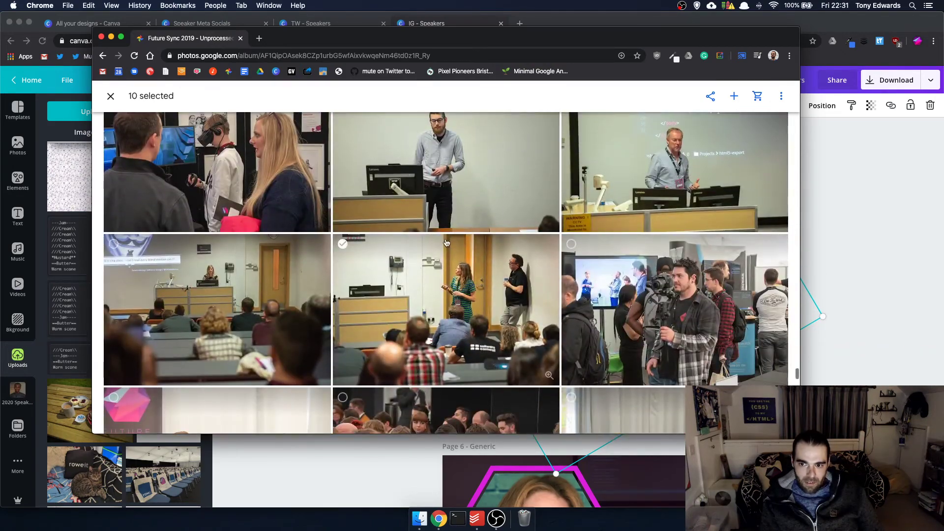
scroll(446, 242, "down", 2)
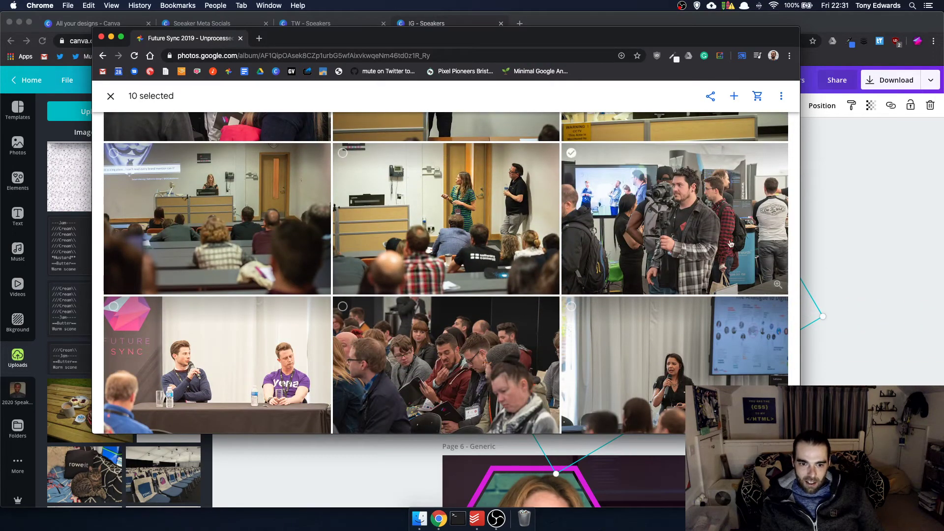
scroll(544, 244, "down", 5)
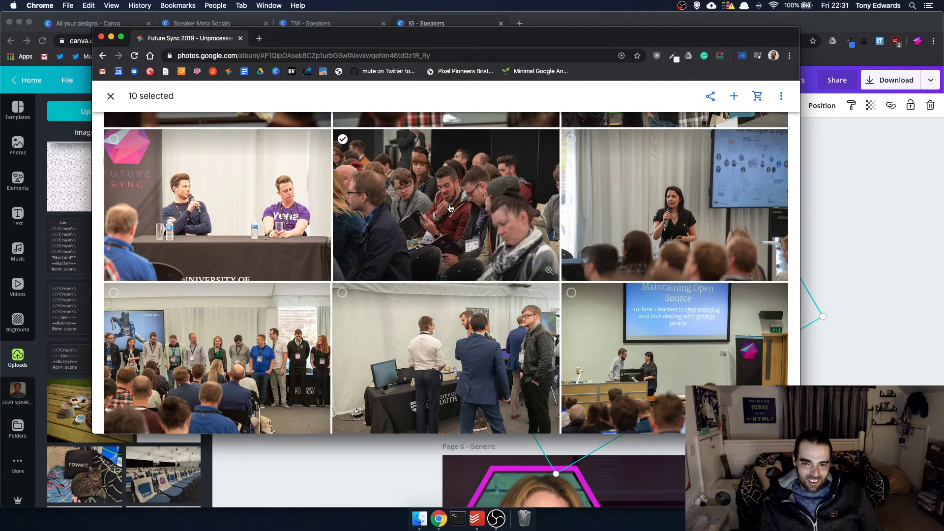
scroll(450, 208, "down", 15)
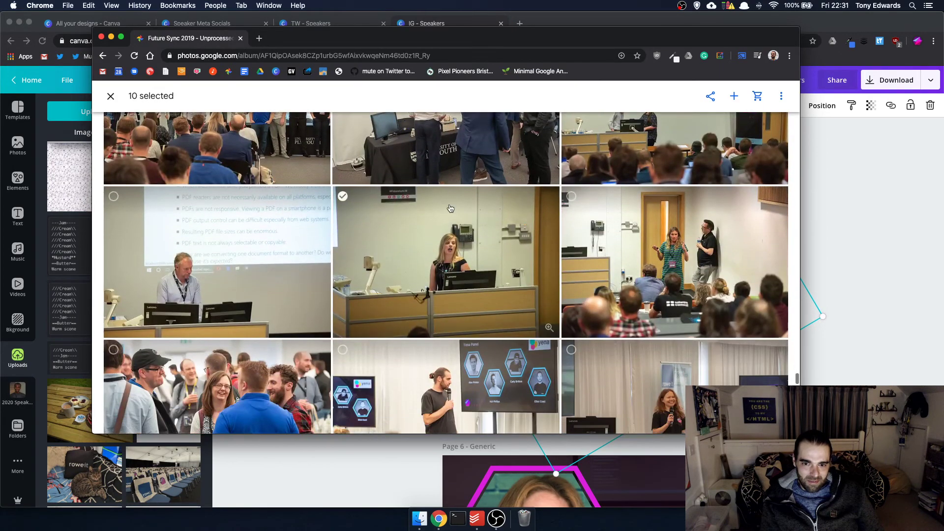
scroll(449, 209, "down", 20)
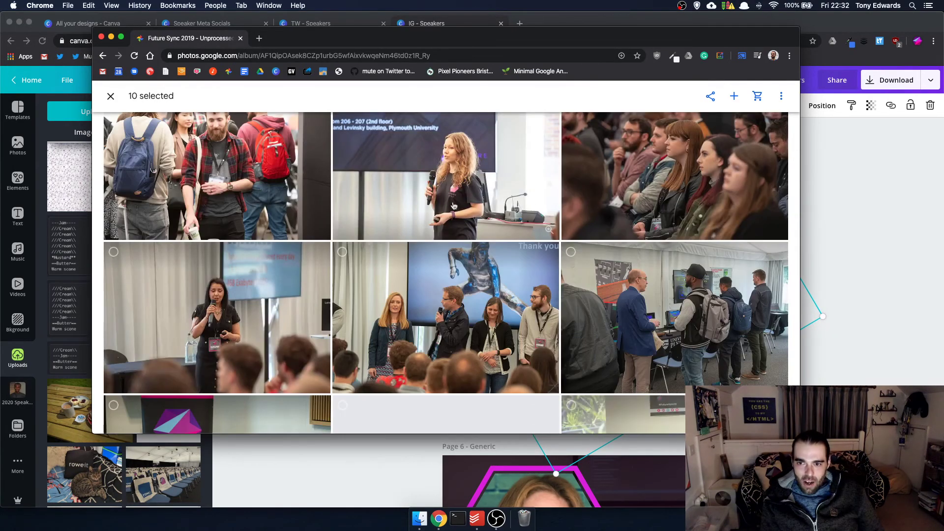
- Download the ten selected photos, upload them to Canva, and set one as page 5's background
left_click(781, 96)
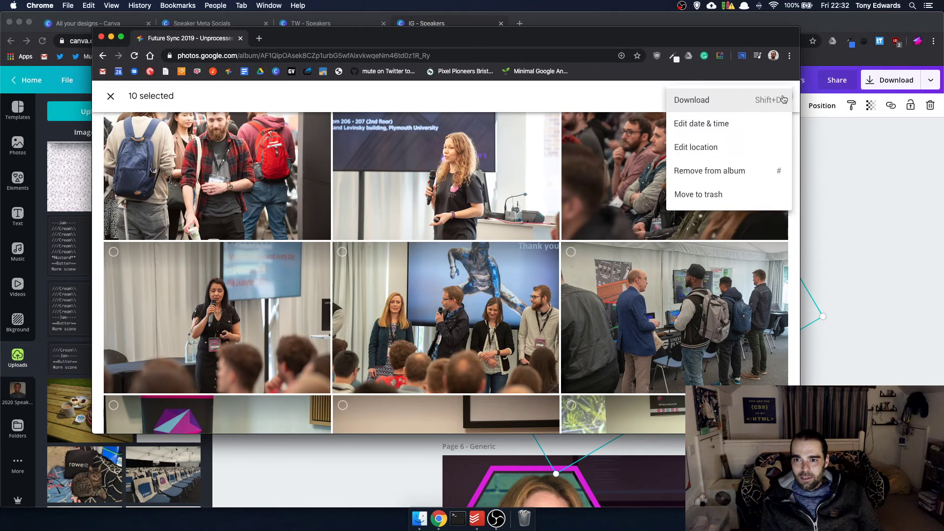
left_click(723, 100)
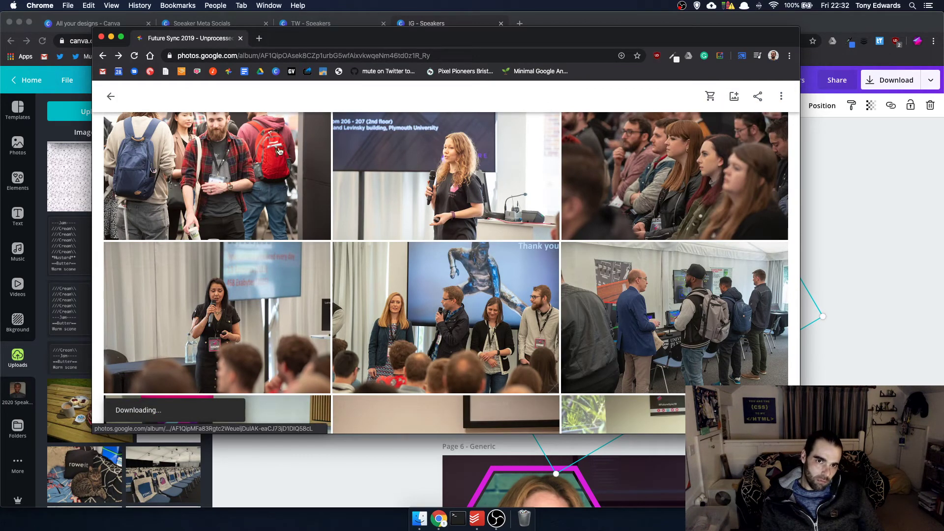
left_click(101, 38)
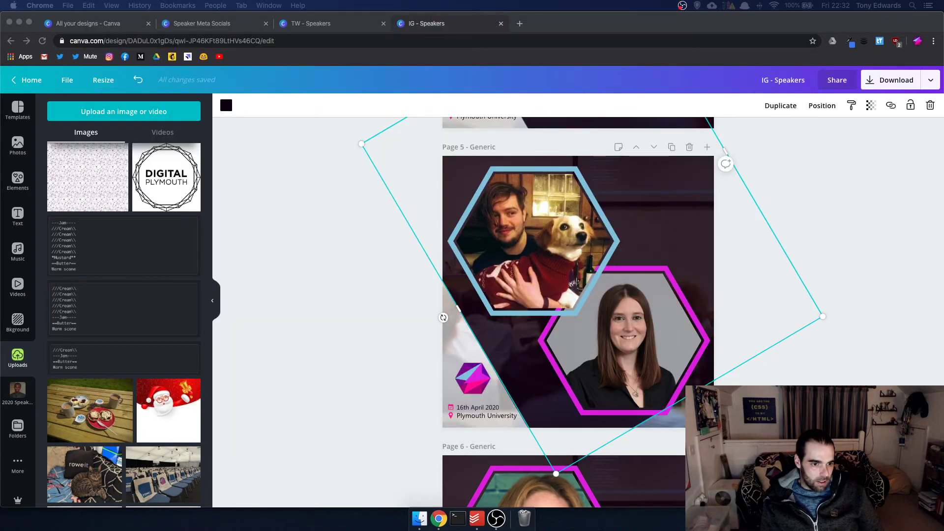
left_click_drag(2, 344, 276, 339)
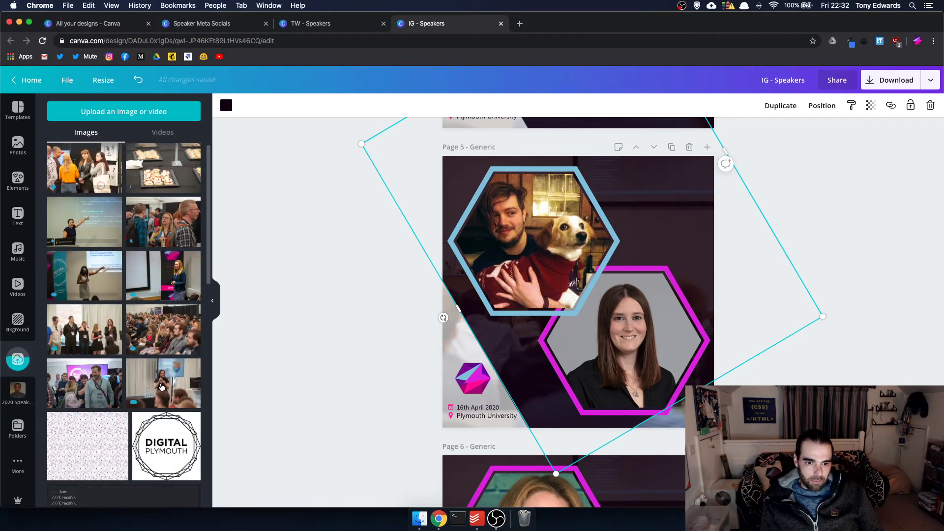
left_click_drag(162, 387, 492, 369)
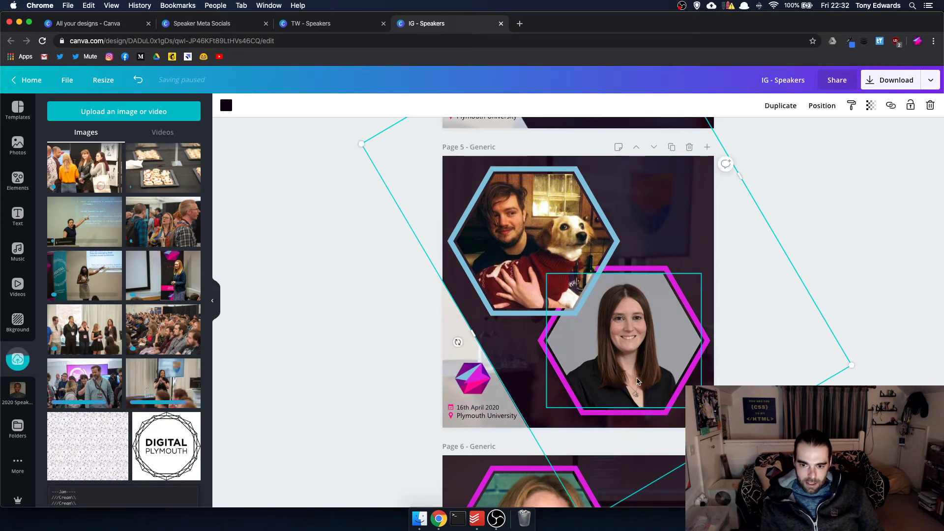
- Resize page 6's angled frame and drop an uploaded event crowd photo into it
scroll(644, 364, "down", 5)
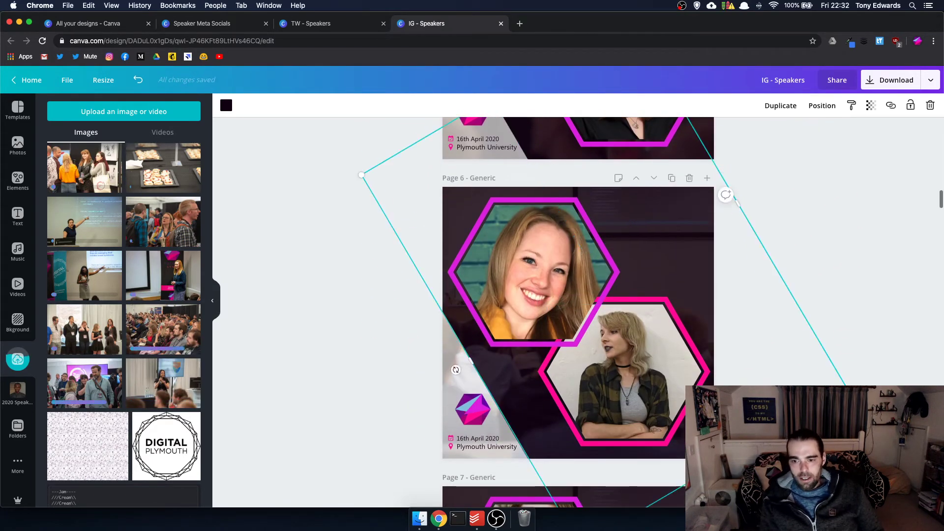
left_click_drag(709, 467, 682, 433)
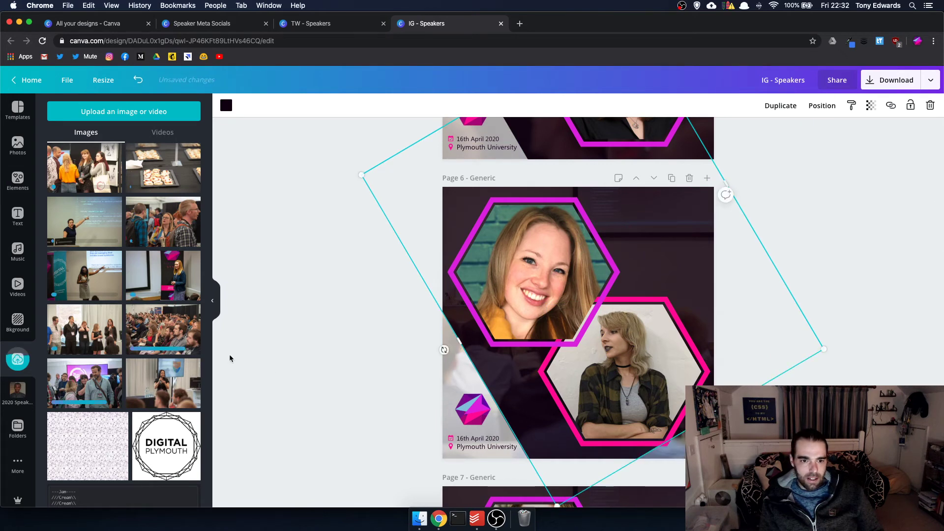
left_click_drag(102, 384, 684, 445)
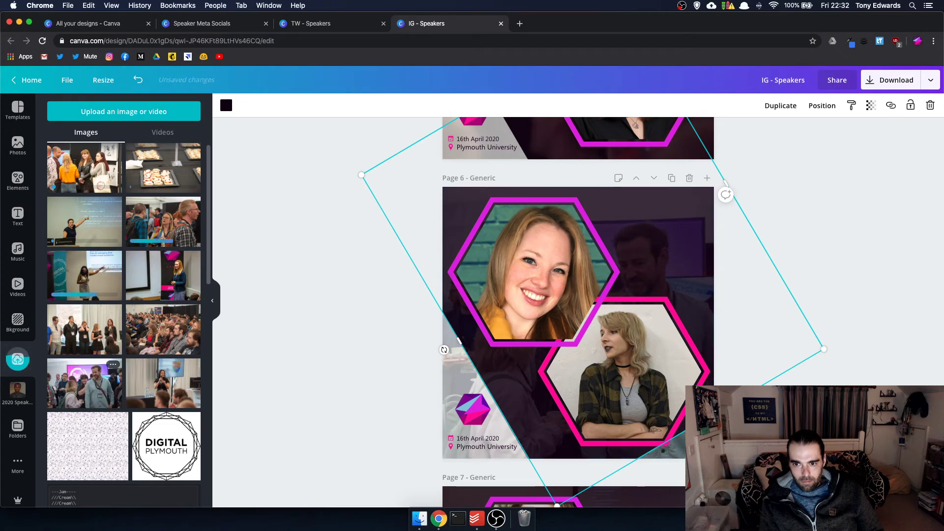
- Recrop page 6's background photo, shifting it rightward within its frame
left_click(625, 374)
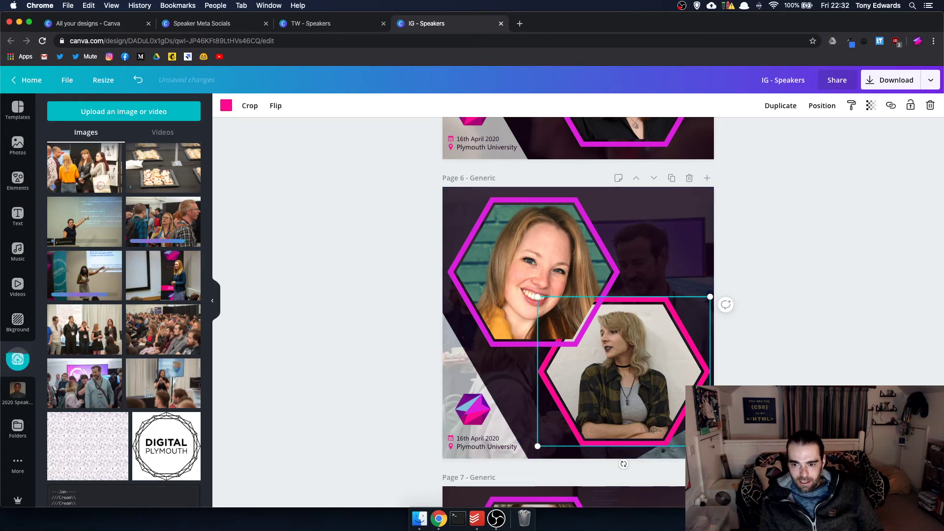
double_click(664, 221)
mouse_move(615, 320)
left_mouse_down()
mouse_move(683, 319)
mouse_move(597, 320)
left_mouse_up()
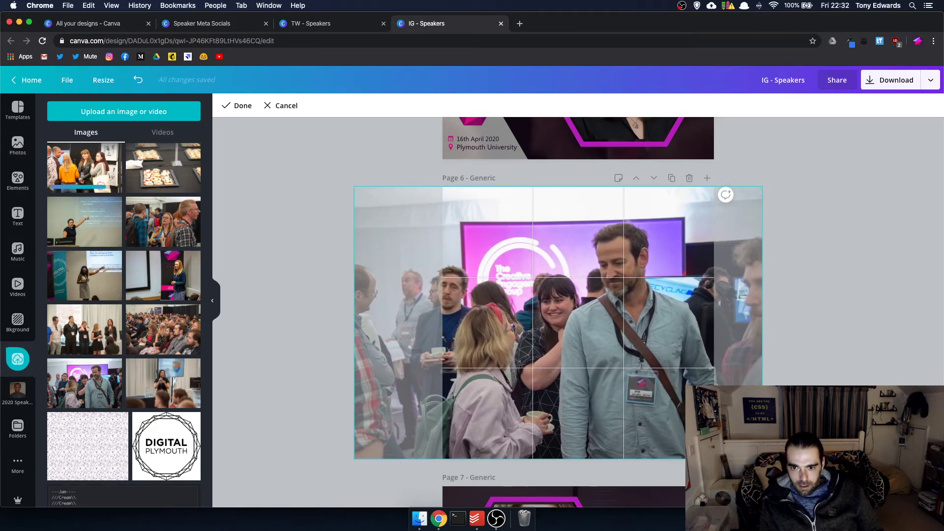
key("Return")
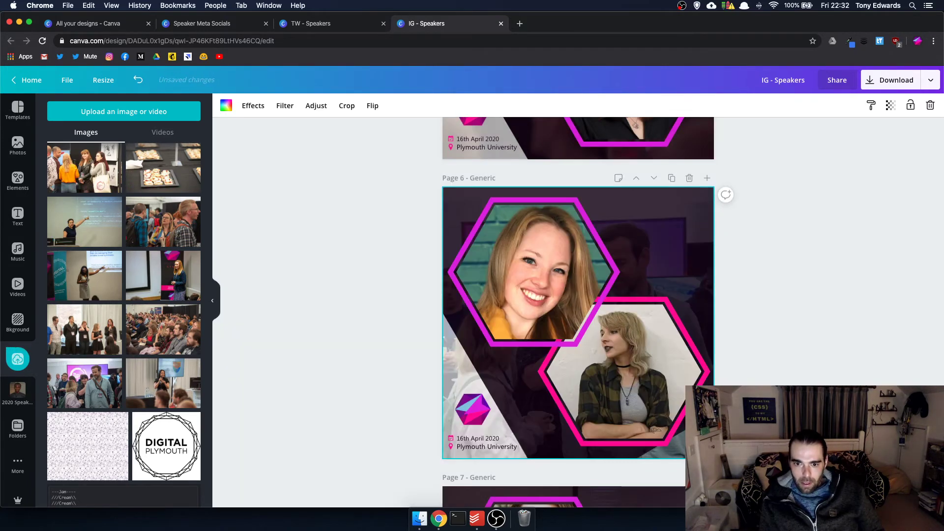
key("Return")
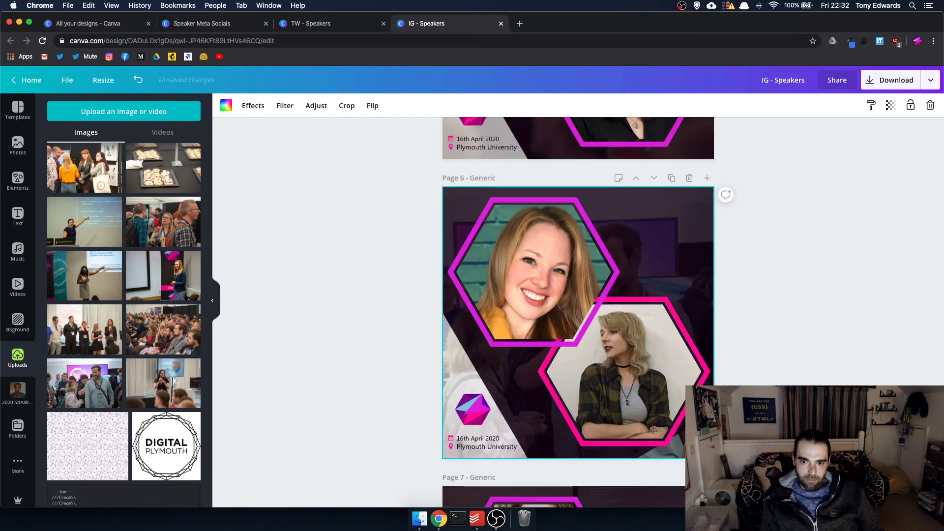
key("Return")
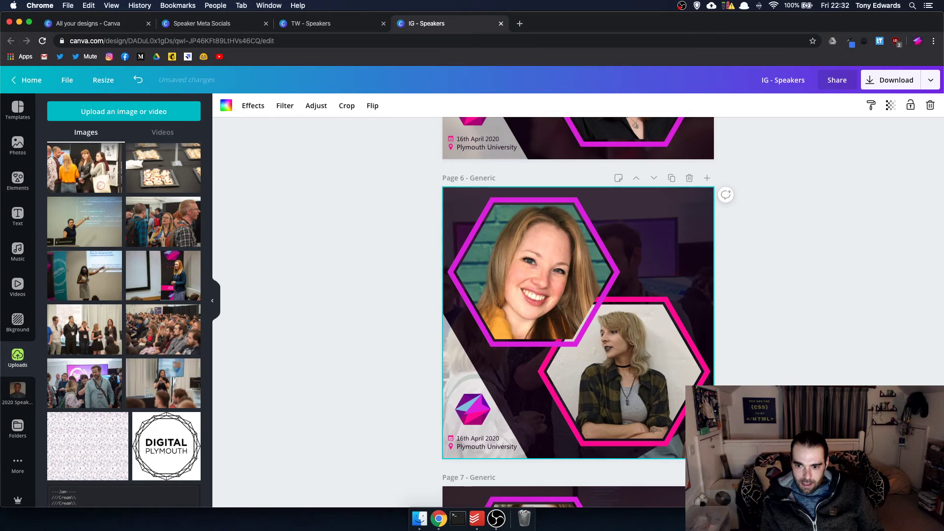
key("Return")
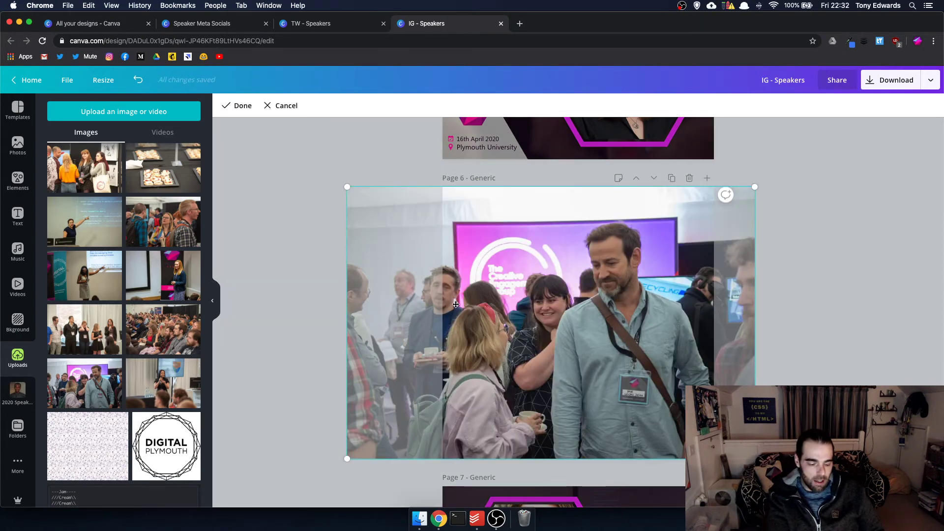
key("Escape")
- Enlarge page 6's angled background photo frame down and to the right
left_click(682, 276)
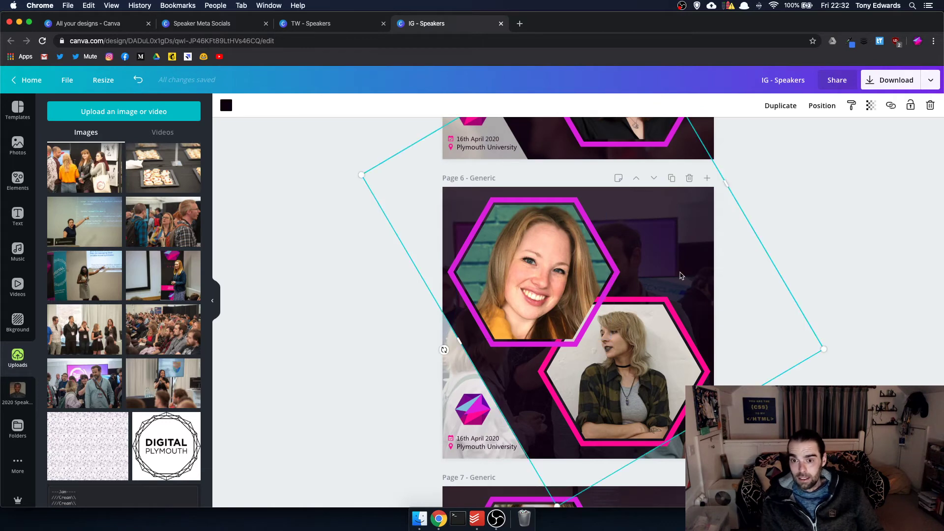
left_click_drag(824, 349, 850, 394)
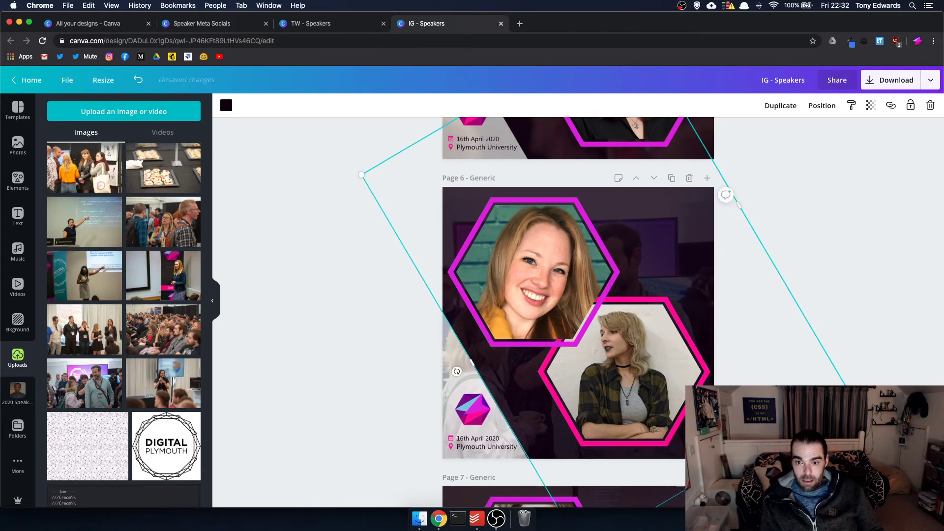
scroll(578, 296, "down", 6)
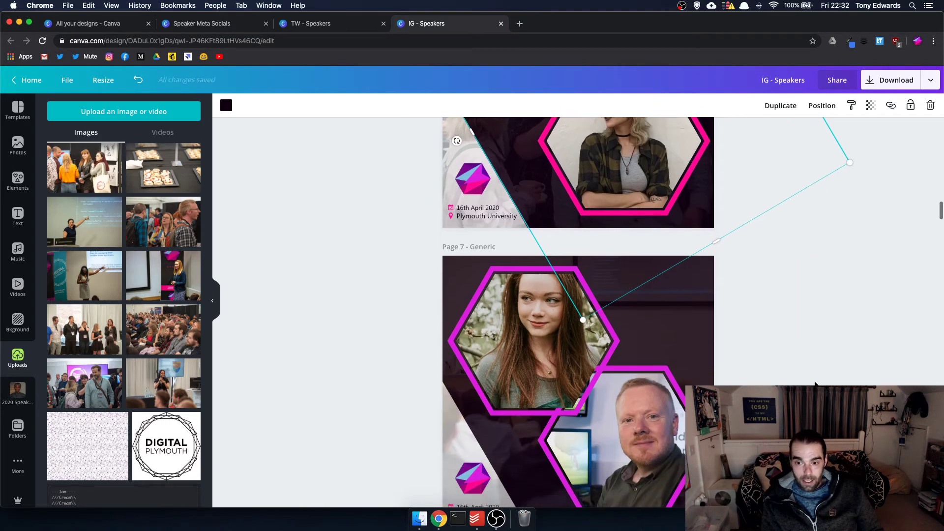
- Resize page 7's angled background image, undoing a trial crowd photo drop
left_click(654, 212)
left_click_drag(847, 372, 815, 319)
left_click_drag(147, 334, 580, 407)
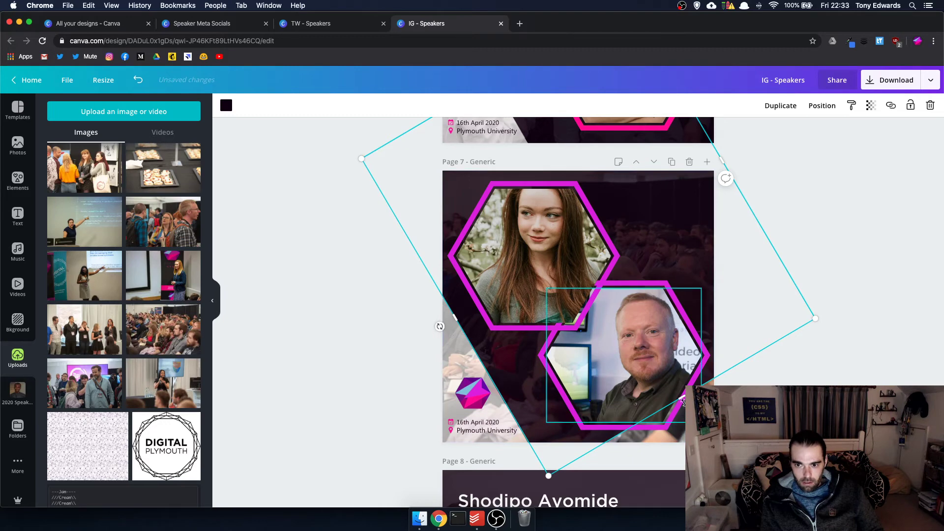
key("ctrl+z")
scroll(578, 312, "down", 7)
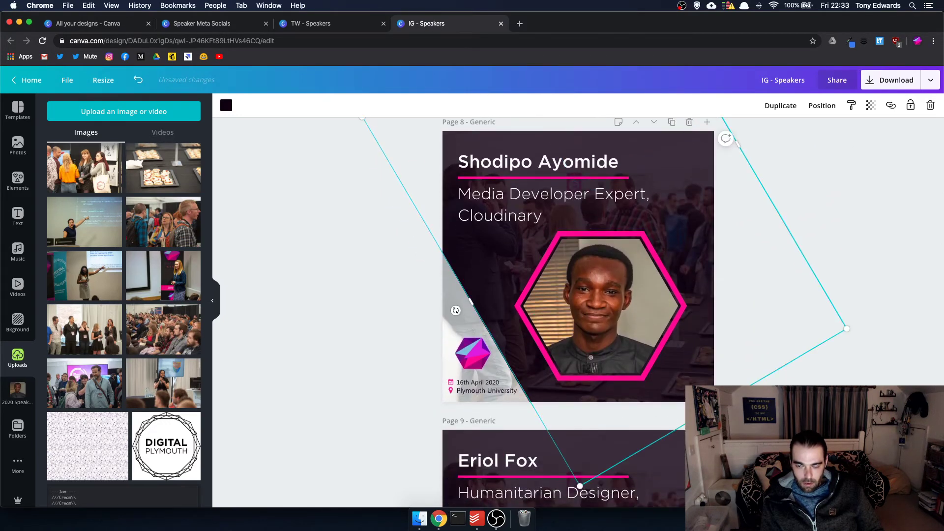
scroll(578, 313, "down", 5)
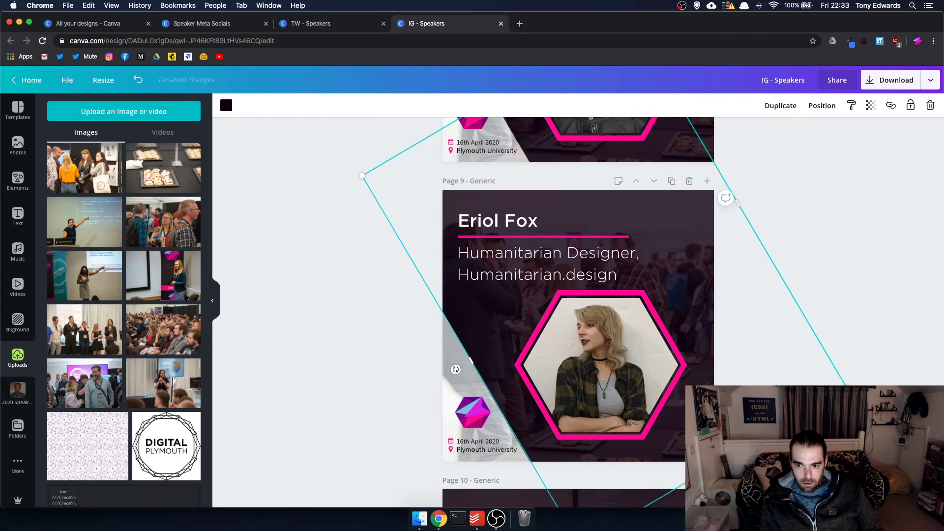
- Set an uploaded photo as page 9's background and adjust page 10's angled frame
left_click_drag(152, 293, 677, 443)
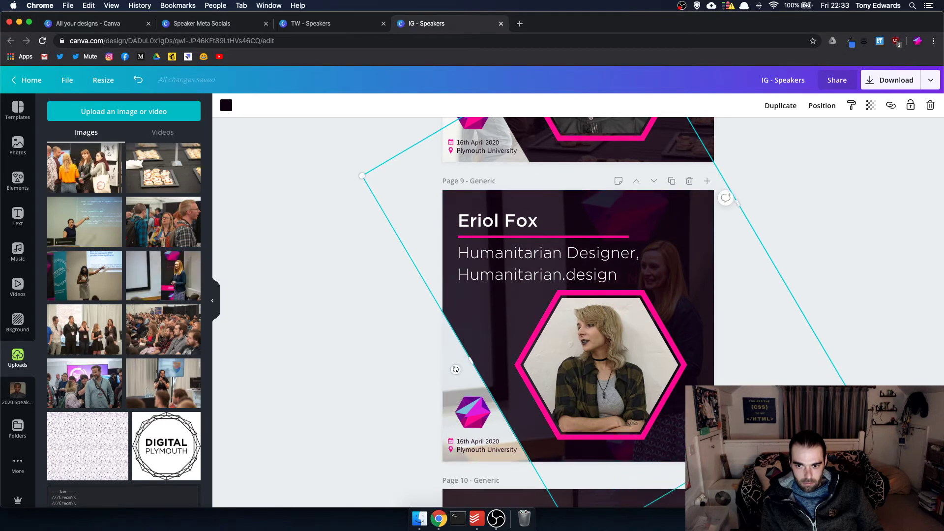
scroll(578, 312, "down", 6)
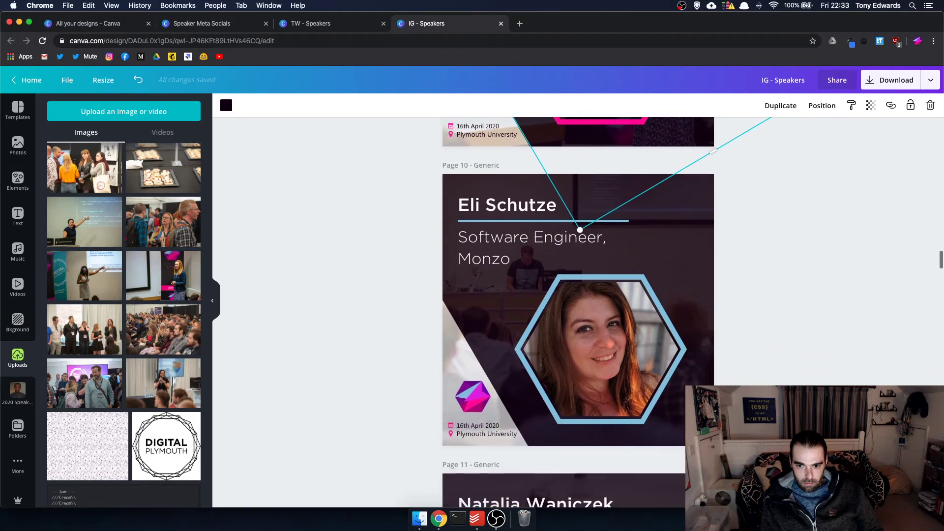
left_click_drag(456, 357, 463, 367)
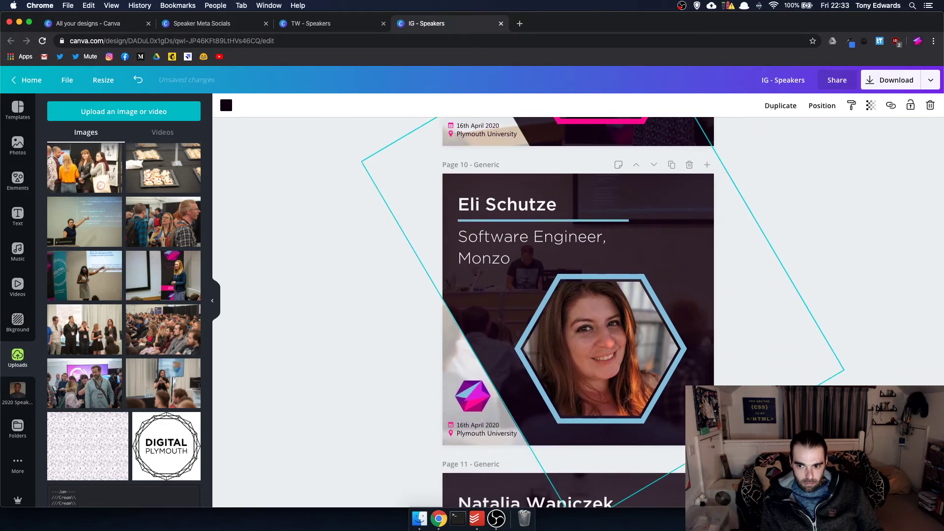
scroll(581, 270, "down", 6)
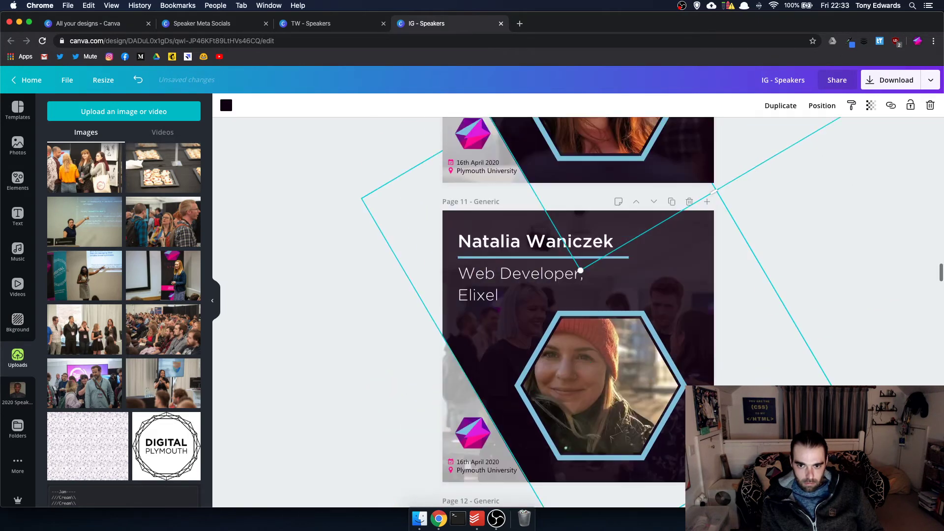
scroll(580, 270, "up", 6)
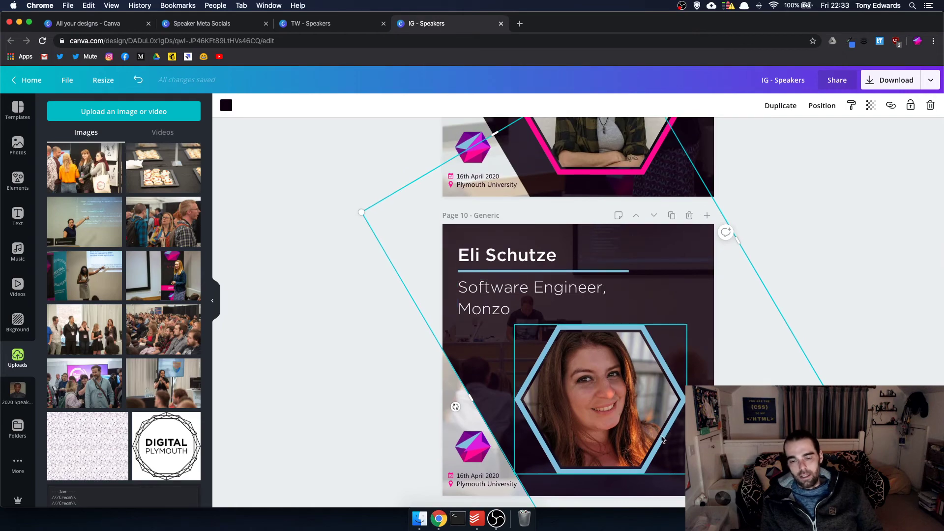
scroll(662, 439, "down", 14)
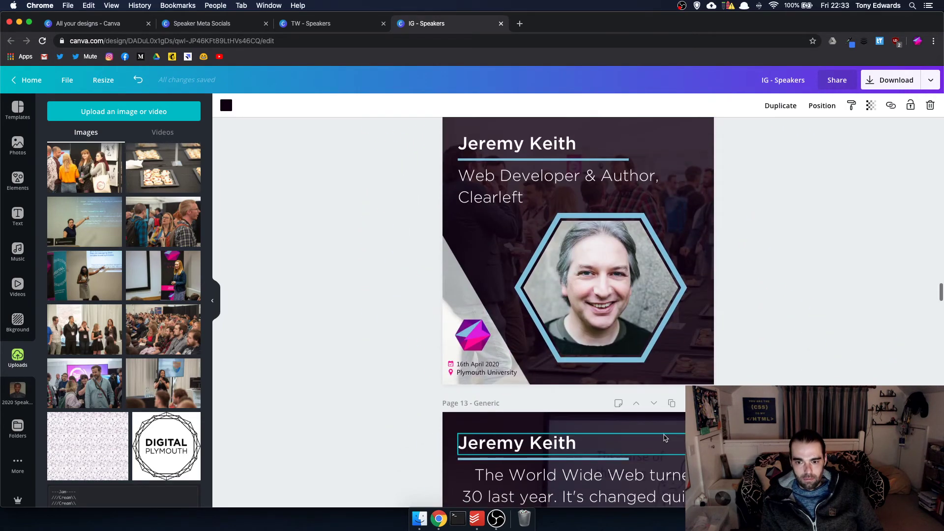
scroll(665, 439, "down", 20)
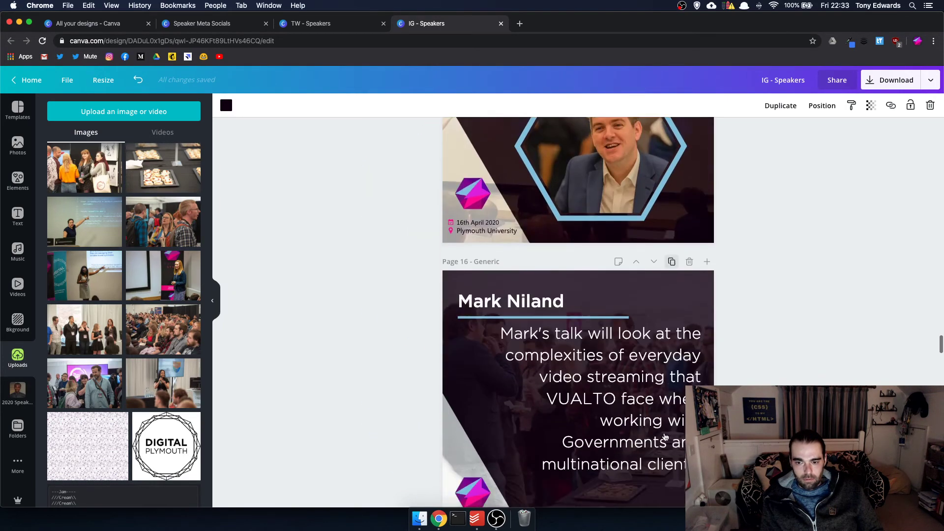
scroll(665, 439, "down", 15)
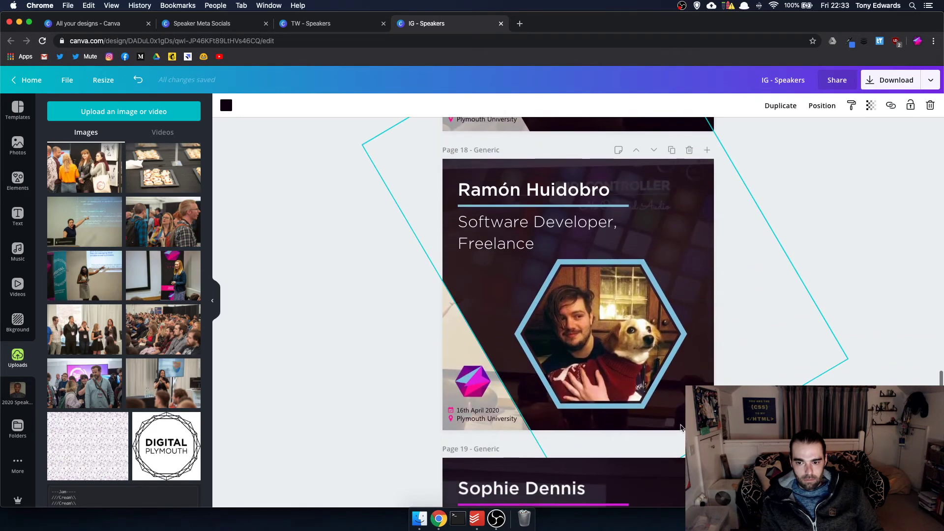
left_click(737, 172)
left_click_drag(684, 395, 683, 390)
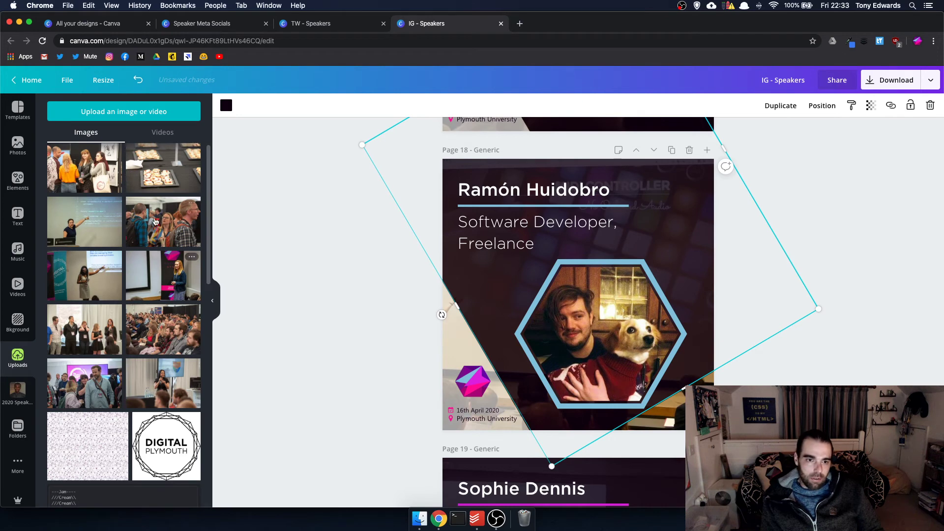
left_click_drag(154, 221, 442, 313)
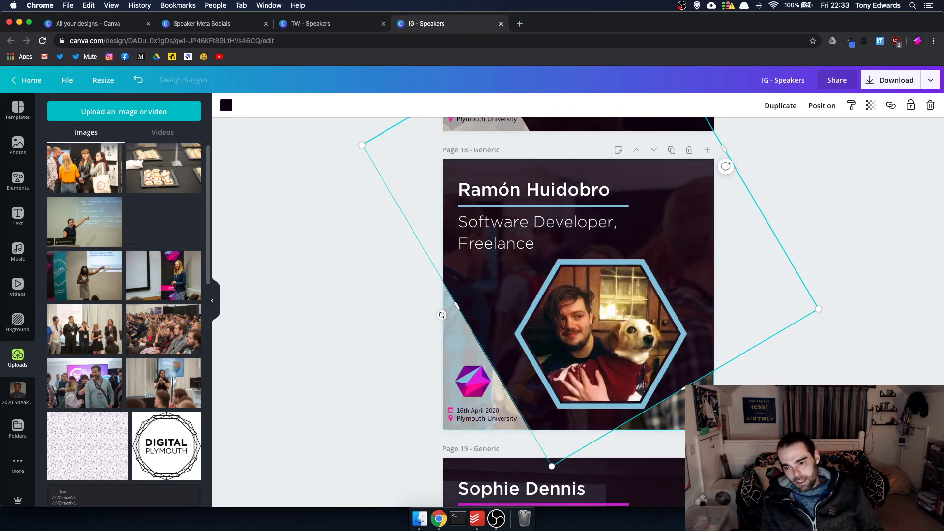
double_click(442, 315)
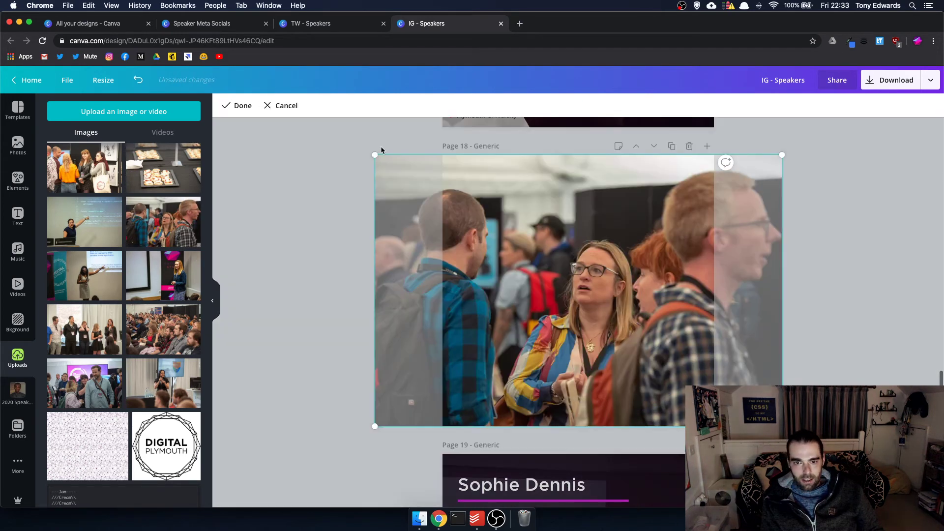
left_click_drag(374, 155, 304, 110)
left_click(305, 106)
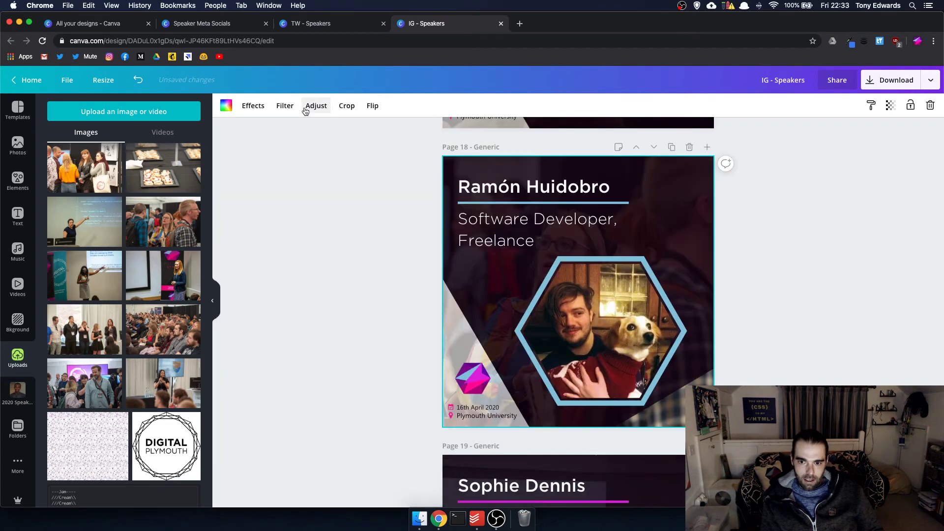
left_click(702, 350)
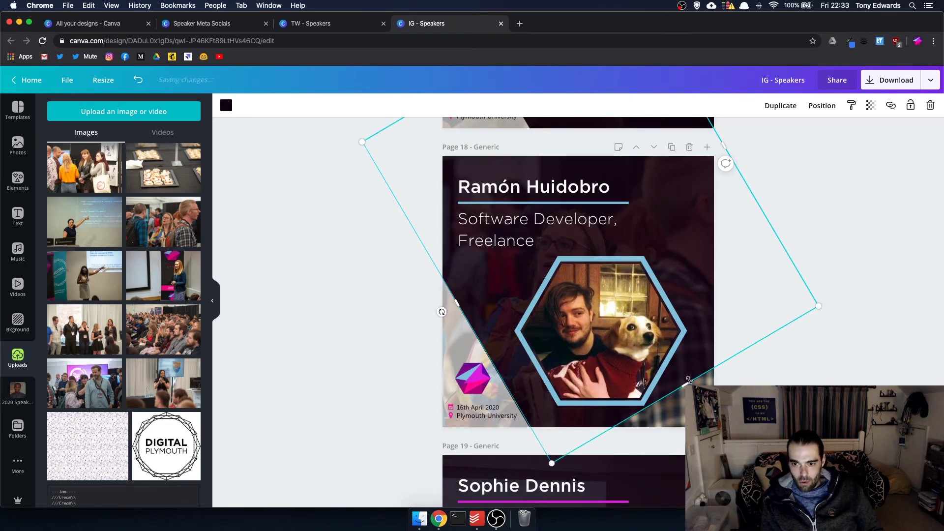
left_click_drag(688, 380, 728, 446)
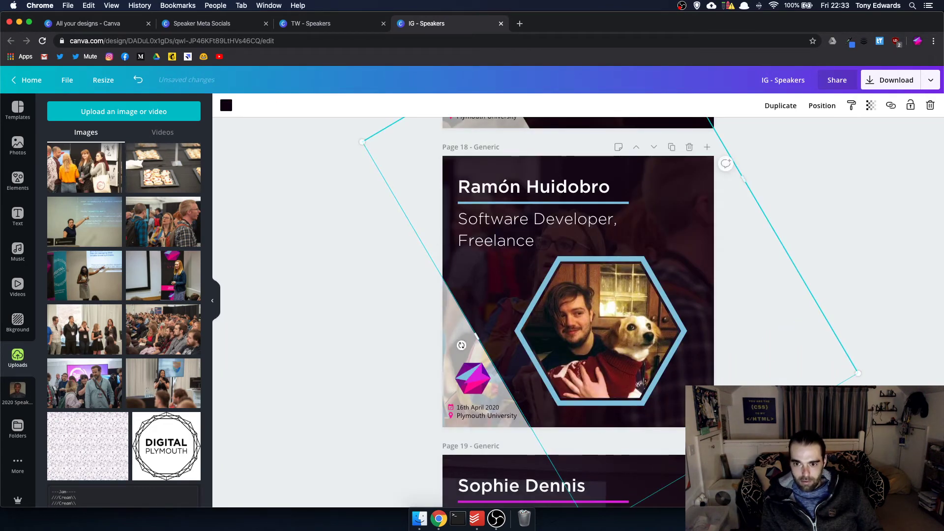
- Resize the angled shape on the Soundview Media page, rejecting the code-talk photo
scroll(578, 312, "down", 20)
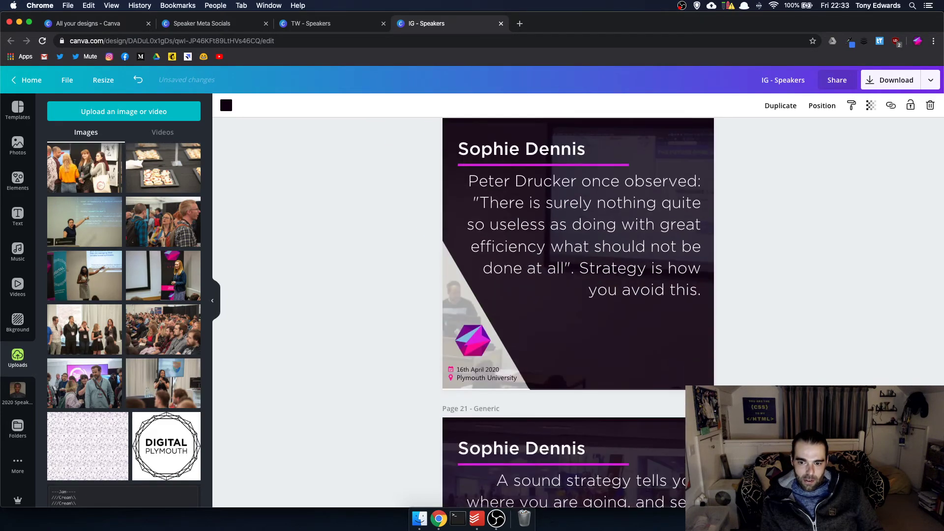
scroll(717, 346, "down", 15)
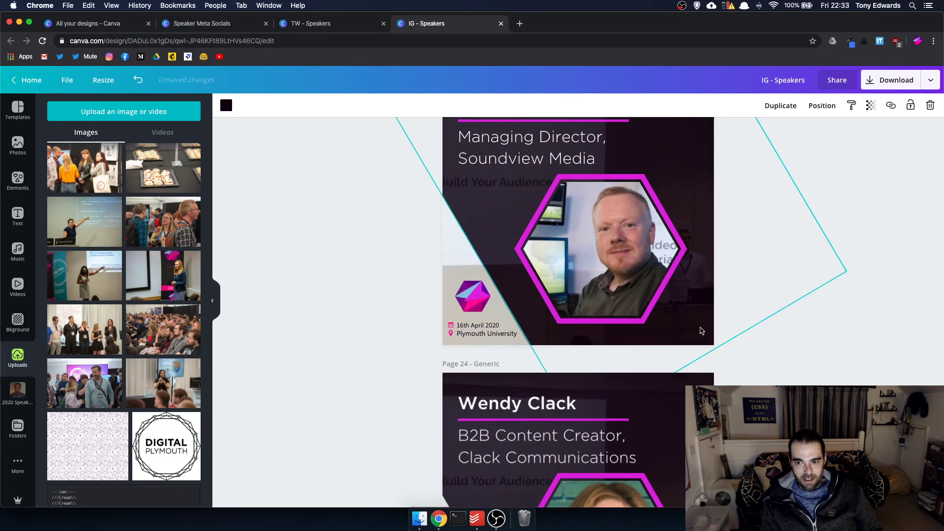
left_click_drag(717, 345, 692, 307)
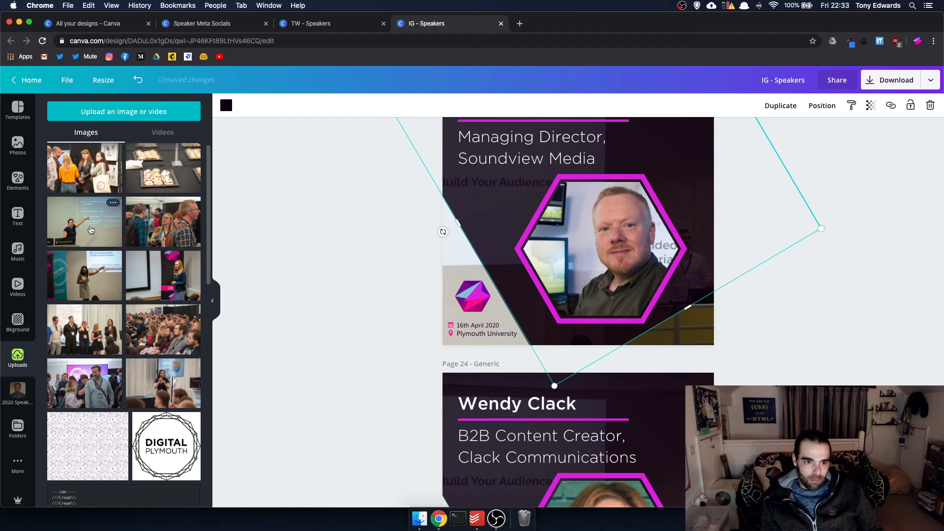
left_click_drag(86, 222, 209, 241)
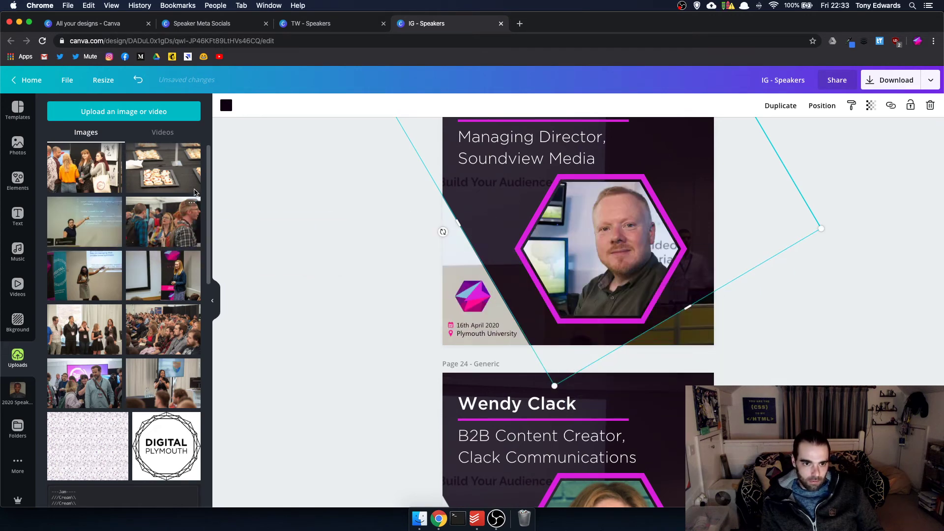
left_click_drag(164, 167, 684, 341)
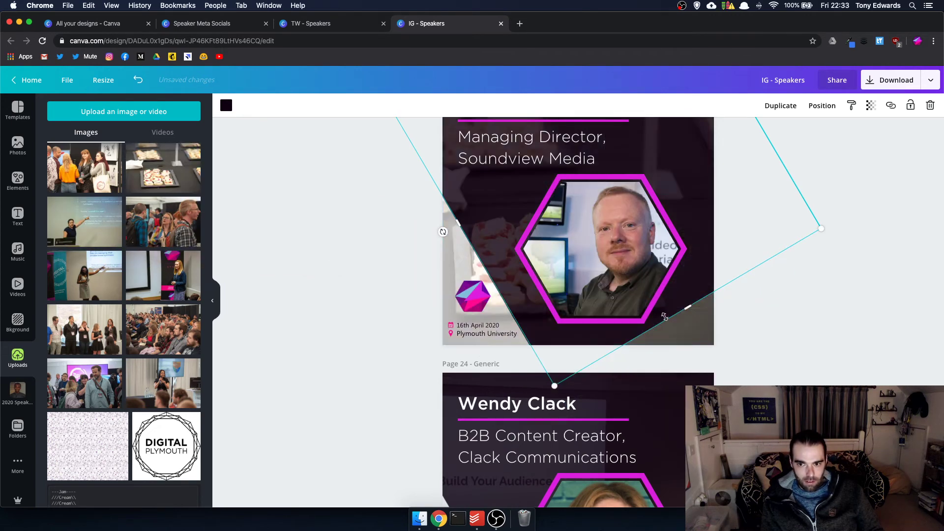
left_click_drag(690, 308, 733, 359)
scroll(578, 312, "down", 5)
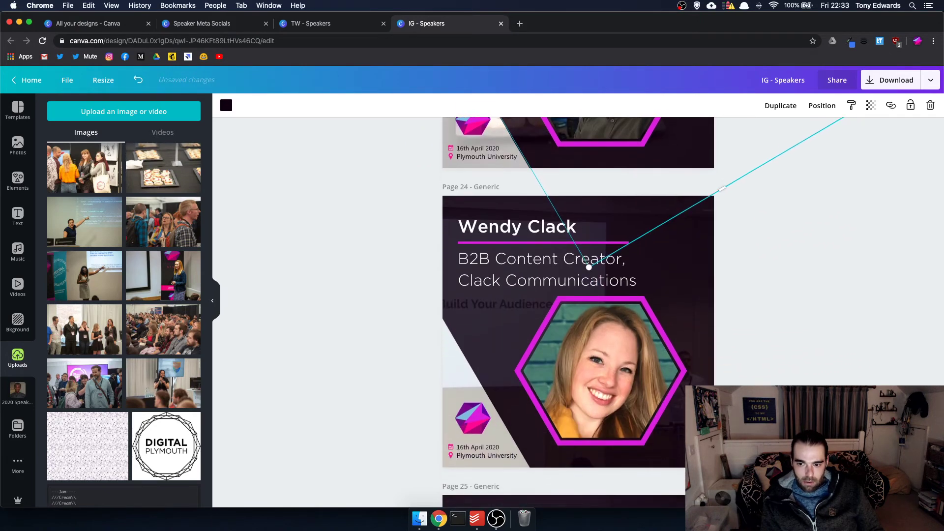
left_click(463, 374)
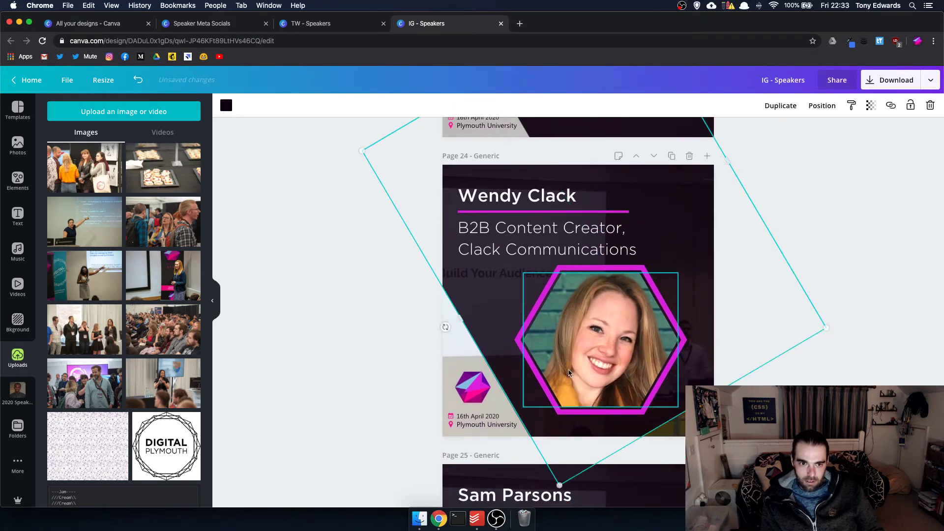
left_click_drag(84, 167, 511, 305)
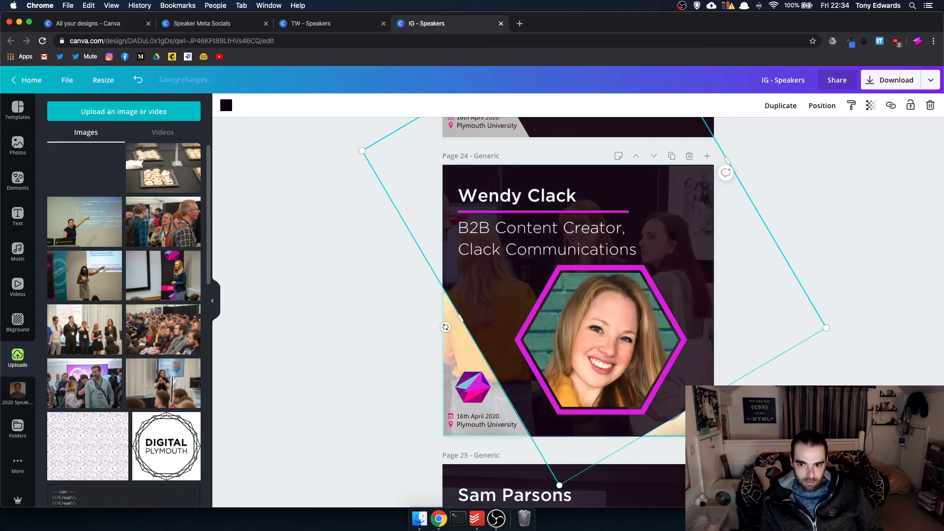
scroll(578, 313, "down", 8)
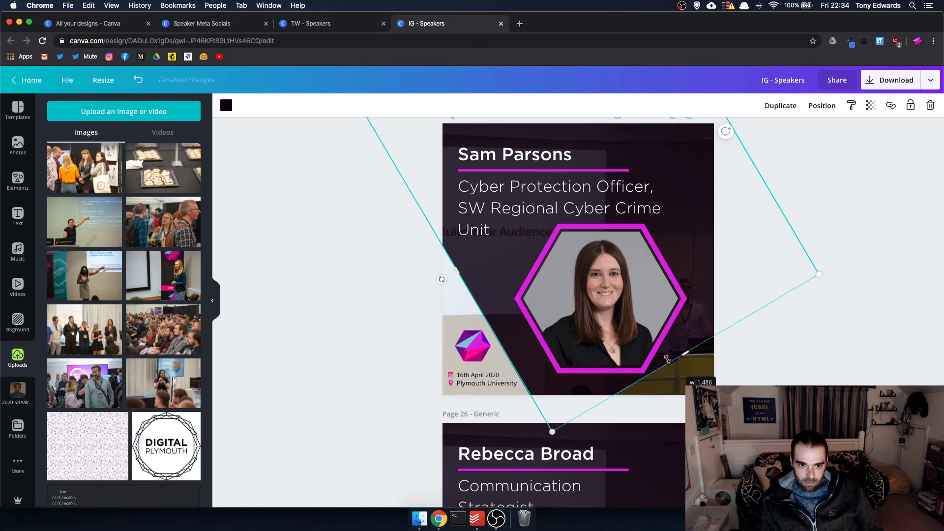
- Place an event photo in page 25's angled background shape and adjust the shape's size
left_click_drag(118, 281, 783, 382)
double_click(699, 379)
key("Return")
left_click(699, 330)
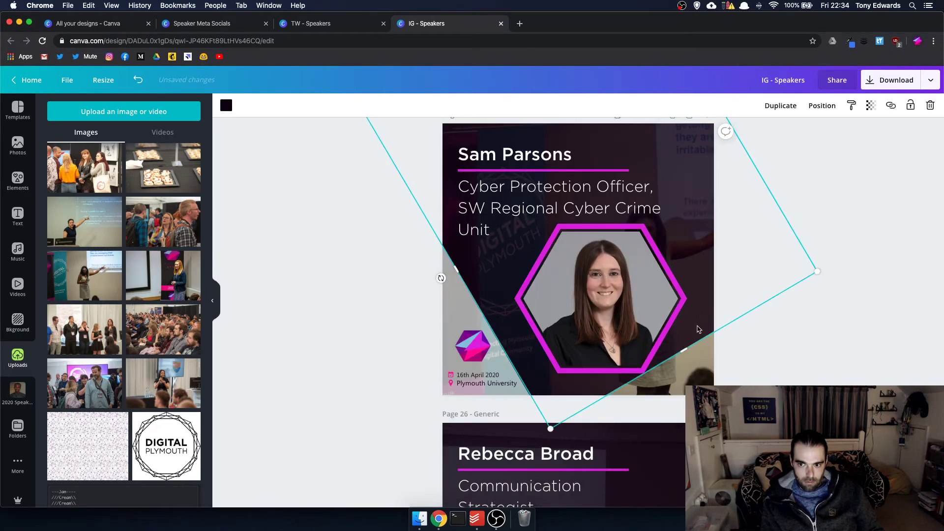
left_click_drag(685, 351, 715, 402)
scroll(714, 402, "down", 5)
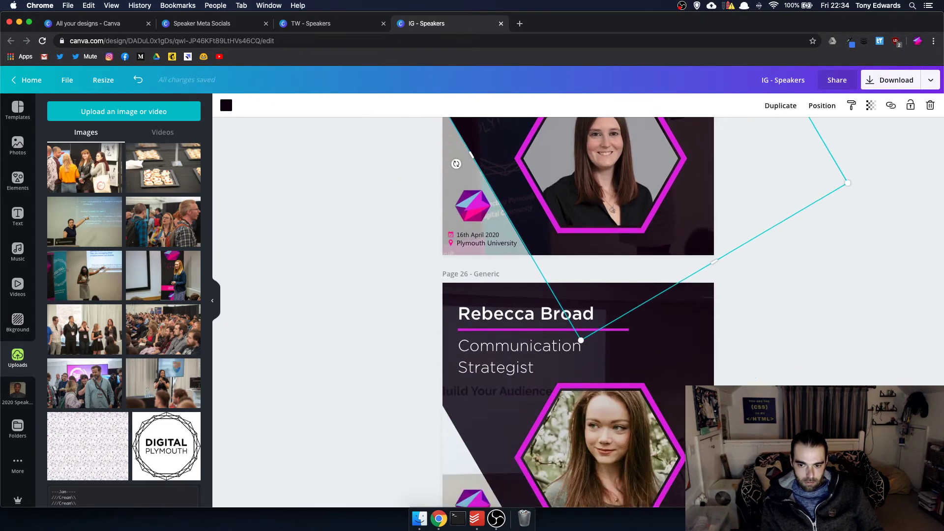
- Fill page 26's angled shape with the code-talk photo, resizing the shape around it
left_click(655, 256)
left_click_drag(702, 445, 692, 427)
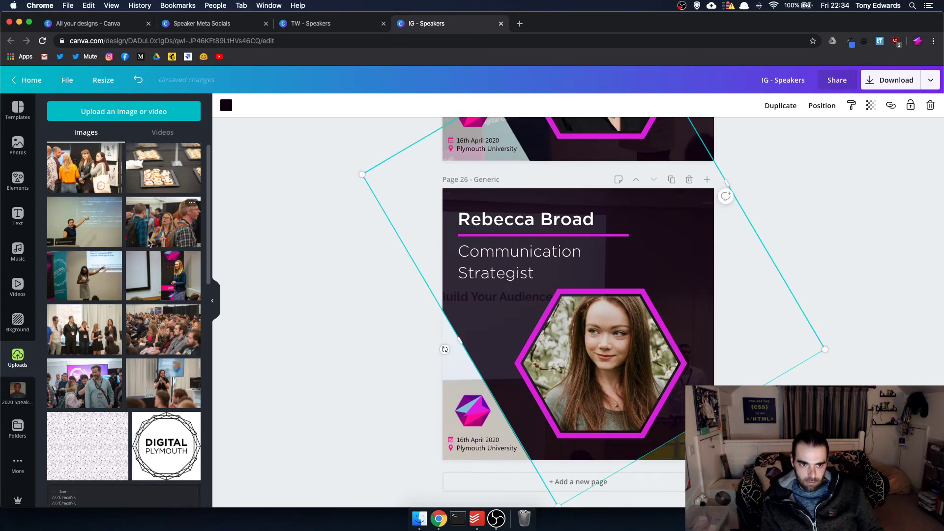
left_click_drag(84, 221, 497, 319)
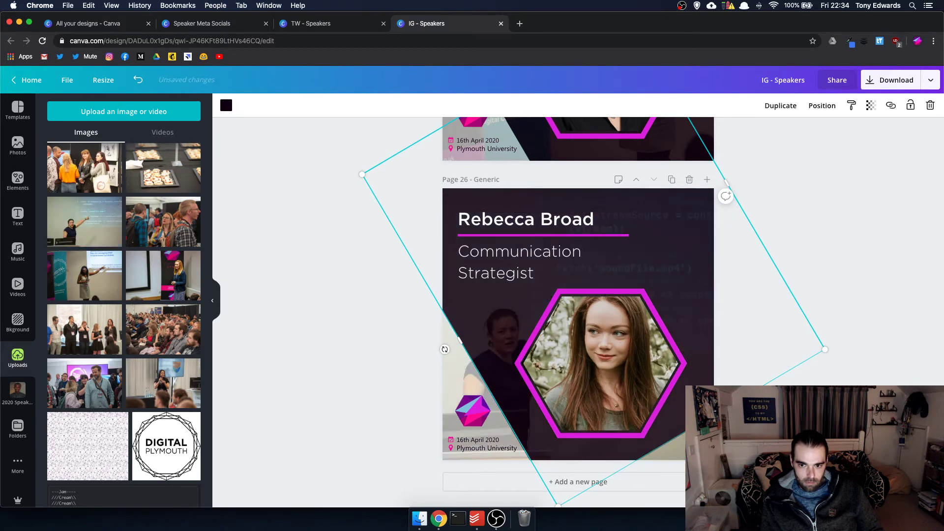
left_click_drag(691, 427, 704, 450)
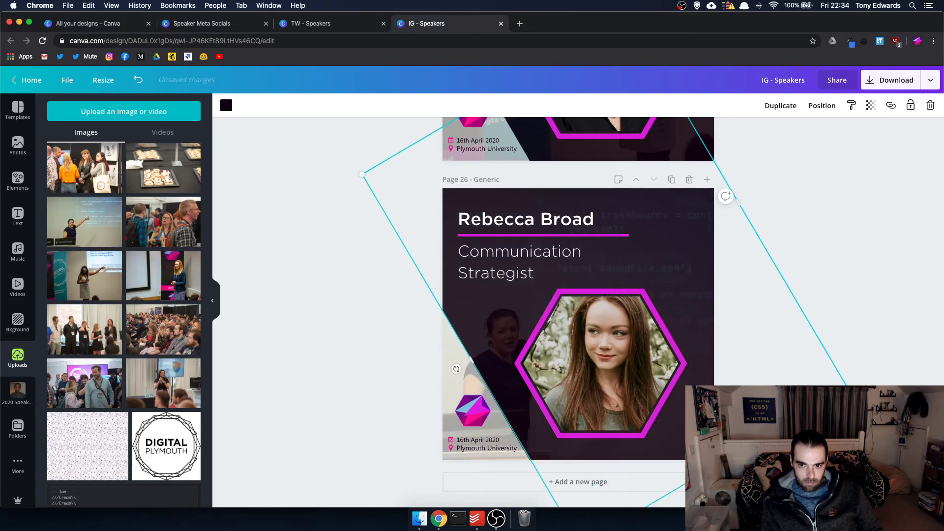
scroll(578, 305, "down", 3)
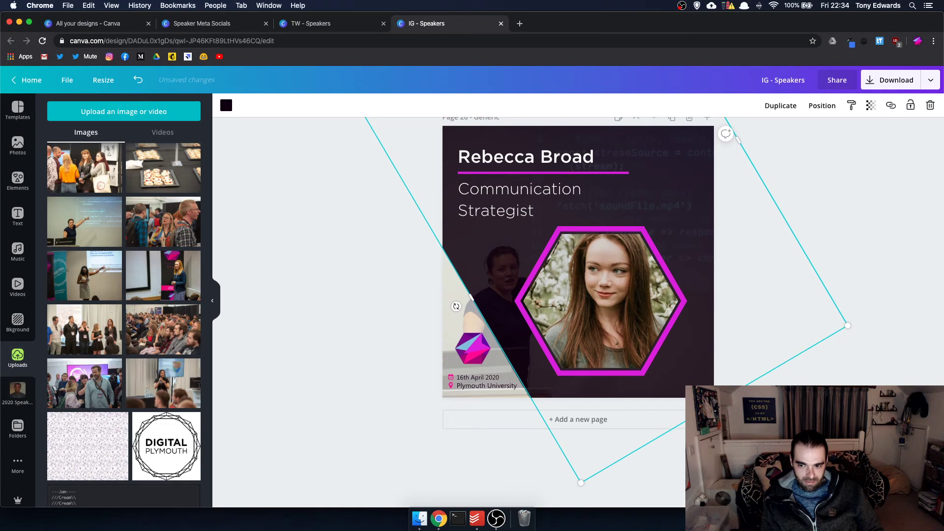
key("Escape")
scroll(578, 305, "up", 3)
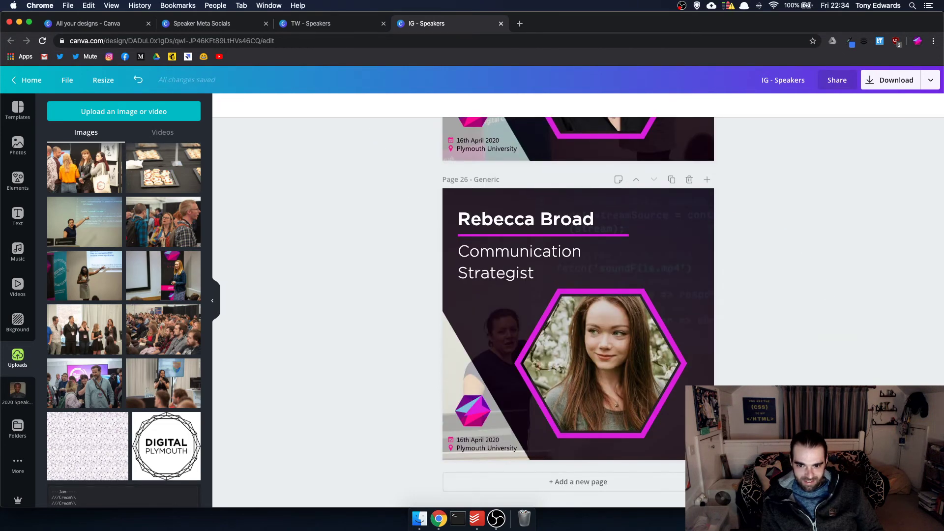
scroll(578, 312, "up", 8)
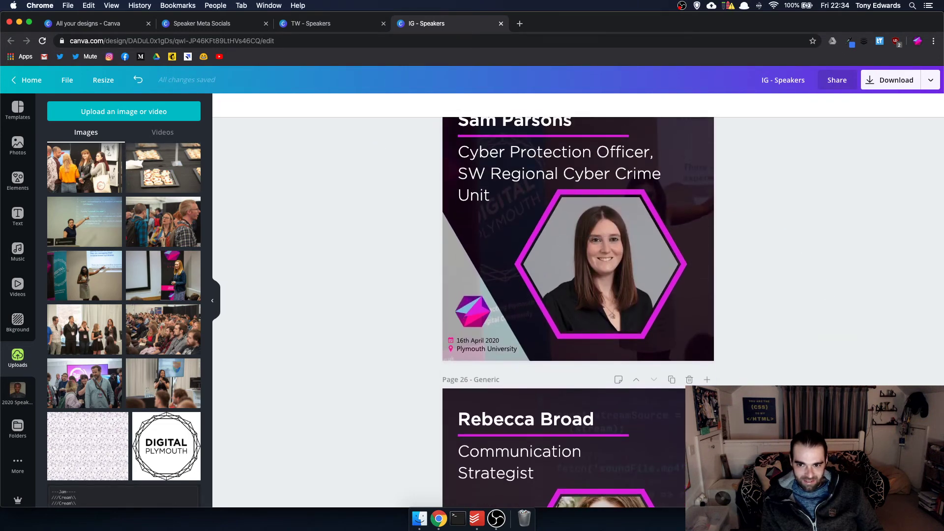
scroll(578, 312, "down", 8)
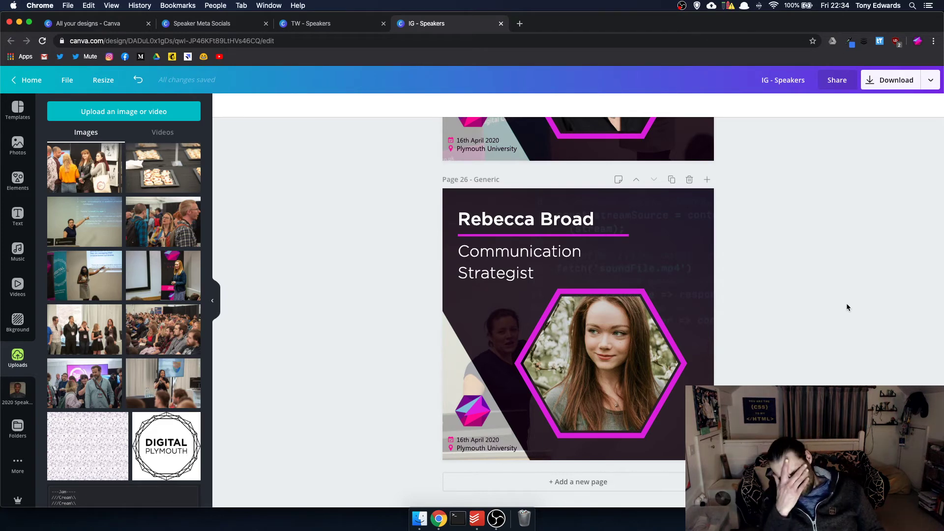
- Open the IG - Speaker Stories design from the All your designs list
left_click(110, 25)
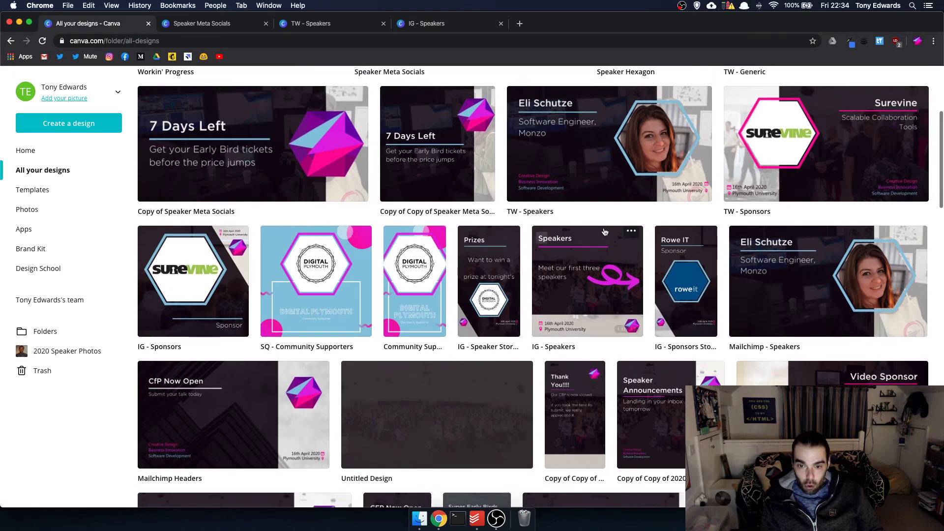
scroll(605, 232, "down", 1)
left_click(470, 271)
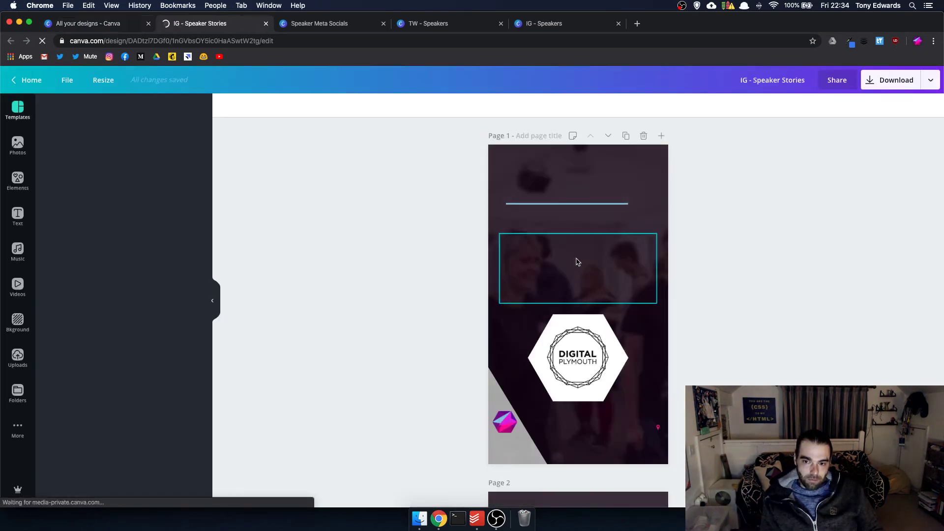
- Move the Cloudinary speaker page up three places and back down one, to page 6
scroll(578, 262, "down", 20)
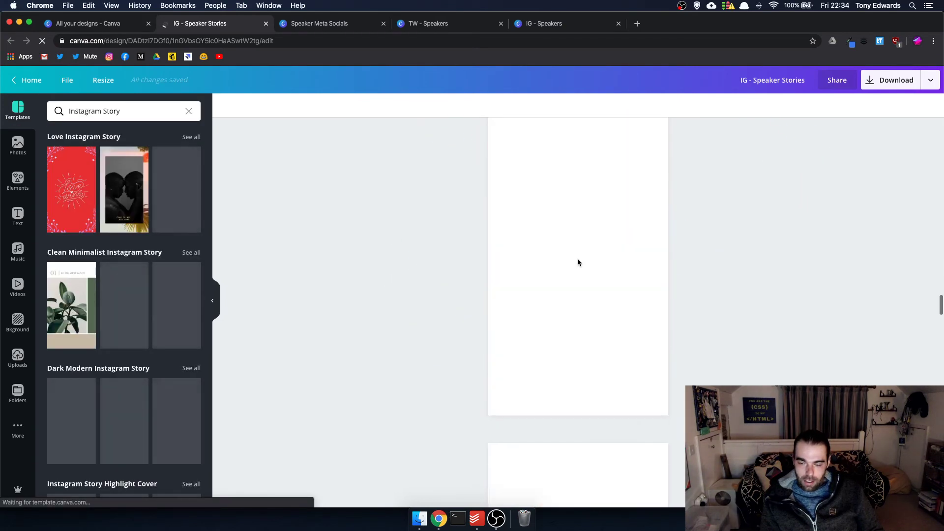
scroll(579, 263, "down", 15)
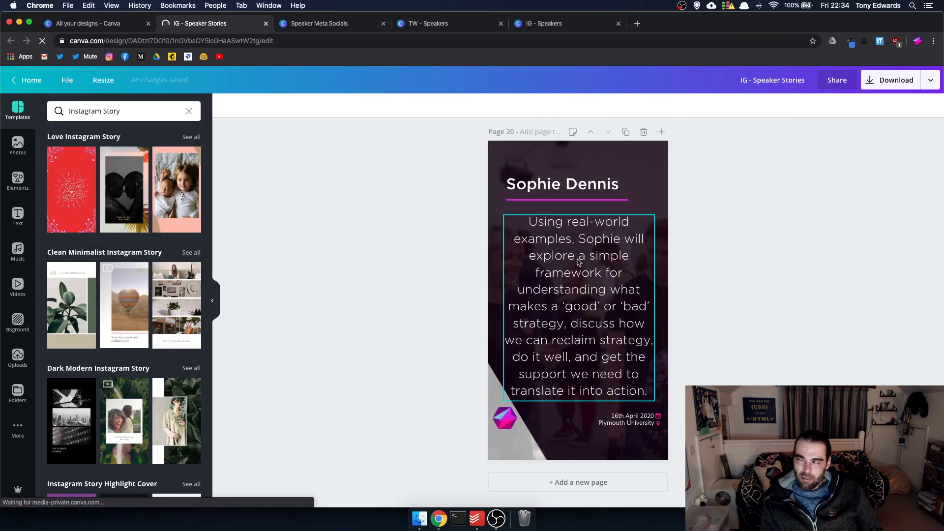
scroll(578, 261, "up", 8)
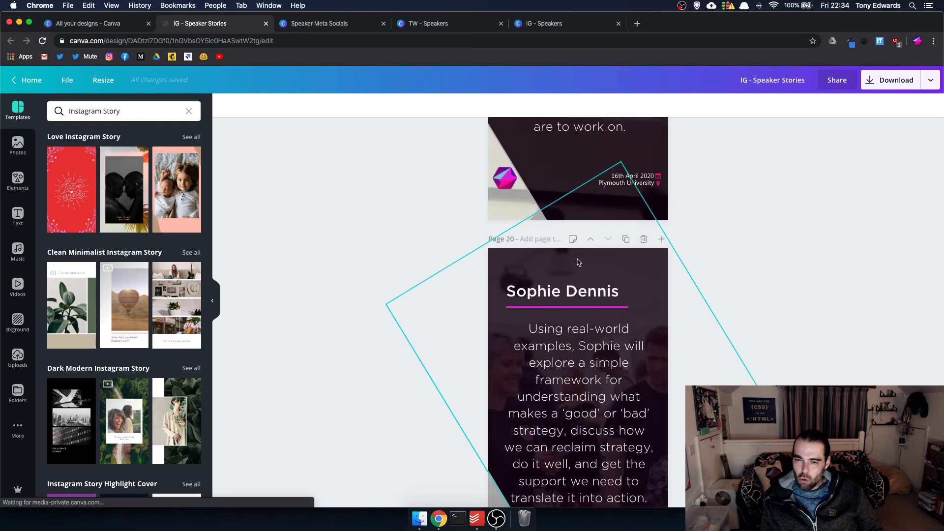
scroll(578, 261, "down", 3)
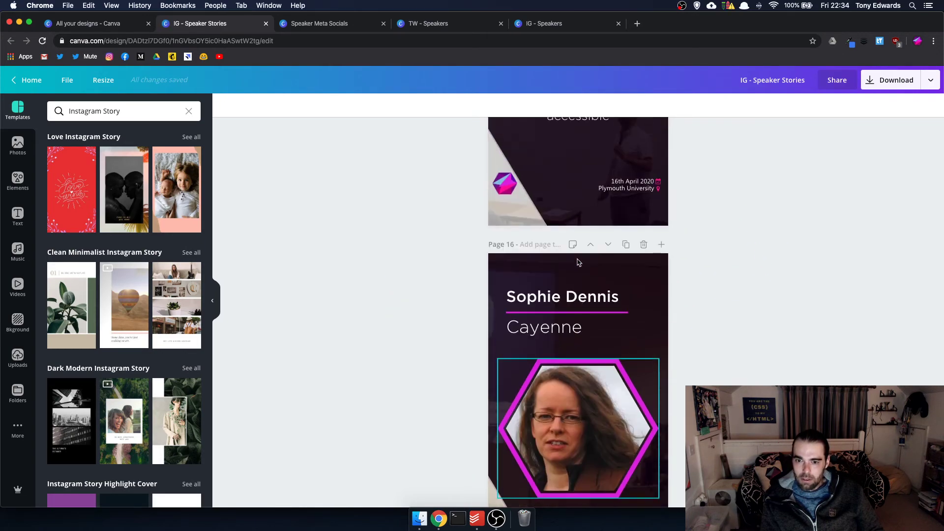
scroll(578, 262, "up", 12)
scroll(579, 261, "up", 10)
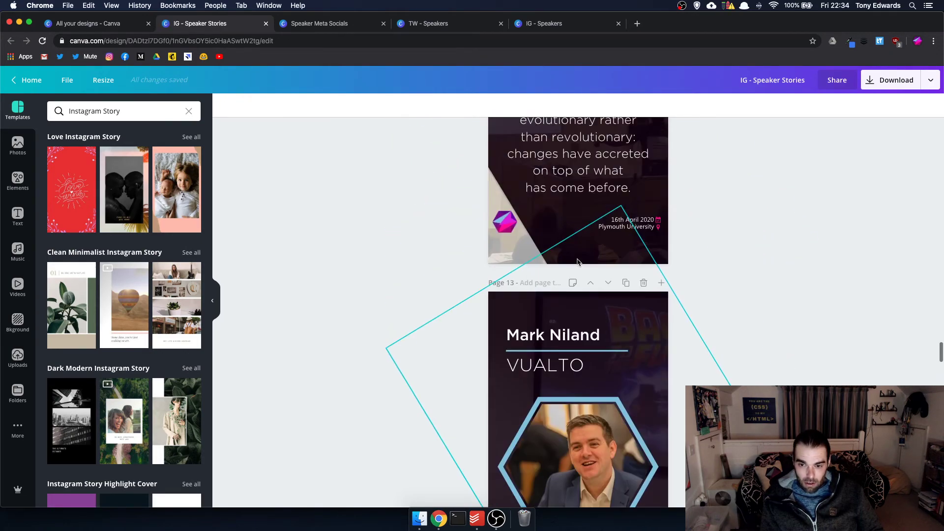
scroll(578, 262, "up", 10)
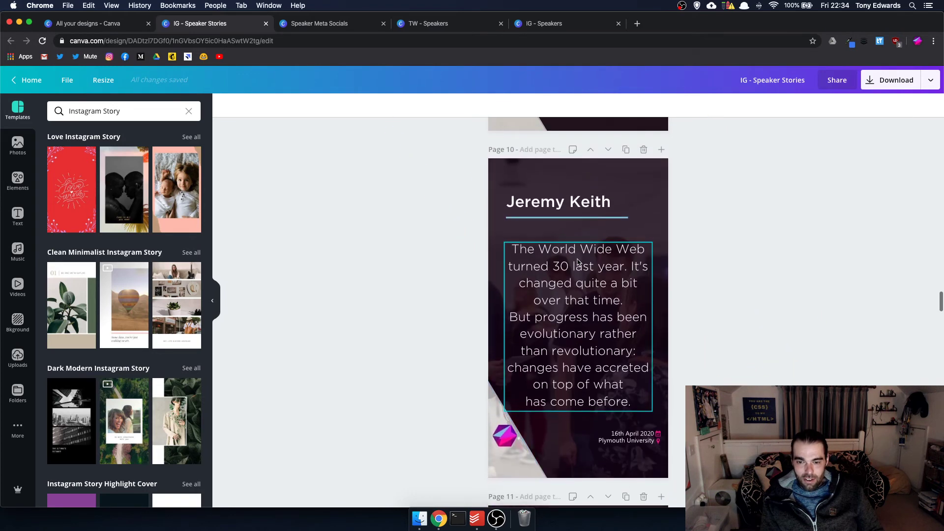
scroll(579, 262, "up", 2)
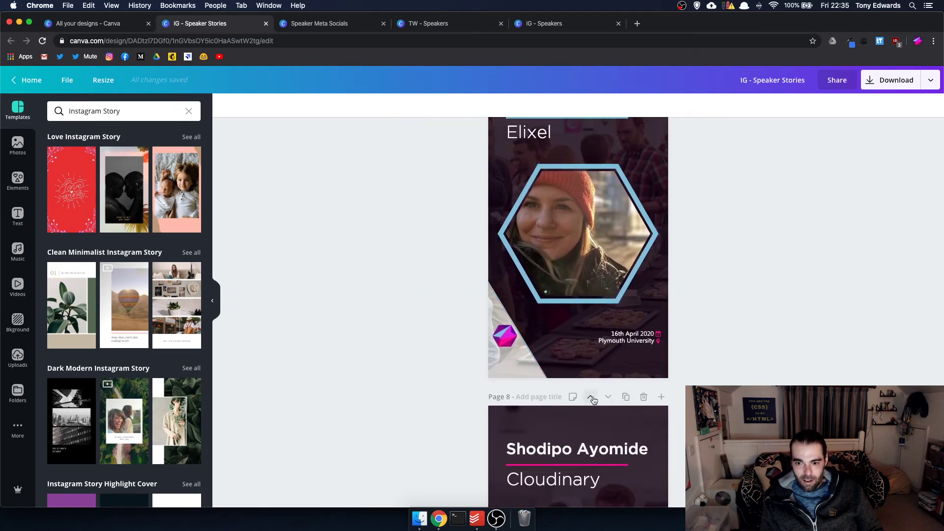
left_click(593, 399)
left_click(593, 399)
left_click(593, 399)
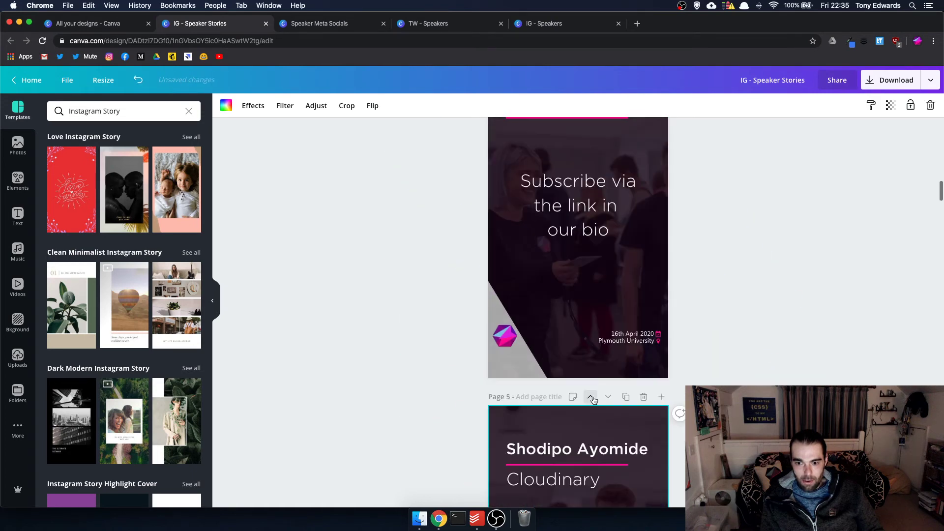
scroll(717, 332, "down", 8)
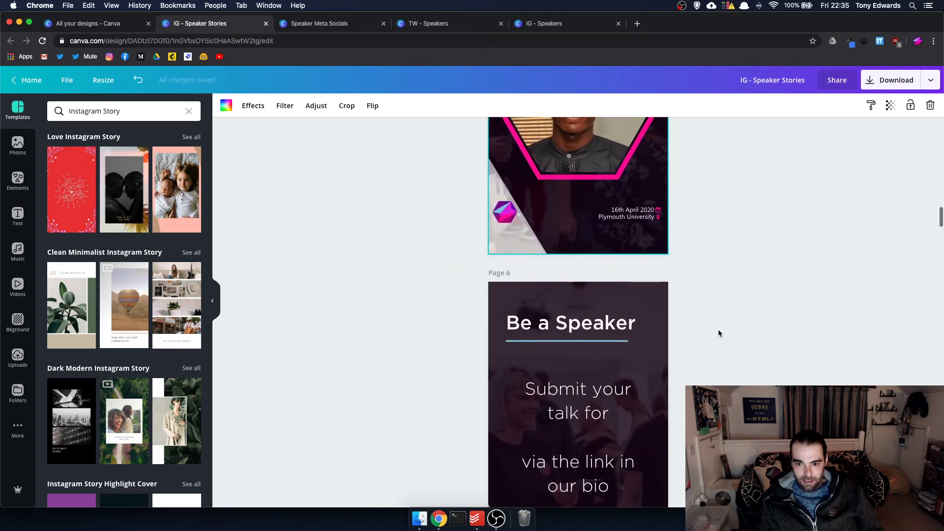
scroll(712, 326, "up", 5)
left_click(608, 198)
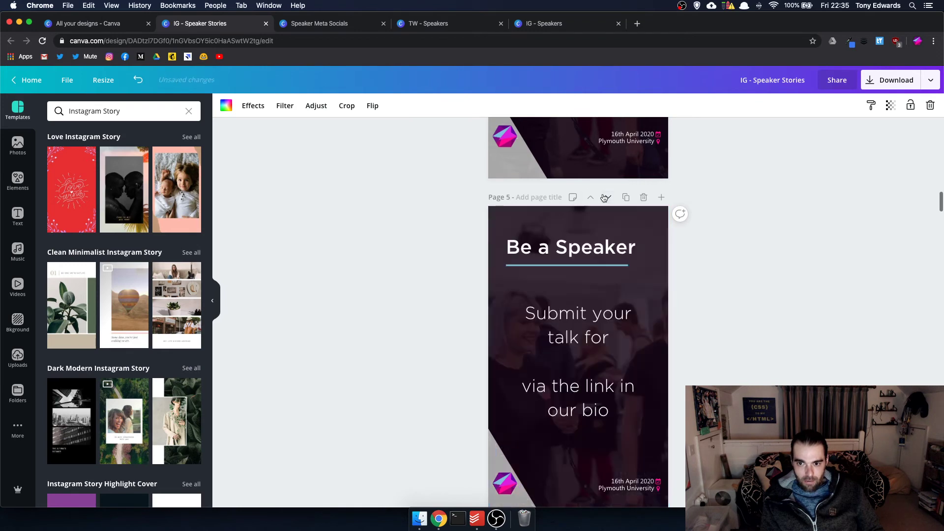
scroll(626, 241, "down", 7)
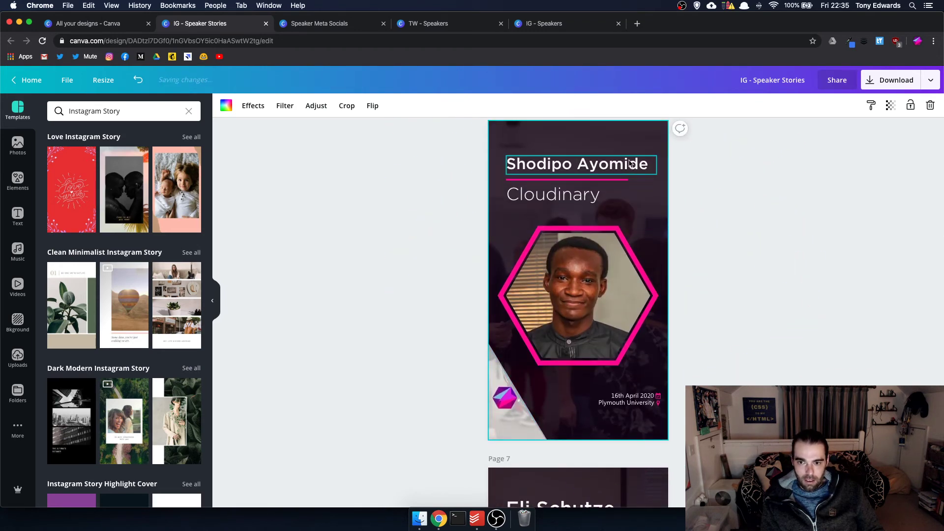
- Duplicate page 6 as page 7 and put the new speaker's photo from 2020 Speaker Photos in its hexagon
scroll(689, 170, "up", 2)
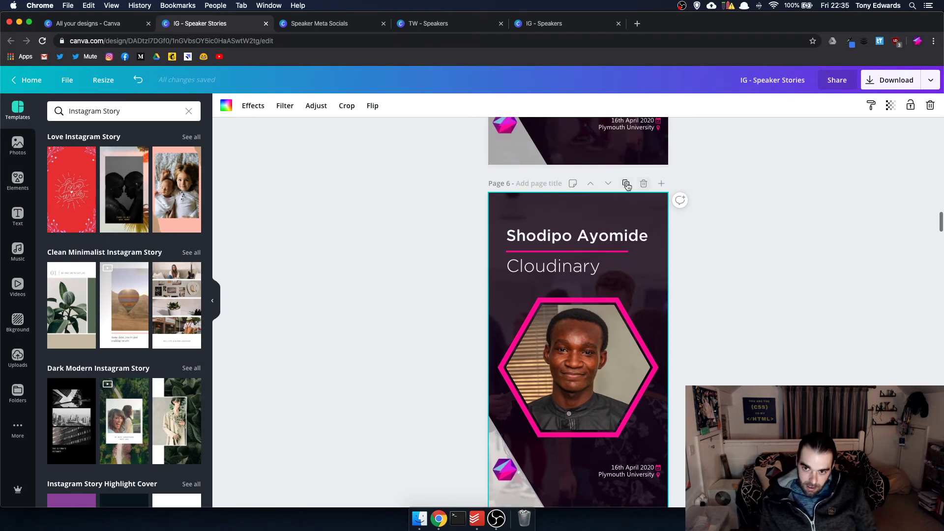
left_click(628, 184)
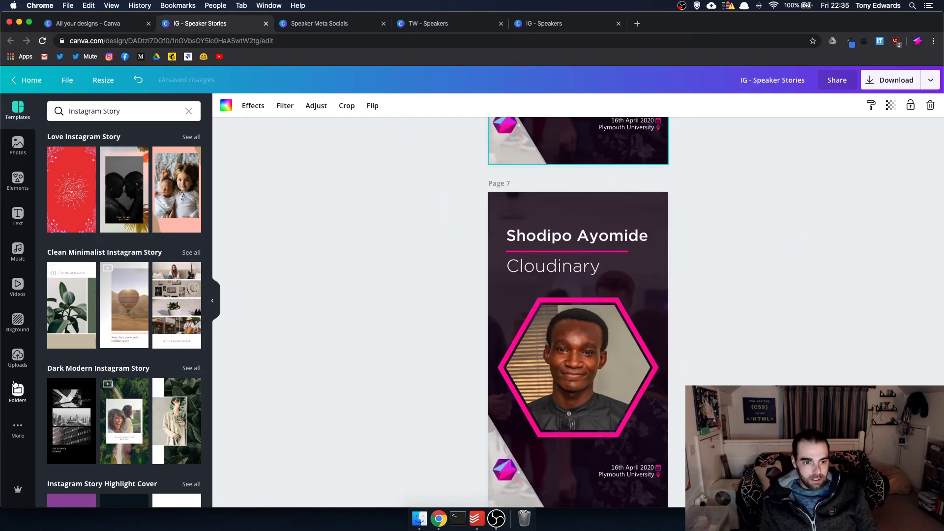
left_click(16, 389)
left_click(90, 377)
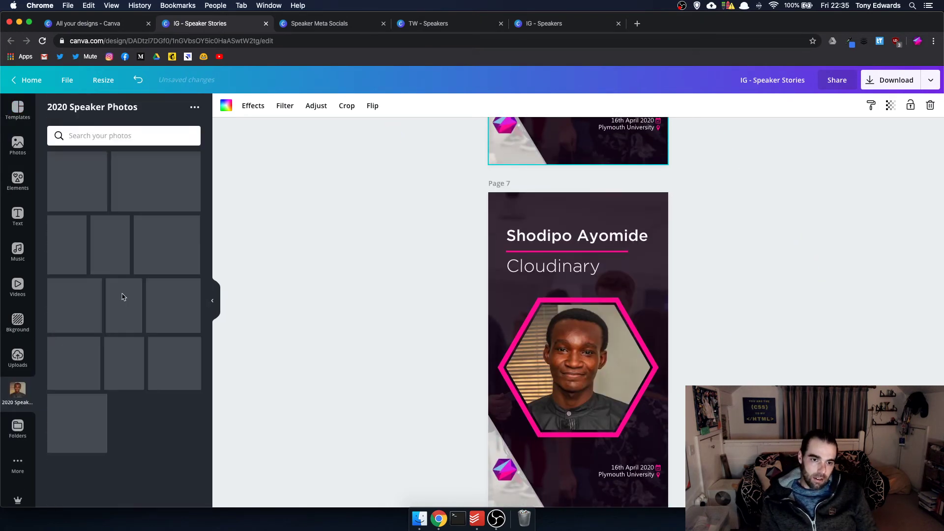
left_click_drag(145, 275, 553, 369)
double_click(552, 355)
key("Return")
- Start replacing page 7's title with the new speaker's name
left_click(560, 238)
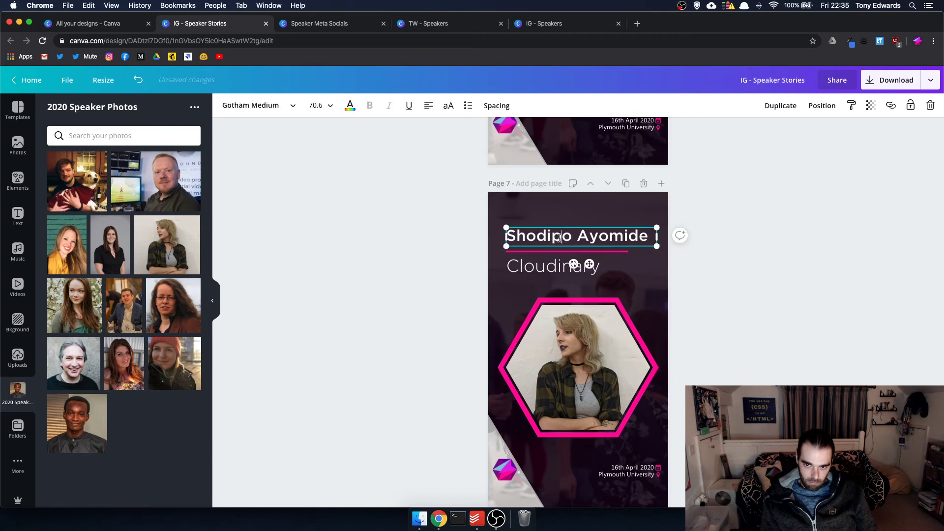
left_click(560, 238)
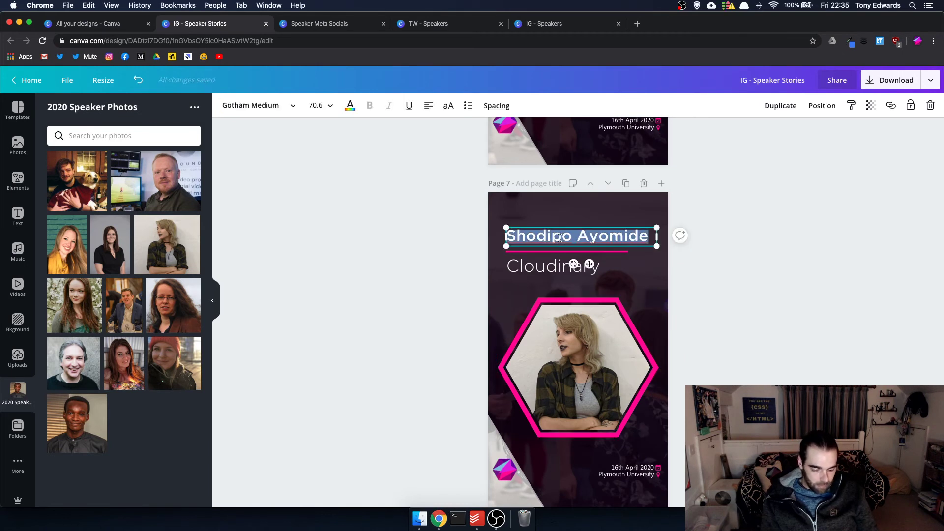
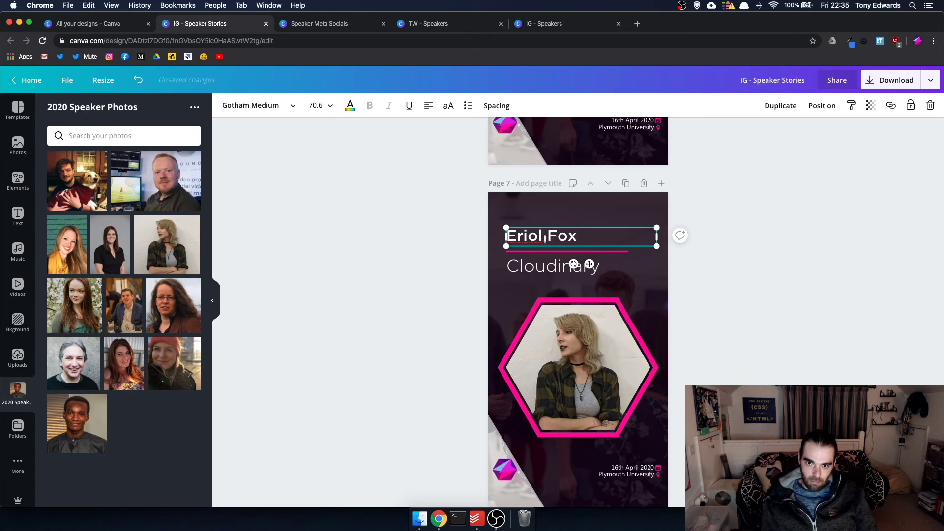
- Copy the Humanitarian.design subtitle line from the Speaker Meta Socials design
left_click(534, 264)
left_click(297, 27)
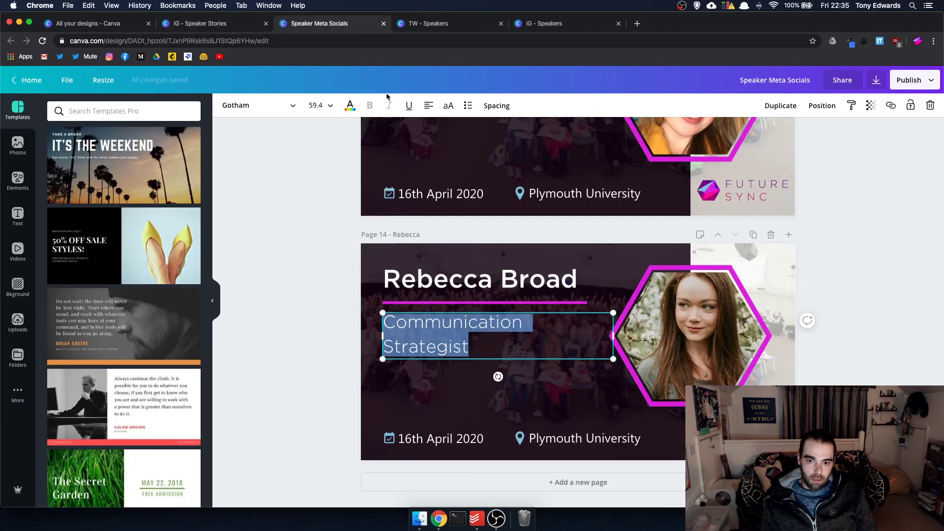
scroll(499, 275, "up", 5)
scroll(500, 277, "up", 10)
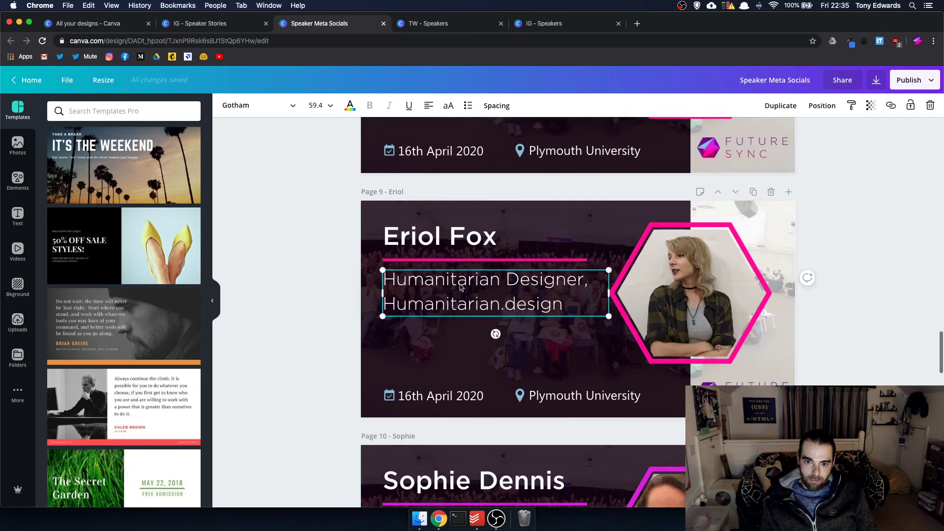
left_click_drag(564, 304, 383, 301)
key("Right")
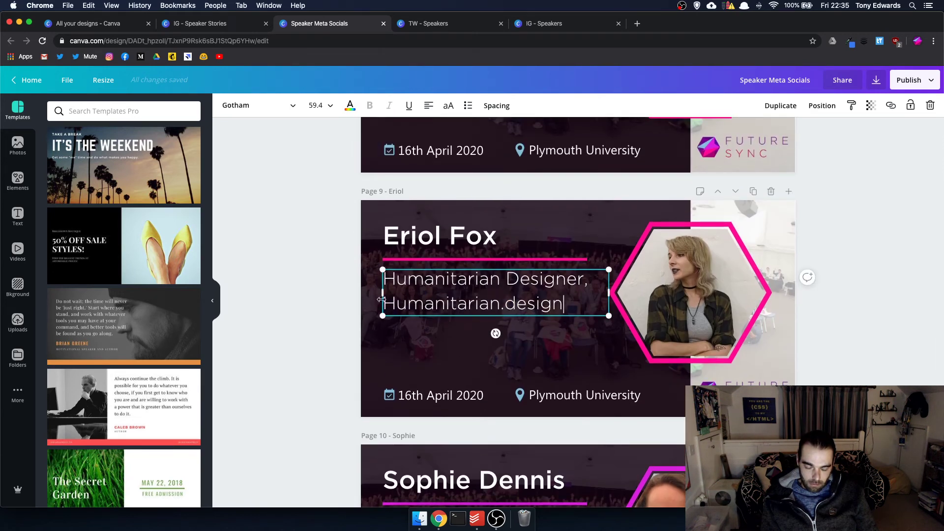
left_click_drag(564, 306, 389, 308)
key("super+c")
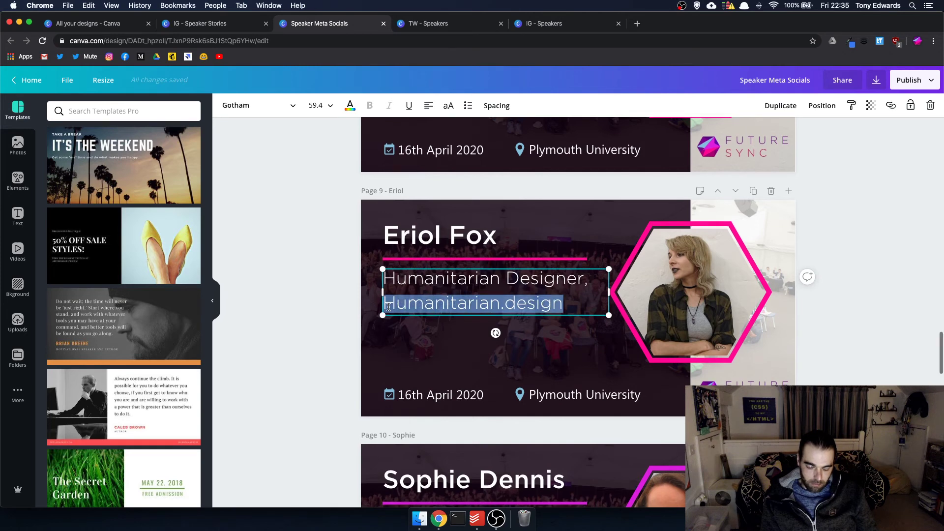
left_click(542, 25)
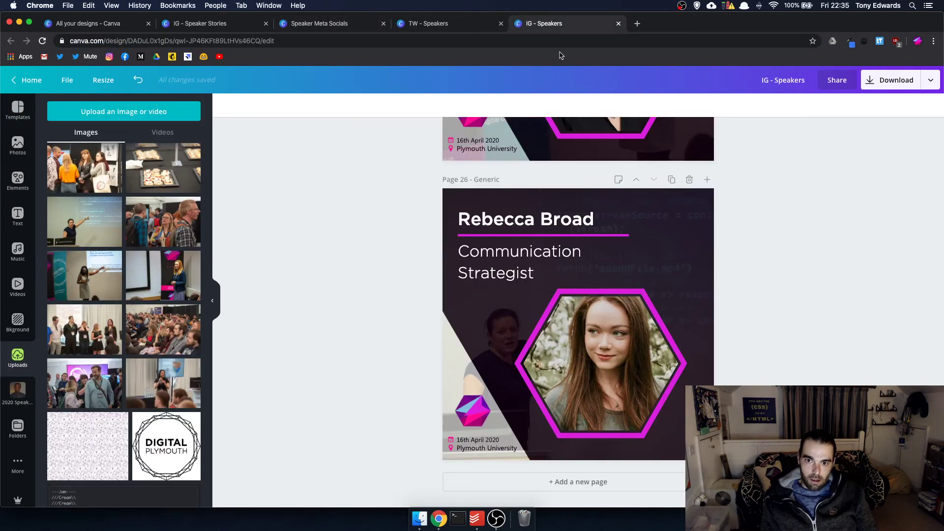
scroll(542, 232, "up", 1)
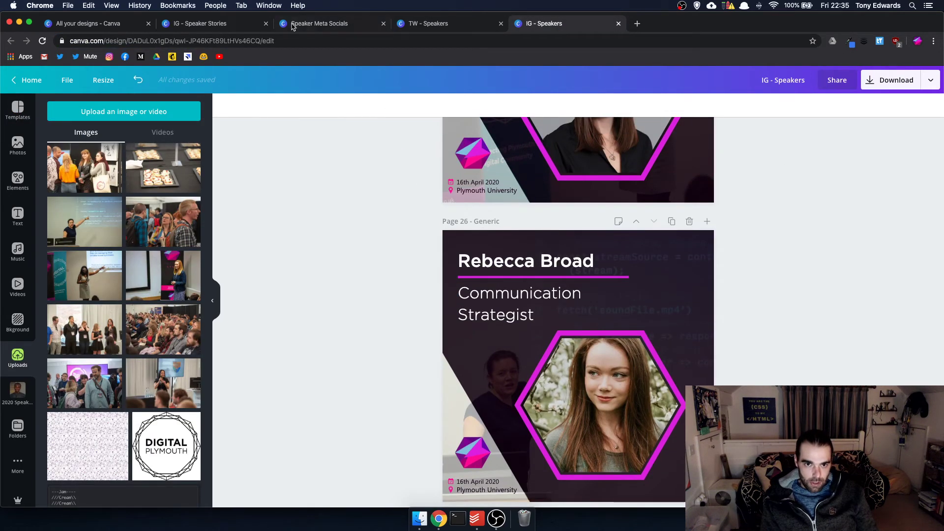
left_click(240, 24)
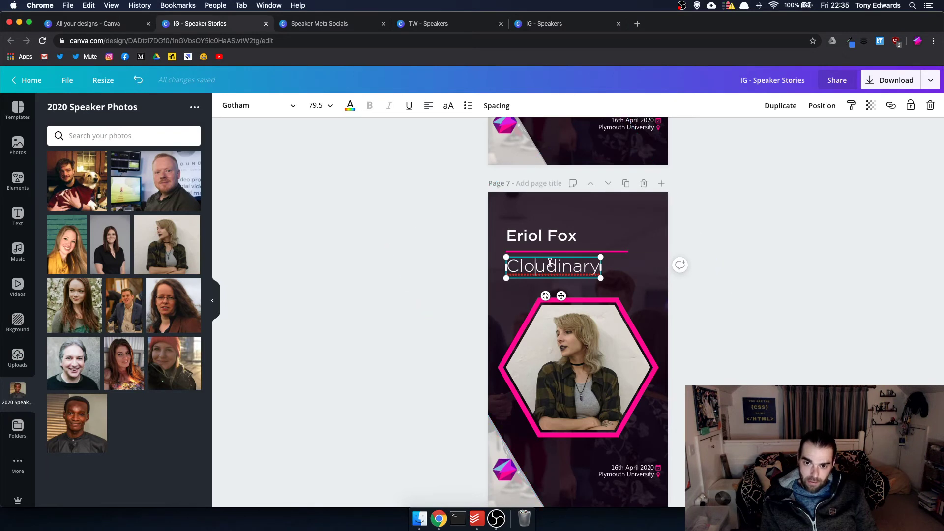
- Paste Humanitarian.design over Cloudinary, widen the text box, and set the subtitle to size 64
double_click(550, 264)
key("super+v")
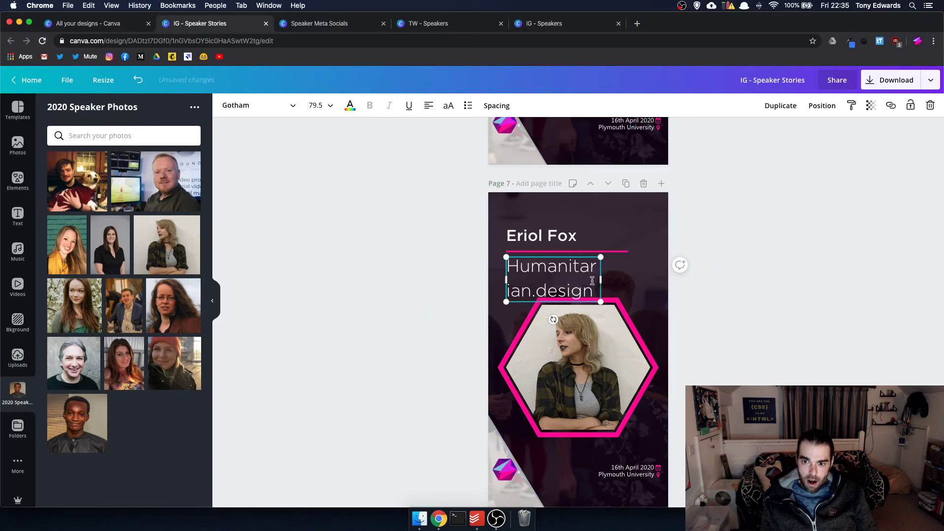
left_click_drag(604, 282, 654, 282)
double_click(567, 275)
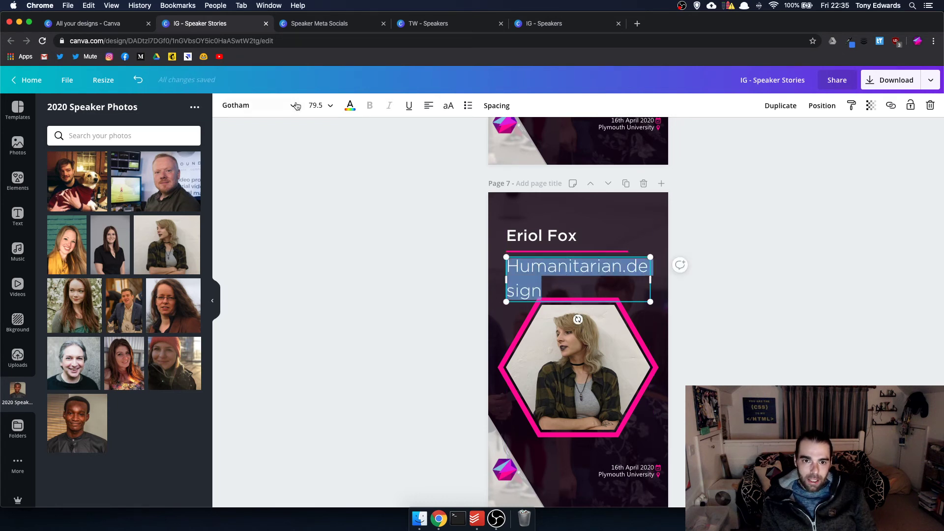
left_click(320, 106)
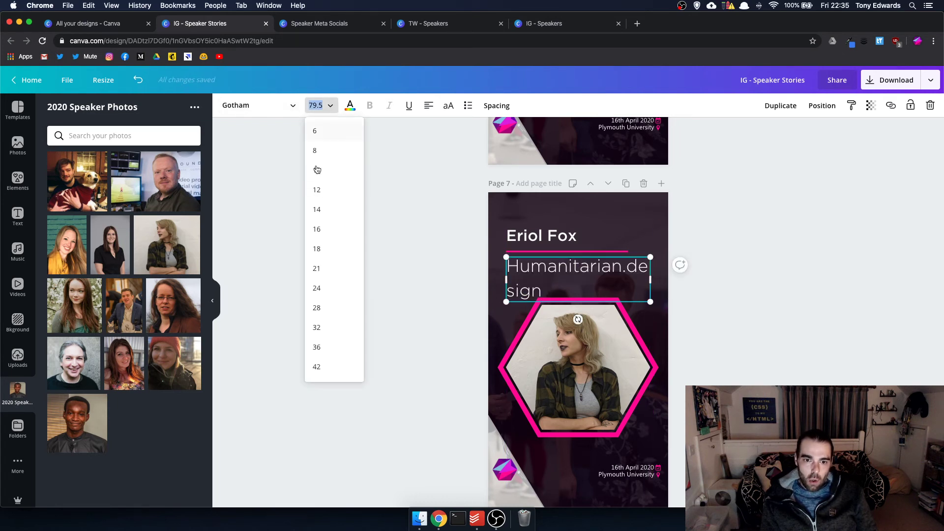
scroll(339, 347, "down", 5)
left_click(337, 335)
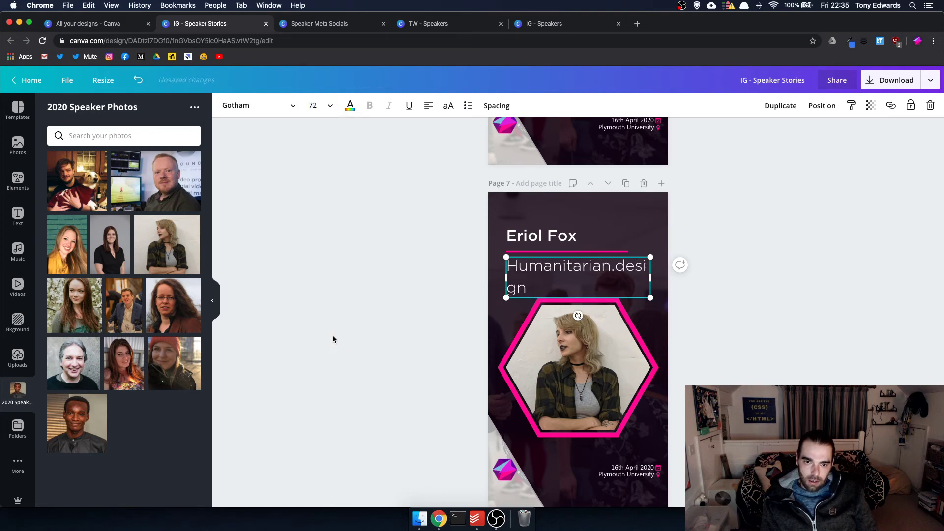
left_click(322, 103)
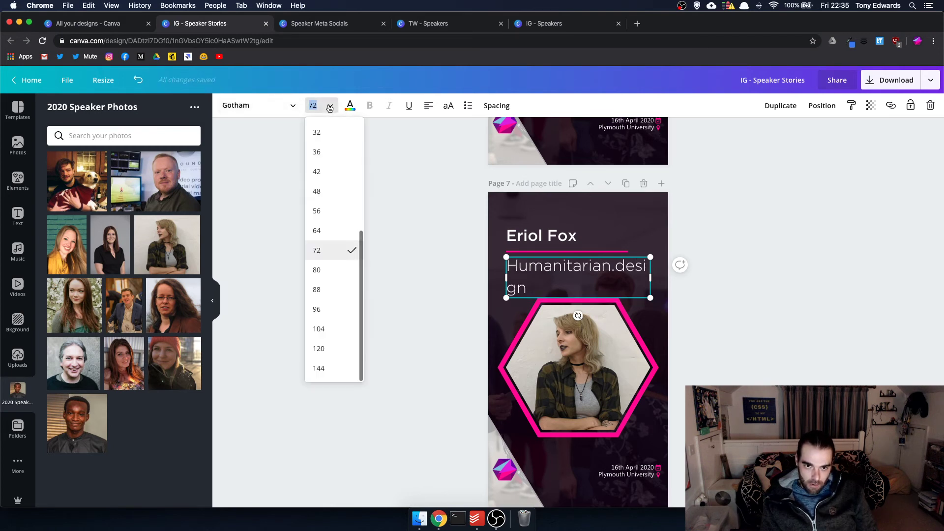
left_click(327, 231)
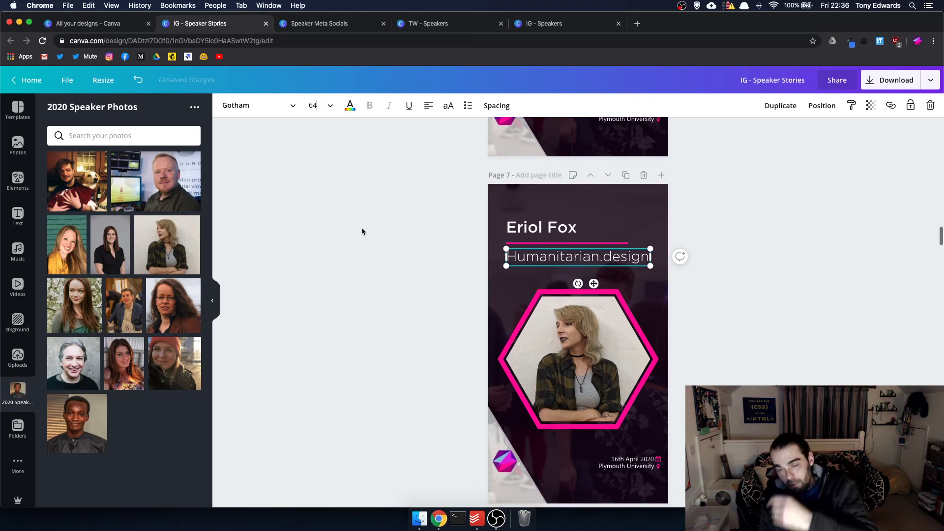
left_click(714, 307)
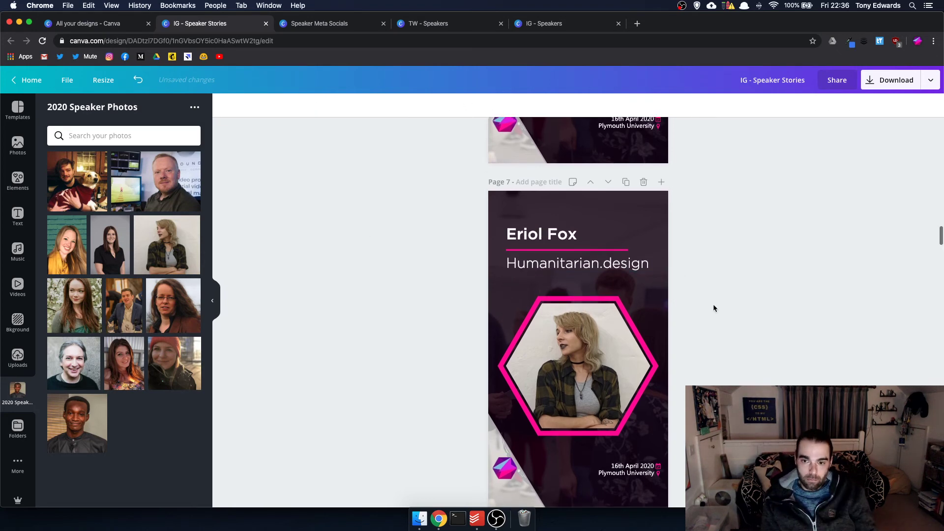
- Duplicate the Cayenne speaker page, move the copy down to page 22, and drop a man's photo in its hexagon
scroll(716, 303, "down", 10)
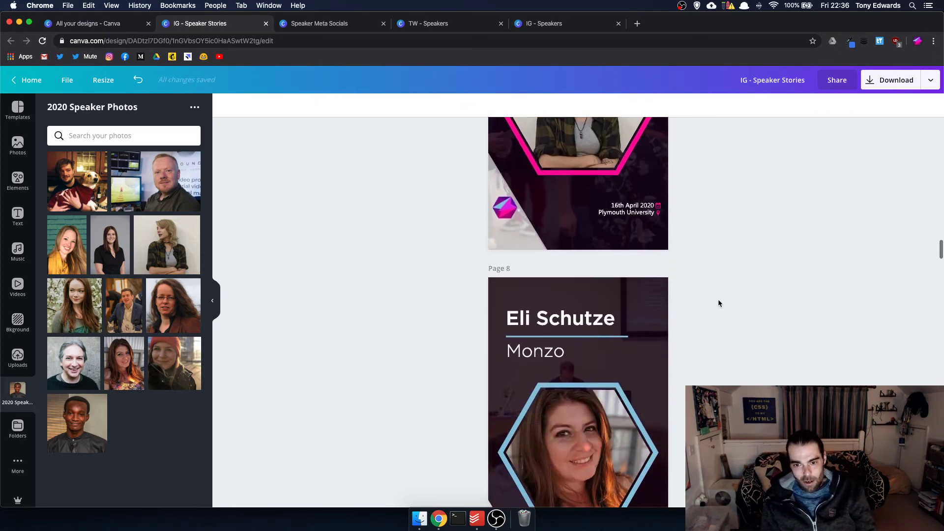
scroll(719, 303, "down", 20)
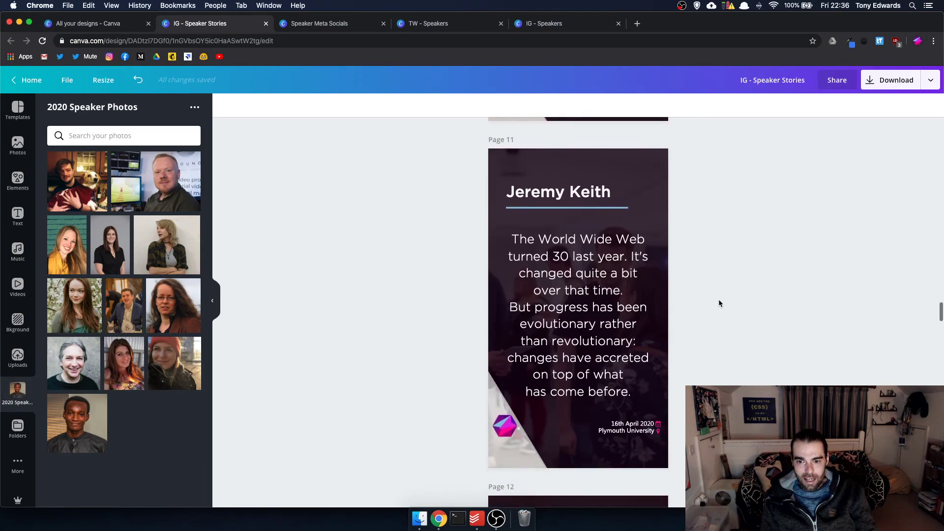
scroll(718, 304, "down", 20)
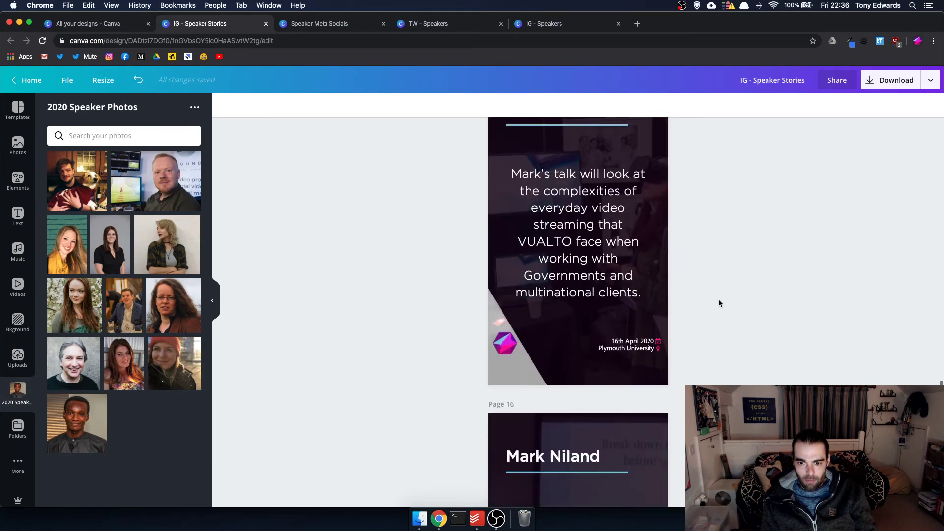
scroll(719, 303, "down", 20)
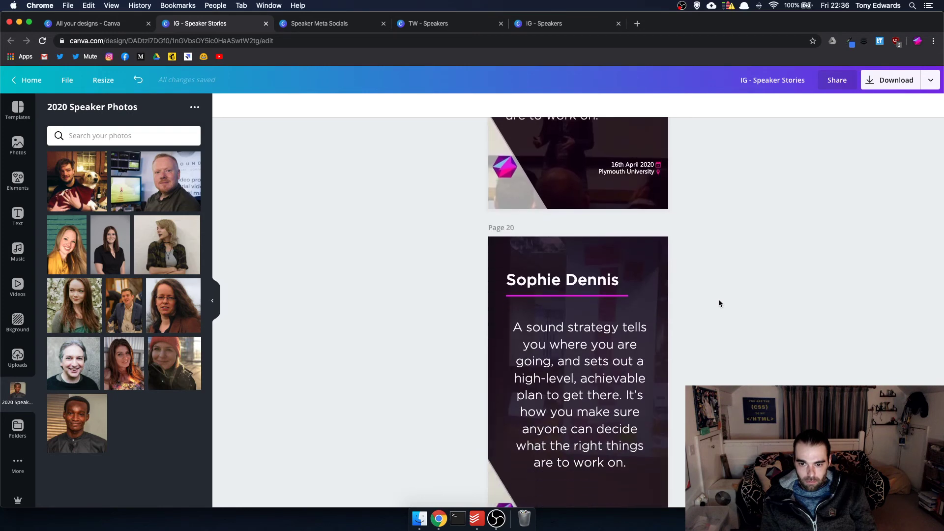
scroll(719, 303, "down", 3)
scroll(719, 303, "up", 15)
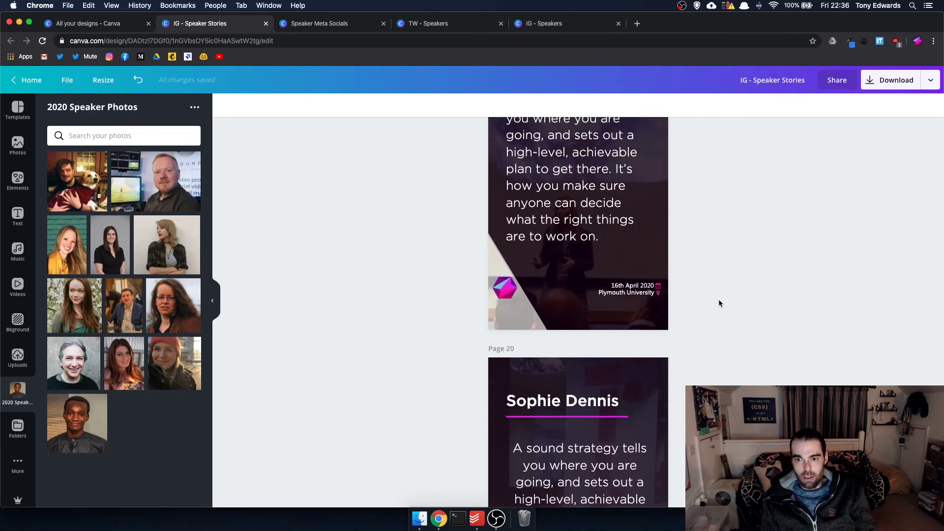
scroll(719, 299, "up", 10)
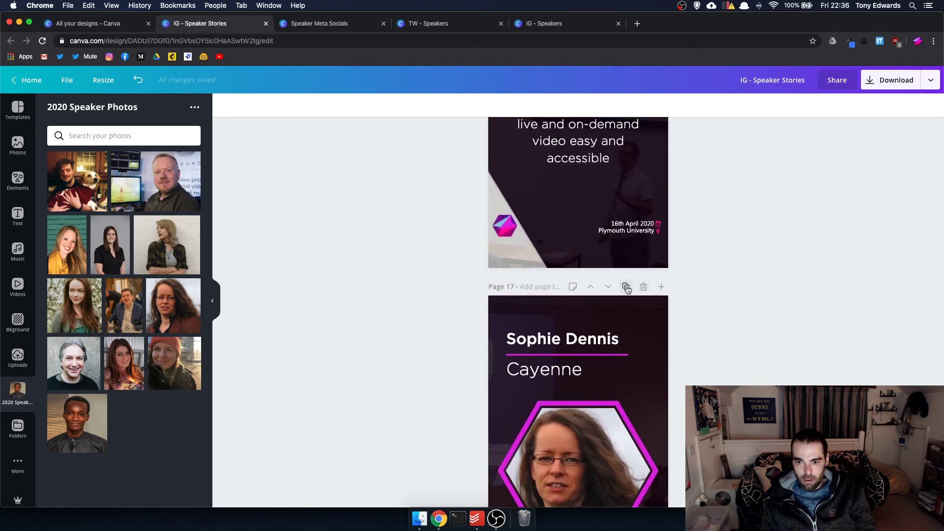
left_click(626, 286)
left_click(608, 287)
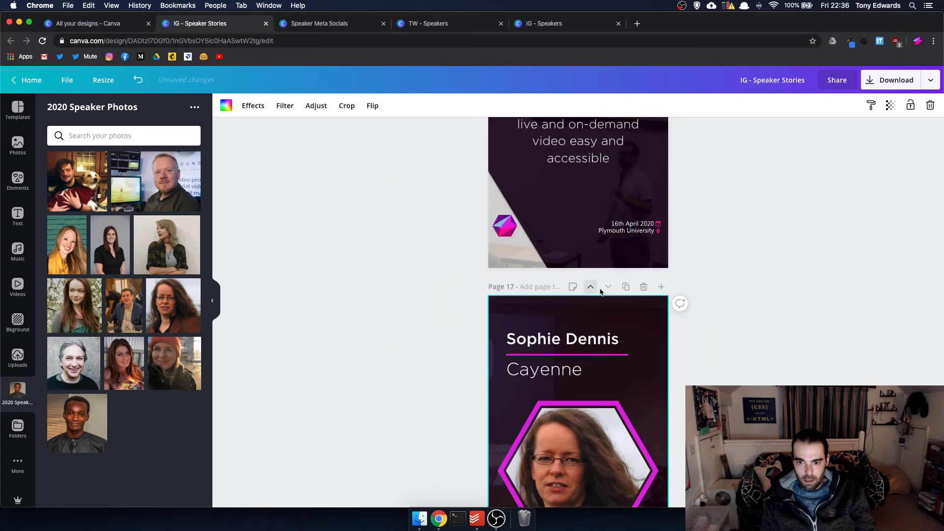
left_click(607, 288)
left_click(607, 287)
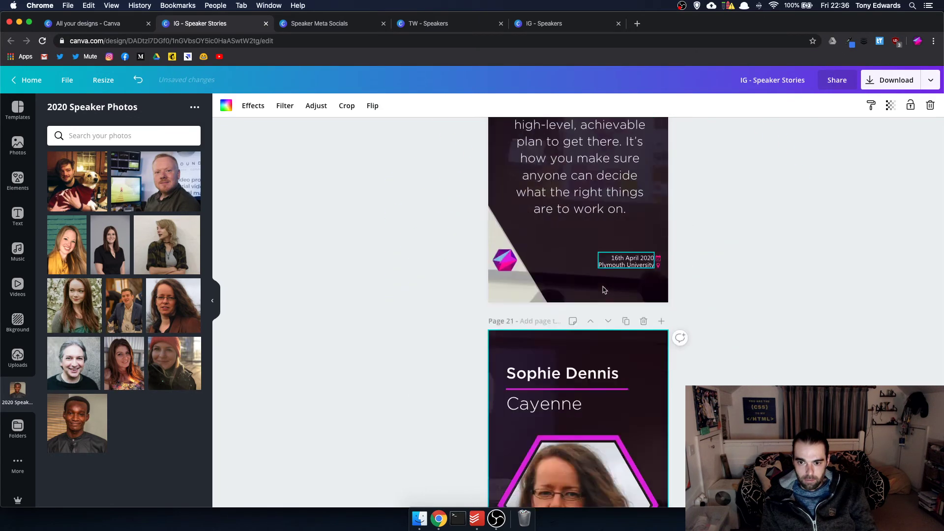
left_click(608, 288)
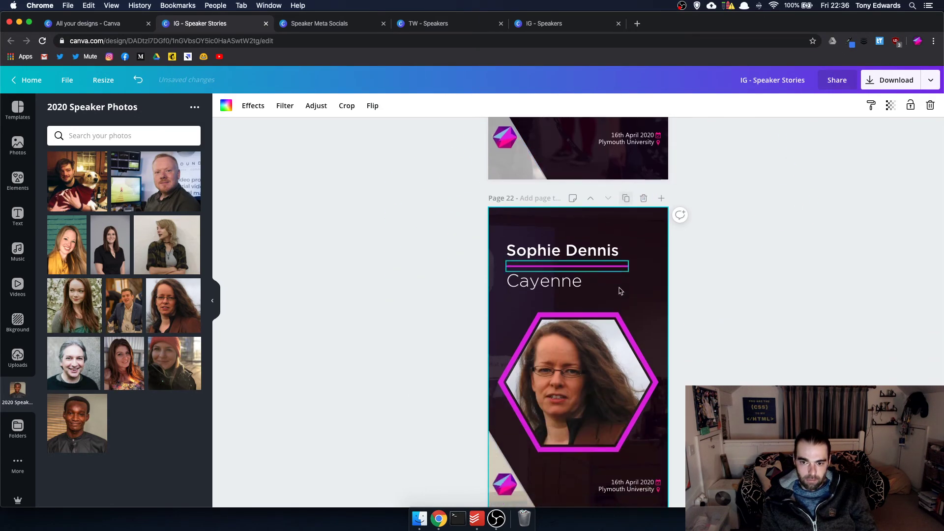
left_click_drag(141, 194, 519, 339)
- Add pages 23 and 24 as copies with the smiling blonde woman's and black-dress woman's photos
left_click(627, 147)
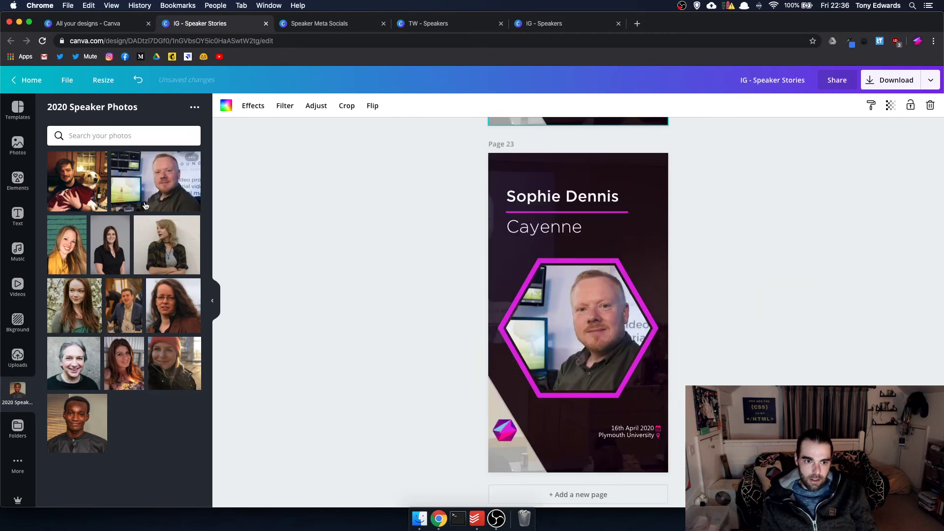
left_click_drag(67, 244, 578, 327)
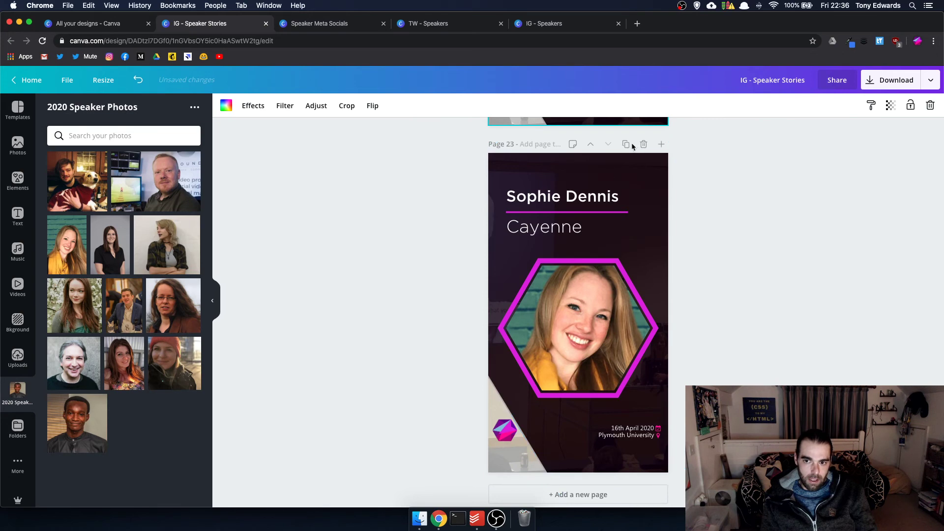
left_click(626, 144)
left_click_drag(118, 243, 566, 337)
double_click(566, 323)
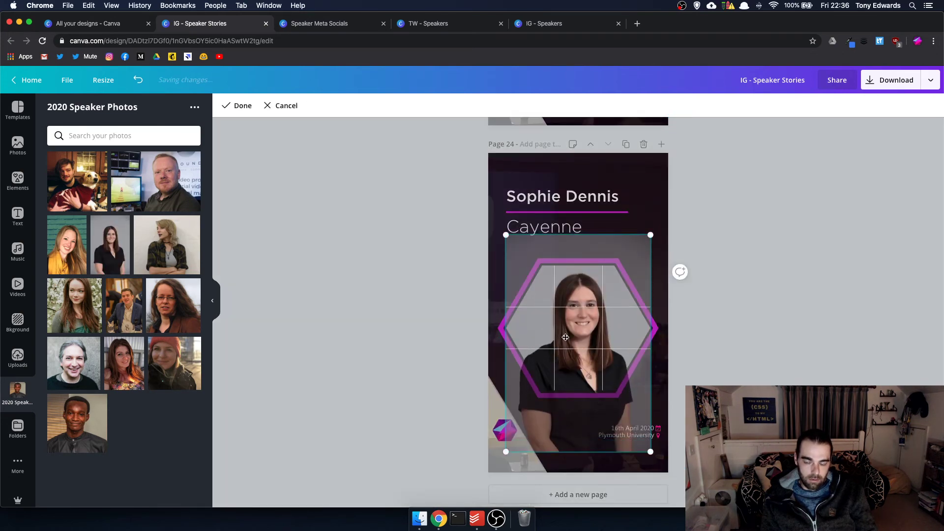
key("Return")
- Shift the blonde woman's photo slightly down inside page 23's hexagon
scroll(588, 223, "up", 5)
left_click(592, 228)
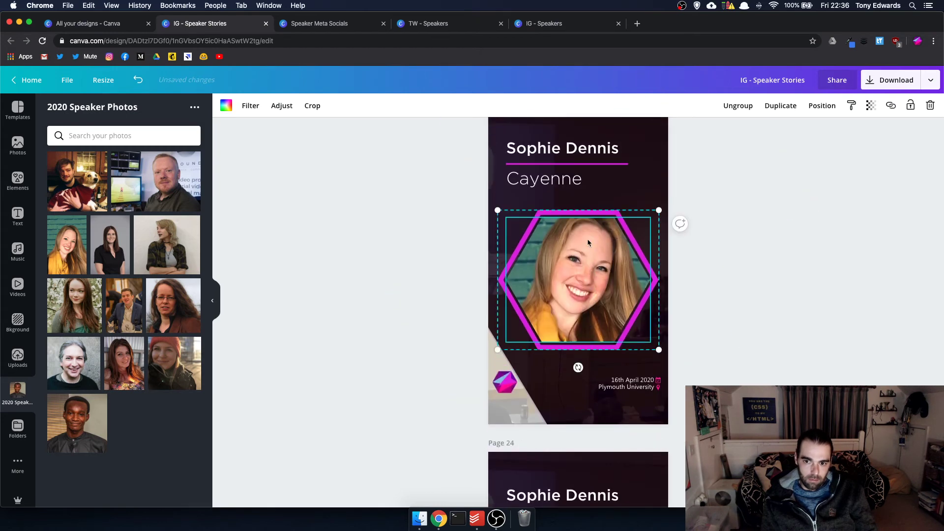
double_click(587, 238)
left_click_drag(585, 257, 585, 262)
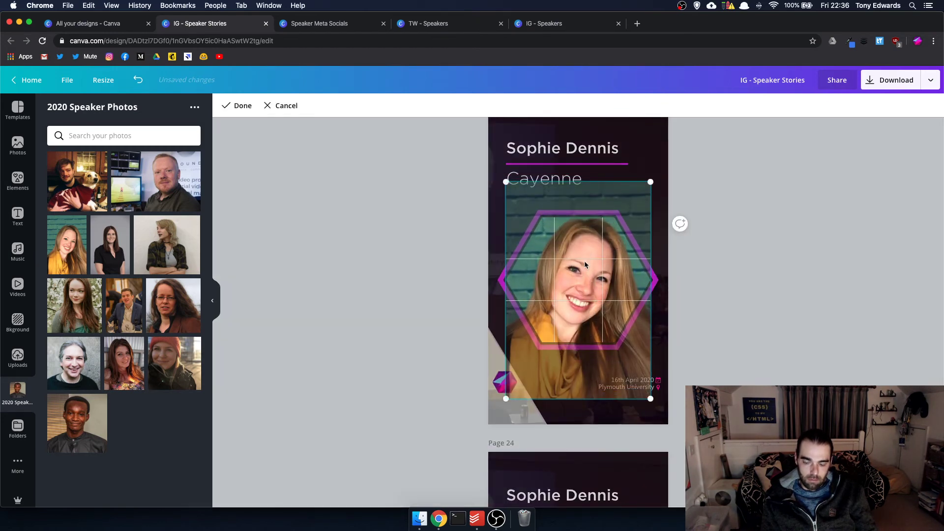
key("Return")
- Add page 25 as another copy with the red-haired woman's photo in its hexagon
scroll(618, 265, "down", 5)
scroll(637, 216, "up", 2)
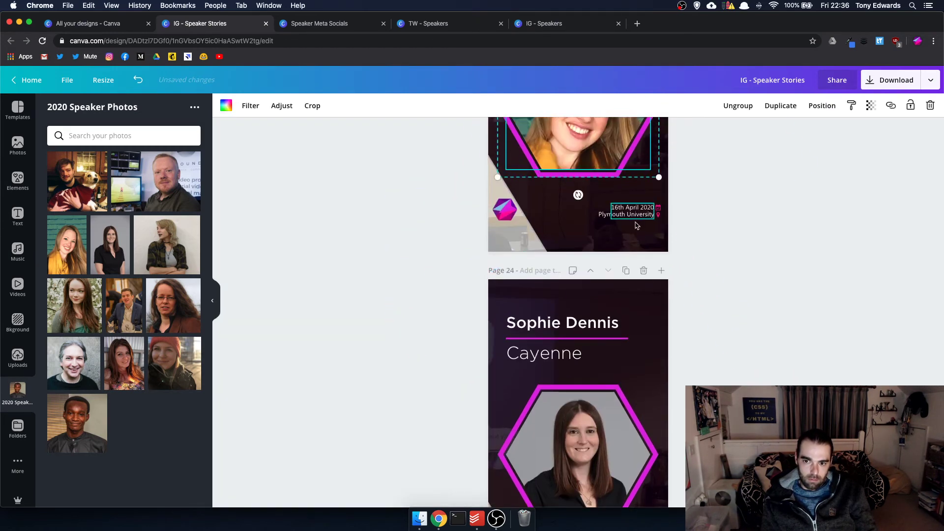
left_click(626, 271)
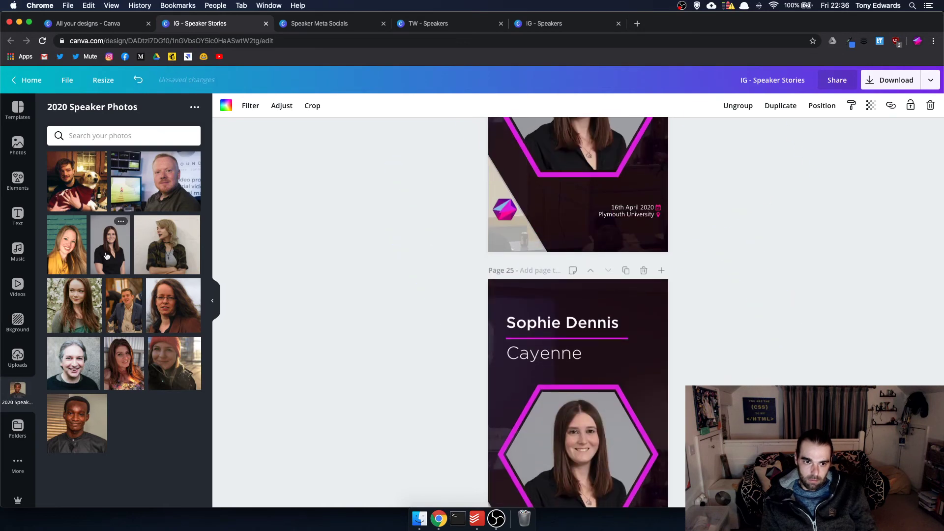
left_click_drag(88, 315, 579, 463)
double_click(595, 456)
key("Return")
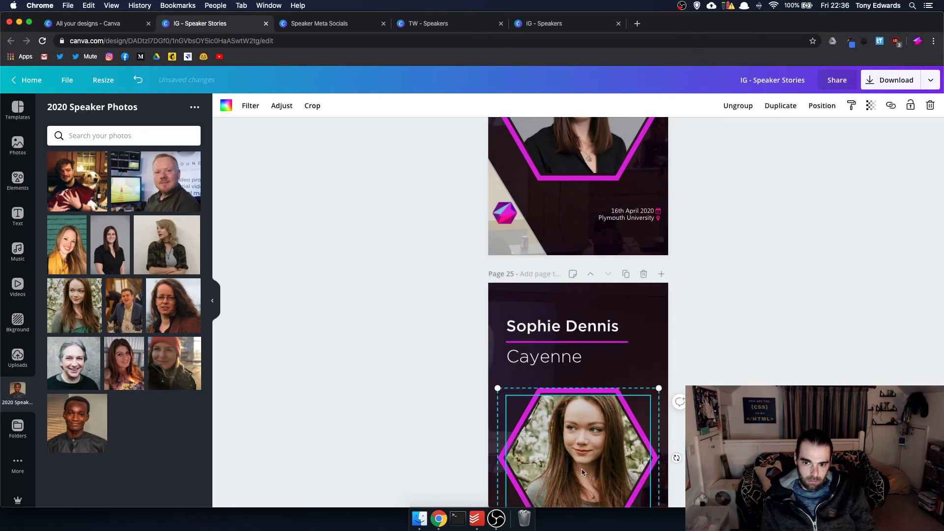
- Duplicate the VUALTO speaker page on page 14 and move the copy down two places
scroll(576, 393, "up", 15)
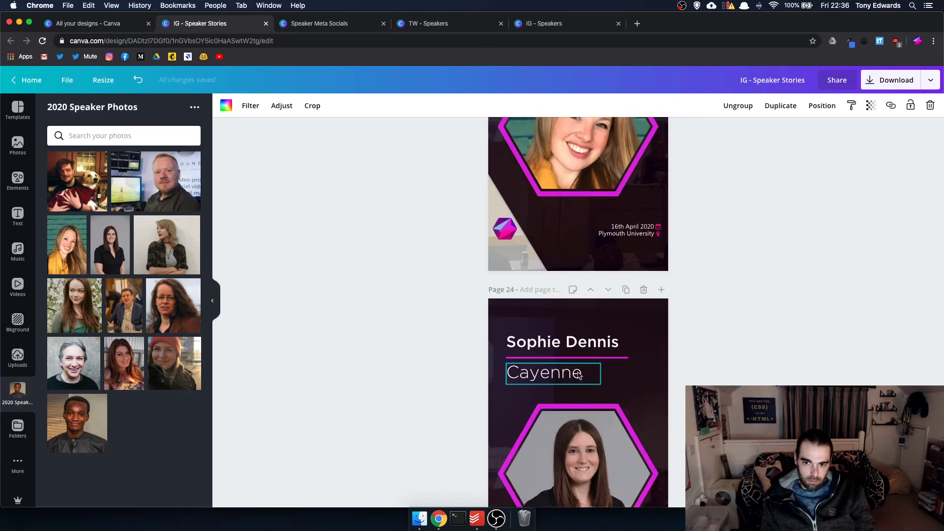
scroll(579, 376, "up", 20)
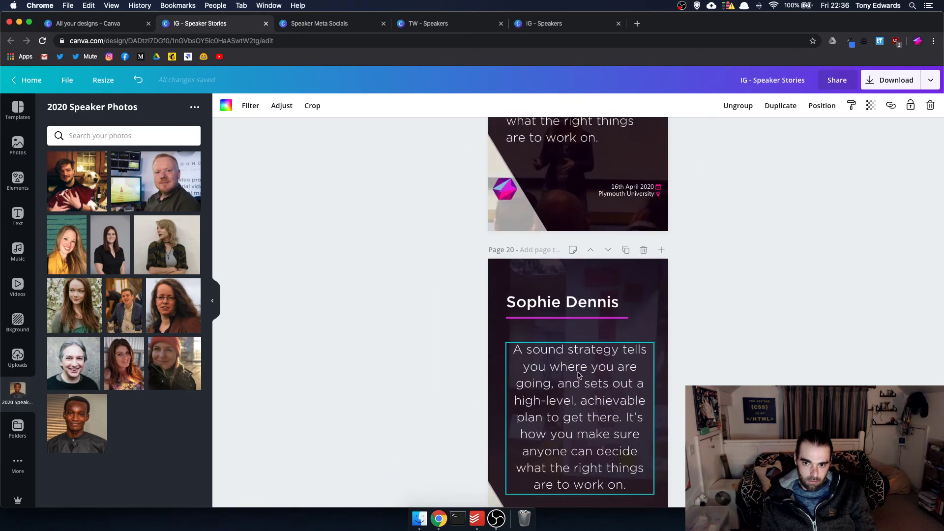
scroll(579, 375, "up", 10)
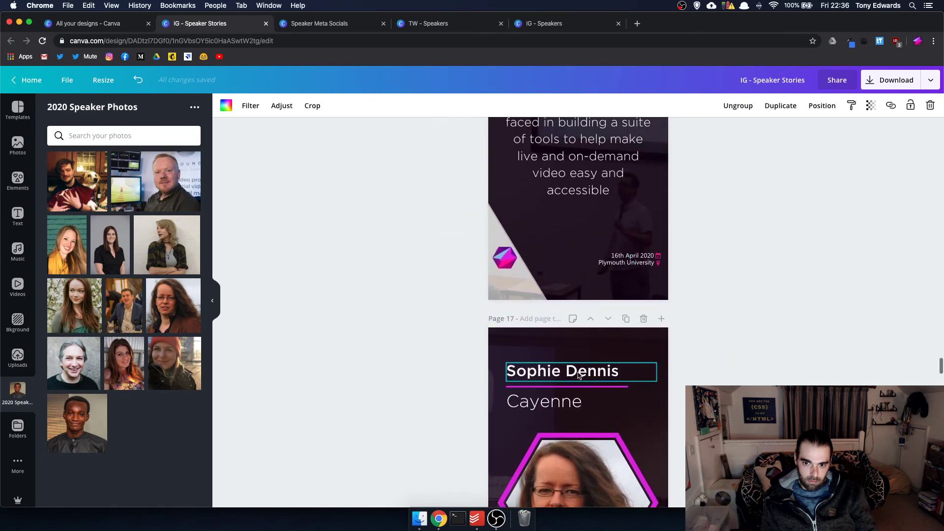
scroll(579, 376, "down", 5)
scroll(579, 375, "up", 15)
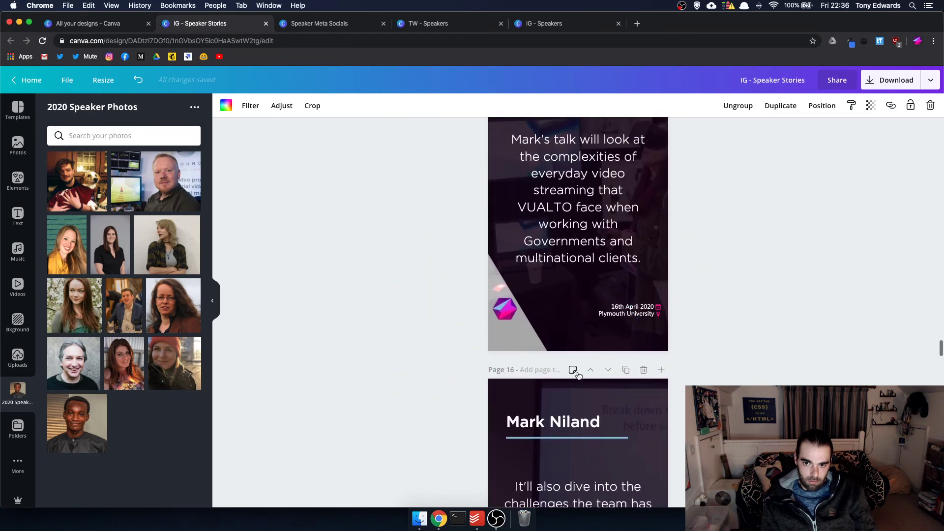
scroll(579, 376, "up", 1)
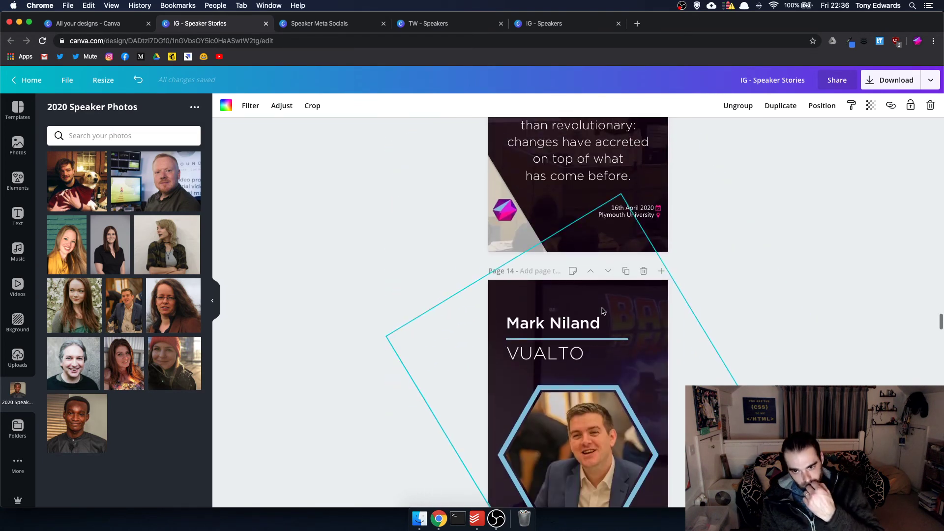
left_click(626, 271)
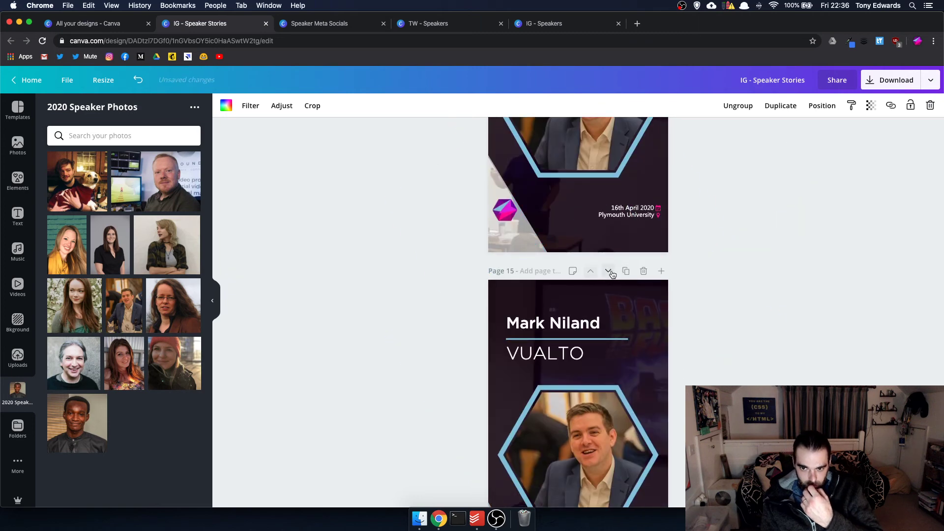
left_click(611, 273)
left_click(611, 273)
- Put the man-with-dog photo into the copied page's hexagon frame
scroll(639, 314, "down", 5)
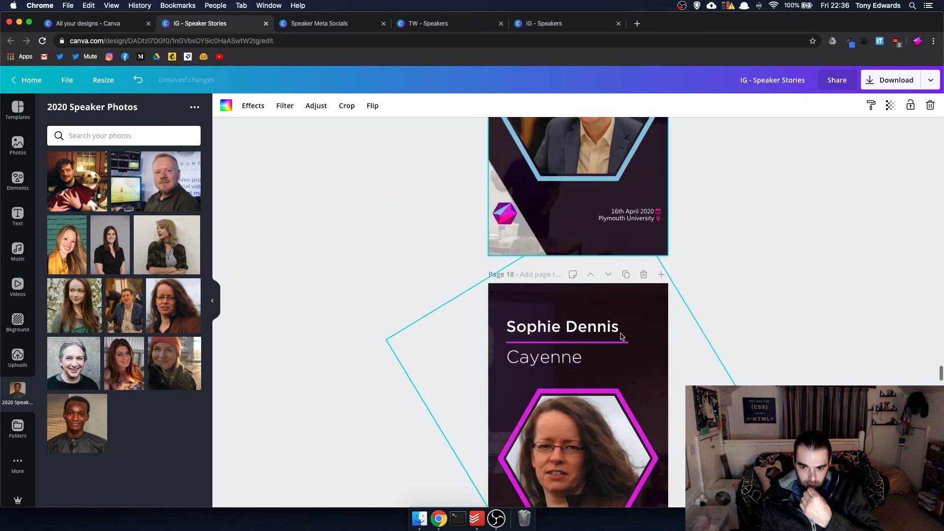
scroll(622, 337, "up", 4)
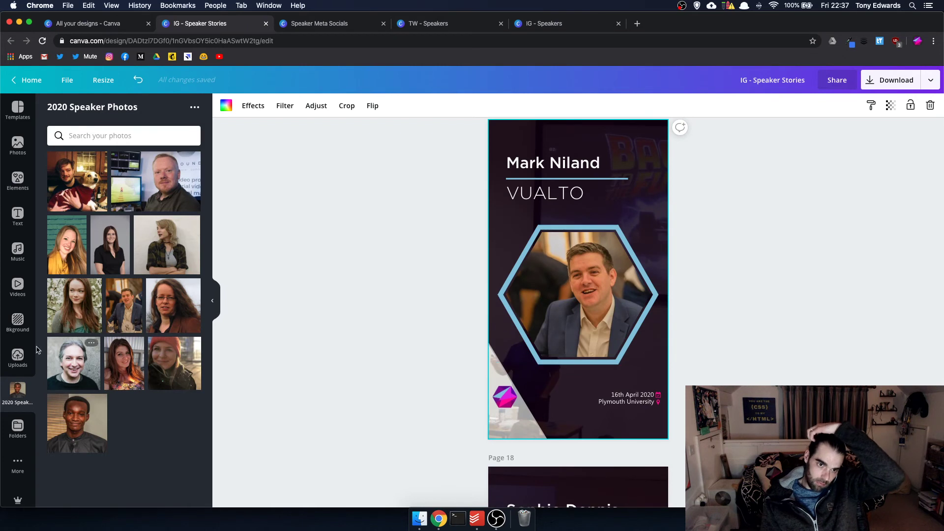
scroll(219, 192, "down", 1)
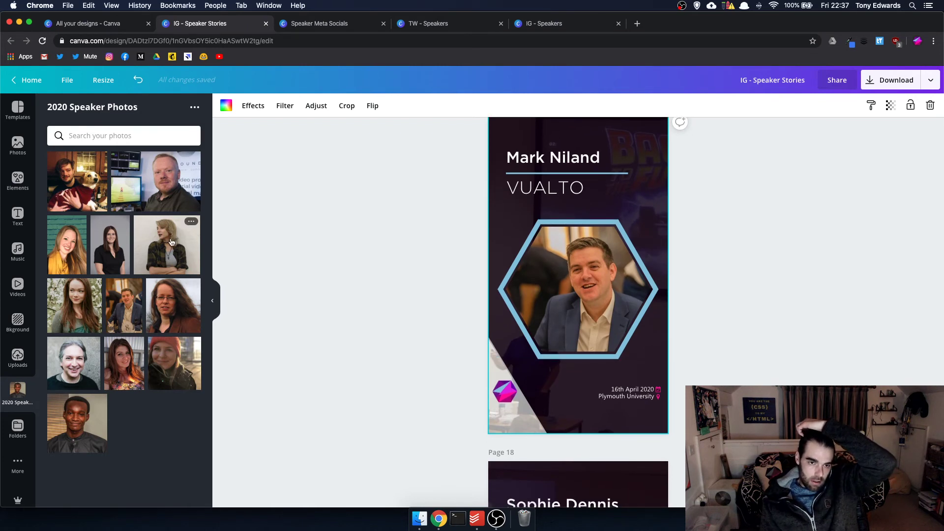
left_click_drag(67, 206, 587, 293)
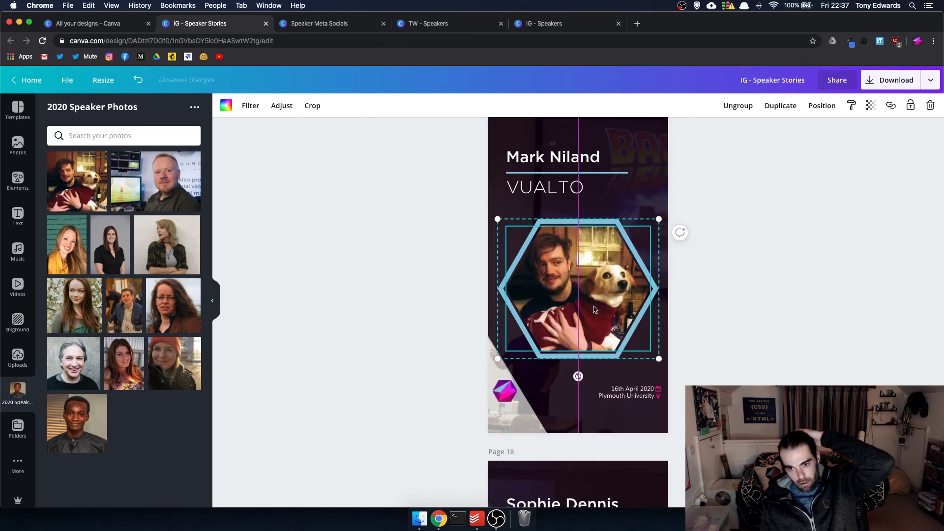
double_click(587, 294)
key("Return")
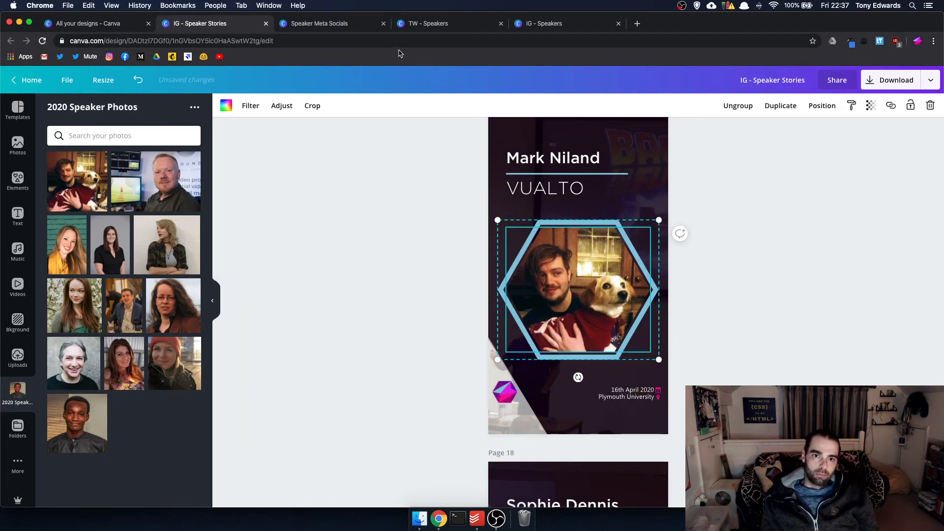
- Look through the Speaker Meta Socials design for the next speaker's details
left_click(306, 23)
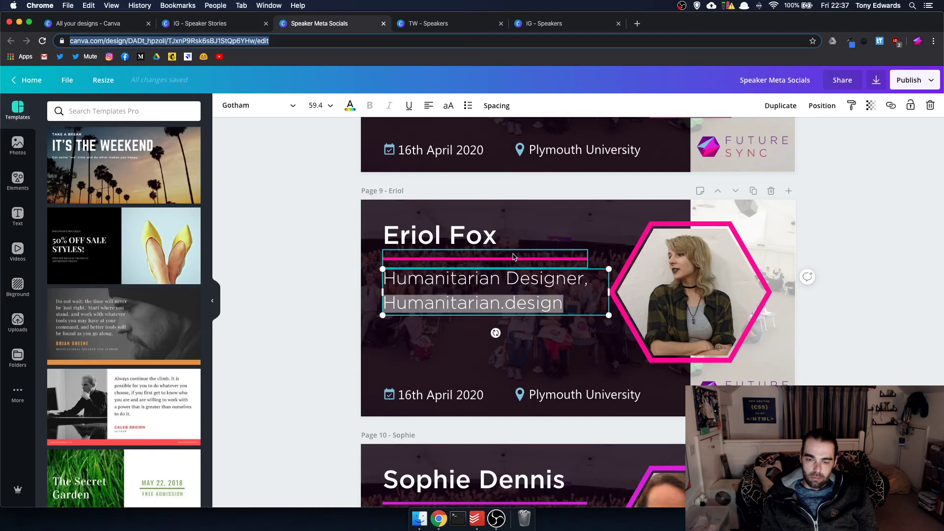
scroll(512, 254, "down", 8)
scroll(513, 256, "down", 12)
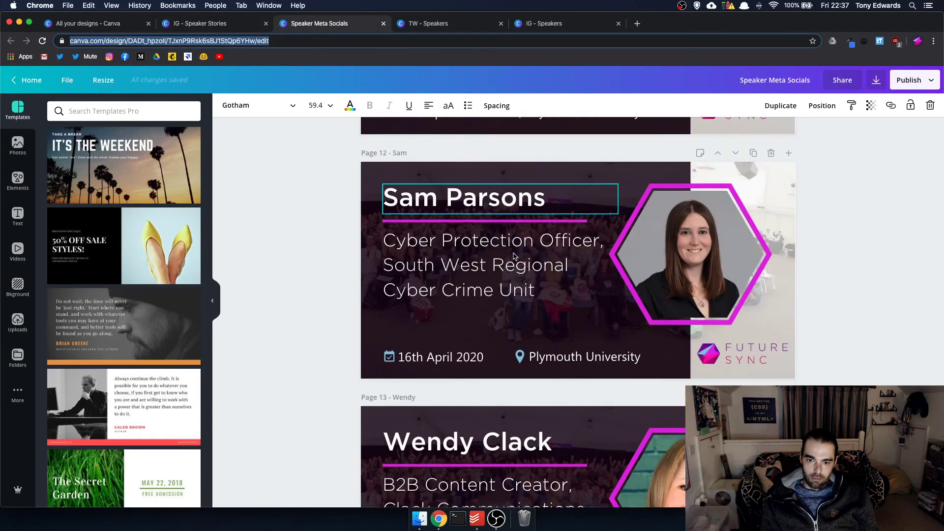
scroll(514, 256, "down", 6)
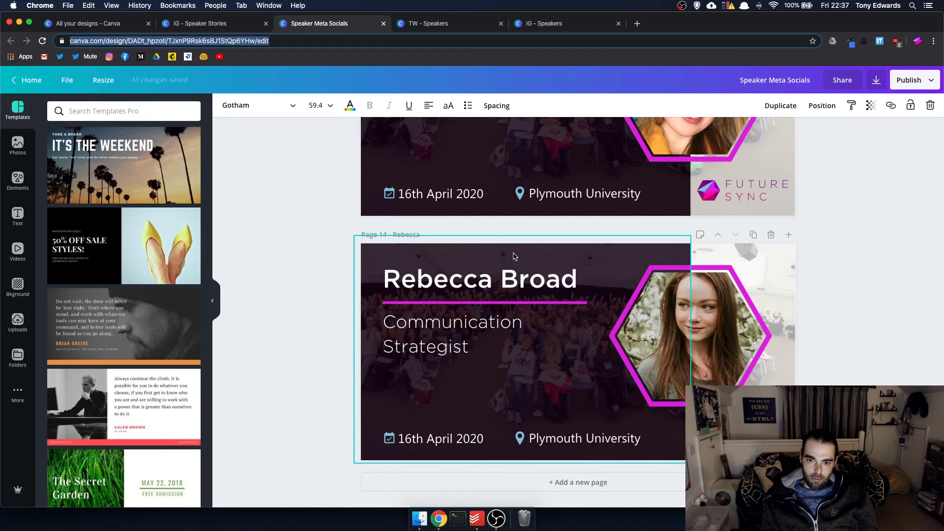
left_click(223, 28)
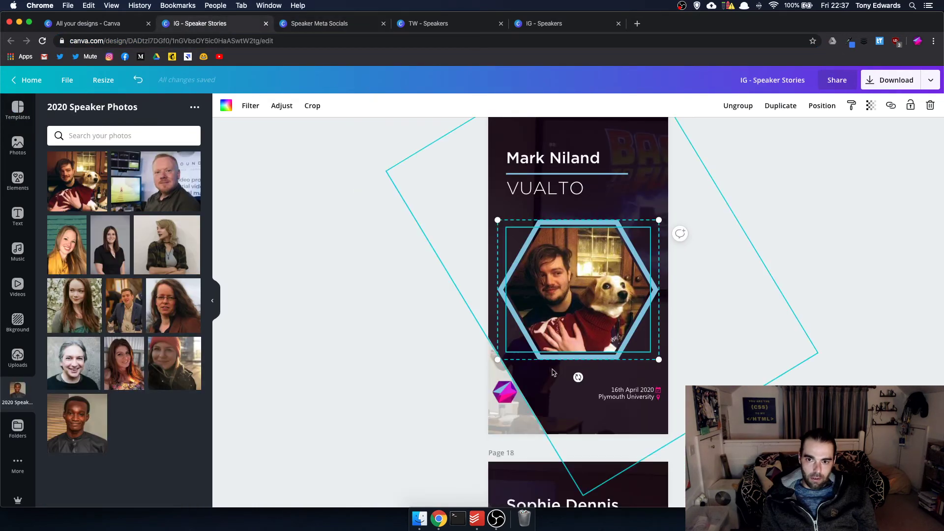
- Copy the next speaker's name from the Speaker Meta Socials design
left_click(330, 25)
scroll(548, 220, "up", 20)
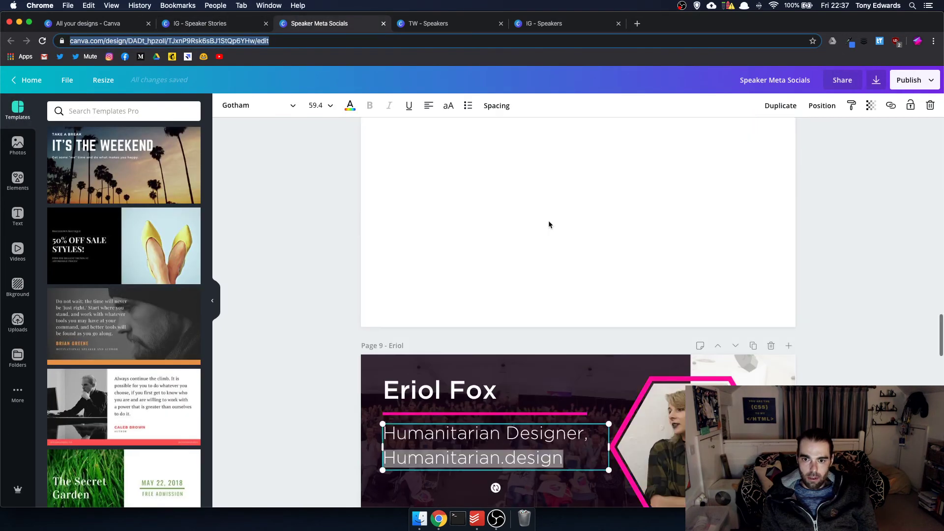
scroll(549, 225, "down", 10)
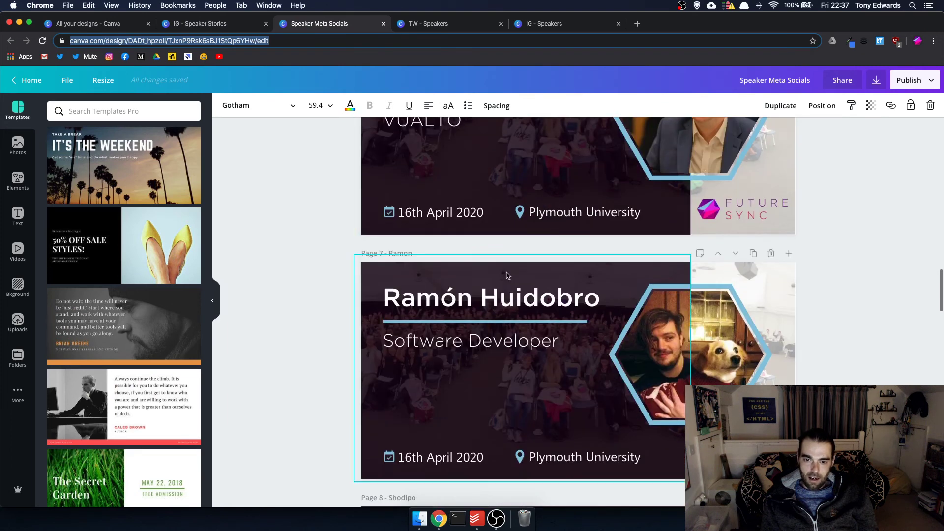
left_click(503, 298)
left_click(503, 299)
key("super+c")
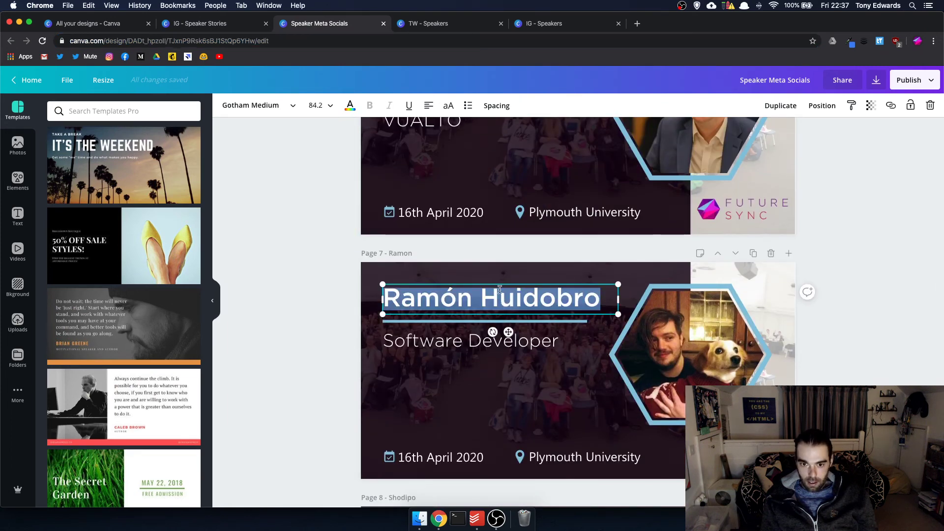
left_click(426, 31)
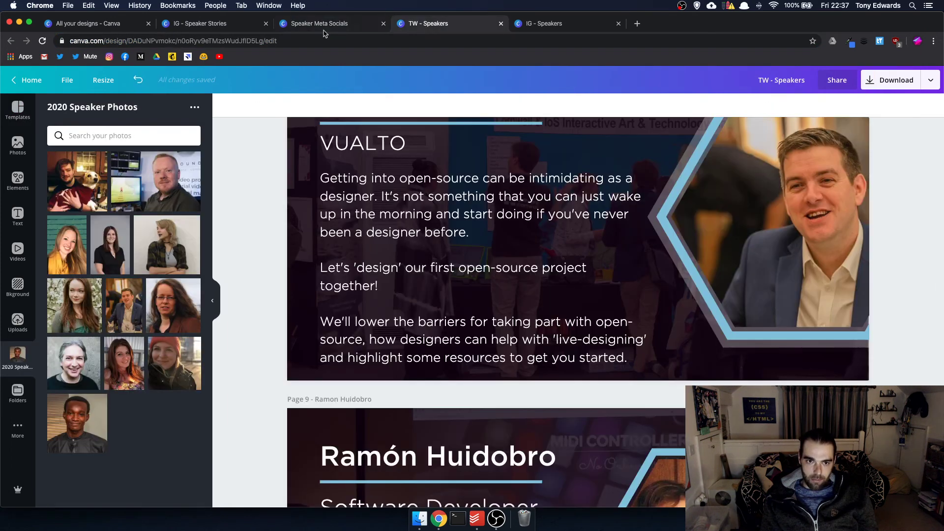
left_click(224, 25)
- Paste the copied name over the old title and delete the VUALTO subtitle
double_click(574, 159)
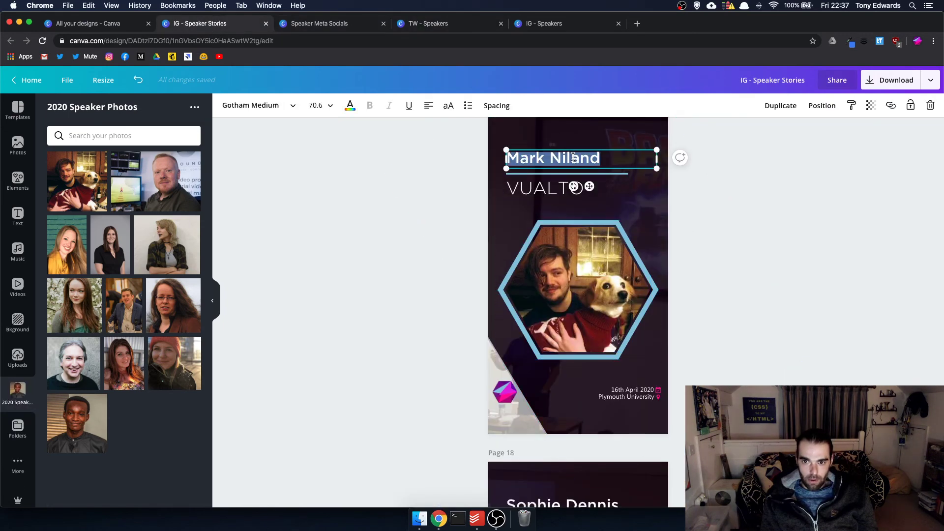
key("super+v")
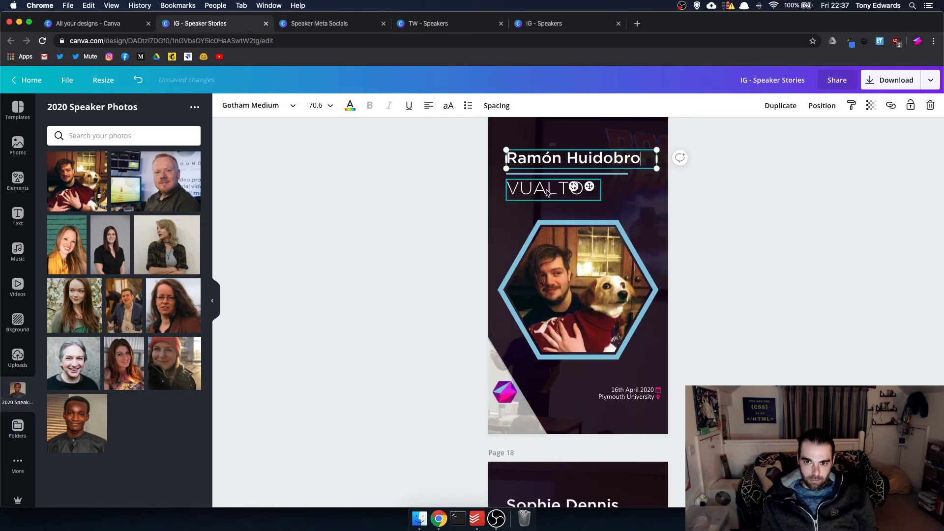
double_click(546, 191)
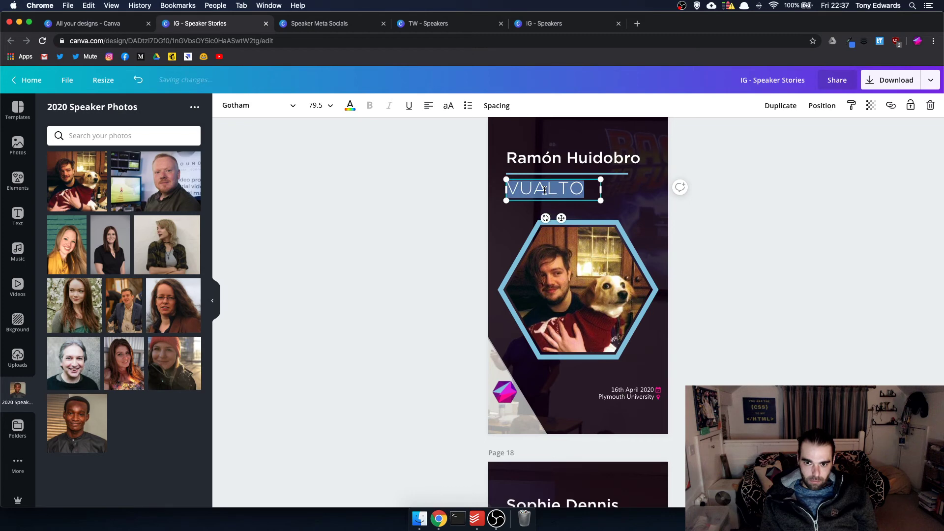
key("BackSpace")
left_click(771, 215)
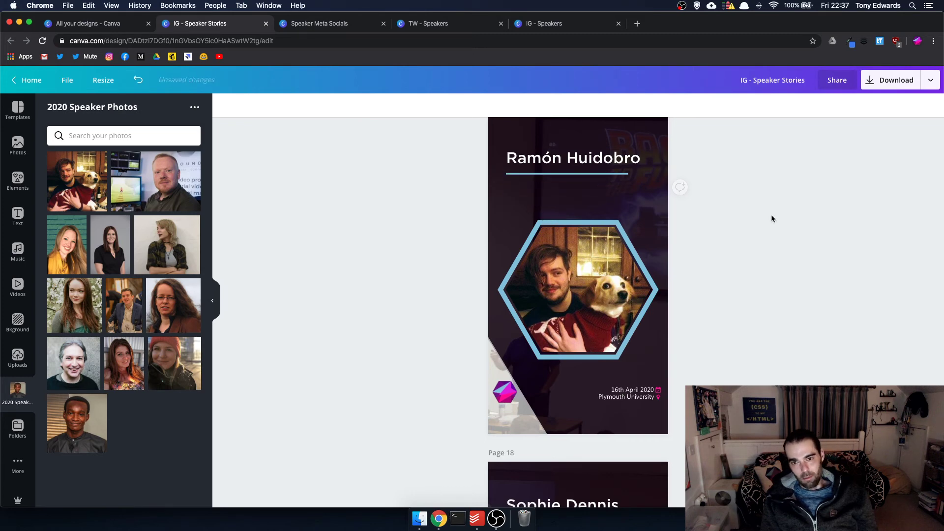
scroll(764, 217, "down", 6)
scroll(765, 216, "down", 5)
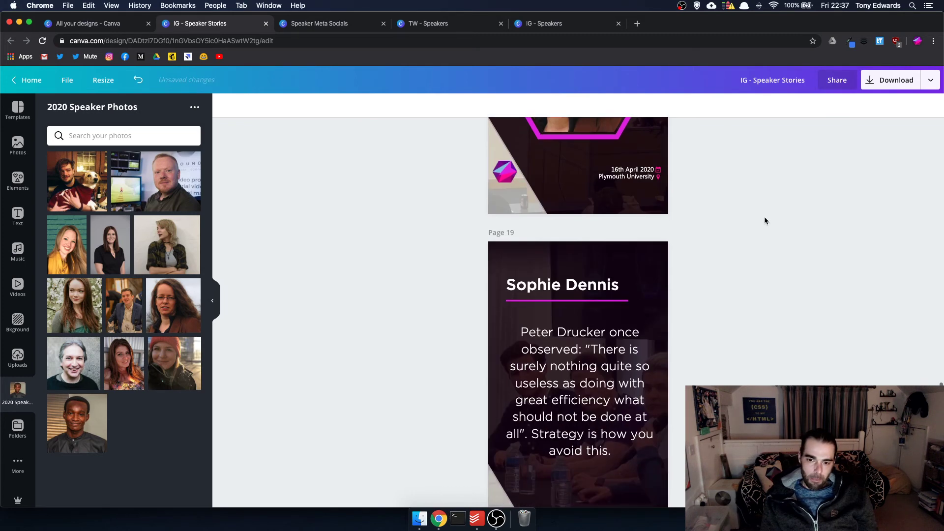
scroll(765, 217, "up", 10)
scroll(764, 220, "up", 20)
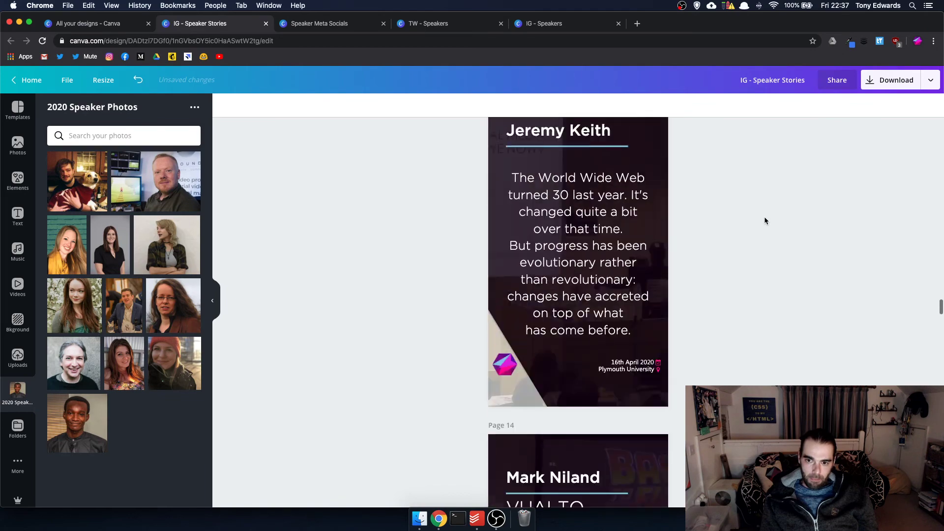
scroll(765, 221, "up", 20)
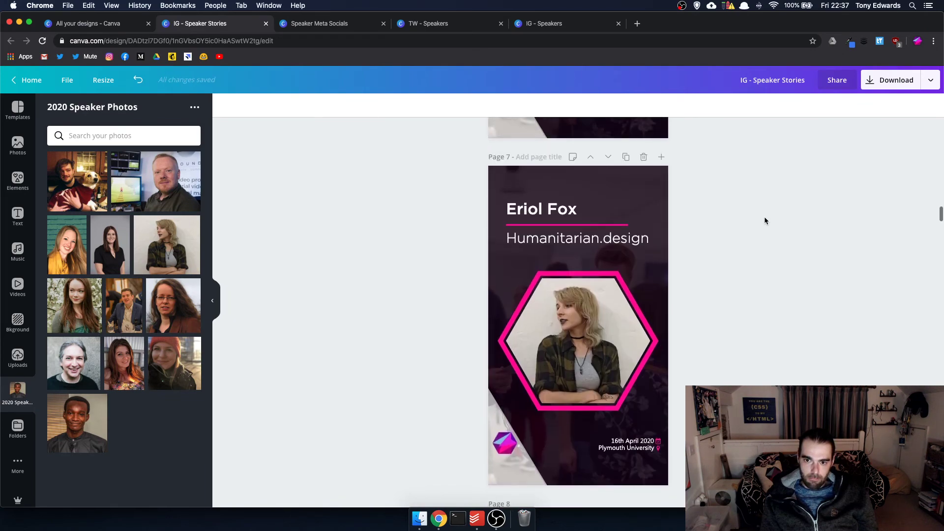
scroll(764, 220, "down", 20)
scroll(764, 220, "down", 20)
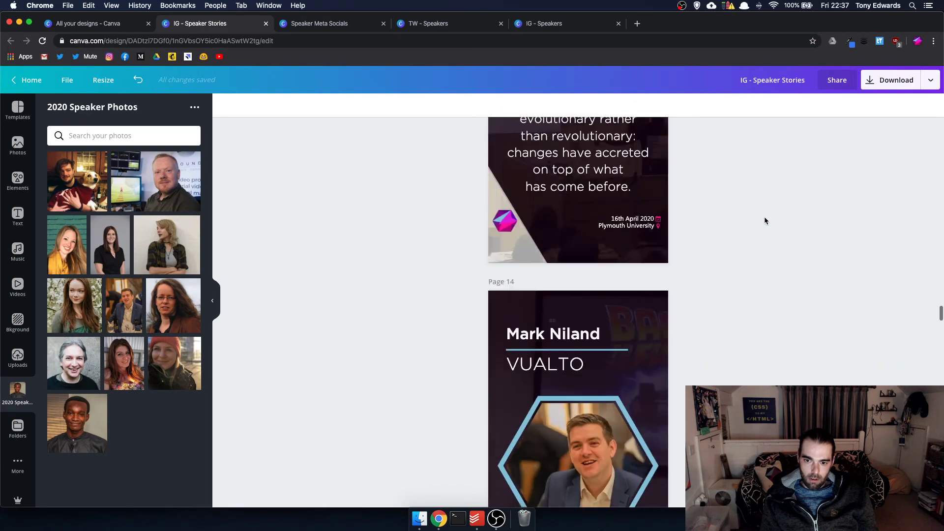
scroll(765, 220, "down", 20)
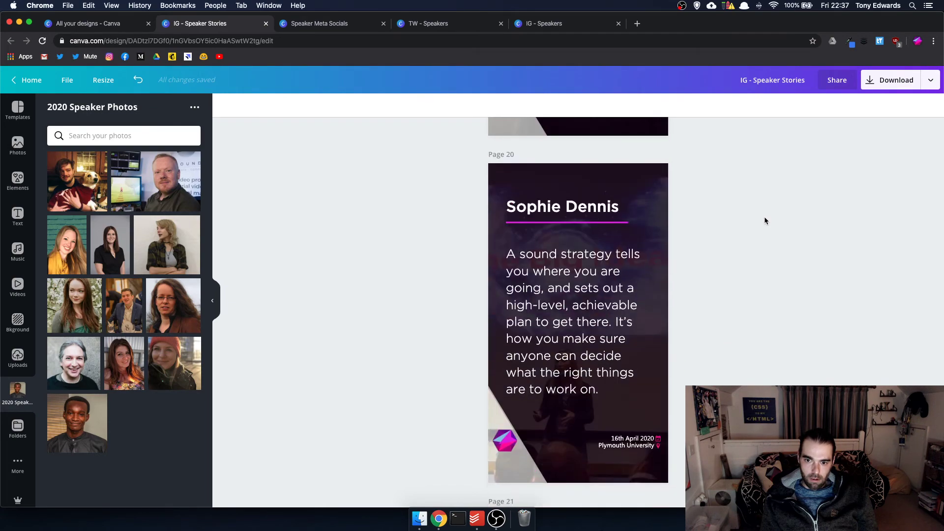
scroll(765, 220, "down", 7)
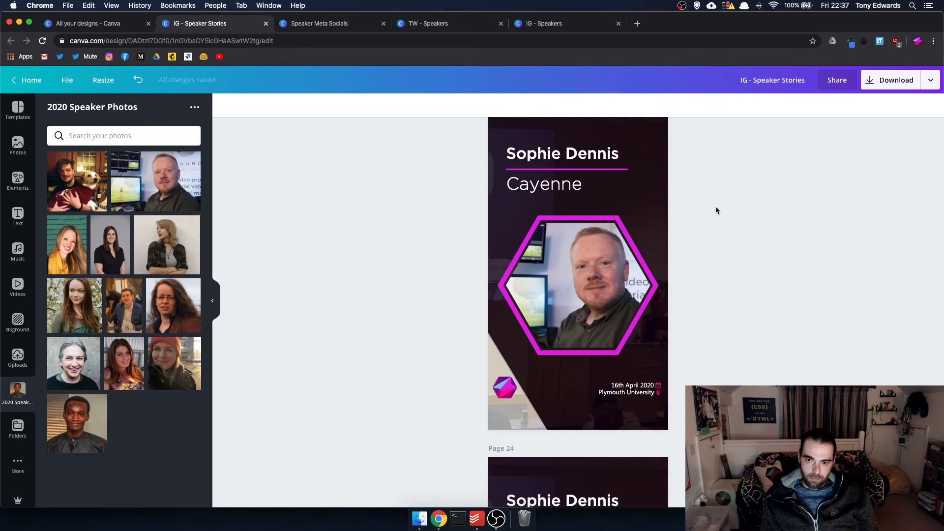
double_click(574, 159)
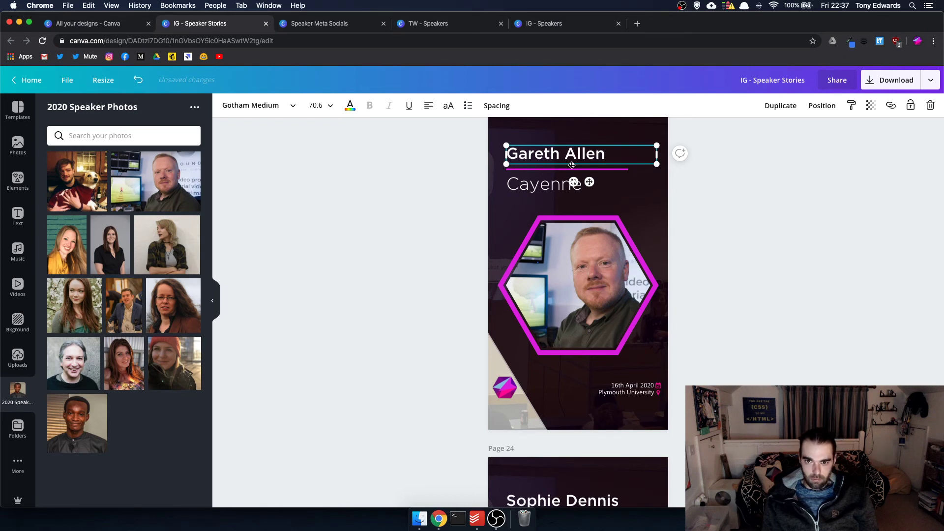
- Replace Cayenne with 'Soundview Media' split over two lines, widening the subtitle box
double_click(544, 187)
type("Sou")
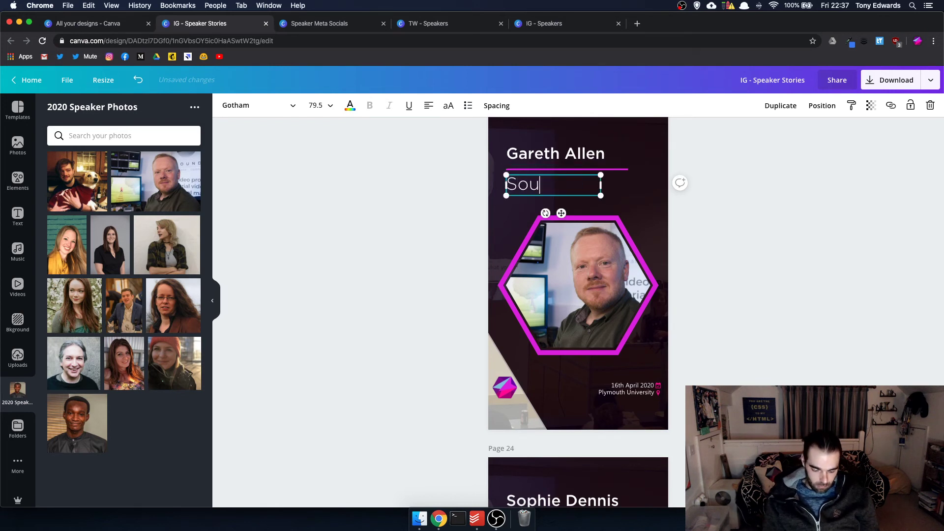
type("ndview")
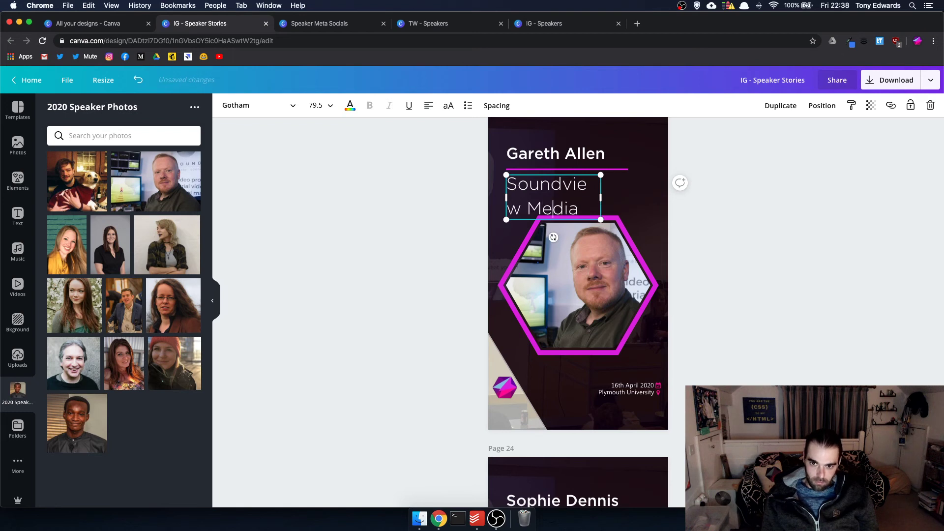
key("Return")
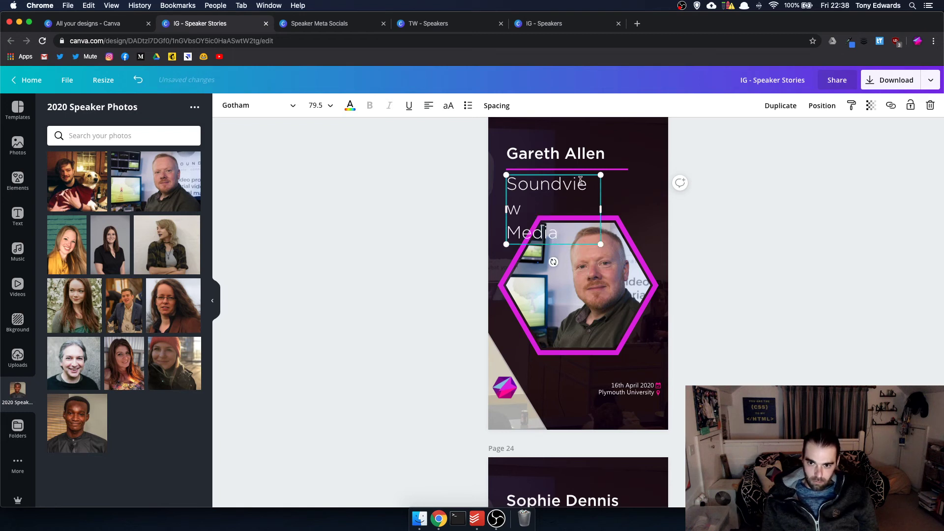
left_click_drag(601, 210, 650, 208)
left_click(757, 218)
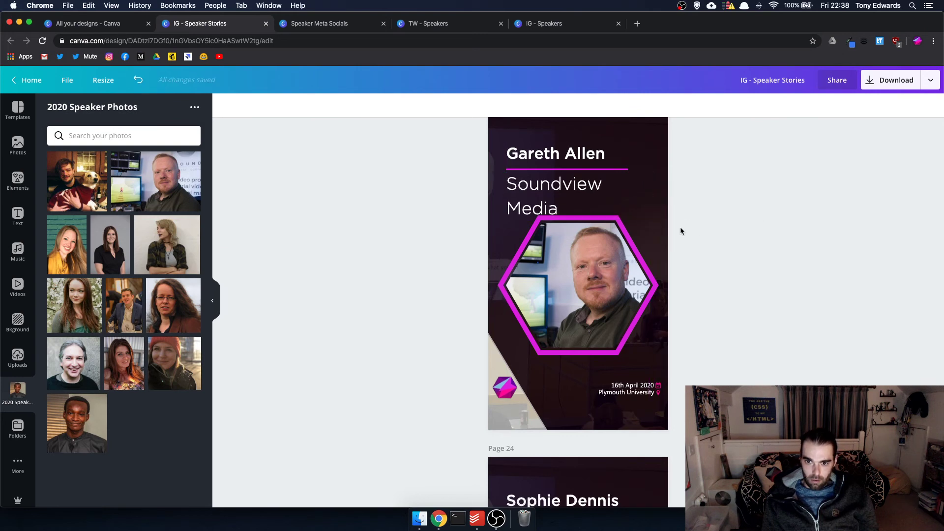
- Undo an accidental nudge so the Soundview Media subtitle stays in its original position
left_click(621, 200)
left_click(649, 217)
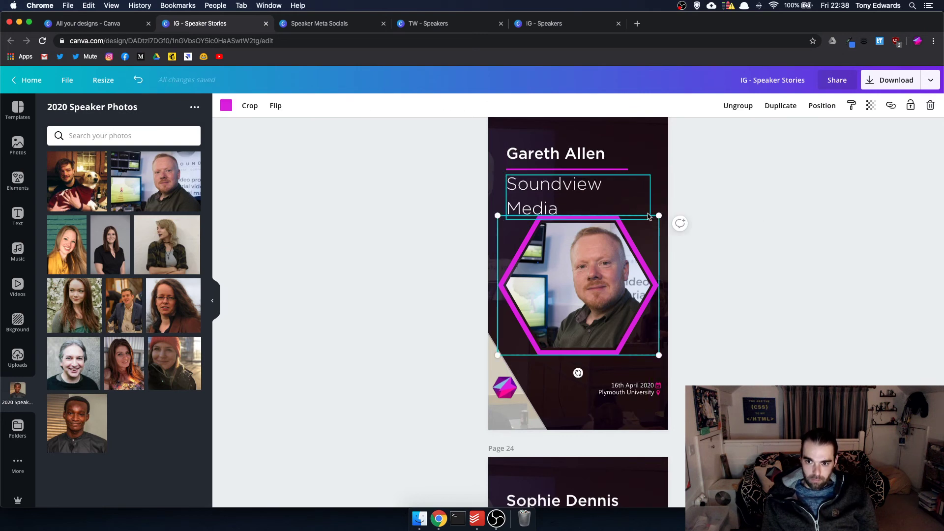
left_click_drag(622, 190, 640, 209)
key("super+z")
left_click(682, 209)
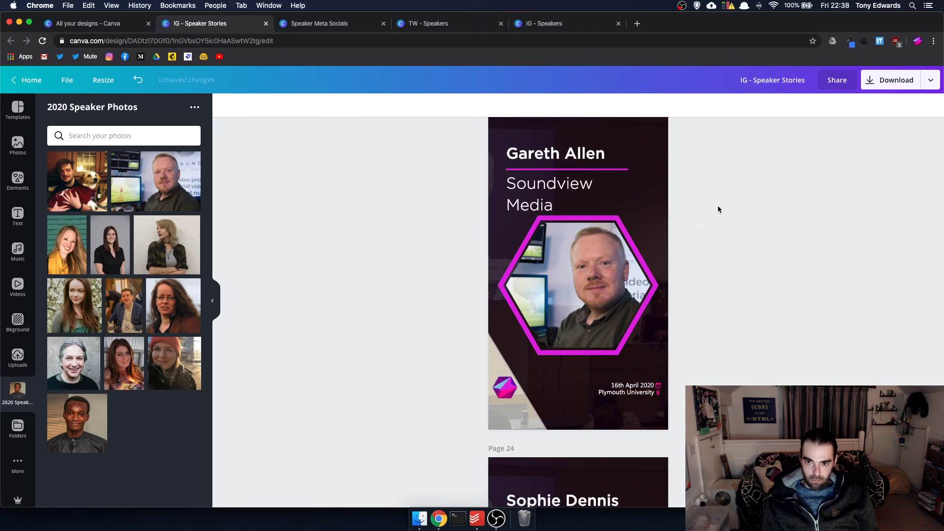
scroll(716, 205, "down", 5)
double_click(582, 244)
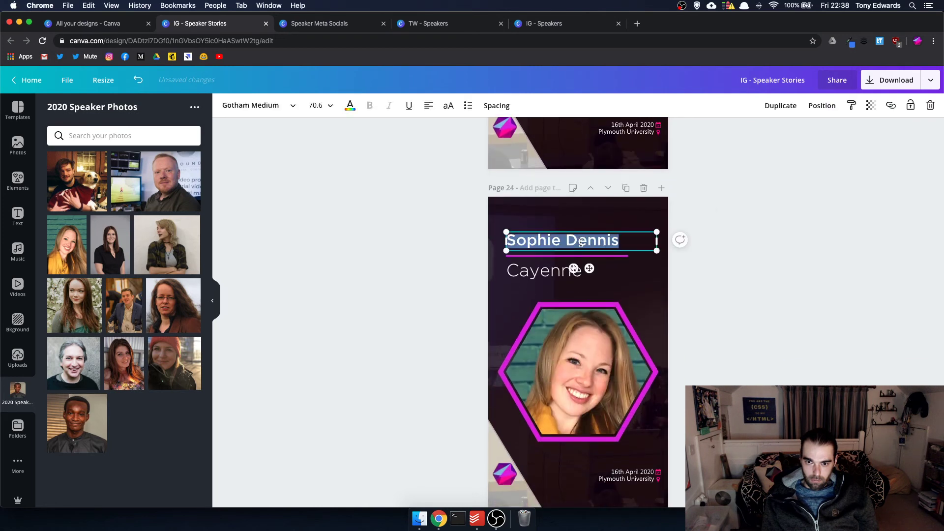
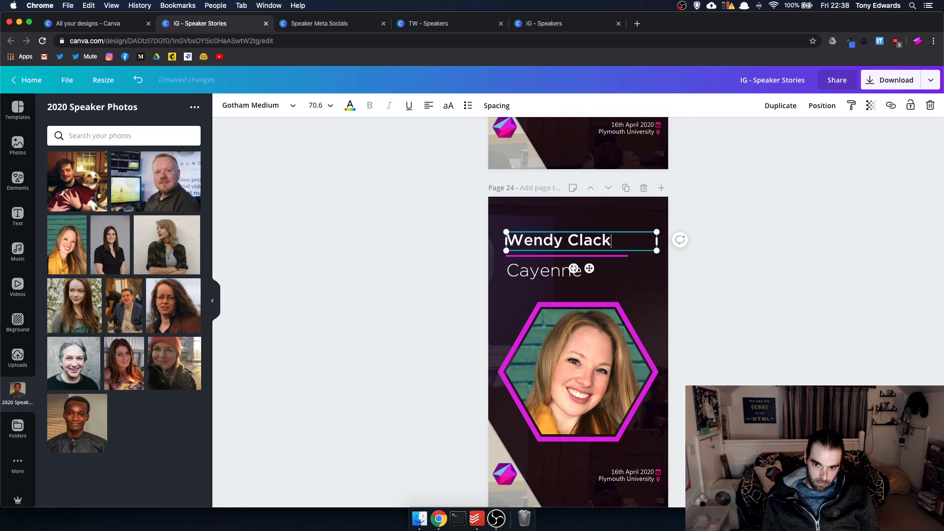
- Change the subtitle to 'Clack Communications' and resize its box to sit on two lines
double_click(536, 268)
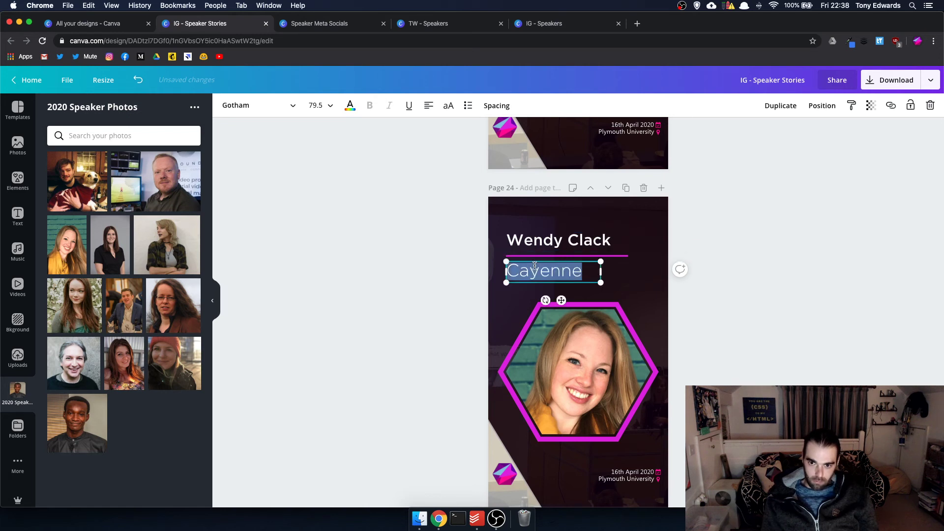
type("Clac")
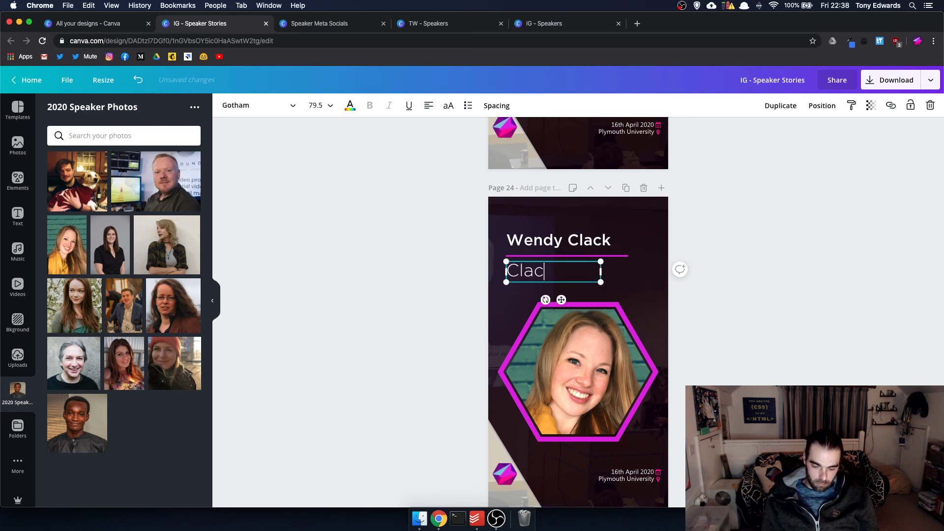
type("k Commu")
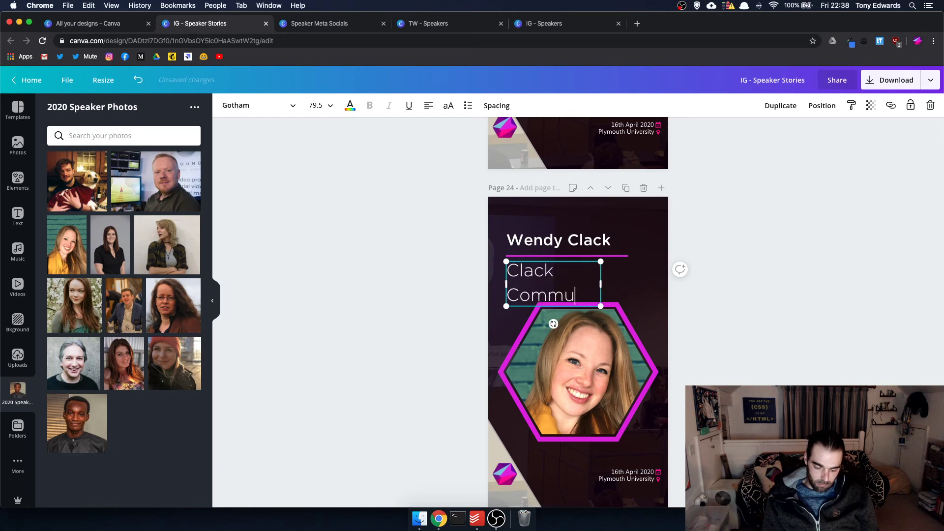
type("nicatio")
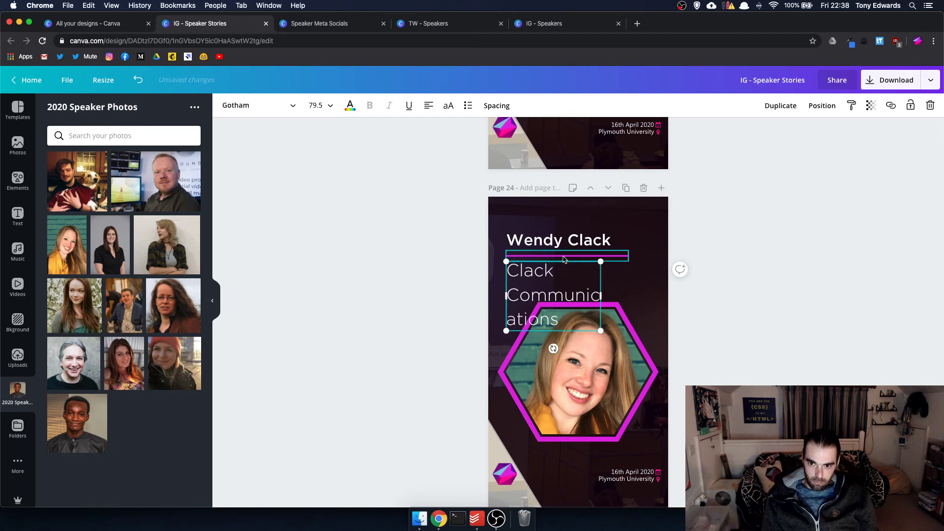
type("ns")
left_click_drag(601, 294, 650, 295)
left_click_drag(651, 331, 645, 293)
left_click(772, 308)
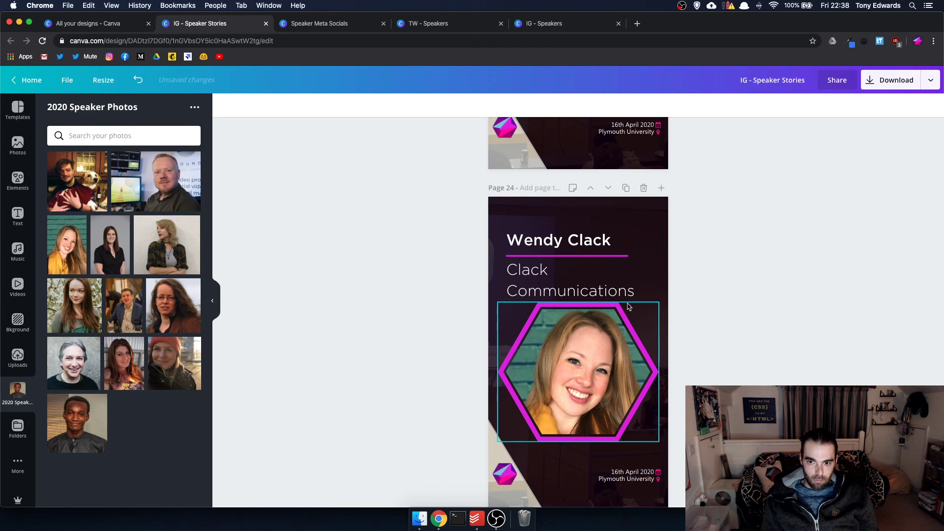
scroll(628, 306, "down", 7)
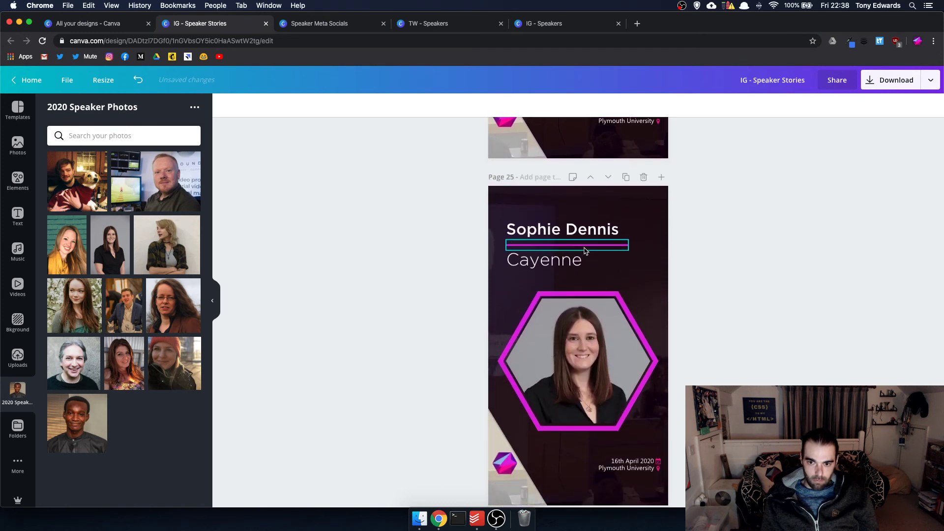
left_click(573, 225)
left_click(574, 223)
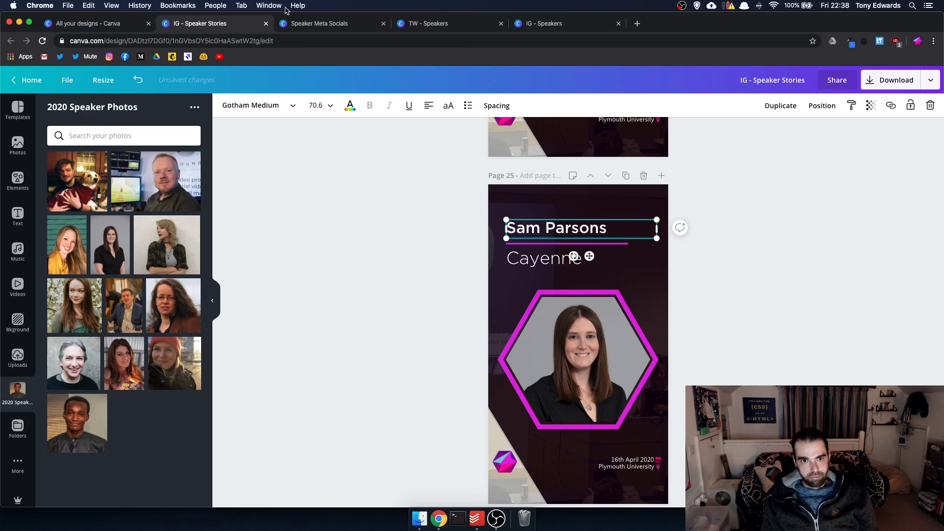
left_click(320, 23)
scroll(477, 267, "up", 5)
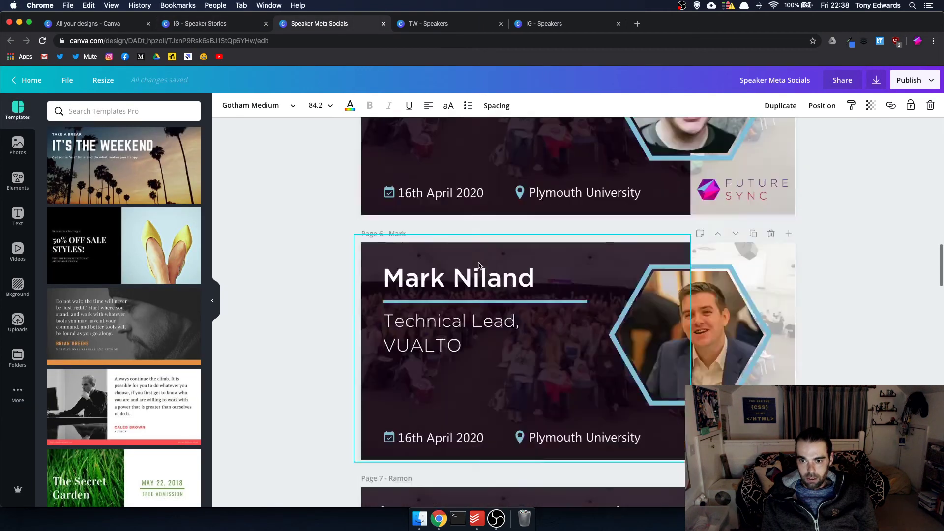
scroll(478, 265, "down", 20)
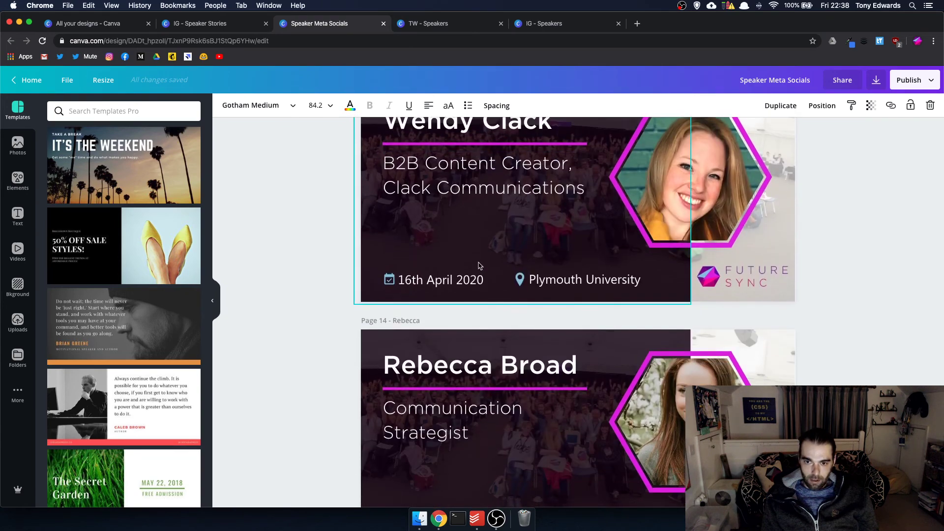
scroll(480, 266, "up", 7)
left_click(479, 263)
left_click(479, 264)
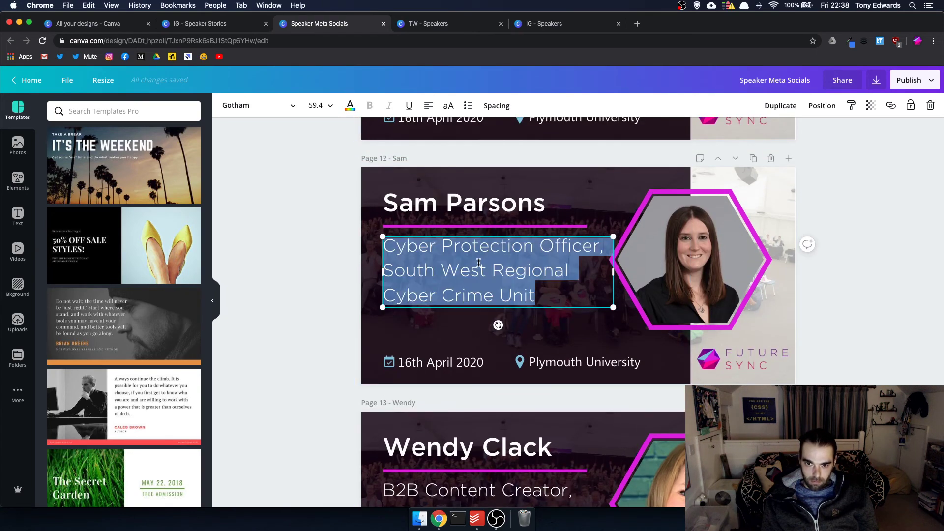
left_click(490, 271)
left_click_drag(539, 294, 387, 271)
key("super+c")
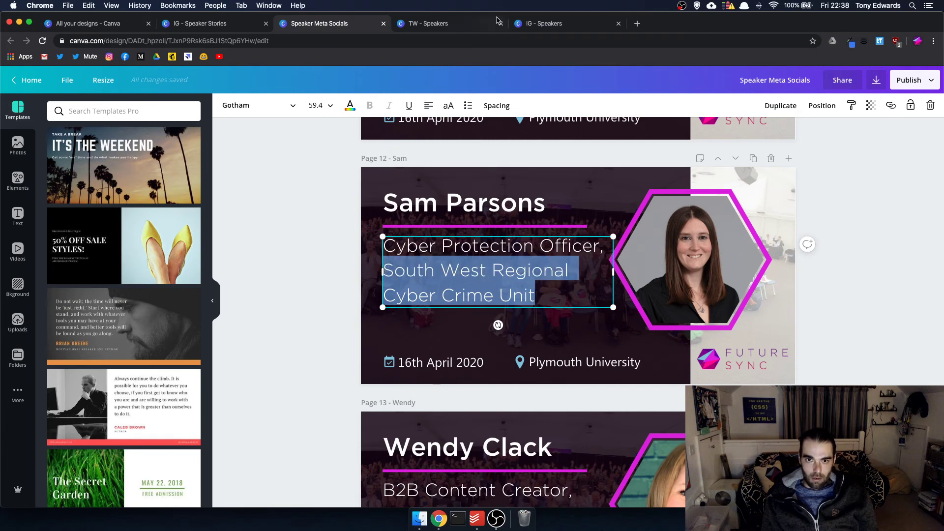
- Paste the title over Cayenne, abbreviate it to 'SW', and resize onto two lines
left_click(246, 24)
left_click(542, 263)
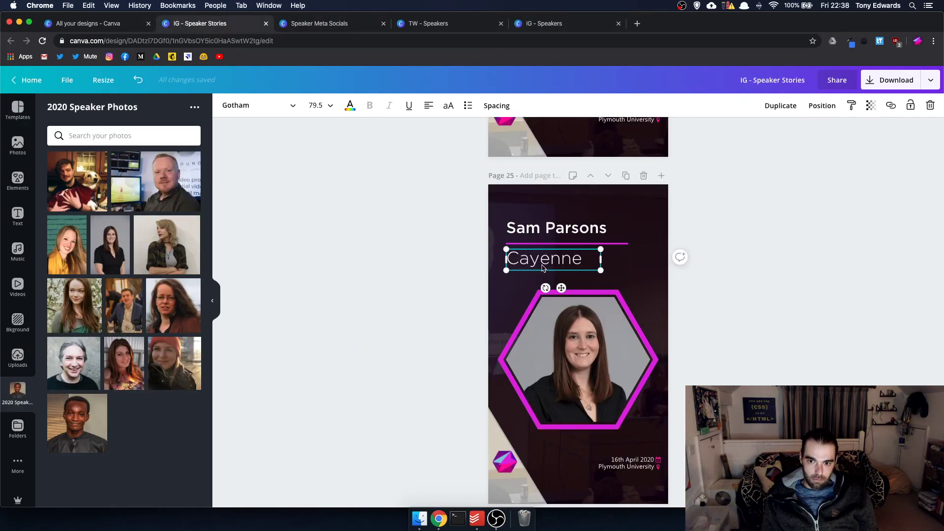
double_click(543, 265)
key("super+v")
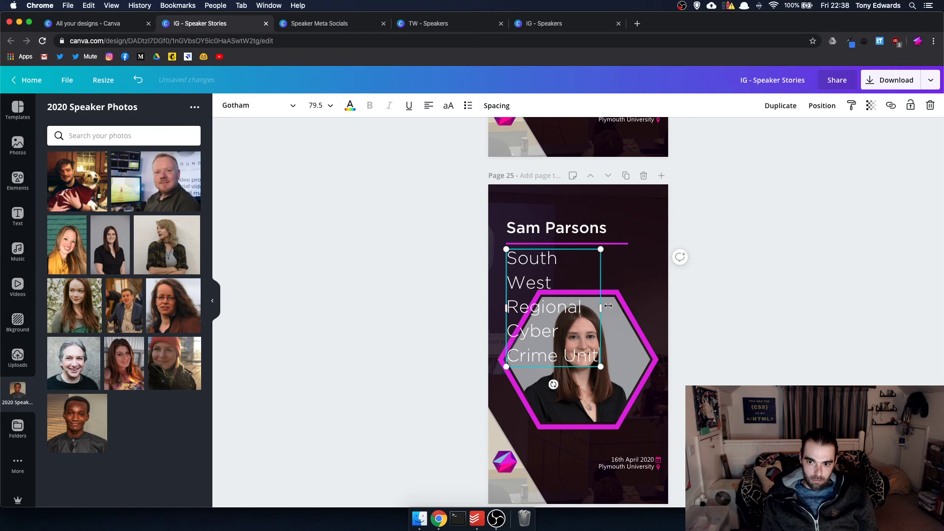
left_click_drag(609, 306, 653, 305)
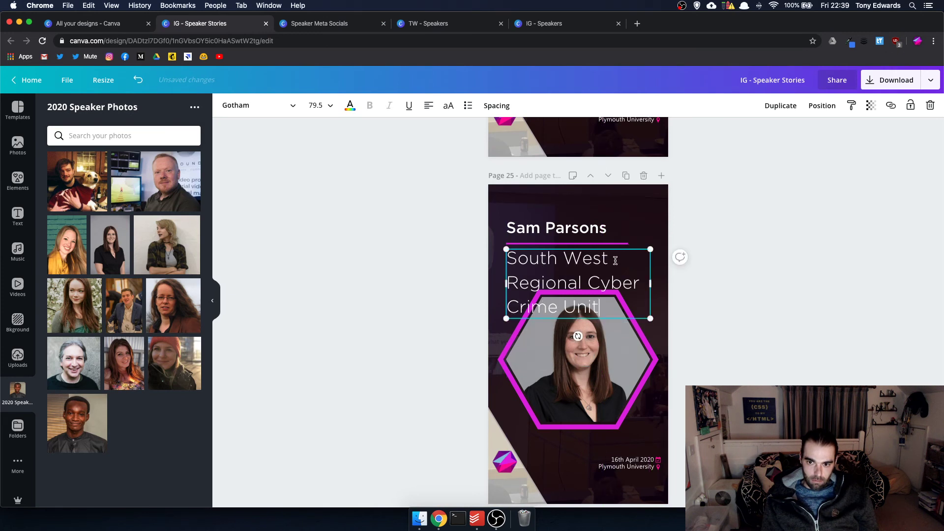
left_click_drag(616, 261, 530, 261)
type("W")
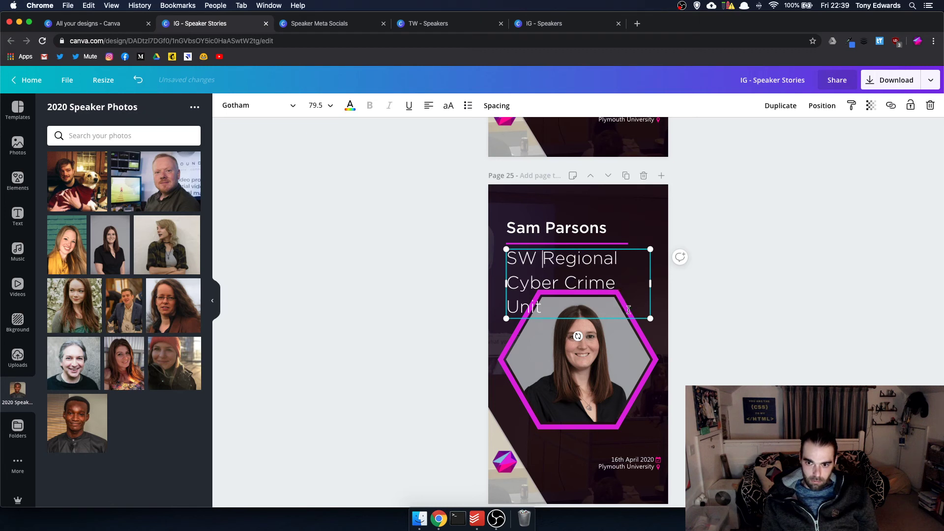
left_click_drag(649, 318, 664, 288)
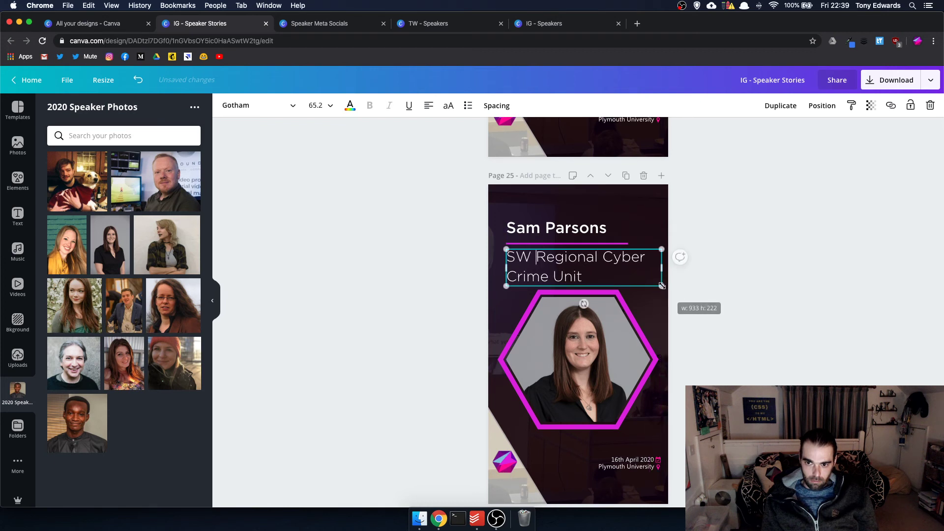
left_click(718, 273)
scroll(708, 284, "down", 6)
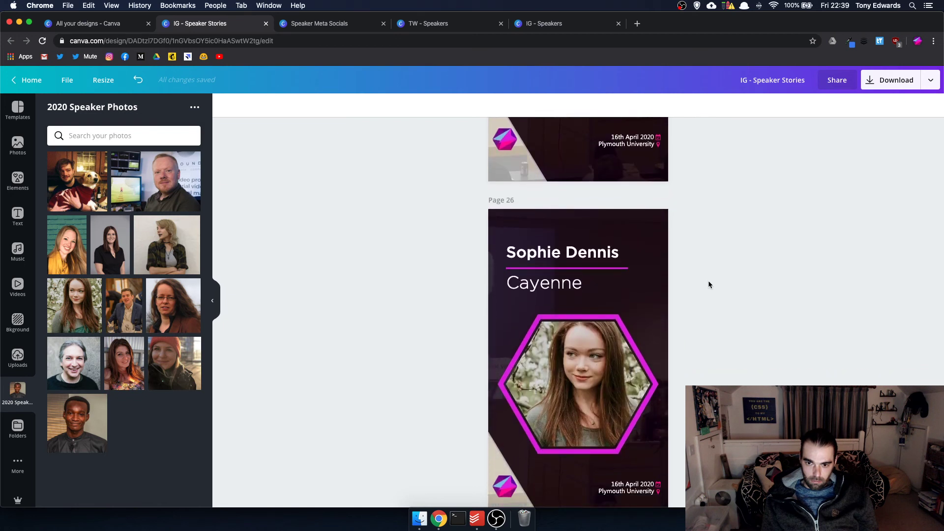
left_click(579, 249)
double_click(578, 248)
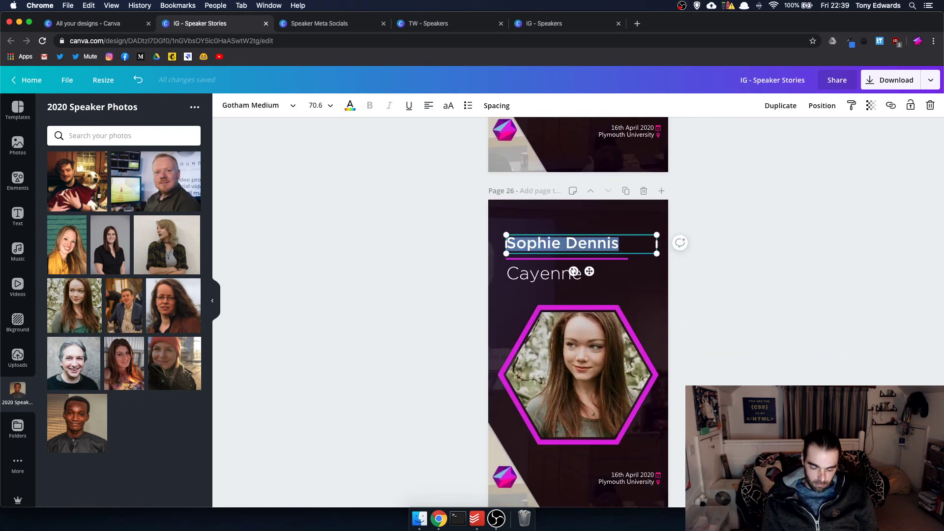
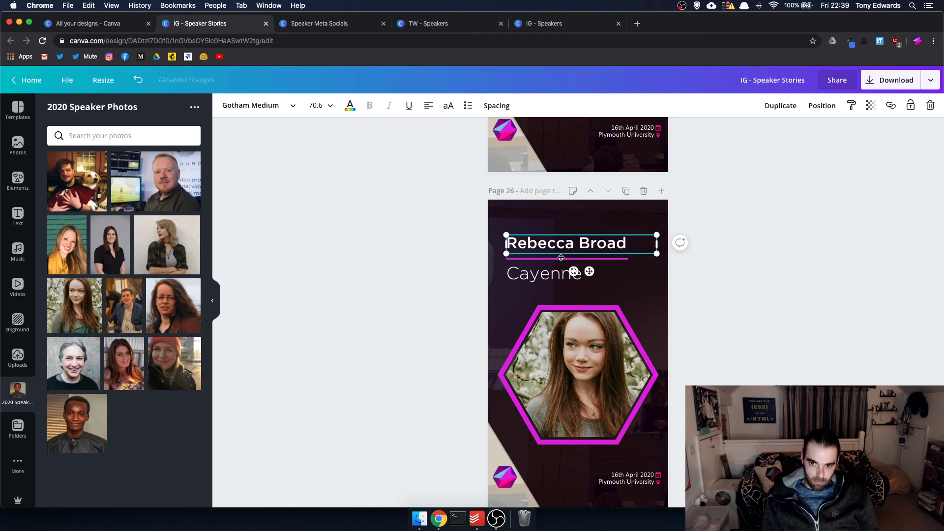
- Delete the Cayenne subtitle so the empty text box disappears
left_click(537, 276)
double_click(537, 279)
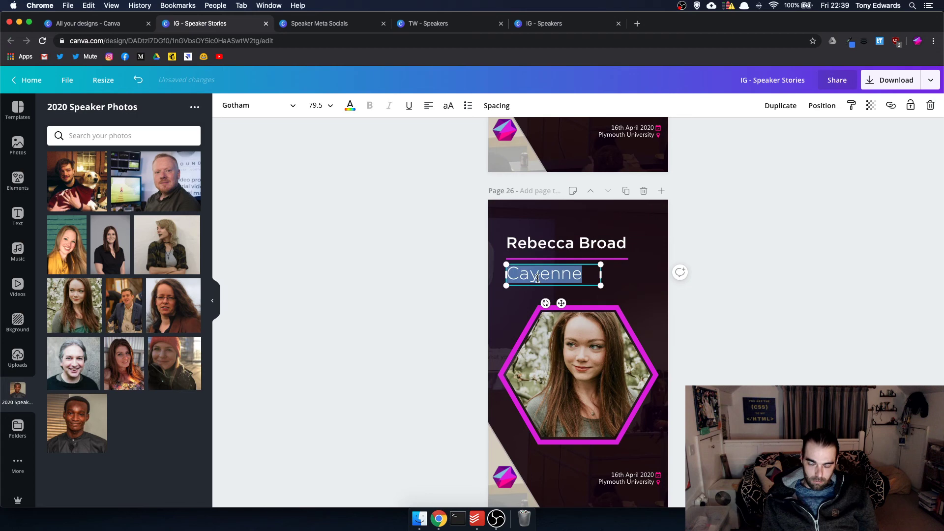
key("BackSpace")
left_click(781, 285)
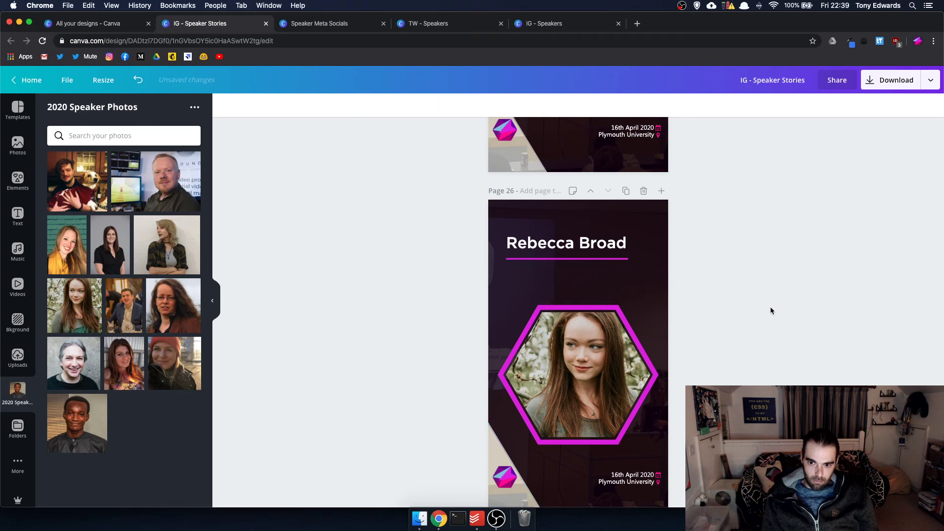
scroll(762, 325, "down", 2)
scroll(762, 325, "up", 10)
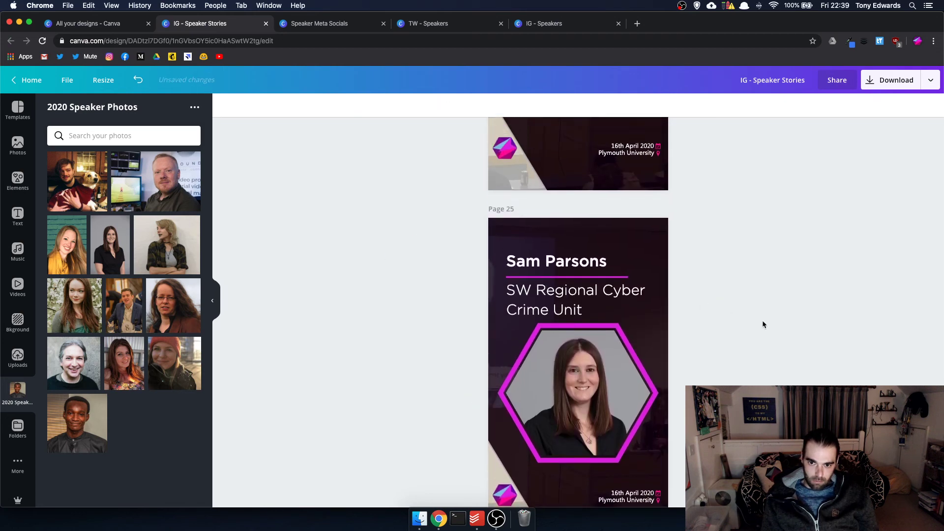
scroll(763, 325, "up", 15)
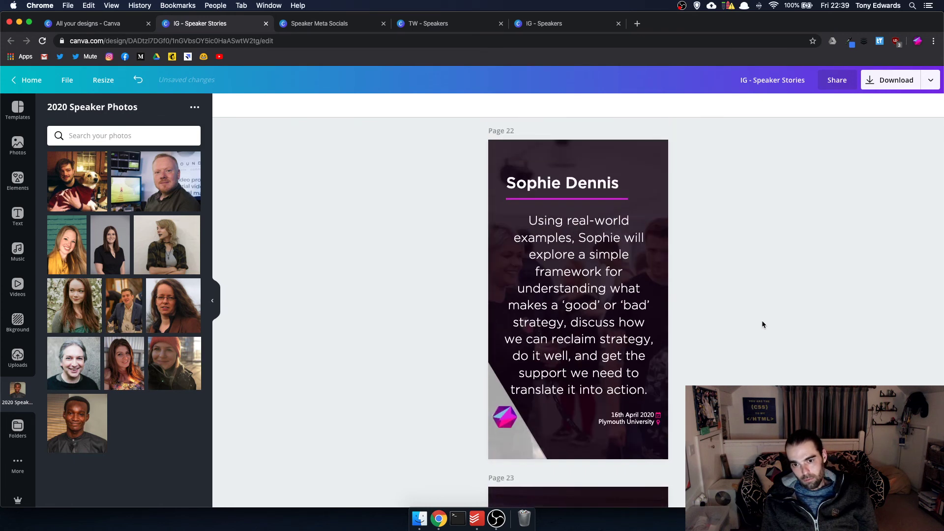
scroll(762, 320, "down", 5)
left_click(619, 321)
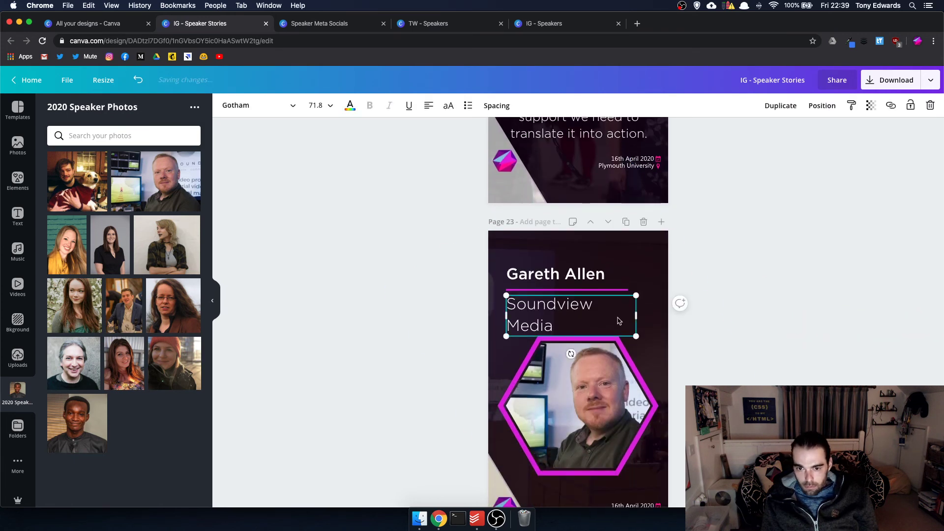
left_click_drag(637, 338, 635, 336)
left_click(739, 331)
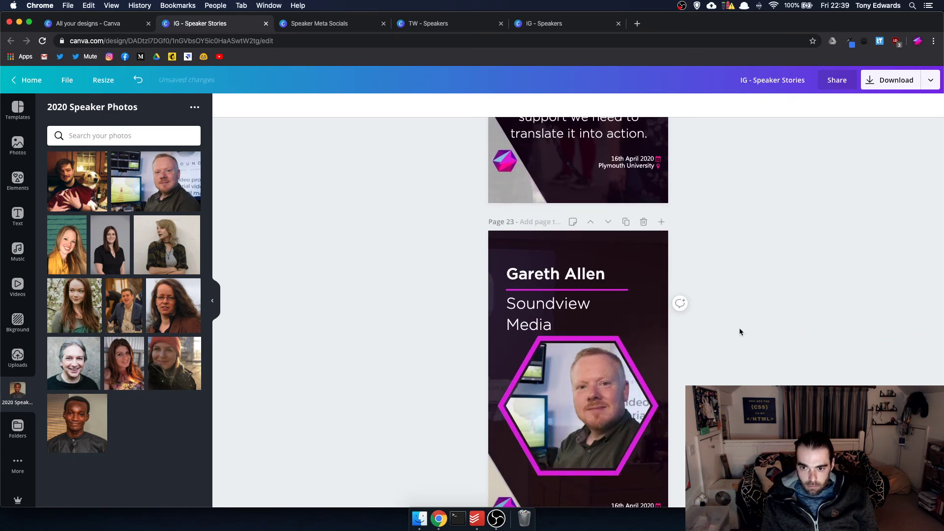
scroll(740, 330, "up", 8)
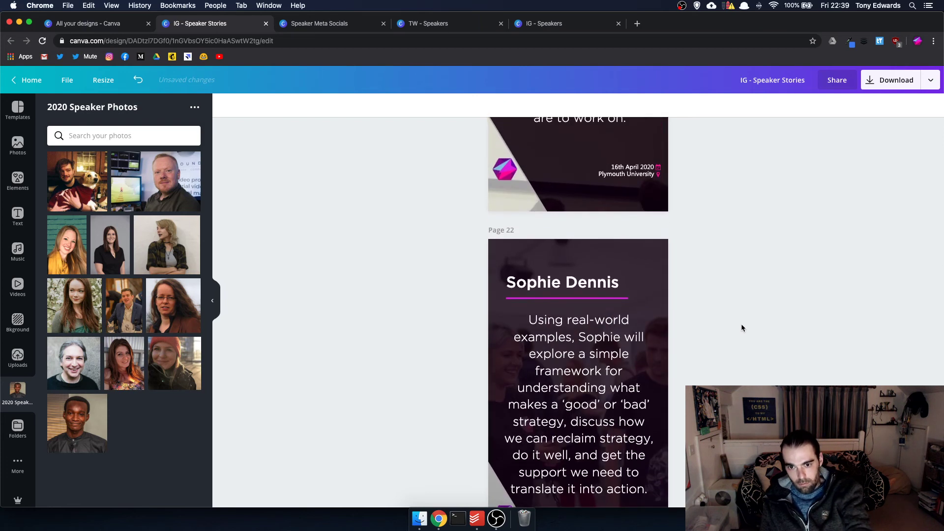
scroll(742, 324, "up", 5)
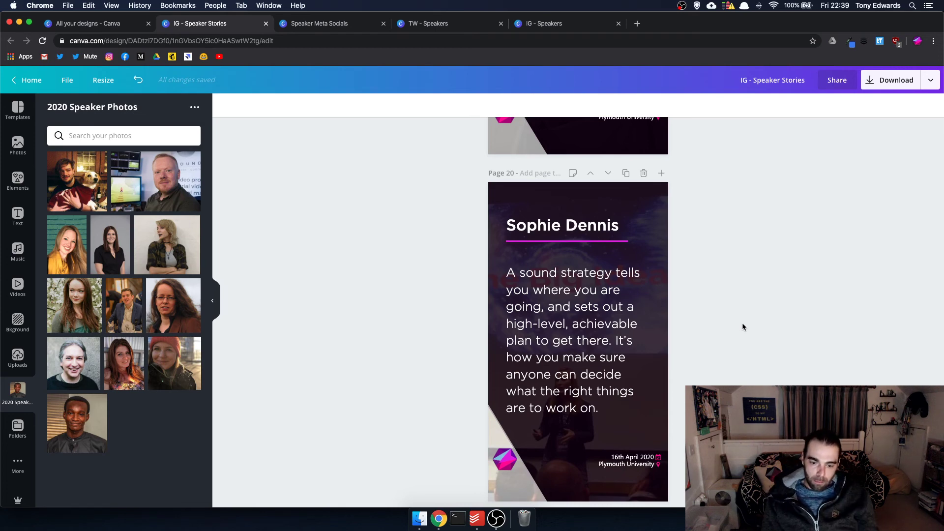
scroll(701, 321, "up", 10)
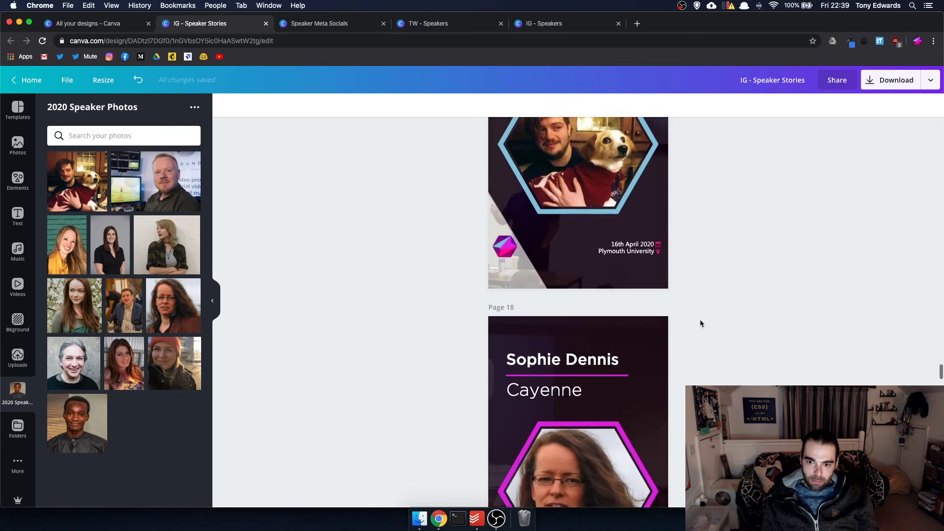
scroll(701, 323, "down", 10)
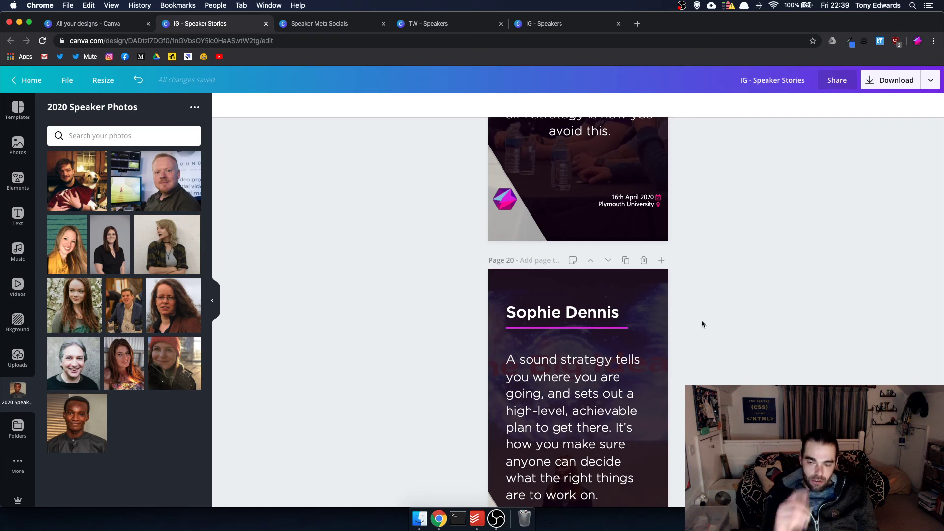
scroll(699, 295, "up", 15)
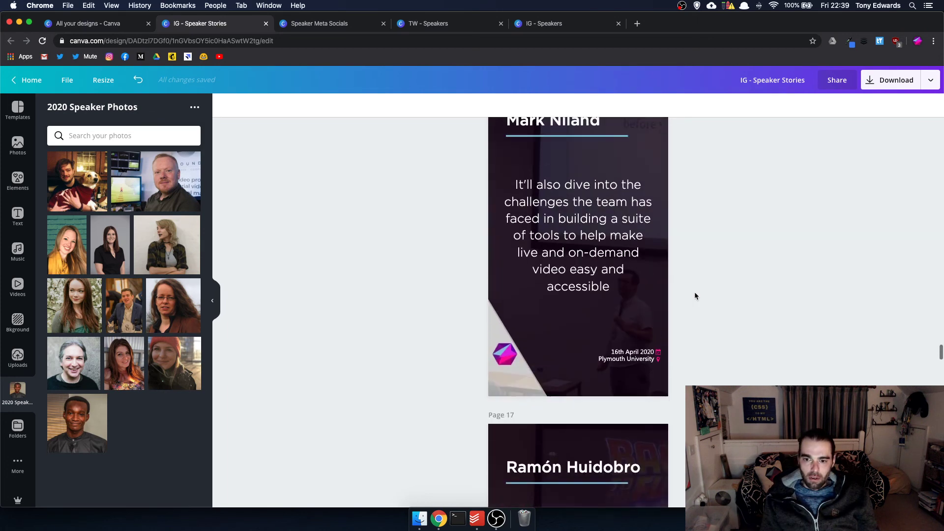
scroll(695, 296, "up", 2)
scroll(696, 295, "down", 6)
- Resize page 17's rotated background frame and drop an uploaded event photo into it
left_click(656, 290)
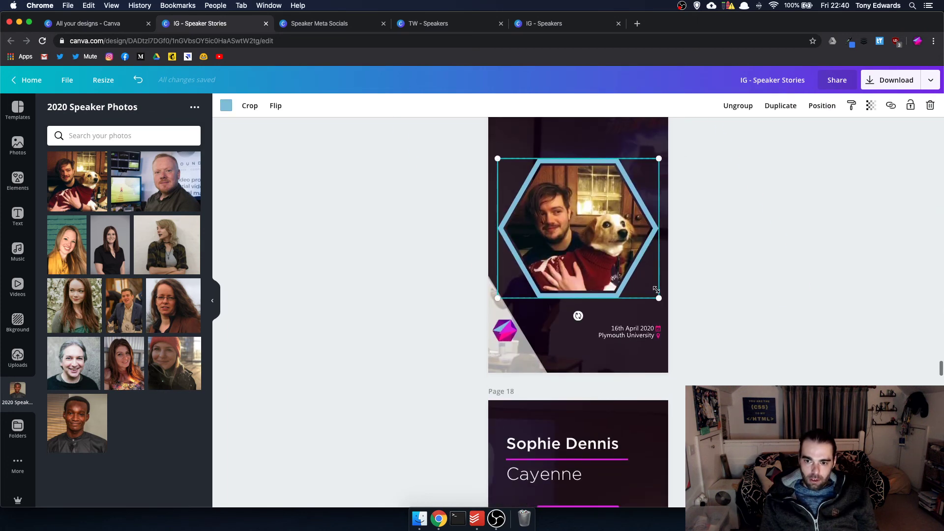
left_click(635, 366)
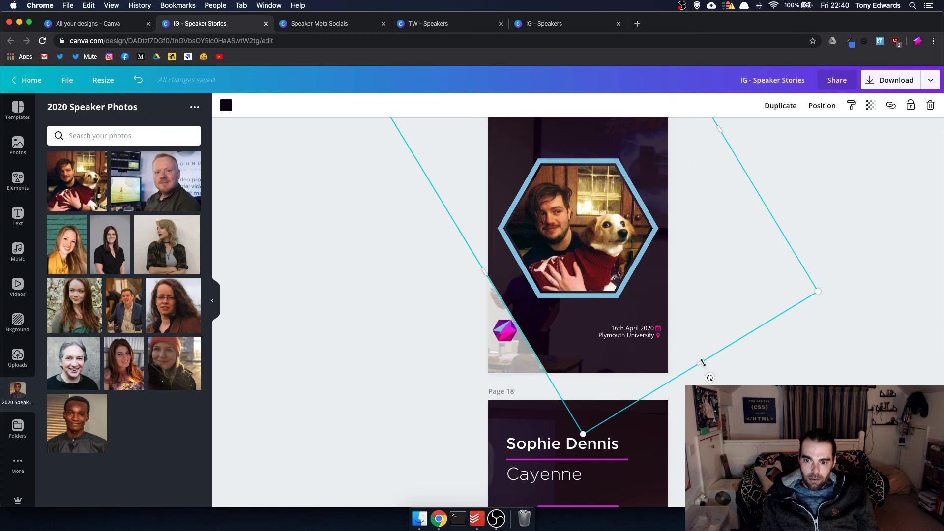
left_click_drag(702, 363, 669, 310)
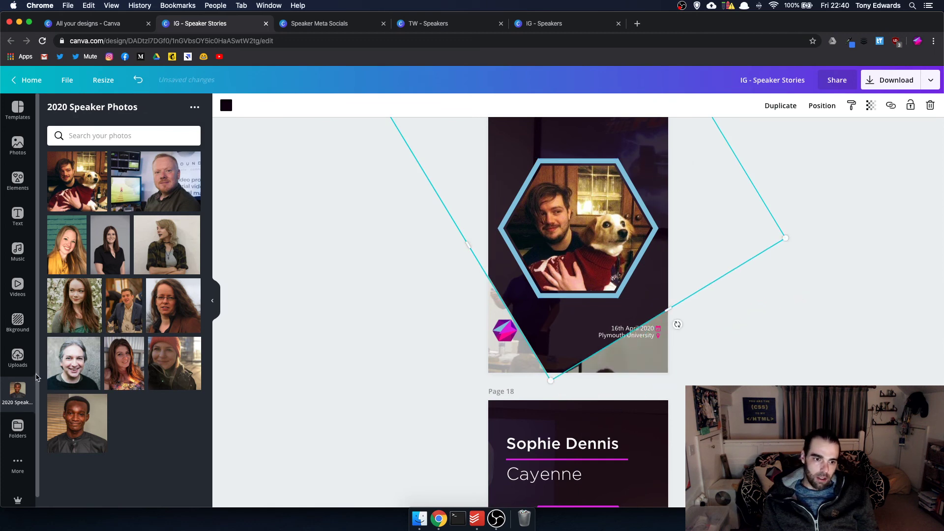
left_click(18, 358)
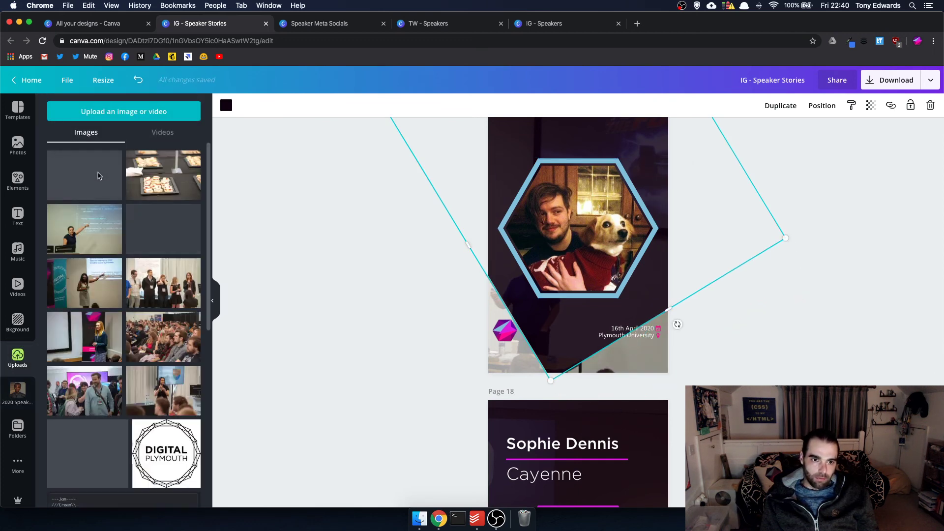
left_click_drag(78, 183, 636, 361)
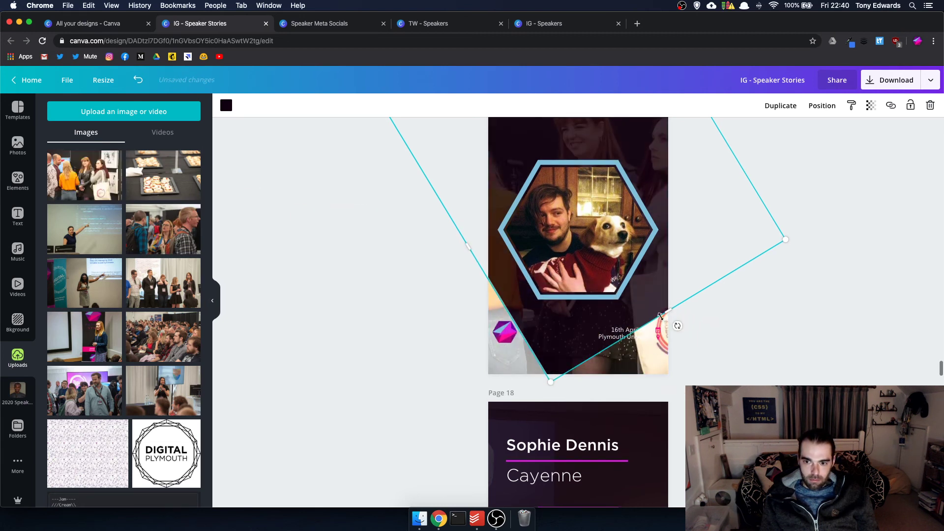
left_click_drag(674, 309, 684, 364)
- On the next page, shrink the rotated background frame and fill it with an event photo
scroll(682, 361, "down", 8)
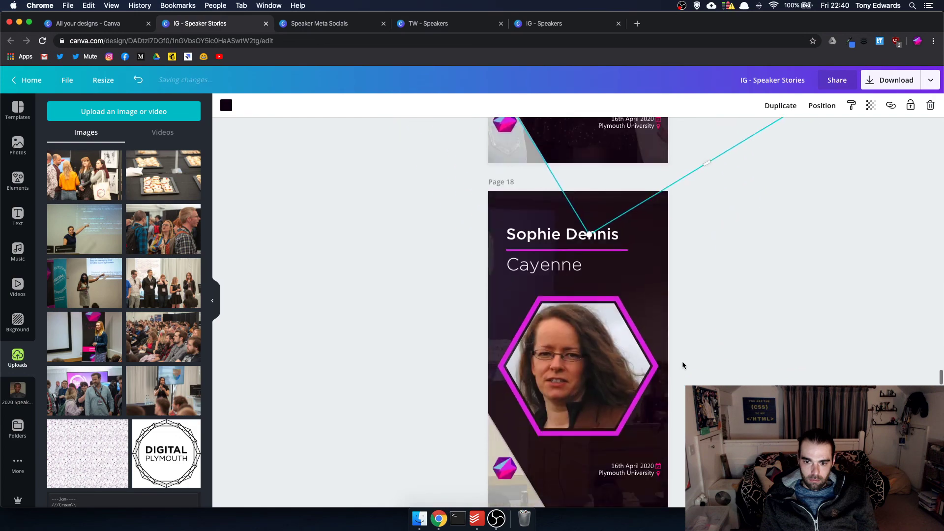
scroll(684, 359, "down", 12)
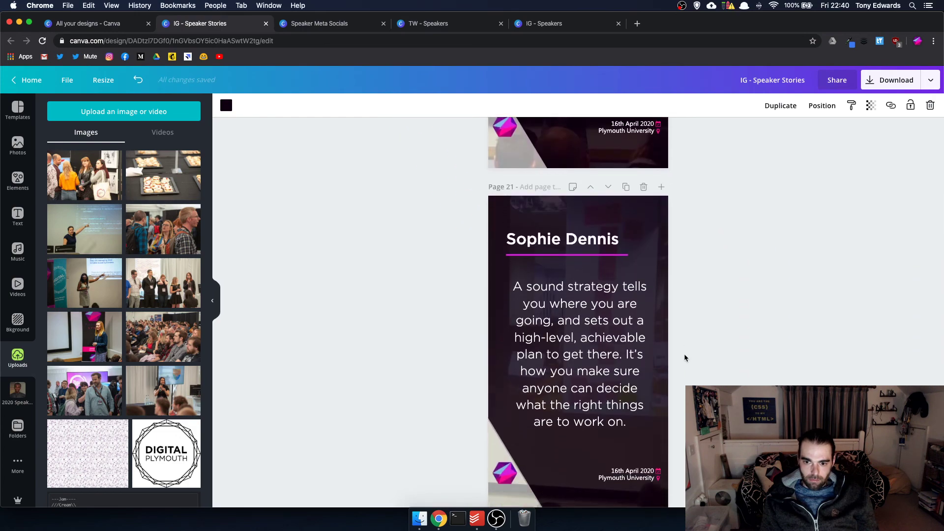
scroll(685, 358, "down", 5)
left_click(685, 358)
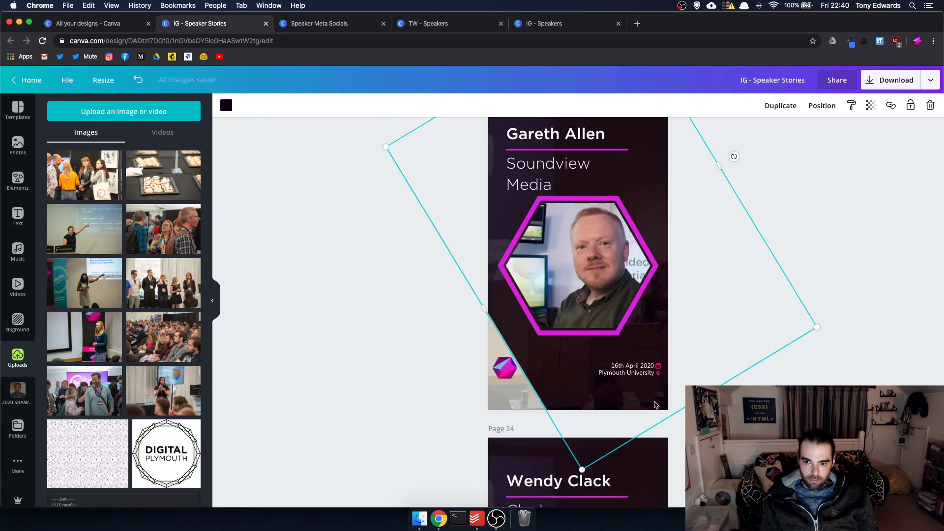
left_click_drag(700, 399, 669, 347)
left_click_drag(162, 283, 635, 403)
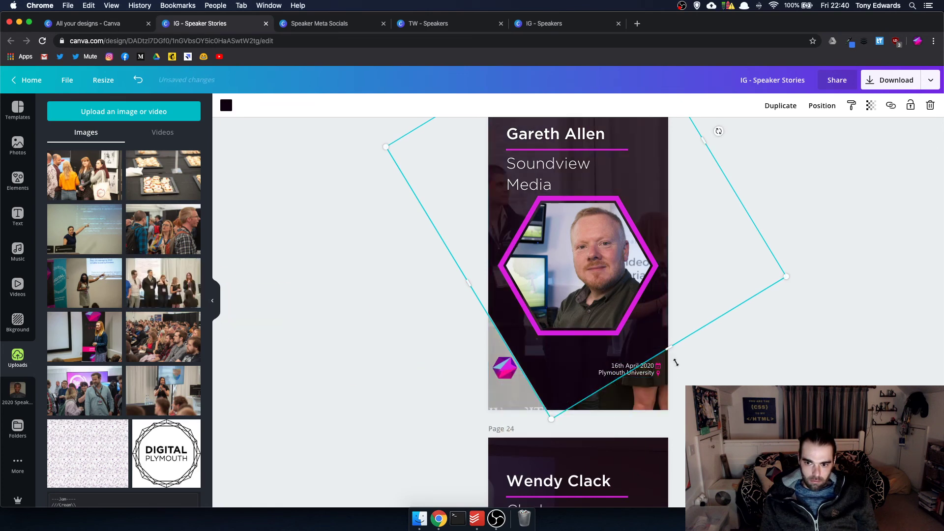
left_click_drag(676, 363, 694, 393)
scroll(662, 397, "down", 5)
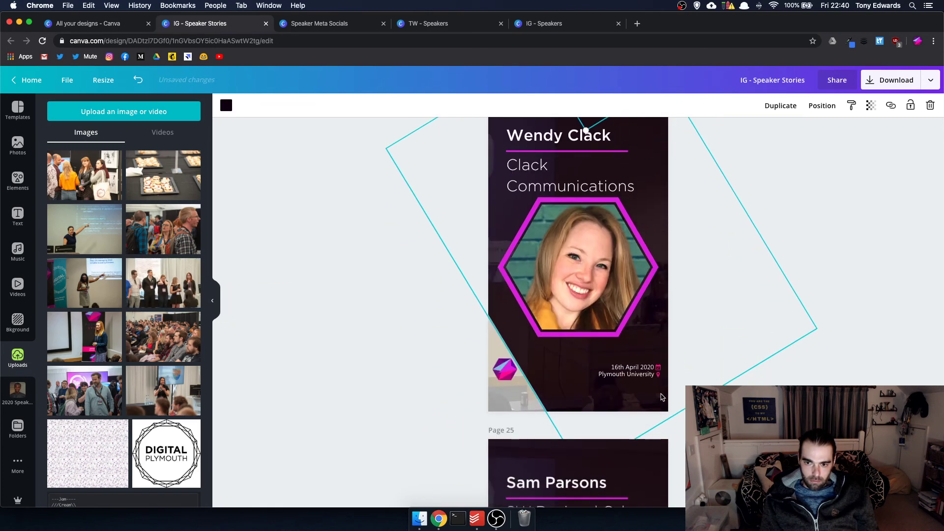
scroll(662, 398, "down", 1)
left_click_drag(699, 378, 680, 346)
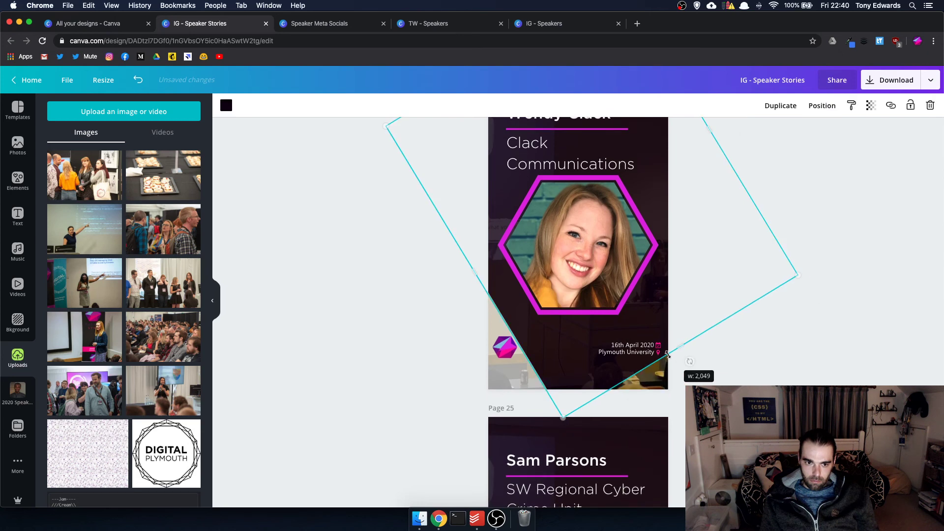
left_click_drag(97, 343, 651, 382)
double_click(651, 381)
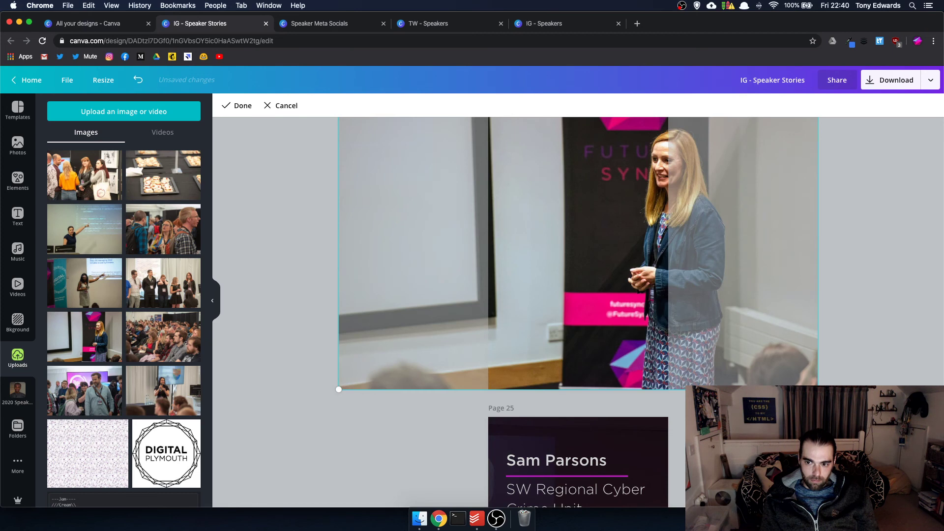
left_click(681, 392)
left_click(648, 368)
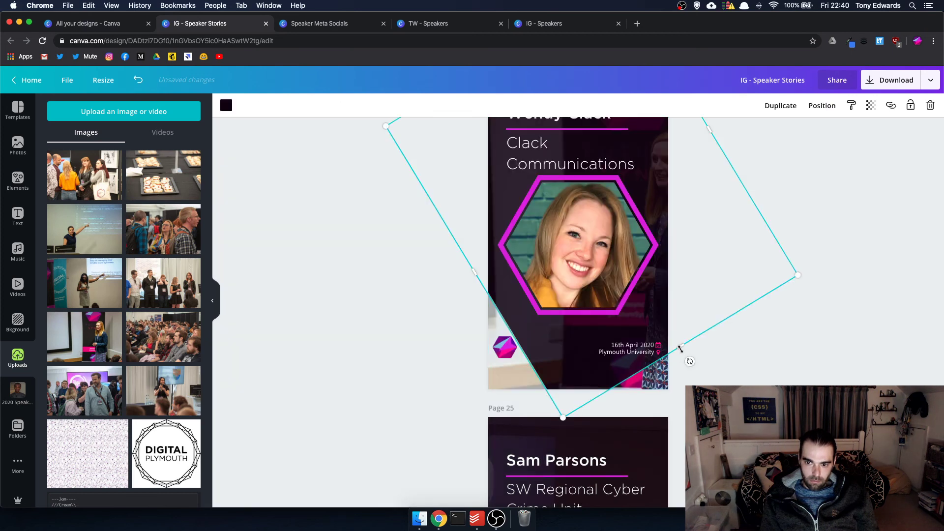
left_click_drag(680, 349, 711, 379)
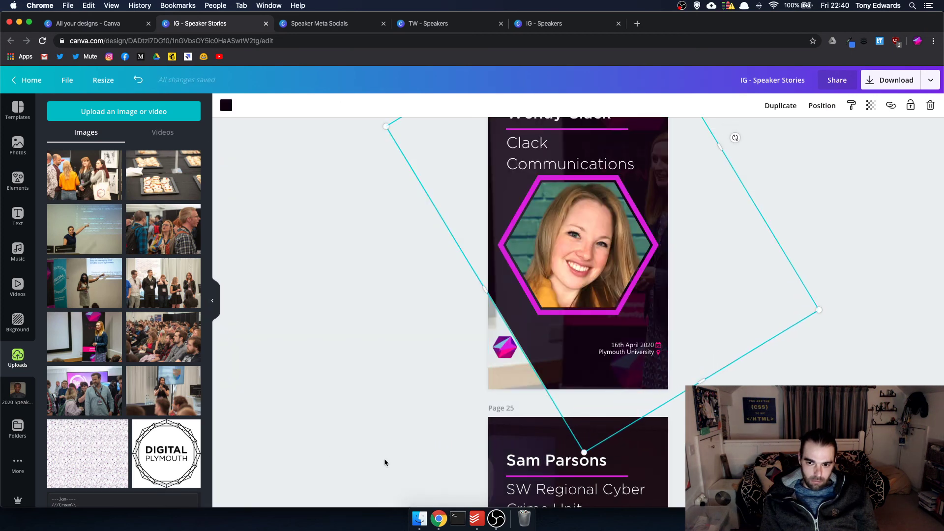
scroll(385, 462, "down", 6)
left_click(628, 412)
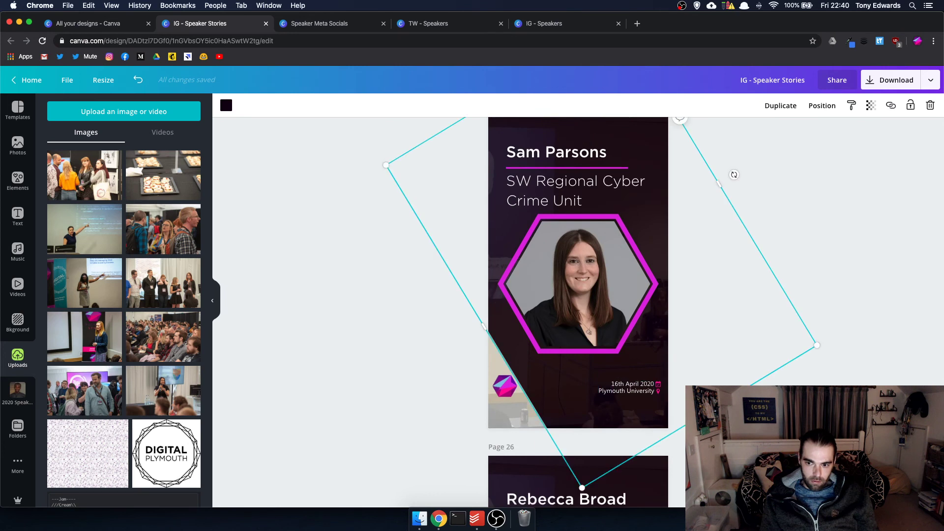
left_click_drag(700, 417, 685, 392)
left_click_drag(134, 343, 644, 422)
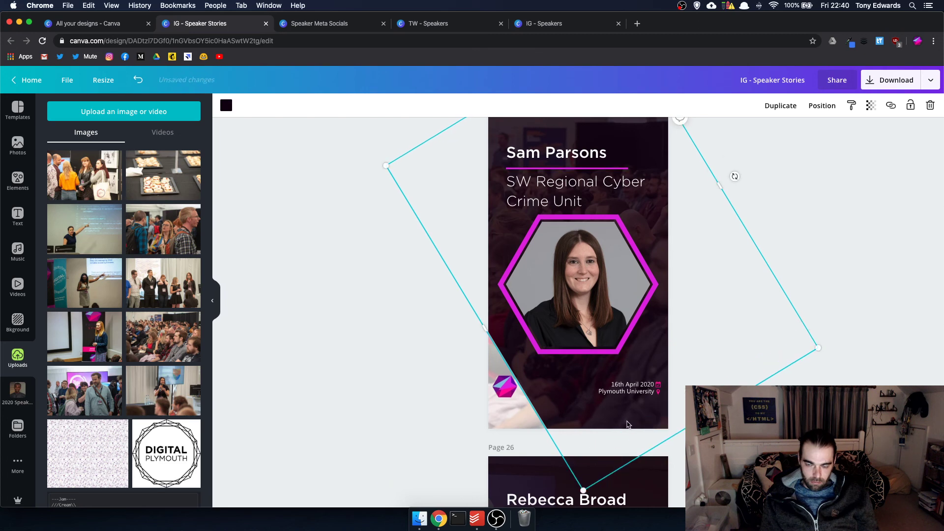
scroll(627, 424, "down", 6)
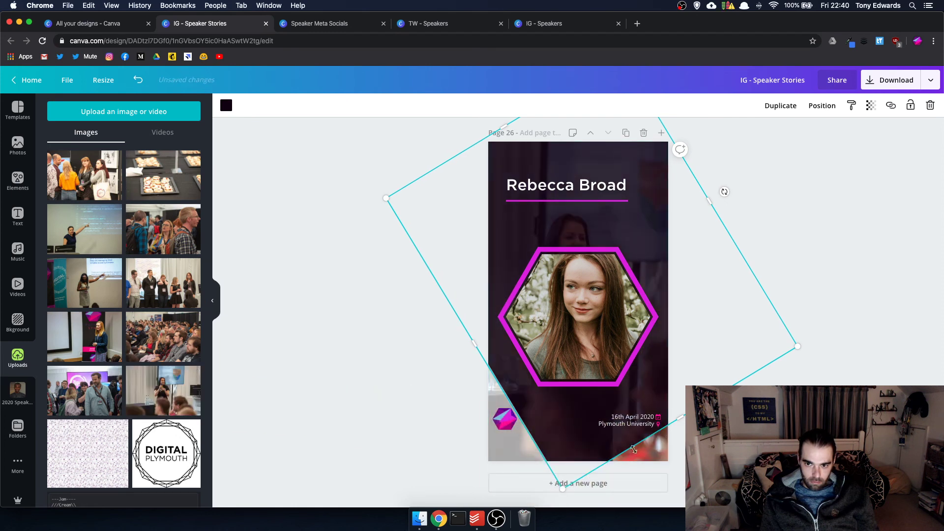
scroll(733, 236, "up", 6)
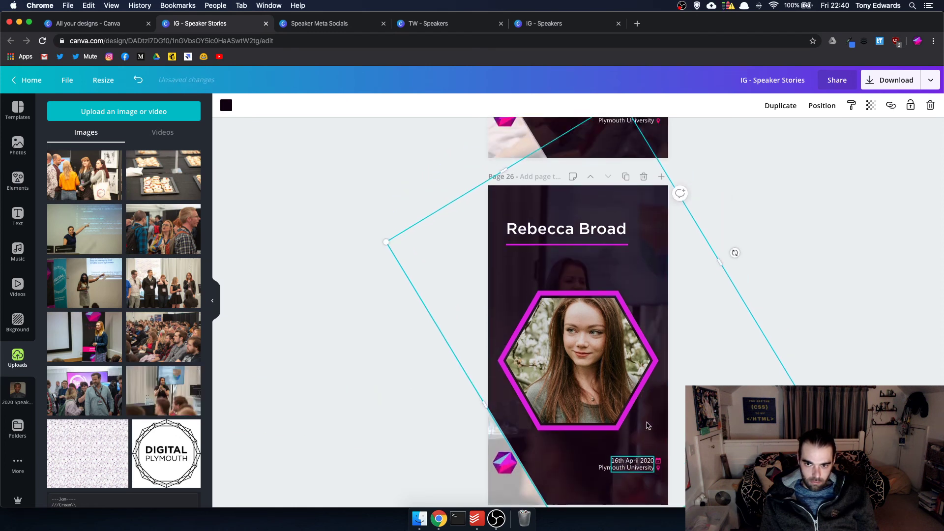
scroll(648, 426, "up", 12)
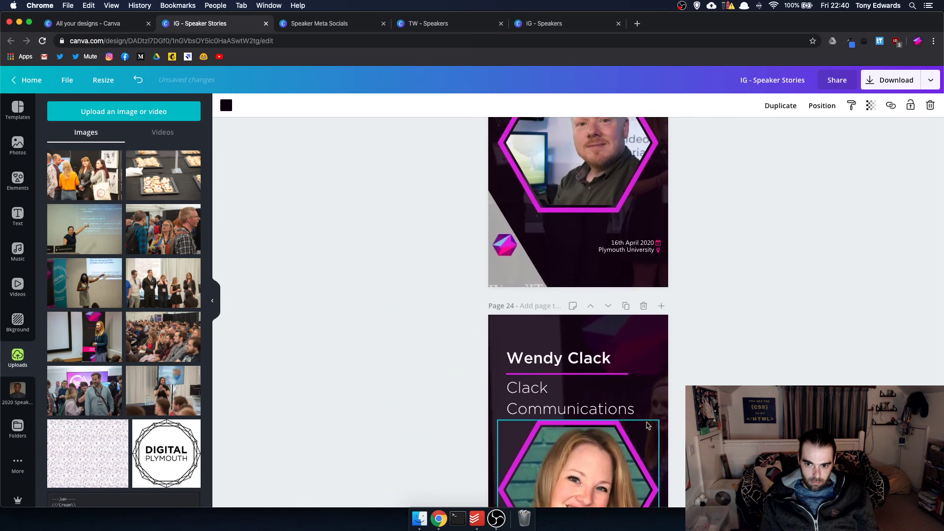
scroll(647, 426, "up", 10)
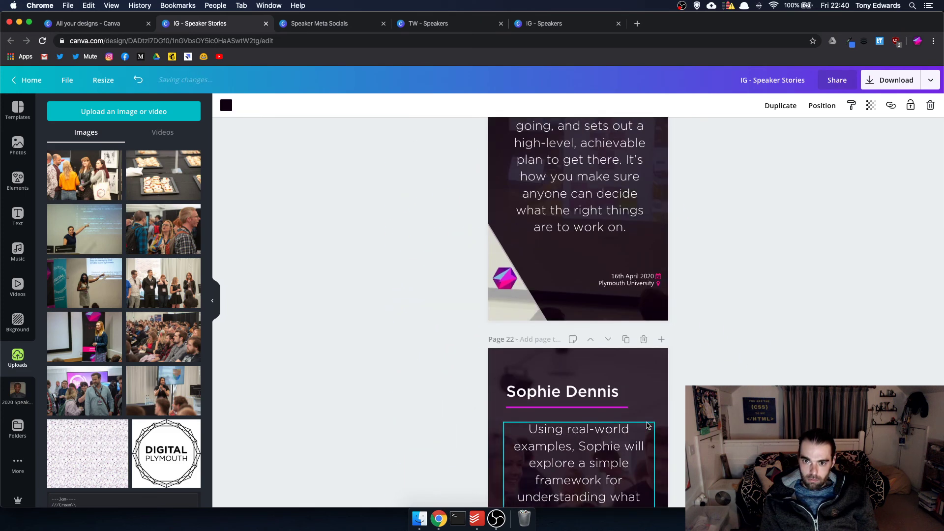
scroll(647, 426, "up", 10)
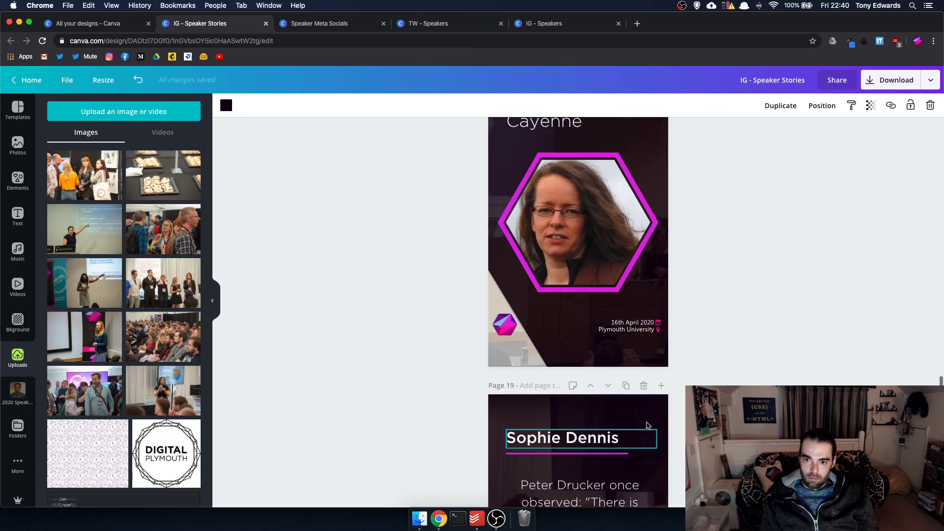
scroll(647, 426, "up", 12)
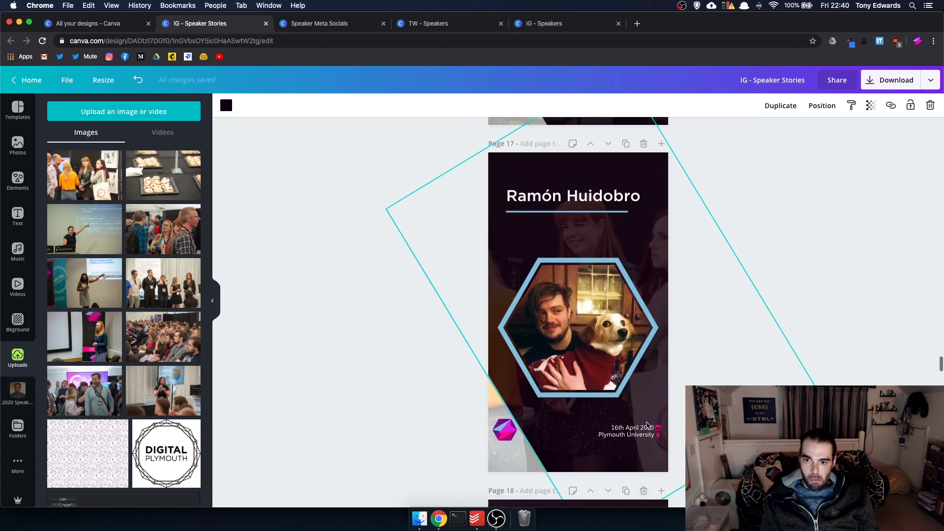
scroll(648, 426, "up", 12)
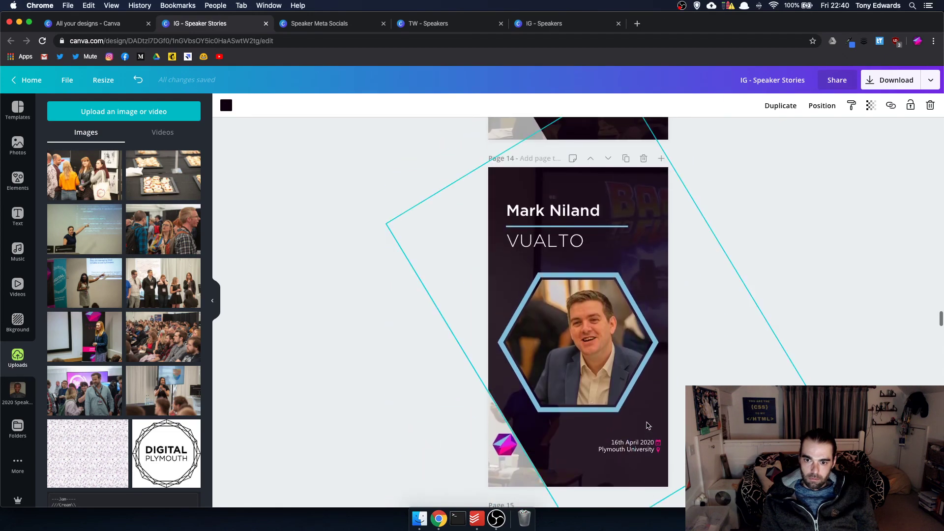
scroll(647, 426, "up", 12)
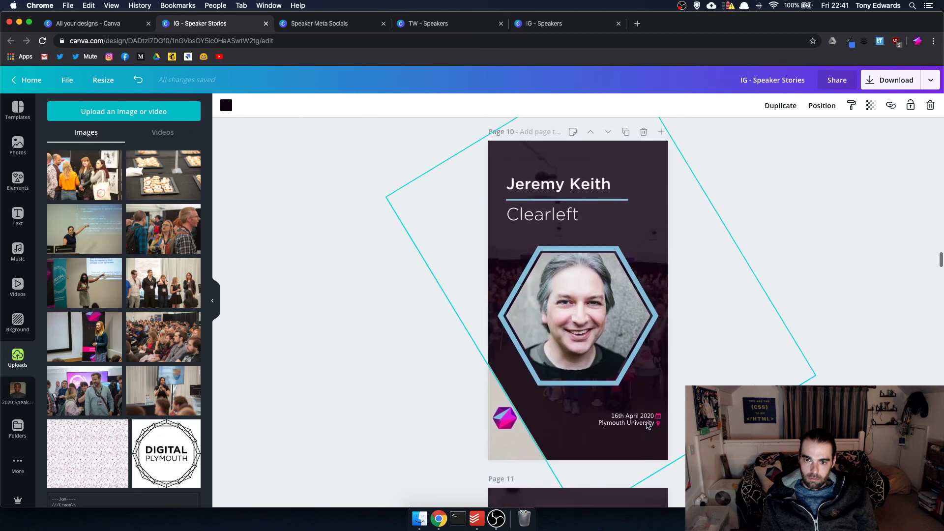
scroll(647, 426, "up", 10)
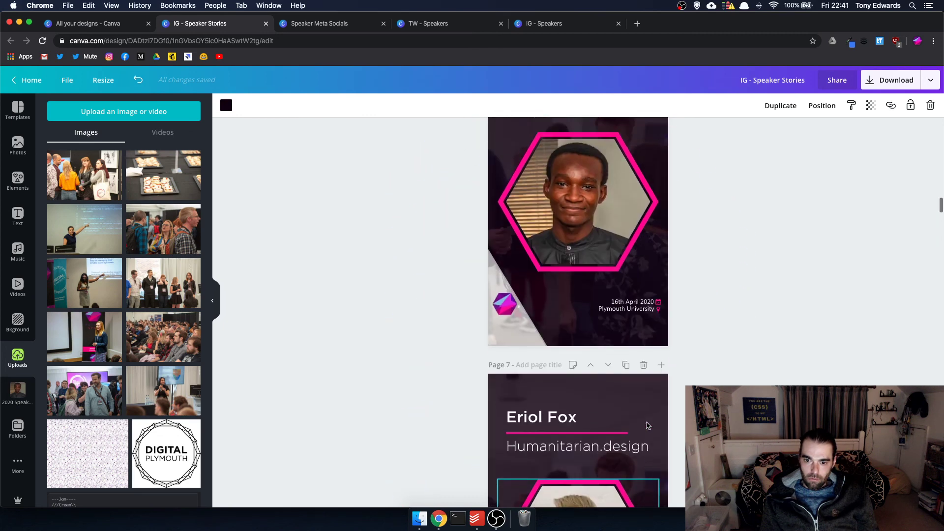
scroll(659, 447, "down", 5)
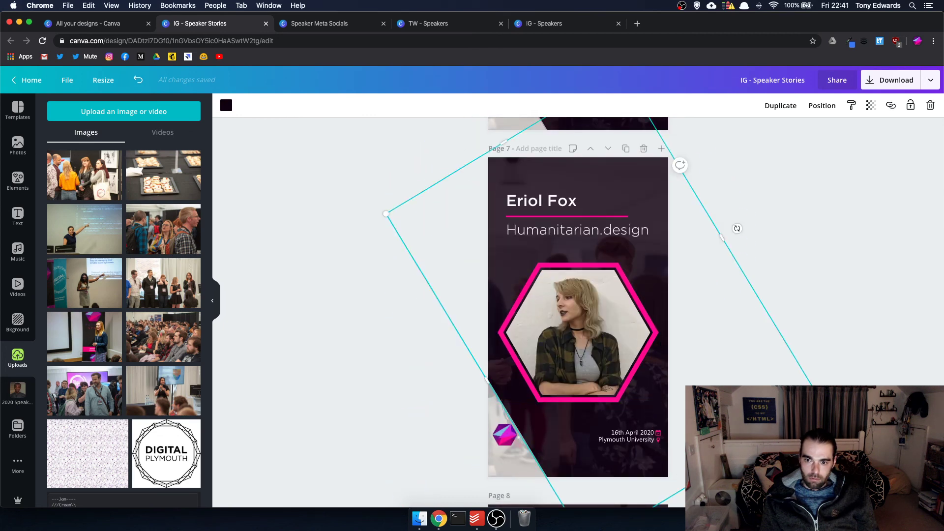
left_click_drag(737, 229, 722, 203)
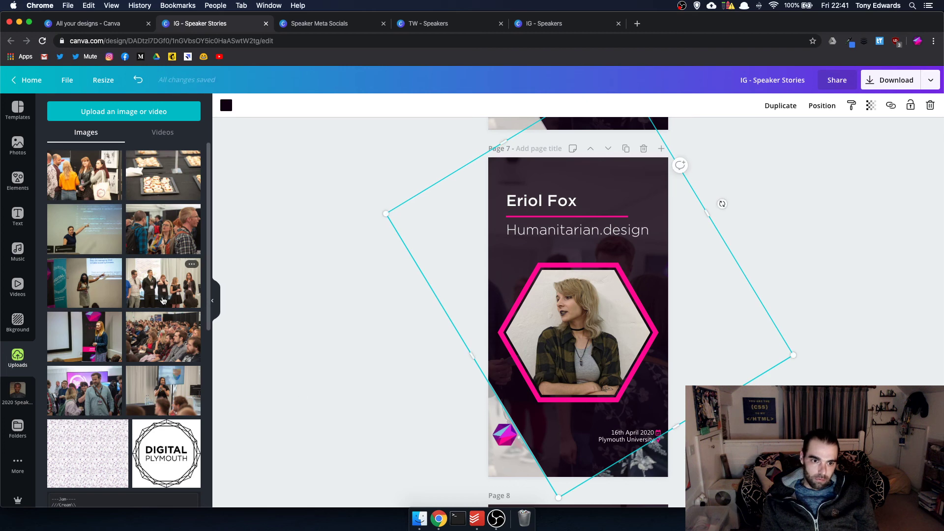
left_click_drag(102, 293, 649, 460)
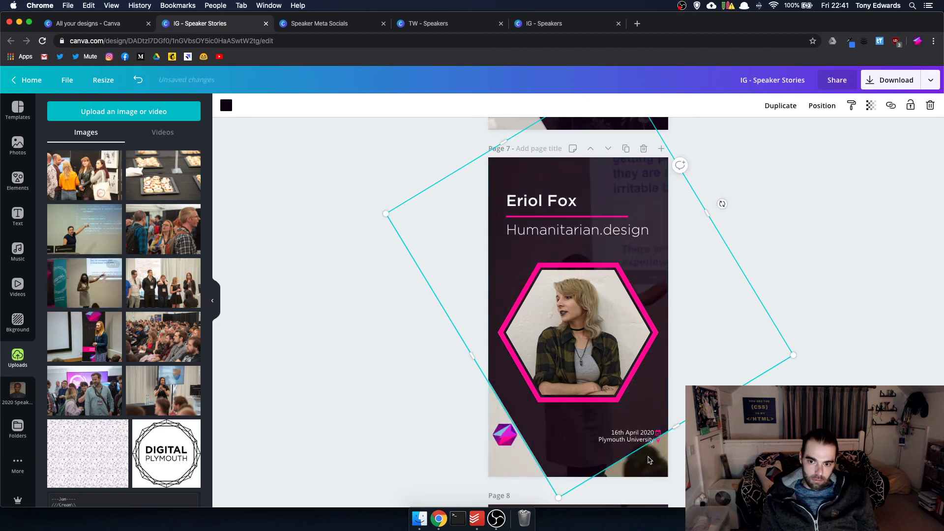
- Enlarge the presenter photo within its crop and stretch the angled frame across the page
double_click(644, 469)
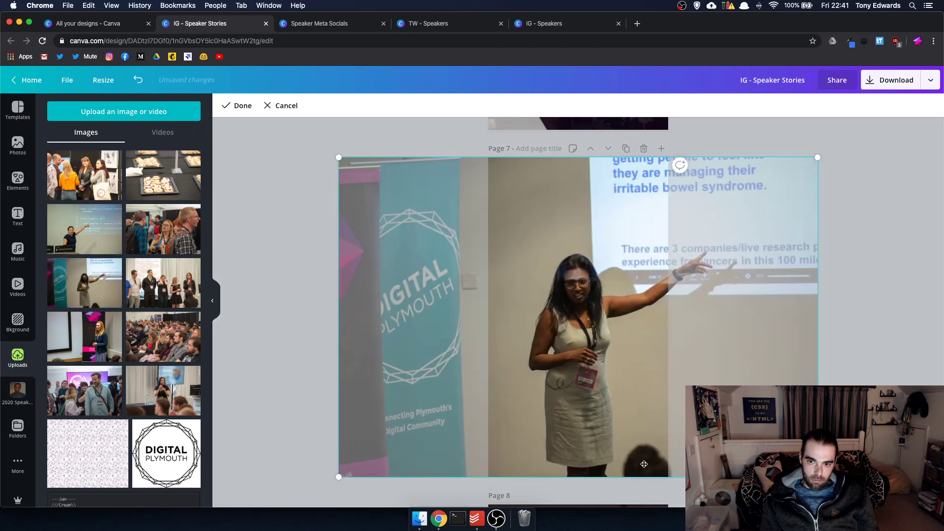
left_click_drag(334, 157, 281, 116)
left_click(283, 108)
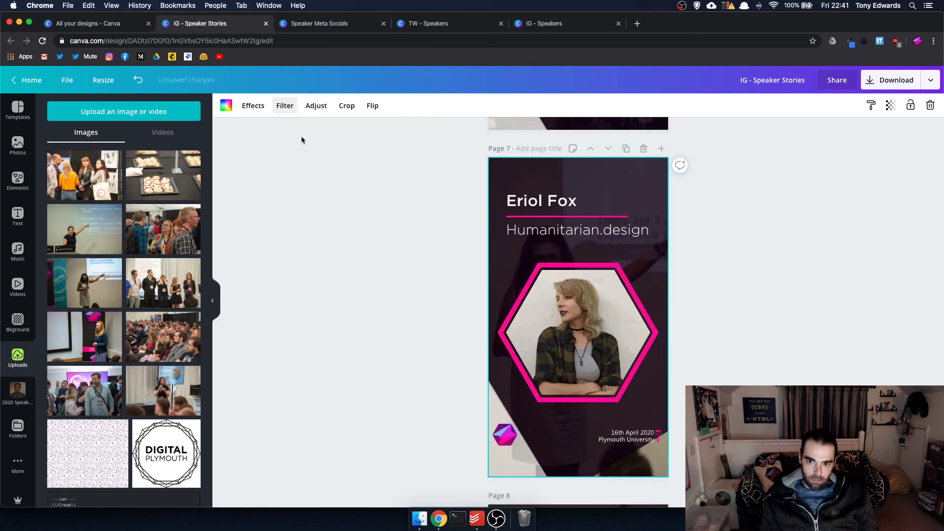
left_click(596, 456)
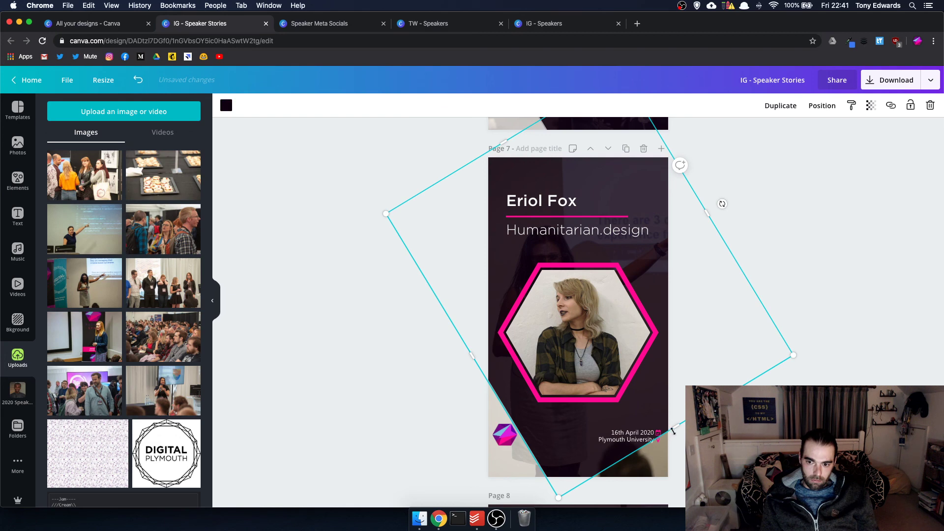
left_click_drag(674, 431, 695, 461)
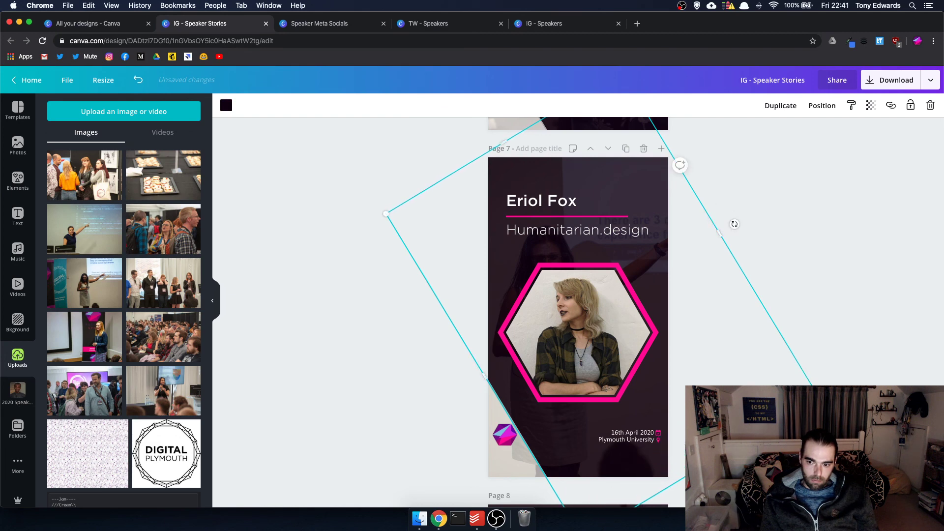
left_click(734, 223)
scroll(733, 224, "up", 5)
scroll(578, 311, "up", 10)
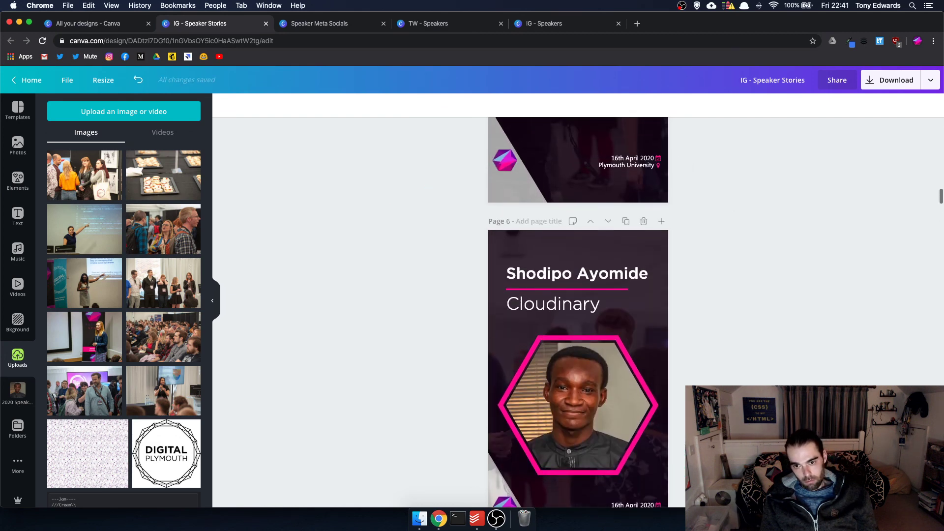
scroll(578, 312, "up", 15)
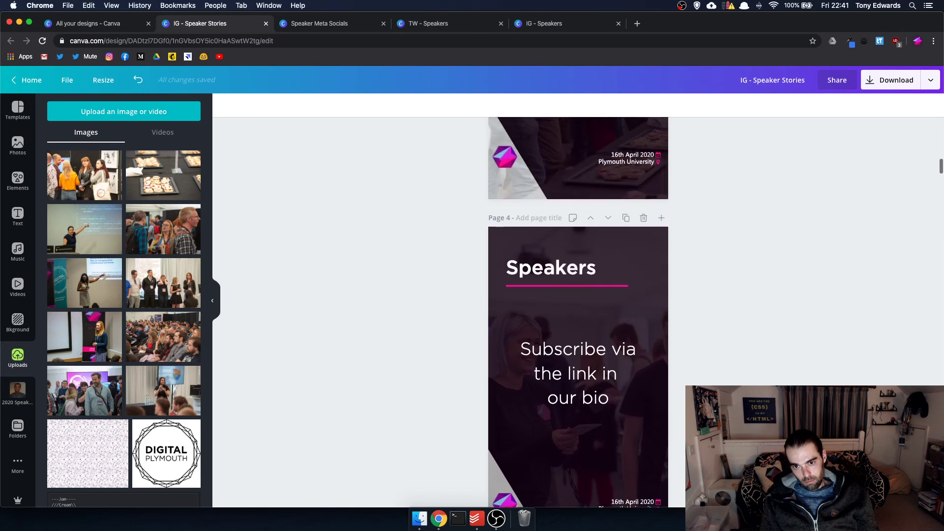
scroll(578, 312, "down", 20)
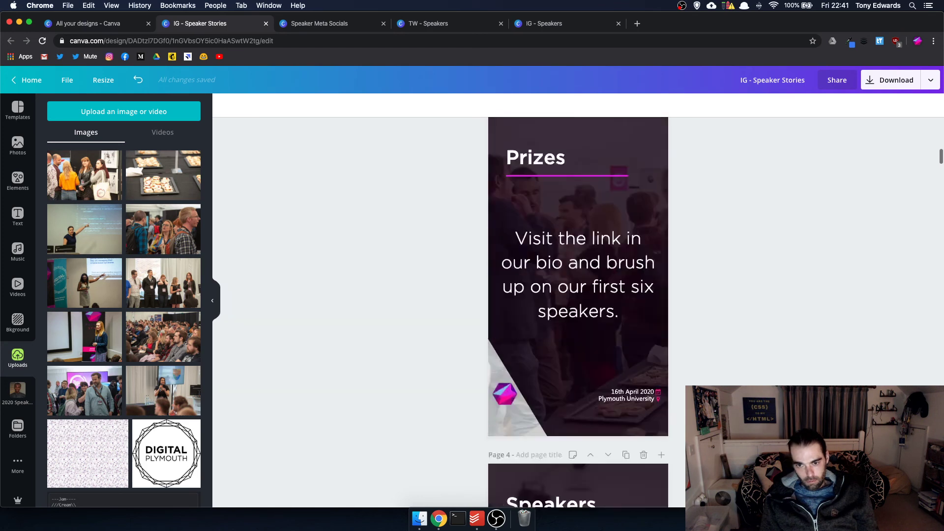